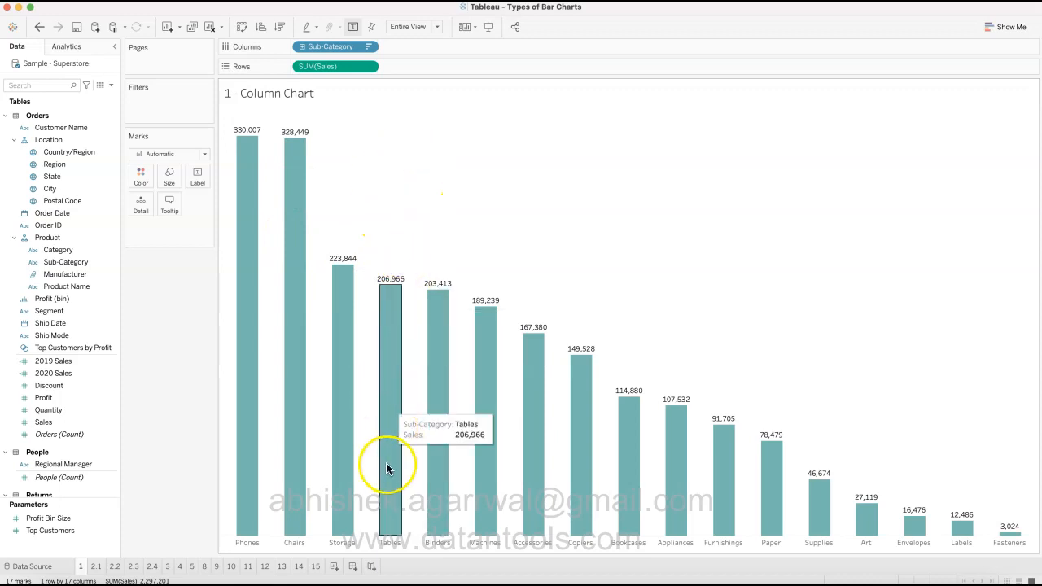
Step: Add a new worksheet and build a column chart with Sub-Category on columns and Sales on rows
{"action": "left_click", "coordinate": [334, 567]}
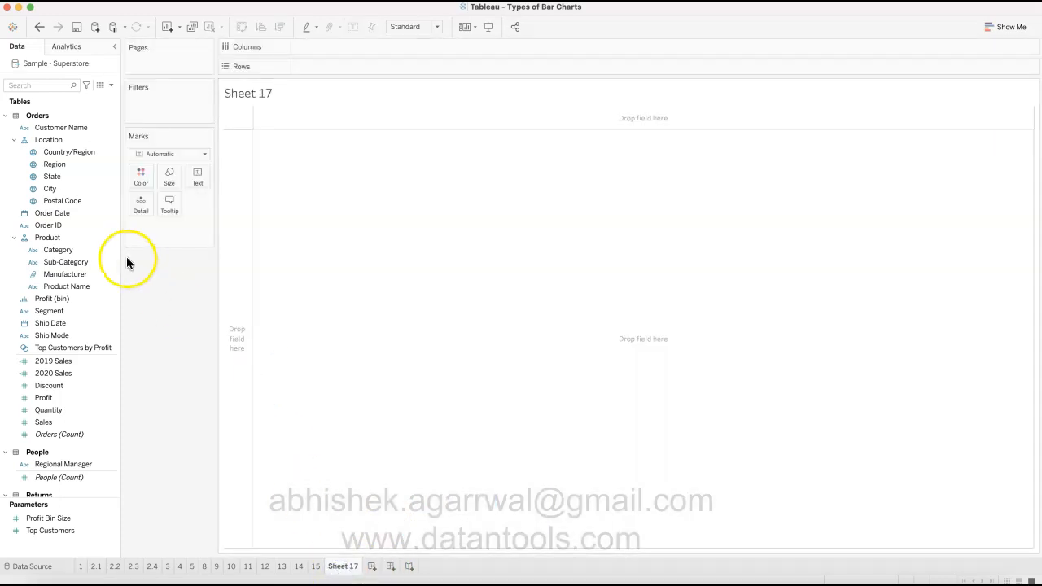
{"action": "left_click", "coordinate": [80, 565]}
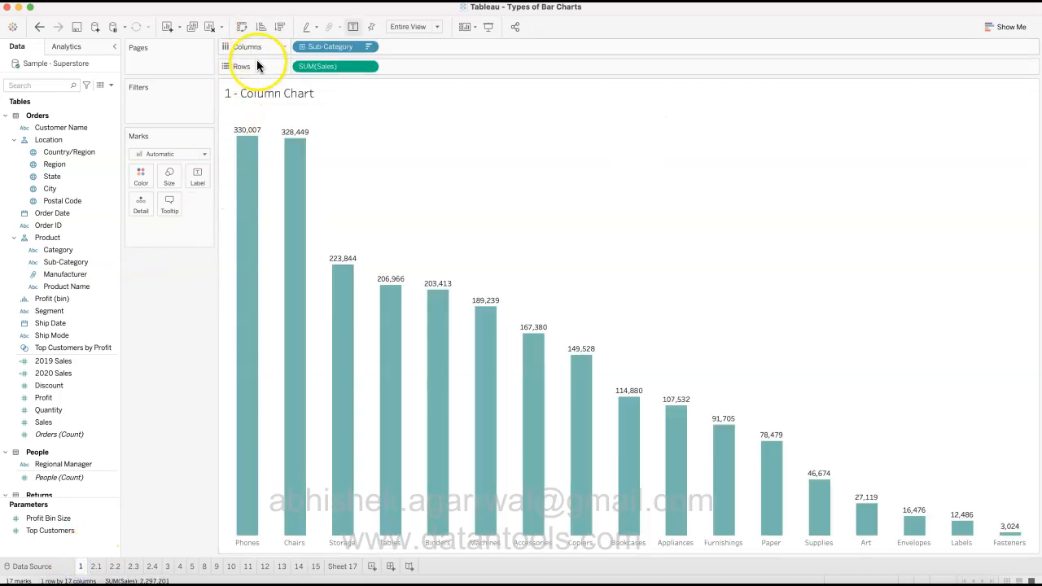
{"action": "left_click", "coordinate": [346, 567]}
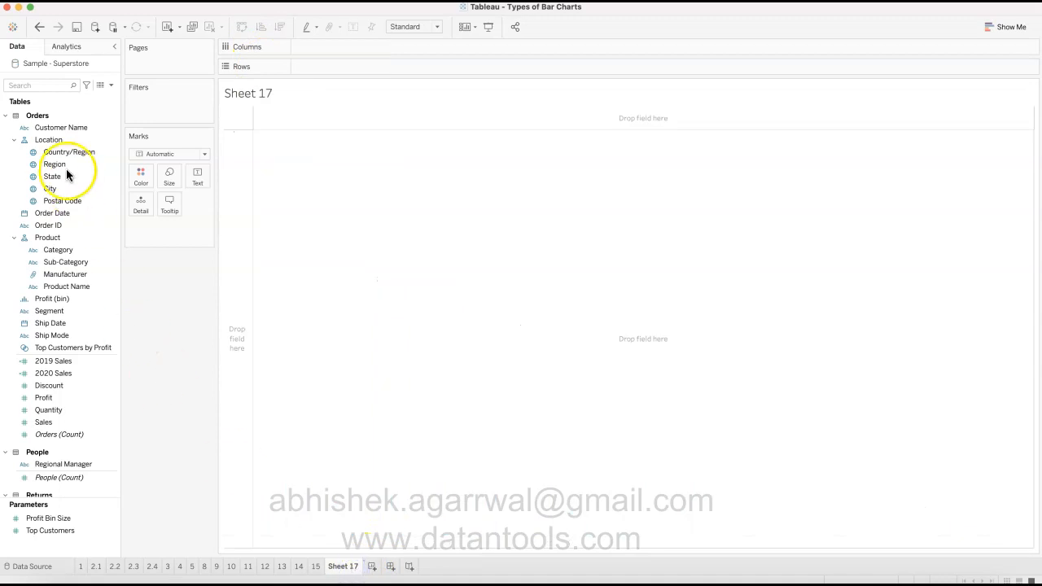
{"action": "left_click_drag", "start_coordinate": [76, 261], "coordinate": [322, 50]}
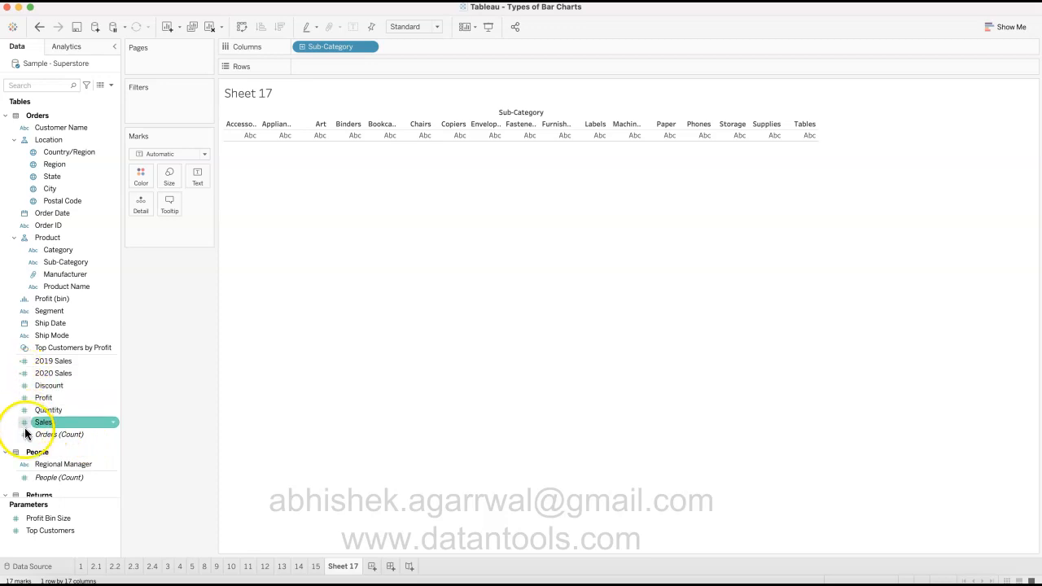
{"action": "left_click", "coordinate": [58, 426]}
{"action": "left_click_drag", "start_coordinate": [59, 429], "coordinate": [332, 67]}
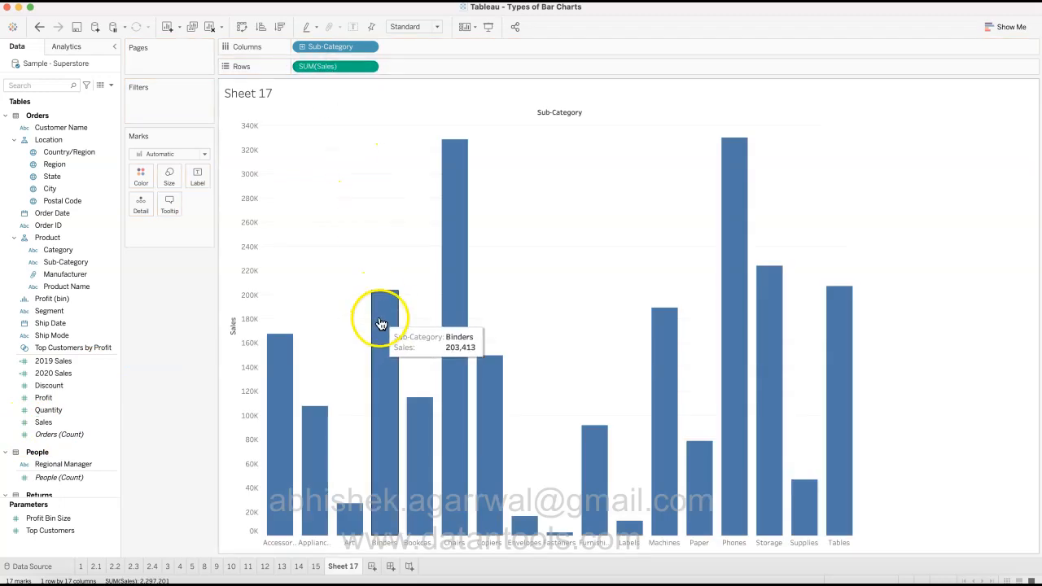
Step: Sort the sub-categories in descending order of Sales and color the bars teal
{"action": "left_click", "coordinate": [280, 30]}
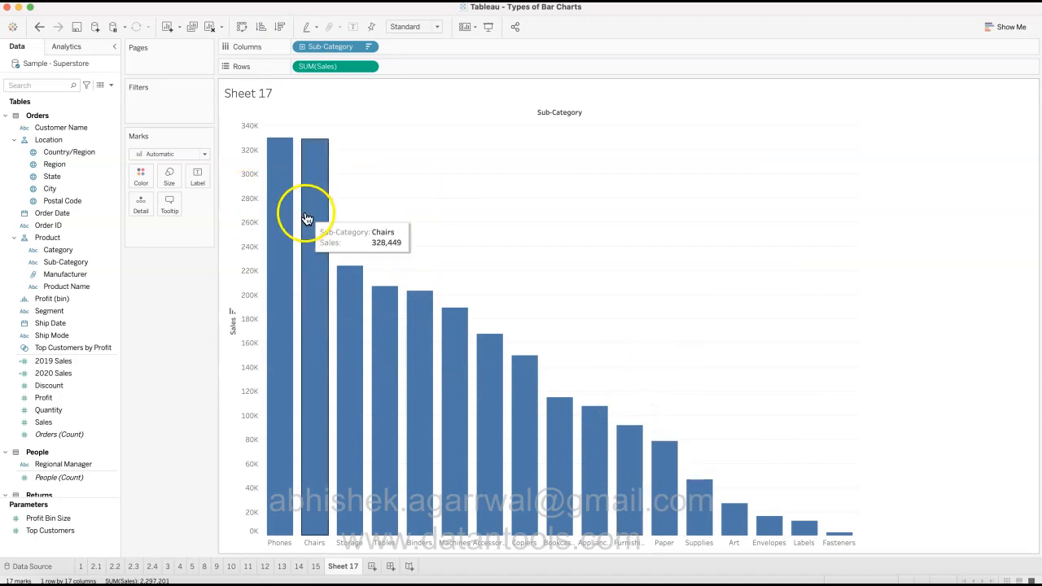
{"action": "left_click", "coordinate": [147, 175]}
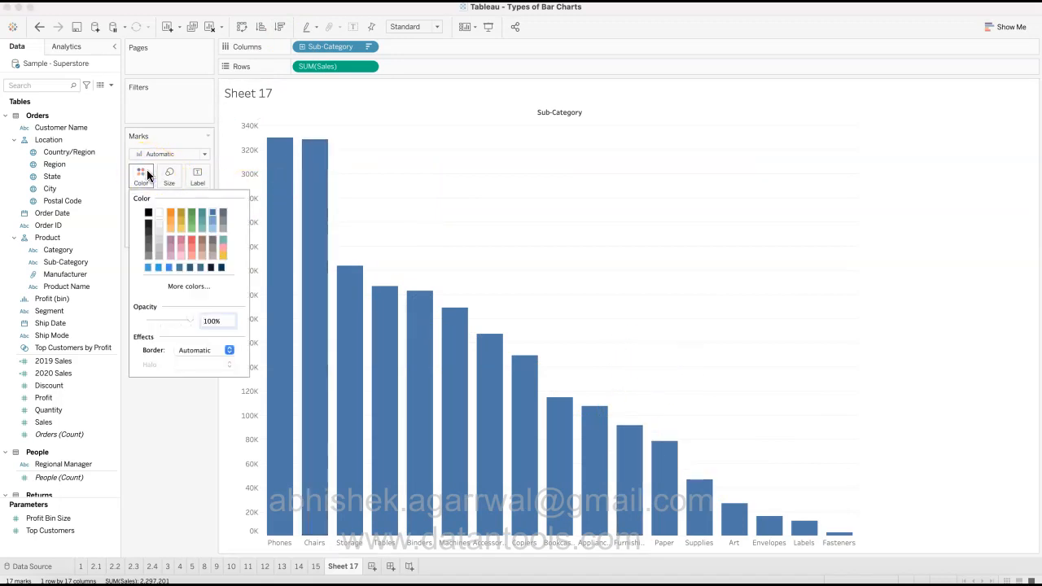
{"action": "left_click", "coordinate": [224, 238]}
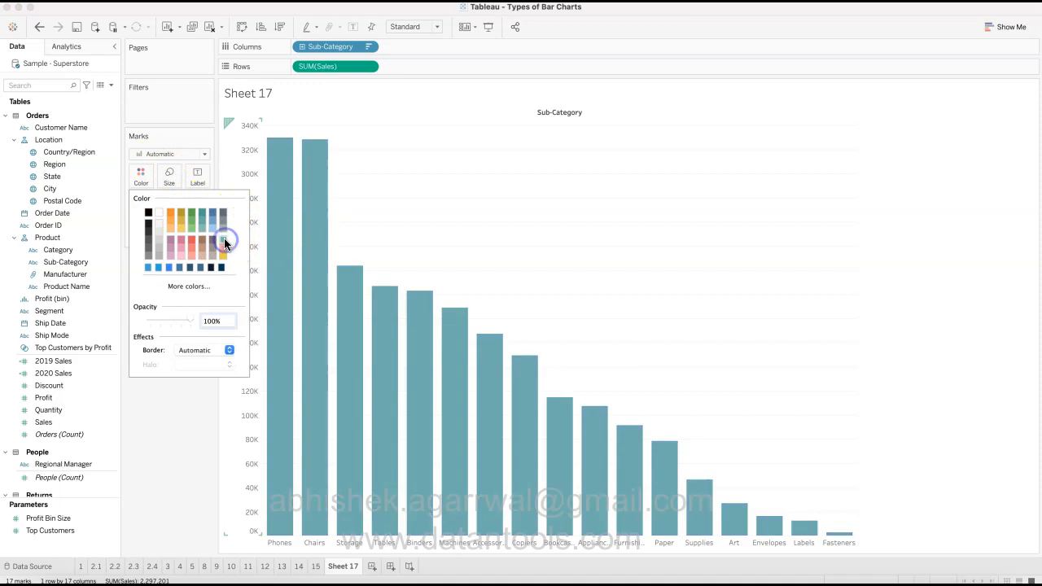
{"action": "left_click", "coordinate": [477, 170]}
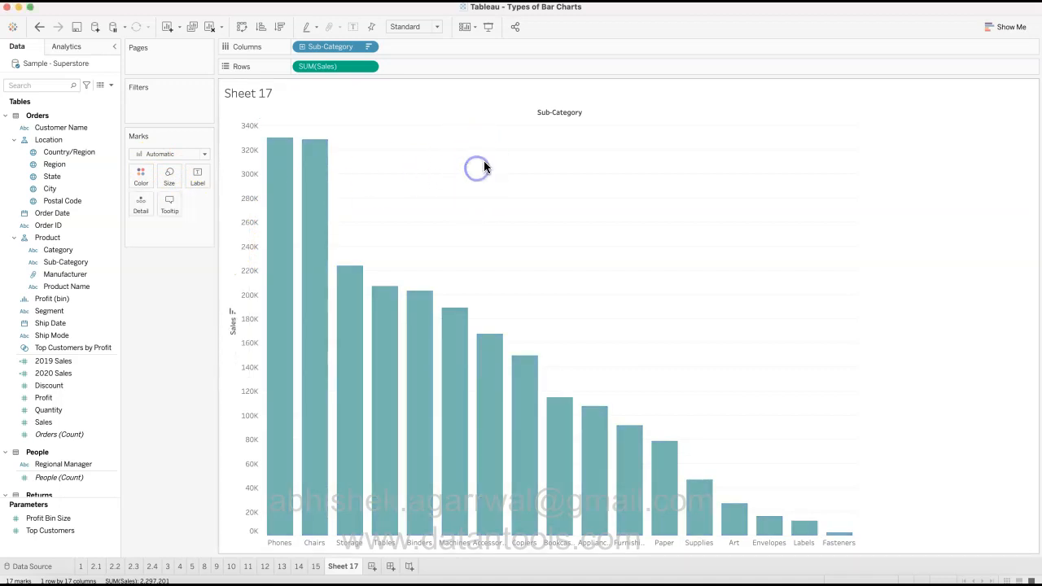
Step: Set the row grid lines to None and fit the chart to Entire View
{"action": "right_click", "coordinate": [549, 215]}
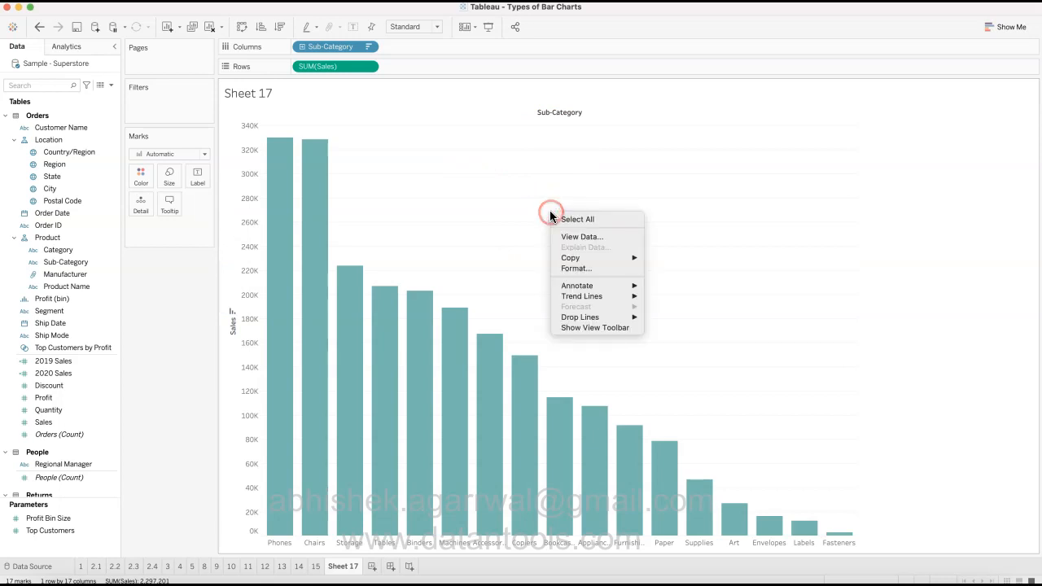
{"action": "left_click", "coordinate": [597, 268]}
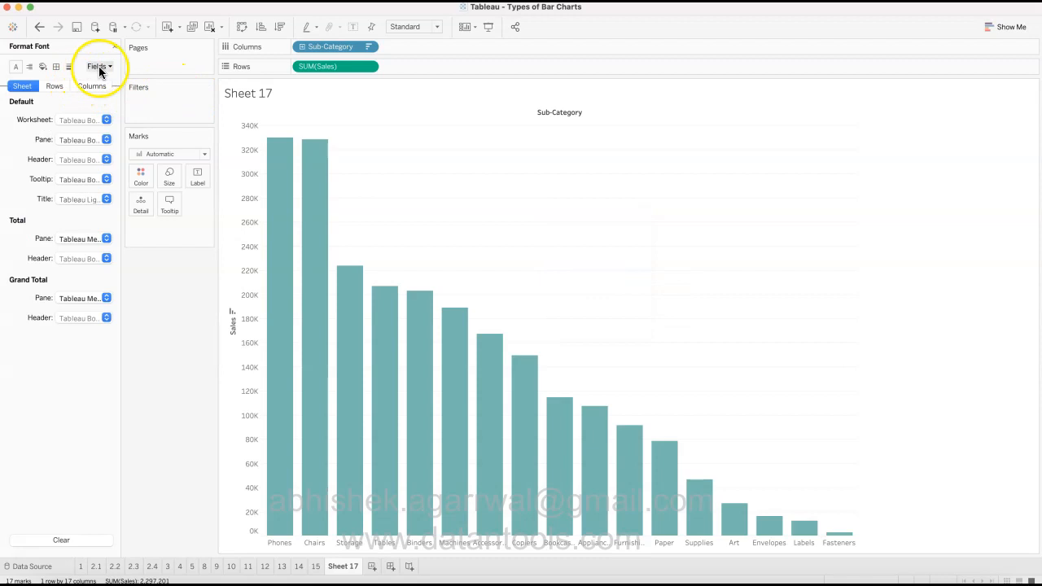
{"action": "left_click", "coordinate": [71, 67]}
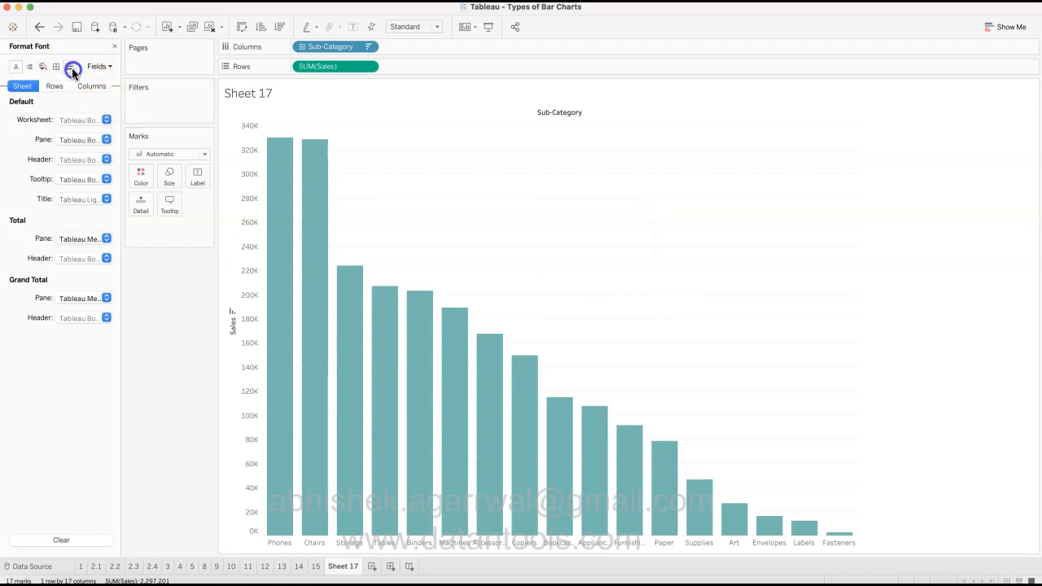
{"action": "left_click", "coordinate": [88, 86]}
{"action": "left_click", "coordinate": [55, 87]}
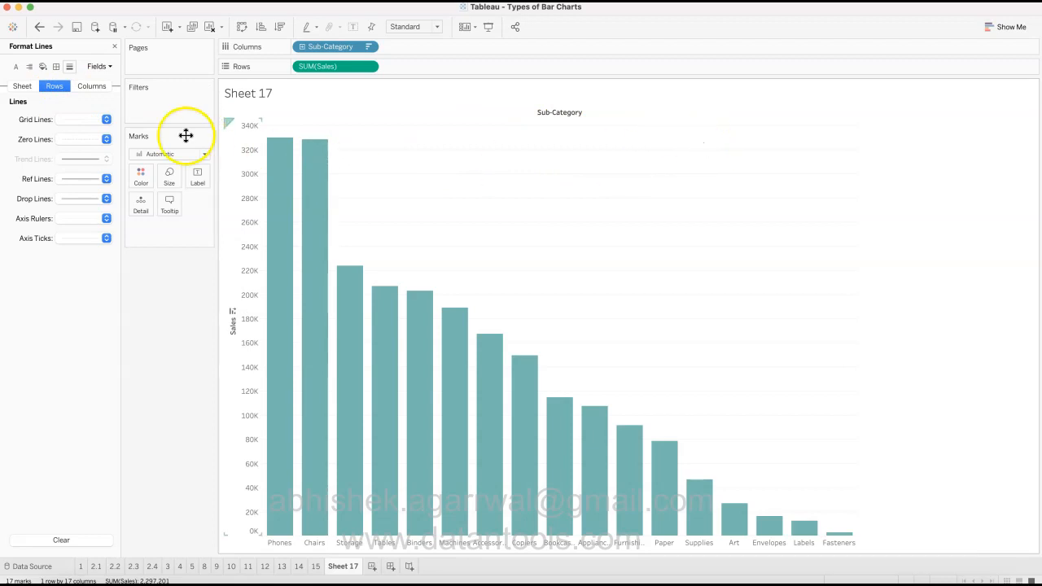
{"action": "left_click", "coordinate": [107, 121]}
{"action": "left_click", "coordinate": [104, 136]}
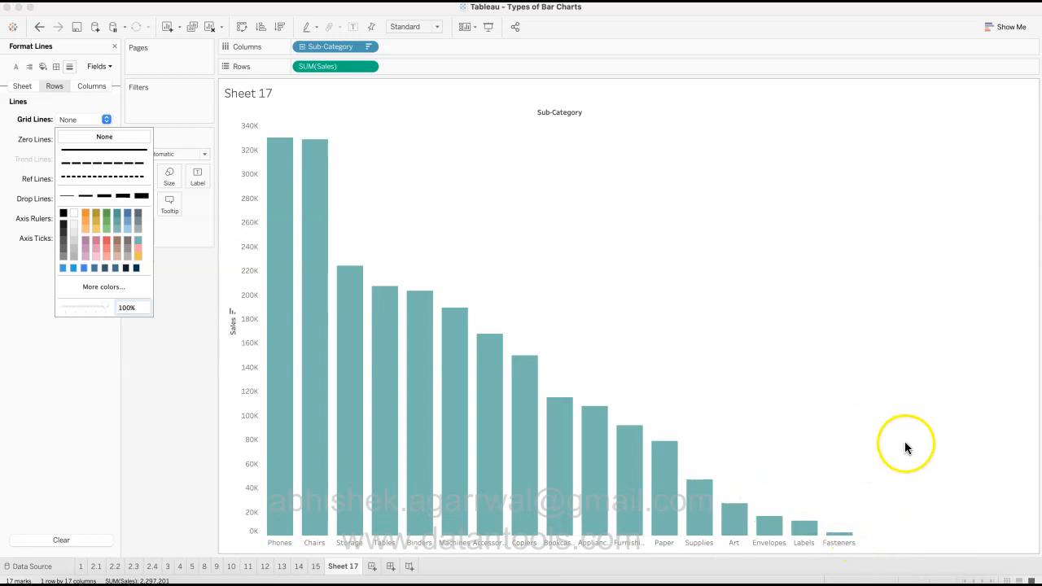
{"action": "left_click", "coordinate": [435, 31]}
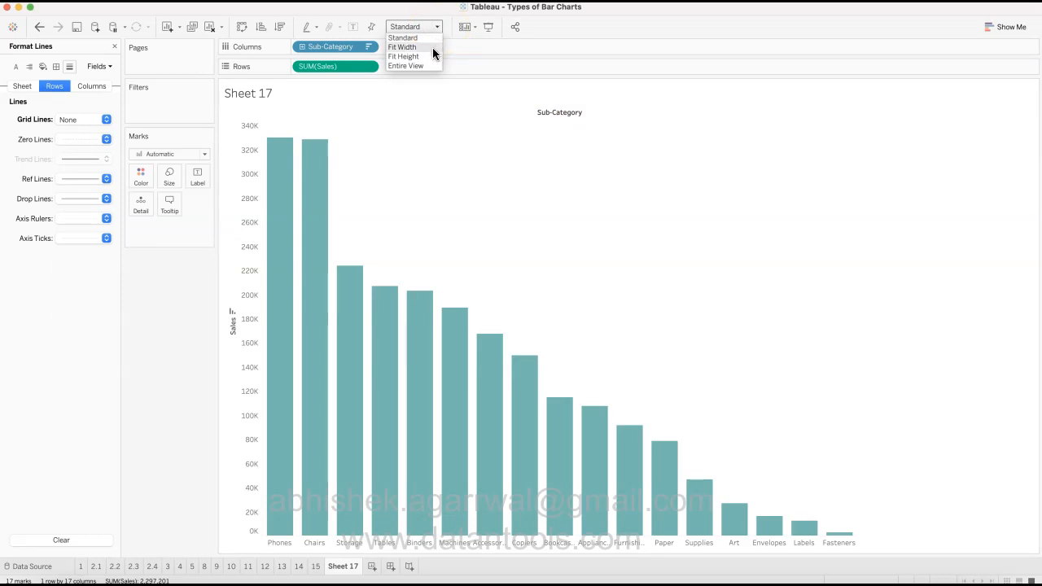
{"action": "left_click", "coordinate": [431, 65]}
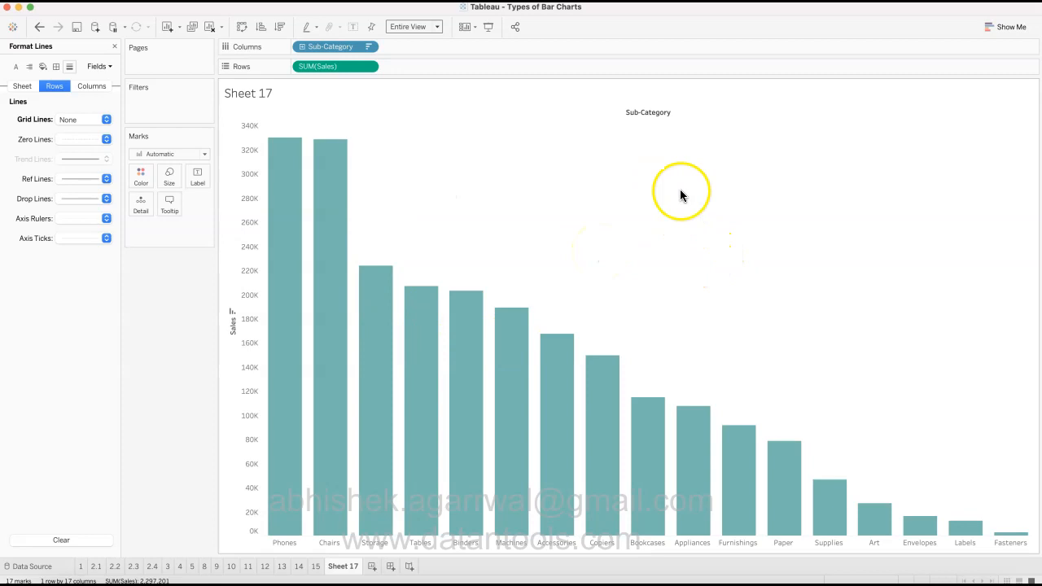
Step: Hide the Sub-Category field label above the columns and the header of the Sales axis
{"action": "right_click", "coordinate": [652, 113]}
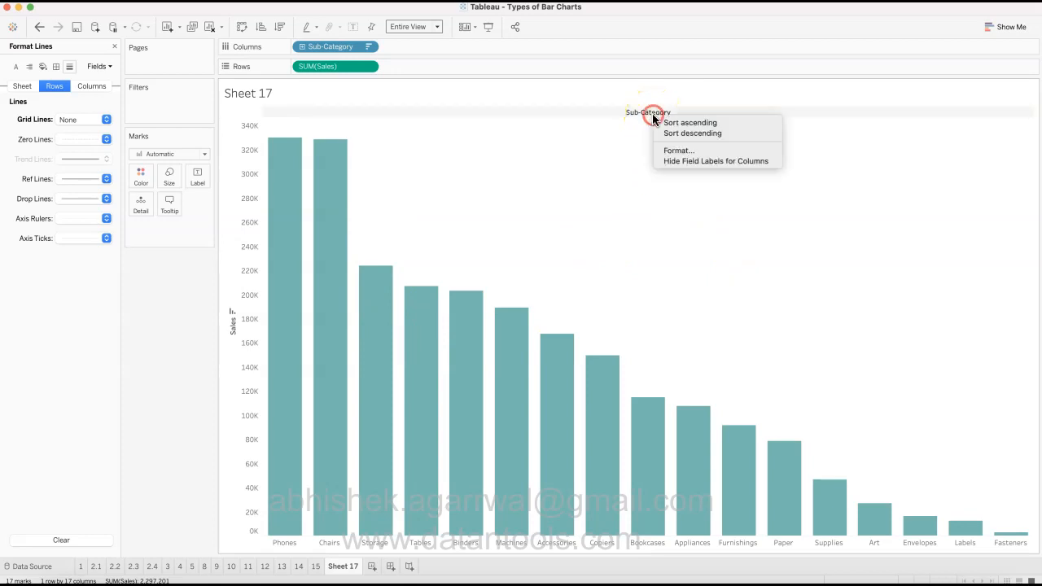
{"action": "left_click", "coordinate": [680, 160]}
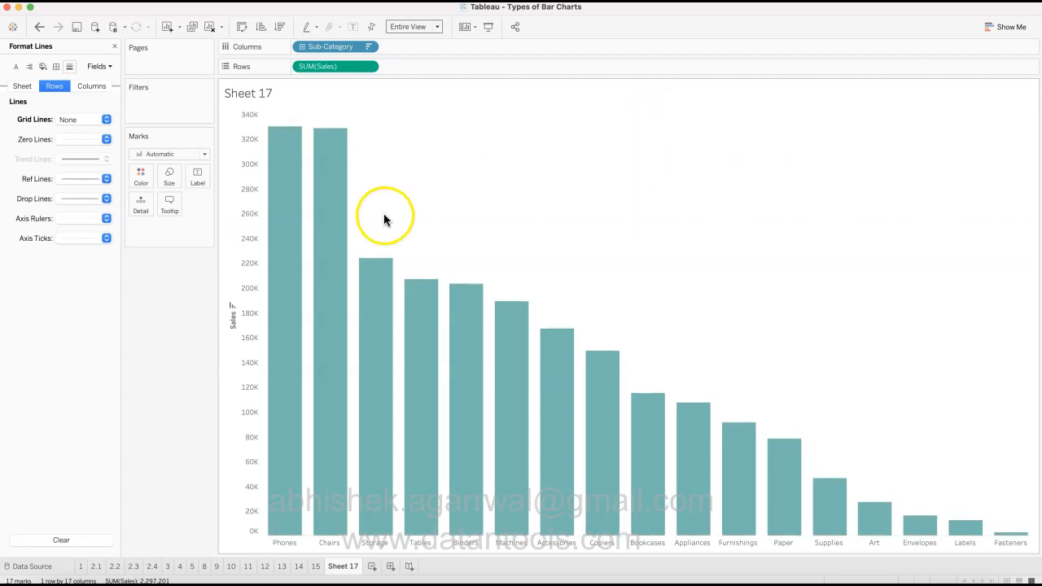
{"action": "right_click", "coordinate": [251, 266]}
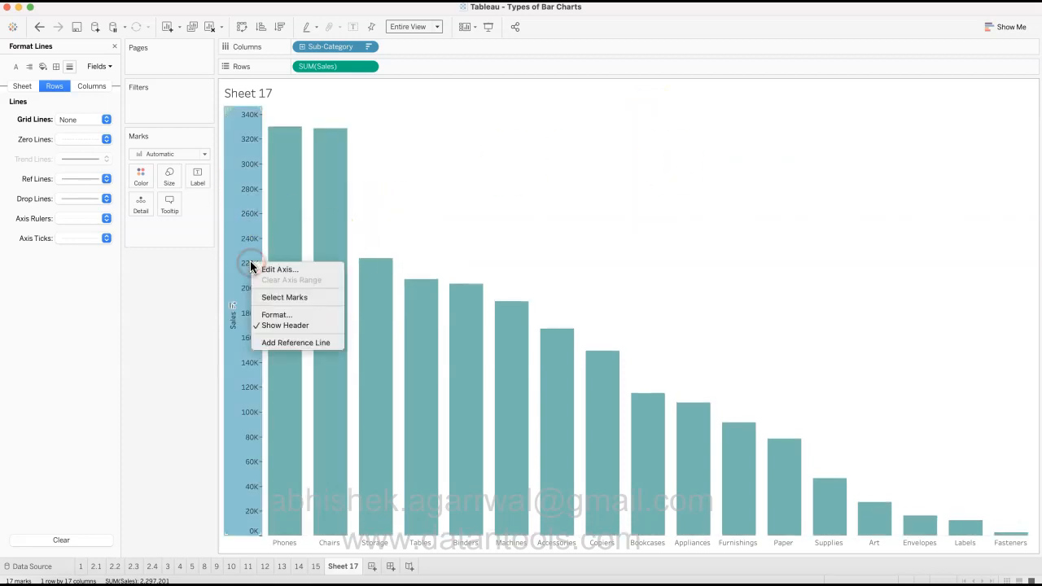
{"action": "left_click", "coordinate": [272, 325]}
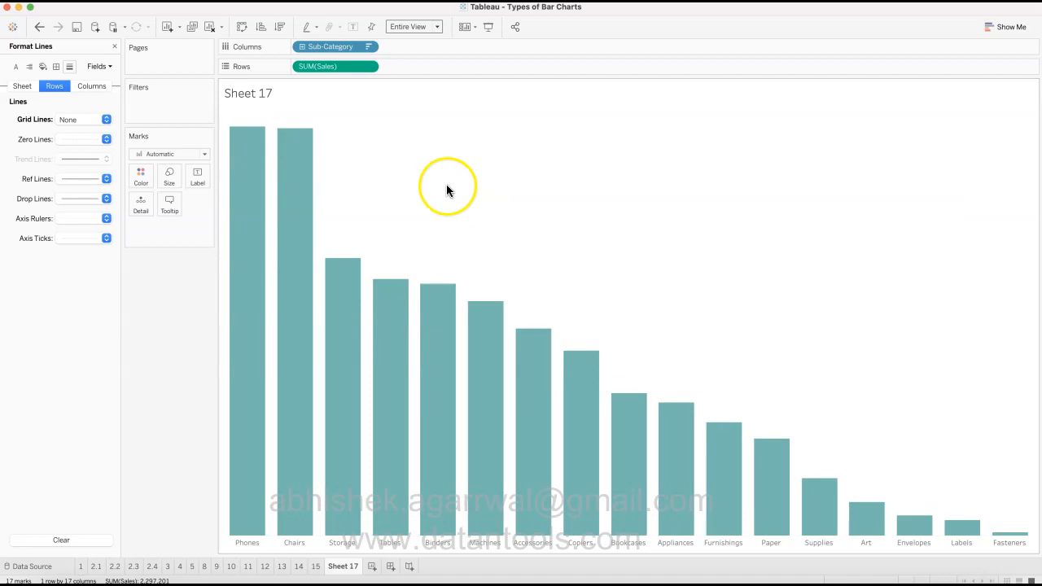
Step: Show mark labels with the sales values on all bars
{"action": "left_click", "coordinate": [200, 176]}
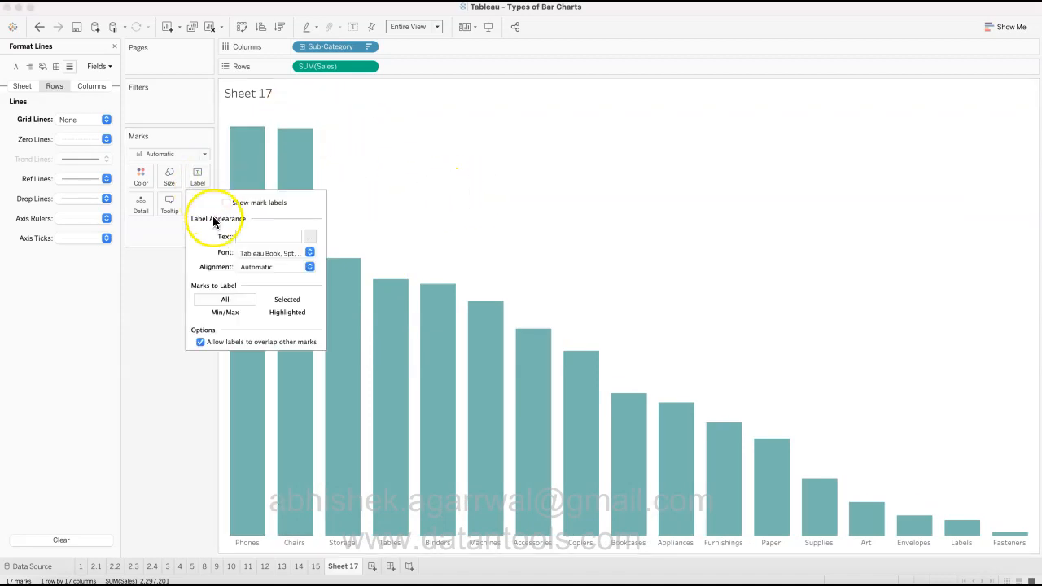
{"action": "left_click", "coordinate": [226, 204]}
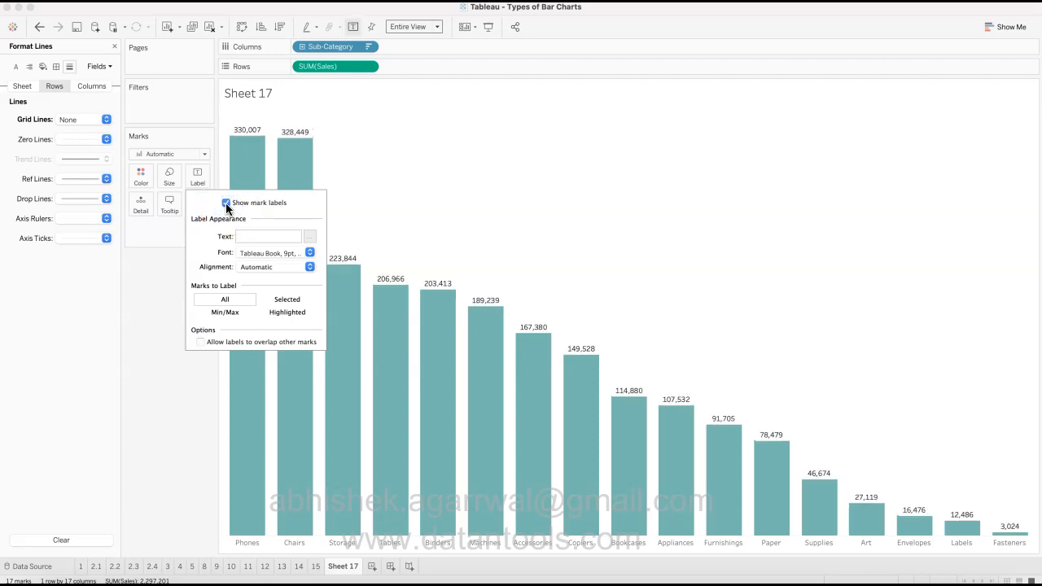
{"action": "left_click", "coordinate": [184, 385]}
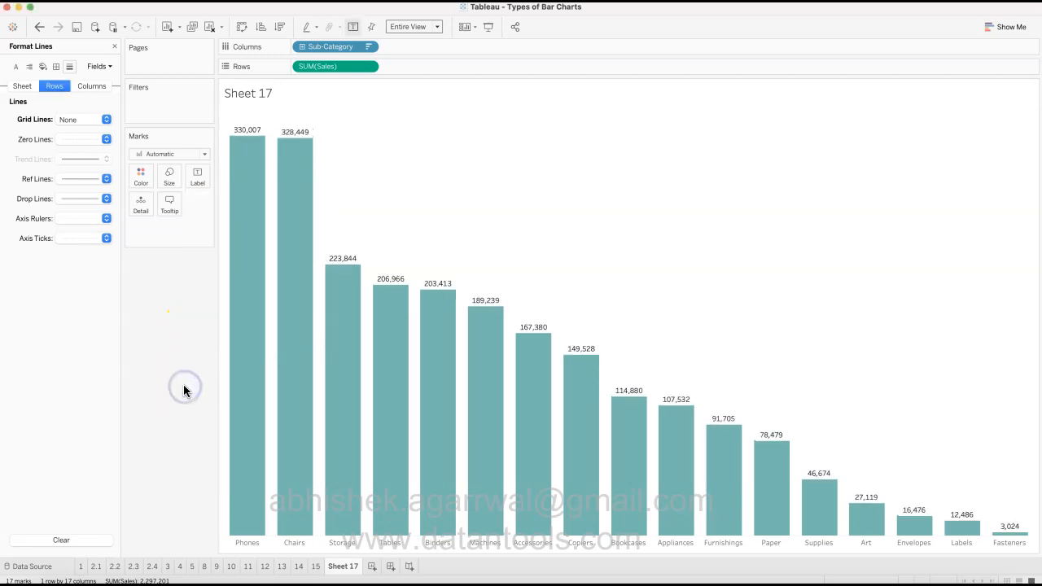
Step: Compare the chart with sheet 1 and make the bars in Sheet 17 narrower to resemble it
{"action": "left_click", "coordinate": [80, 566]}
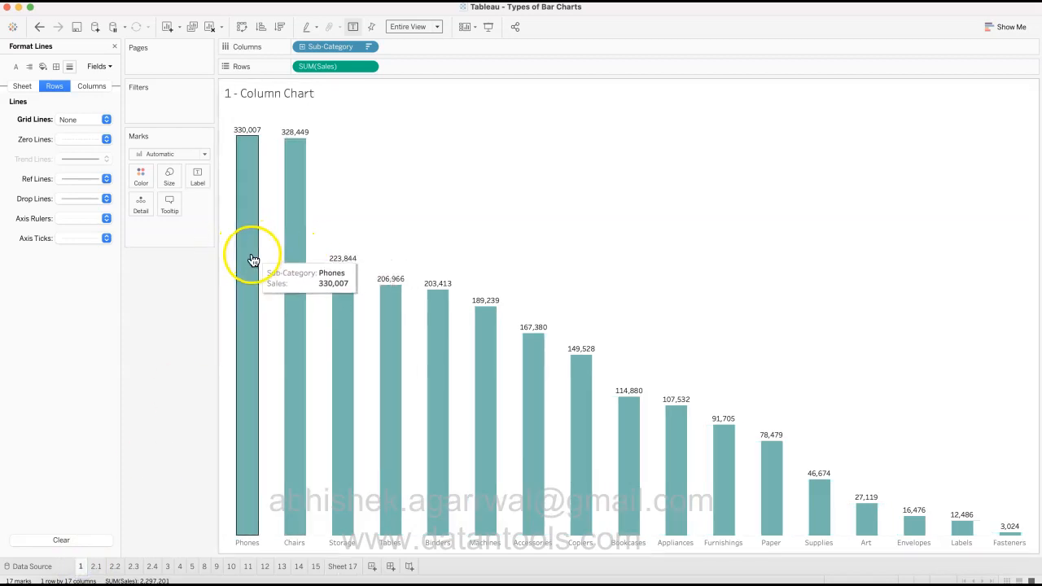
{"action": "left_click", "coordinate": [342, 565]}
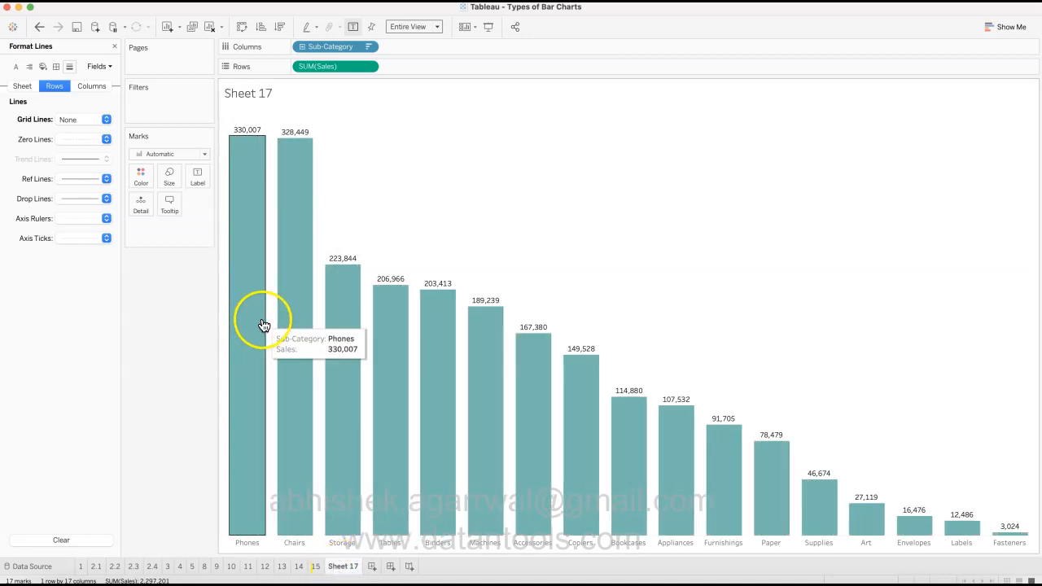
{"action": "left_click", "coordinate": [170, 174]}
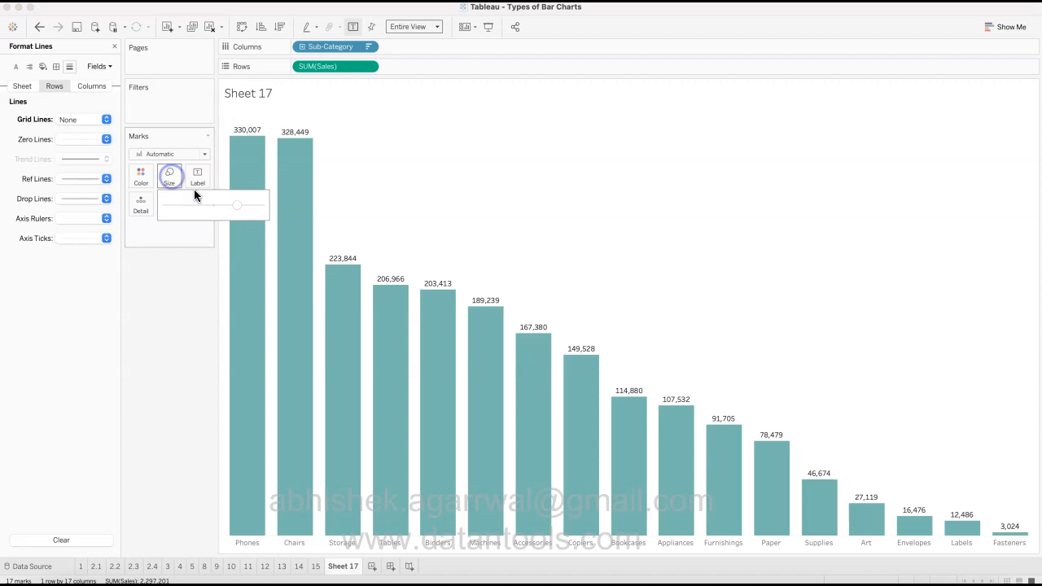
{"action": "left_click_drag", "start_coordinate": [231, 208], "coordinate": [214, 207]}
{"action": "left_click", "coordinate": [209, 326]}
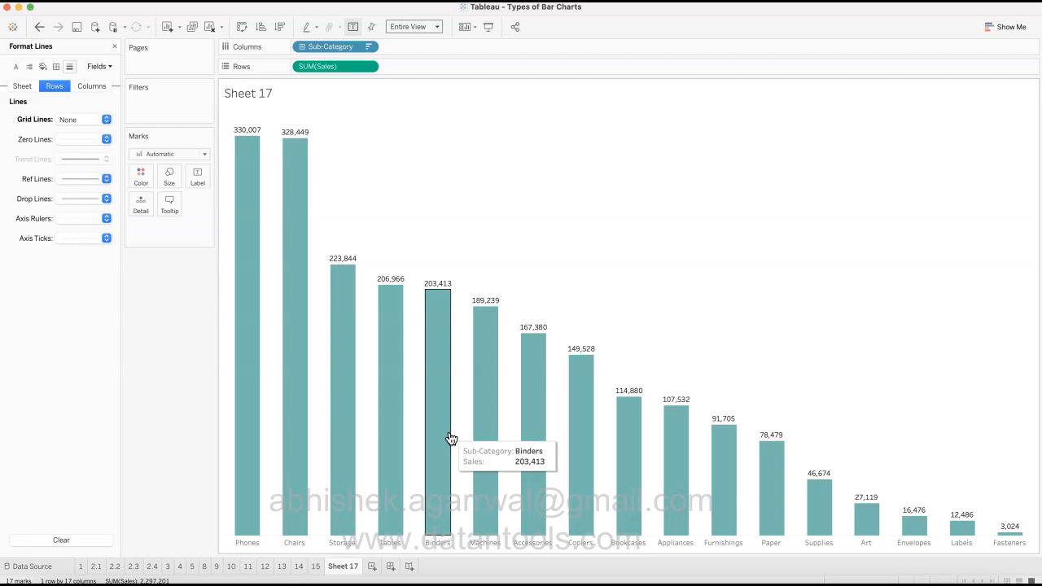
Step: Rename the Sheet 17 worksheet as EX1
{"action": "double_click", "coordinate": [341, 566]}
{"action": "type", "text": "EX1"}
{"action": "key", "text": "Return"}
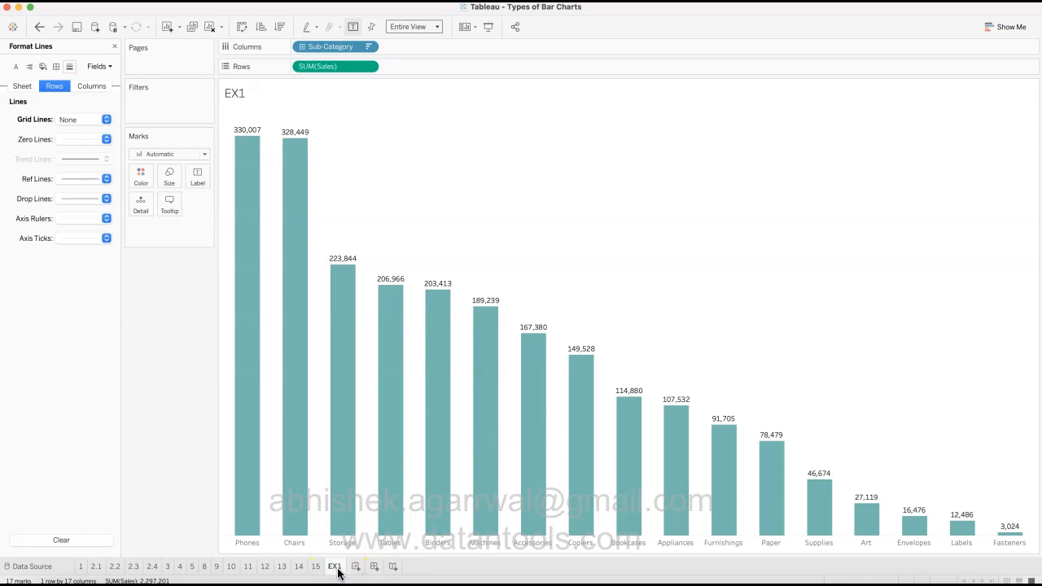
Step: Look at the reference chart on sheet 2.1, duplicate worksheet EX1 and name the copy EX2
{"action": "left_click", "coordinate": [96, 565]}
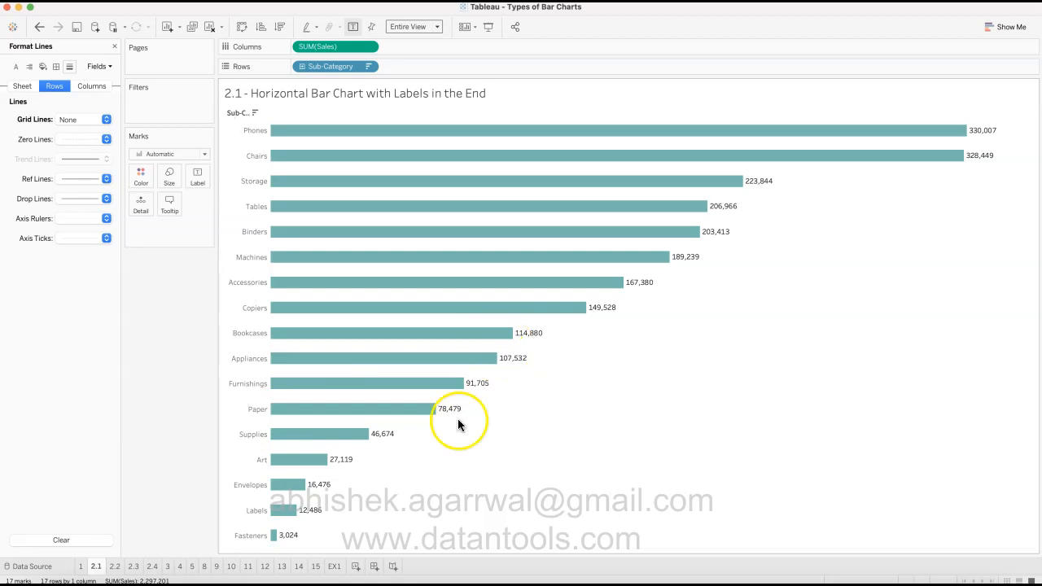
{"action": "left_click", "coordinate": [335, 566]}
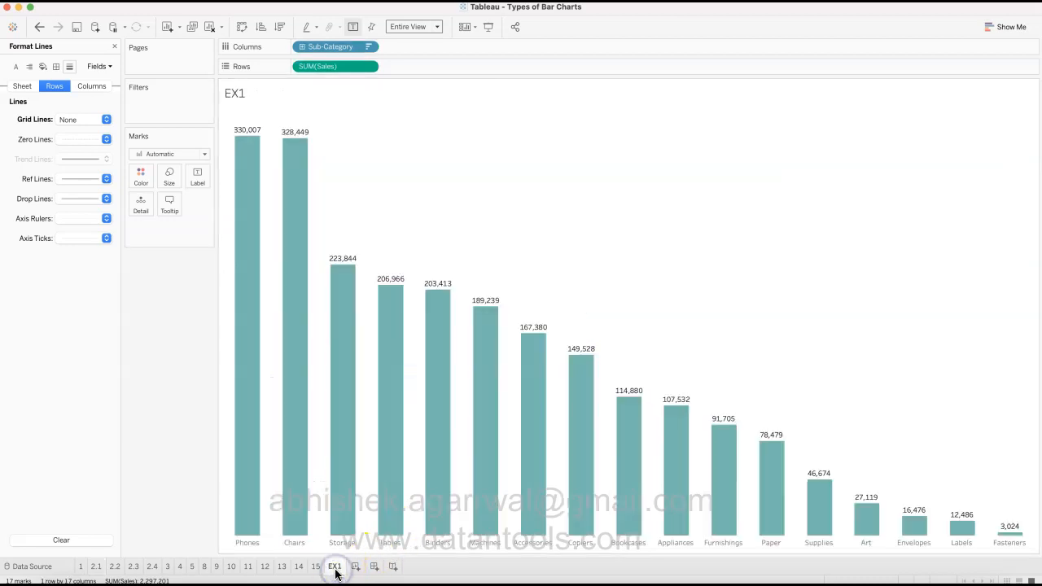
{"action": "right_click", "coordinate": [335, 570]}
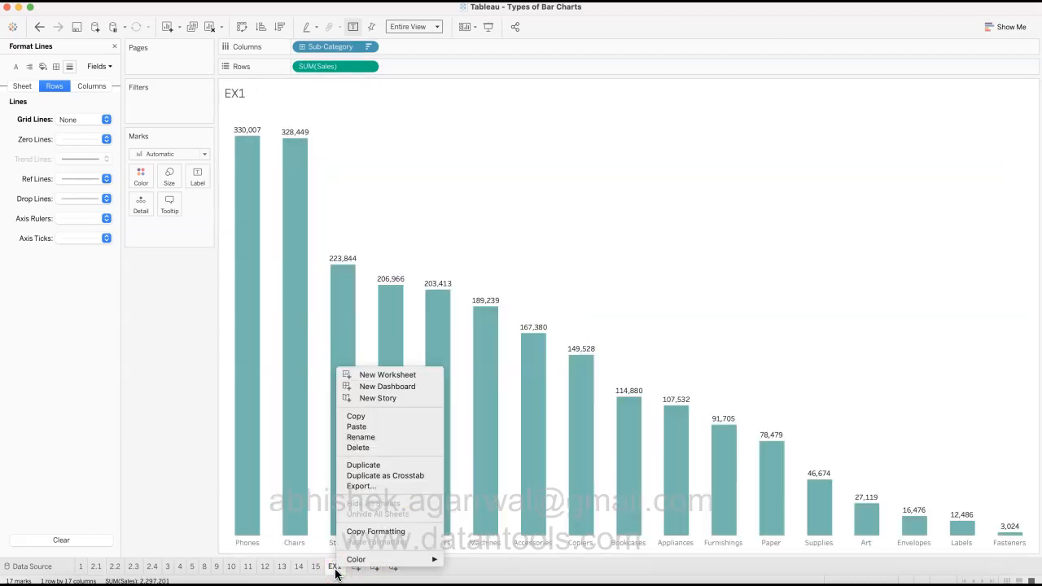
{"action": "left_click", "coordinate": [386, 466]}
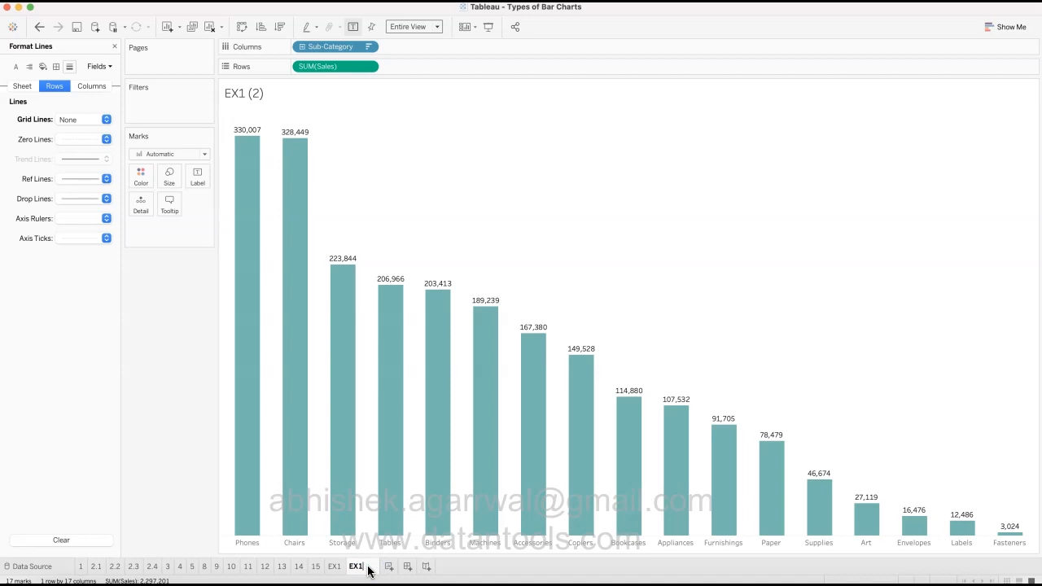
{"action": "key", "text": "Return"}
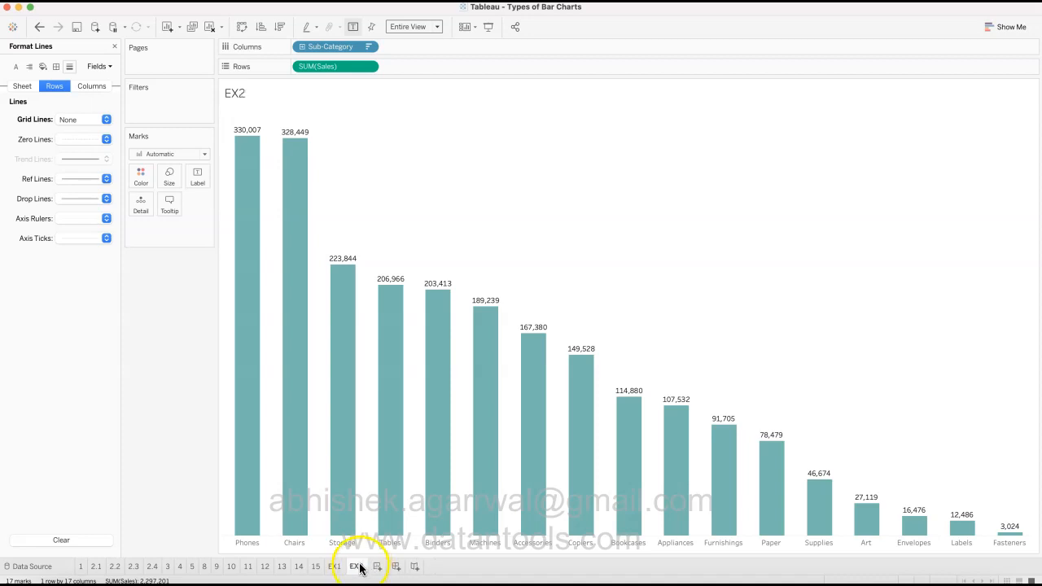
Step: Swap the rows and columns of EX2 into a horizontal bar chart and compare it with sheet 2.1
{"action": "left_click", "coordinate": [243, 28]}
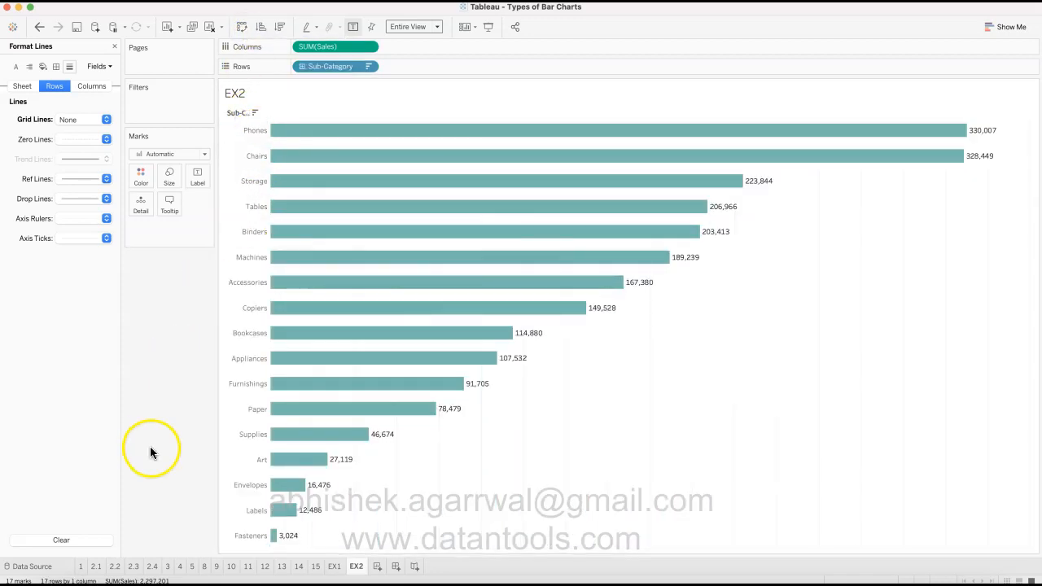
{"action": "left_click", "coordinate": [96, 566]}
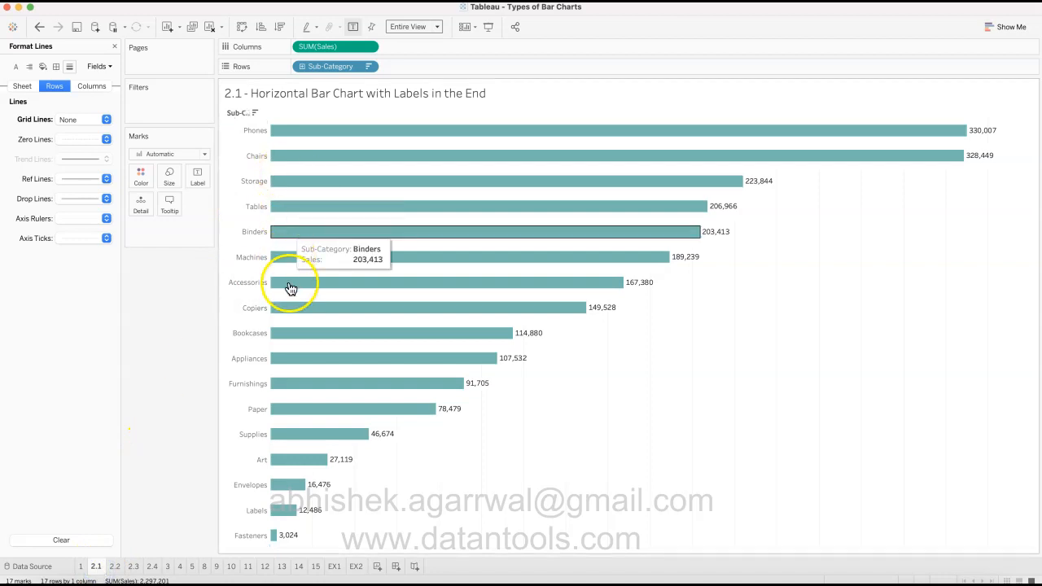
Step: Compare the column chart on EX1 with the horizontal bar chart on EX2, checking how the sub-category names read
{"action": "left_click", "coordinate": [357, 567]}
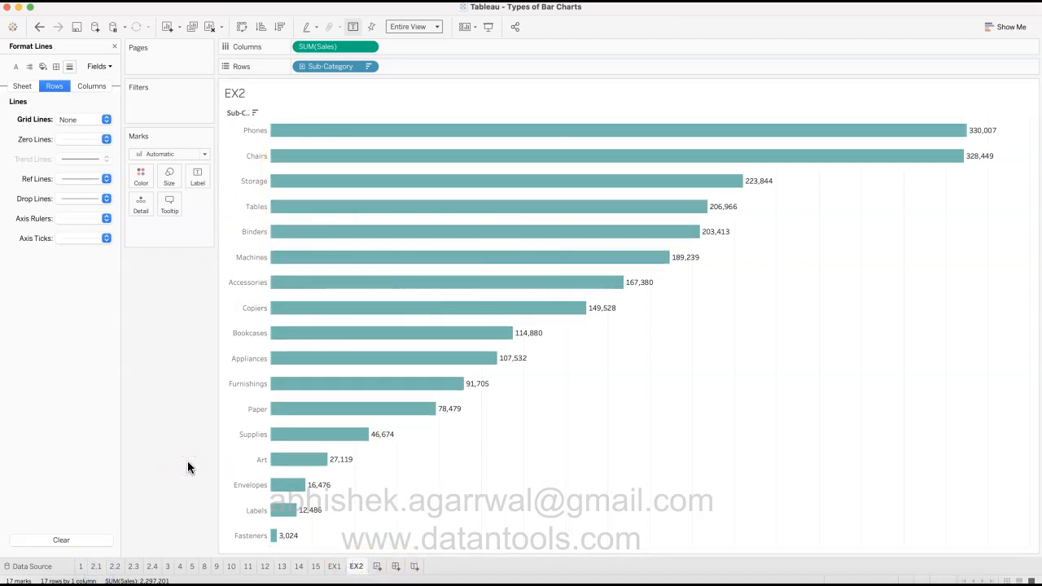
{"action": "left_click", "coordinate": [335, 566]}
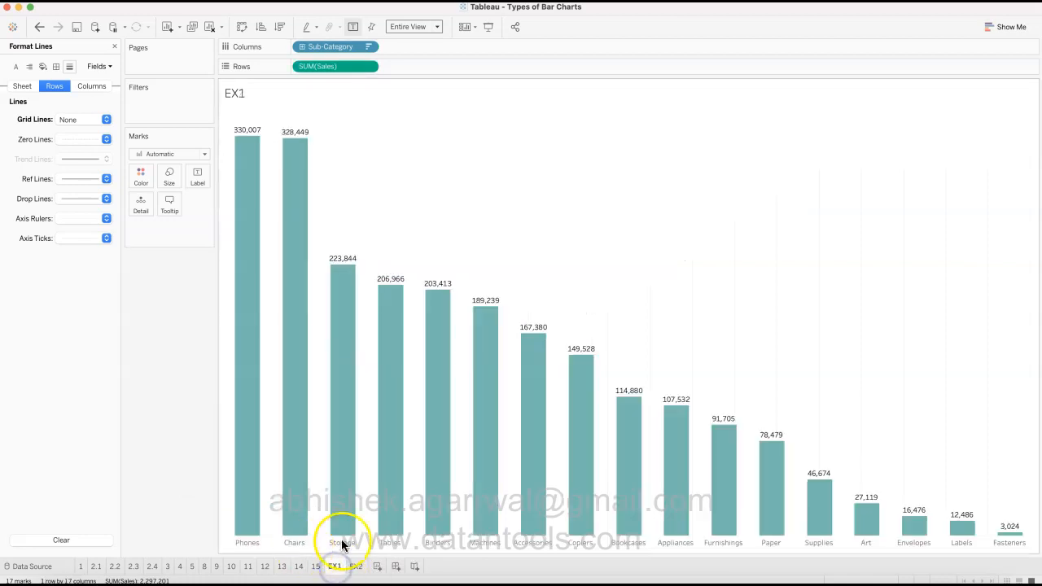
{"action": "left_click", "coordinate": [355, 566]}
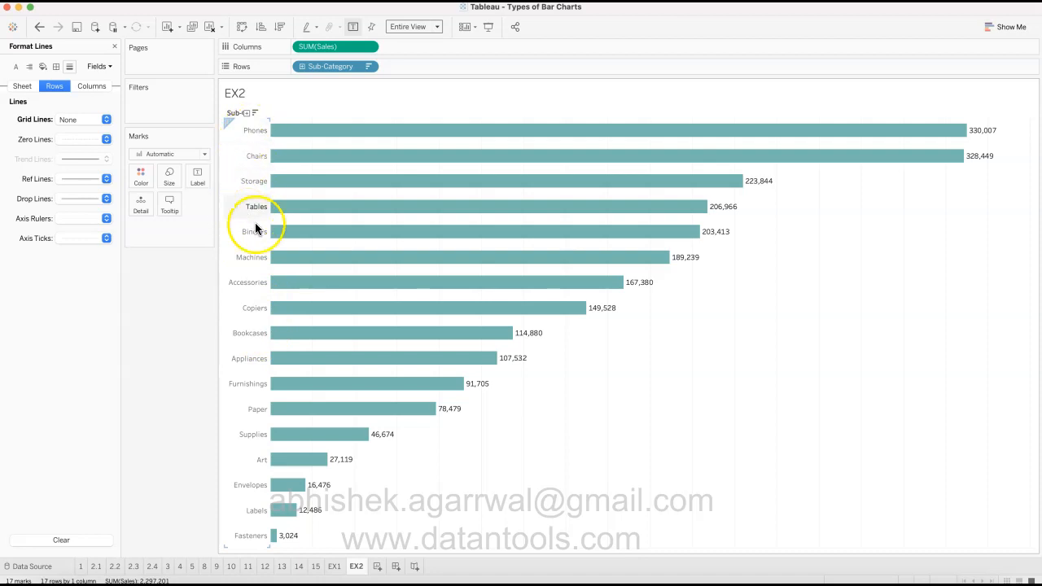
{"action": "left_click", "coordinate": [335, 566]}
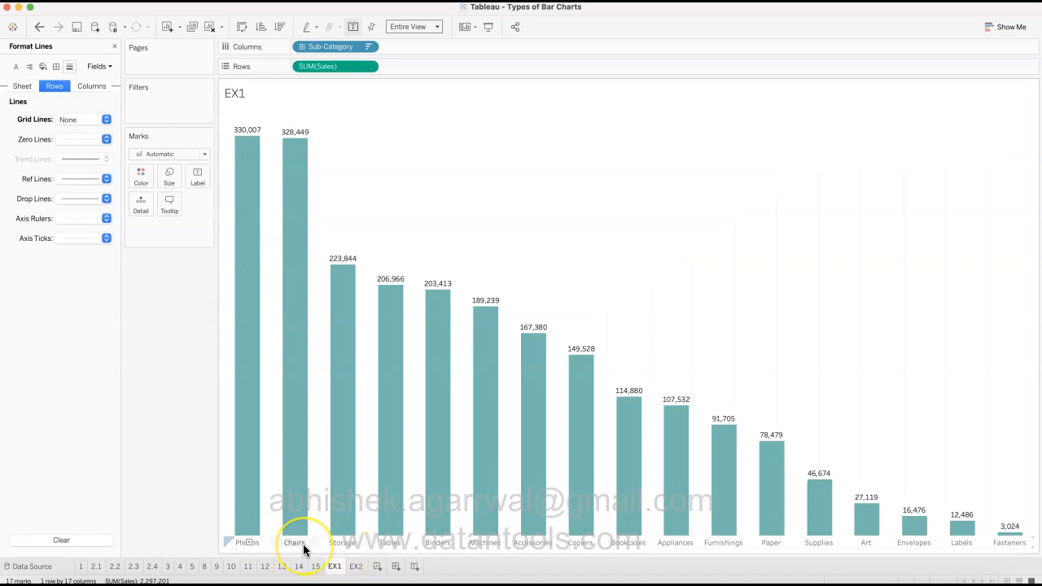
{"action": "left_click", "coordinate": [357, 568]}
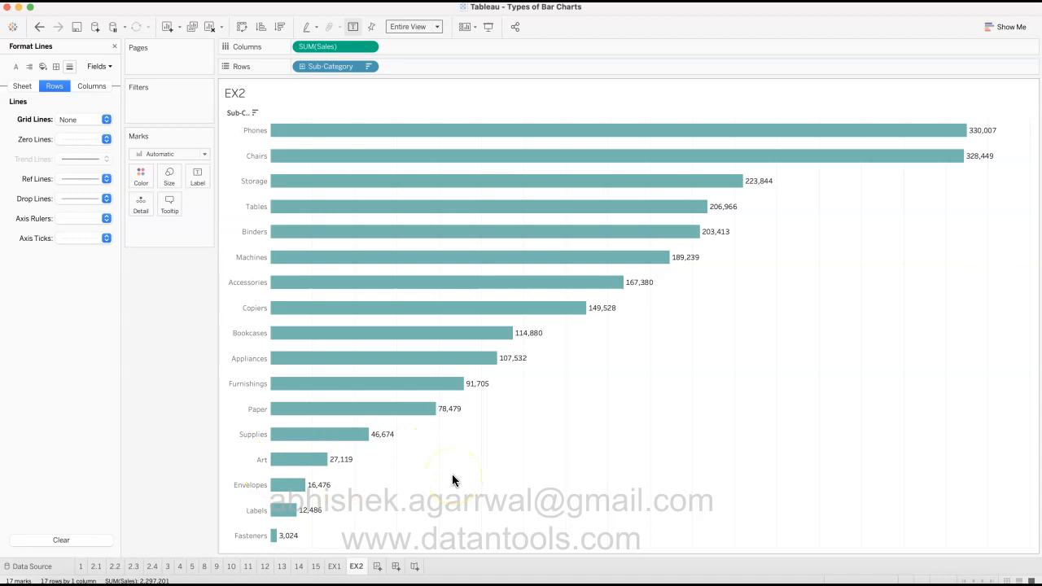
Step: Set the column grid lines of the EX2 bar chart to None
{"action": "left_click", "coordinate": [596, 416]}
{"action": "left_click", "coordinate": [686, 400]}
{"action": "left_click", "coordinate": [708, 407]}
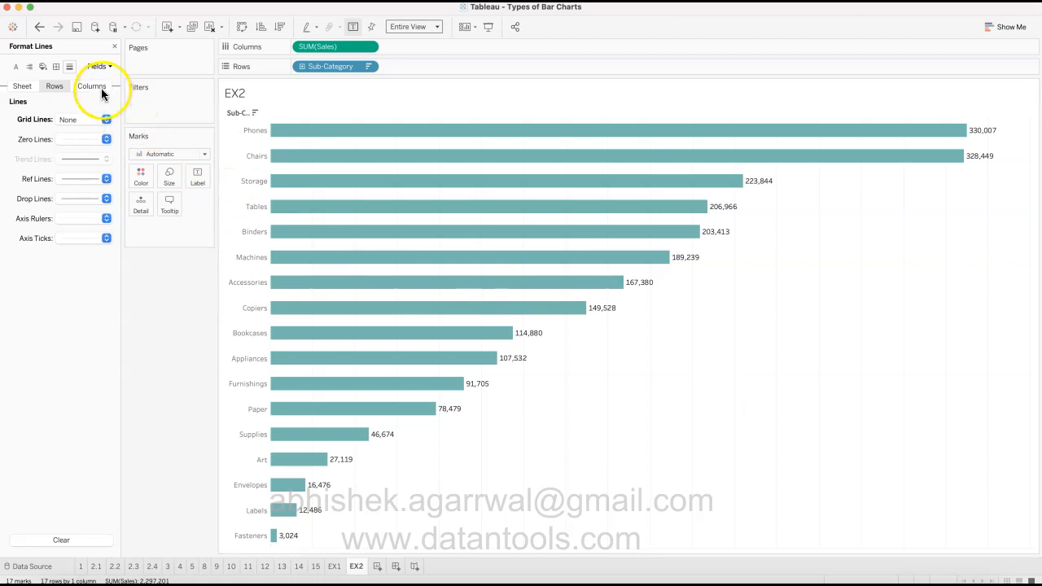
{"action": "left_click", "coordinate": [92, 86]}
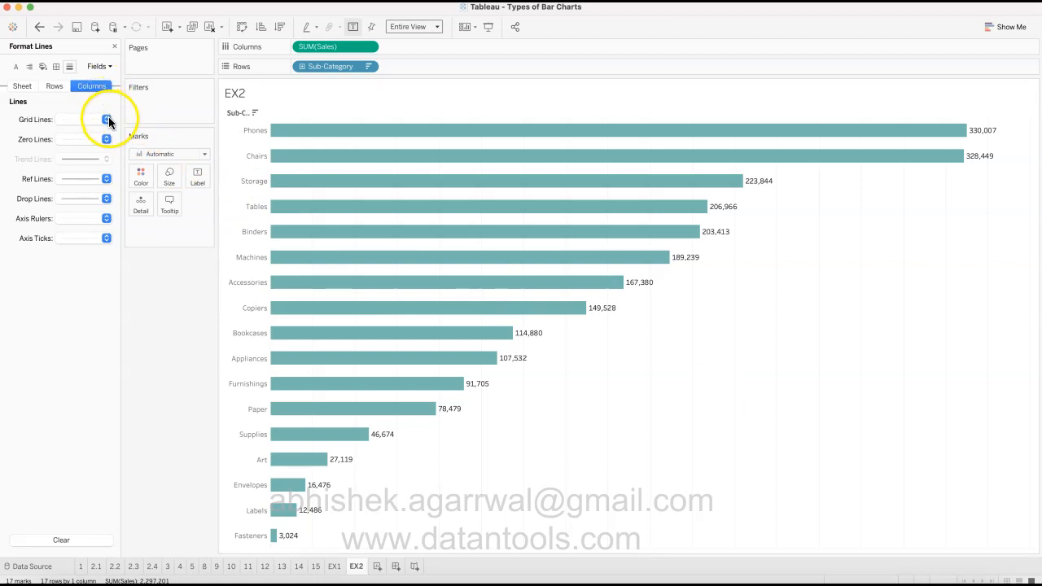
{"action": "left_click", "coordinate": [107, 120]}
{"action": "left_click", "coordinate": [113, 139]}
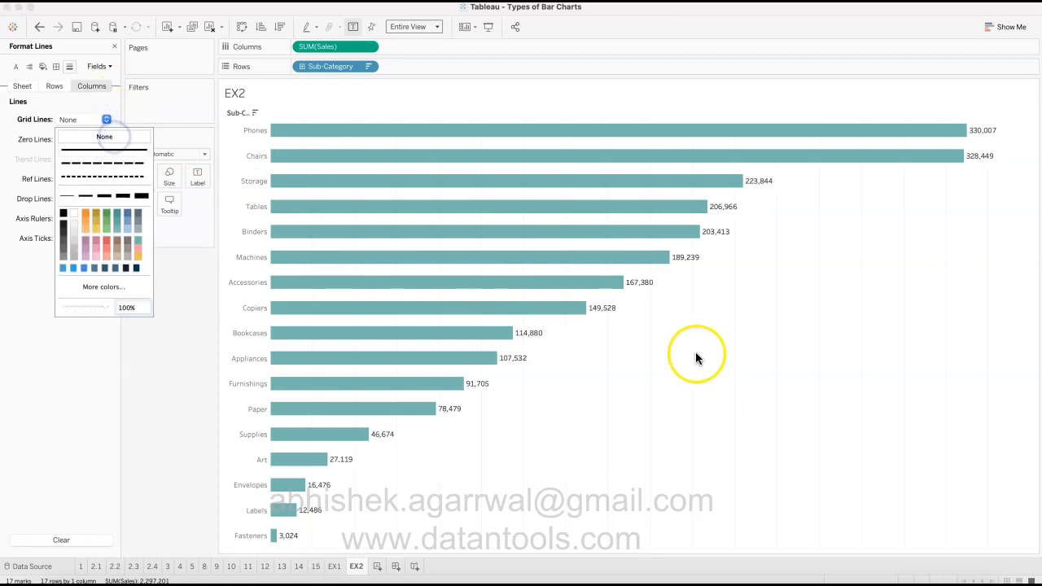
{"action": "left_click", "coordinate": [784, 342]}
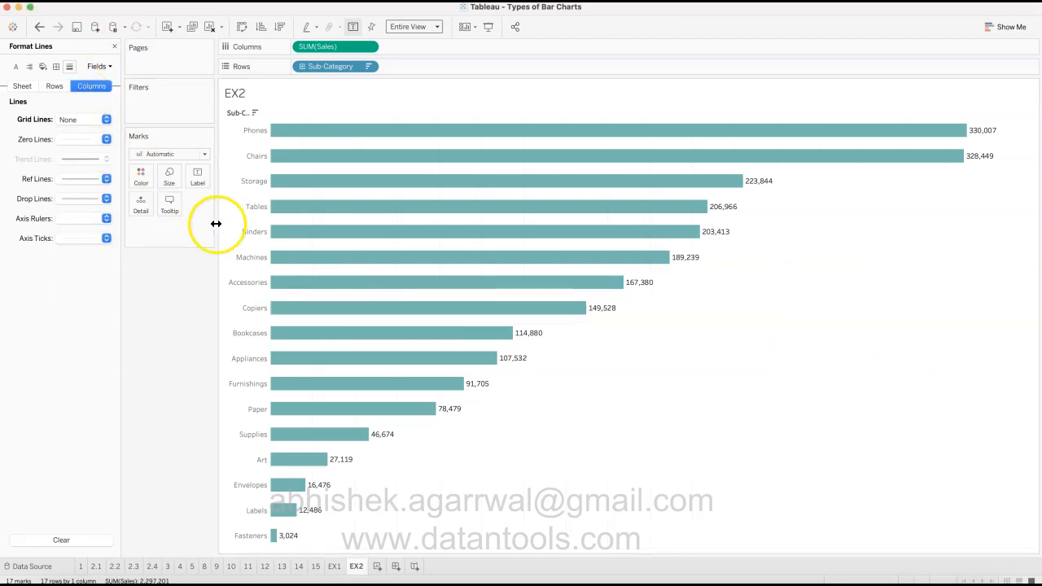
Step: Format the Sub-Category header text on EX2 with the Tableau Medium font and a near-black colour
{"action": "right_click", "coordinate": [249, 283]}
{"action": "left_click", "coordinate": [272, 350]}
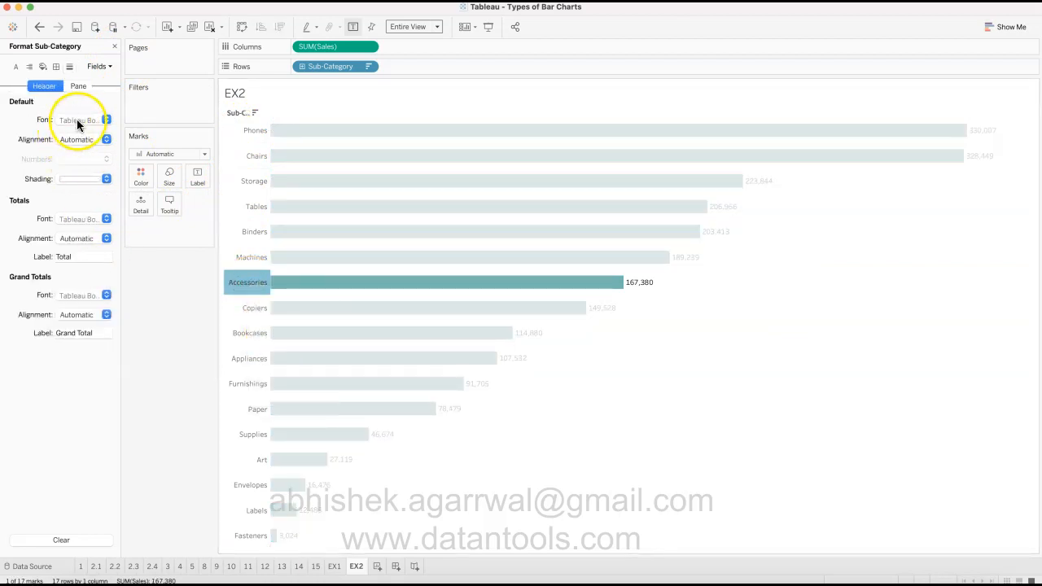
{"action": "left_click", "coordinate": [78, 121]}
{"action": "left_click", "coordinate": [133, 141]}
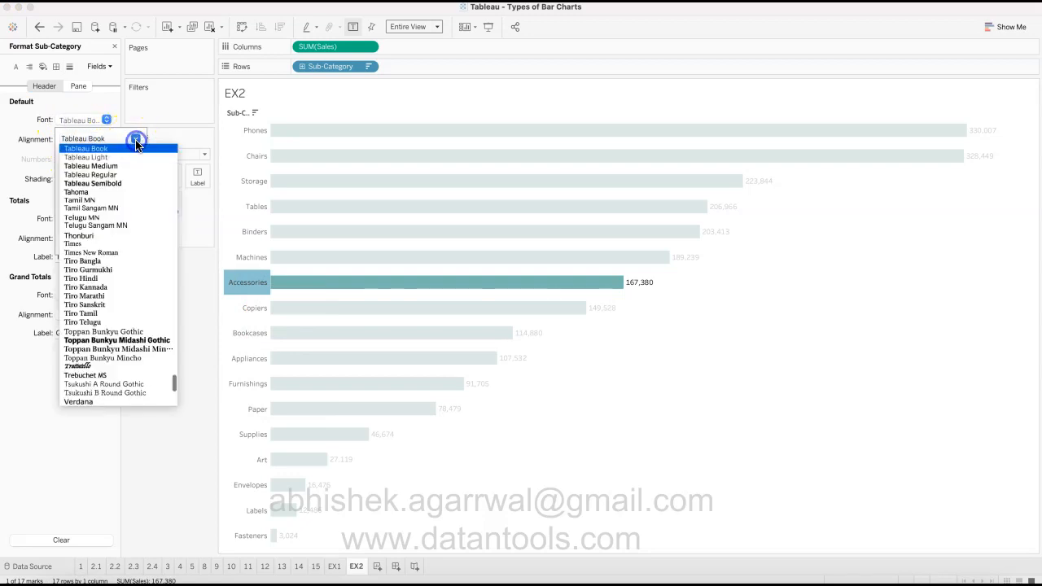
{"action": "left_click", "coordinate": [135, 166]}
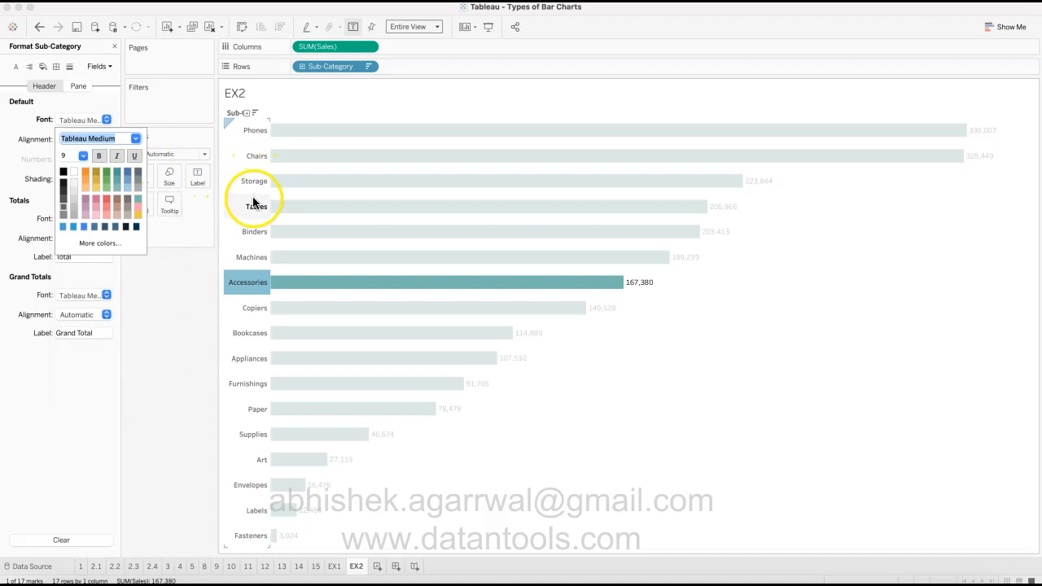
{"action": "left_click", "coordinate": [63, 186]}
{"action": "left_click", "coordinate": [165, 358]}
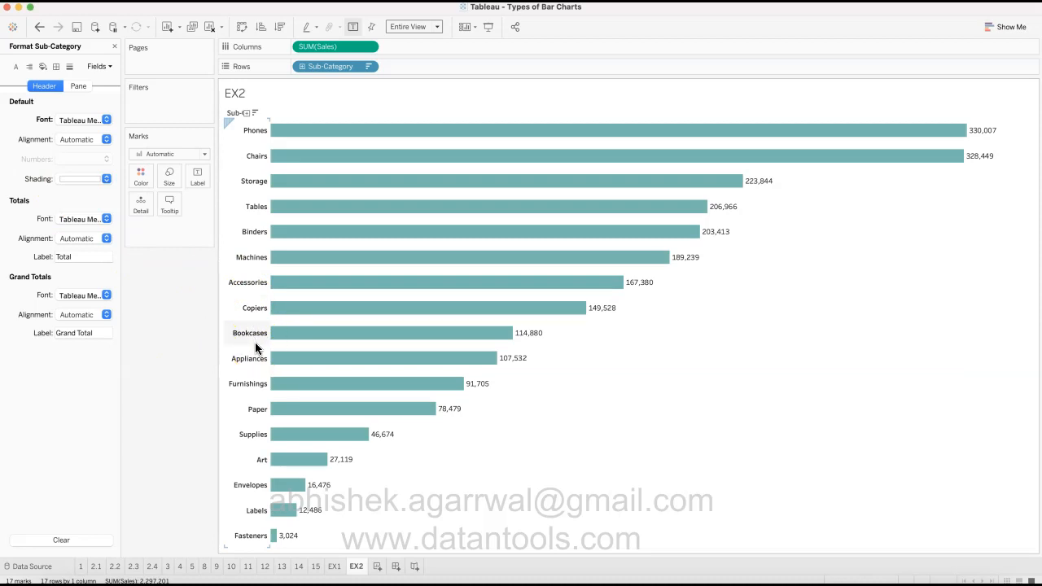
Step: Change the font of the sales mark labels on EX2 to Tableau Regular
{"action": "mouse_move", "coordinate": [481, 388]}
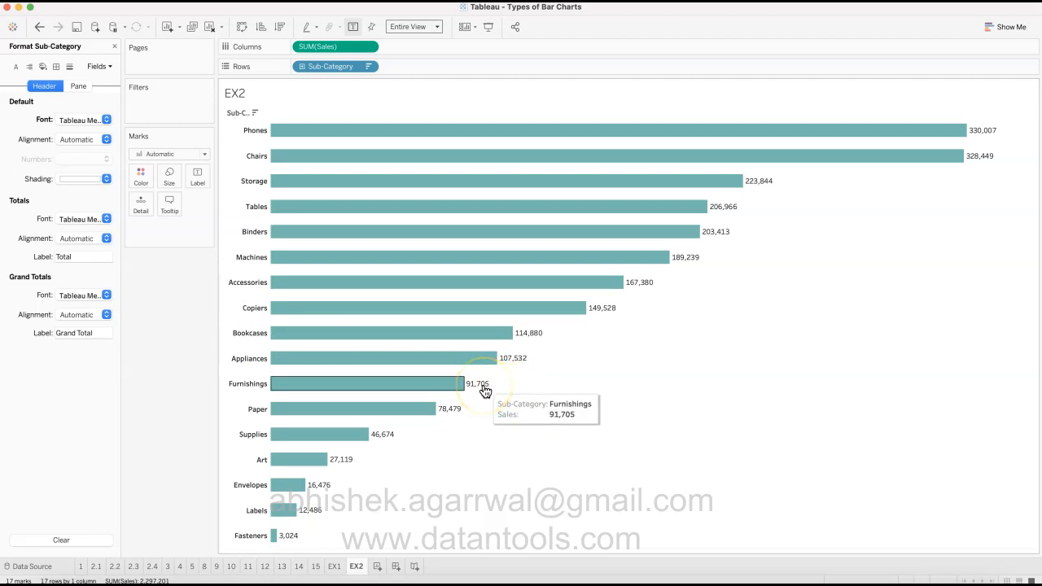
{"action": "left_click", "coordinate": [197, 177]}
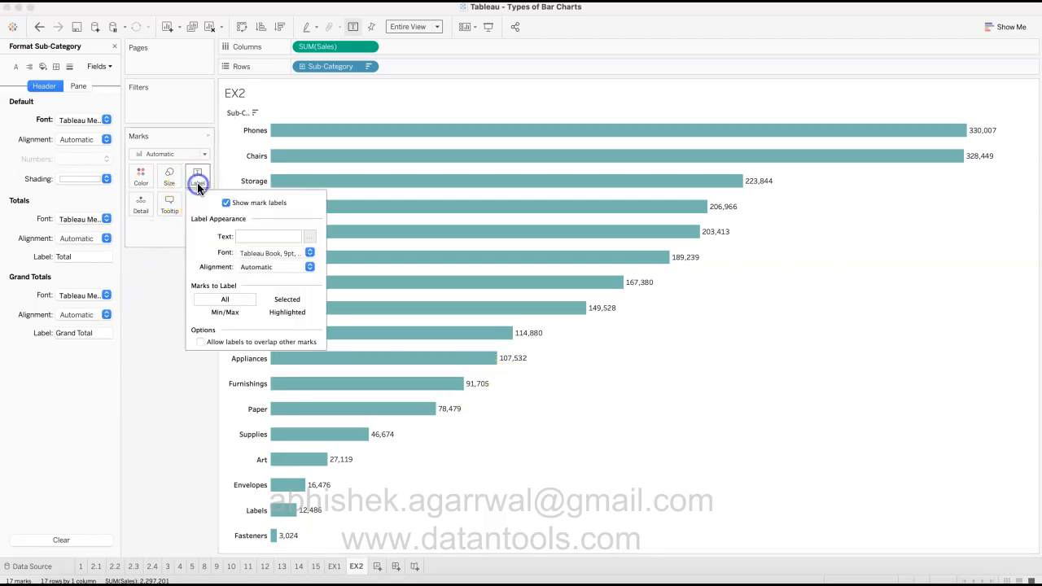
{"action": "left_click", "coordinate": [310, 253]}
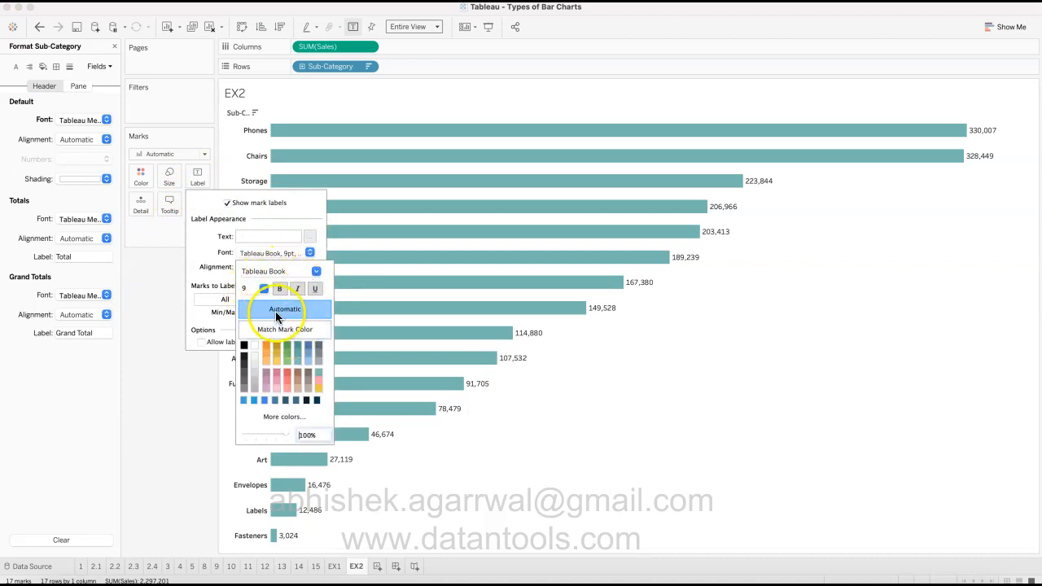
{"action": "left_click", "coordinate": [242, 288]}
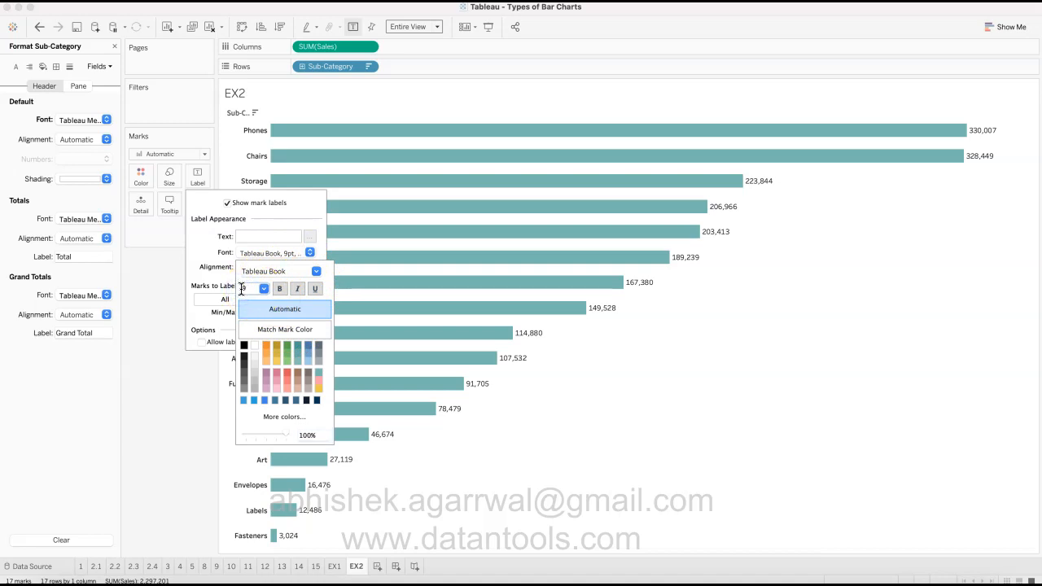
{"action": "left_click", "coordinate": [315, 271]}
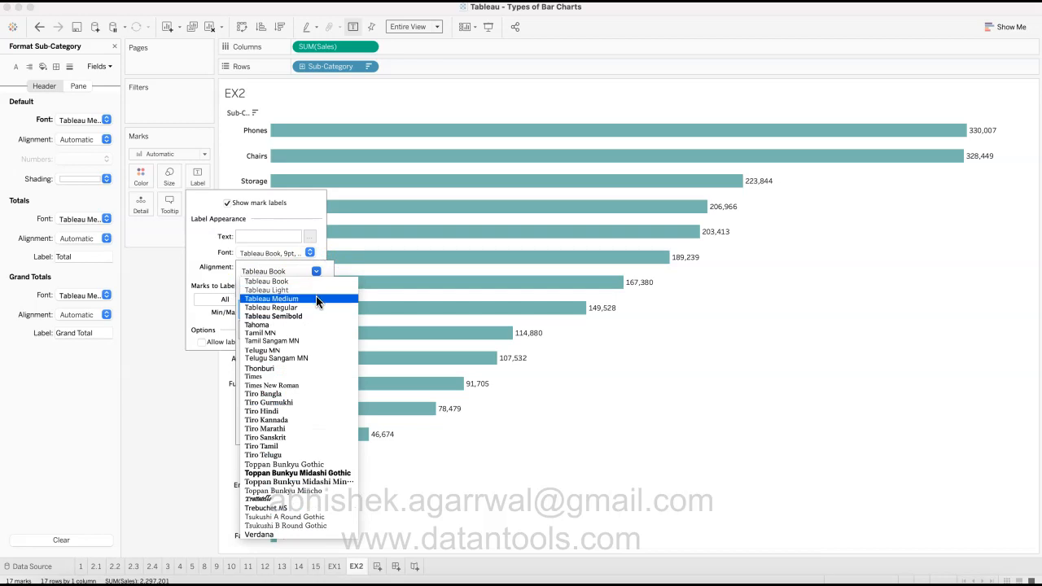
{"action": "left_click", "coordinate": [315, 304]}
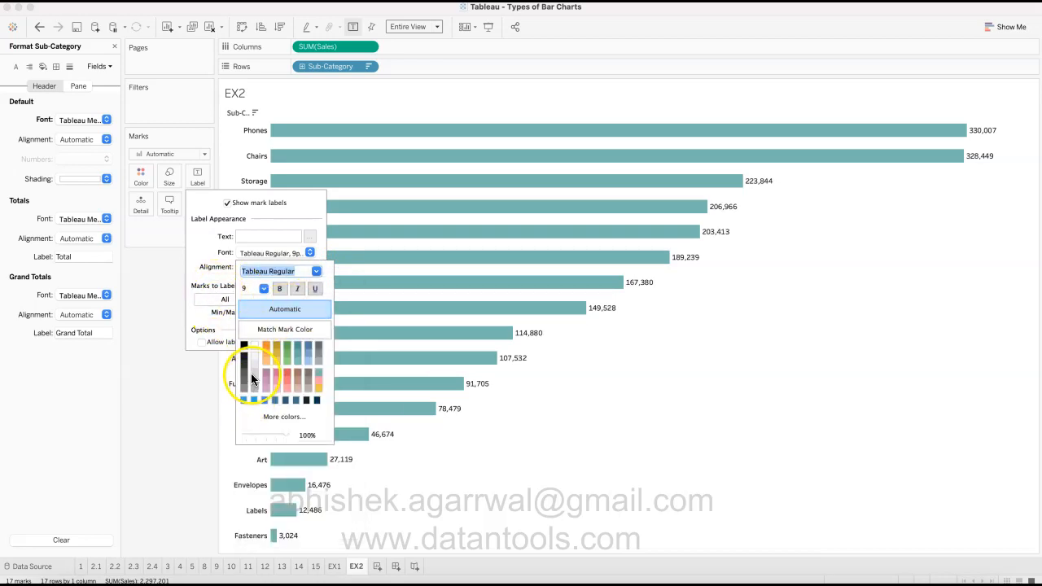
{"action": "left_click", "coordinate": [212, 275]}
{"action": "left_click", "coordinate": [174, 455]}
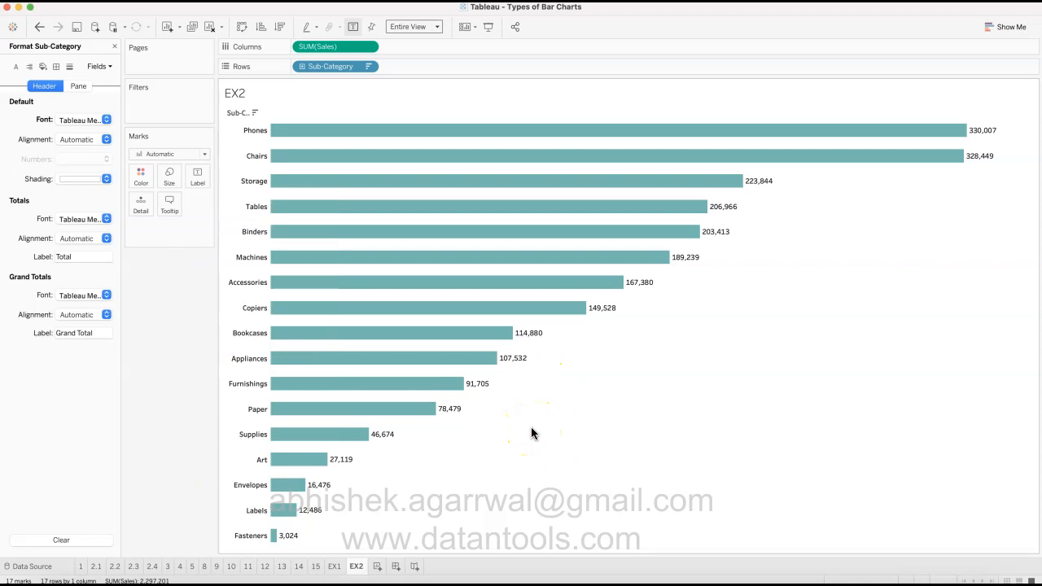
Step: Look at the reference chart on sheet 2.2, duplicate worksheet EX2 and name the copy EX2.2
{"action": "left_click", "coordinate": [115, 566]}
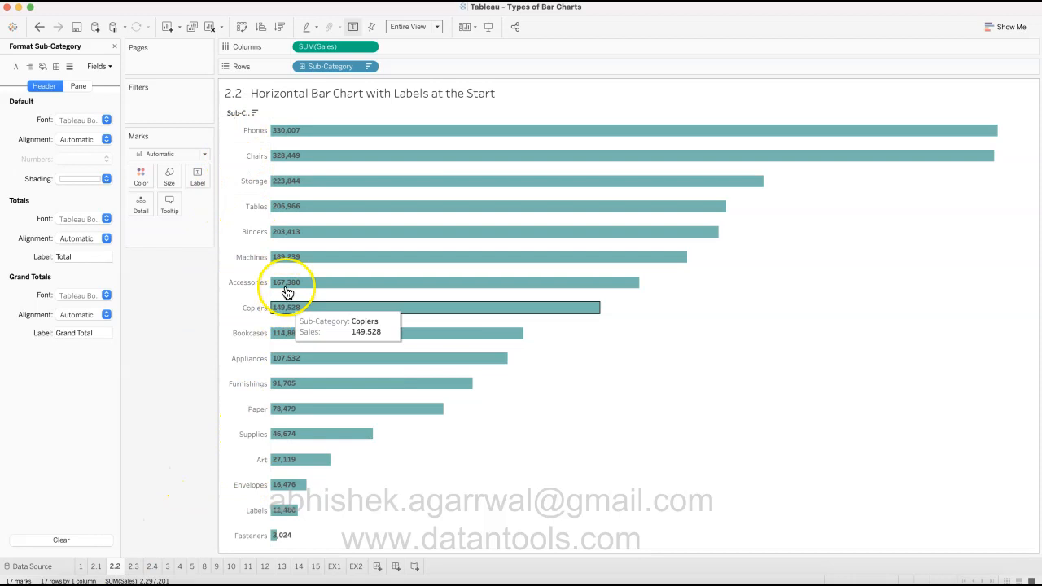
{"action": "mouse_move", "coordinate": [285, 261]}
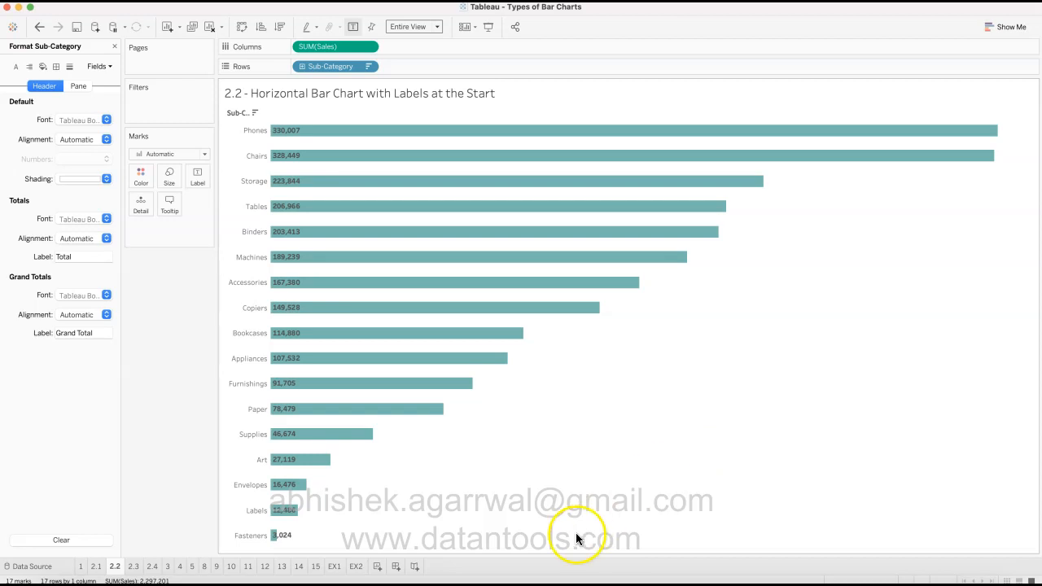
{"action": "left_click", "coordinate": [356, 565]}
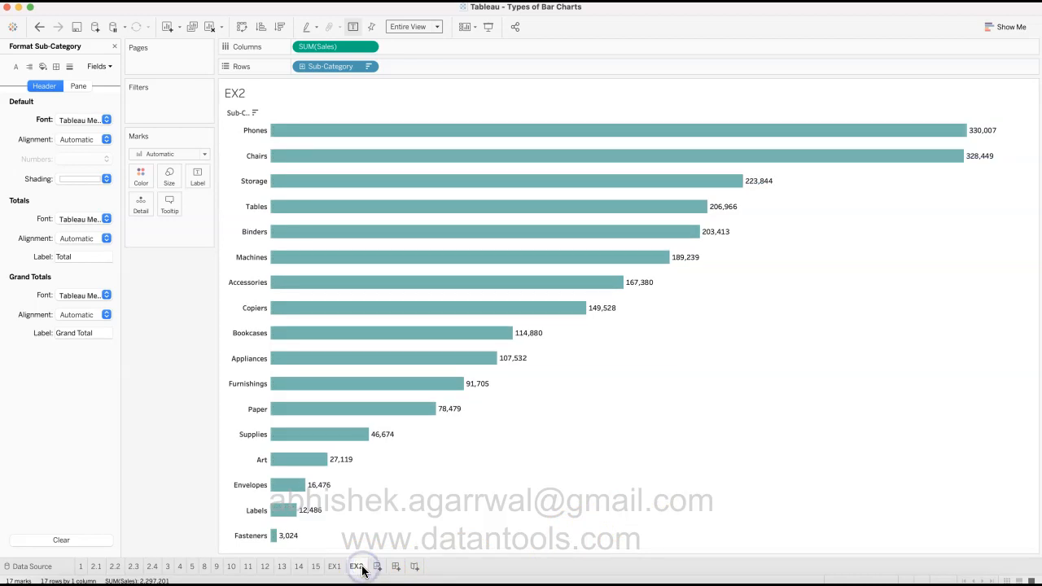
{"action": "right_click", "coordinate": [358, 567]}
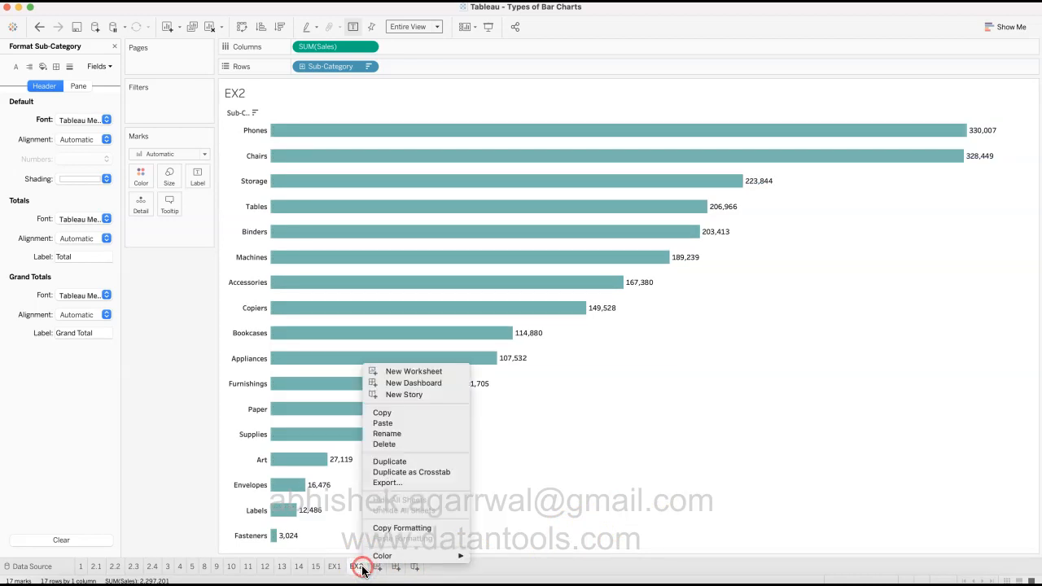
{"action": "left_click", "coordinate": [416, 461]}
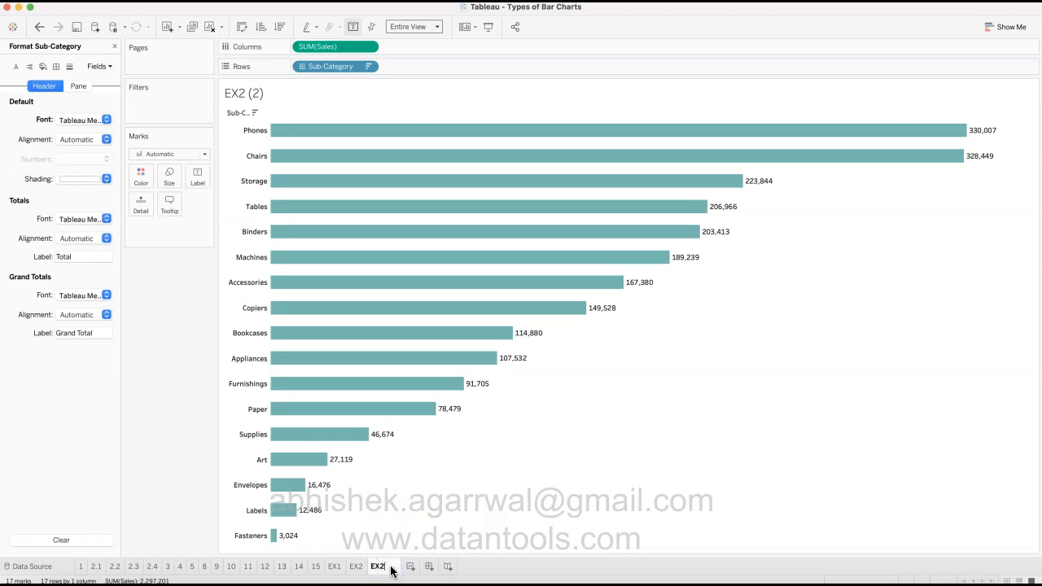
{"action": "key", "text": "Return"}
Step: Rename the original EX2 worksheet as EX2.1
{"action": "left_click", "coordinate": [358, 568]}
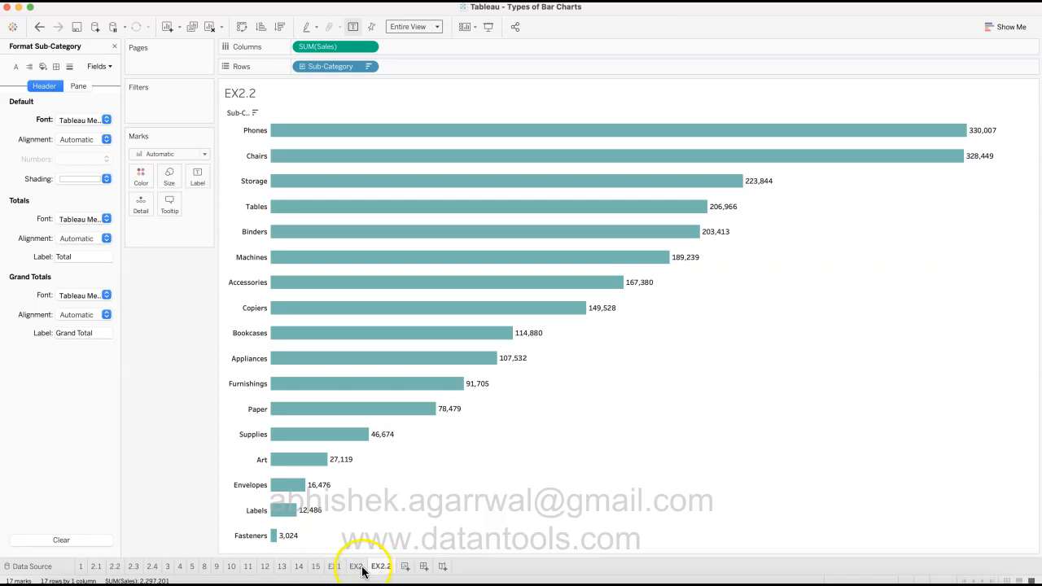
{"action": "double_click", "coordinate": [359, 567]}
{"action": "type", "text": "EX2.1"}
{"action": "key", "text": "Return"}
Step: Set the horizontal alignment of the mark labels on EX2.2 to Left so they sit at the start of the bars
{"action": "left_click", "coordinate": [387, 567]}
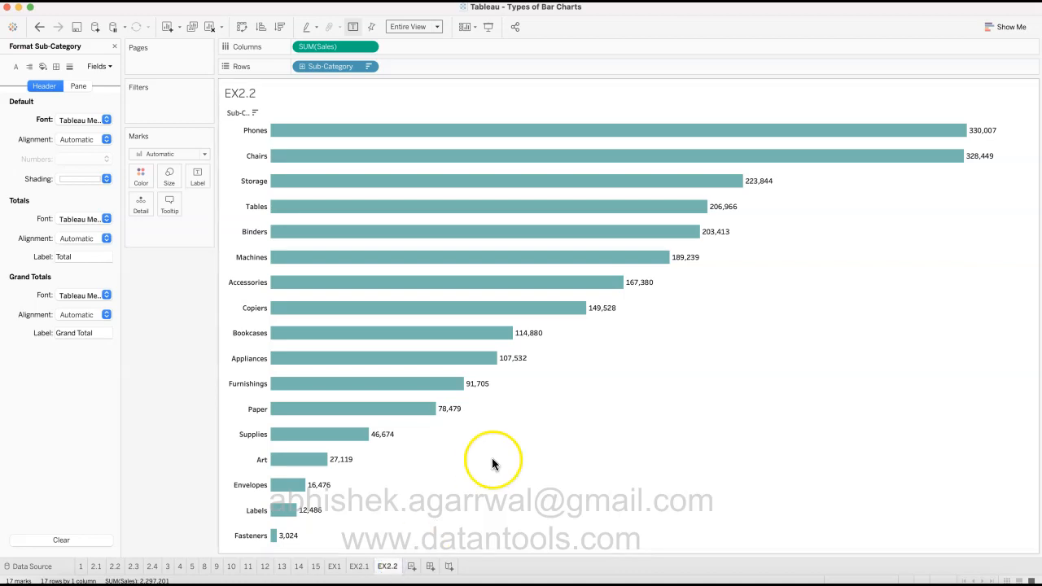
{"action": "left_click", "coordinate": [197, 177]}
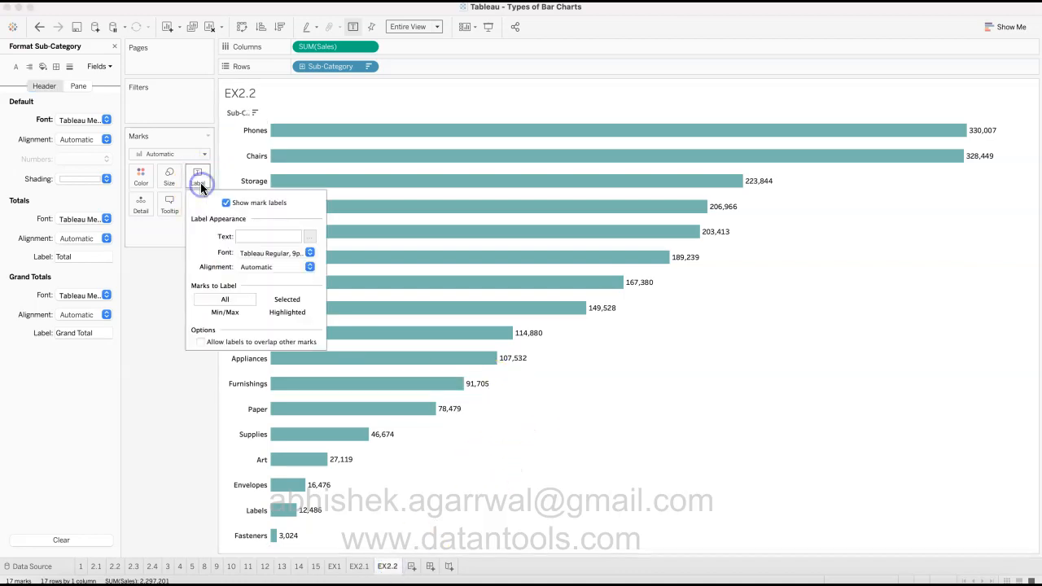
{"action": "left_click", "coordinate": [308, 267]}
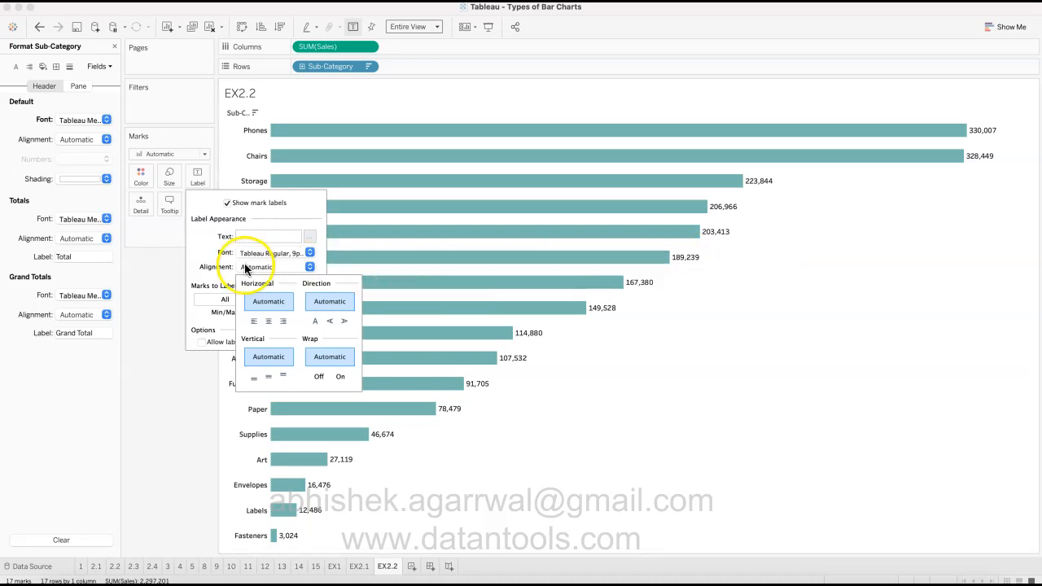
{"action": "left_click", "coordinate": [254, 322]}
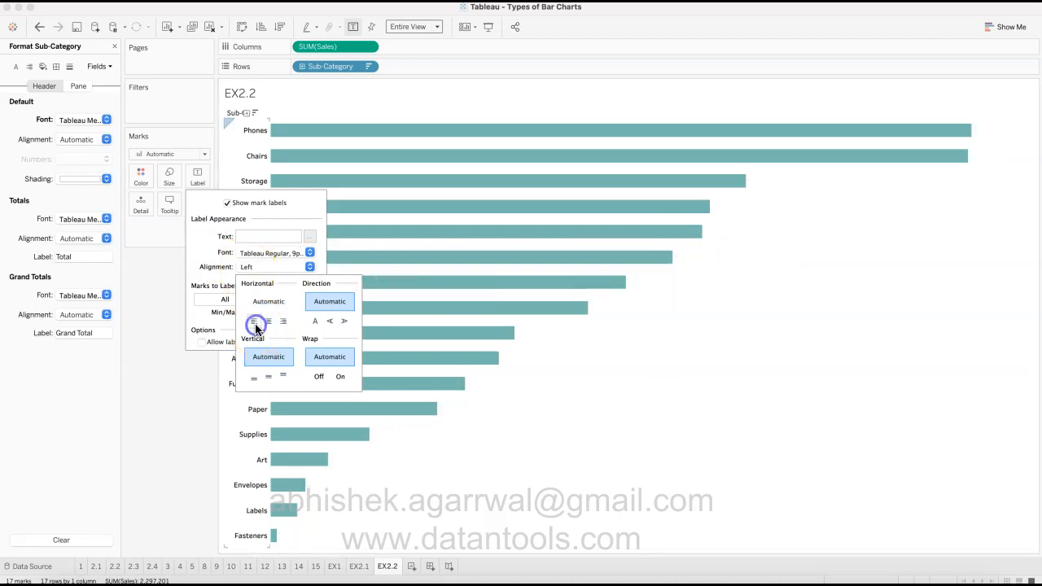
{"action": "left_click", "coordinate": [187, 428]}
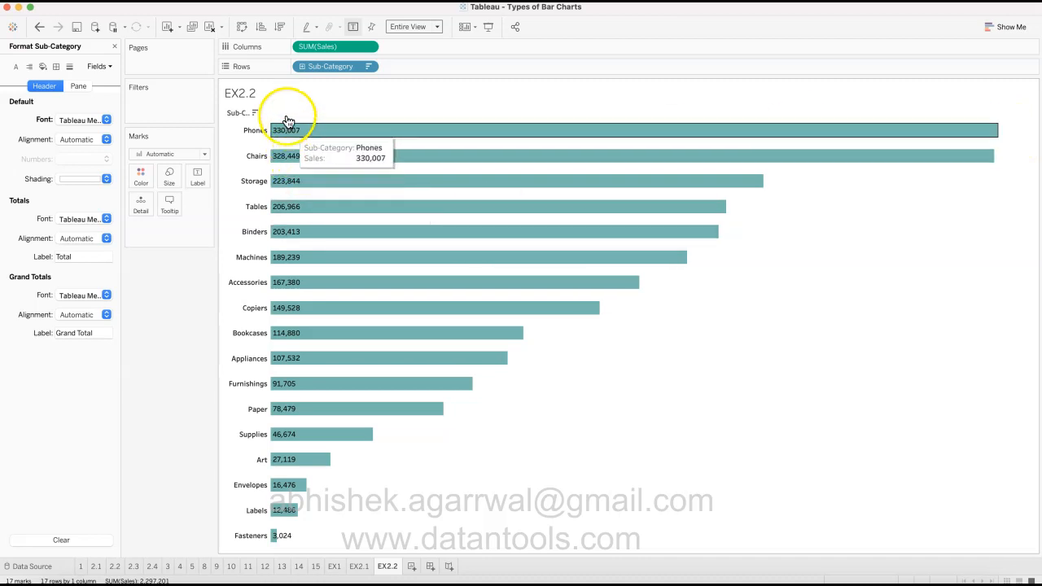
Step: Review the horizontal alignment setting of the EX2.2 mark labels and compare the chart with sheet 2.2
{"action": "left_click", "coordinate": [197, 178]}
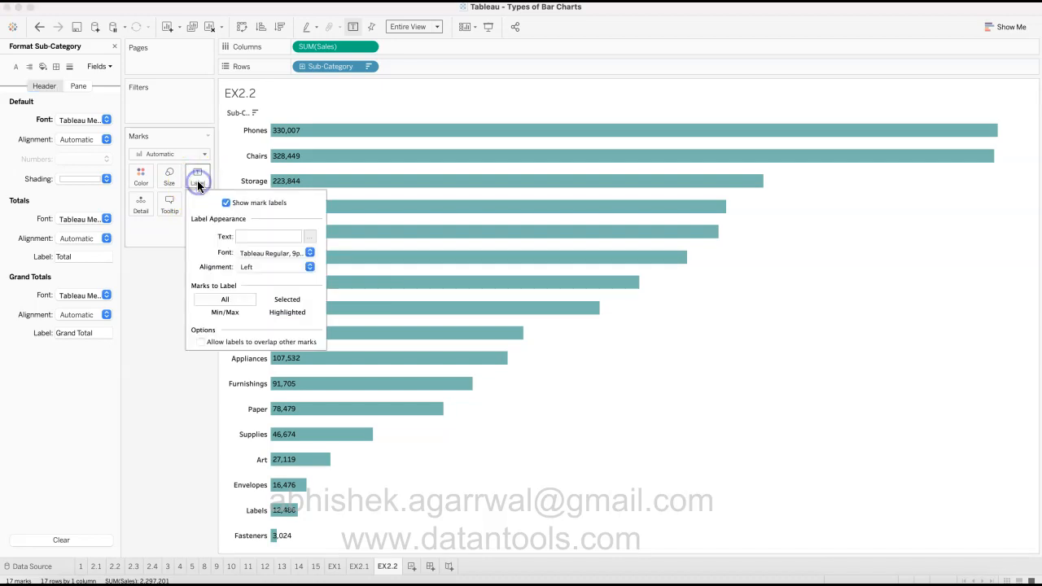
{"action": "left_click", "coordinate": [280, 266]}
{"action": "left_click", "coordinate": [254, 320]}
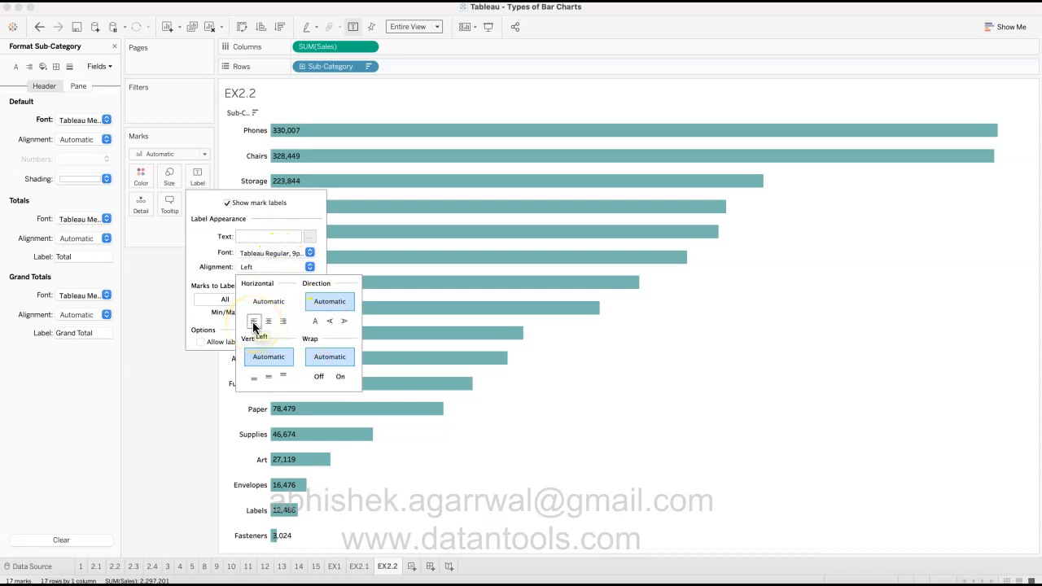
{"action": "left_click", "coordinate": [173, 449]}
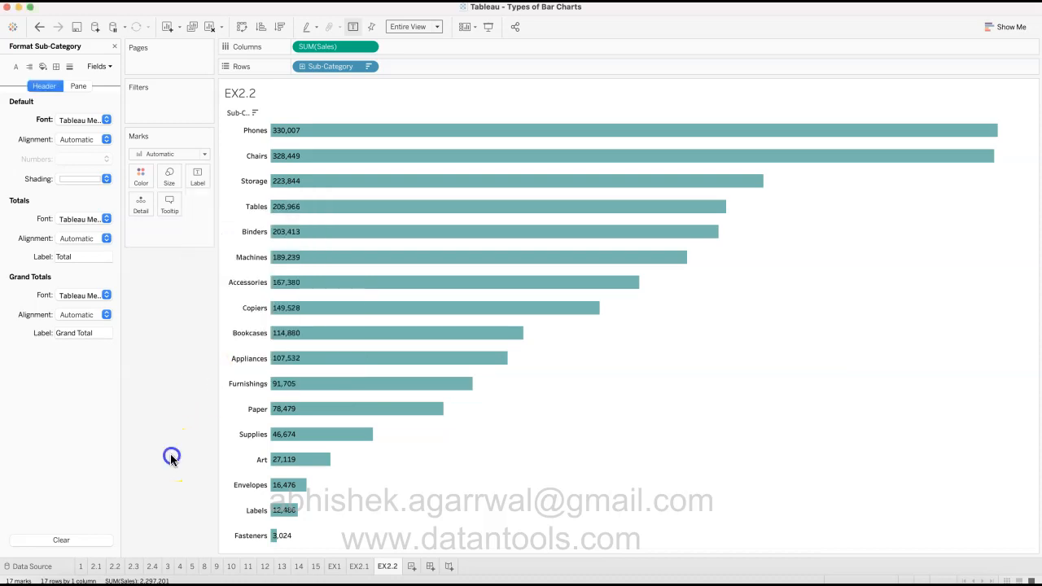
{"action": "left_click", "coordinate": [115, 567]}
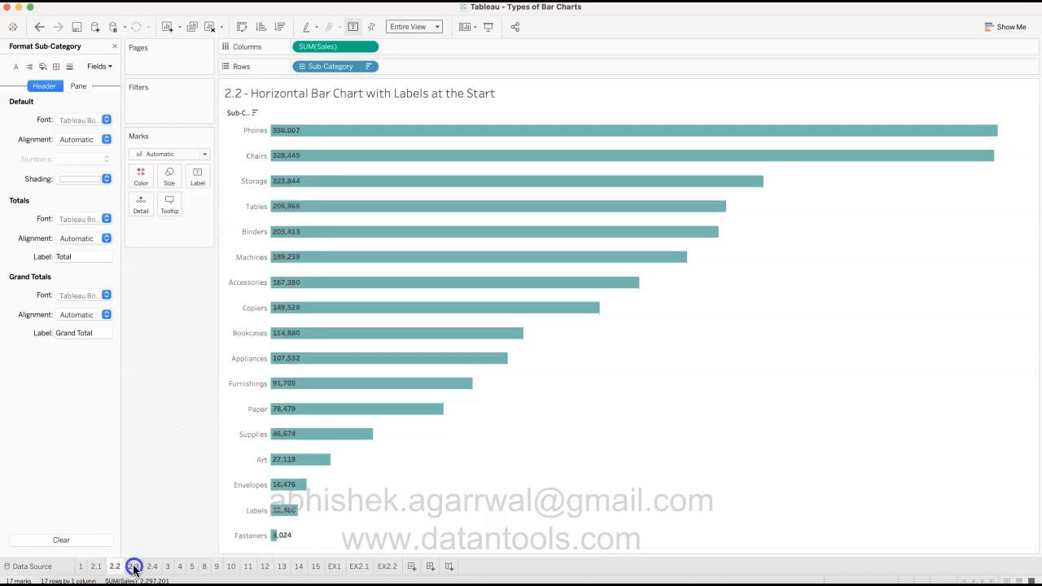
Step: Look at the reference chart on sheet 2.3, duplicate worksheet EX2.2 and name the copy EX2.3
{"action": "left_click", "coordinate": [133, 566]}
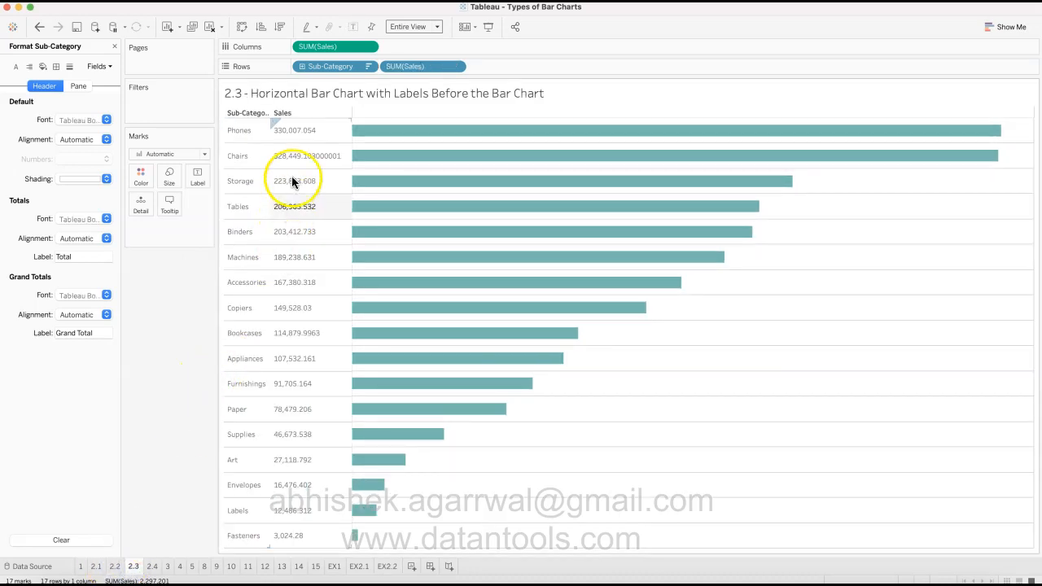
{"action": "mouse_move", "coordinate": [375, 334]}
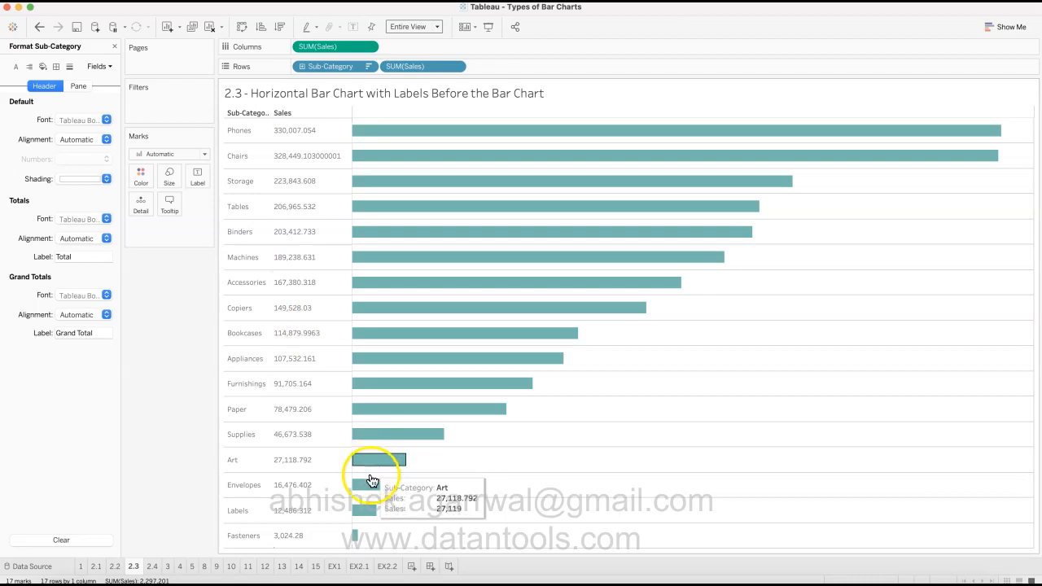
{"action": "left_click", "coordinate": [388, 567]}
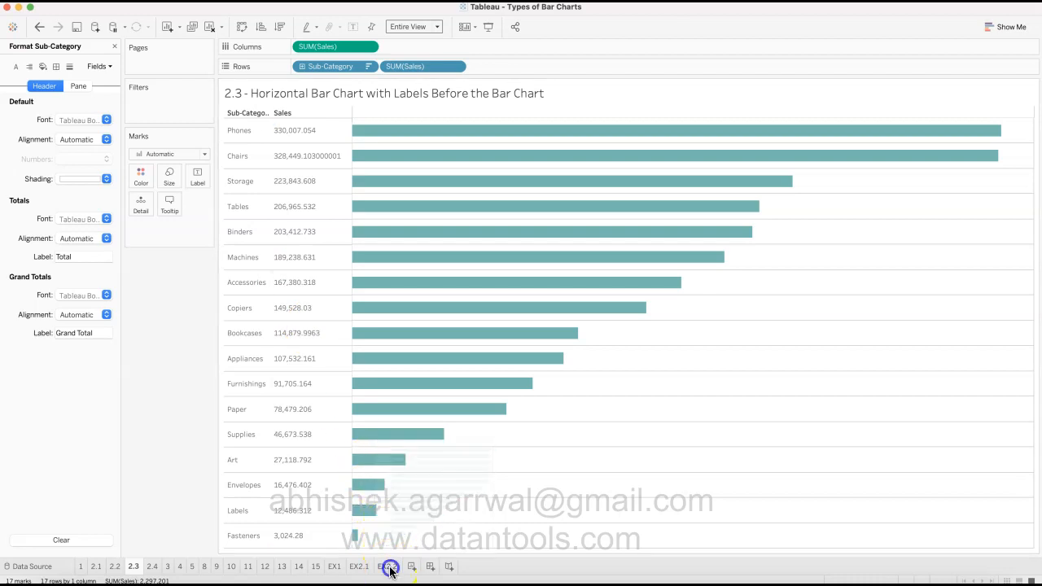
{"action": "right_click", "coordinate": [397, 569]}
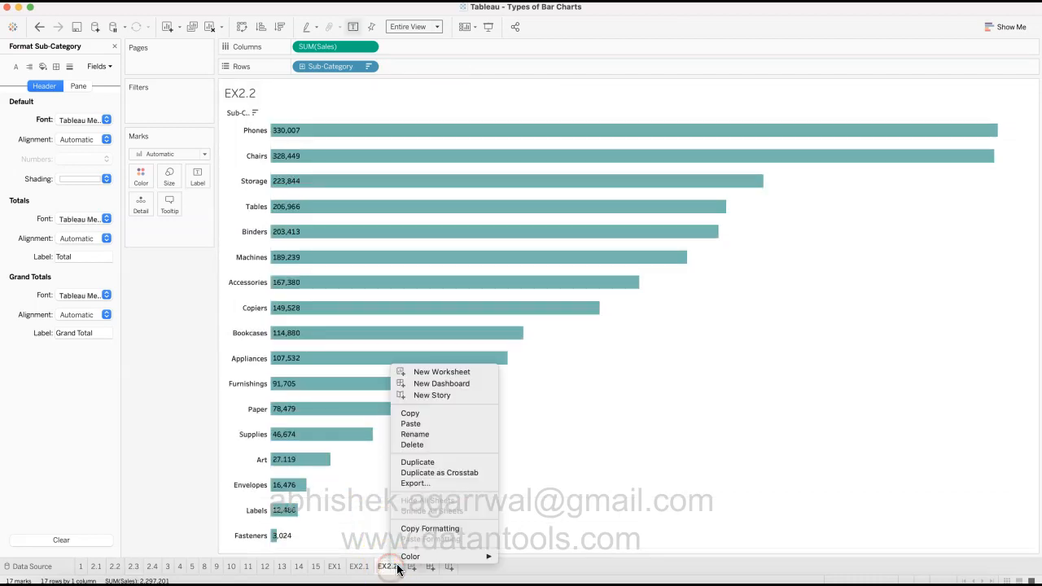
{"action": "left_click", "coordinate": [425, 461]}
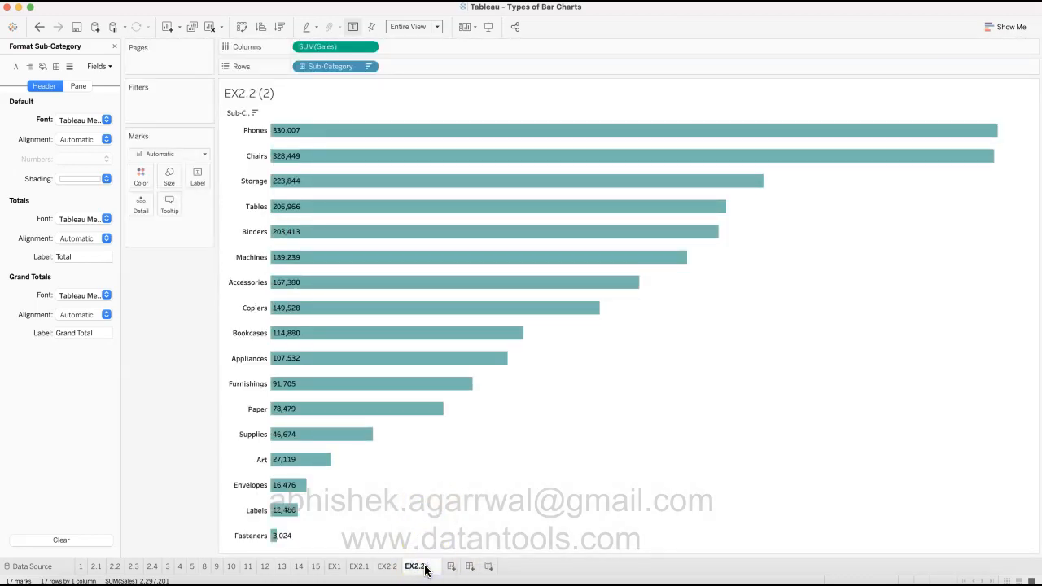
{"action": "key", "text": "Return"}
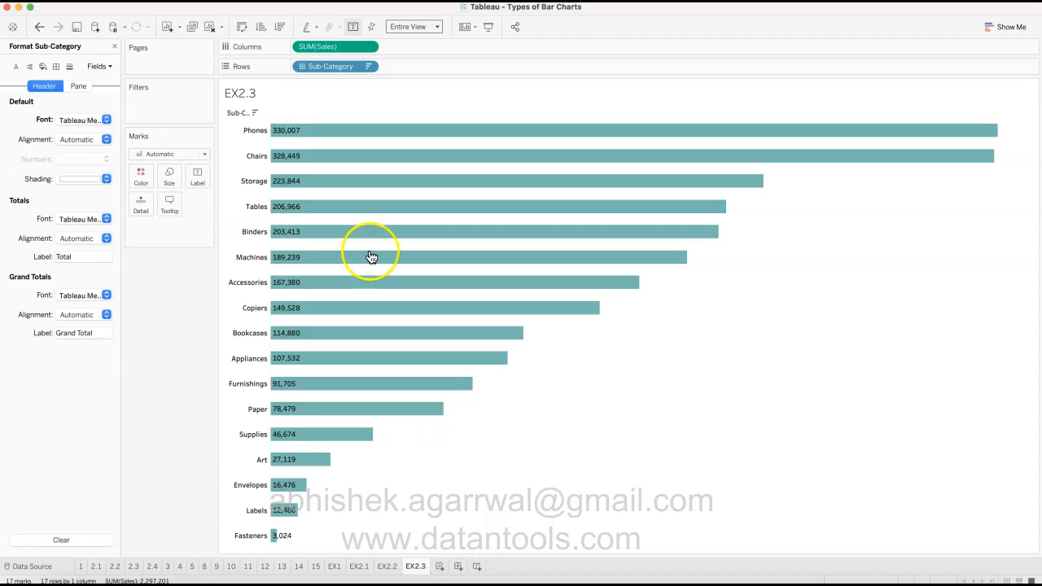
Step: Turn off the mark labels on the EX2.3 bars
{"action": "left_click", "coordinate": [198, 186]}
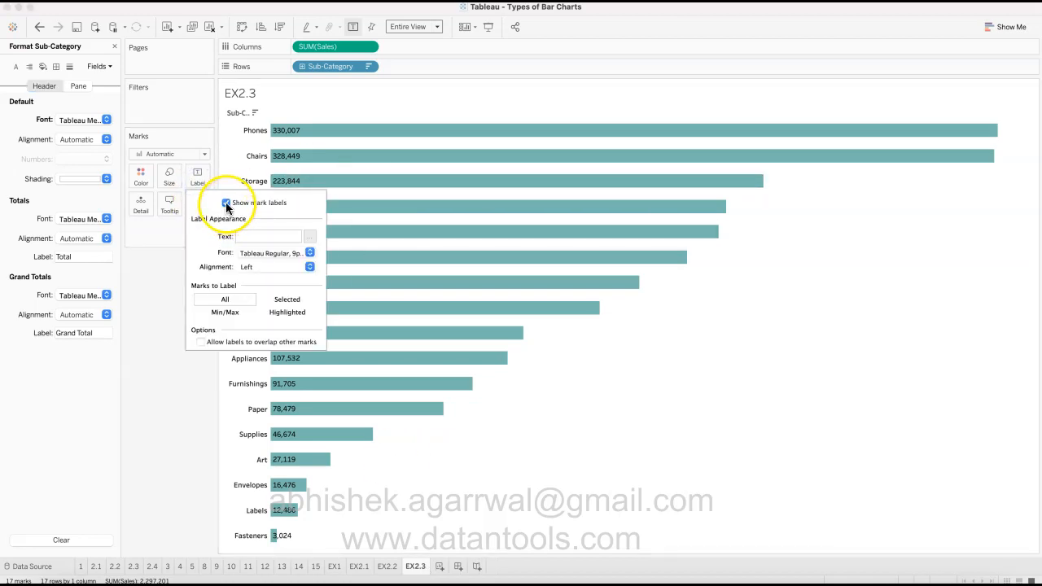
{"action": "left_click", "coordinate": [225, 202]}
{"action": "left_click", "coordinate": [176, 349]}
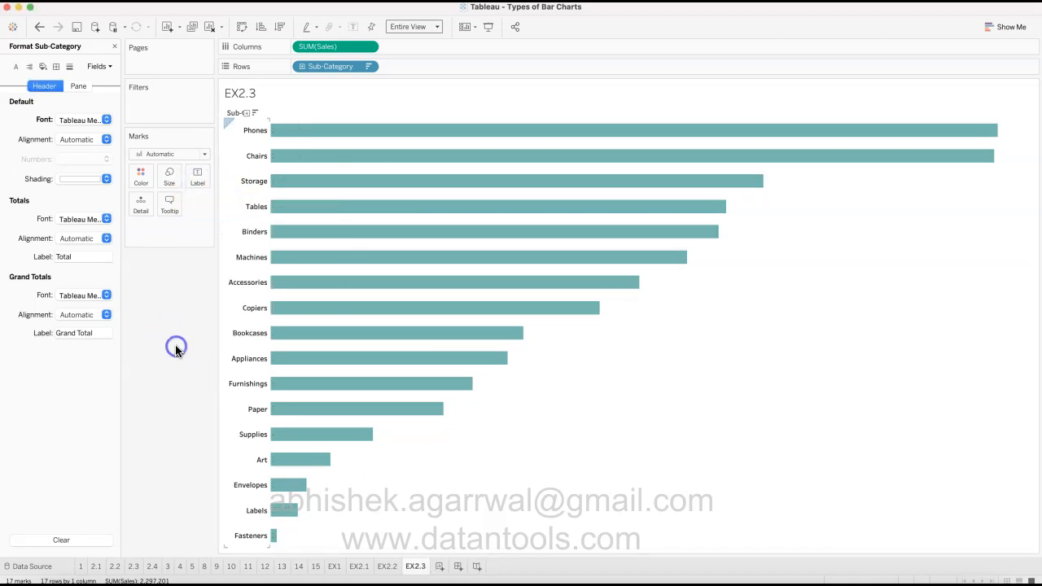
Step: Add Sales to the rows after Sub-Category and make it discrete so the values stand before the bars
{"action": "left_click", "coordinate": [114, 46]}
{"action": "left_click", "coordinate": [85, 422]}
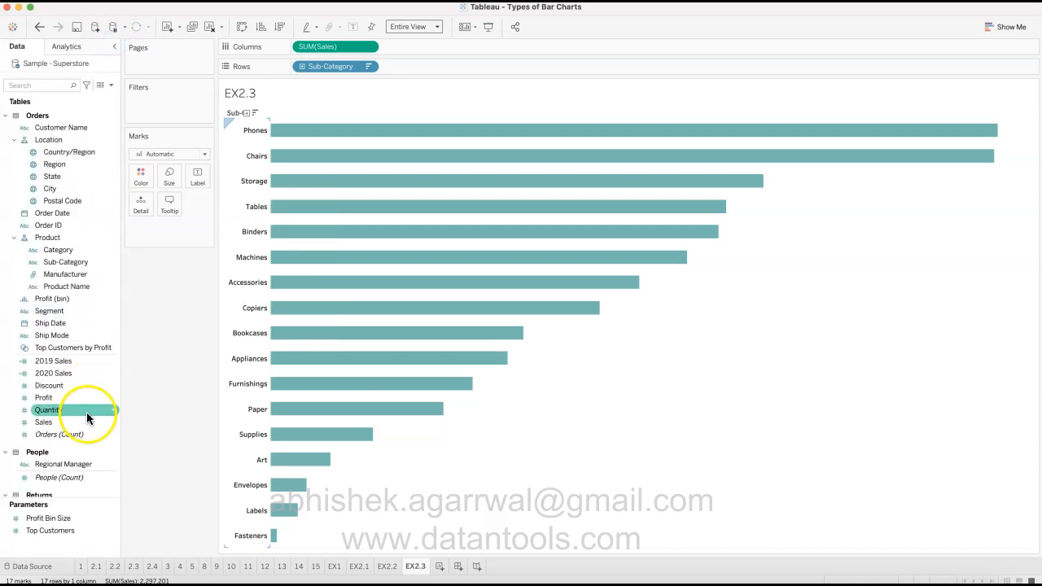
{"action": "left_click_drag", "start_coordinate": [85, 421], "coordinate": [451, 68]}
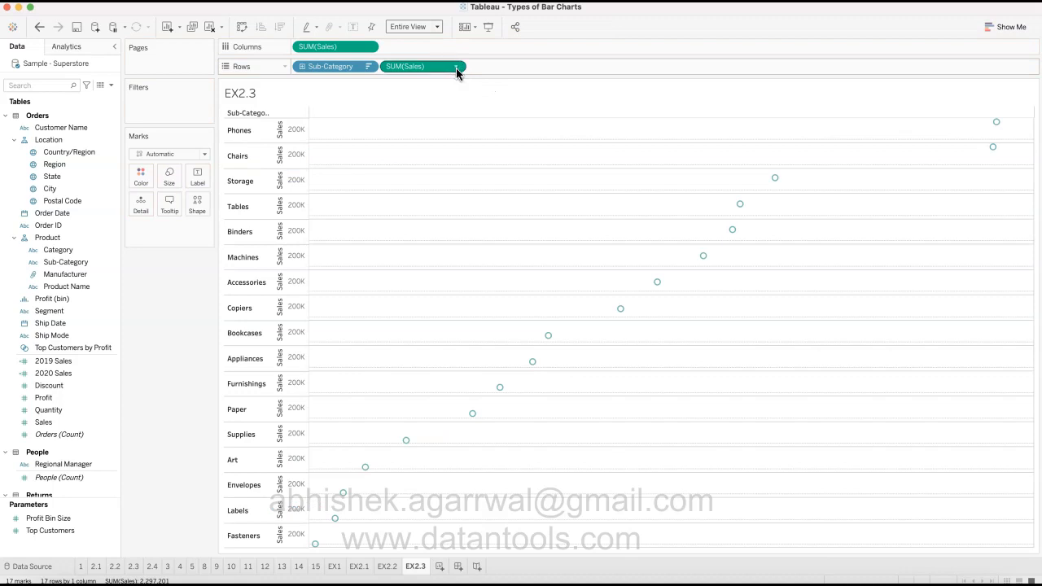
{"action": "left_click", "coordinate": [455, 67]}
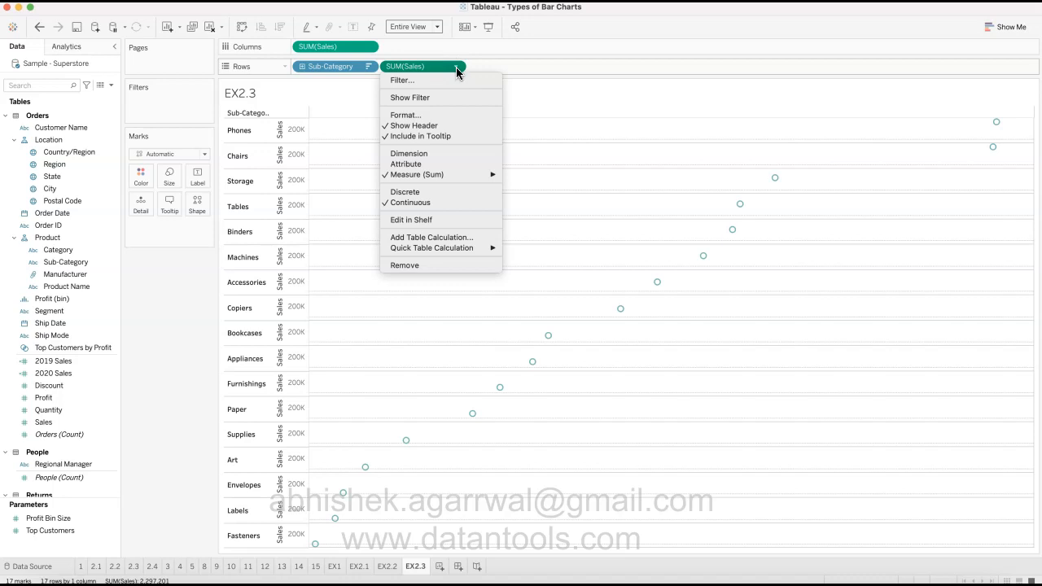
{"action": "left_click", "coordinate": [476, 192]}
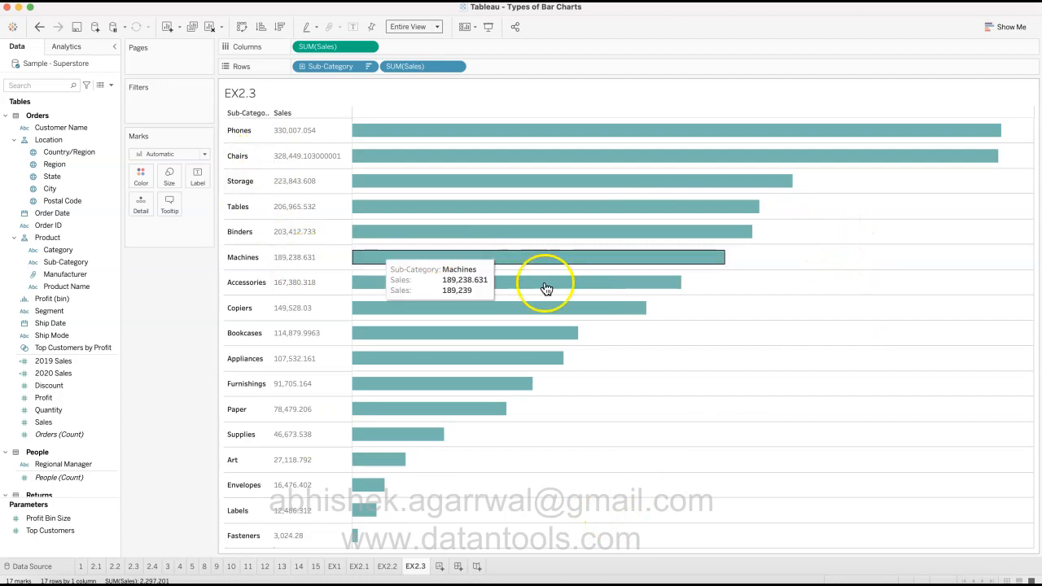
Step: Set the row divider borders of EX2.3 to None for both pane and header
{"action": "right_click", "coordinate": [852, 231]}
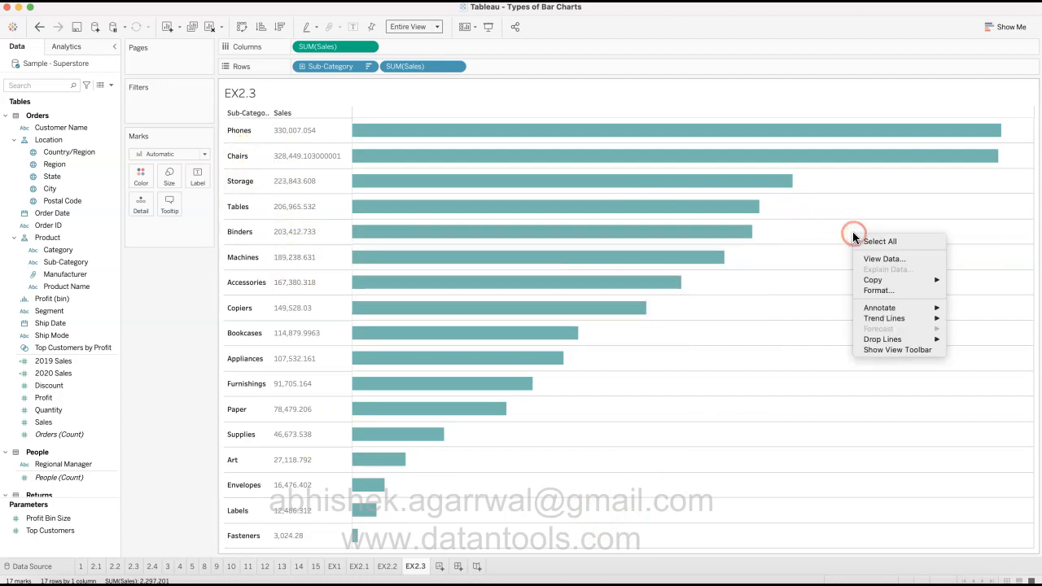
{"action": "mouse_move", "coordinate": [887, 318]}
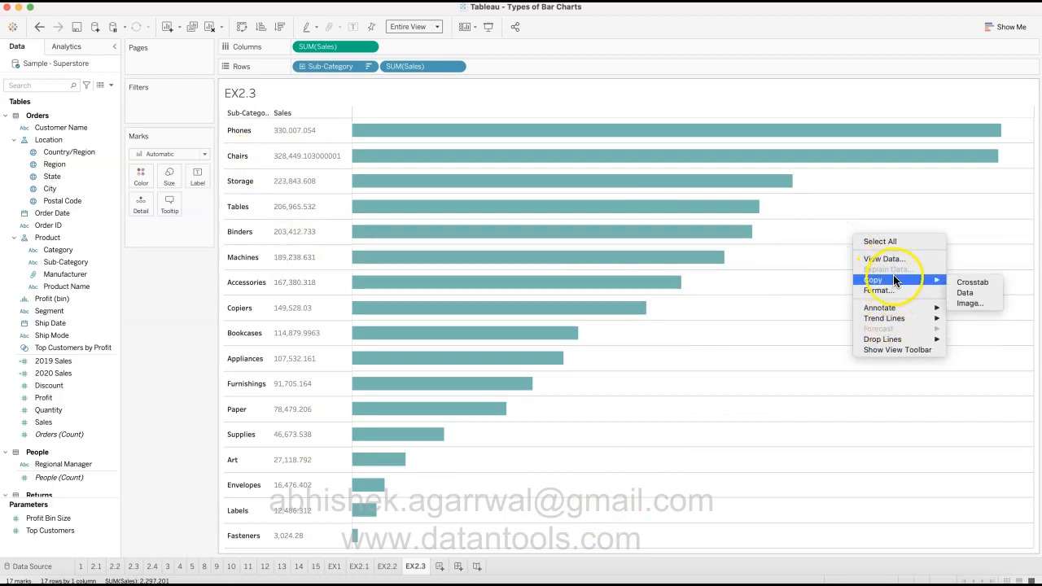
{"action": "left_click", "coordinate": [895, 291]}
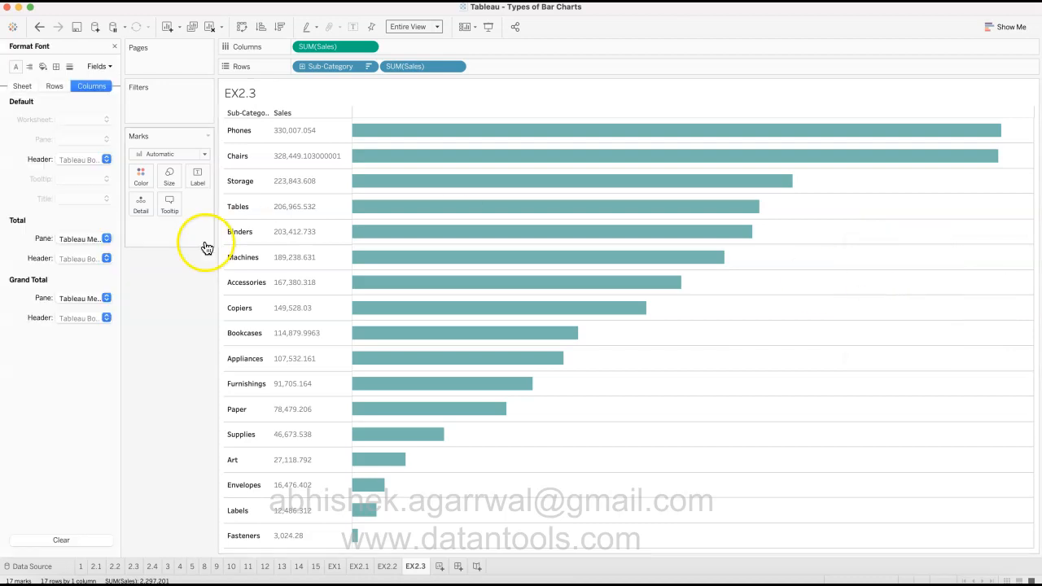
{"action": "left_click", "coordinate": [58, 87]}
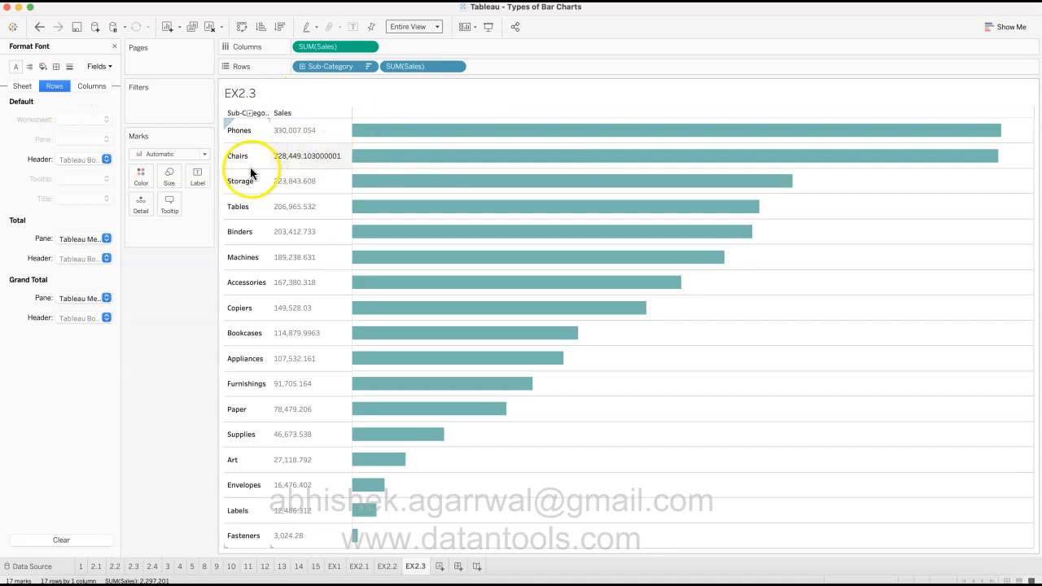
{"action": "left_click", "coordinate": [70, 66]}
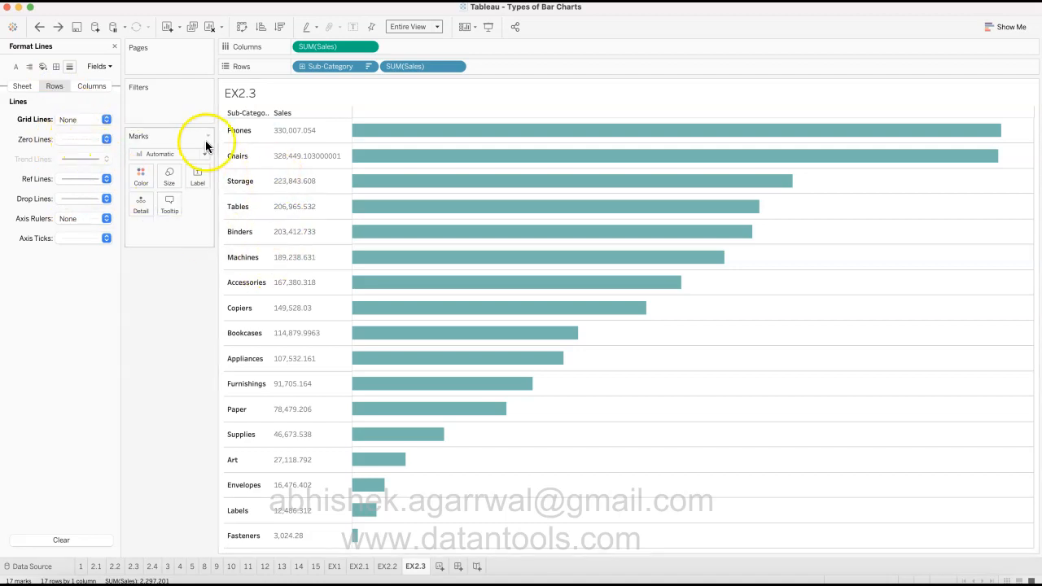
{"action": "left_click", "coordinate": [55, 70]}
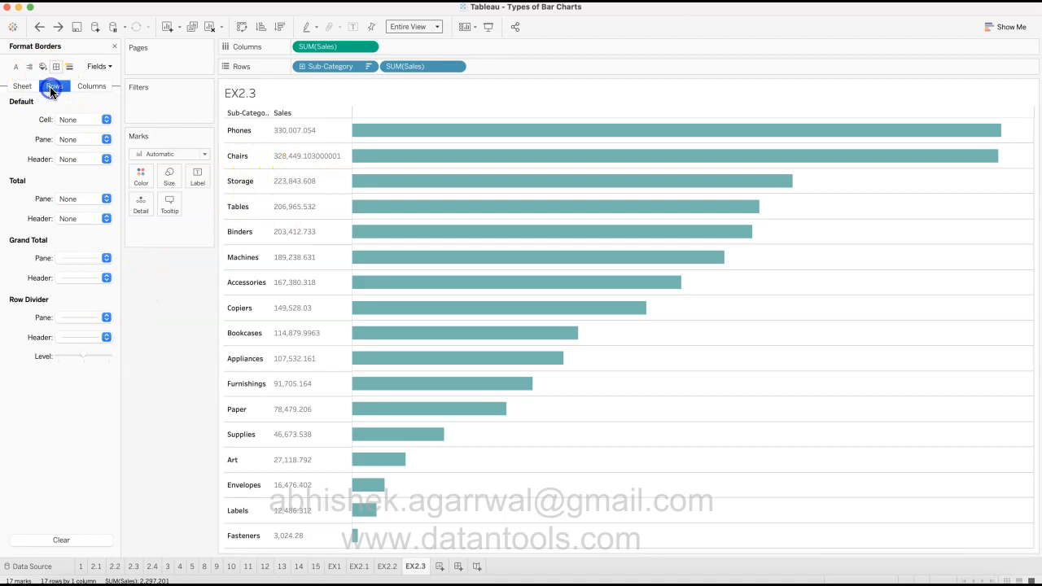
{"action": "left_click", "coordinate": [73, 318]}
{"action": "left_click", "coordinate": [80, 336]}
{"action": "left_click", "coordinate": [679, 456]}
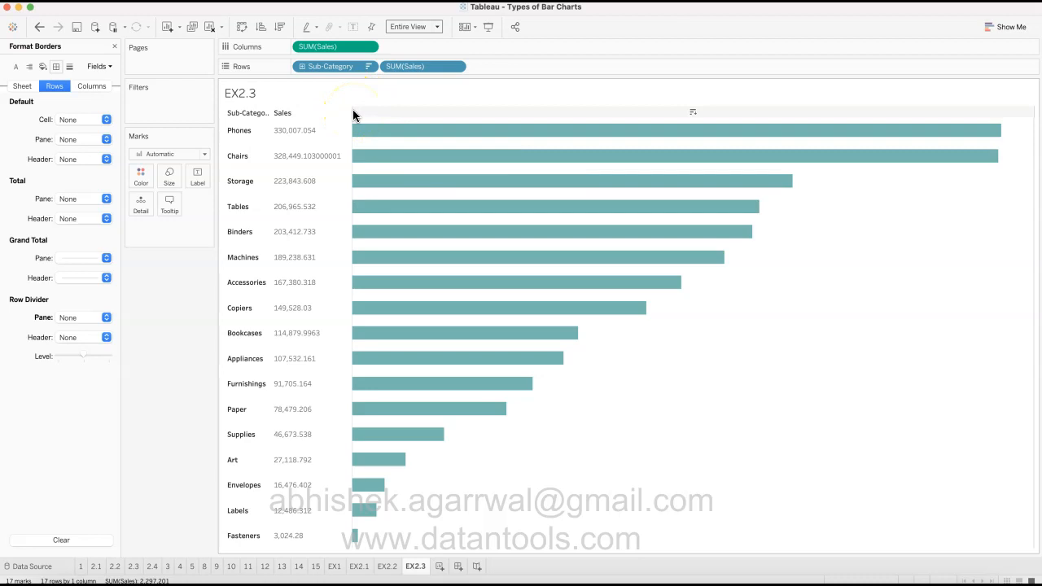
Step: Set the column zero lines and column drop lines of EX2.3 to None
{"action": "left_click", "coordinate": [71, 70]}
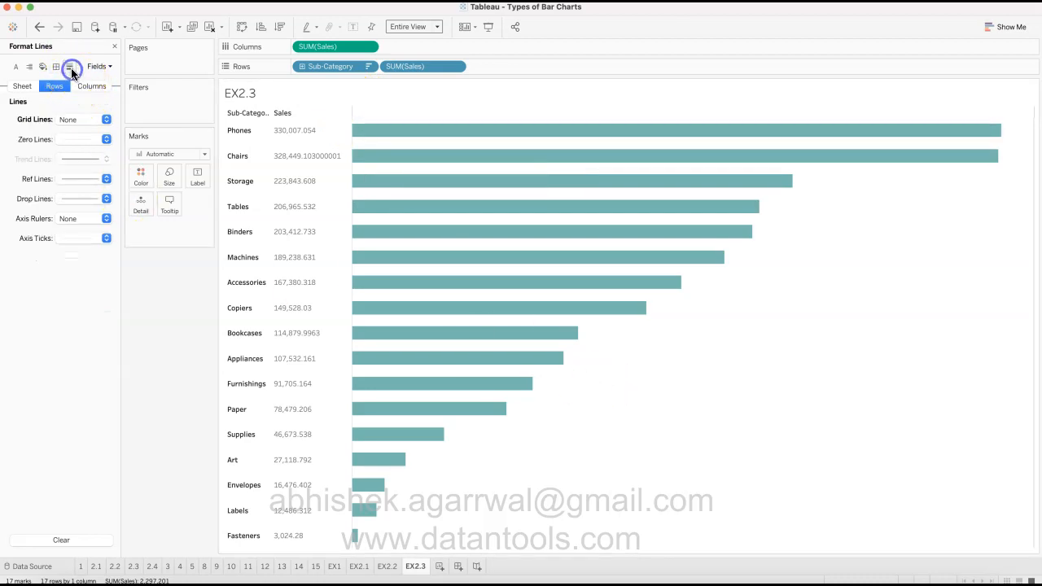
{"action": "left_click", "coordinate": [90, 85]}
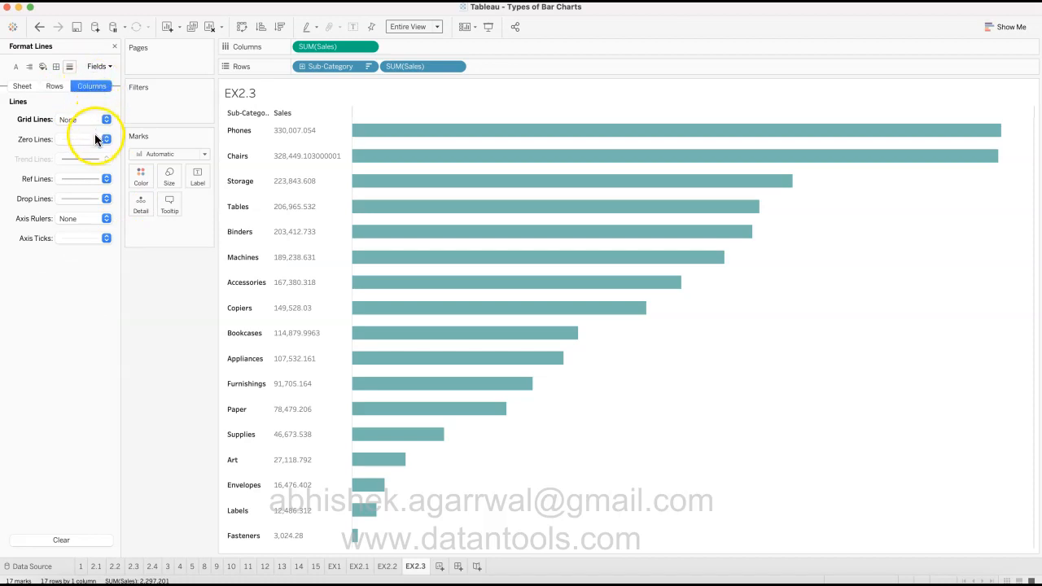
{"action": "left_click", "coordinate": [94, 138]}
{"action": "left_click", "coordinate": [101, 157]}
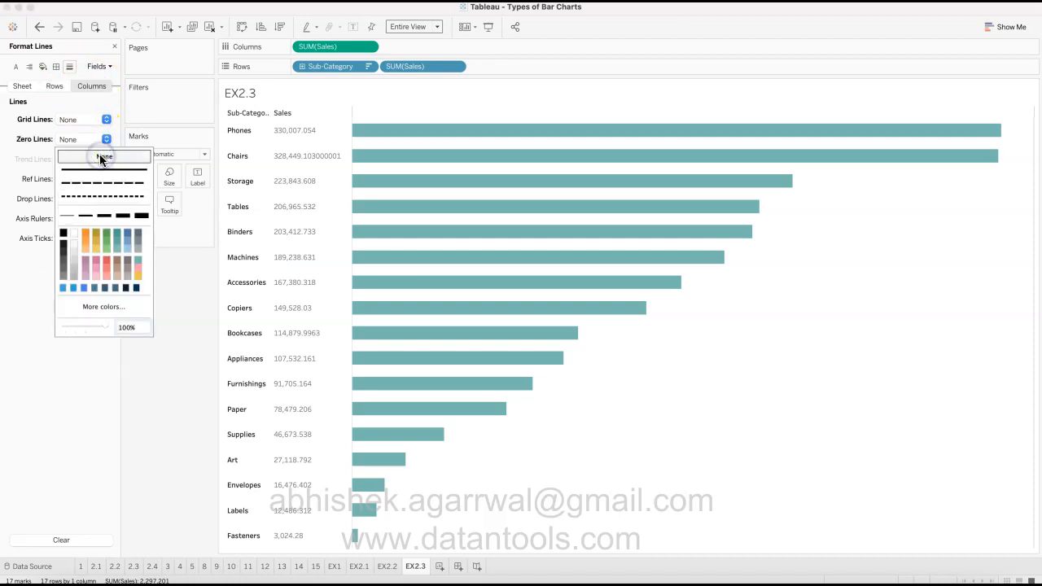
{"action": "left_click", "coordinate": [90, 431]}
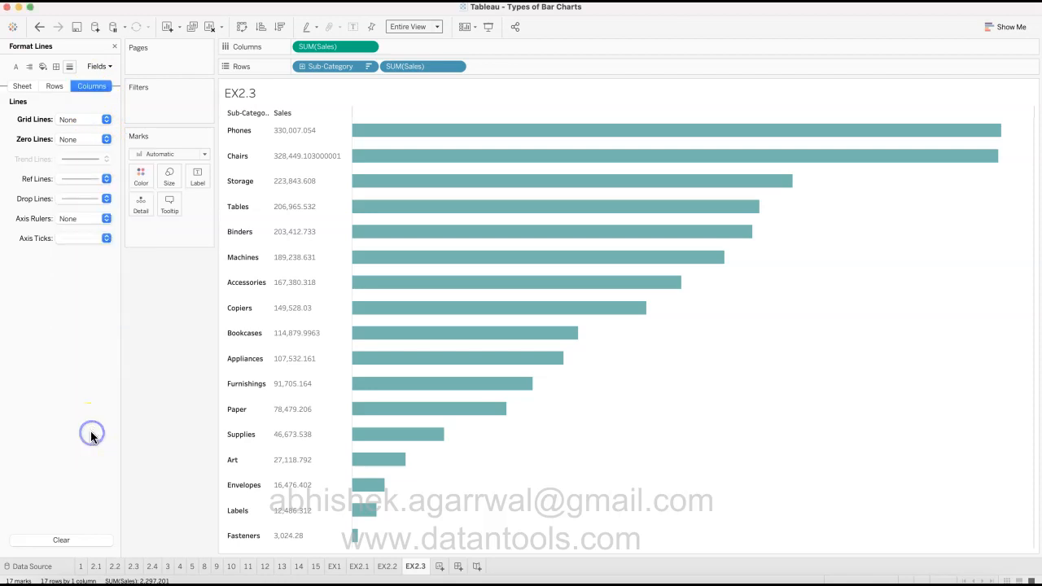
{"action": "left_click", "coordinate": [88, 198]}
{"action": "left_click", "coordinate": [95, 214]}
{"action": "left_click", "coordinate": [11, 262]}
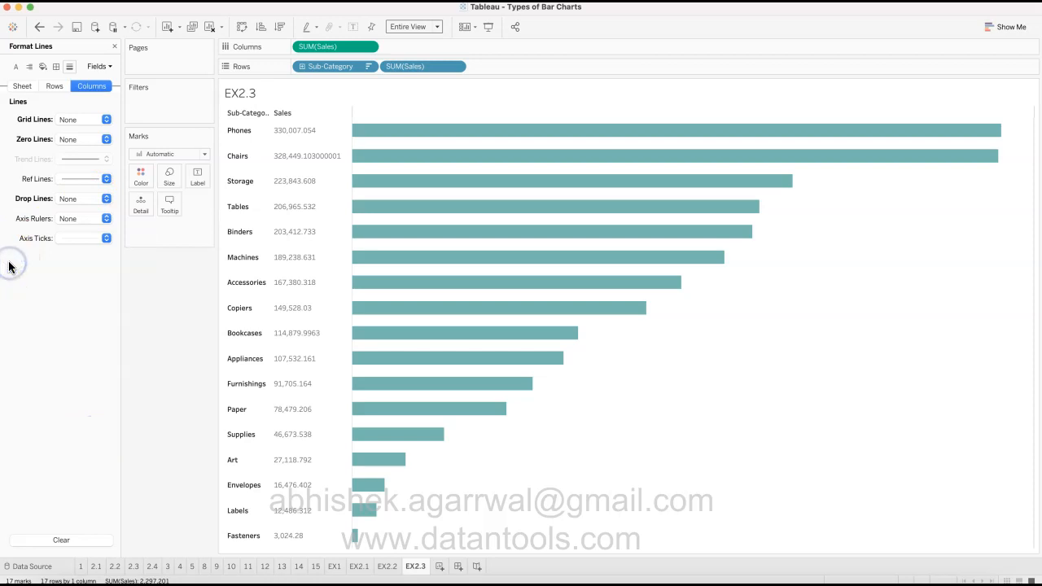
Step: Set the column divider borders of EX2.3 to None for both pane and header
{"action": "left_click", "coordinate": [55, 67]}
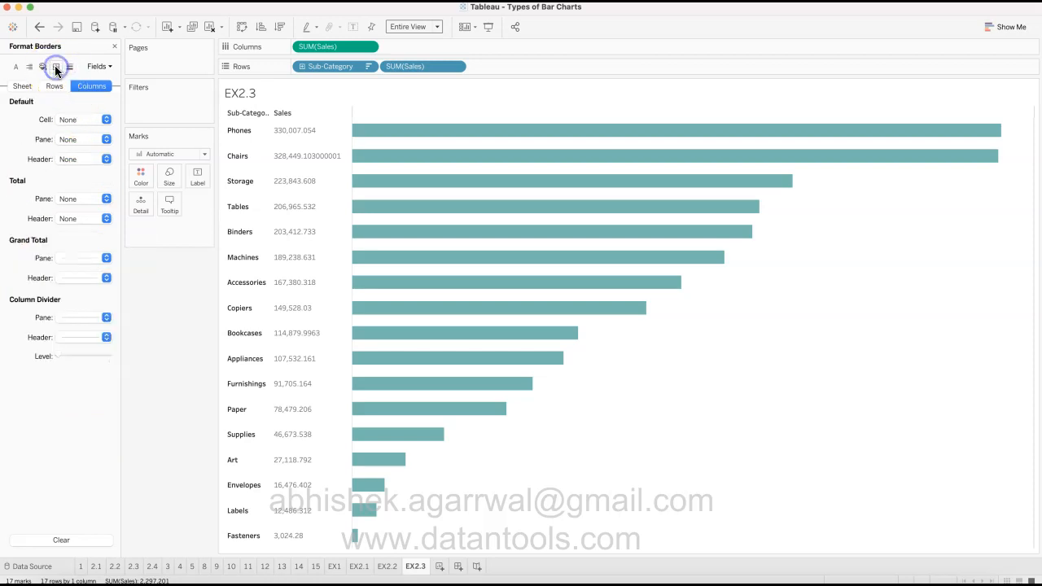
{"action": "left_click", "coordinate": [74, 317]}
{"action": "left_click", "coordinate": [81, 335]}
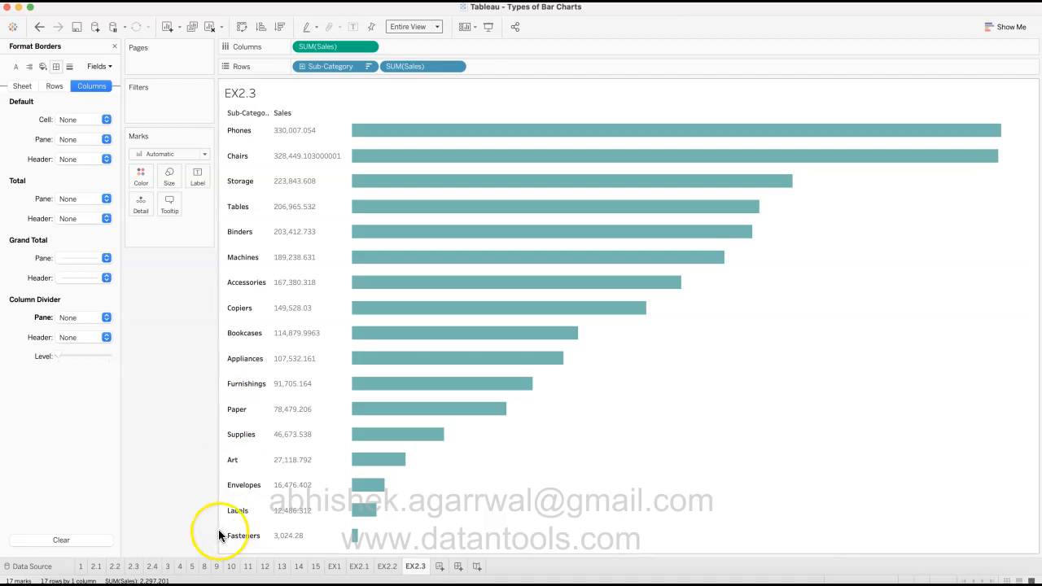
Step: Look at the reference charts on sheets 2.3 and 2.4, then duplicate EX2.2 as EX2.4 and place it after EX2.3
{"action": "left_click", "coordinate": [137, 569]}
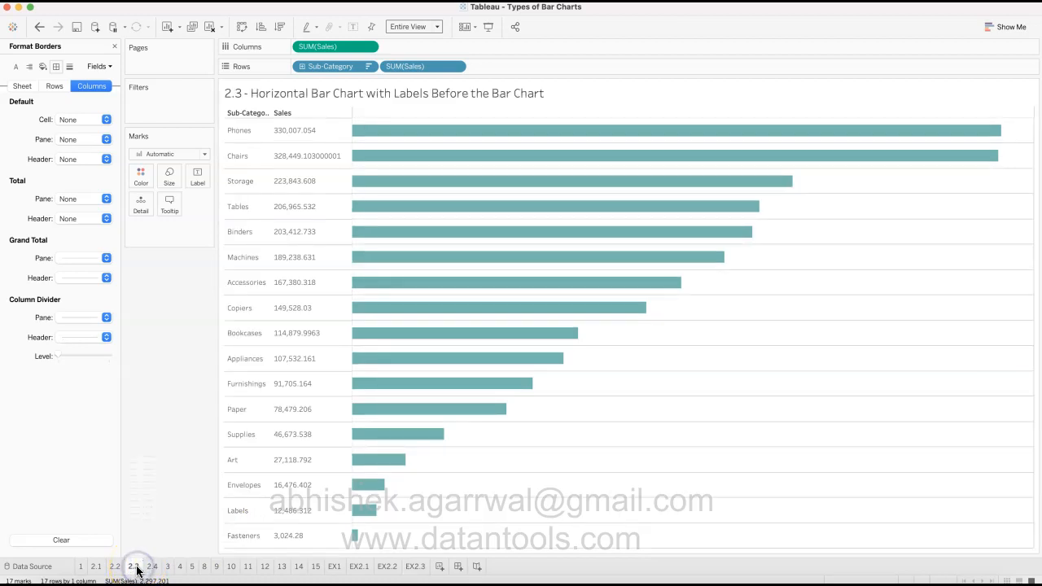
{"action": "left_click", "coordinate": [151, 569]}
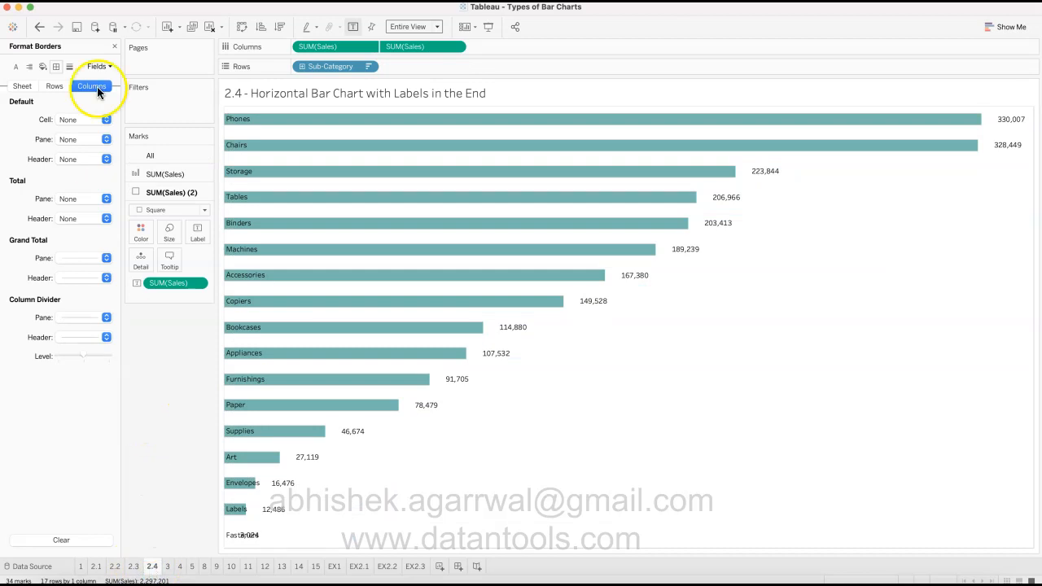
{"action": "left_click", "coordinate": [114, 48]}
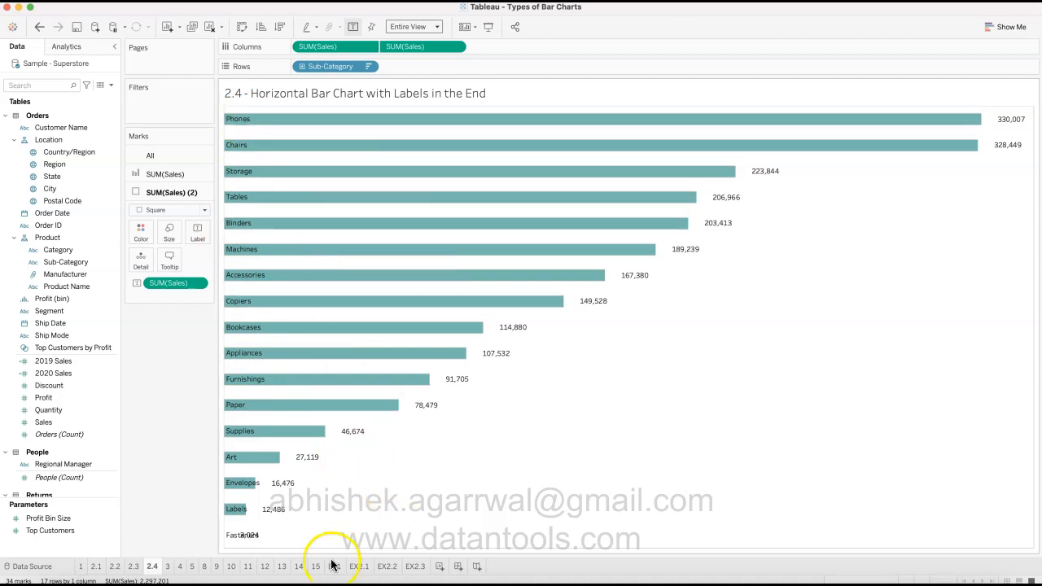
{"action": "left_click", "coordinate": [415, 566]}
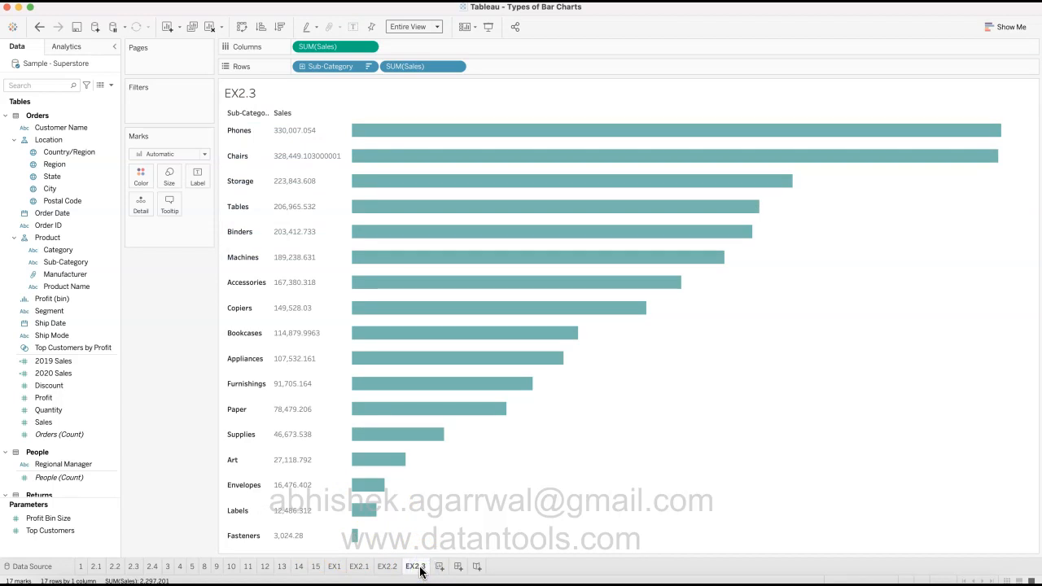
{"action": "left_click", "coordinate": [387, 566]}
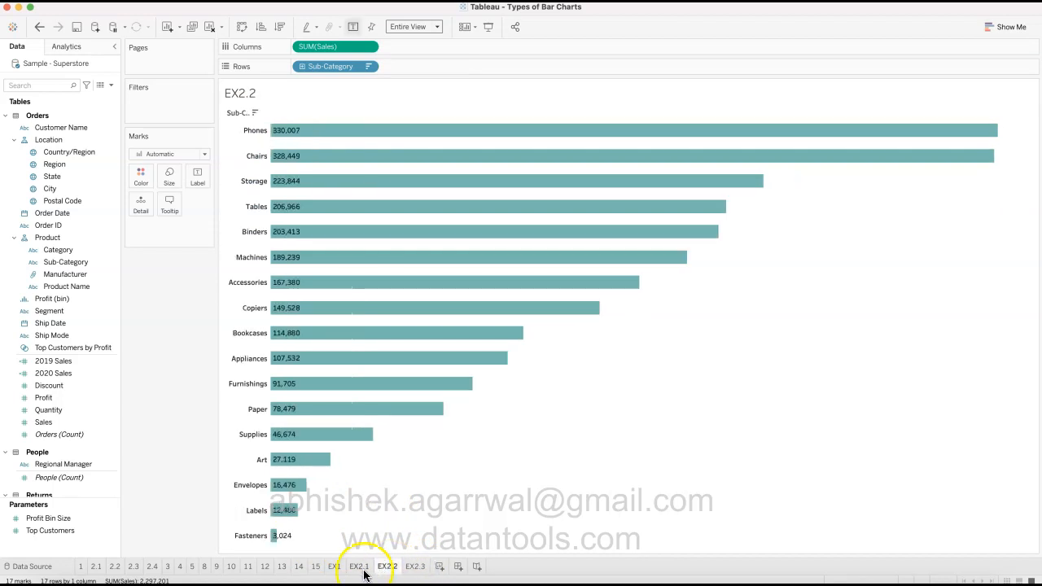
{"action": "right_click", "coordinate": [387, 567]}
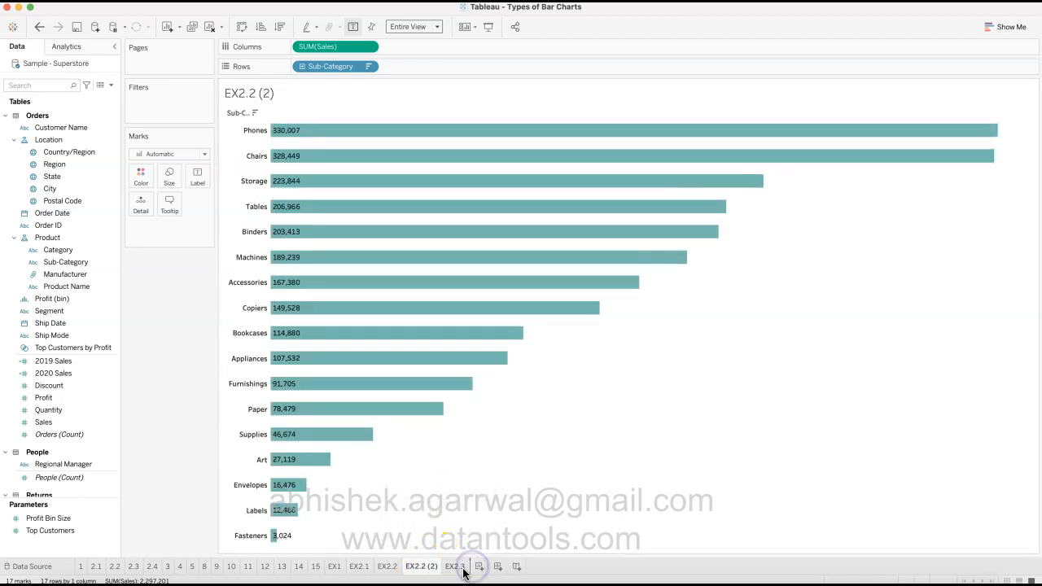
{"action": "left_click_drag", "start_coordinate": [457, 568], "coordinate": [465, 568]}
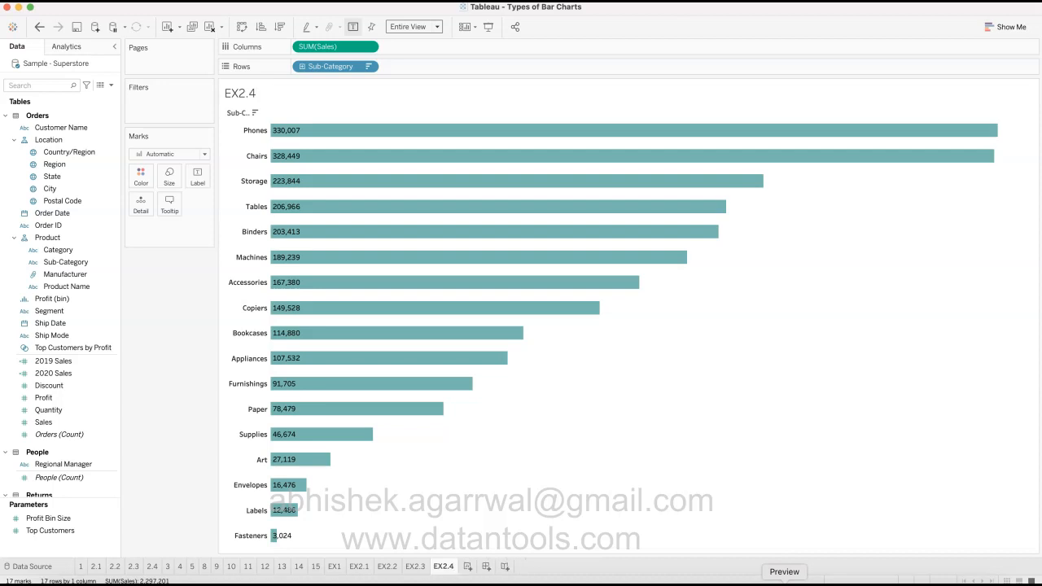
Step: Set the horizontal alignment of the mark labels on EX2.4 to Right so they sit at the end of the bars
{"action": "left_click", "coordinate": [196, 176]}
{"action": "left_click", "coordinate": [279, 266]}
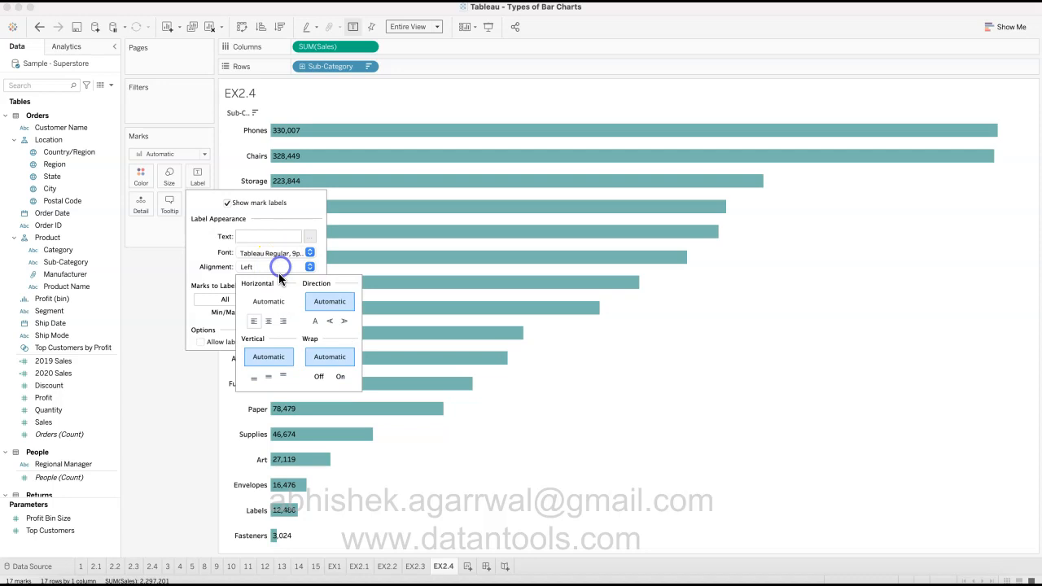
{"action": "left_click", "coordinate": [281, 324]}
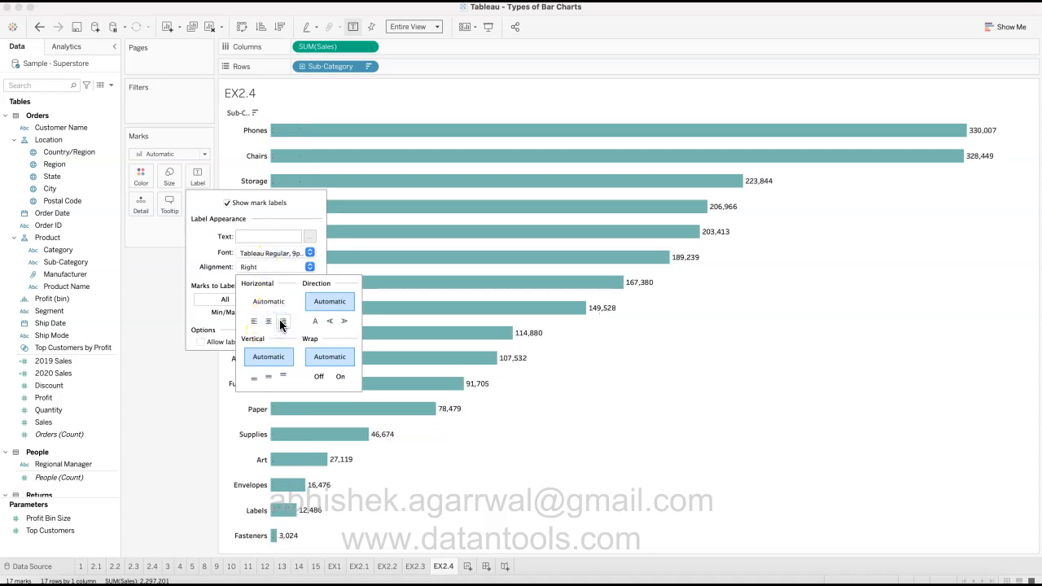
Step: Duplicate SUM(Sales) on the columns of EX2.4 to create a second set of bars beside the first
{"action": "left_click", "coordinate": [170, 437]}
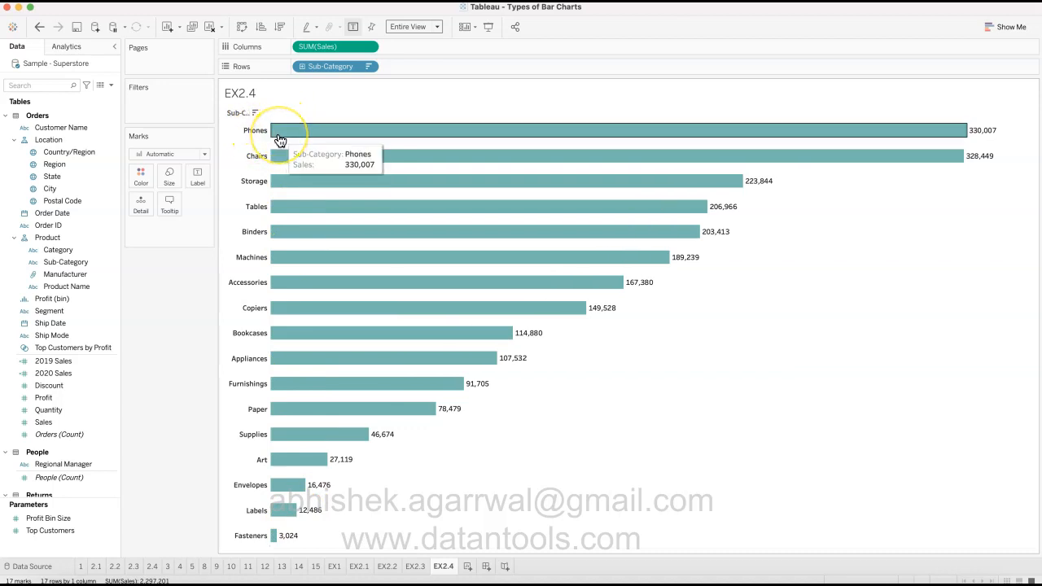
{"action": "left_click", "coordinate": [151, 362]}
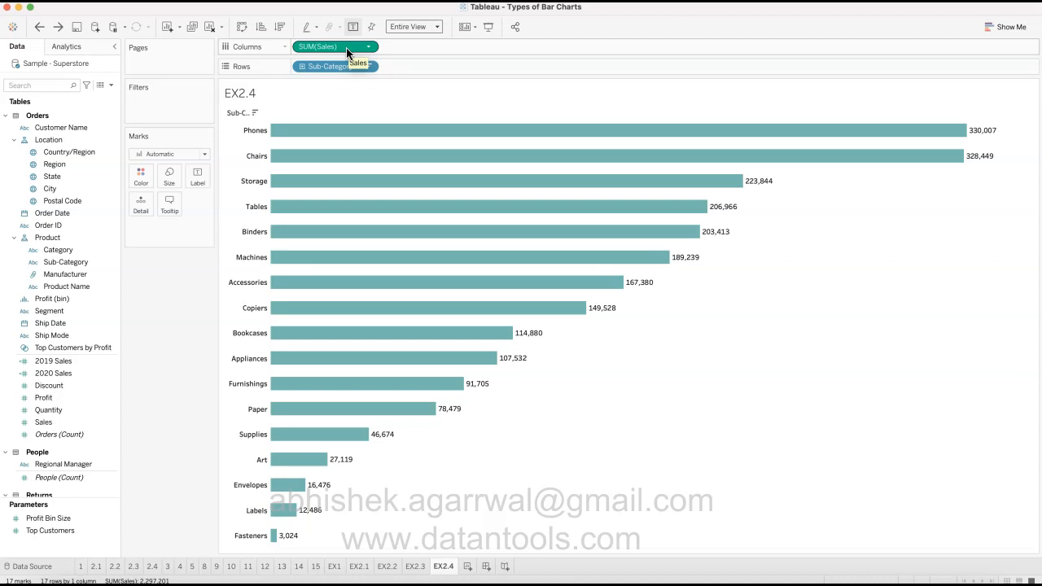
{"action": "left_click_drag", "start_coordinate": [346, 47], "coordinate": [437, 46]}
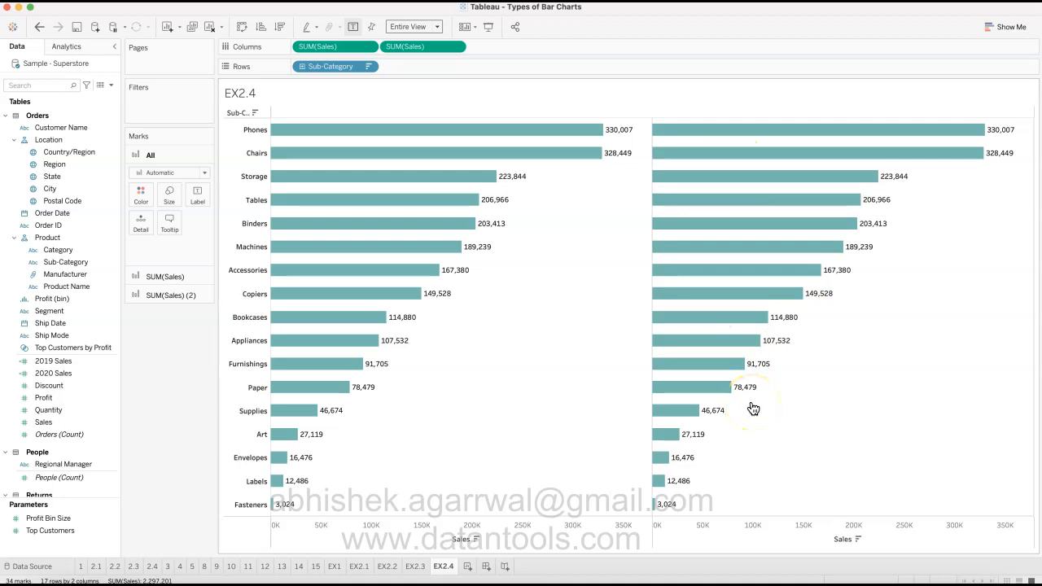
Step: Turn off the mark labels for the first SUM(Sales) marks only
{"action": "left_click", "coordinate": [167, 276]}
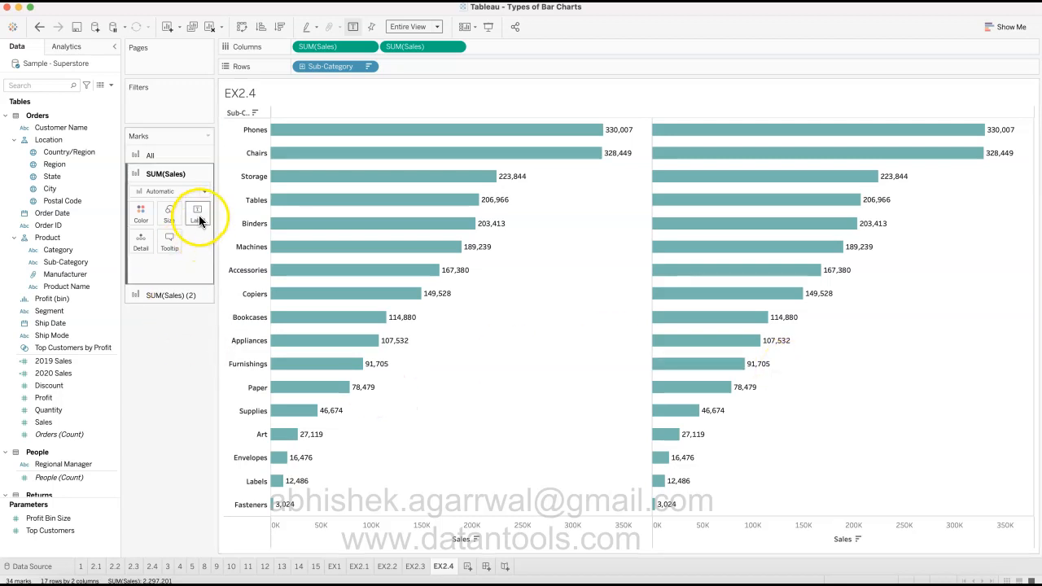
{"action": "left_click", "coordinate": [101, 388]}
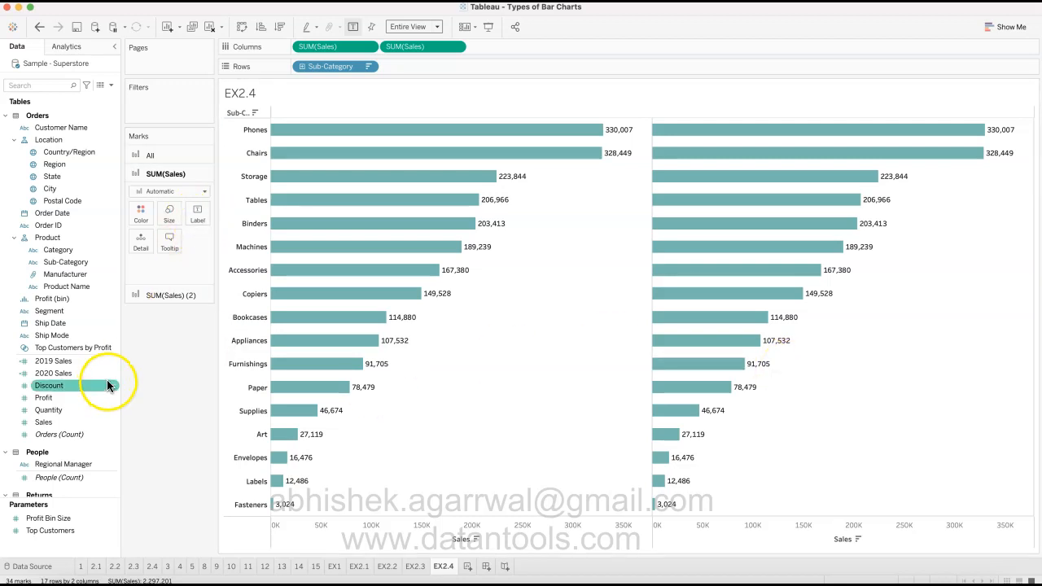
{"action": "left_click", "coordinate": [89, 250]}
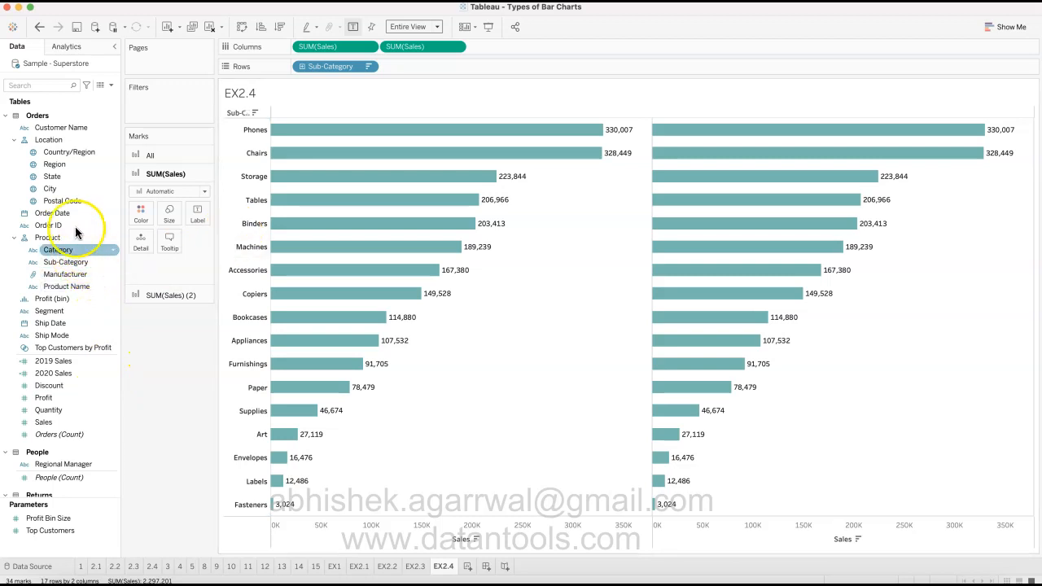
{"action": "left_click", "coordinate": [196, 214]}
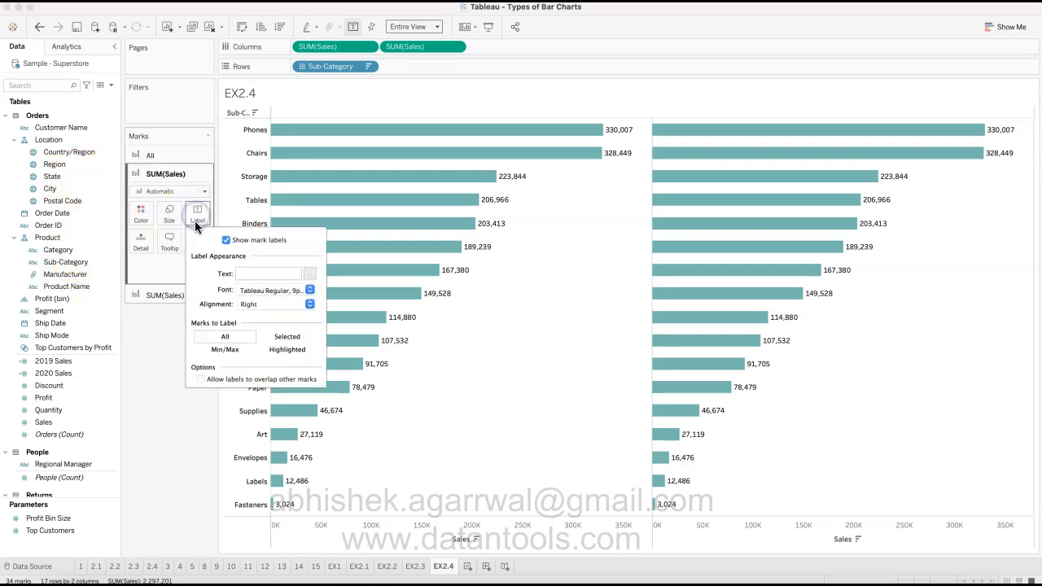
{"action": "left_click", "coordinate": [225, 239]}
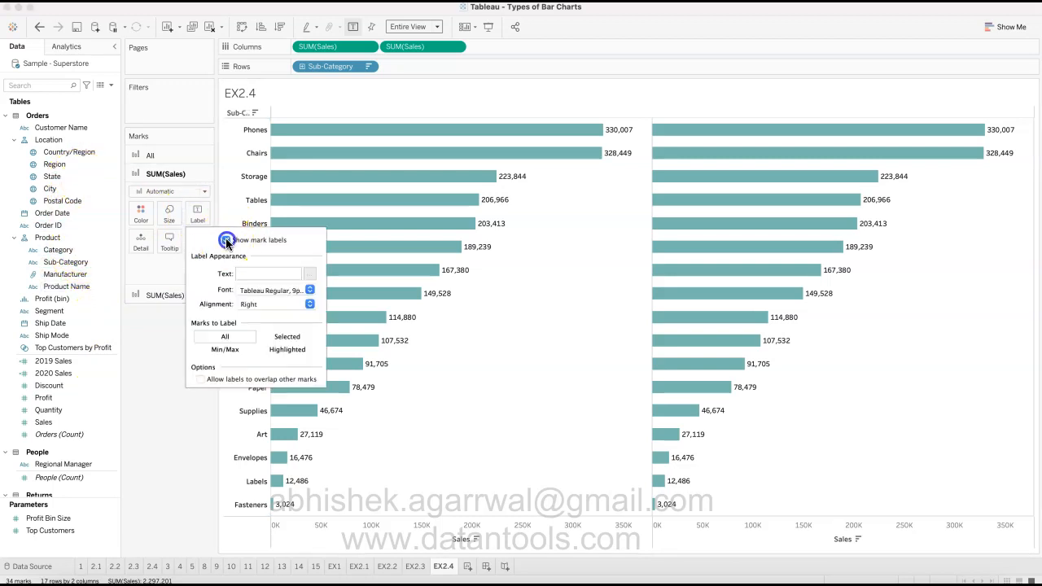
{"action": "left_click", "coordinate": [153, 387]}
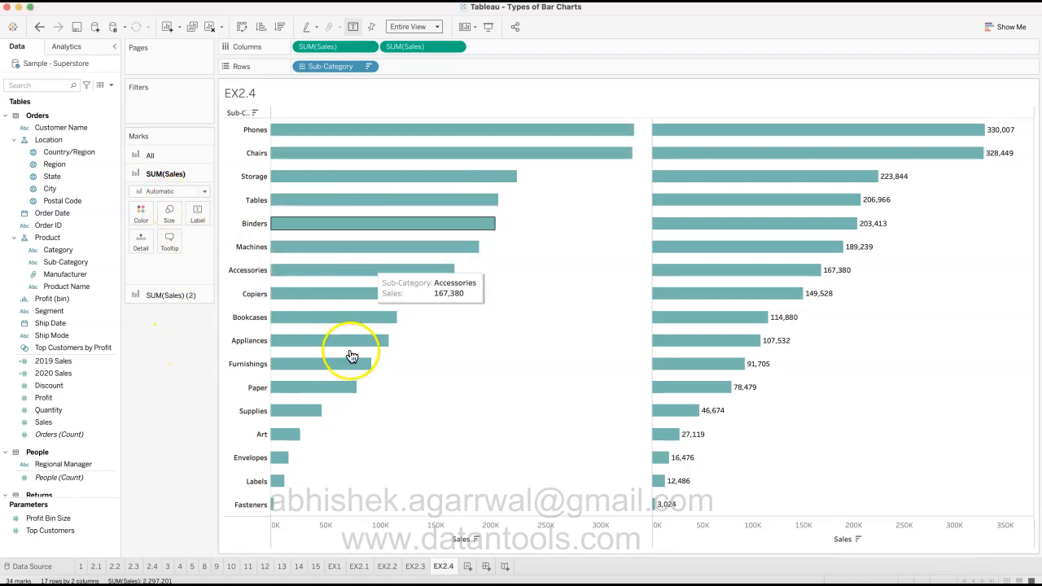
Step: Add Sub-Category as the label of the first SUM(Sales) marks
{"action": "left_click", "coordinate": [189, 300]}
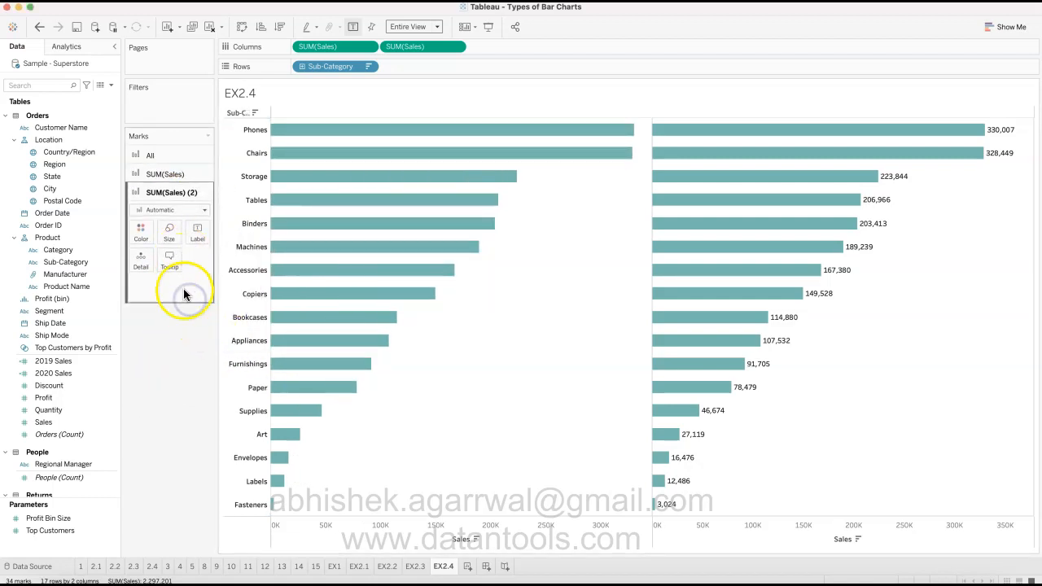
{"action": "left_click", "coordinate": [181, 175]}
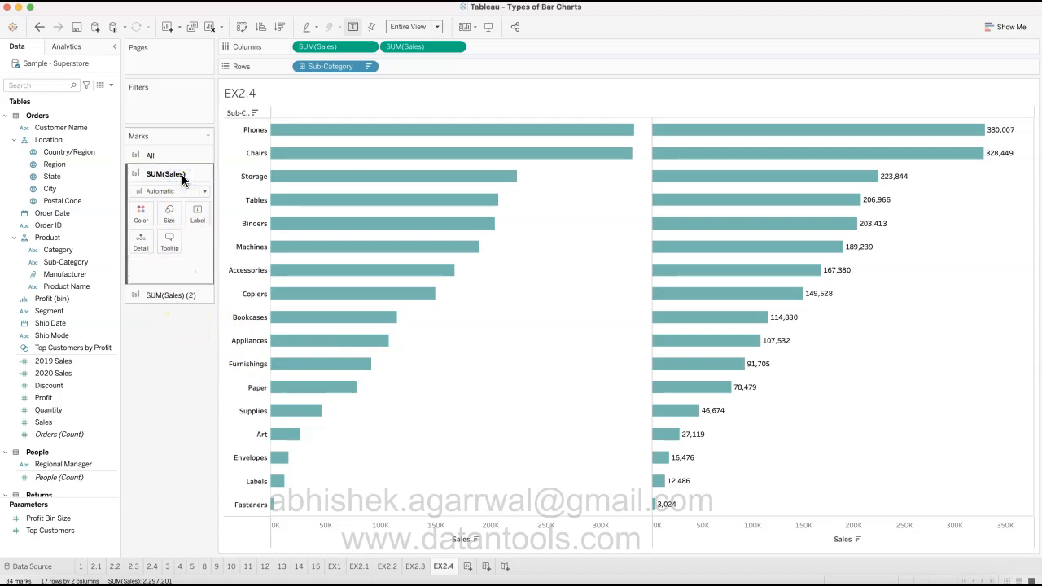
{"action": "left_click", "coordinate": [72, 262]}
{"action": "left_click_drag", "start_coordinate": [73, 262], "coordinate": [197, 215]}
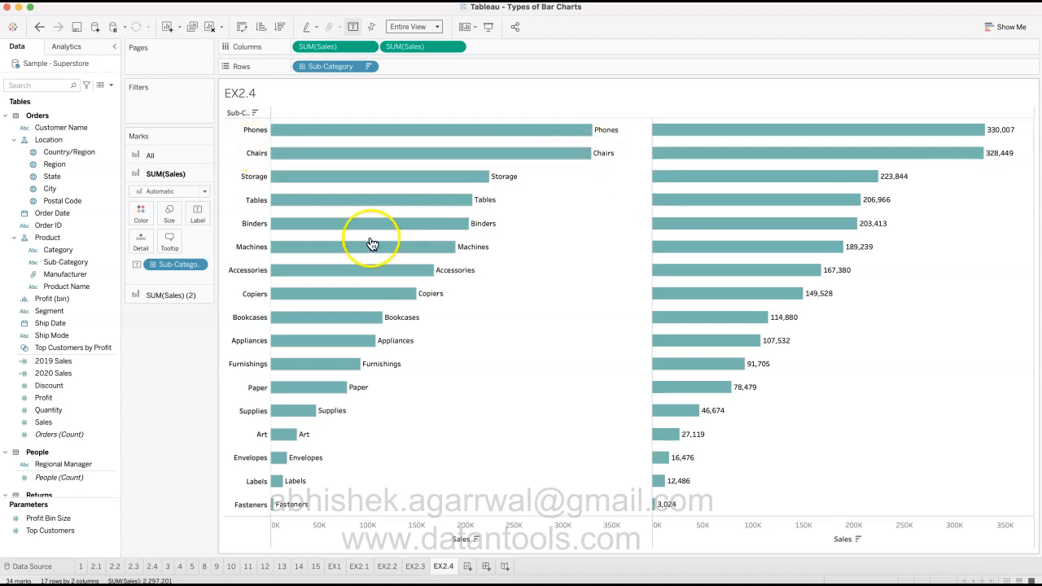
Step: Set the horizontal alignment of the Sub-Category labels on the first SUM(Sales) bars to Left
{"action": "left_click", "coordinate": [197, 213]}
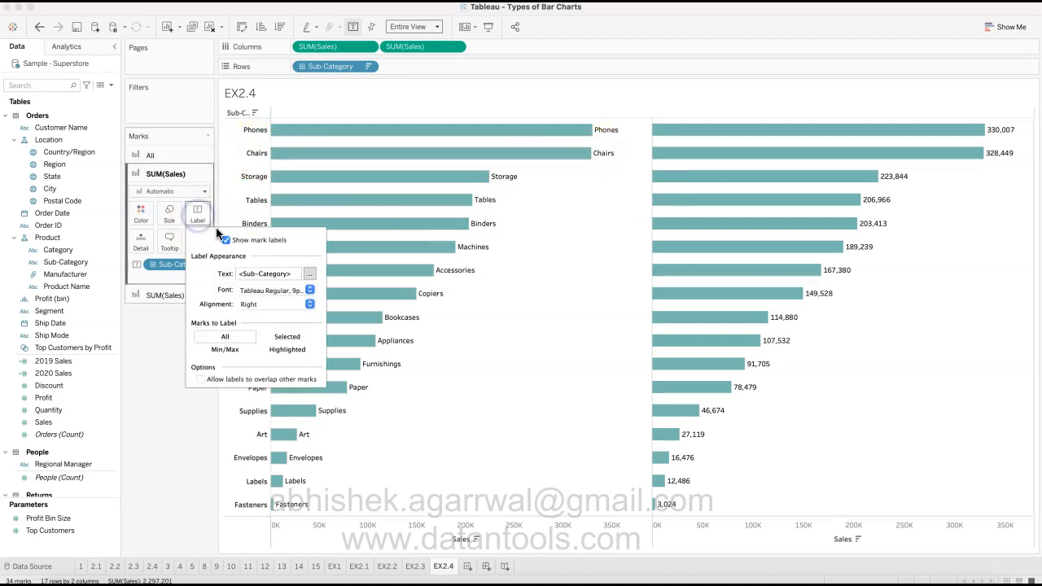
{"action": "left_click", "coordinate": [285, 290]}
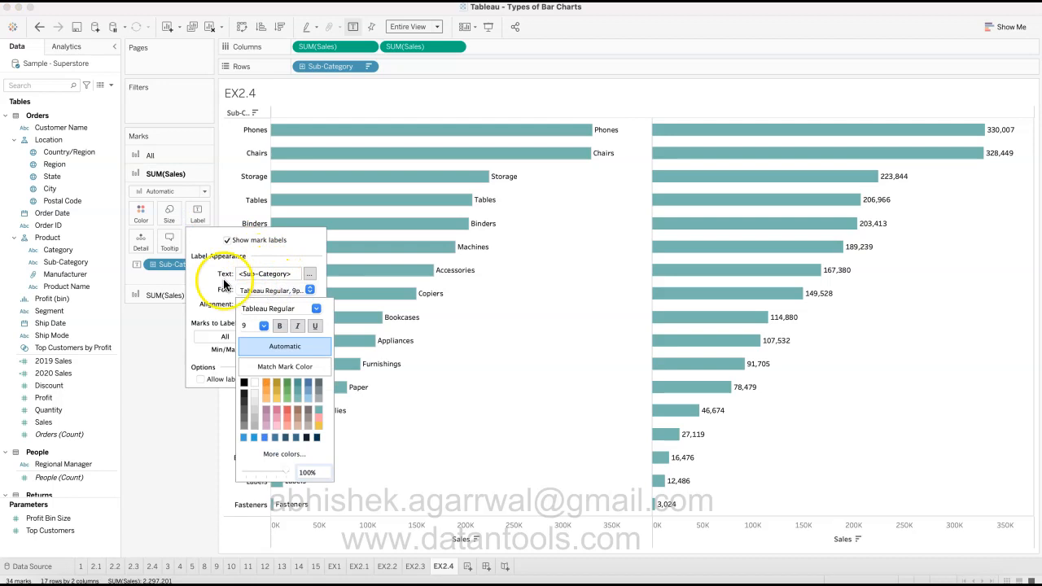
{"action": "left_click", "coordinate": [227, 284]}
{"action": "left_click", "coordinate": [248, 304]}
{"action": "left_click", "coordinate": [253, 358]}
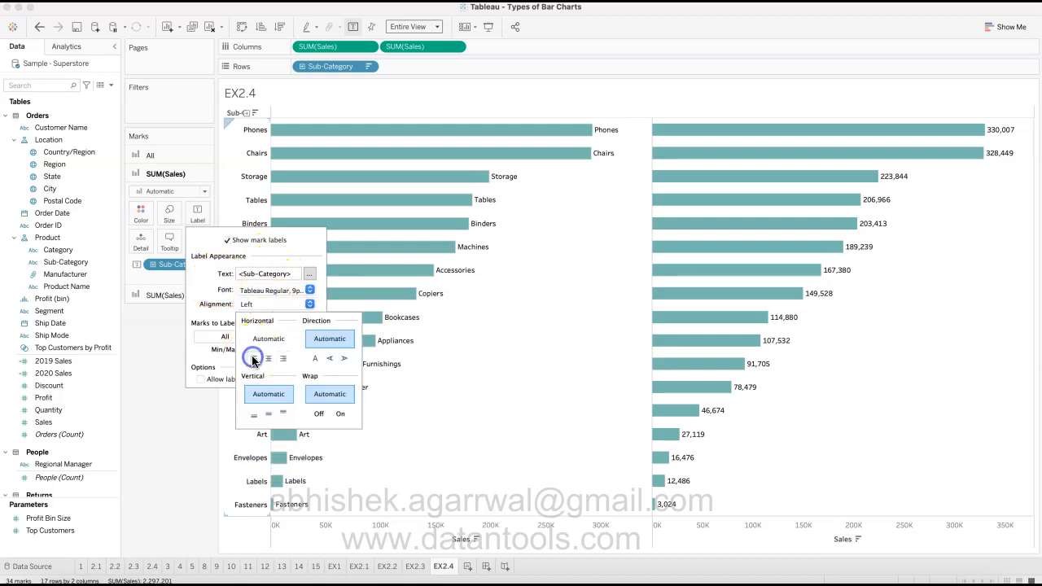
{"action": "left_click", "coordinate": [181, 398]}
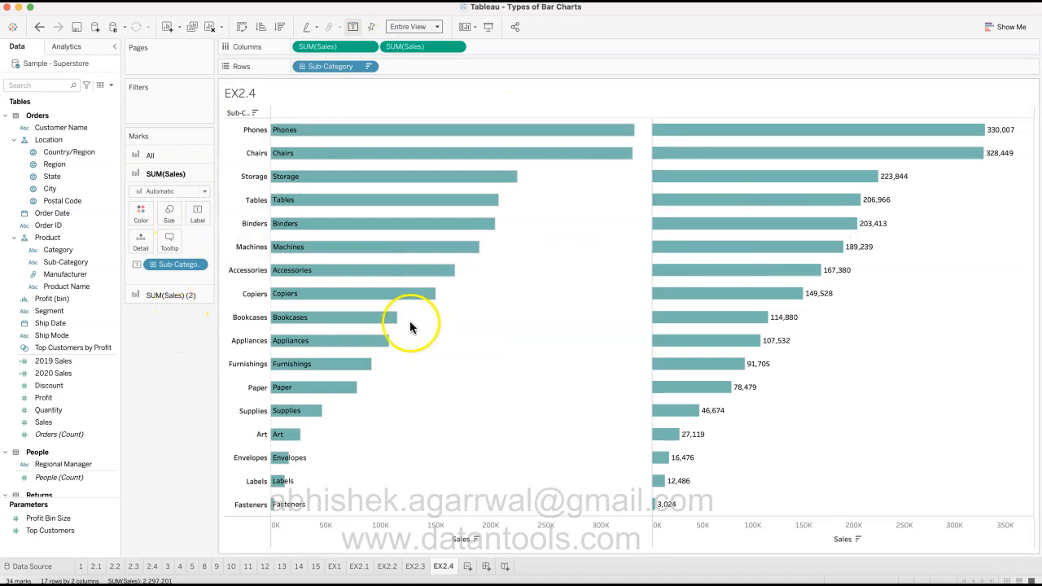
Step: Color the bars of the second SUM(Sales) white, keeping their value labels
{"action": "left_click", "coordinate": [189, 296]}
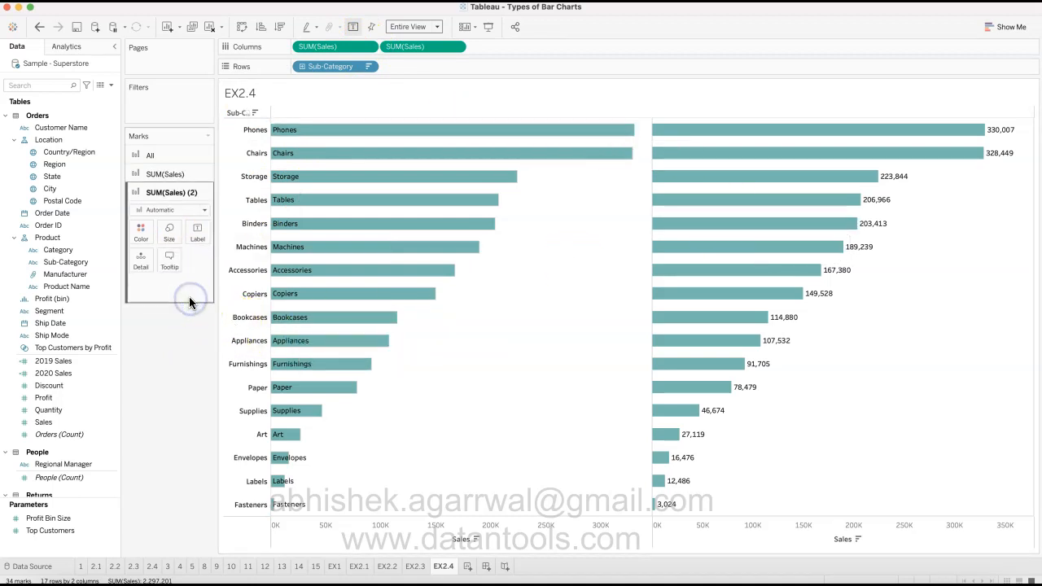
{"action": "left_click", "coordinate": [141, 234]}
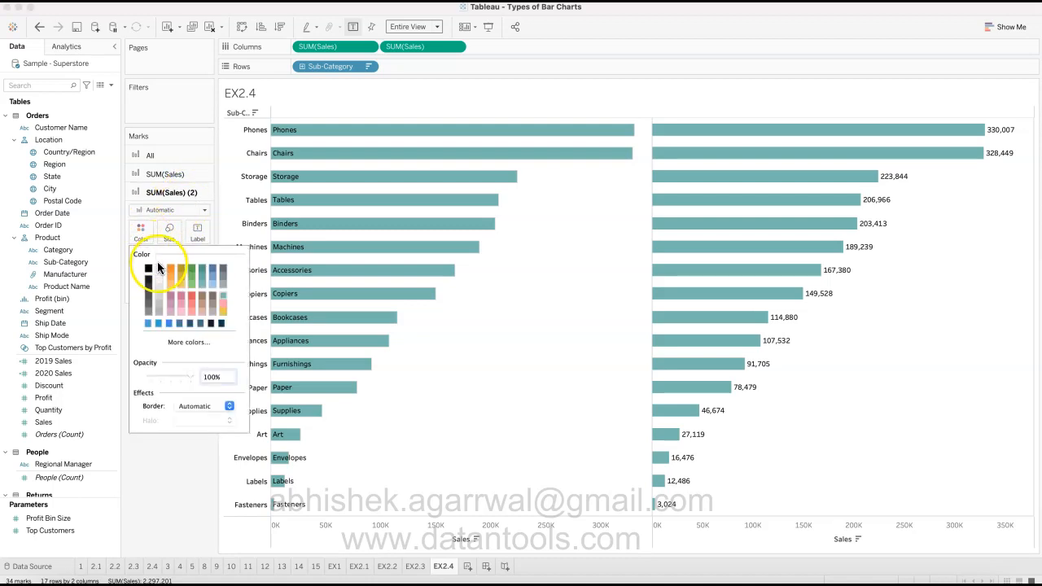
{"action": "left_click", "coordinate": [159, 271]}
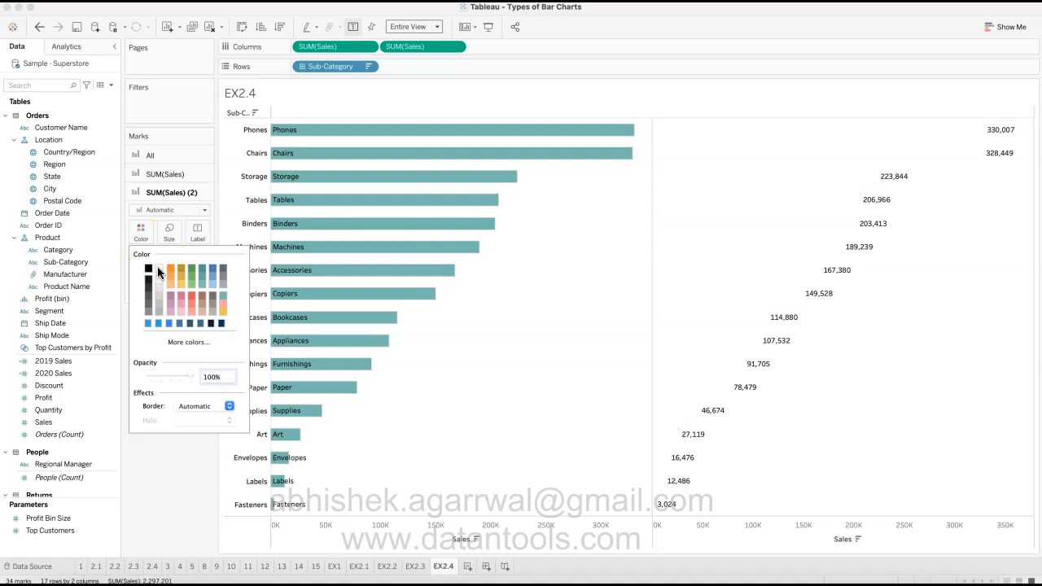
{"action": "left_click", "coordinate": [167, 508]}
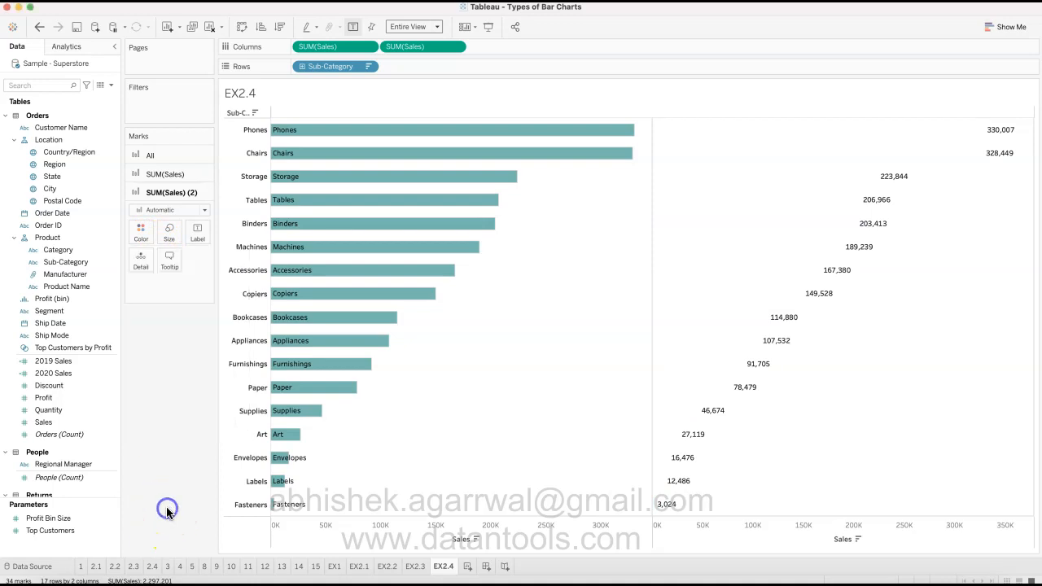
Step: Combine the second SUM(Sales) with the first as a dual axis and set the first measure's mark type to Bar
{"action": "left_click", "coordinate": [456, 49]}
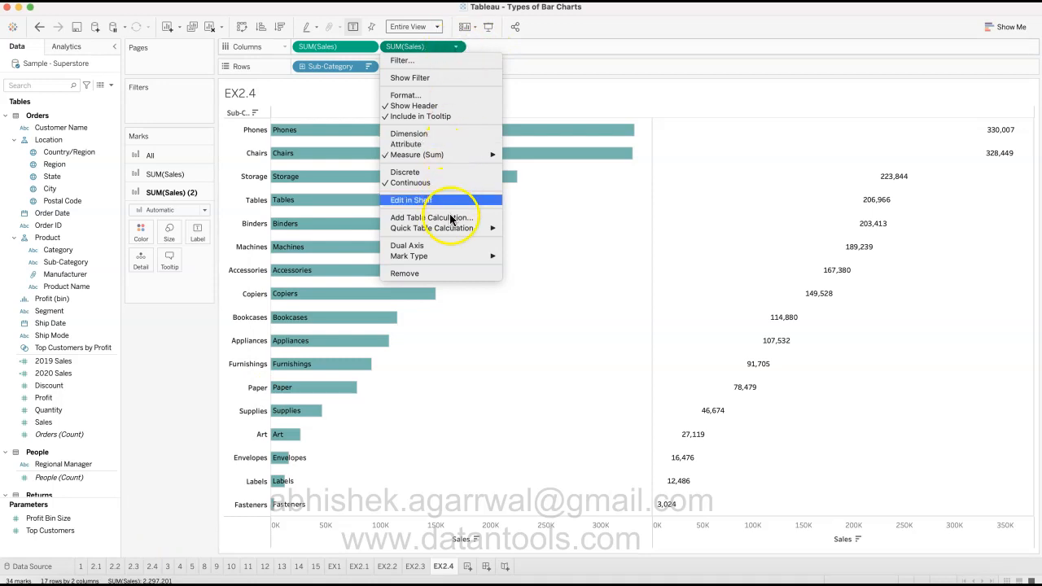
{"action": "left_click", "coordinate": [446, 247]}
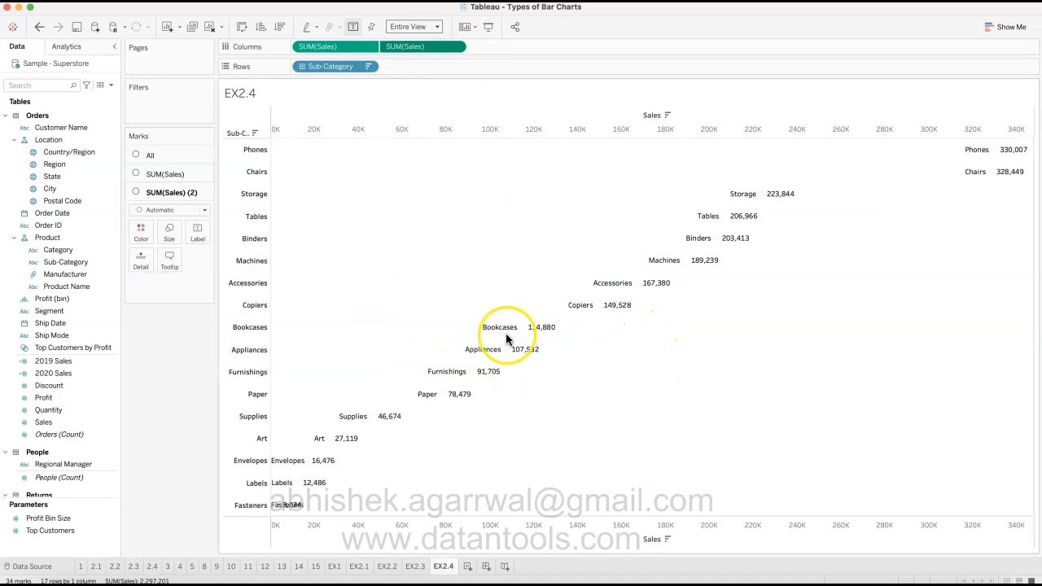
{"action": "left_click", "coordinate": [170, 175]}
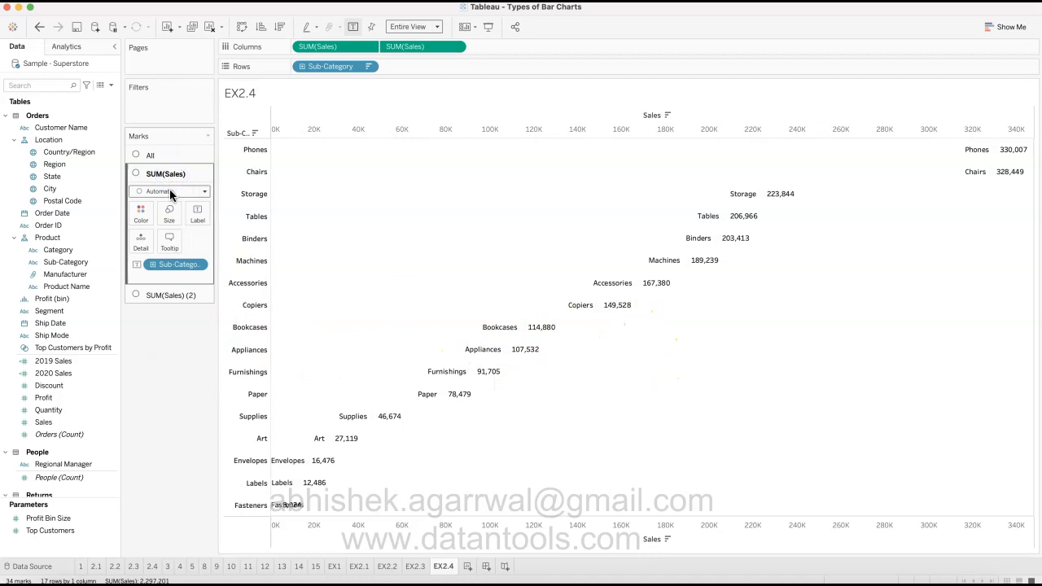
{"action": "left_click", "coordinate": [170, 191]}
{"action": "left_click", "coordinate": [168, 178]}
{"action": "left_click", "coordinate": [171, 192]}
{"action": "left_click", "coordinate": [155, 217]}
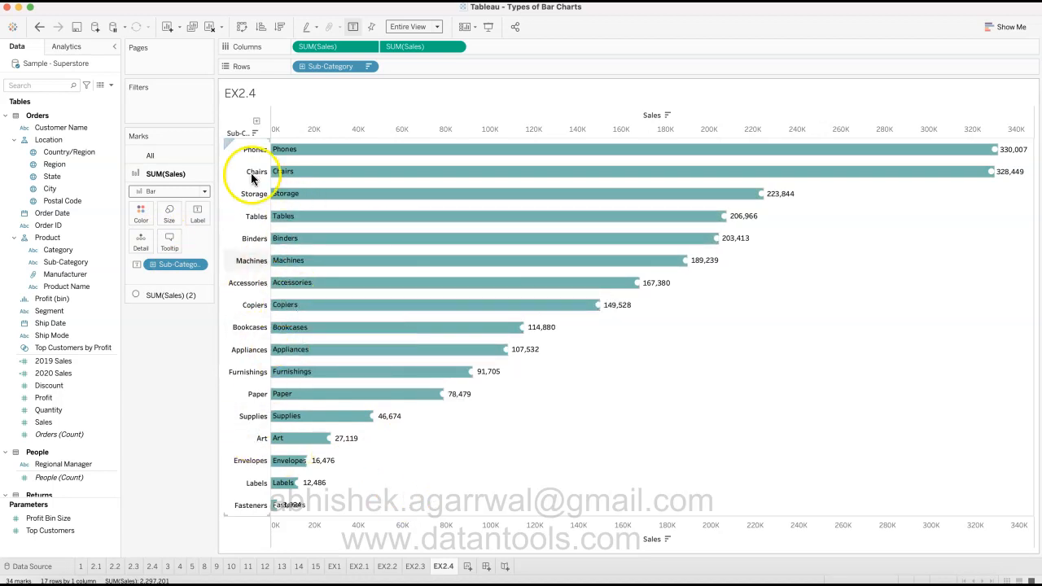
Step: Hide the Sub-Category row header on EX2.4
{"action": "left_click", "coordinate": [369, 49]}
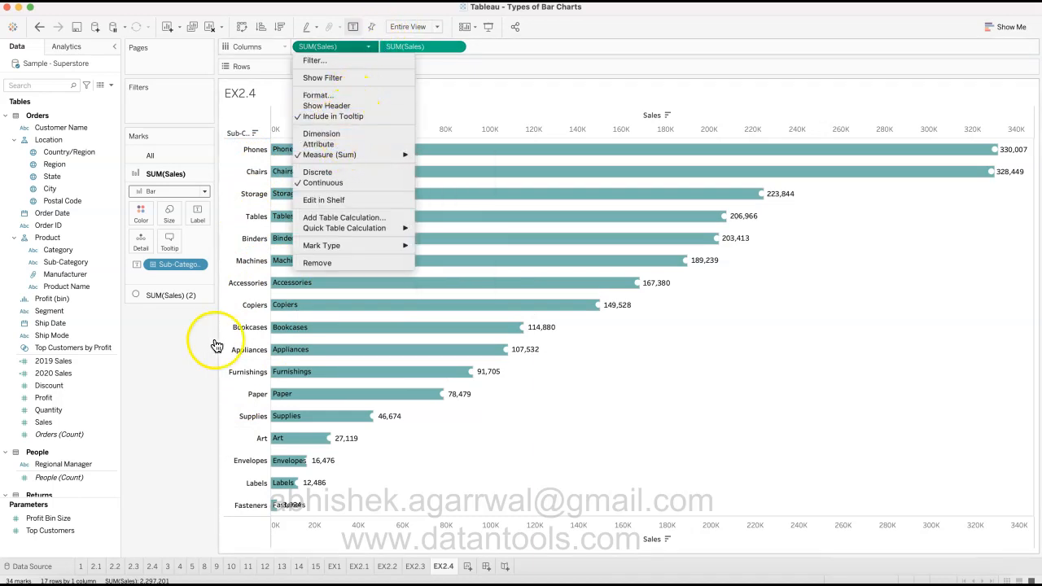
{"action": "left_click", "coordinate": [161, 382]}
{"action": "right_click", "coordinate": [249, 302]}
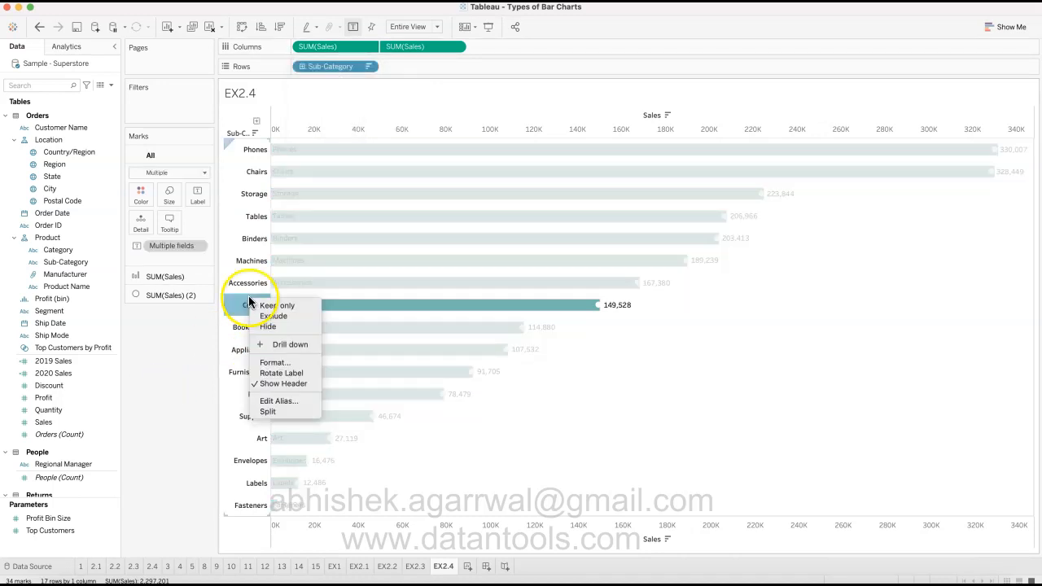
{"action": "left_click", "coordinate": [262, 384]}
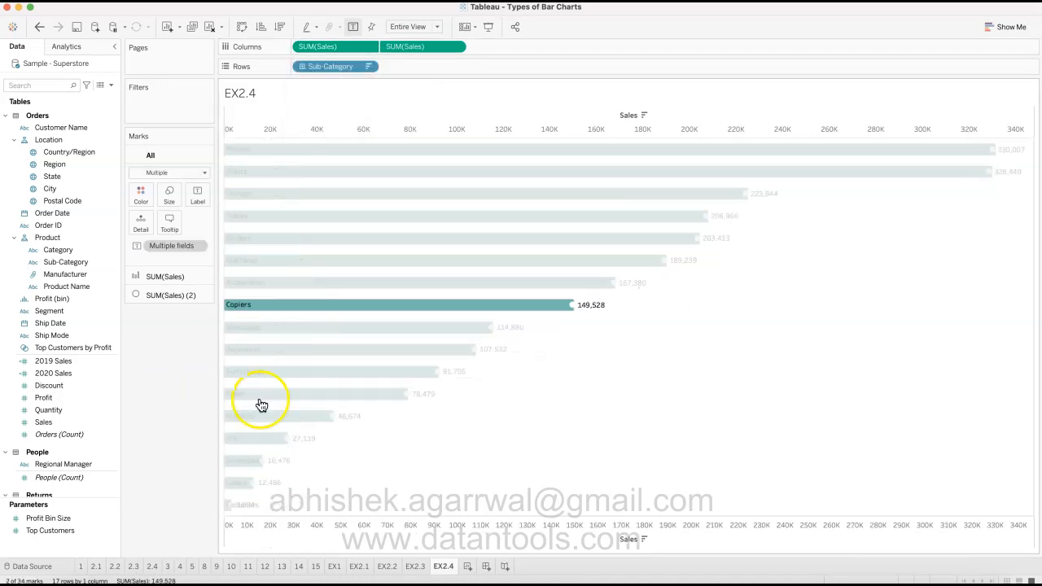
{"action": "left_click", "coordinate": [154, 420]}
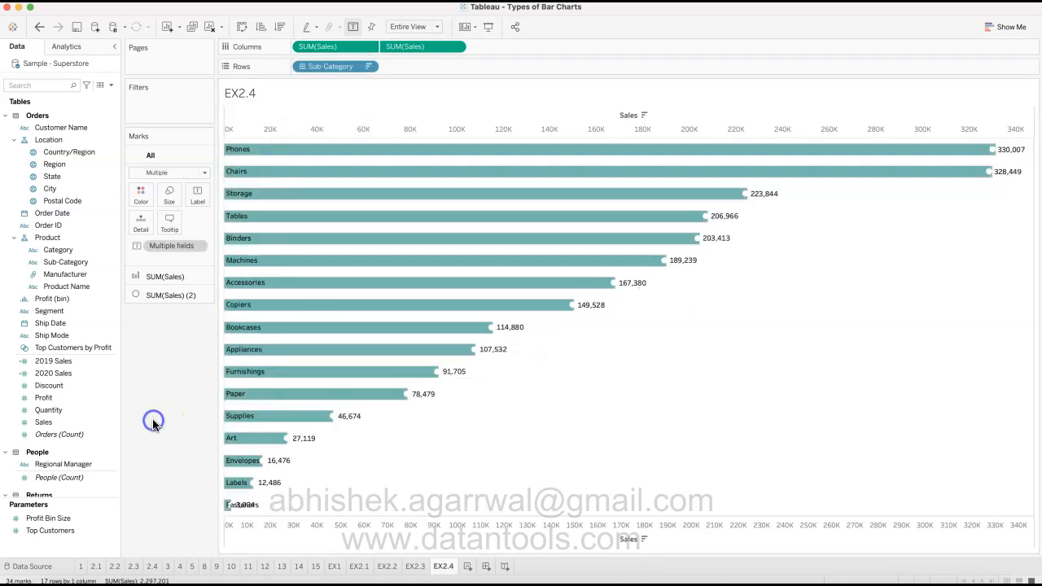
Step: Synchronize the two Sales axes and hide their headers
{"action": "right_click", "coordinate": [376, 537]}
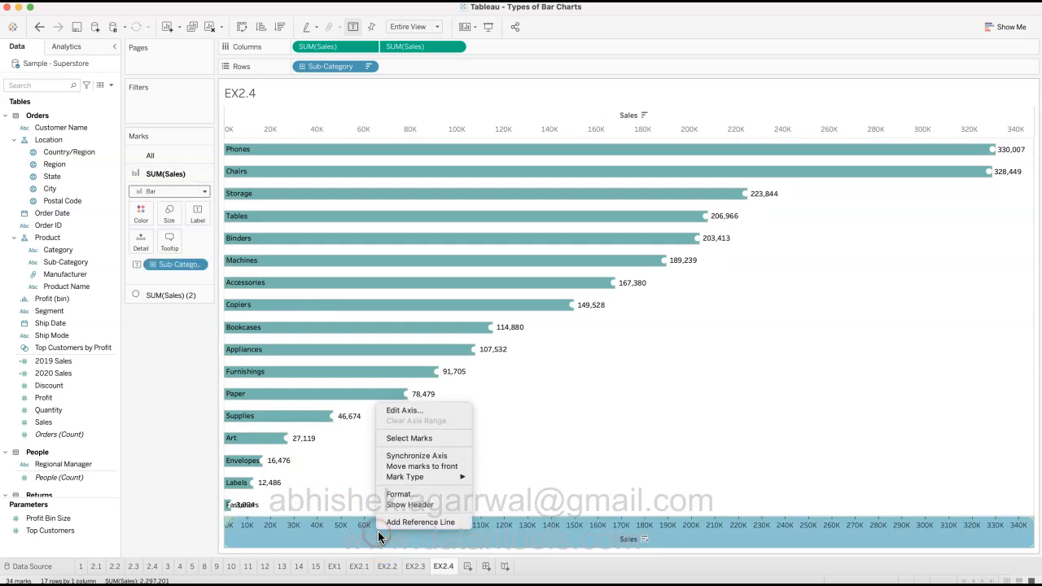
{"action": "left_click", "coordinate": [422, 457]}
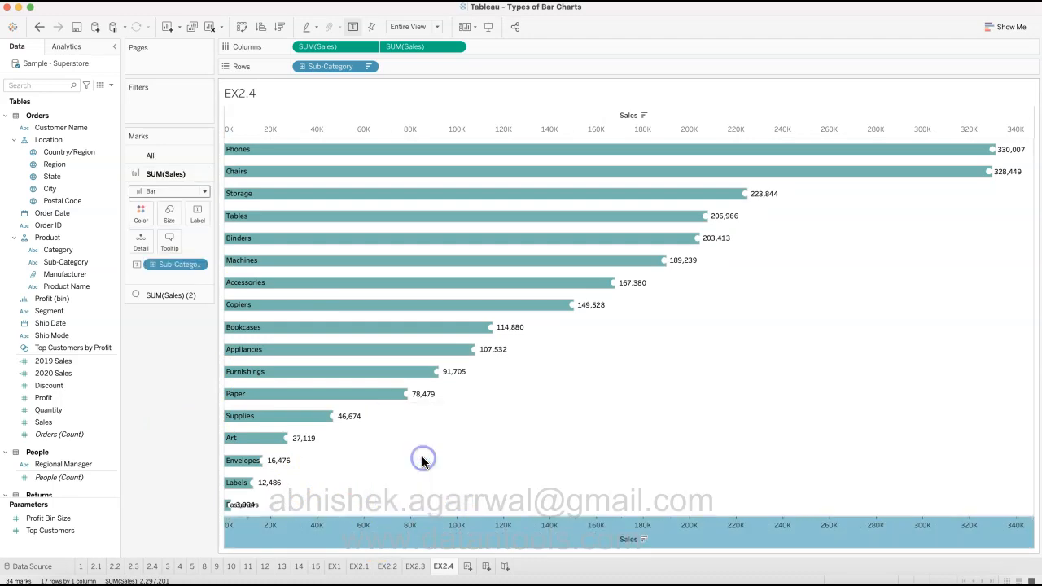
{"action": "right_click", "coordinate": [676, 541]}
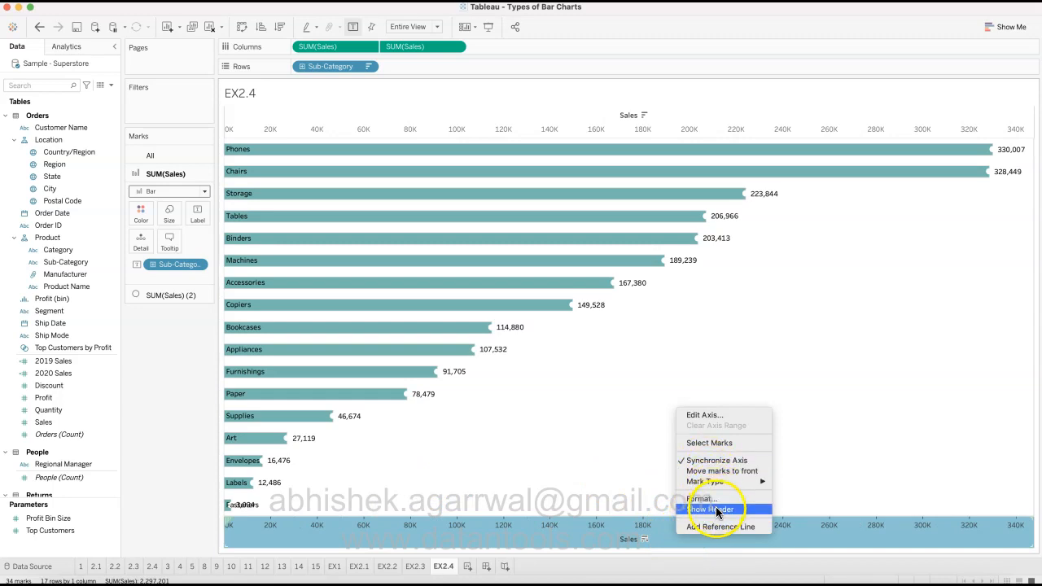
{"action": "left_click", "coordinate": [825, 349]}
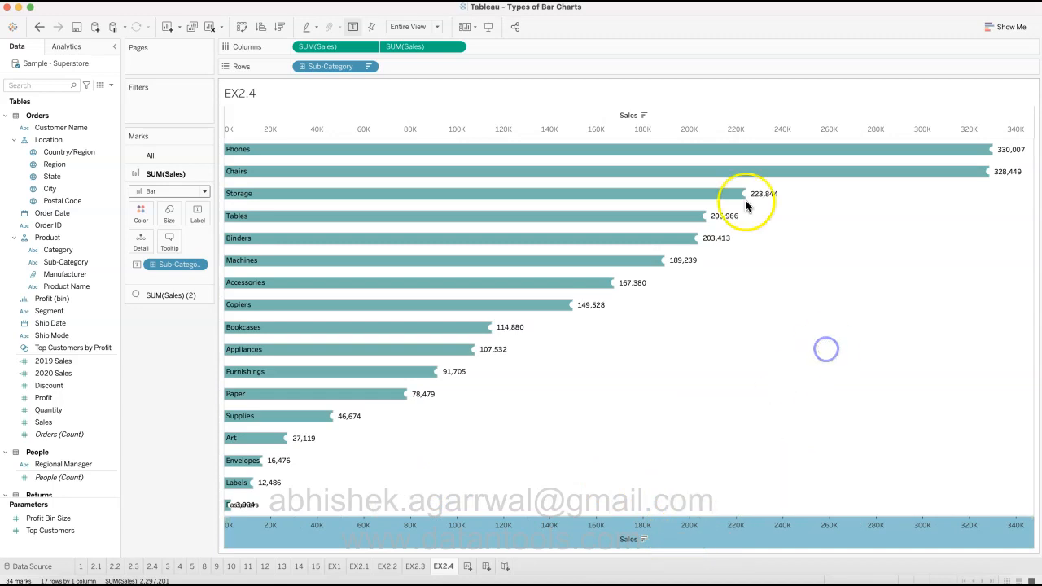
{"action": "right_click", "coordinate": [748, 124]}
{"action": "left_click", "coordinate": [774, 235]}
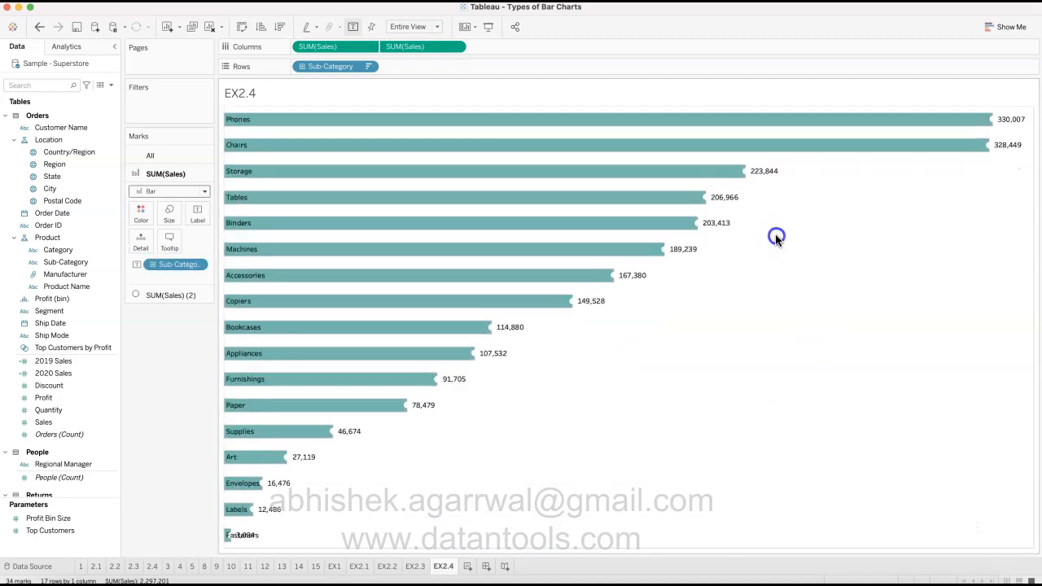
Step: Adjust the size of the first SUM(Sales) bars and shrink the second SUM(Sales) circle marks to the minimum size
{"action": "mouse_move", "coordinate": [494, 337]}
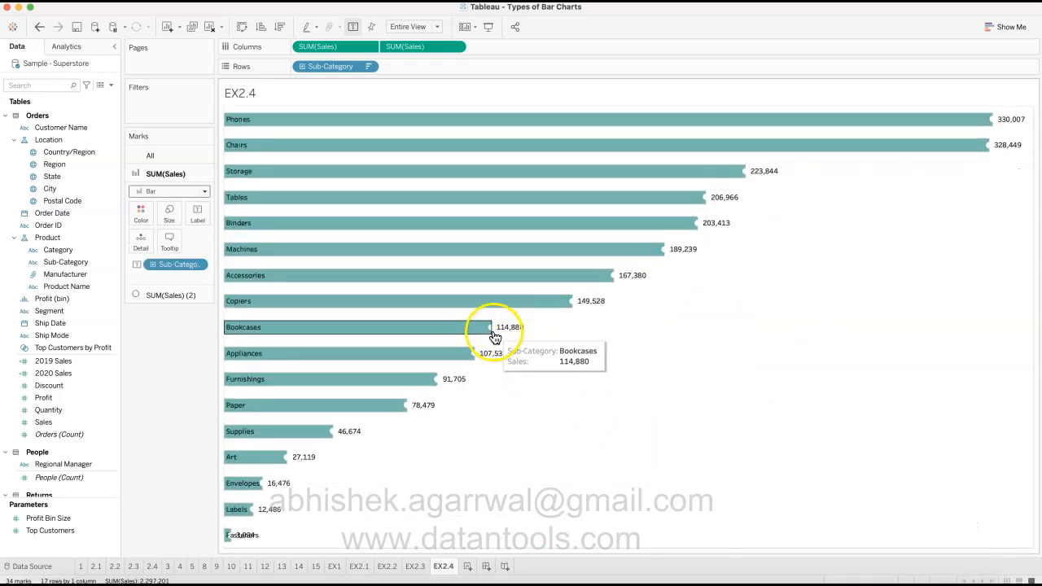
{"action": "left_click", "coordinate": [169, 216]}
{"action": "left_click", "coordinate": [213, 242]}
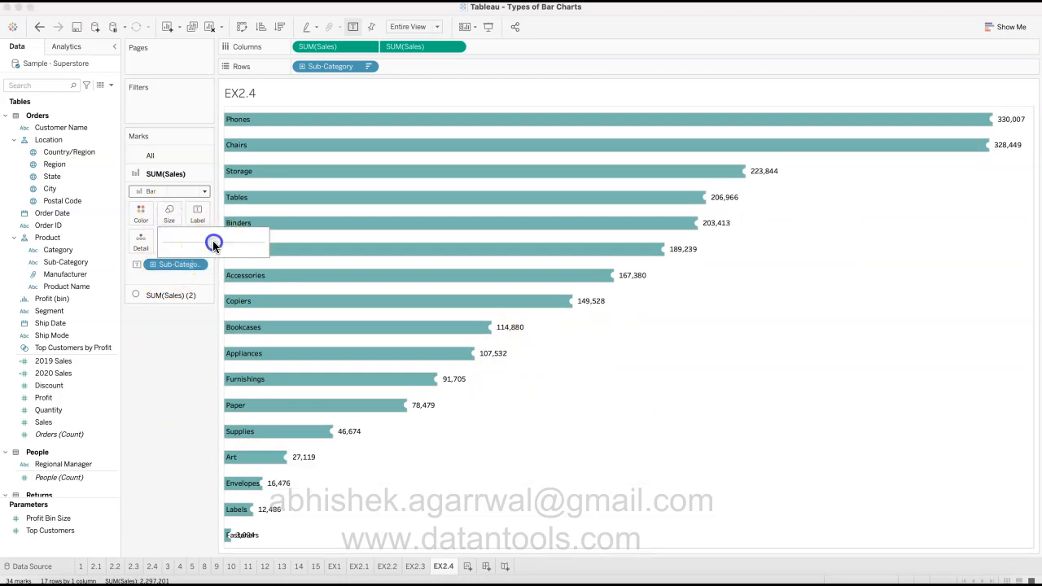
{"action": "left_click", "coordinate": [157, 370]}
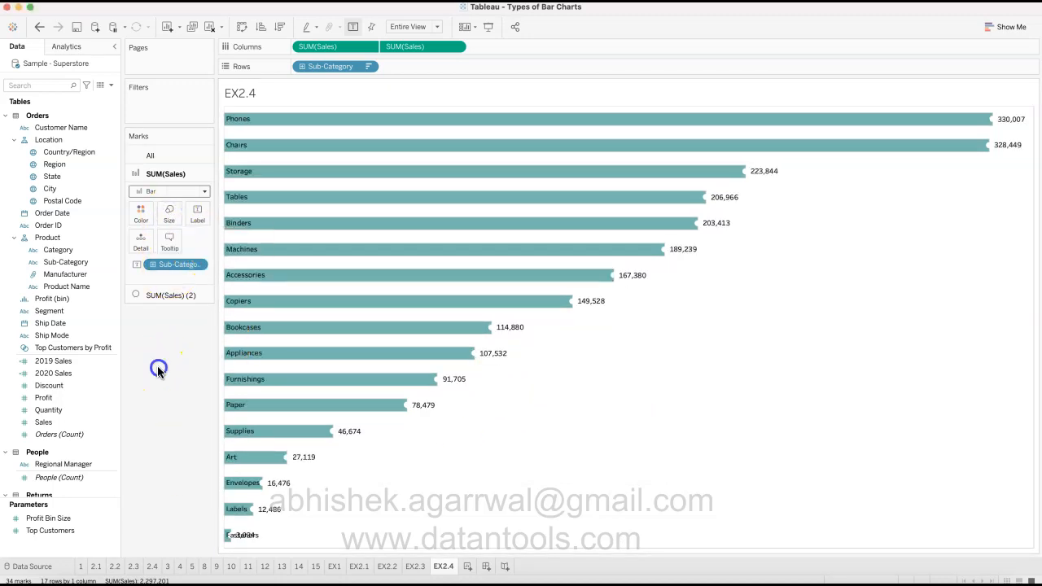
{"action": "left_click", "coordinate": [159, 295]}
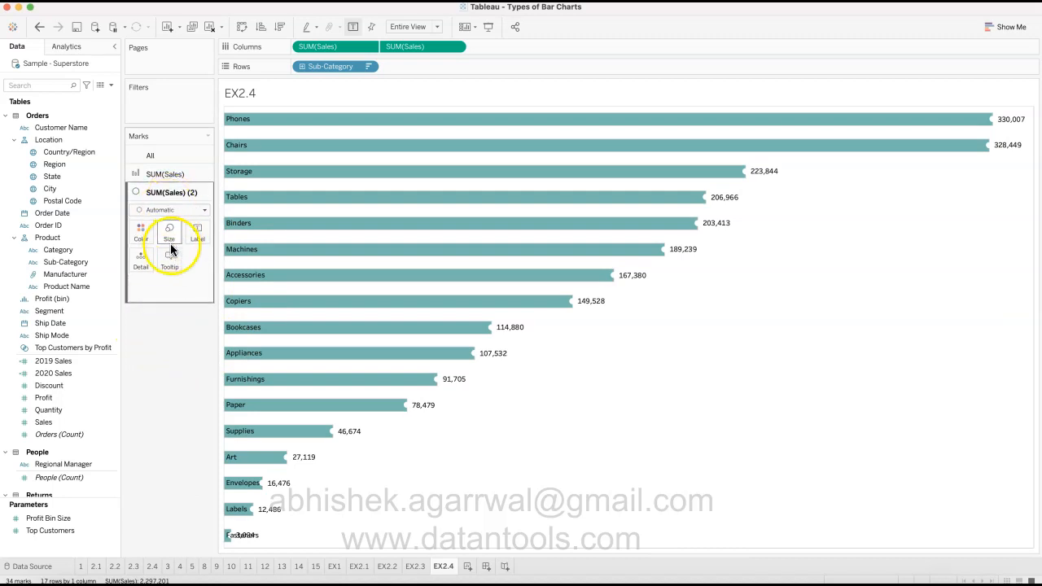
{"action": "left_click", "coordinate": [168, 232]}
{"action": "left_click_drag", "start_coordinate": [190, 262], "coordinate": [139, 257]}
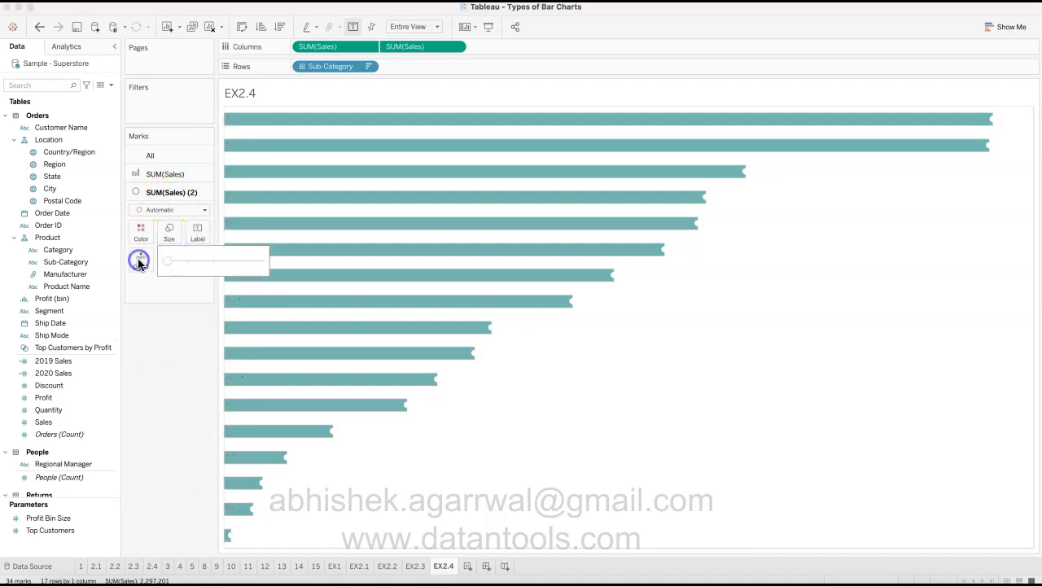
{"action": "left_click", "coordinate": [151, 405]}
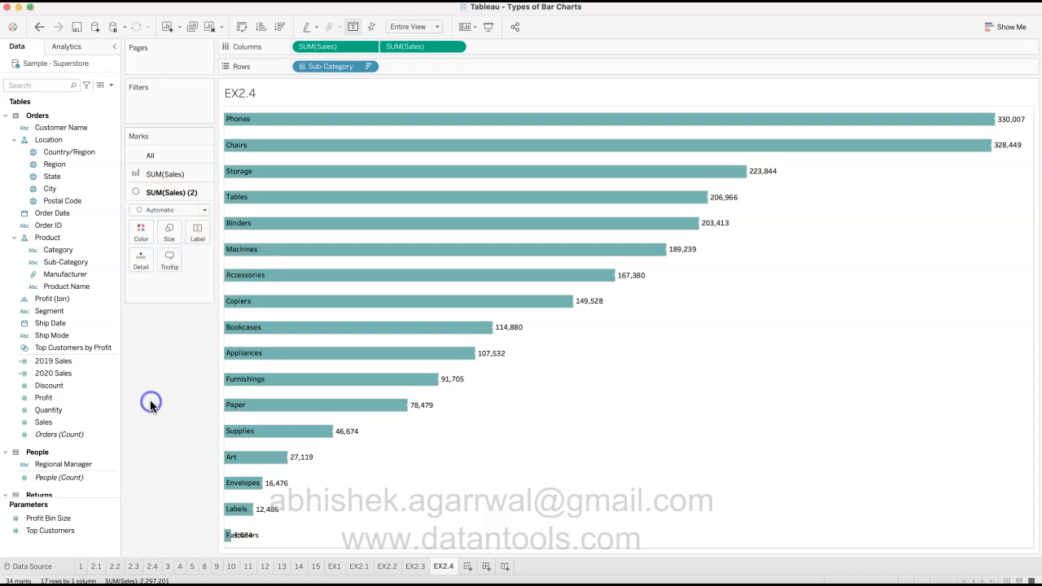
Step: Examine the label spacing and second measure's marks on reference sheet 2.4, and return to EX2.4
{"action": "left_click", "coordinate": [163, 174]}
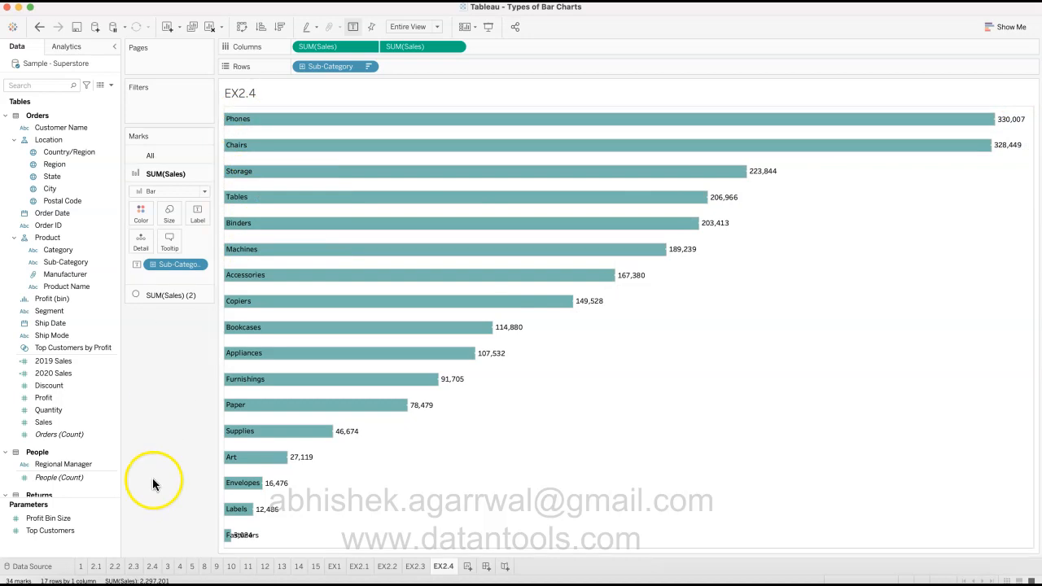
{"action": "left_click", "coordinate": [151, 566]}
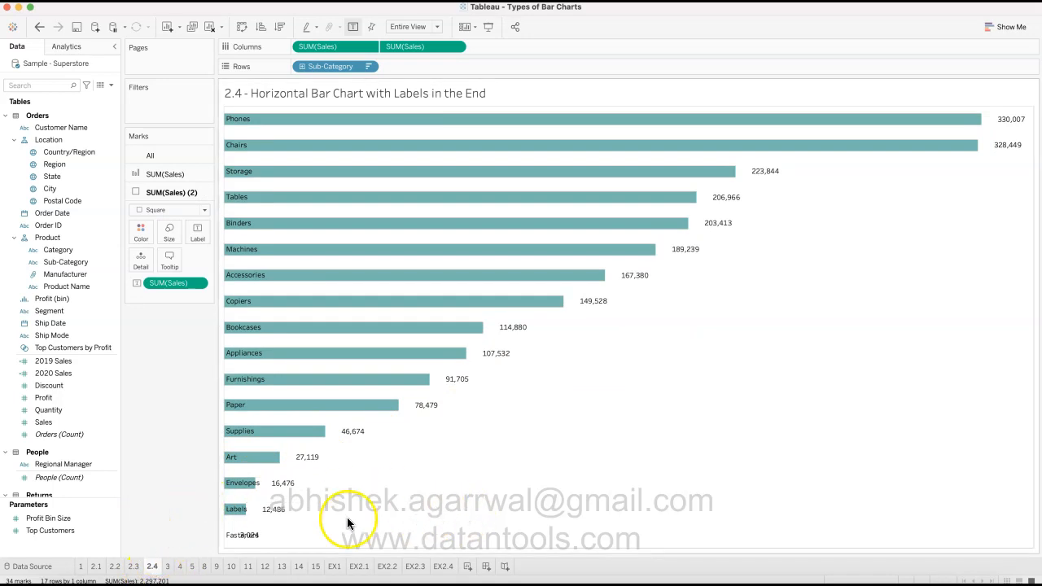
{"action": "mouse_move", "coordinate": [430, 335]}
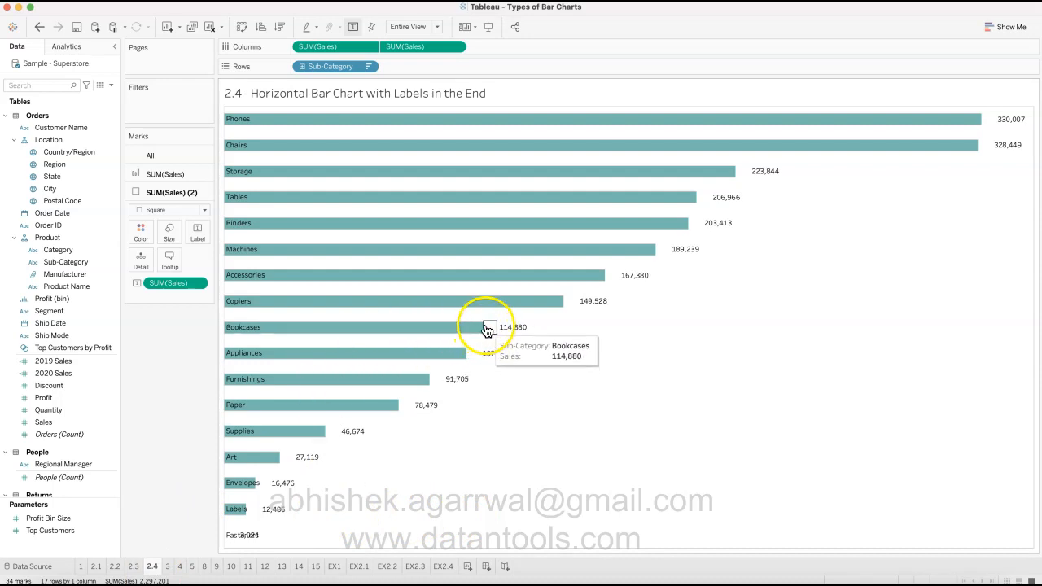
{"action": "left_click", "coordinate": [447, 572]}
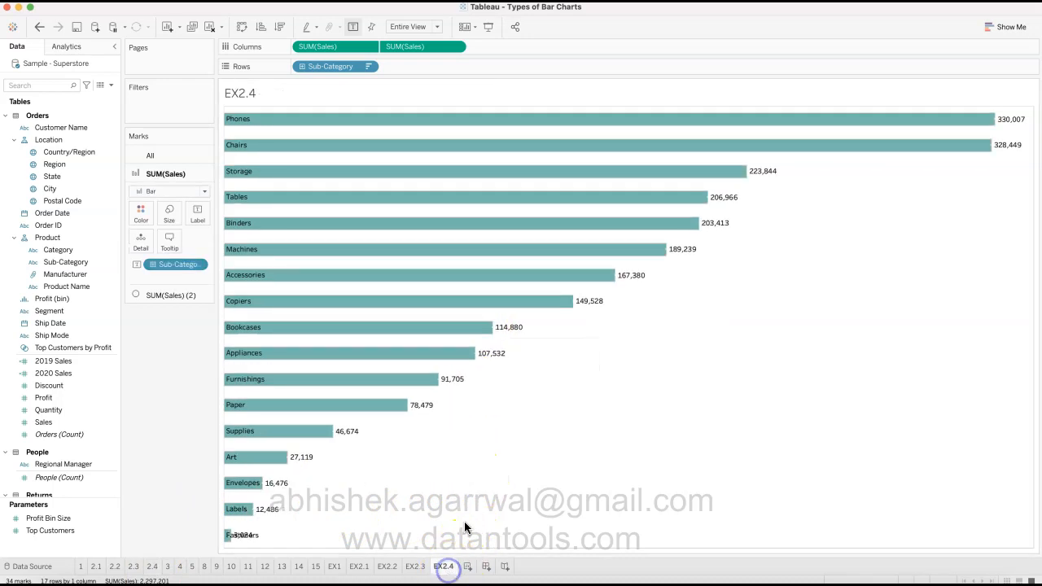
{"action": "left_click", "coordinate": [171, 192]}
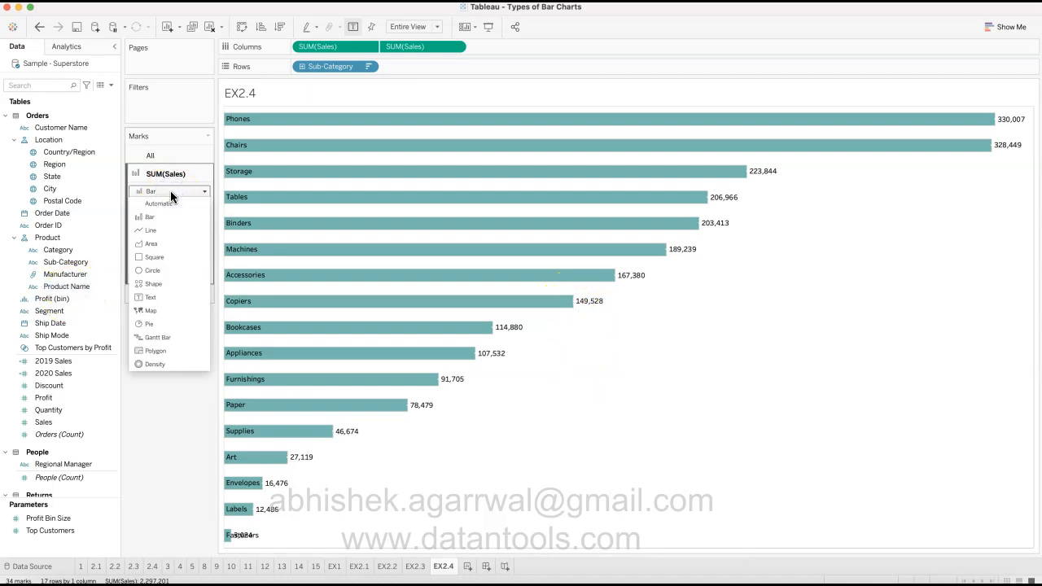
{"action": "left_click", "coordinate": [173, 258]}
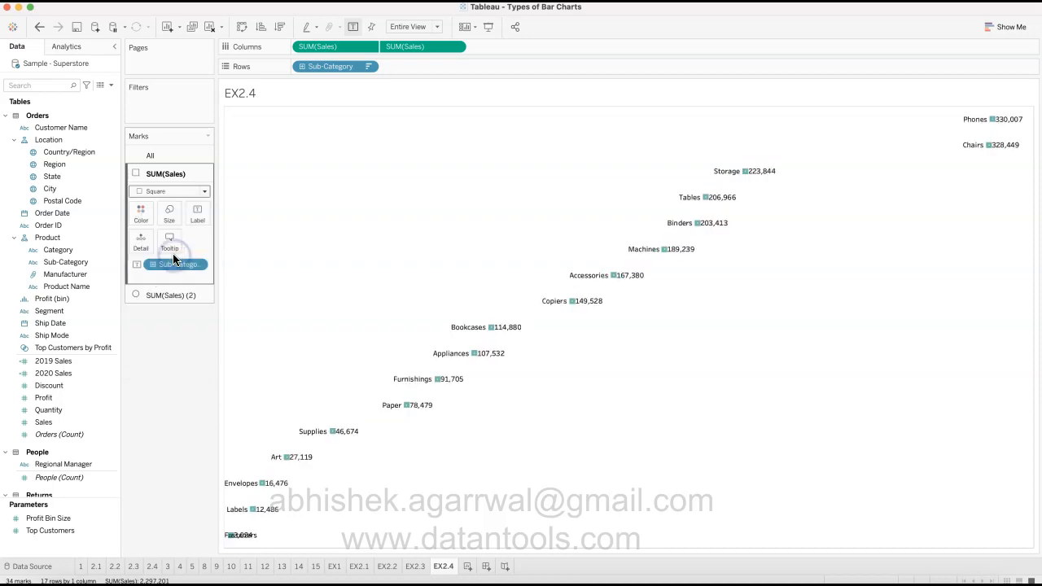
{"action": "left_click", "coordinate": [172, 196]}
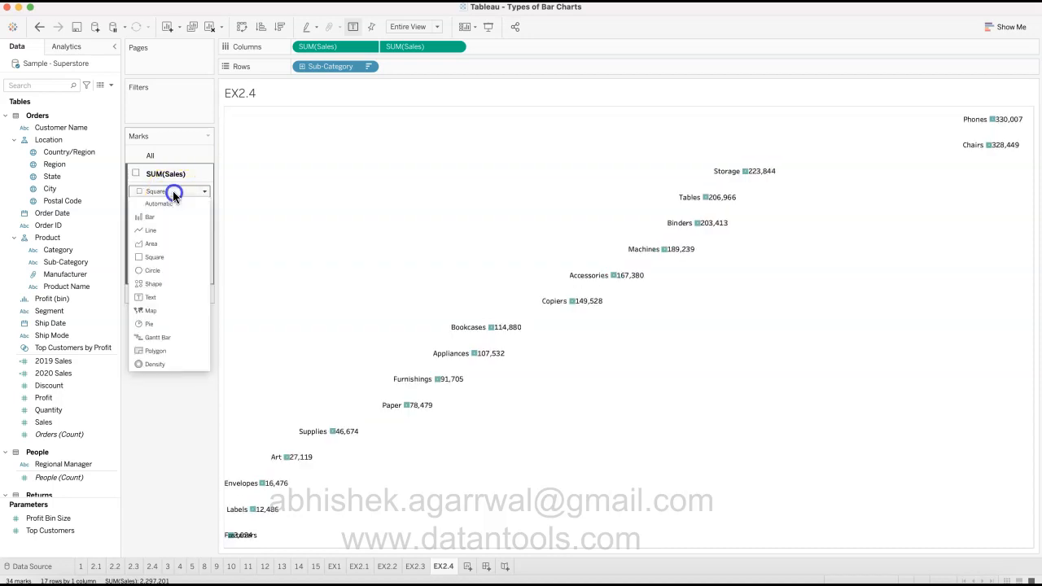
{"action": "left_click", "coordinate": [172, 214]}
Step: Set the second SUM(Sales) mark type to Square and its color opacity to 0%
{"action": "left_click", "coordinate": [170, 295]}
{"action": "left_click", "coordinate": [171, 209]}
{"action": "left_click", "coordinate": [165, 276]}
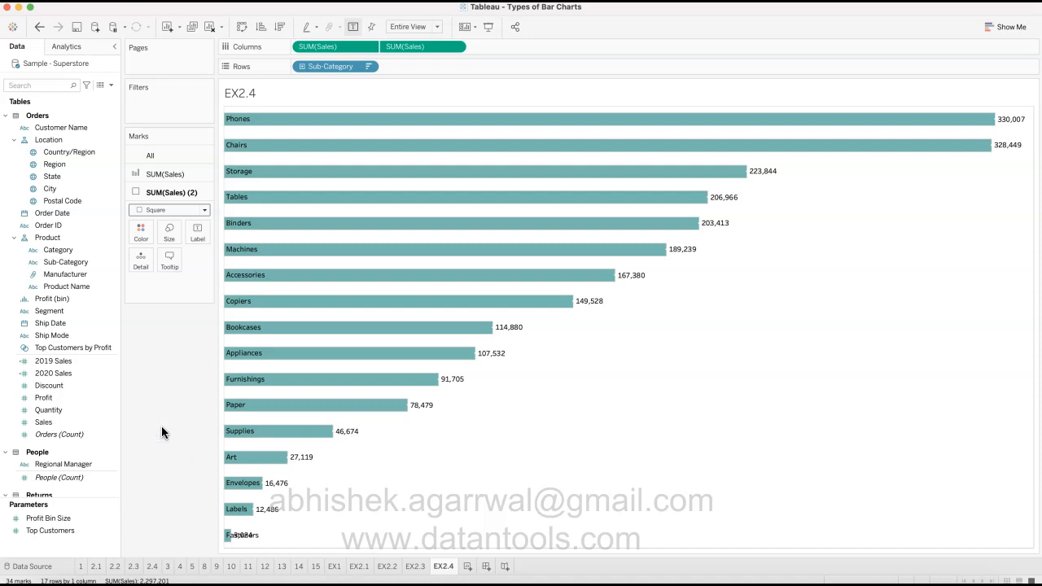
{"action": "left_click", "coordinate": [147, 235]}
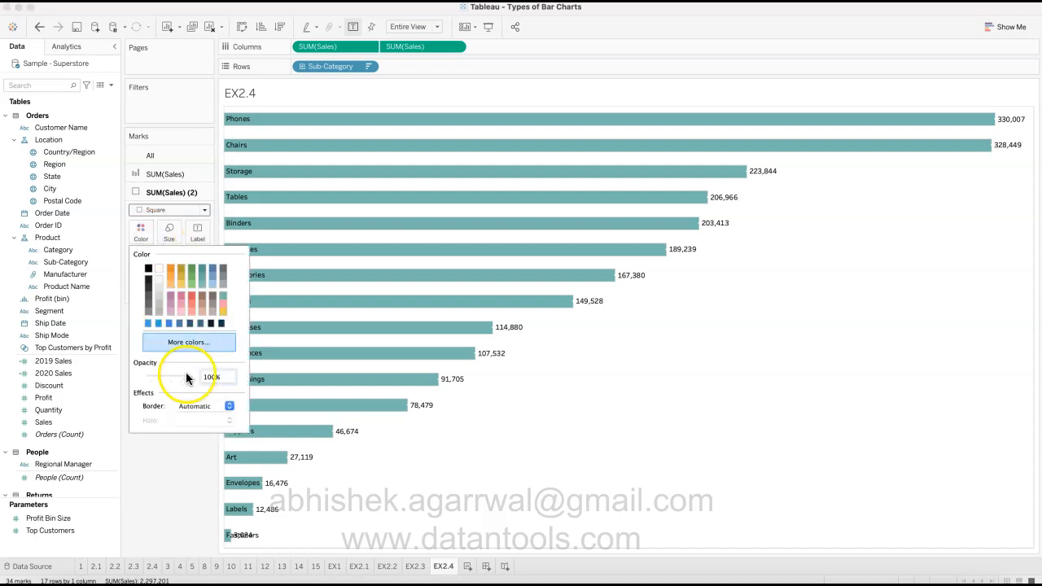
{"action": "left_click_drag", "start_coordinate": [193, 378], "coordinate": [133, 377]}
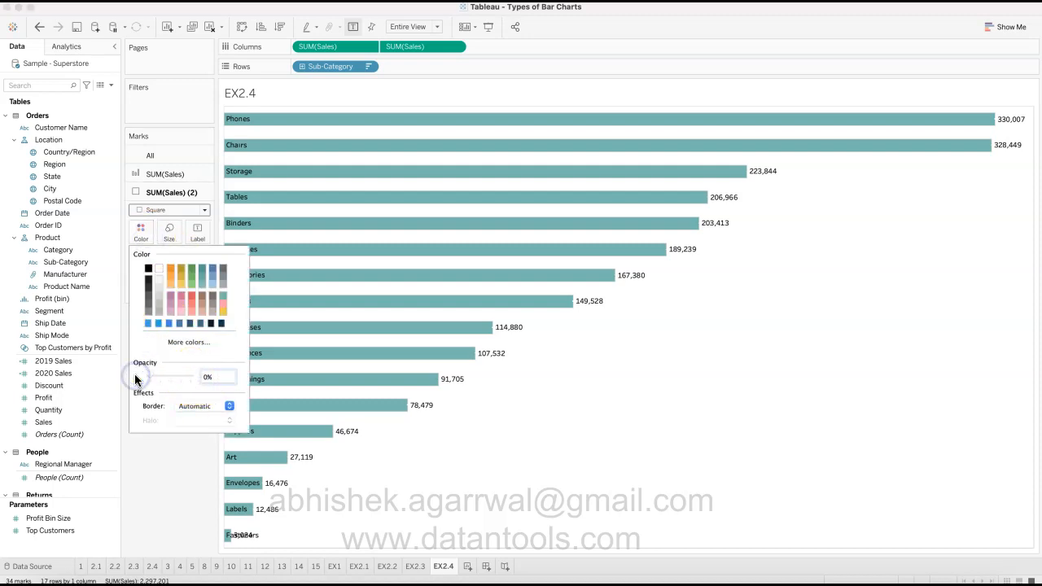
{"action": "left_click", "coordinate": [163, 513]}
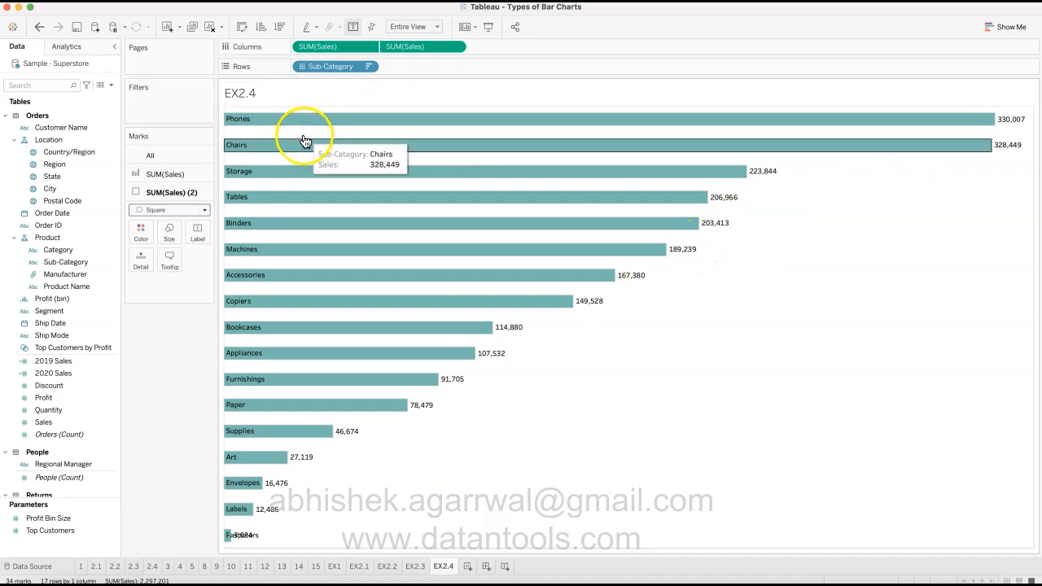
{"action": "left_click", "coordinate": [164, 385]}
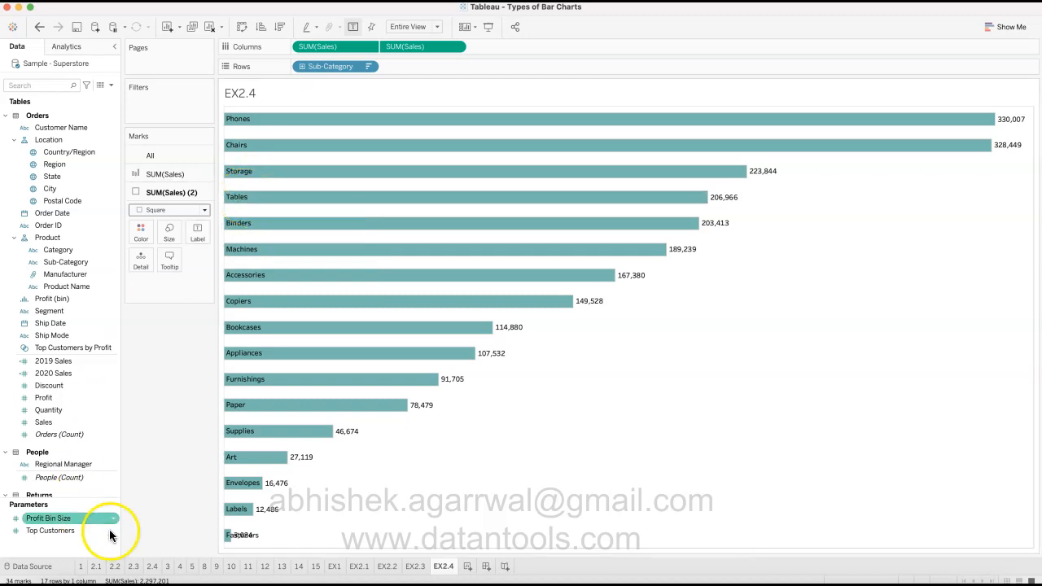
Step: Review reference sheets 2.4 and 3, examining the average line across all the bars on sheet 3
{"action": "left_click", "coordinate": [152, 566]}
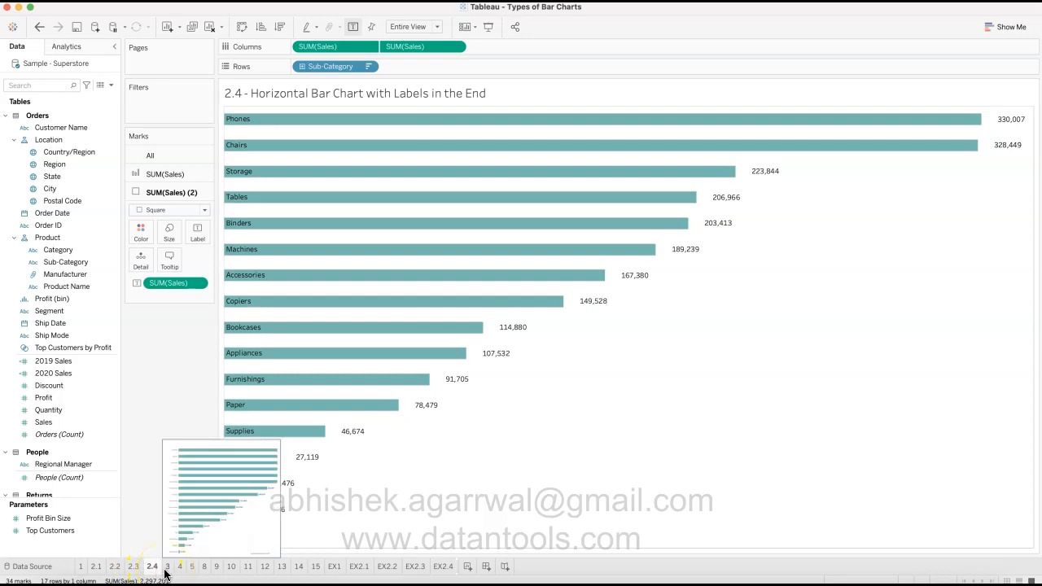
{"action": "left_click", "coordinate": [166, 568]}
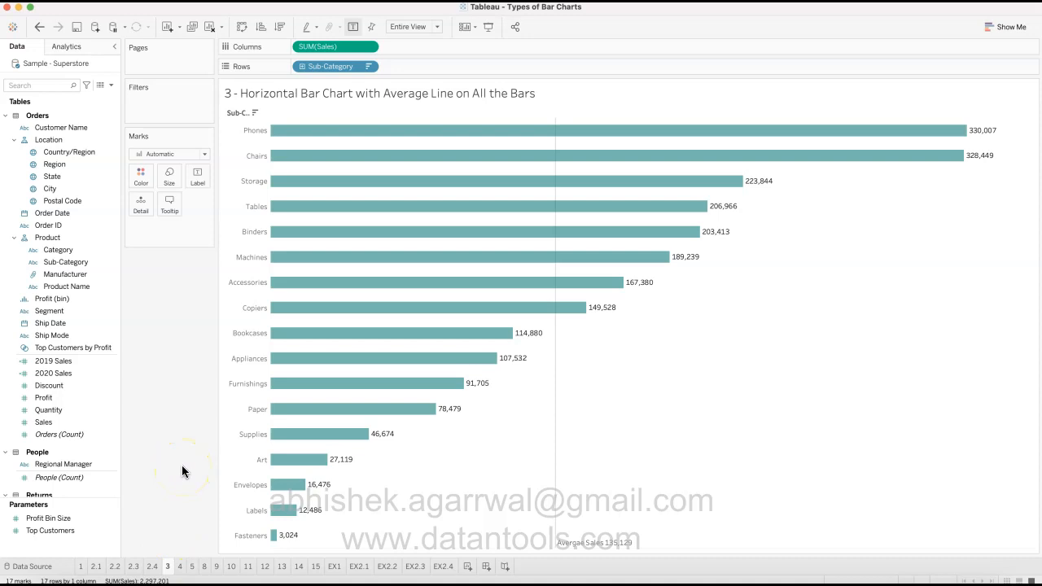
{"action": "mouse_move", "coordinate": [552, 406]}
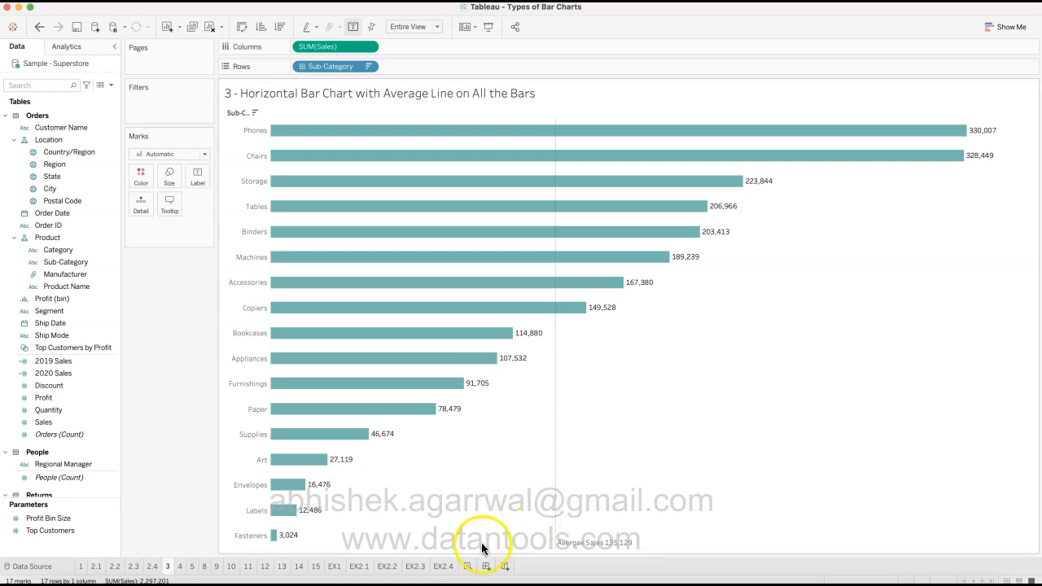
{"action": "mouse_move", "coordinate": [452, 568]}
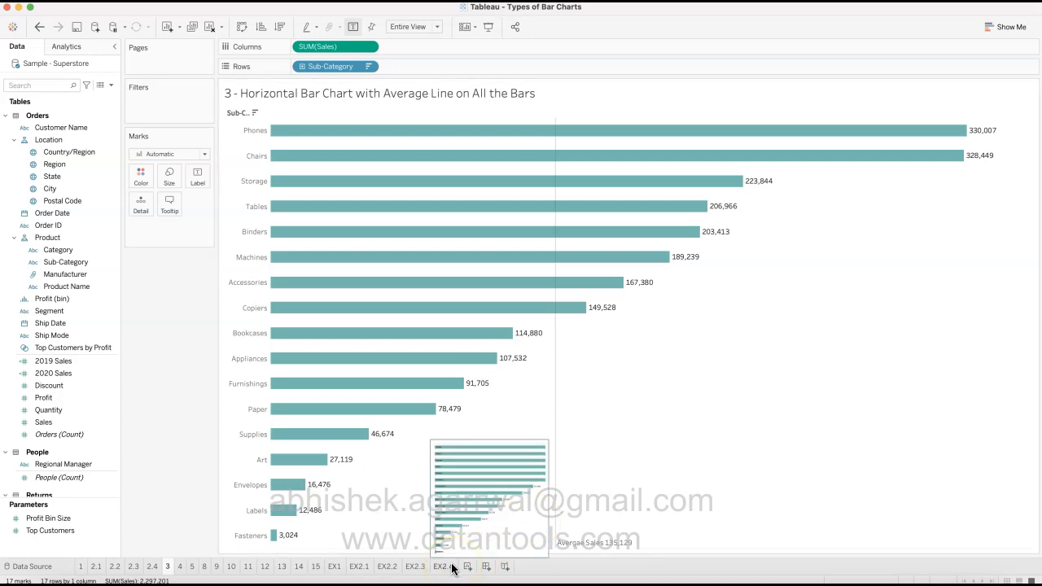
Step: Duplicate sheet EX2.1, placing the copy after EX2.4 with the name EX3
{"action": "left_click", "coordinate": [366, 568]}
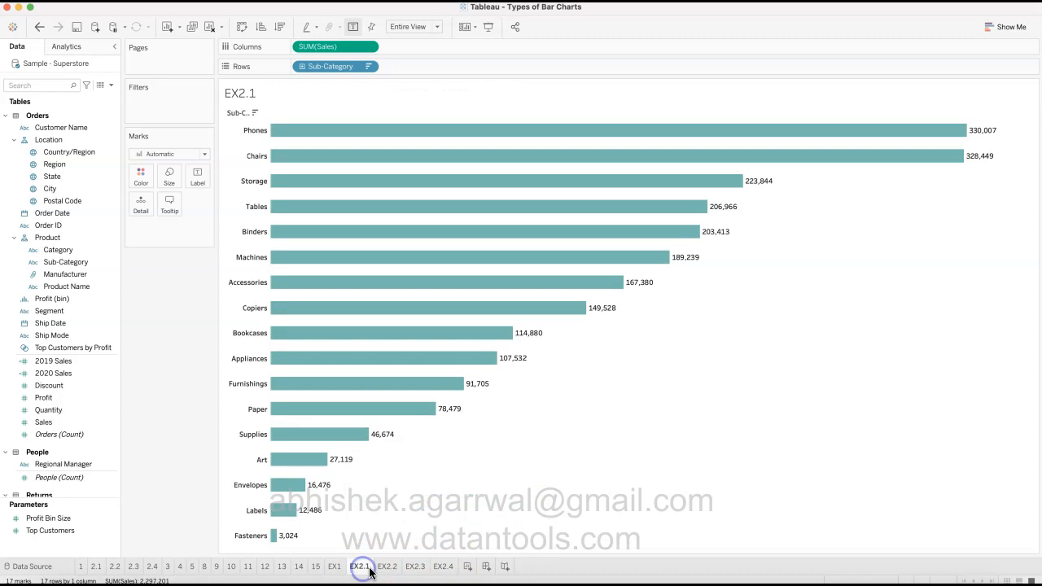
{"action": "right_click", "coordinate": [356, 570]}
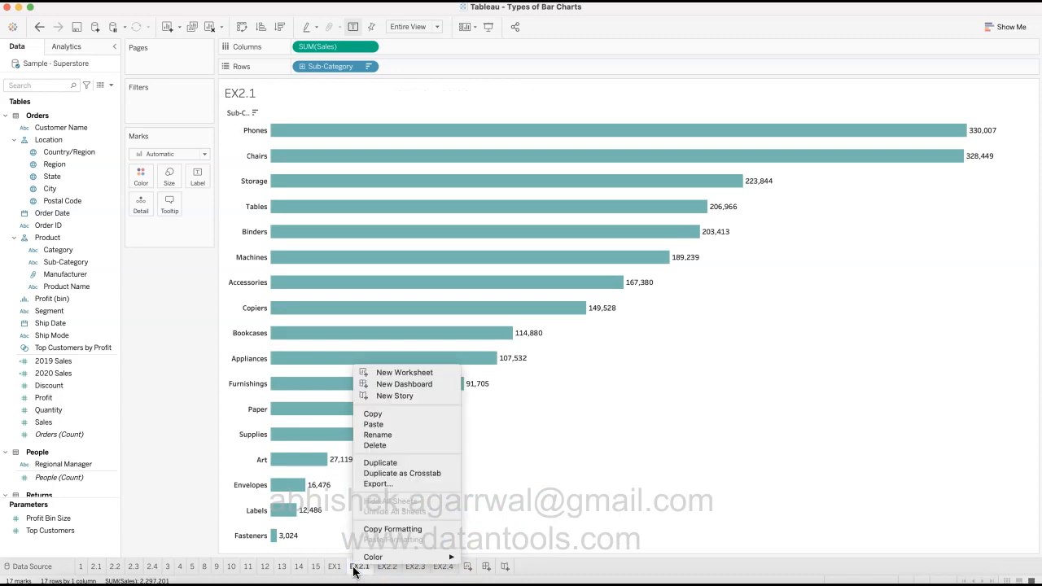
{"action": "left_click", "coordinate": [406, 464]}
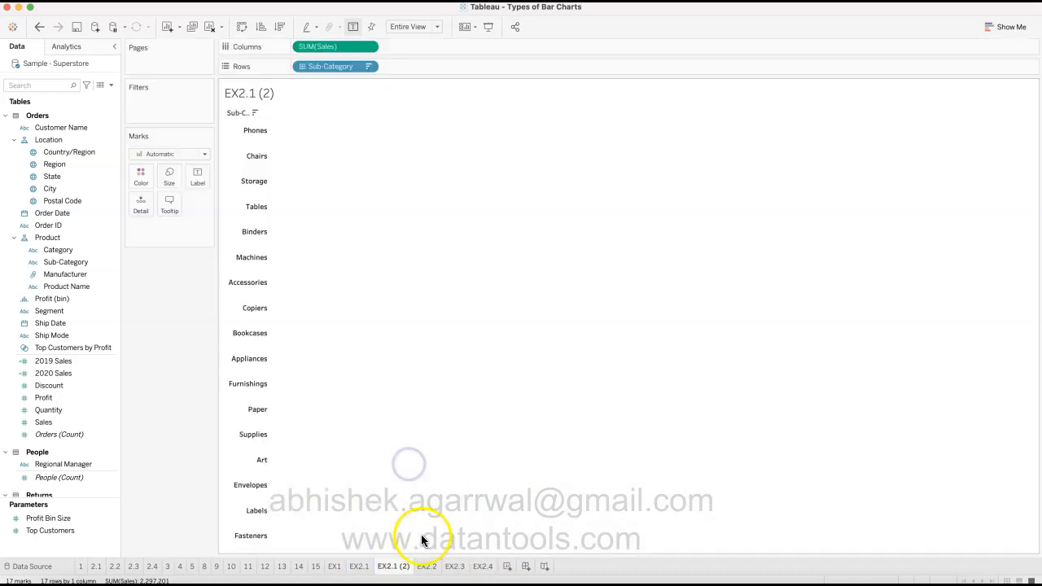
{"action": "left_click_drag", "start_coordinate": [395, 568], "coordinate": [482, 570]}
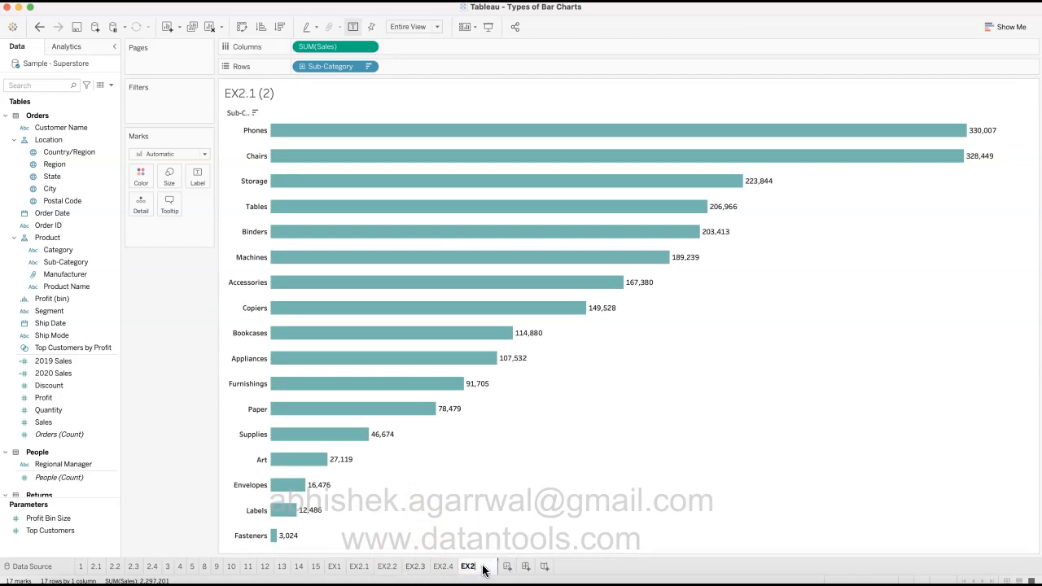
{"action": "key", "text": "Return"}
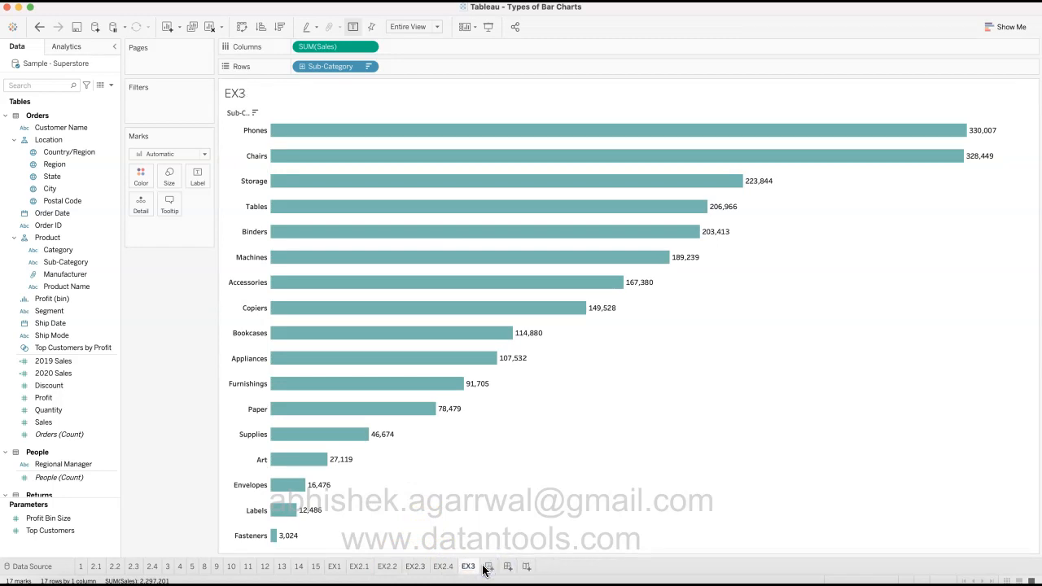
{"action": "left_click", "coordinate": [475, 569]}
{"action": "mouse_move", "coordinate": [474, 574]}
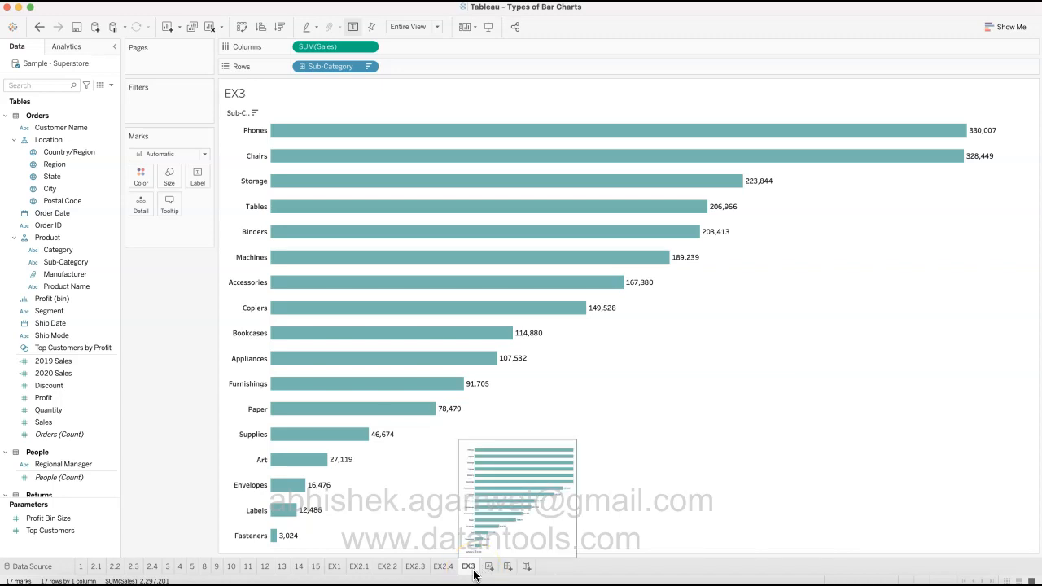
Step: Add an average line of SUM(Sales) across the entire table on EX3
{"action": "left_click", "coordinate": [163, 430]}
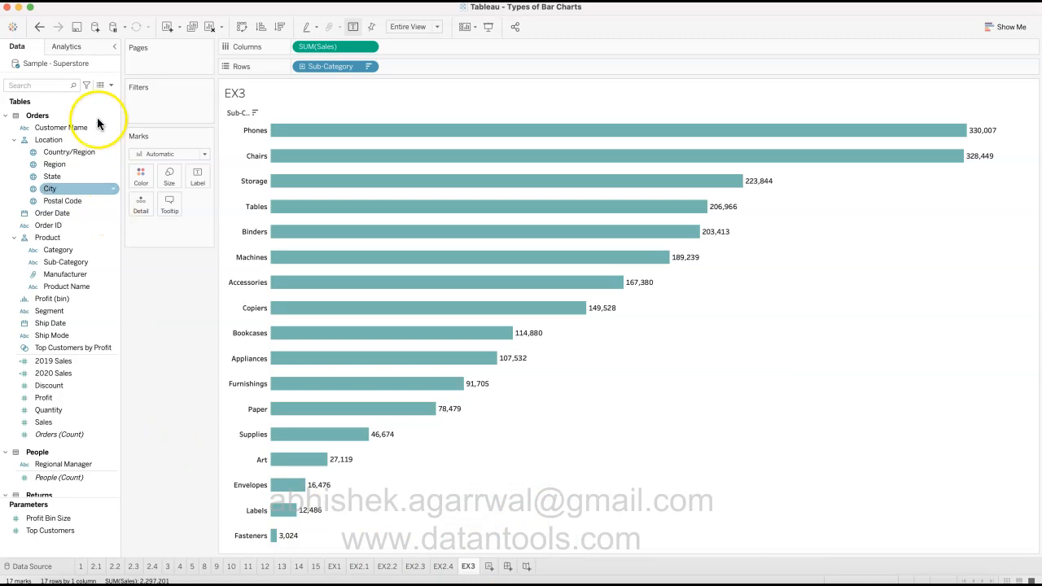
{"action": "left_click", "coordinate": [87, 48]}
{"action": "left_click_drag", "start_coordinate": [75, 95], "coordinate": [331, 132]}
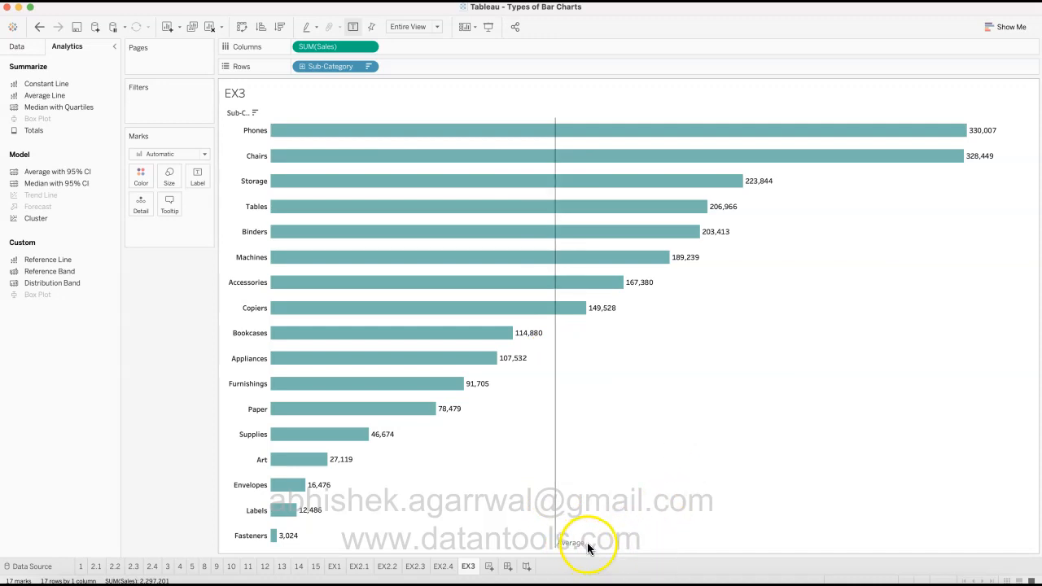
Step: Compare the label and styling of the average line on sheet 3 with the one on EX3
{"action": "left_click", "coordinate": [168, 567]}
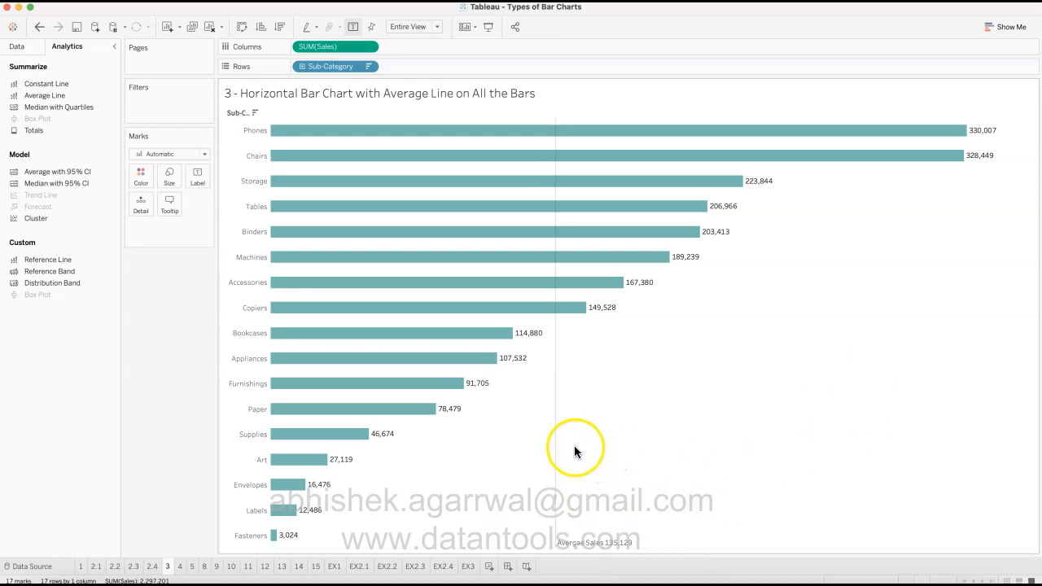
{"action": "mouse_move", "coordinate": [558, 442]}
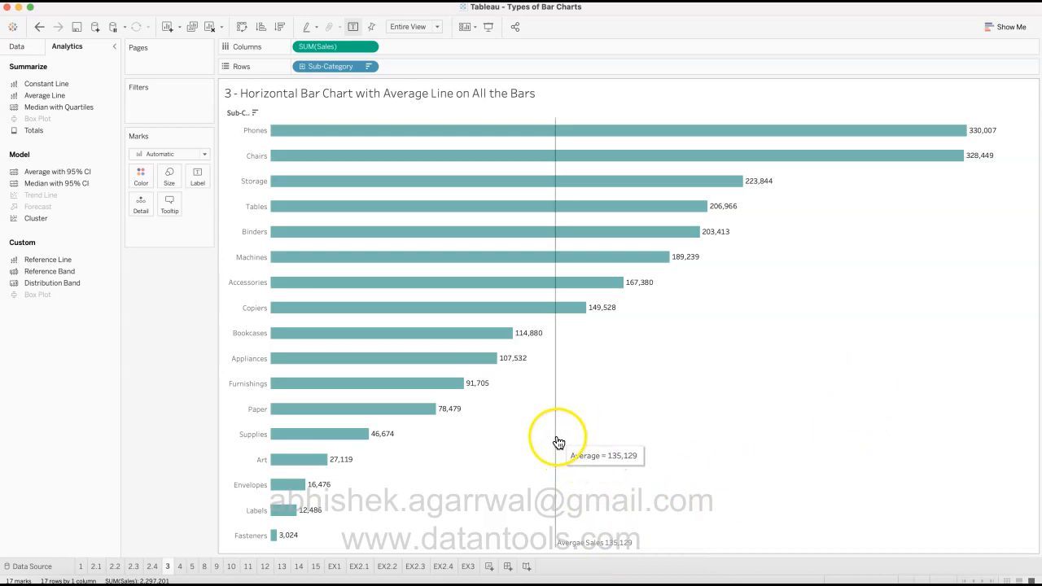
{"action": "left_click", "coordinate": [471, 567]}
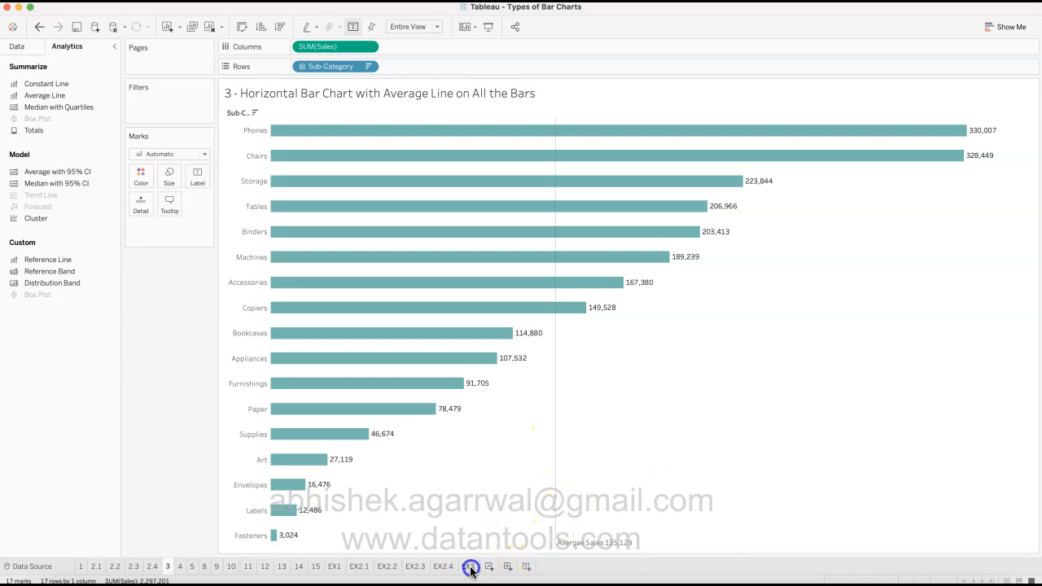
{"action": "mouse_move", "coordinate": [558, 388]}
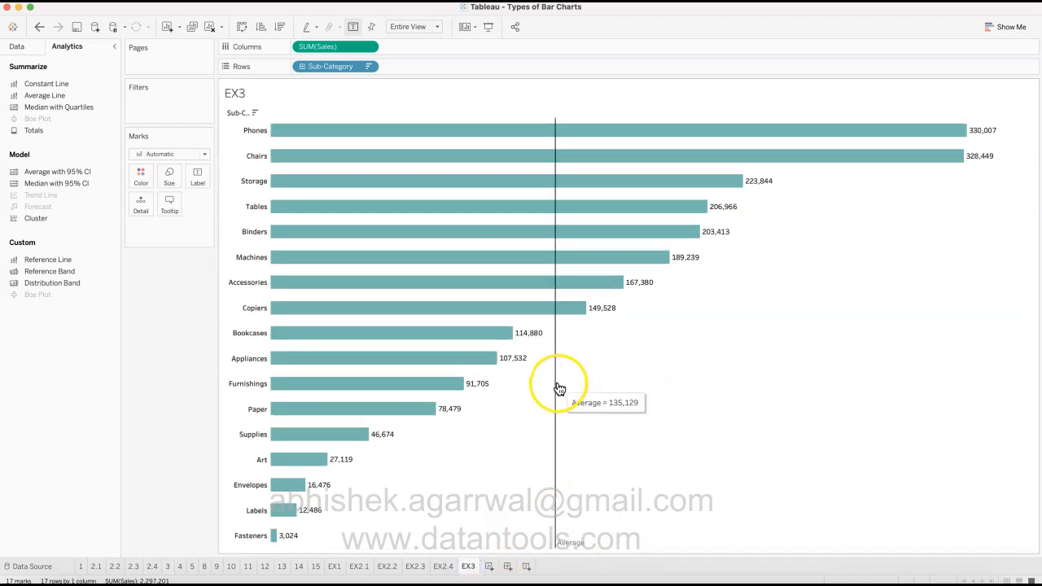
Step: Give the EX3 average line a custom label reading "Average Sales - <Value>"
{"action": "right_click", "coordinate": [575, 551]}
{"action": "left_click", "coordinate": [586, 553]}
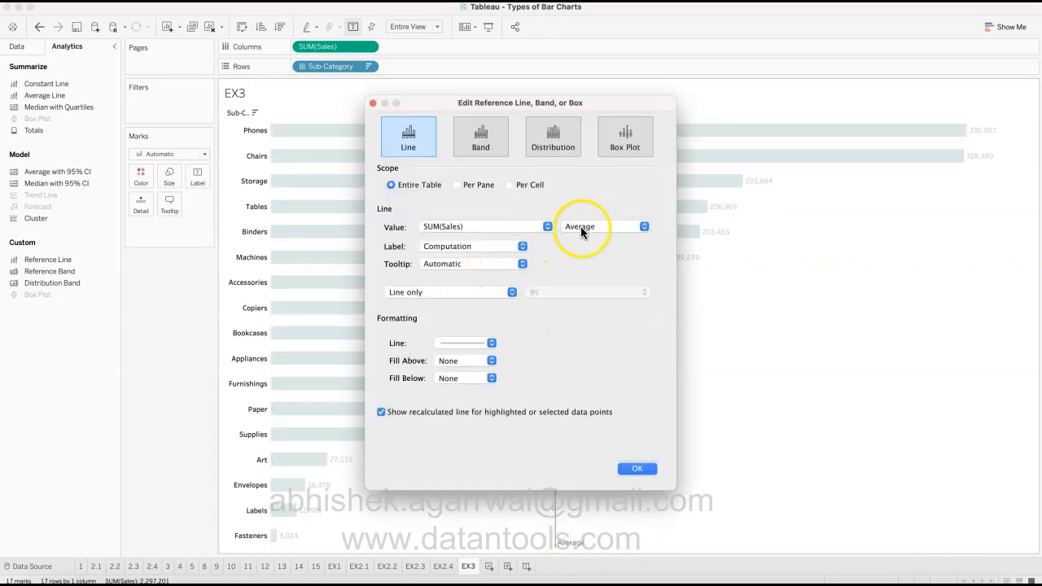
{"action": "left_click", "coordinate": [483, 246]}
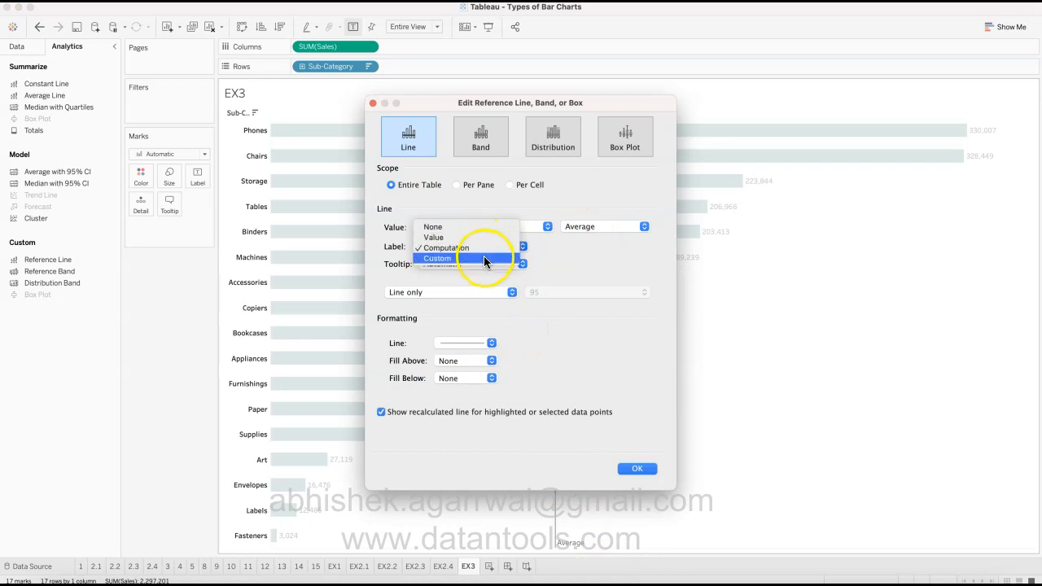
{"action": "left_click", "coordinate": [483, 258]}
{"action": "left_click", "coordinate": [542, 251]}
{"action": "type", "text": "A"}
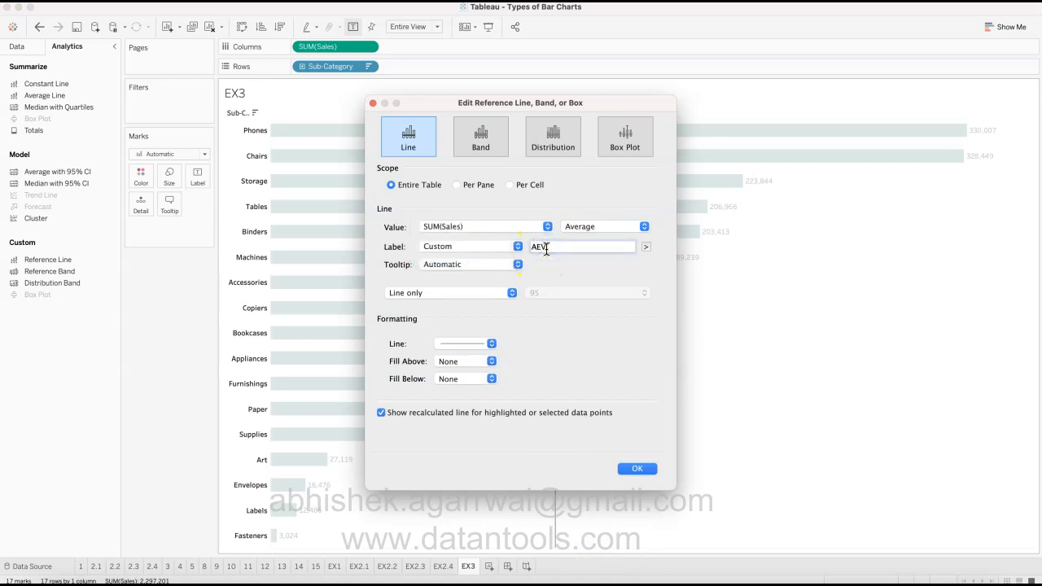
{"action": "type", "text": "verage Sales -"}
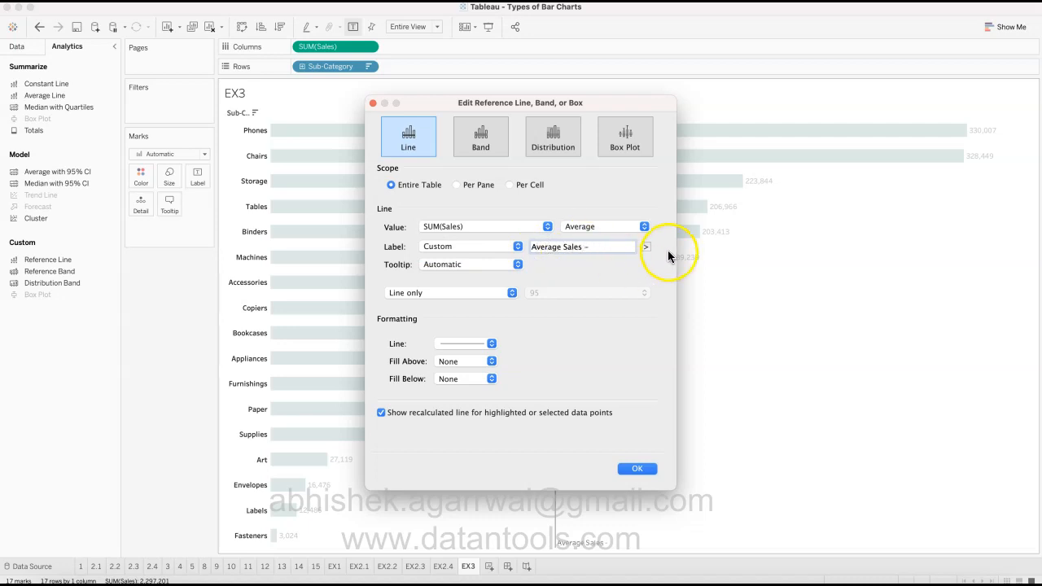
{"action": "left_click", "coordinate": [646, 246]}
{"action": "left_click", "coordinate": [662, 290]}
Step: Format the EX3 average line as a dotted grey line of the thinnest weight and apply the reference line changes
{"action": "left_click", "coordinate": [473, 344]}
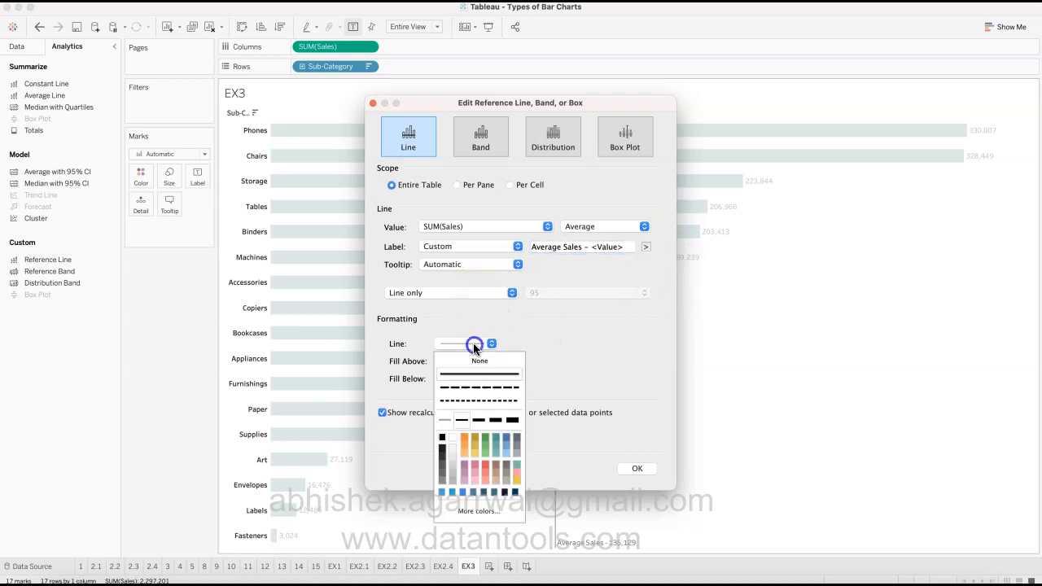
{"action": "left_click", "coordinate": [479, 404]}
{"action": "left_click", "coordinate": [445, 420]}
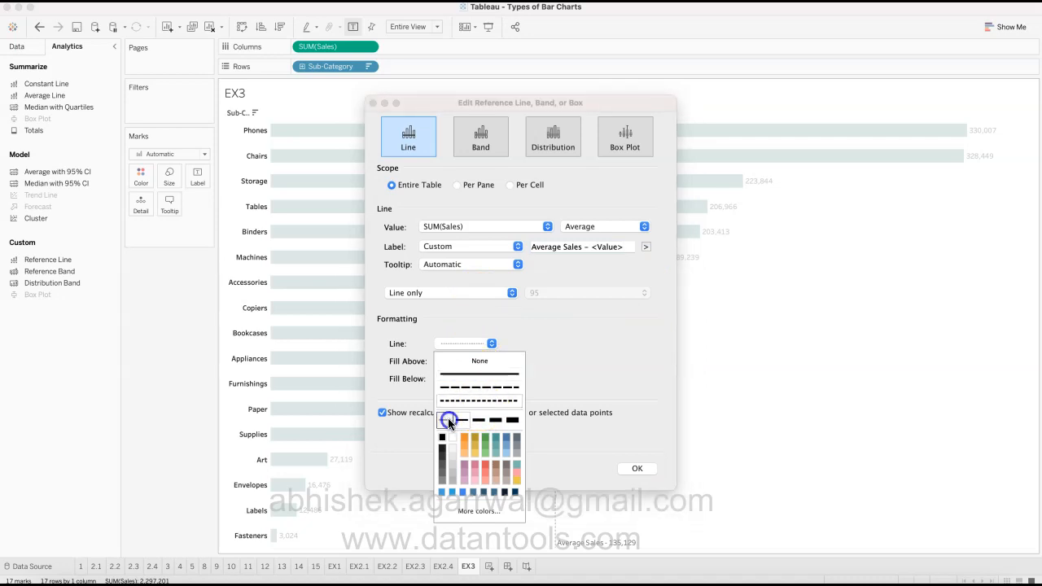
{"action": "left_click", "coordinate": [441, 480]}
{"action": "left_click", "coordinate": [588, 444]}
{"action": "left_click", "coordinate": [632, 469]}
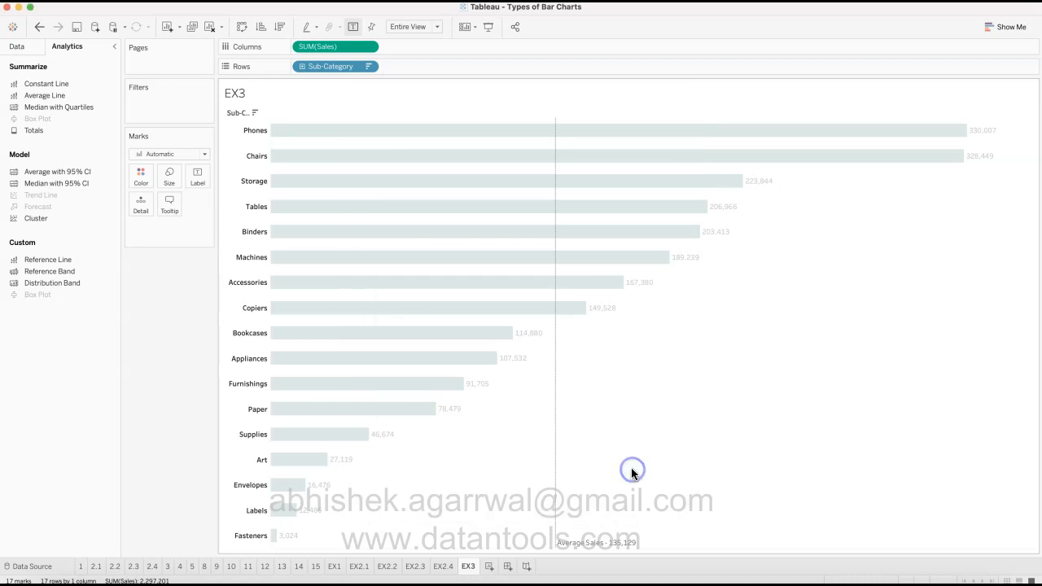
{"action": "mouse_move", "coordinate": [561, 464]}
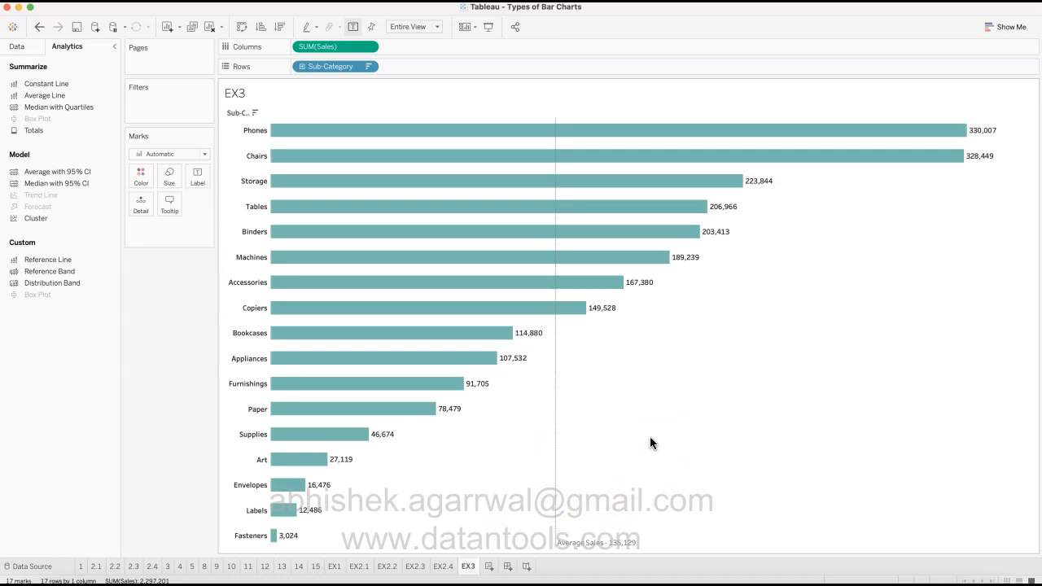
{"action": "mouse_move", "coordinate": [578, 551]}
{"action": "mouse_move", "coordinate": [585, 548]}
Step: After consulting reference sheet 4, duplicate sheet EX2.1, place the copy after EX3 and name it EX4
{"action": "left_click", "coordinate": [180, 565]}
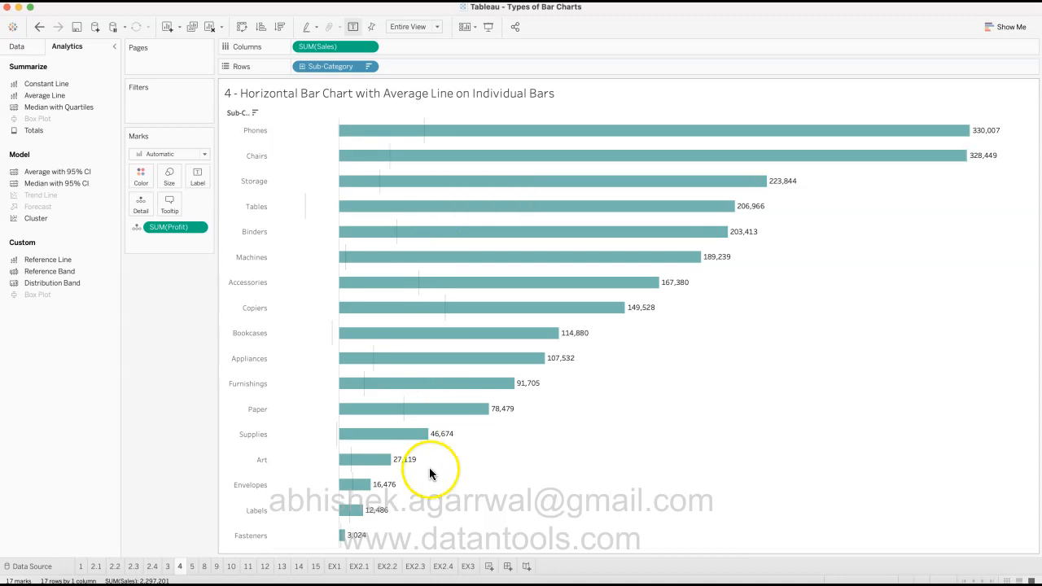
{"action": "left_click", "coordinate": [370, 573]}
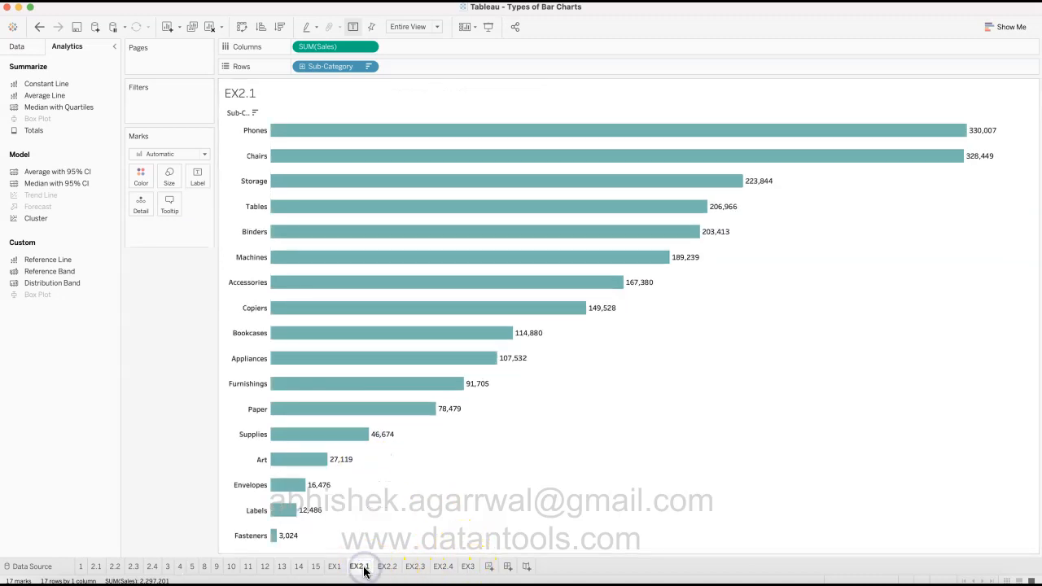
{"action": "right_click", "coordinate": [363, 571]}
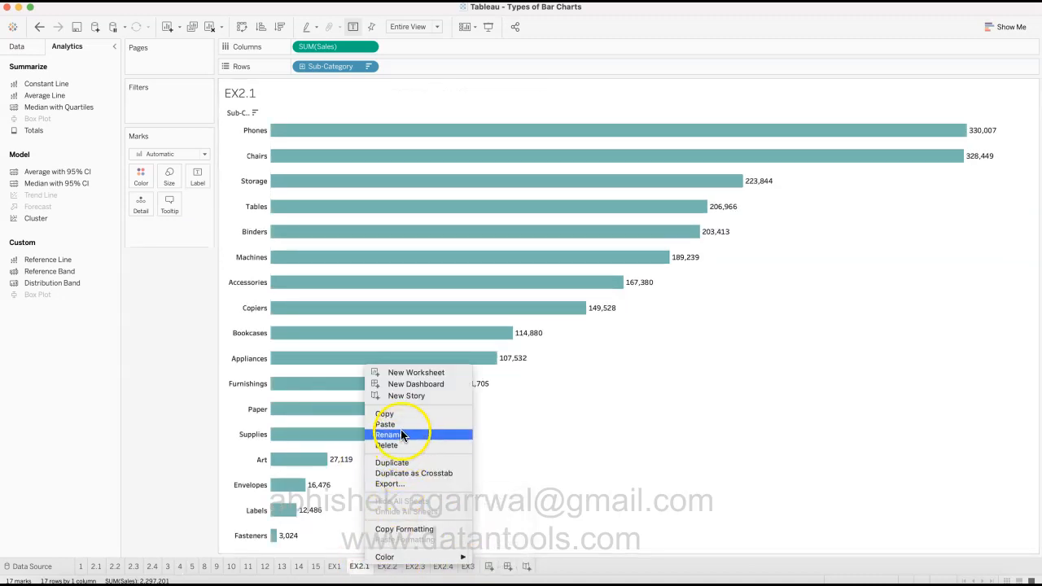
{"action": "left_click", "coordinate": [415, 463]}
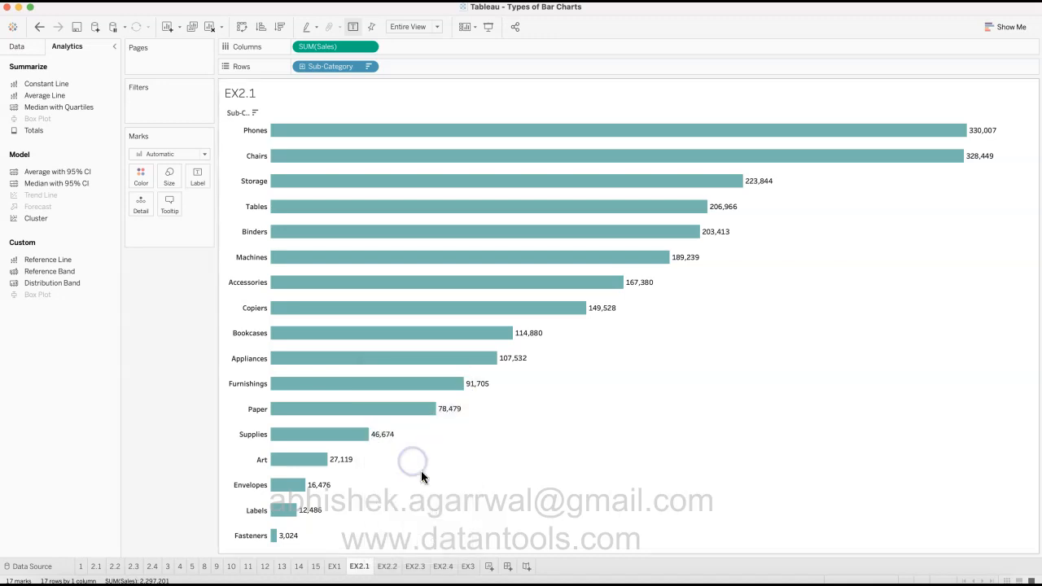
{"action": "left_click_drag", "start_coordinate": [405, 569], "coordinate": [512, 567]}
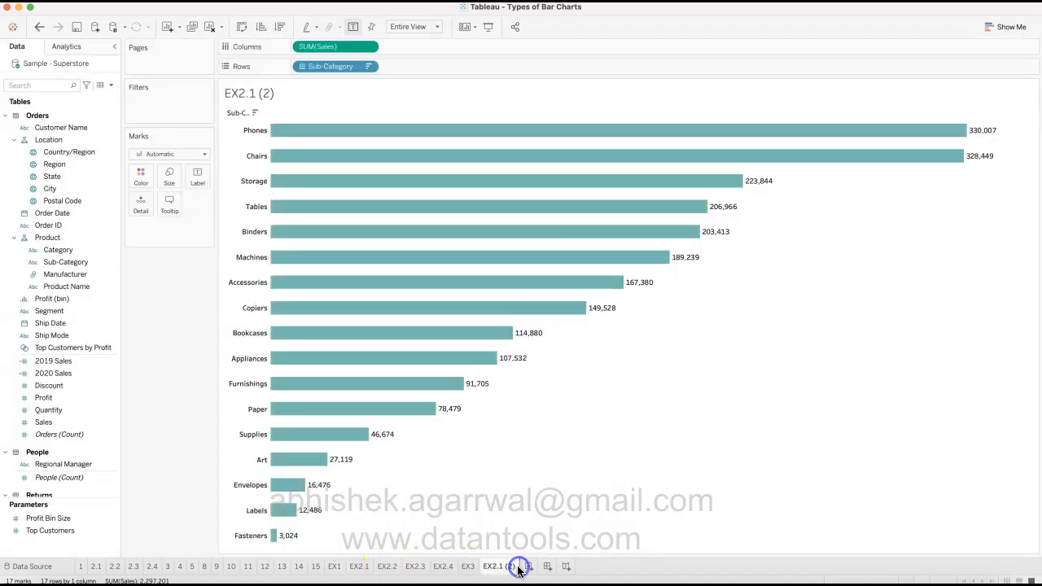
{"action": "key", "text": "Right"}
{"action": "key", "text": "BackSpace"}
{"action": "key", "text": "BackSpace"}
{"action": "key", "text": "BackSpace"}
{"action": "key", "text": "BackSpace"}
{"action": "key", "text": "BackSpace"}
{"action": "key", "text": "BackSpace"}
{"action": "key", "text": "Return"}
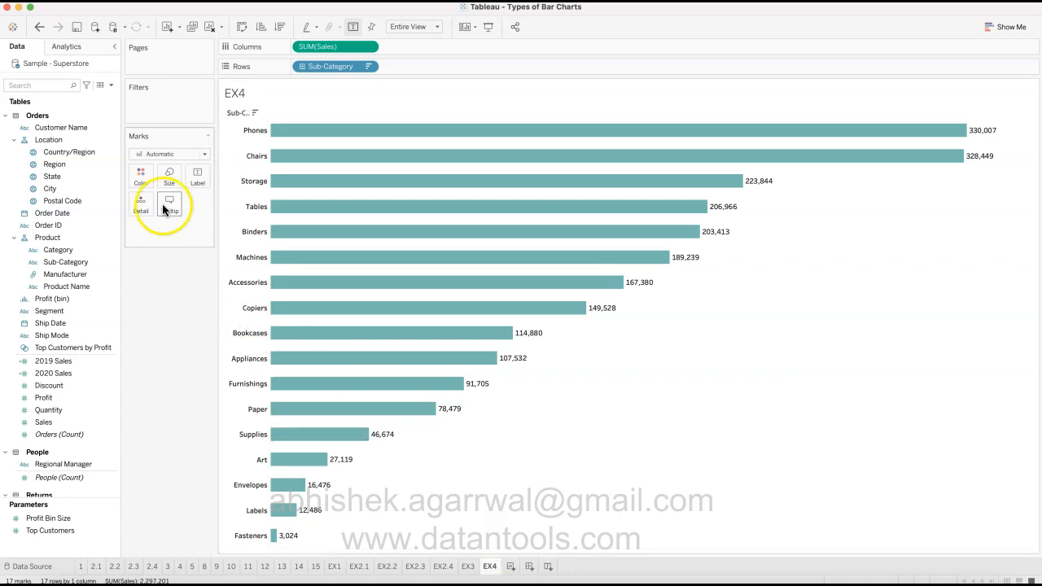
Step: Add an average line per cell to the EX4 chart so that every sub-category bar gets its own line
{"action": "left_click", "coordinate": [78, 48]}
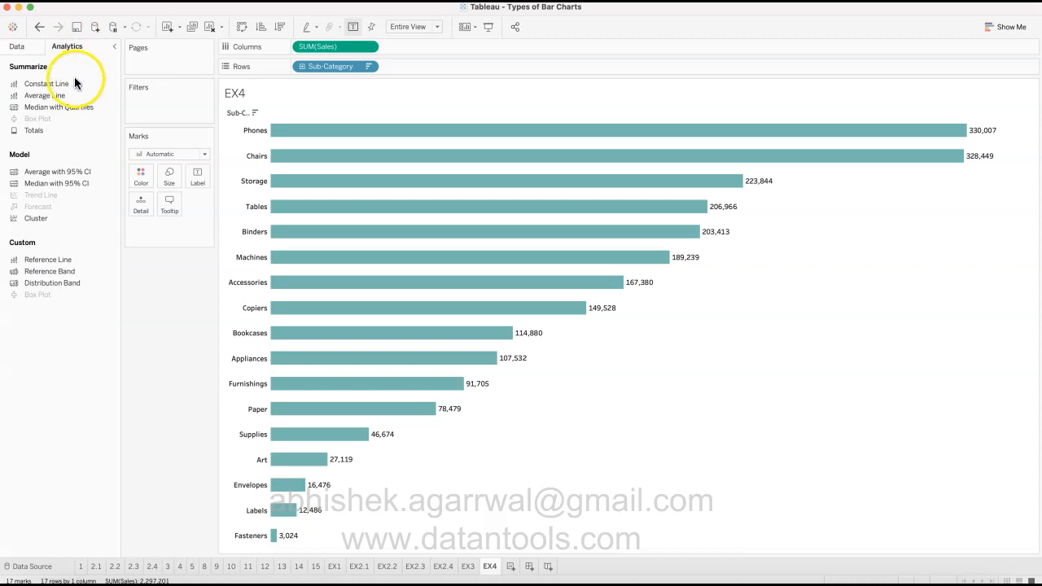
{"action": "left_click_drag", "start_coordinate": [73, 93], "coordinate": [406, 130]}
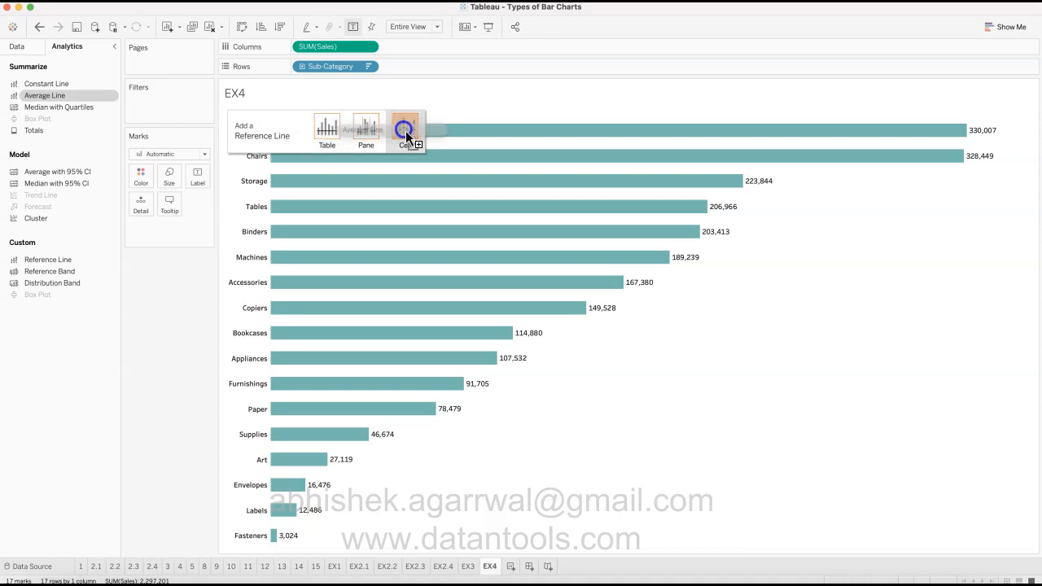
{"action": "left_click_drag", "start_coordinate": [405, 130], "coordinate": [405, 130]}
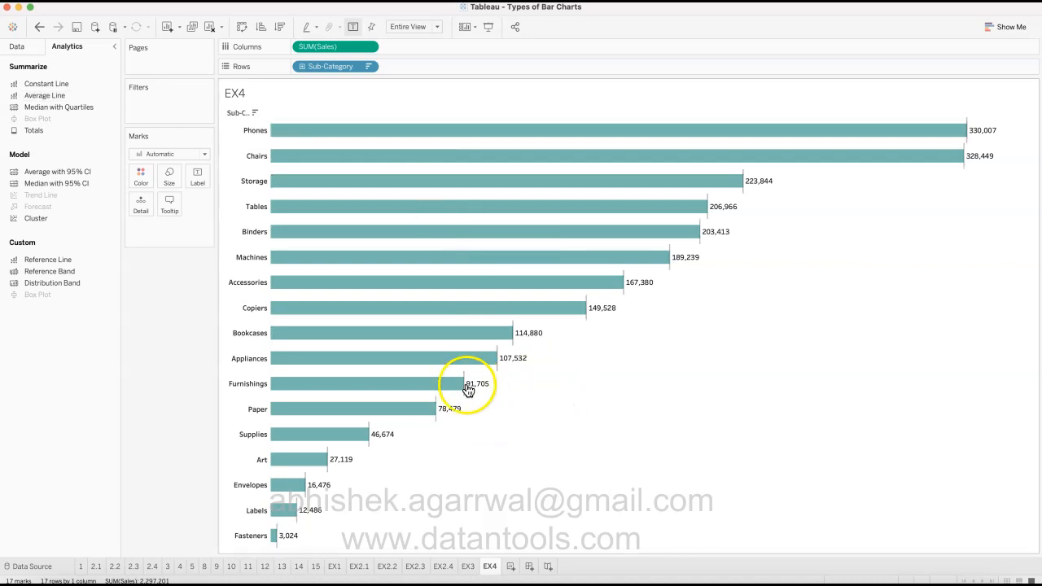
{"action": "mouse_move", "coordinate": [437, 424]}
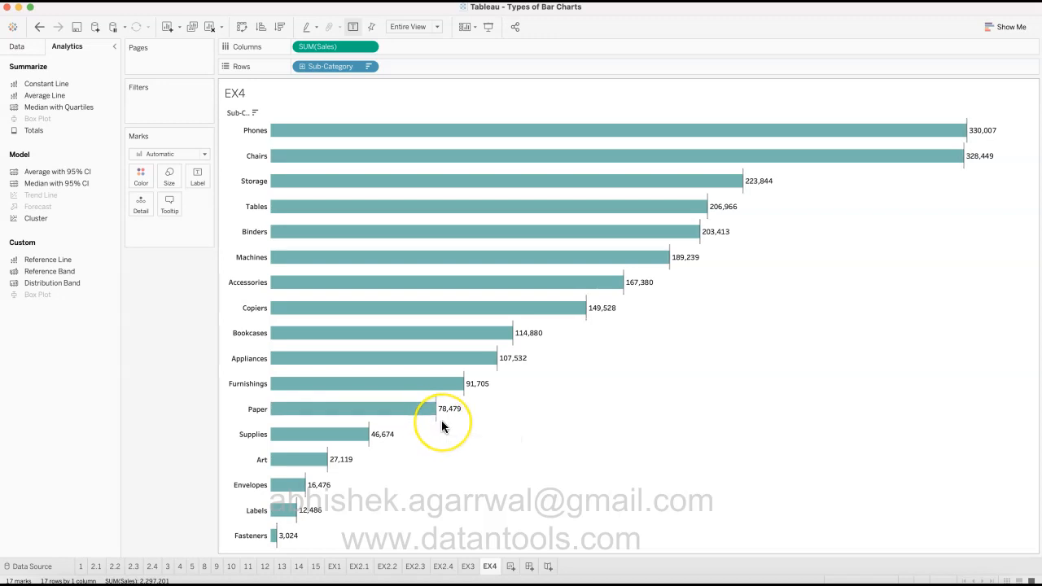
{"action": "left_click", "coordinate": [441, 420]}
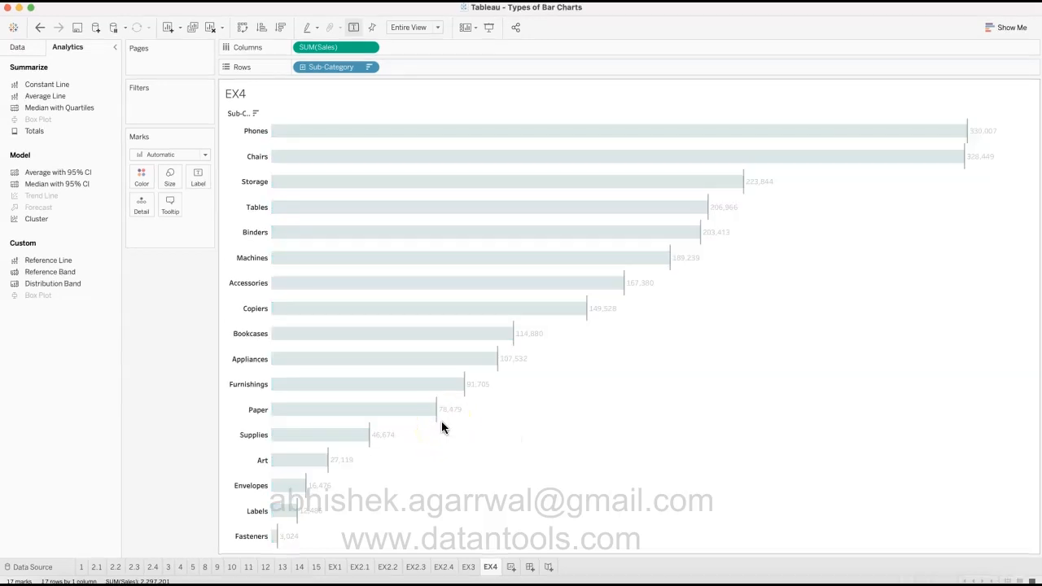
{"action": "left_click", "coordinate": [468, 435]}
{"action": "mouse_move", "coordinate": [440, 428]}
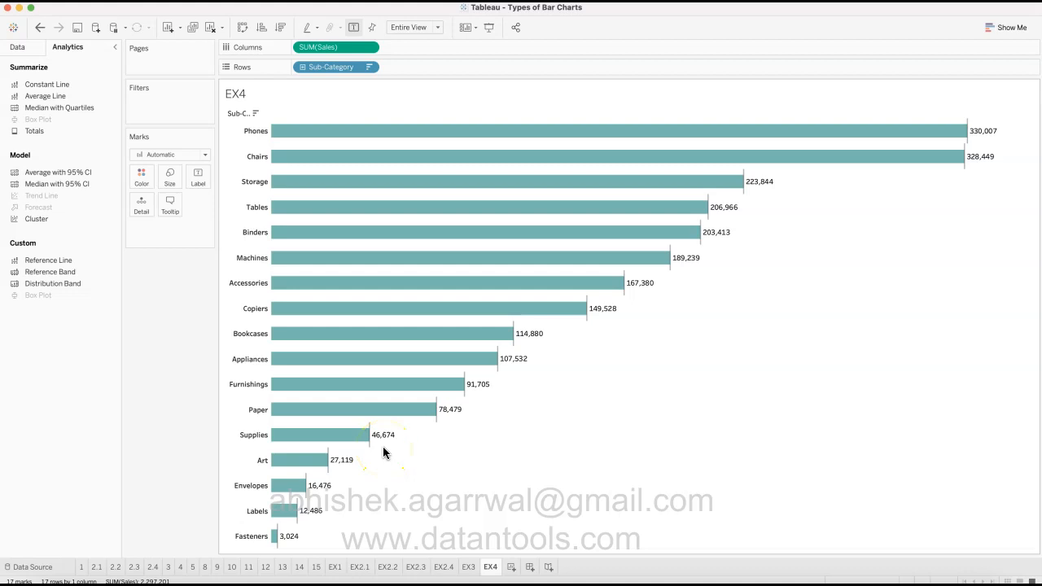
{"action": "mouse_move", "coordinate": [441, 360]}
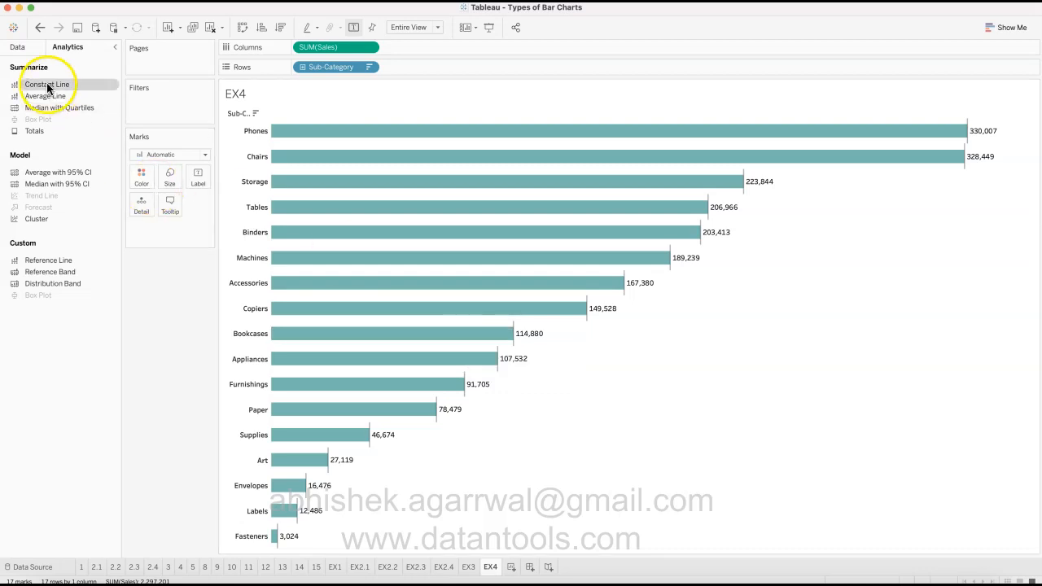
Step: Add Profit to the EX4 marks as a detail field
{"action": "left_click", "coordinate": [32, 51]}
{"action": "left_click", "coordinate": [104, 386]}
{"action": "left_click", "coordinate": [80, 398]}
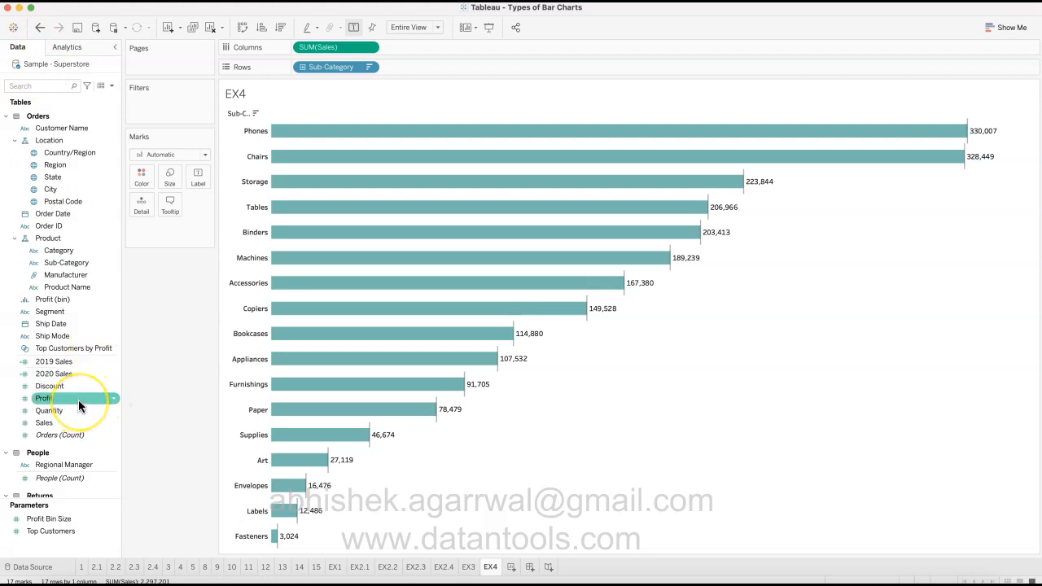
{"action": "left_click_drag", "start_coordinate": [79, 399], "coordinate": [138, 208]}
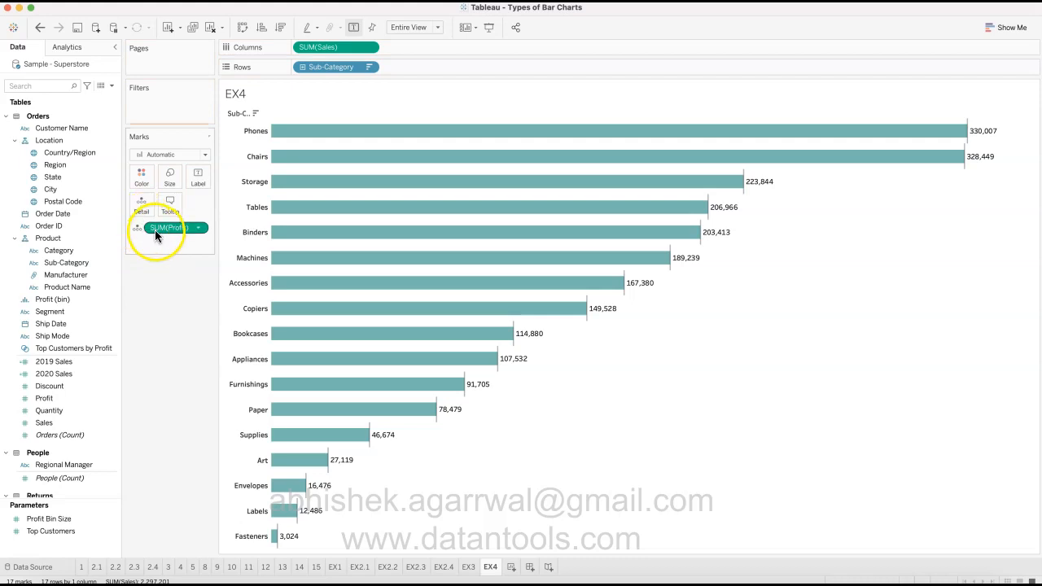
Step: Change the value of the per-cell average line on EX4 to SUM(Profit)
{"action": "right_click", "coordinate": [437, 425]}
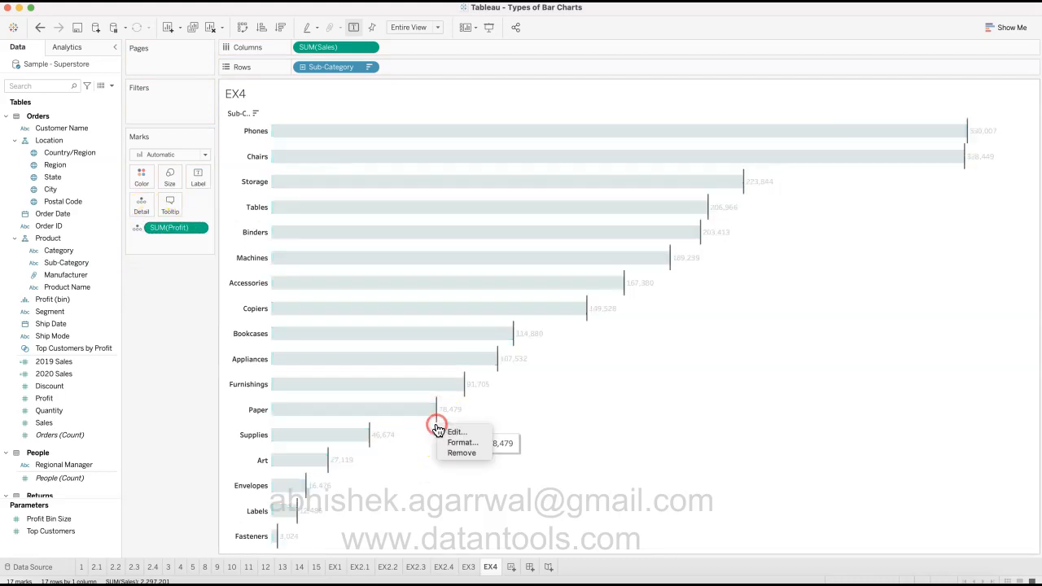
{"action": "left_click", "coordinate": [446, 431]}
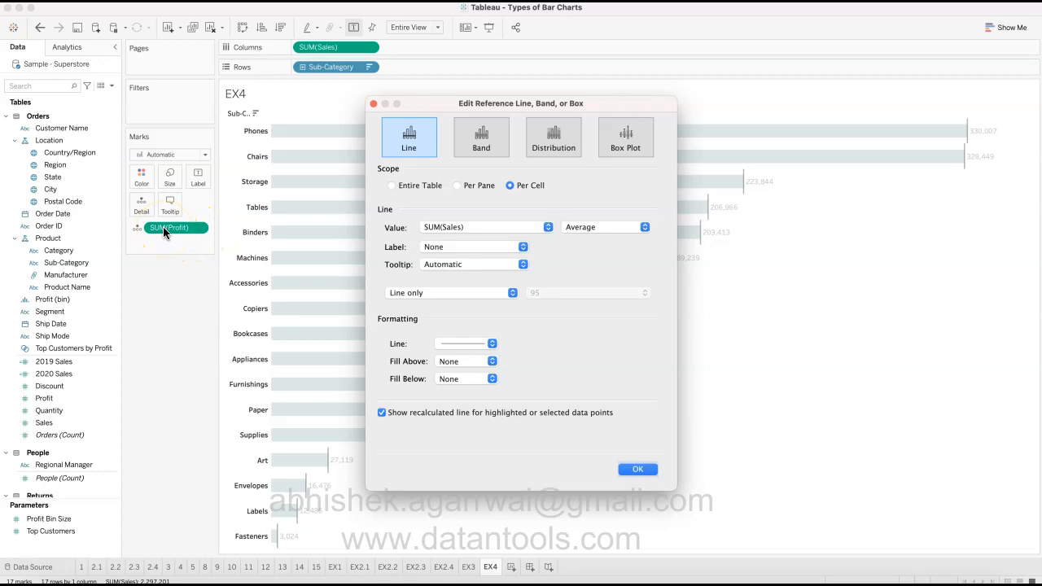
{"action": "left_click", "coordinate": [460, 227]}
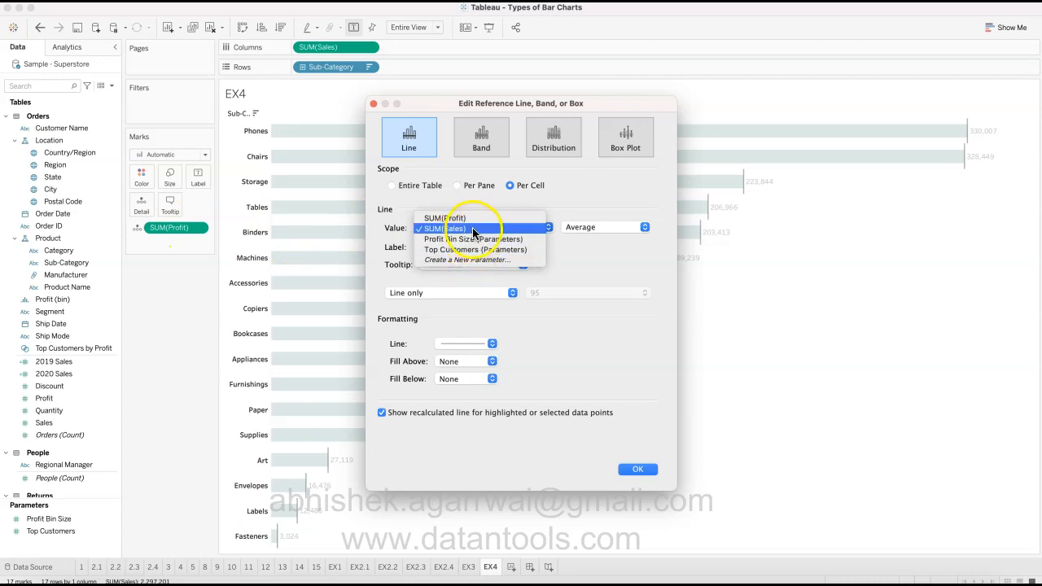
{"action": "left_click", "coordinate": [476, 218]}
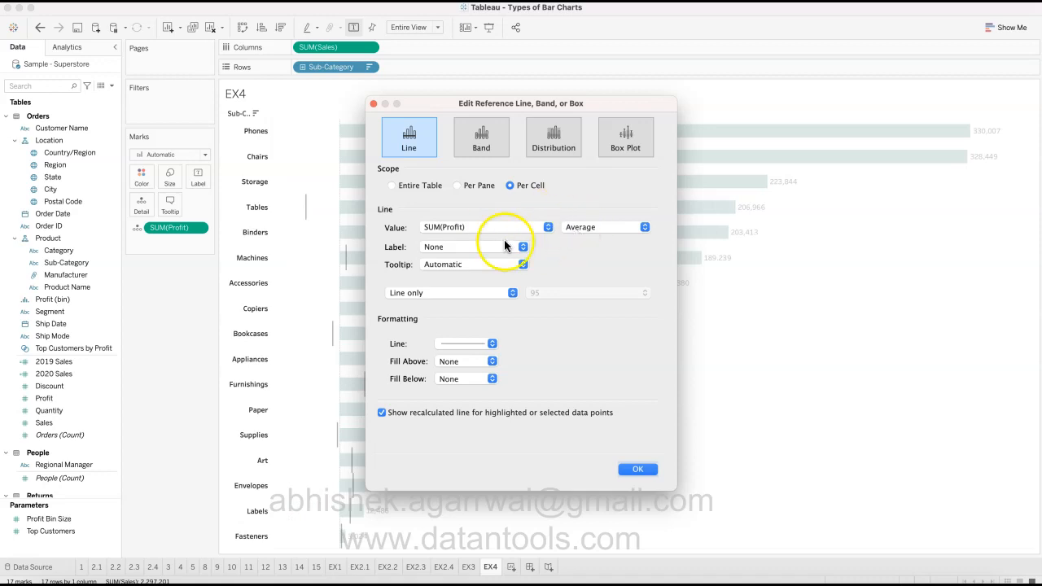
{"action": "left_click", "coordinate": [631, 469]}
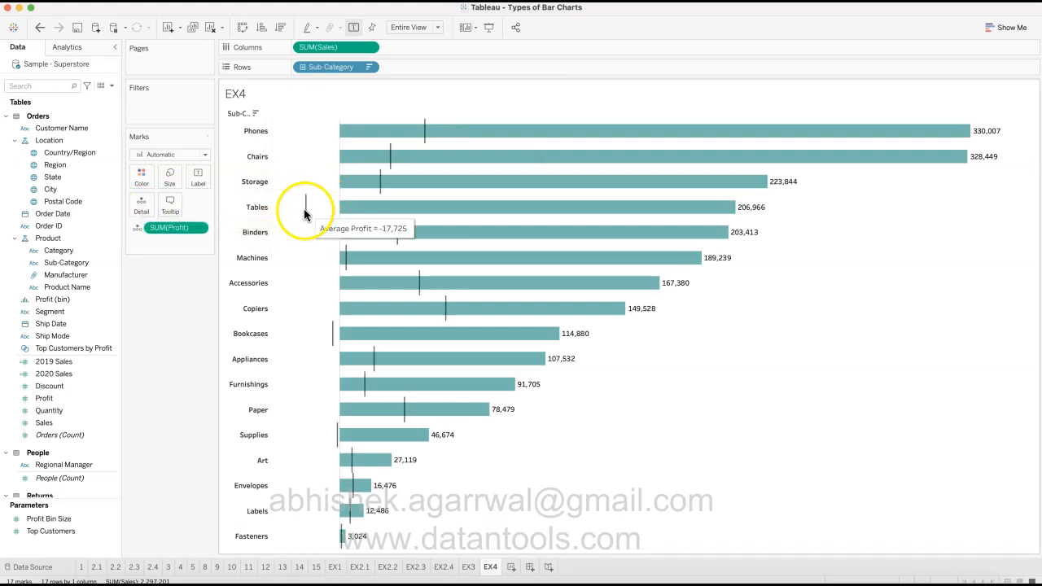
Step: Inspect the average profit line on the Tables bar and the values available for this reference line
{"action": "mouse_move", "coordinate": [306, 216]}
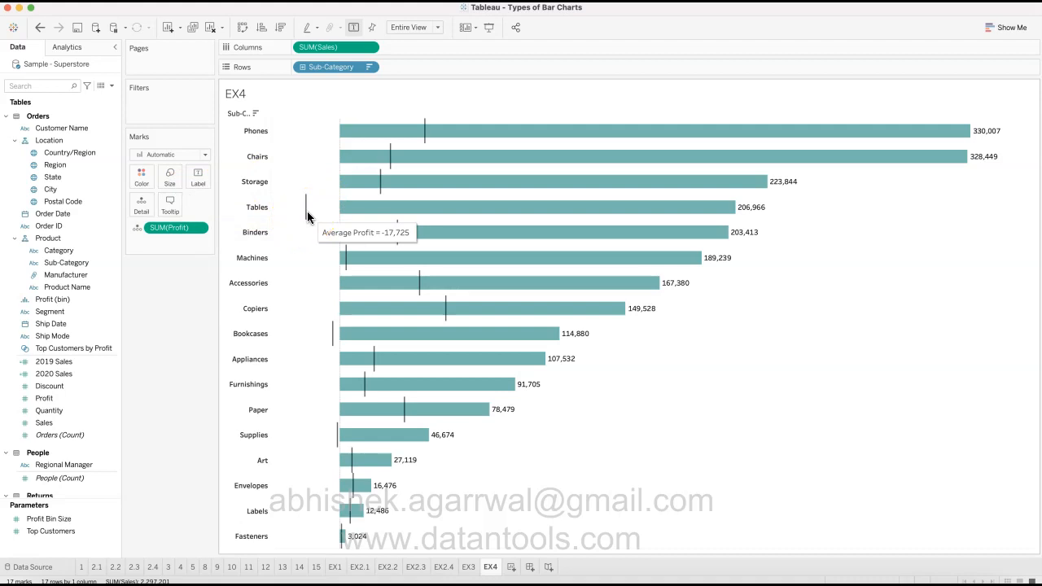
{"action": "right_click", "coordinate": [306, 215]}
{"action": "left_click", "coordinate": [330, 216]}
{"action": "left_click", "coordinate": [455, 228]}
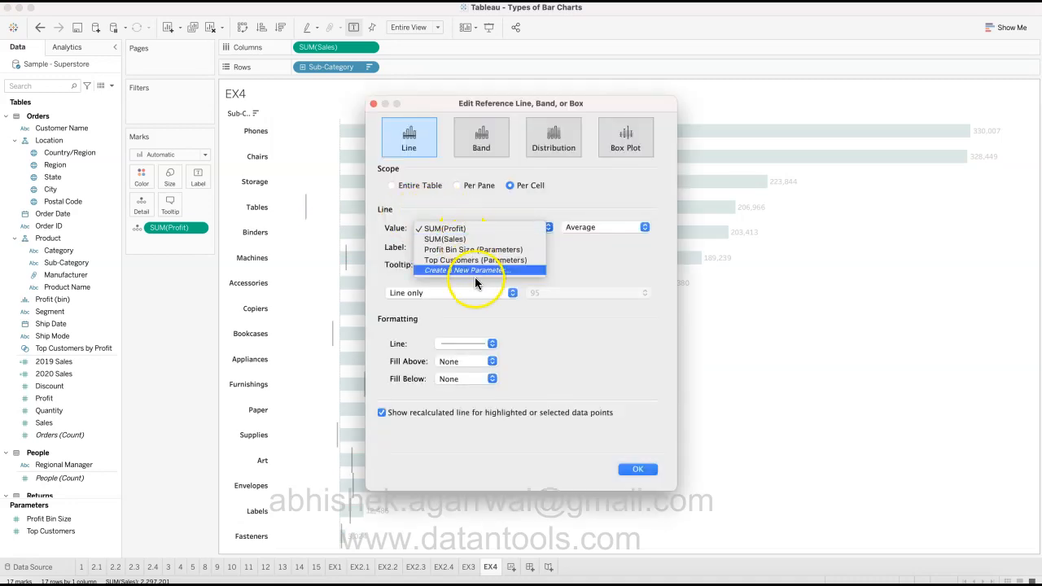
{"action": "left_click", "coordinate": [635, 468]}
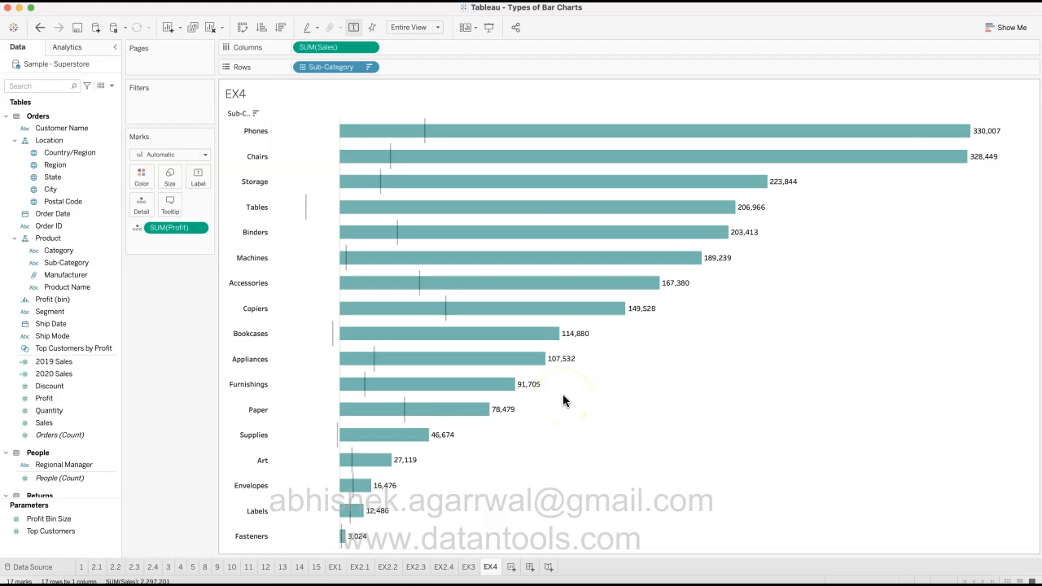
Step: Compare the per-segment average lines on reference sheet 5 with the average lines on EX3 and EX4
{"action": "left_click", "coordinate": [193, 567]}
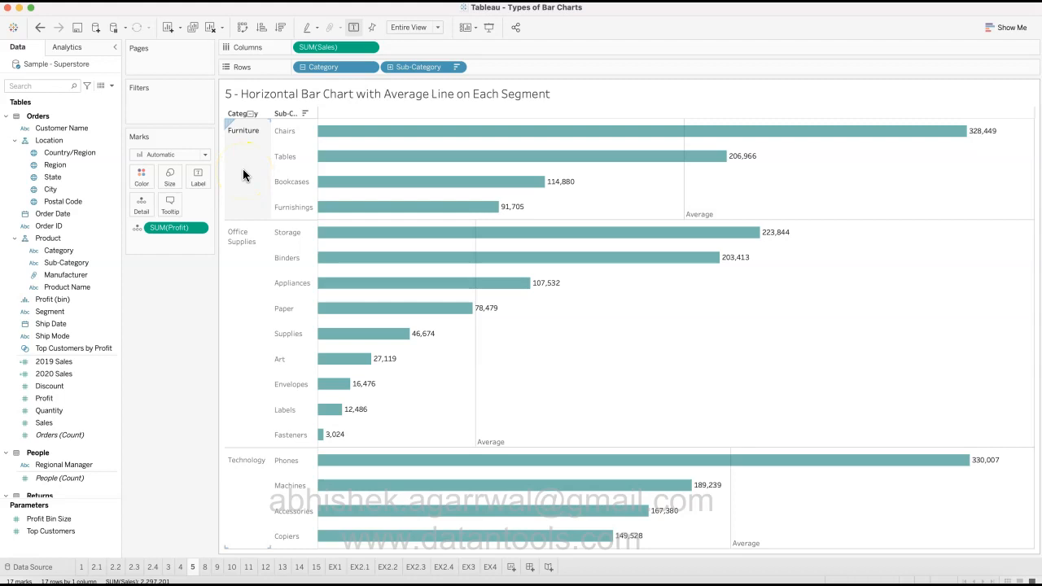
{"action": "left_click", "coordinate": [469, 567]}
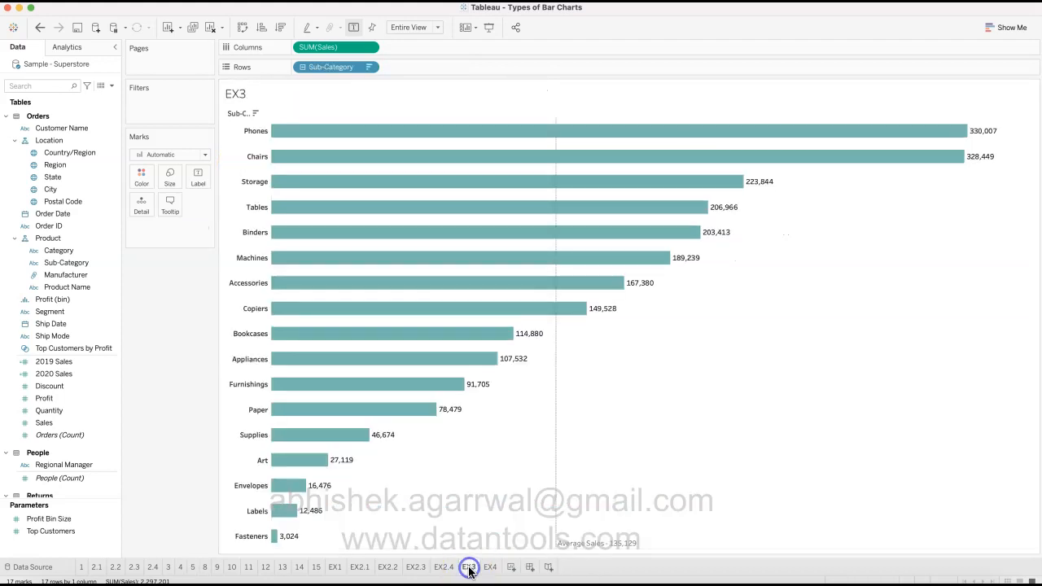
{"action": "mouse_move", "coordinate": [553, 449]}
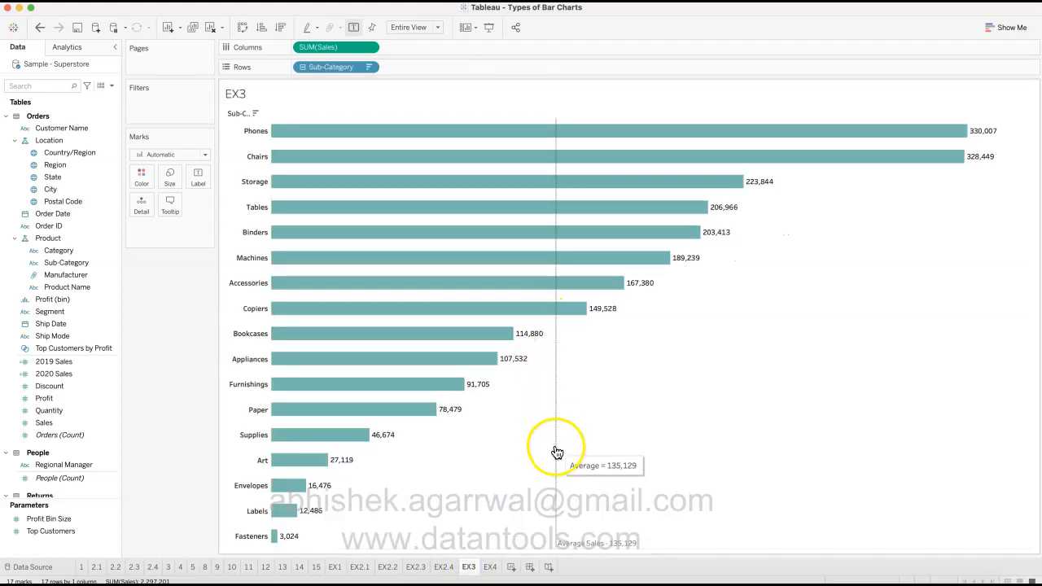
{"action": "left_click", "coordinate": [491, 567]}
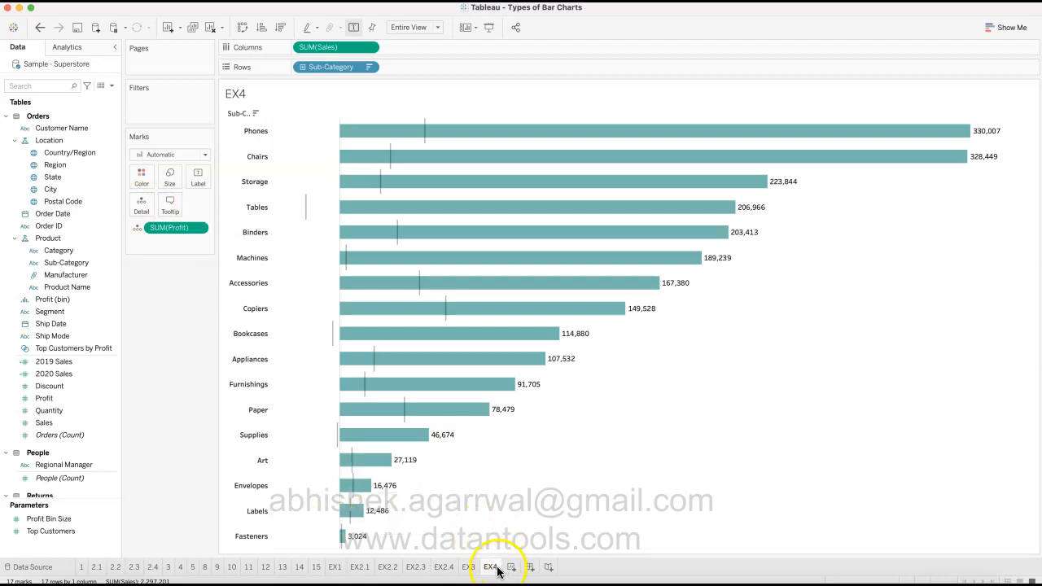
Step: Duplicate worksheet EX3, place the copy after EX4 and rename it EX5
{"action": "left_click", "coordinate": [469, 566]}
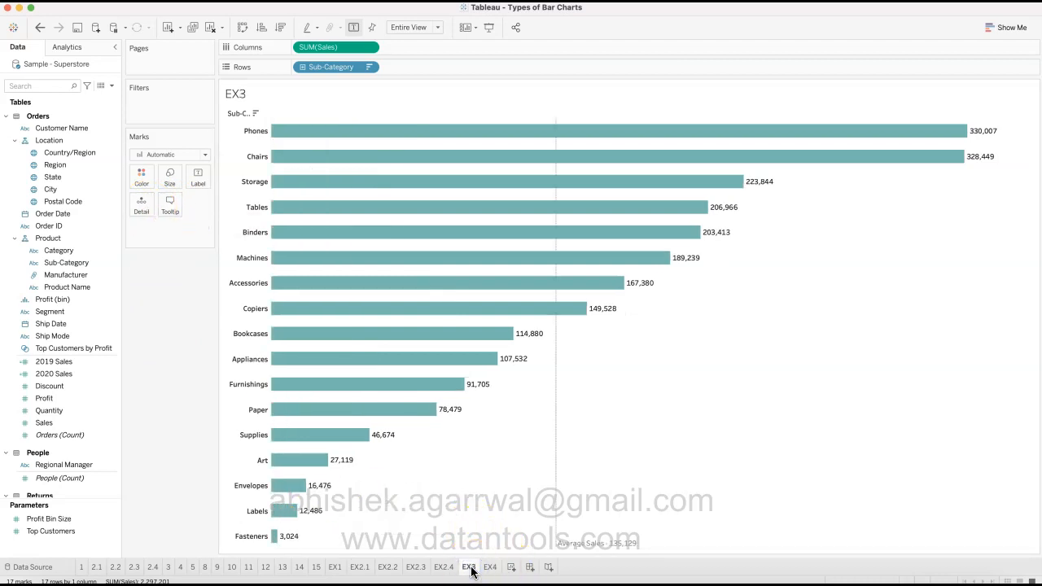
{"action": "right_click", "coordinate": [471, 570]}
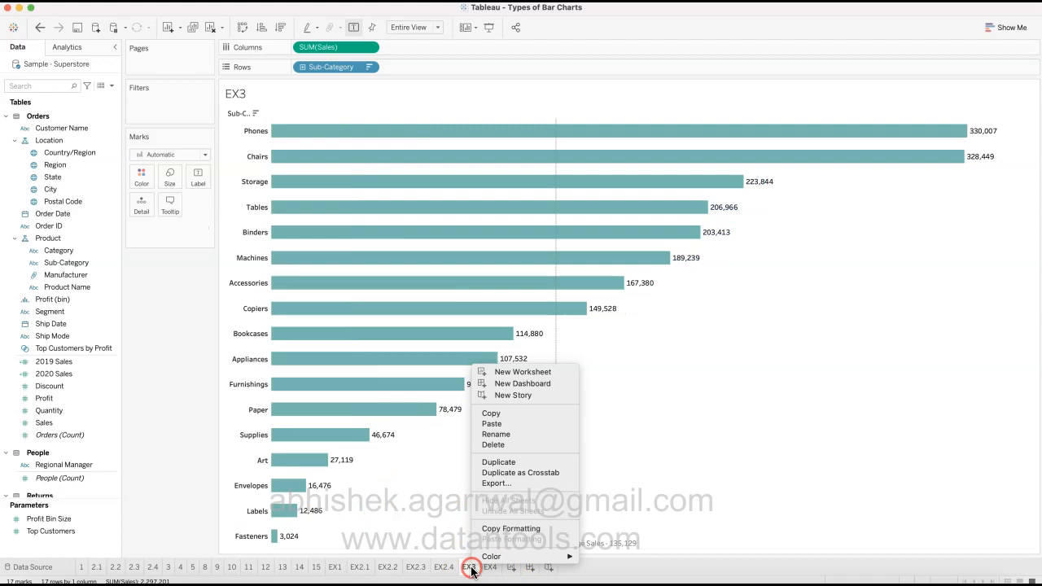
{"action": "left_click", "coordinate": [499, 462]}
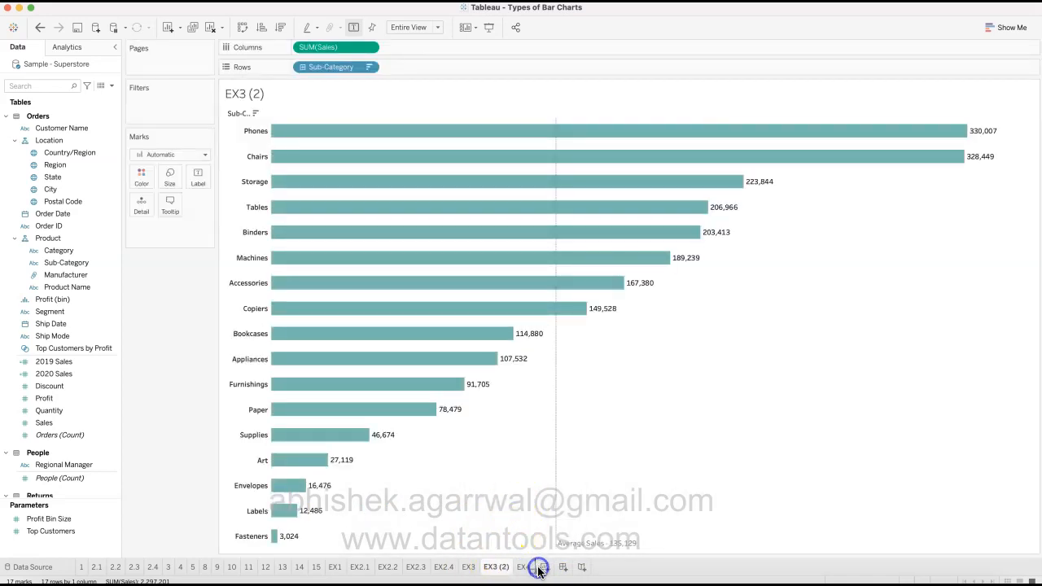
{"action": "left_click_drag", "start_coordinate": [510, 573], "coordinate": [529, 573]}
{"action": "key", "text": "BackSpace"}
{"action": "key", "text": "BackSpace"}
{"action": "key", "text": "BackSpace"}
{"action": "key", "text": "BackSpace"}
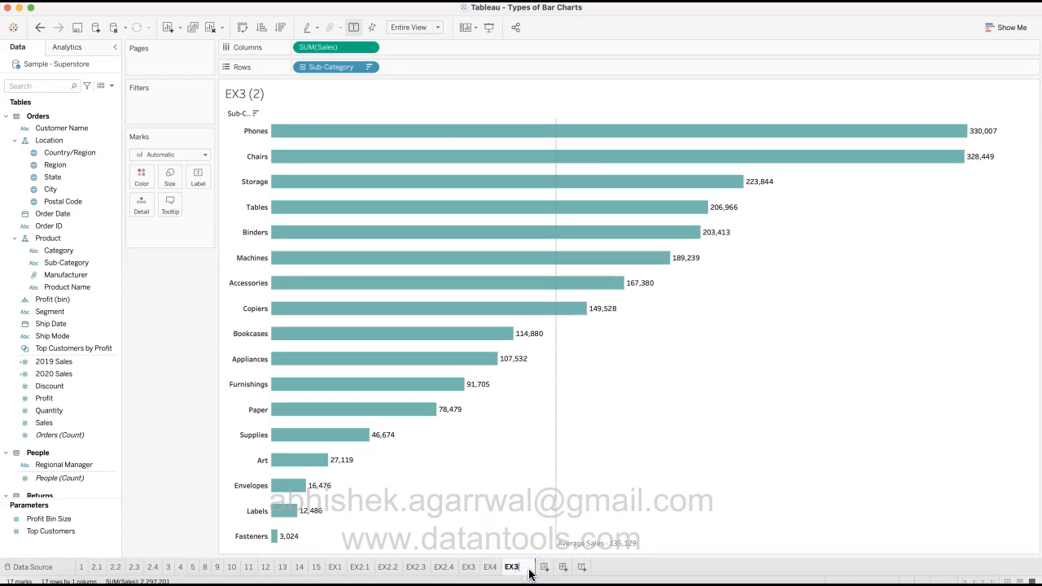
{"action": "type", "text": "5"}
{"action": "key", "text": "Return"}
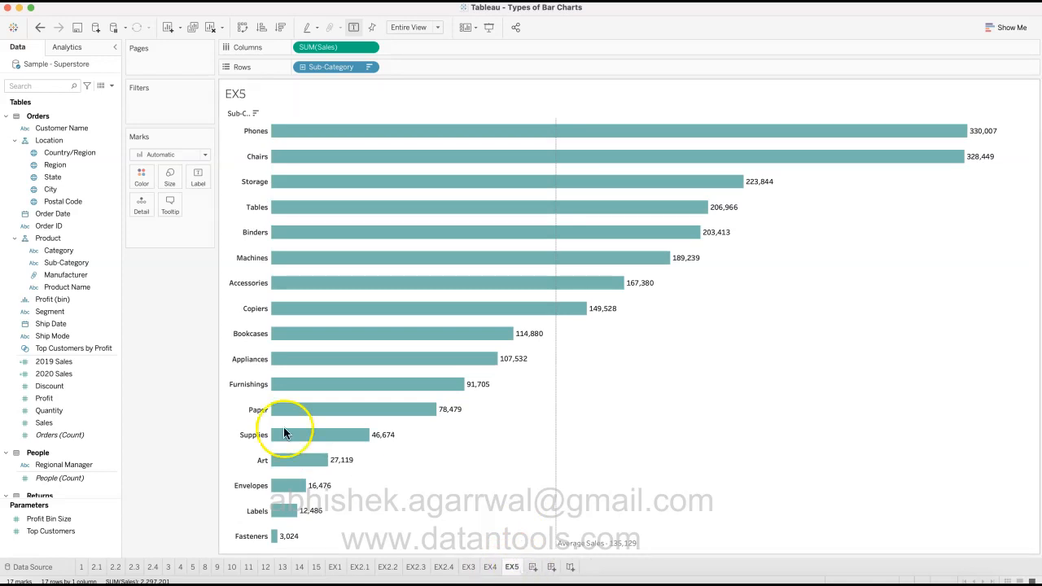
Step: Group the EX5 bars by Category ahead of Sub-Category and change the average sales line's scope to Per Pane
{"action": "left_click_drag", "start_coordinate": [87, 250], "coordinate": [293, 64]}
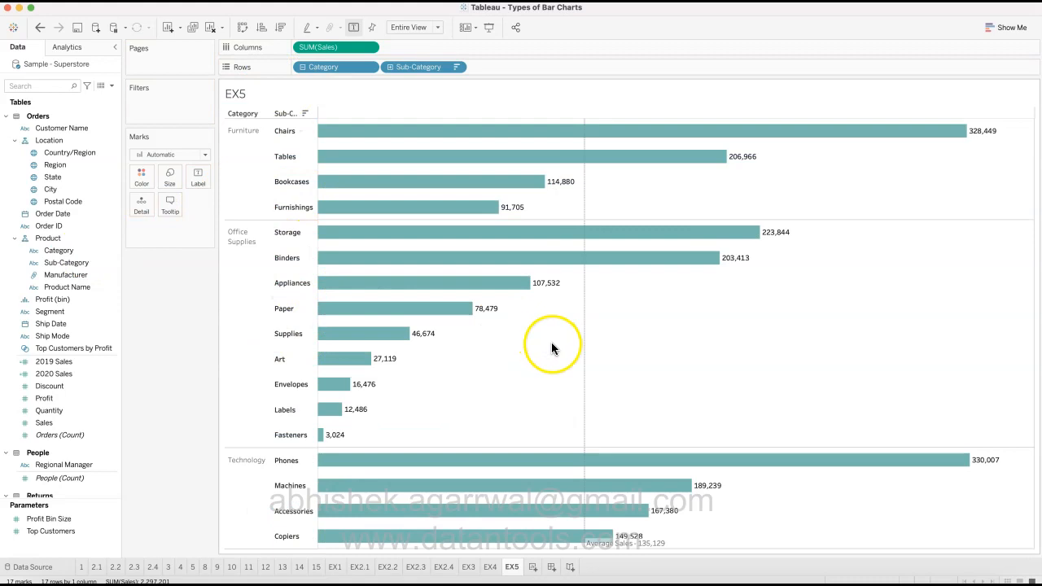
{"action": "left_click", "coordinate": [592, 400]}
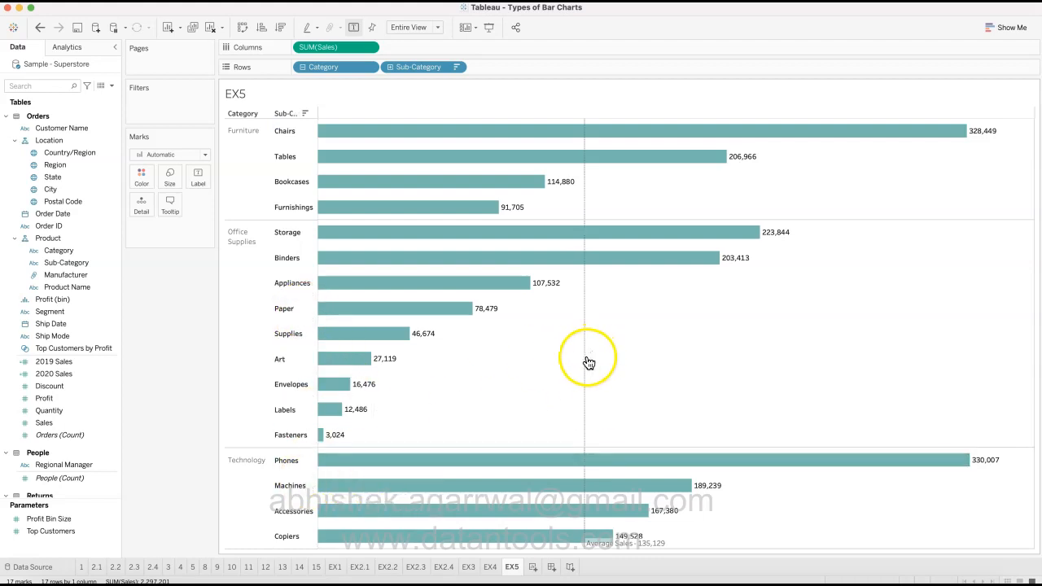
{"action": "right_click", "coordinate": [587, 359]}
{"action": "left_click", "coordinate": [594, 363]}
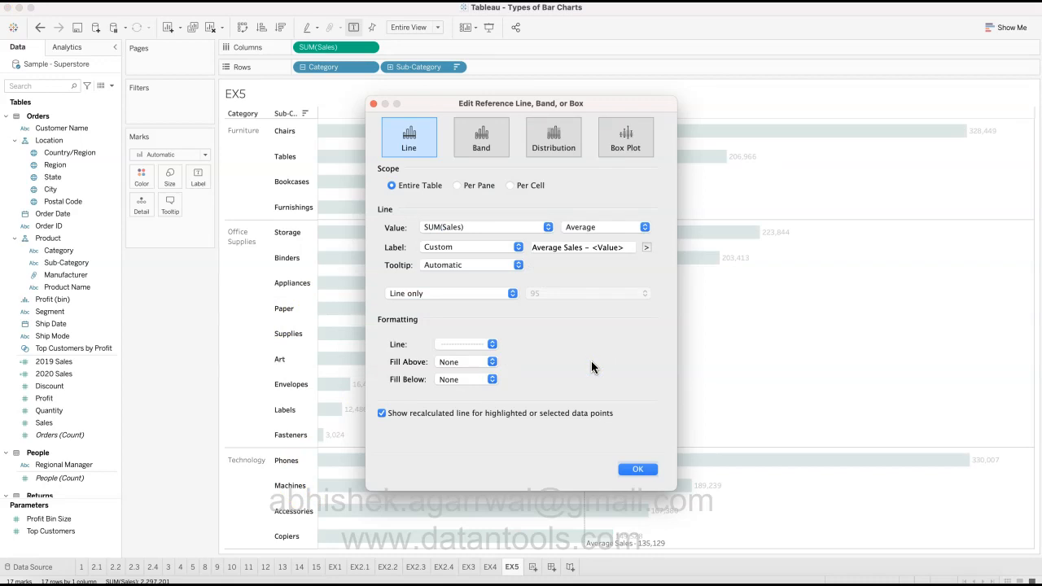
{"action": "left_click", "coordinate": [507, 241]}
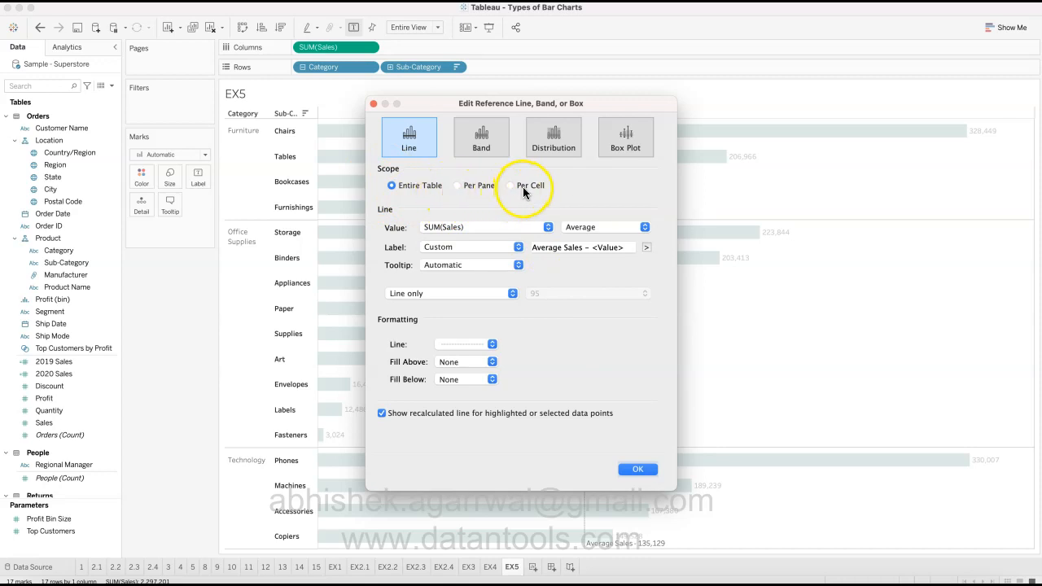
{"action": "left_click", "coordinate": [458, 185]}
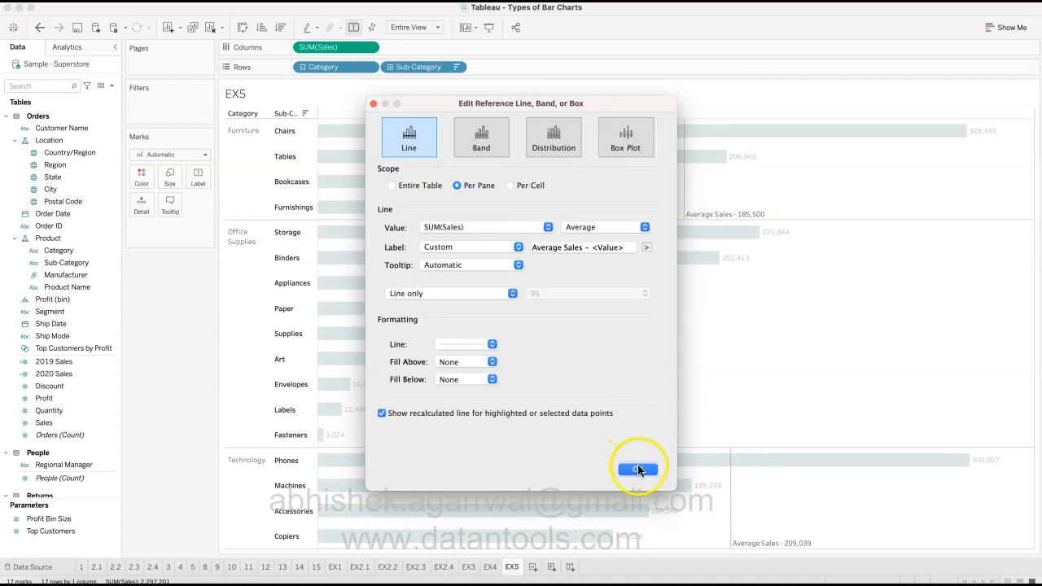
{"action": "left_click", "coordinate": [637, 468]}
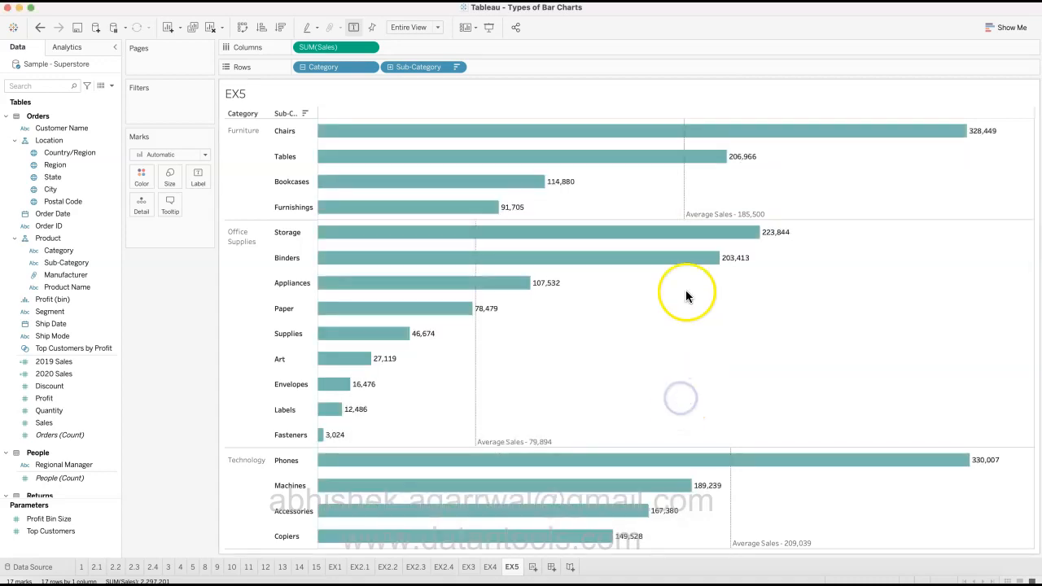
Step: Compare the per-category average lines on EX5 with reference sheet 5 and examine the lollipop chart on sheet 8
{"action": "mouse_move", "coordinate": [689, 200]}
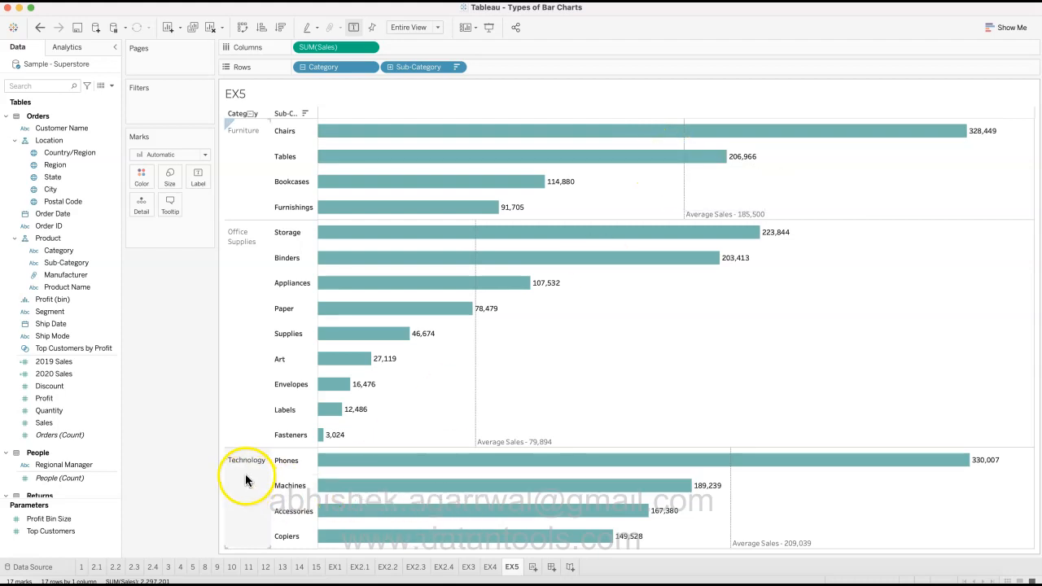
{"action": "mouse_move", "coordinate": [360, 465]}
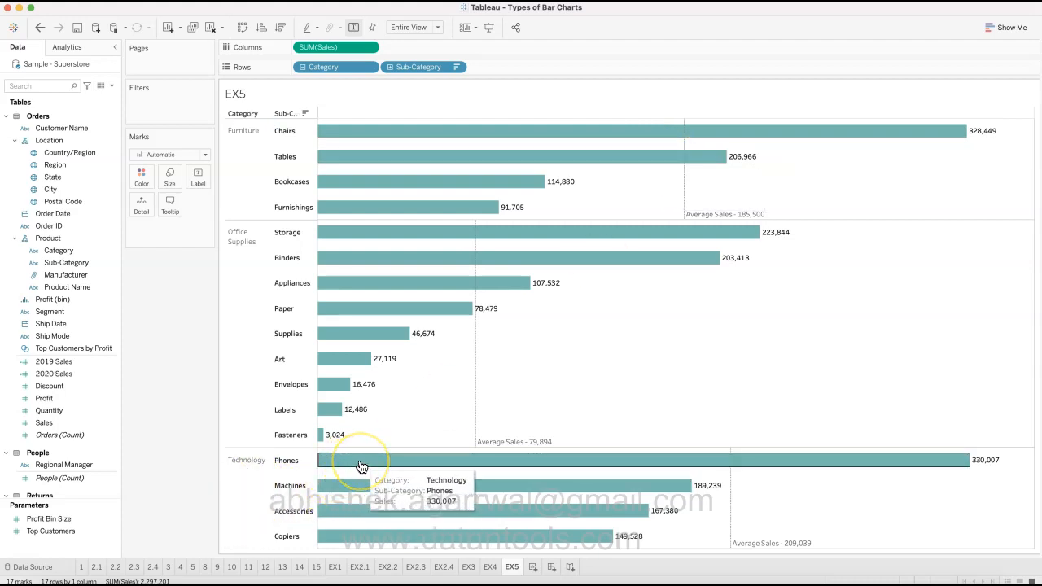
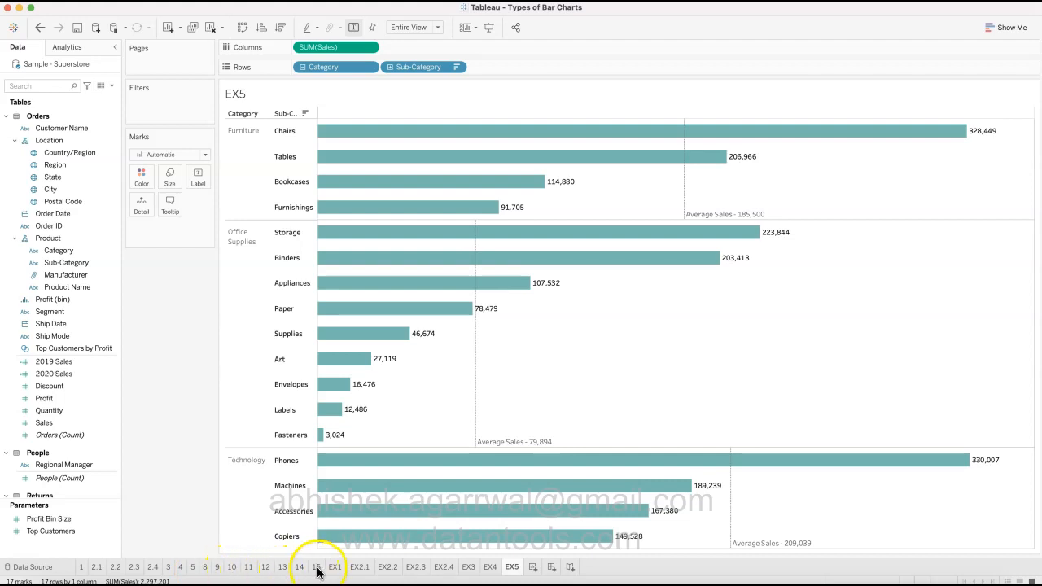
{"action": "left_click", "coordinate": [192, 567]}
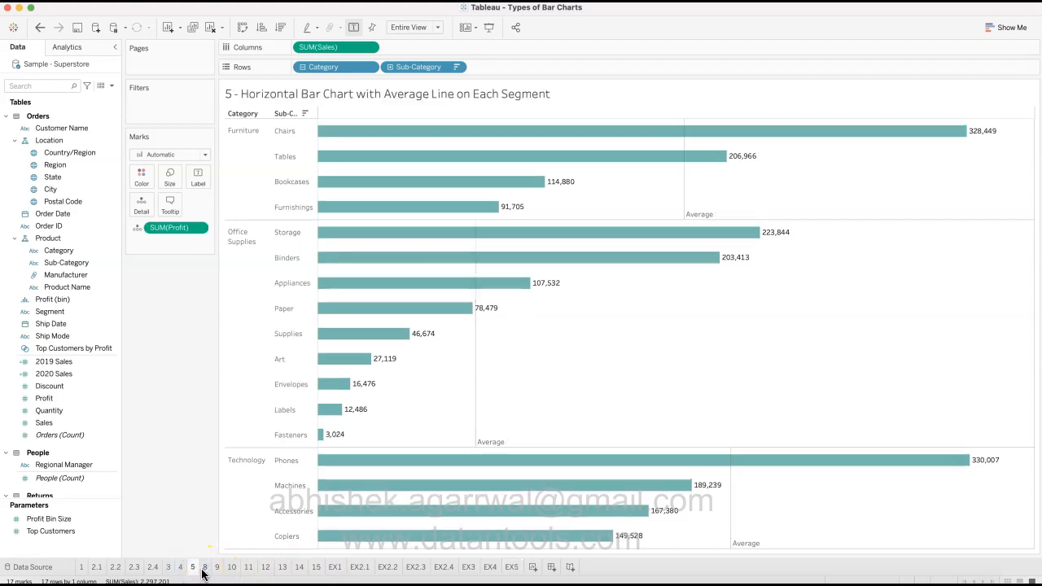
{"action": "left_click", "coordinate": [204, 567]}
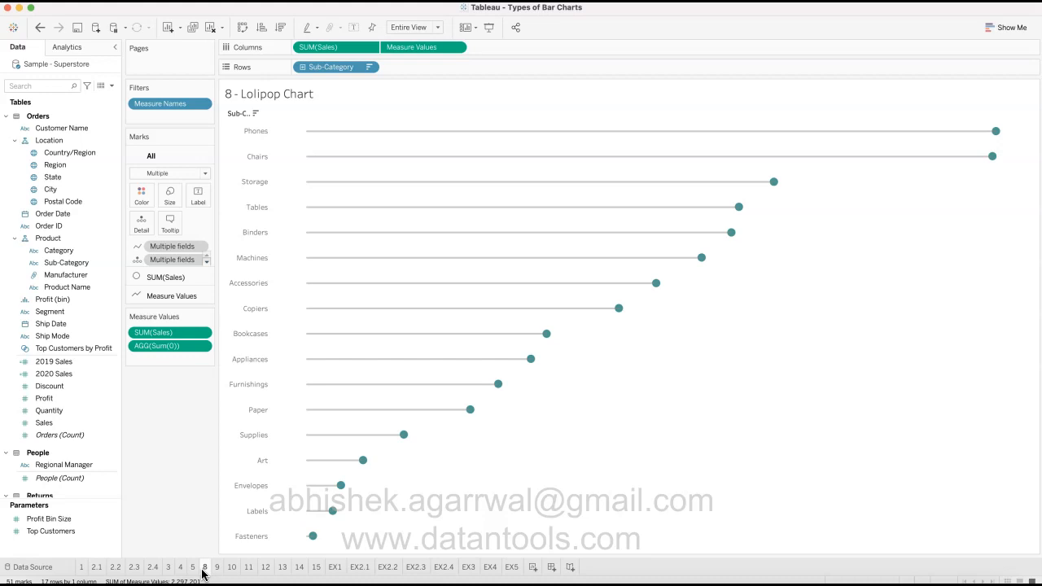
{"action": "left_click", "coordinate": [185, 517]}
{"action": "mouse_move", "coordinate": [542, 340]}
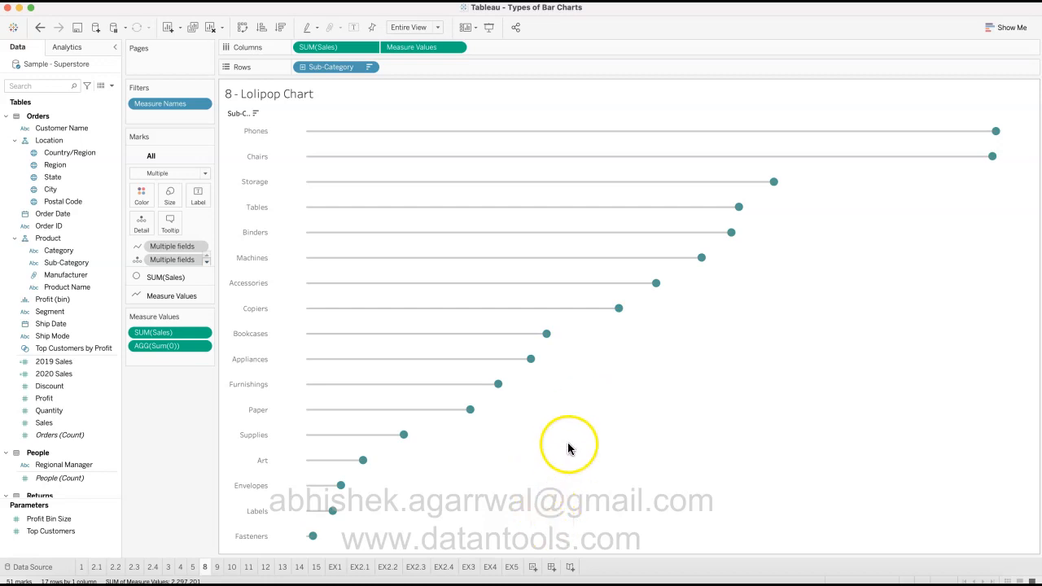
Step: Create a new worksheet with Sales in the rows and Sub-Category in the columns
{"action": "left_click", "coordinate": [533, 568]}
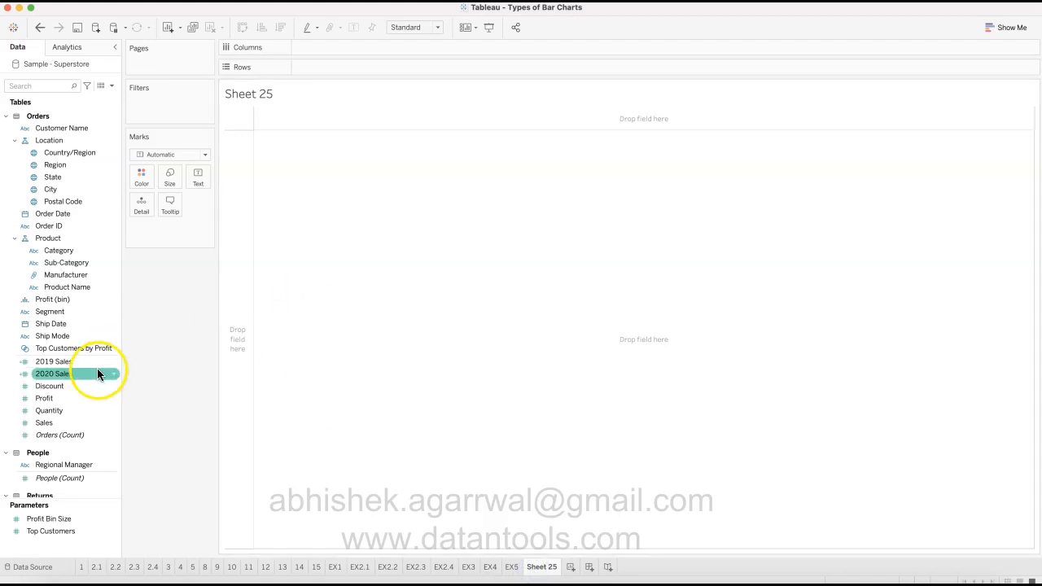
{"action": "left_click", "coordinate": [84, 423]}
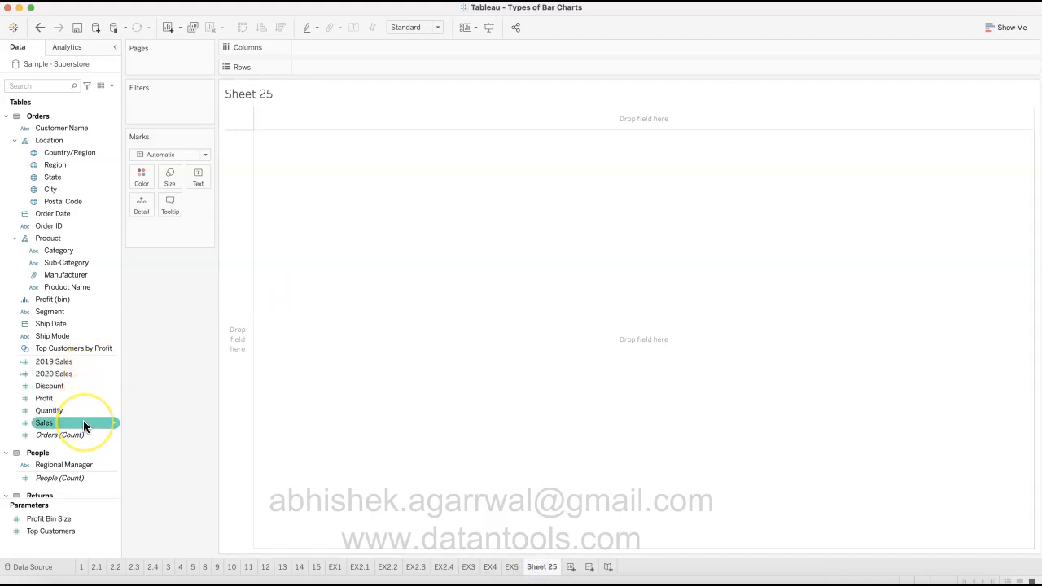
{"action": "left_click_drag", "start_coordinate": [84, 423], "coordinate": [340, 62]}
{"action": "left_click_drag", "start_coordinate": [88, 264], "coordinate": [343, 47]}
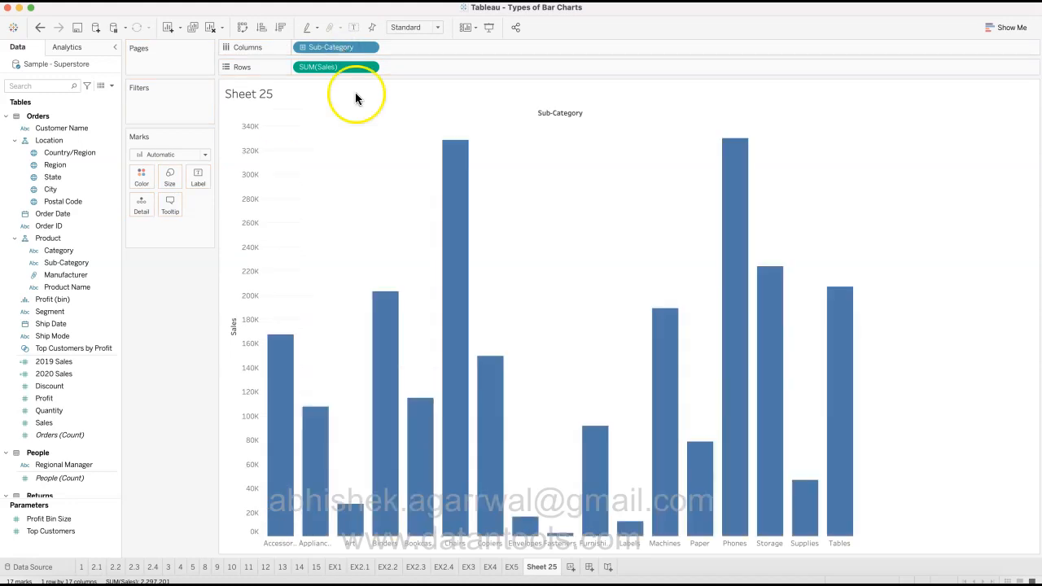
Step: Swap rows and columns for horizontal bars sorted by descending sales, and fit the chart to Entire View
{"action": "left_click", "coordinate": [246, 28]}
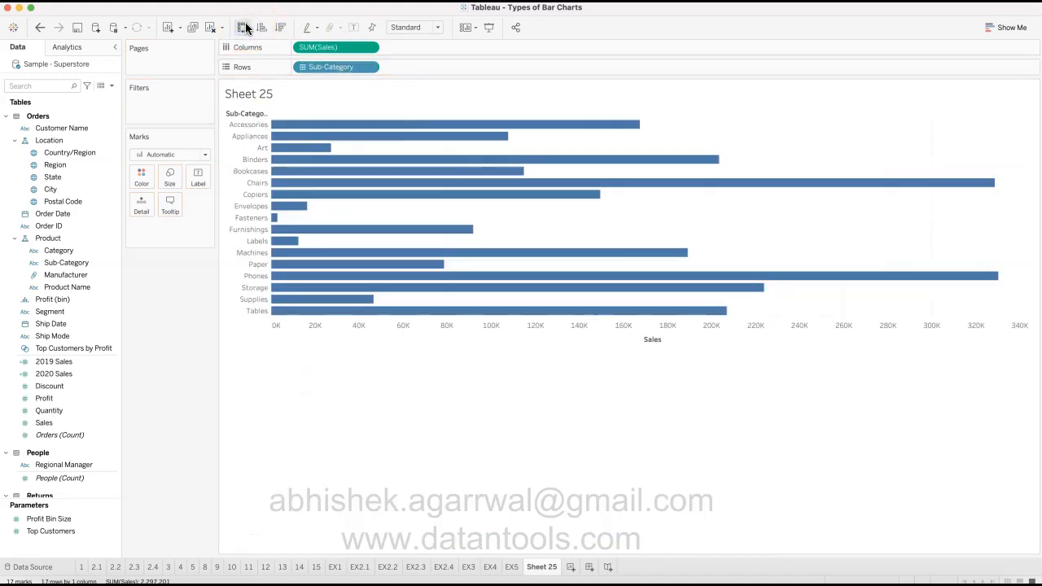
{"action": "left_click", "coordinate": [282, 28]}
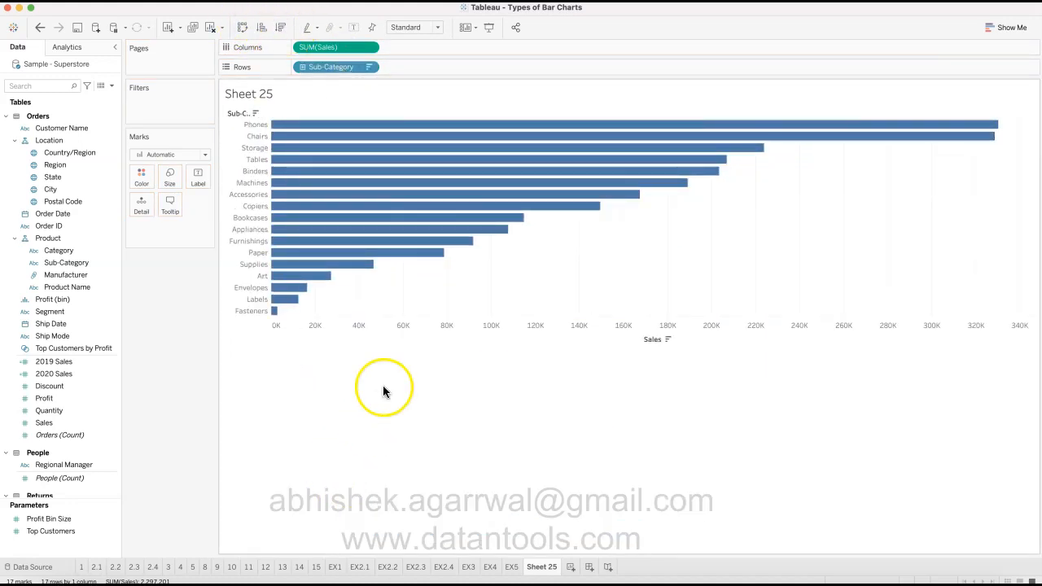
{"action": "left_click", "coordinate": [425, 29]}
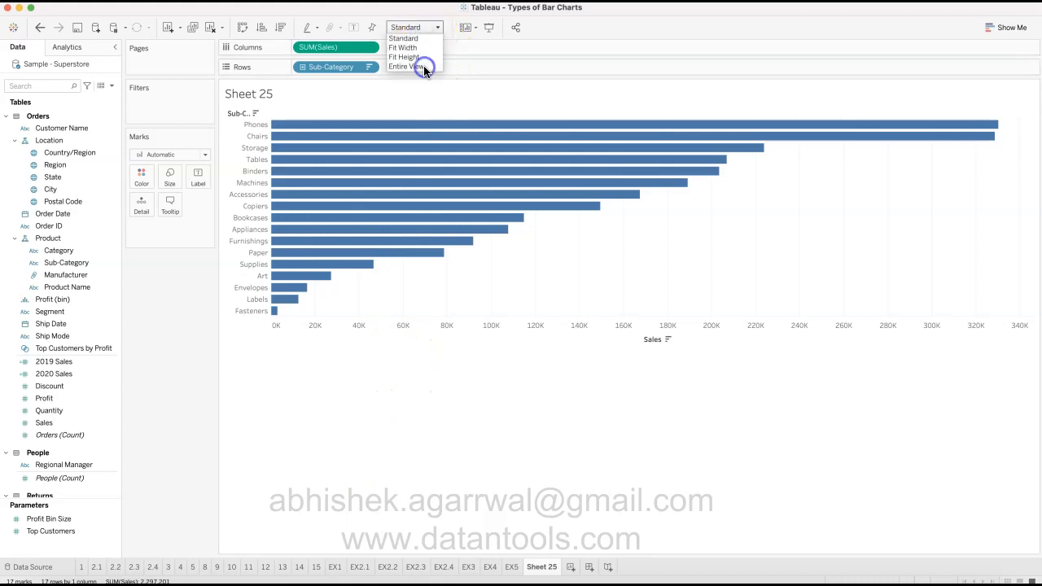
{"action": "left_click", "coordinate": [423, 66]}
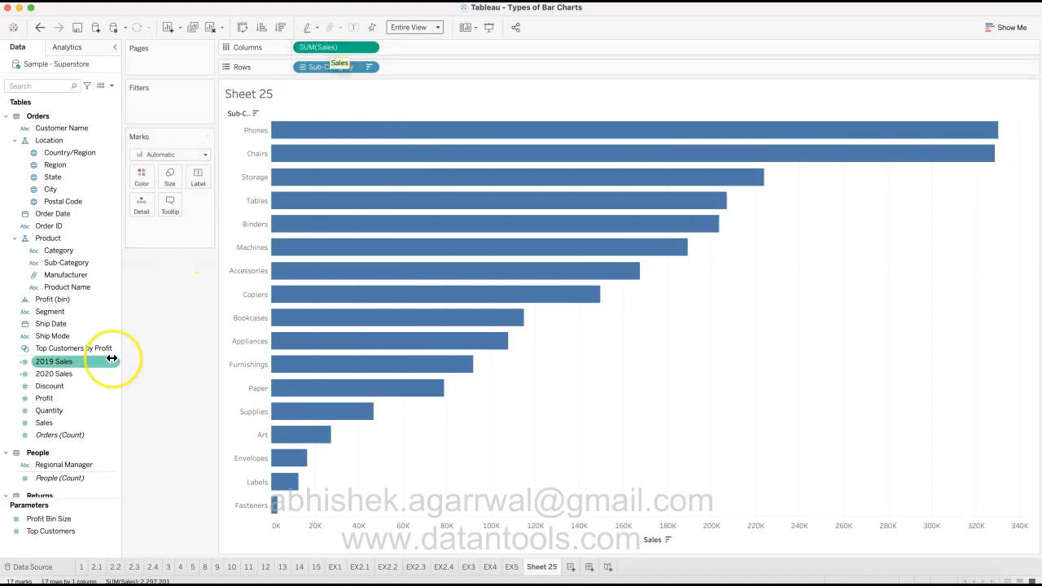
Step: Check the lollipop marks on reference sheet 8, and change the mark type on Sheet 25 to Circle
{"action": "scroll", "coordinate": [111, 360], "scroll_direction": "down", "scroll_amount": 5}
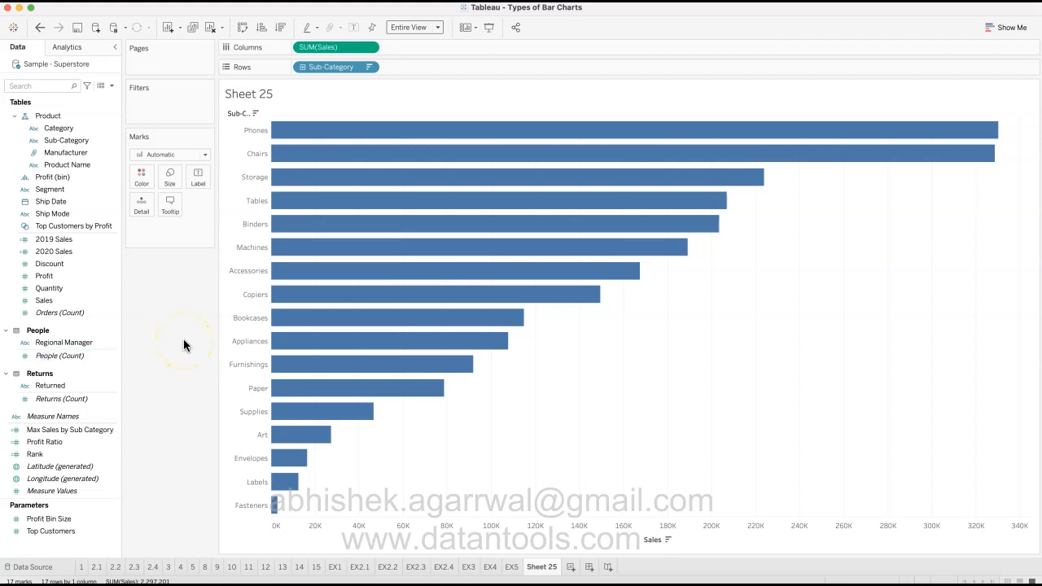
{"action": "left_click", "coordinate": [202, 567]}
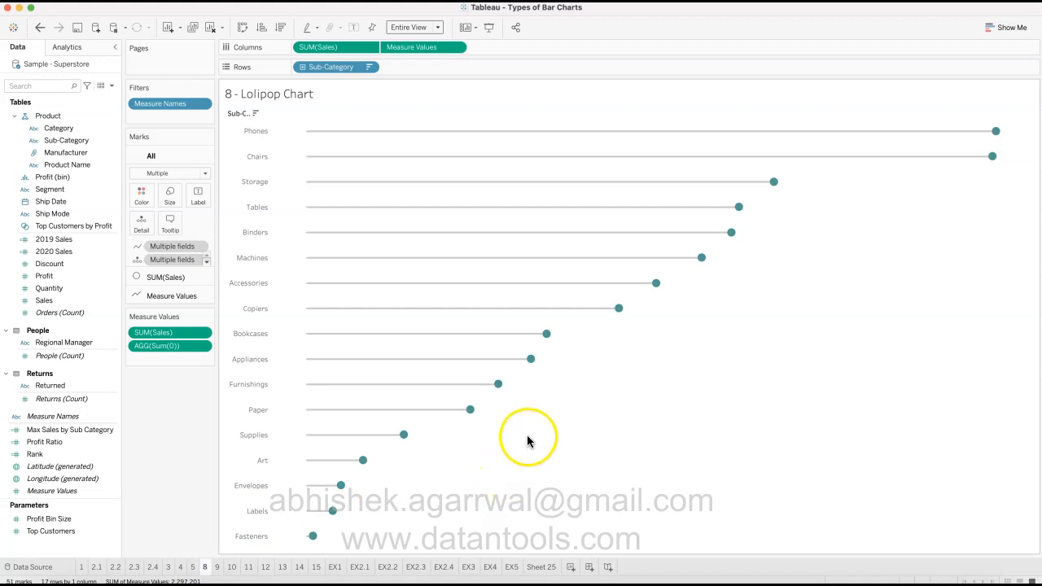
{"action": "mouse_move", "coordinate": [534, 367]}
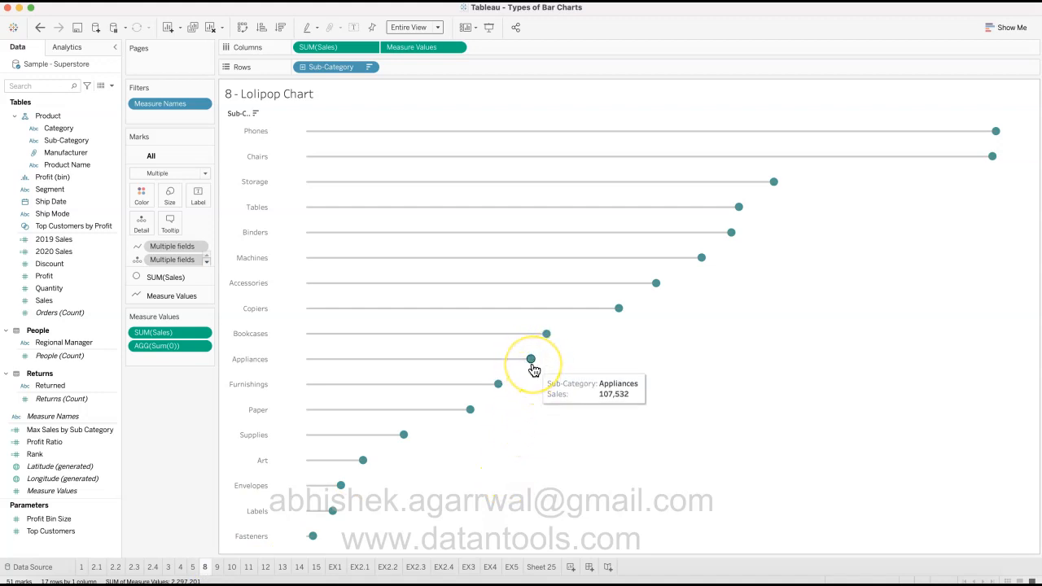
{"action": "left_click", "coordinate": [542, 567]}
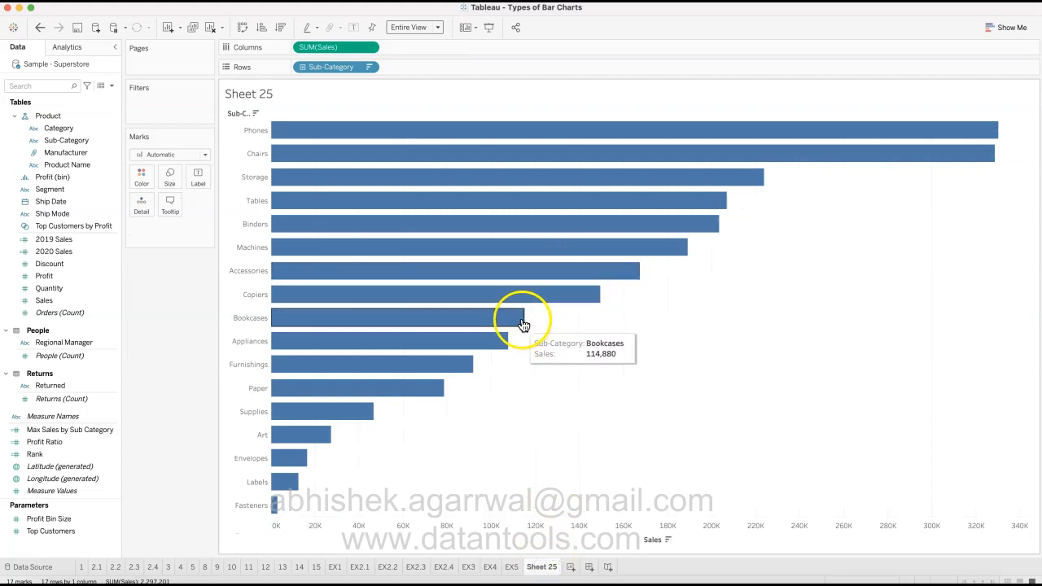
{"action": "left_click", "coordinate": [184, 154]}
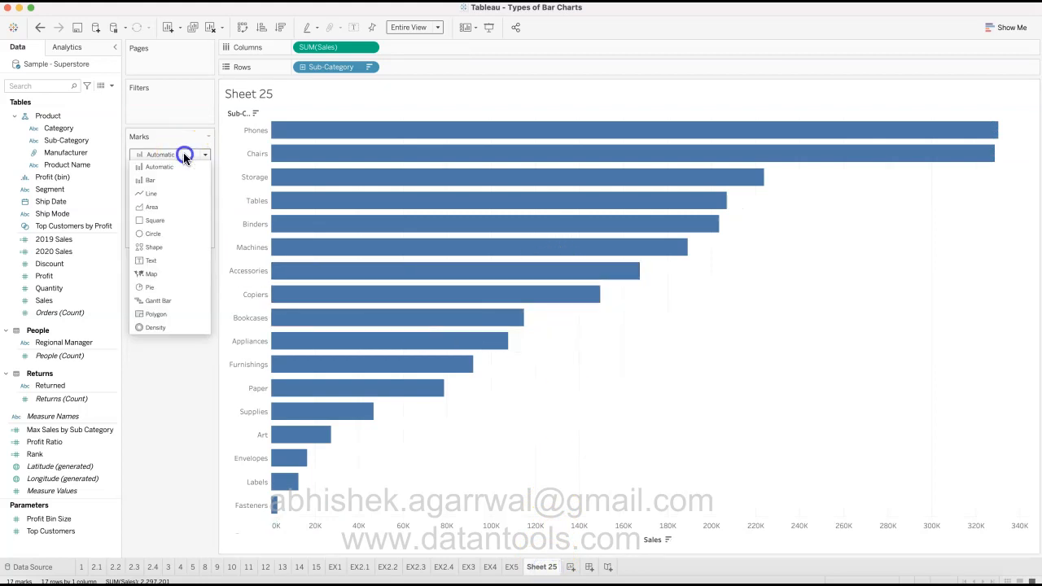
{"action": "left_click", "coordinate": [174, 234]}
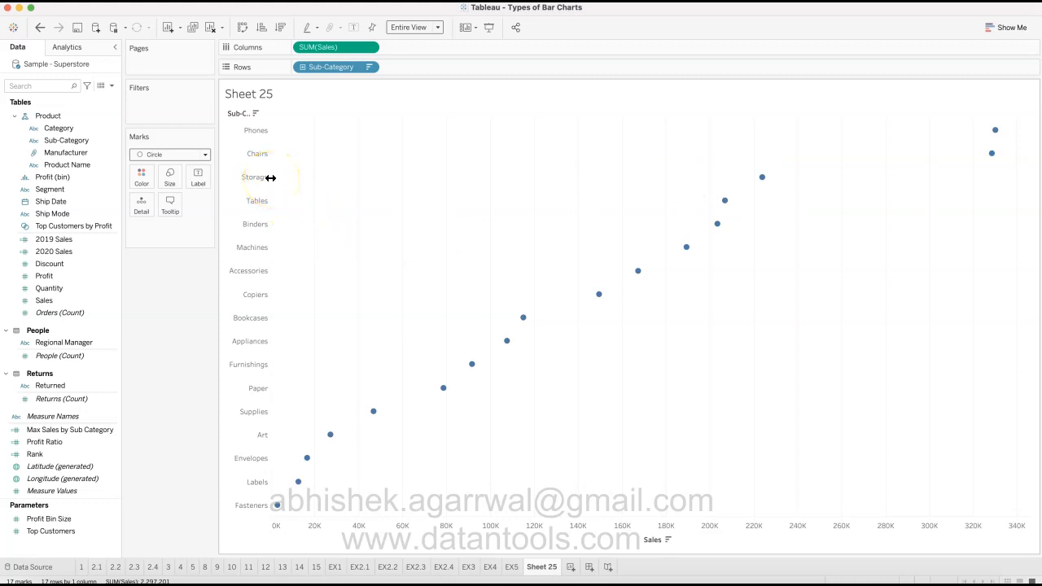
Step: Add Measure Values to the columns of Sheet 25 after SUM(Sales)
{"action": "mouse_move", "coordinate": [762, 184]}
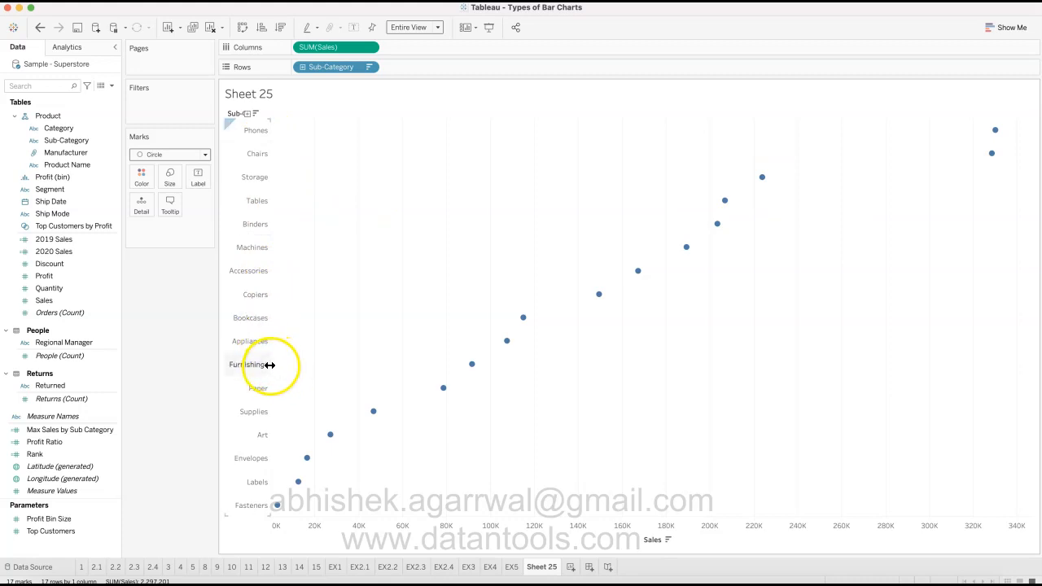
{"action": "mouse_move", "coordinate": [472, 368]}
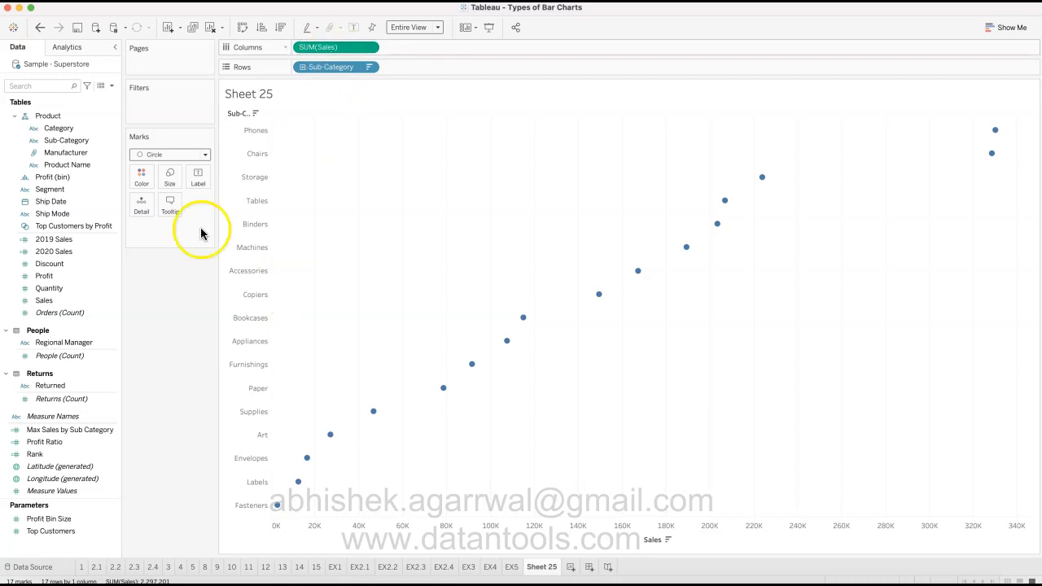
{"action": "left_click", "coordinate": [97, 492]}
{"action": "left_click_drag", "start_coordinate": [97, 490], "coordinate": [433, 48]}
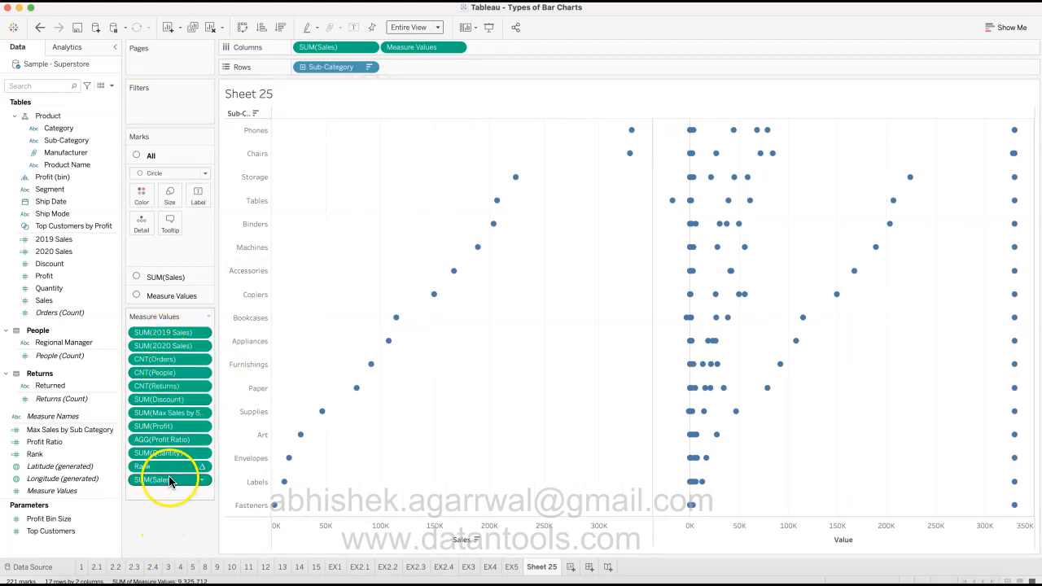
Step: Remove every measure from the Measure Values card except SUM(2019 Sales) and SUM(Sales)
{"action": "left_click_drag", "start_coordinate": [170, 470], "coordinate": [172, 523]}
{"action": "left_click_drag", "start_coordinate": [174, 462], "coordinate": [175, 531]}
{"action": "left_click_drag", "start_coordinate": [178, 444], "coordinate": [178, 480]}
{"action": "left_click_drag", "start_coordinate": [174, 419], "coordinate": [196, 504]}
{"action": "left_click_drag", "start_coordinate": [185, 394], "coordinate": [183, 480]}
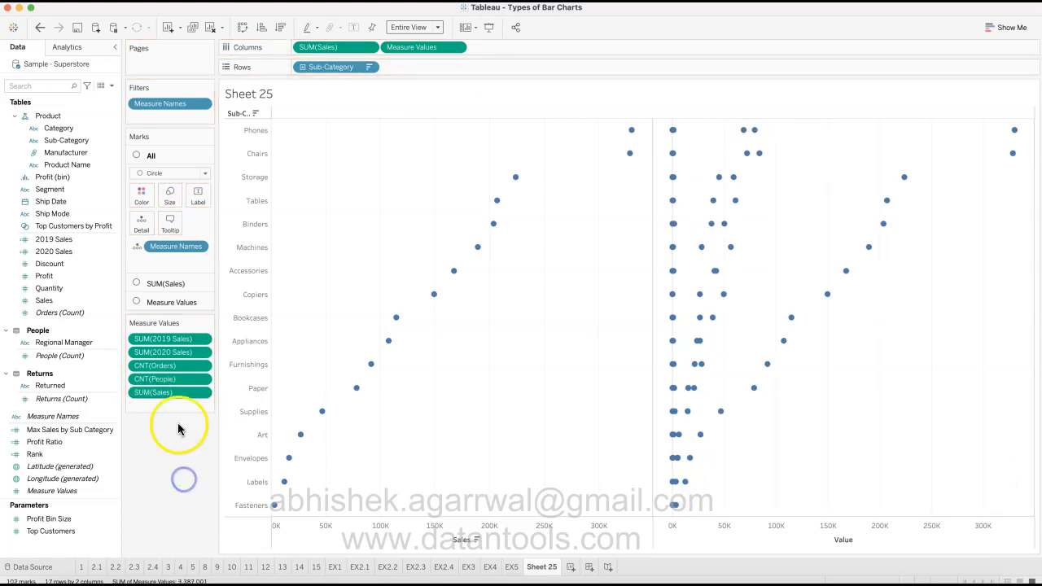
{"action": "left_click_drag", "start_coordinate": [174, 379], "coordinate": [174, 457]}
{"action": "left_click_drag", "start_coordinate": [182, 354], "coordinate": [180, 446]}
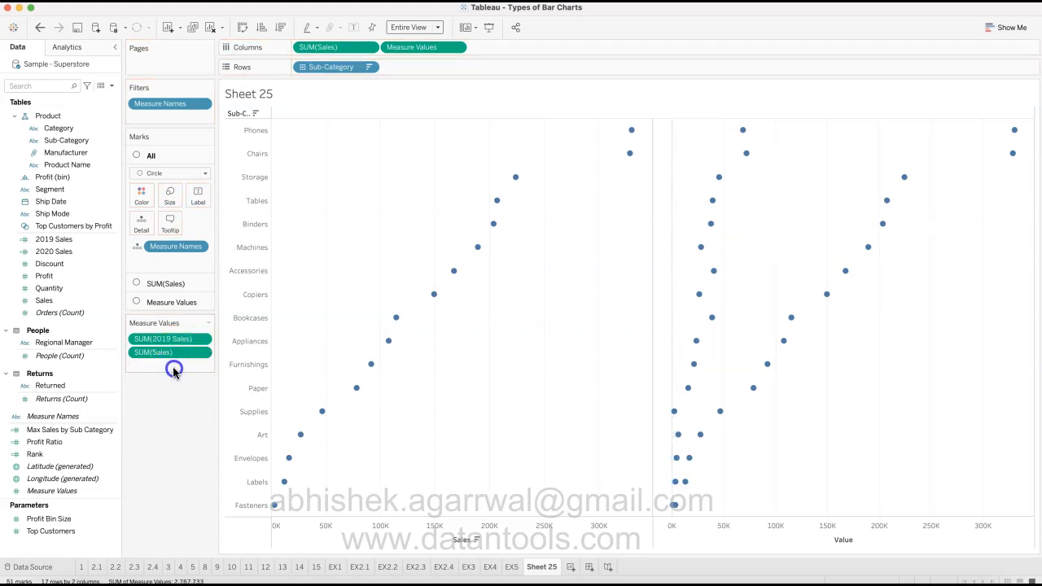
Step: Add the calculation Sum(0) to the Measure Values card and remove SUM(2019 Sales) from it
{"action": "double_click", "coordinate": [173, 366]}
{"action": "type", "text": "Sum("}
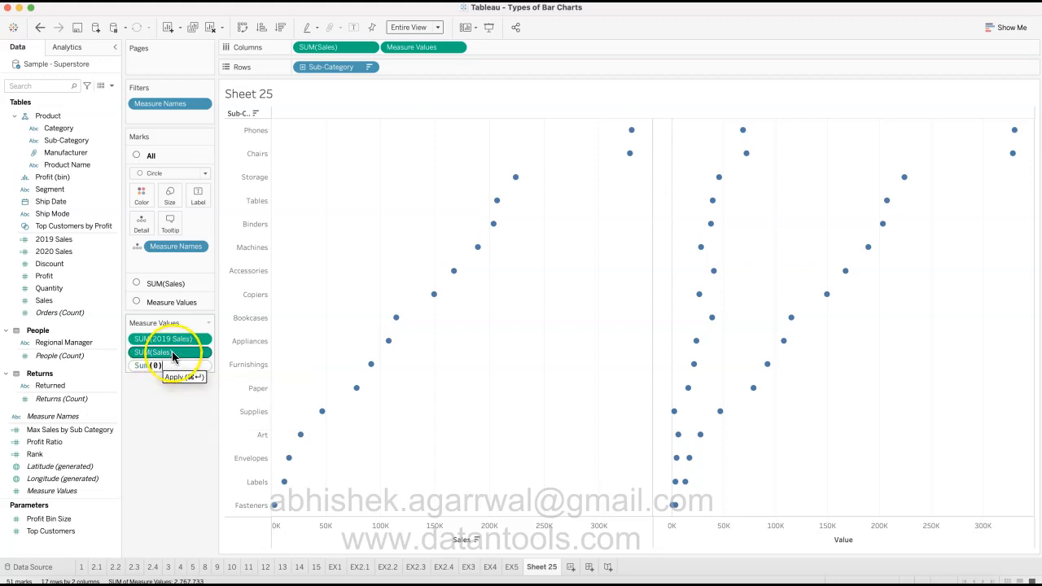
{"action": "key", "text": "Return"}
{"action": "left_click_drag", "start_coordinate": [179, 343], "coordinate": [179, 506]}
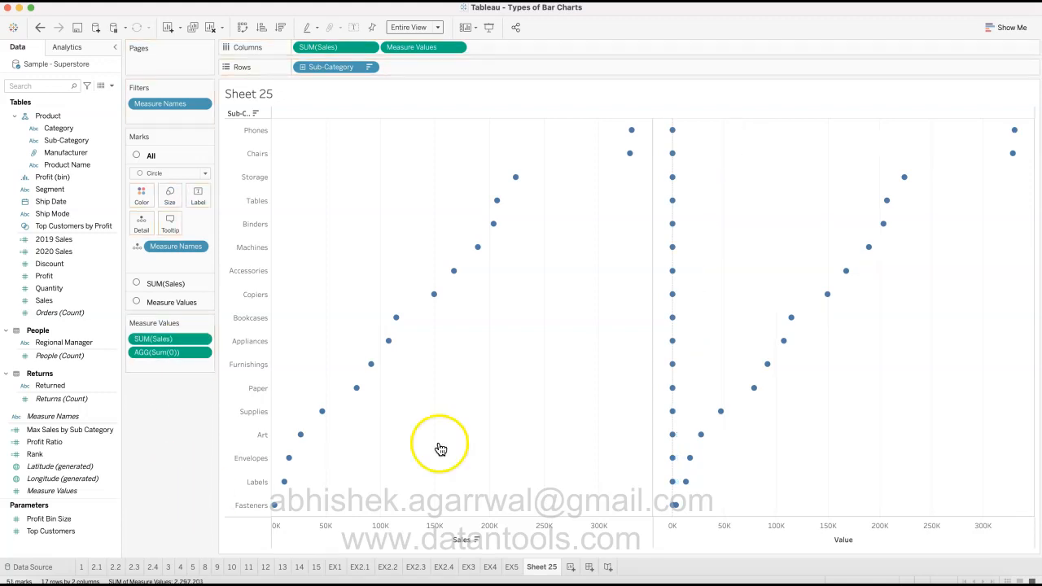
{"action": "mouse_move", "coordinate": [675, 161]}
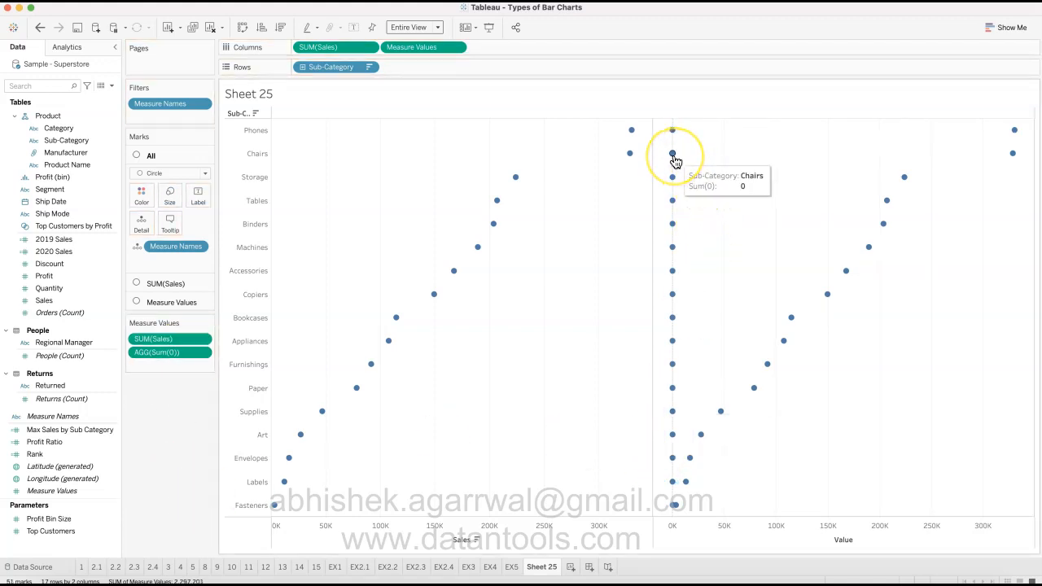
{"action": "mouse_move", "coordinate": [1013, 140]}
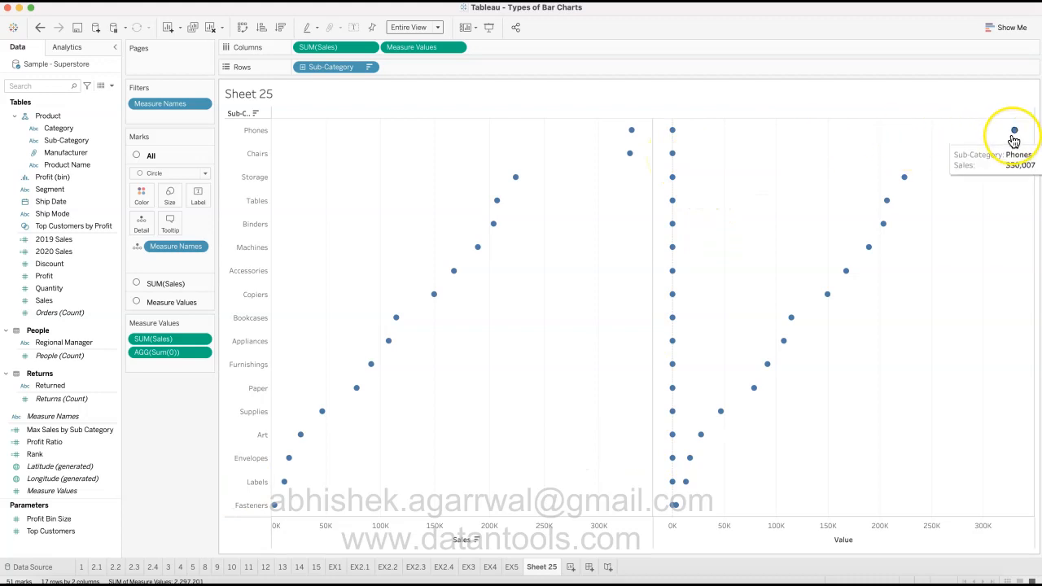
Step: Try the Line mark type on all marks, and switch them to Automatic
{"action": "left_click", "coordinate": [172, 172]}
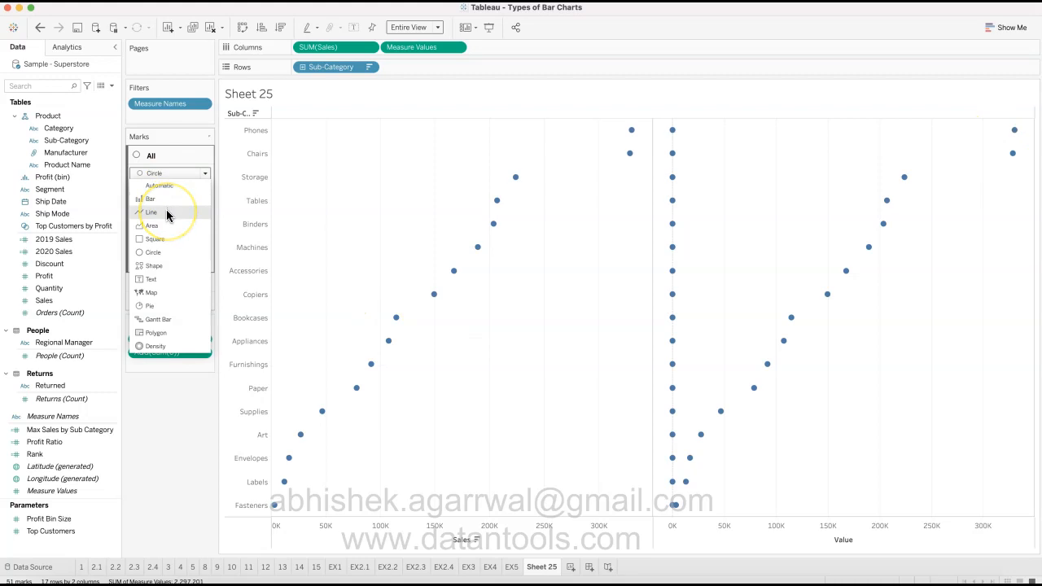
{"action": "left_click", "coordinate": [167, 212]}
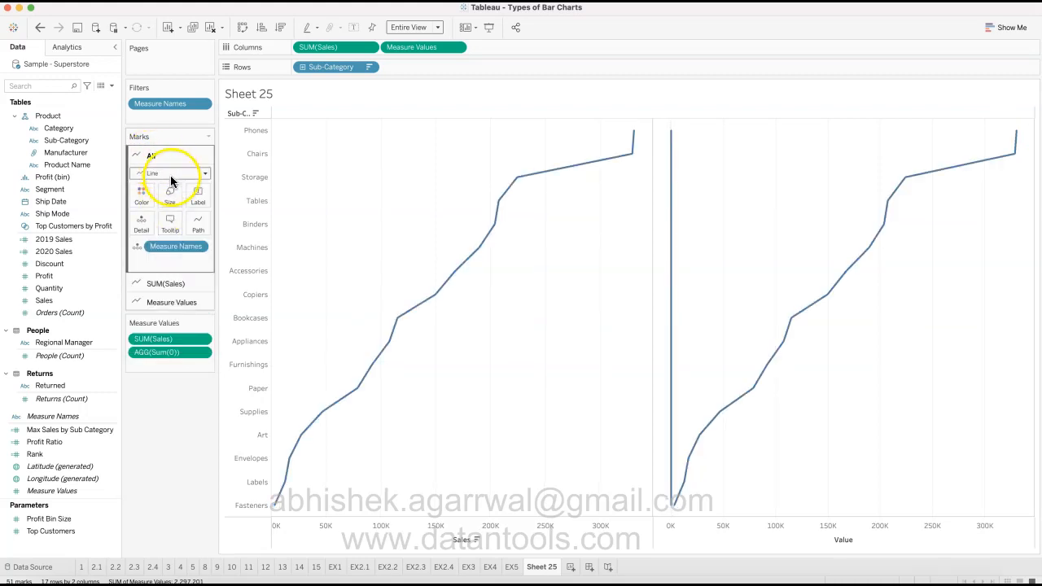
{"action": "left_click", "coordinate": [170, 175]}
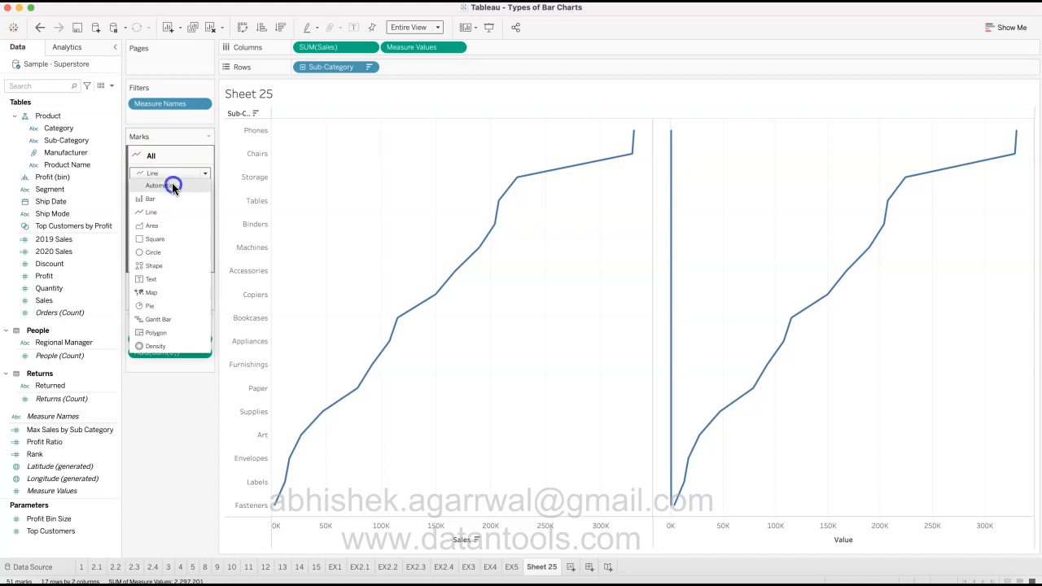
{"action": "left_click", "coordinate": [171, 186]}
Step: Set the mark type of SUM(Sales) to Circle and that of Measure Values to Line
{"action": "left_click", "coordinate": [174, 284]}
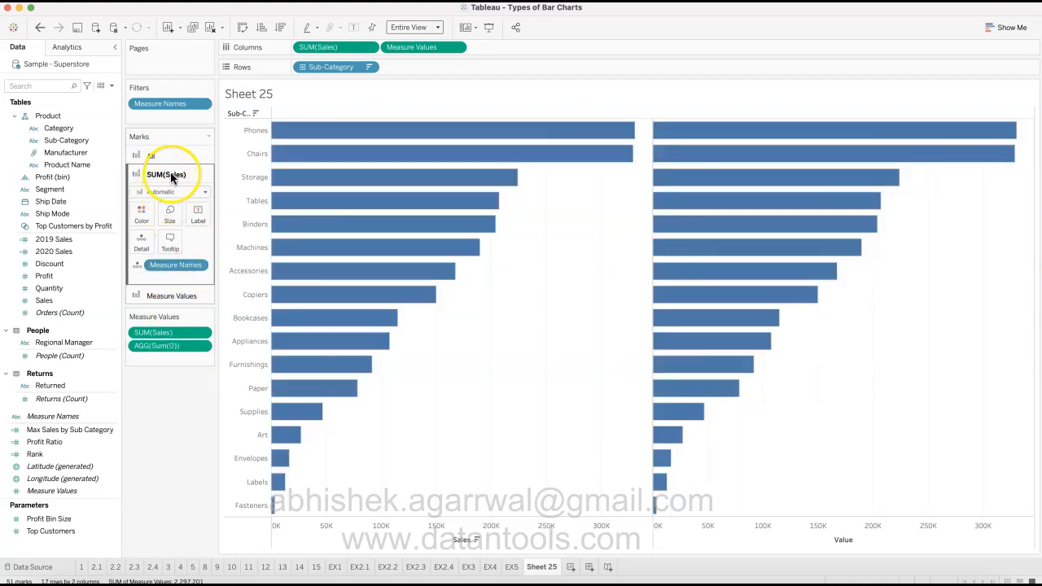
{"action": "left_click", "coordinate": [203, 191]}
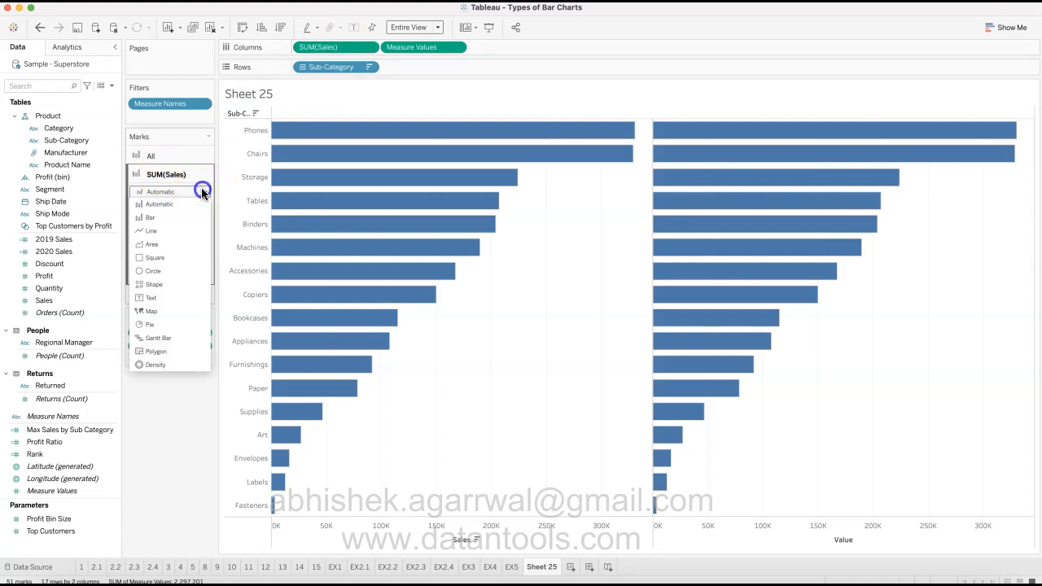
{"action": "left_click", "coordinate": [168, 273]}
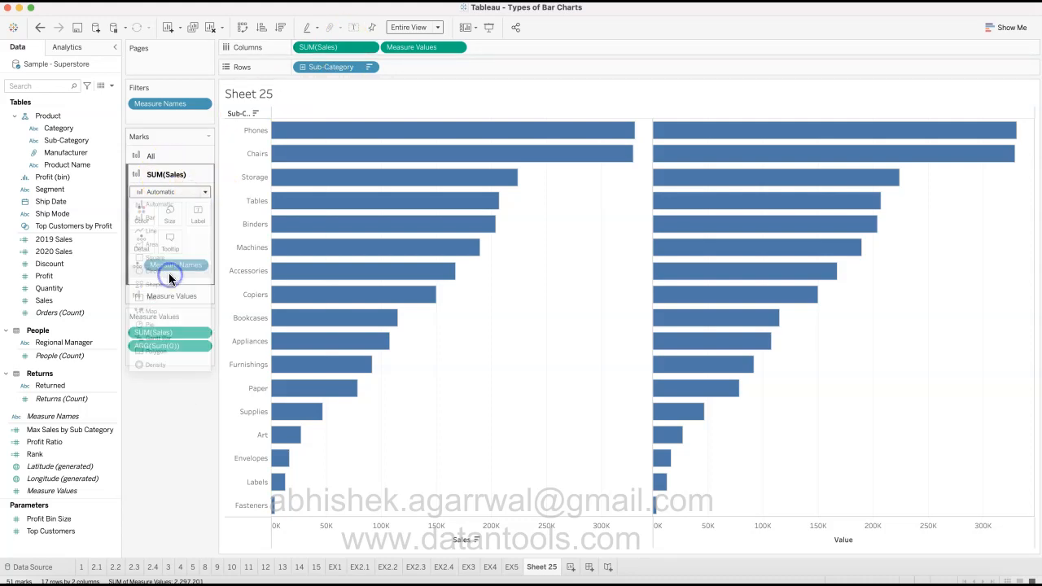
{"action": "left_click", "coordinate": [170, 297]}
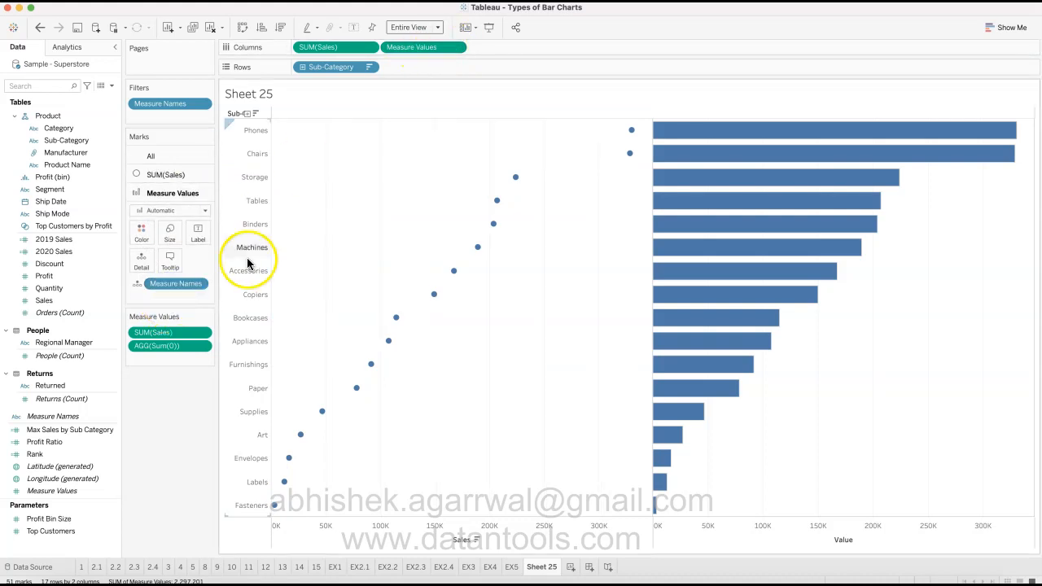
{"action": "left_click", "coordinate": [189, 210]}
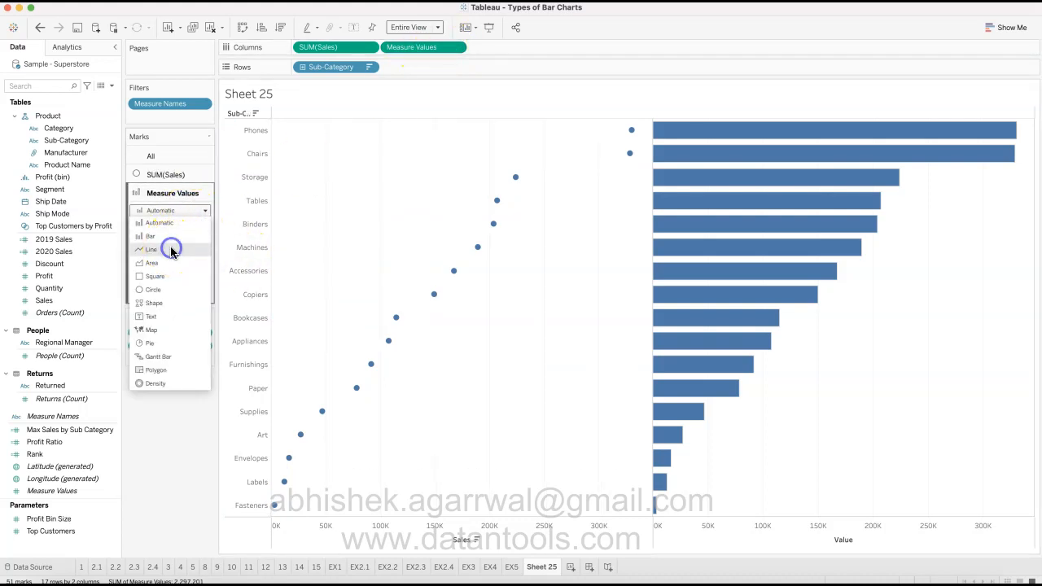
{"action": "left_click", "coordinate": [170, 251]}
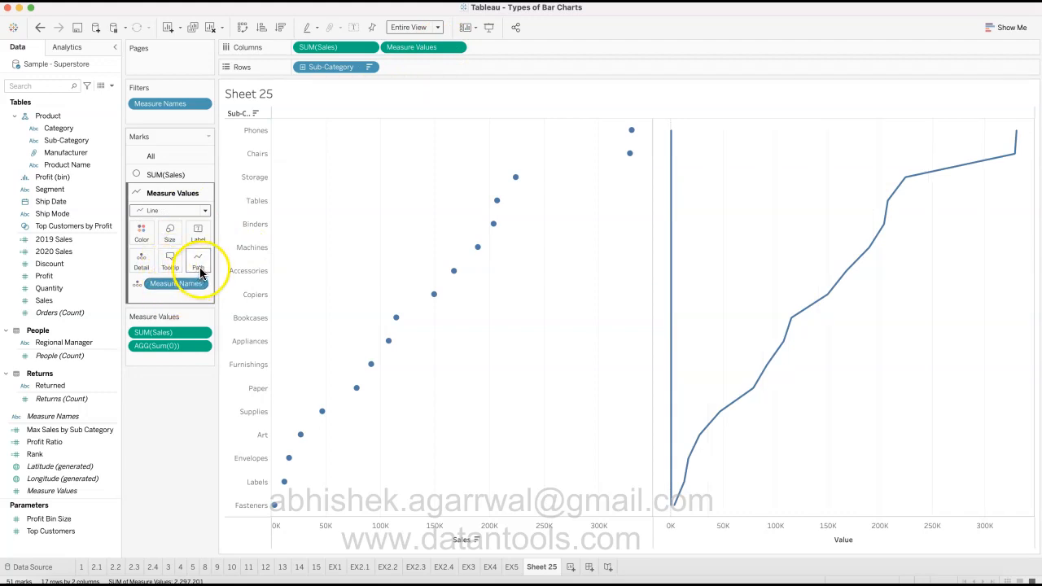
Step: Assign Measure Names to Path in the Measure Values marks to draw a separate line for each sub-category
{"action": "mouse_move", "coordinate": [672, 139]}
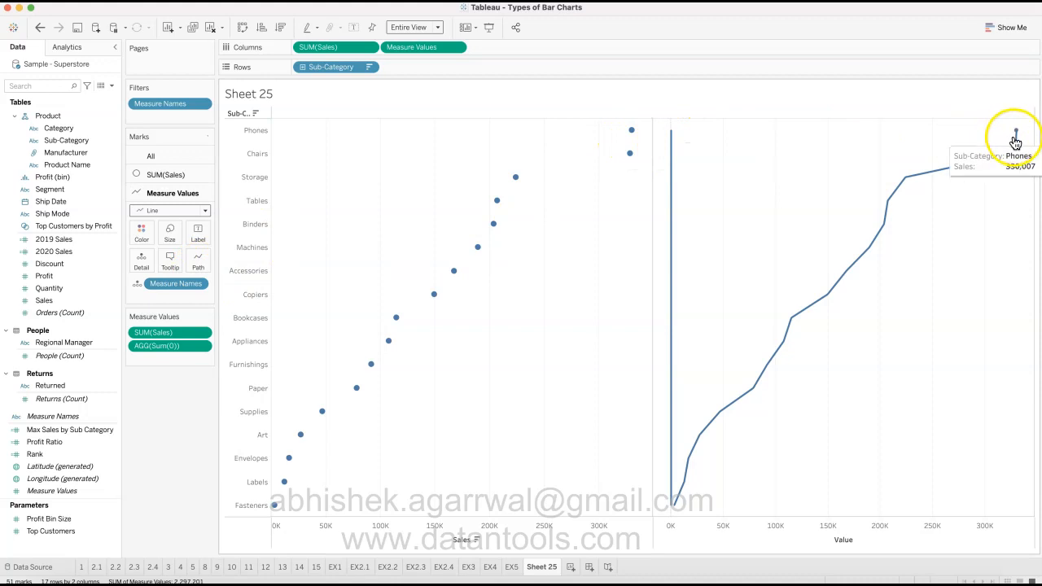
{"action": "mouse_move", "coordinate": [672, 161]}
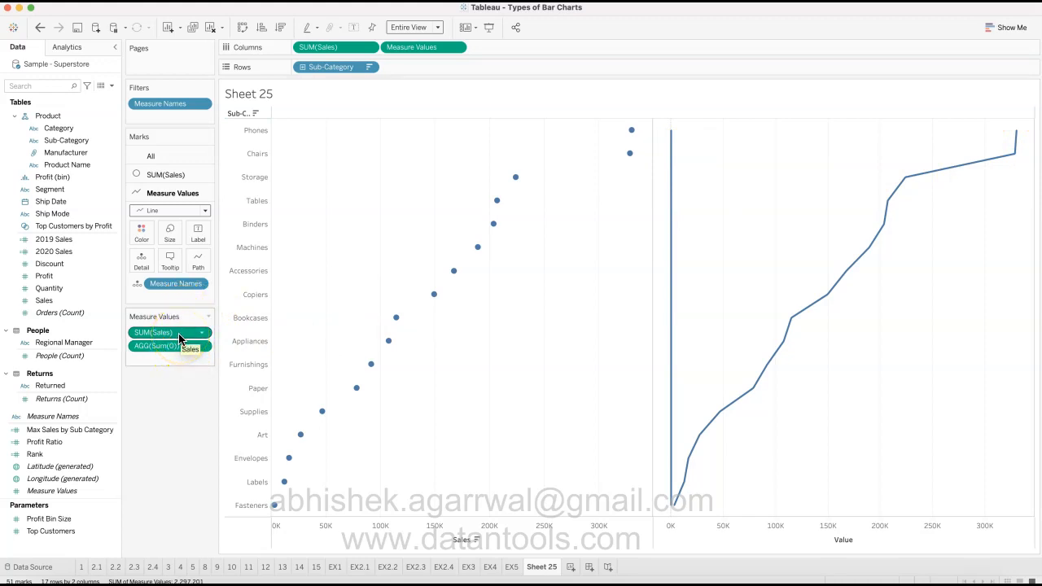
{"action": "left_click", "coordinate": [180, 287]}
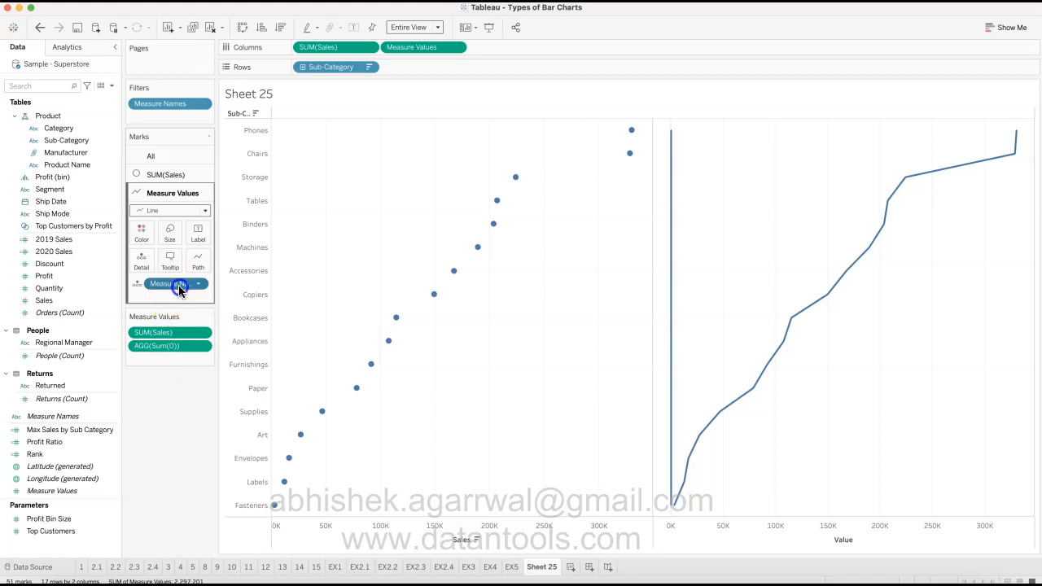
{"action": "left_click_drag", "start_coordinate": [180, 287], "coordinate": [199, 264]}
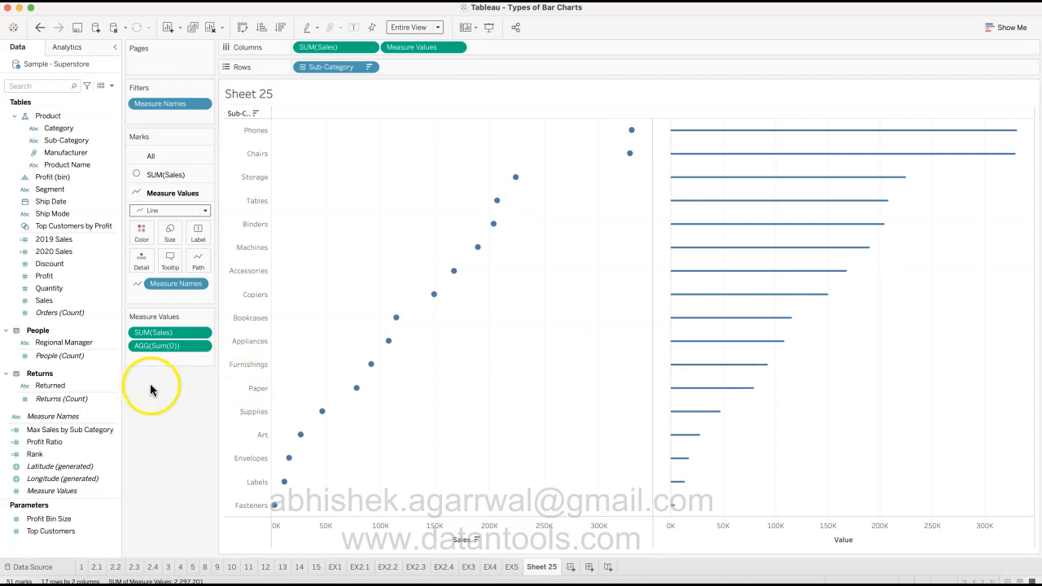
Step: Combine Measure Values with SUM(Sales) as a dual axis and hide the axis headers
{"action": "left_click", "coordinate": [457, 47]}
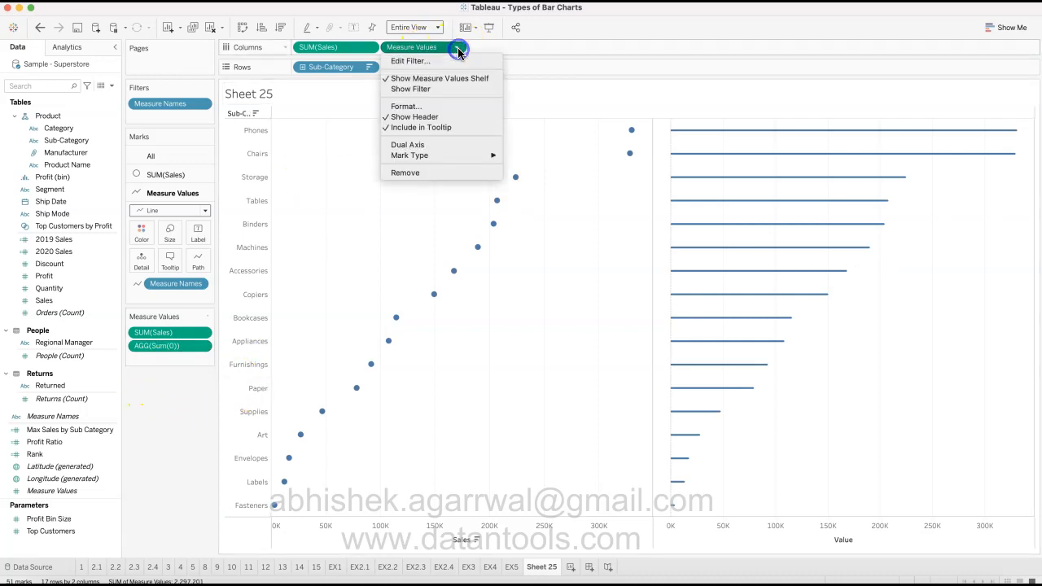
{"action": "left_click", "coordinate": [456, 144]}
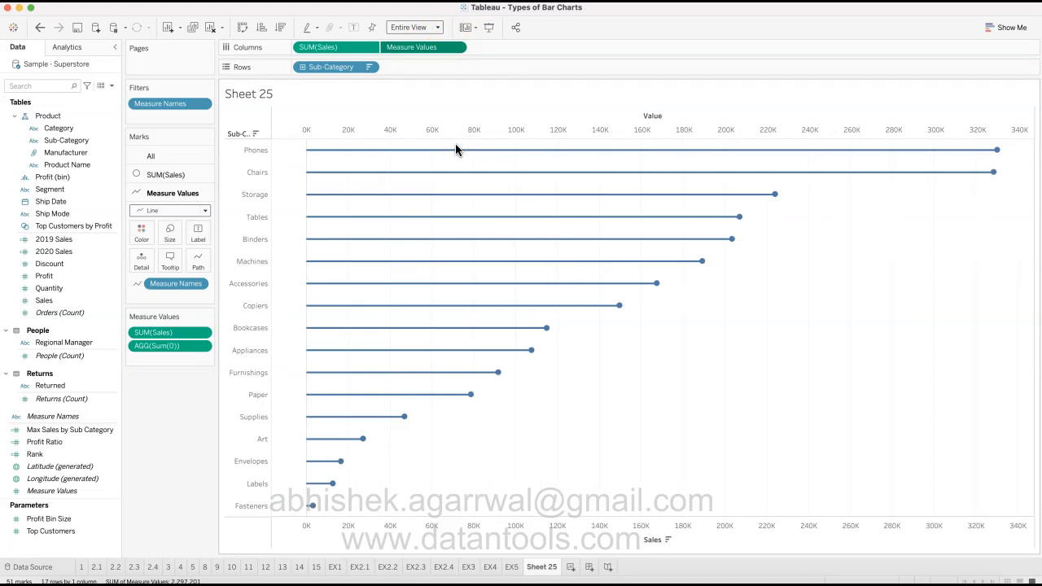
{"action": "right_click", "coordinate": [588, 527]}
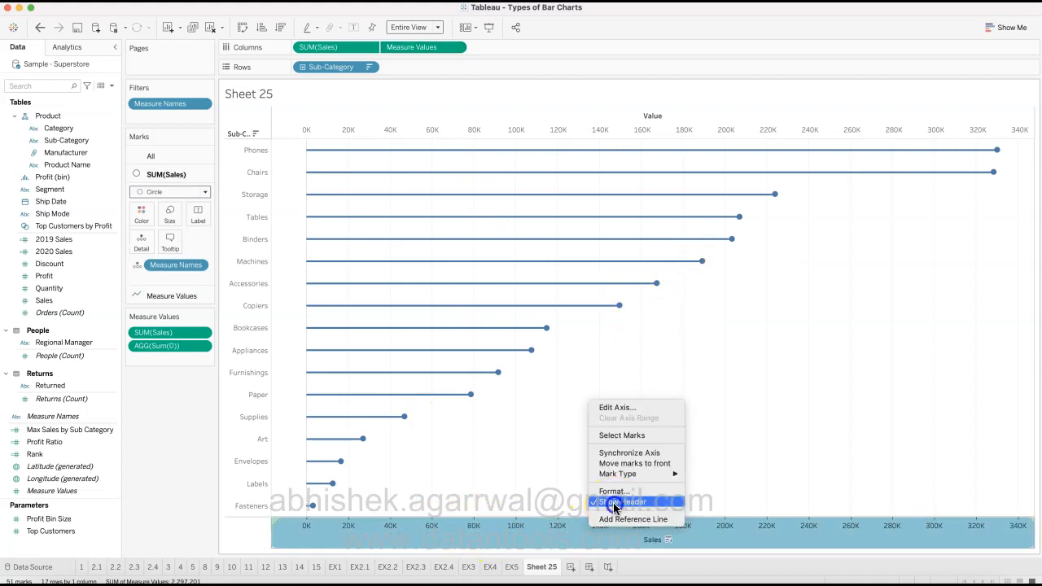
{"action": "left_click", "coordinate": [616, 502]}
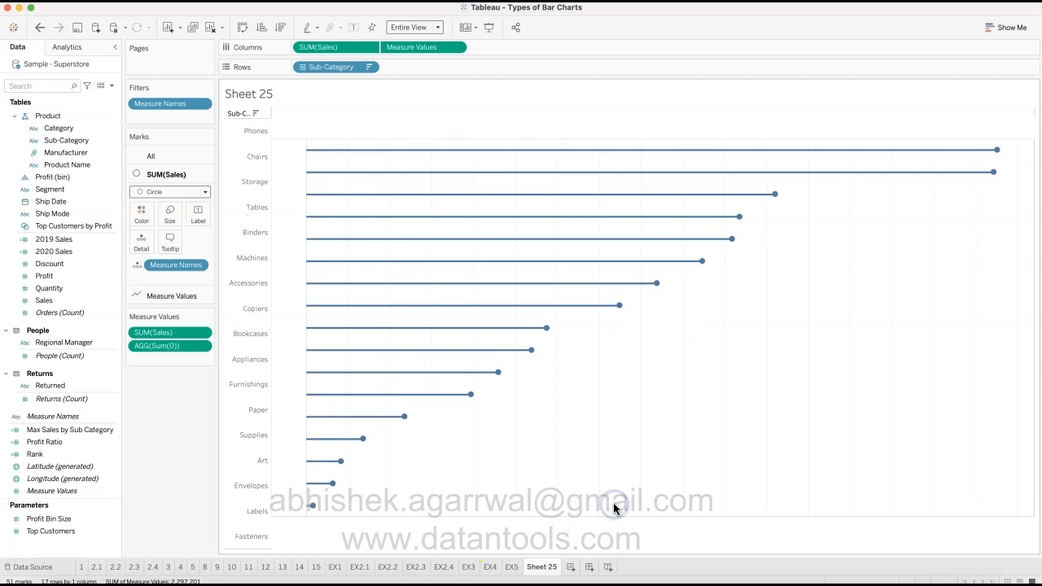
{"action": "right_click", "coordinate": [701, 407]}
{"action": "left_click", "coordinate": [728, 321]}
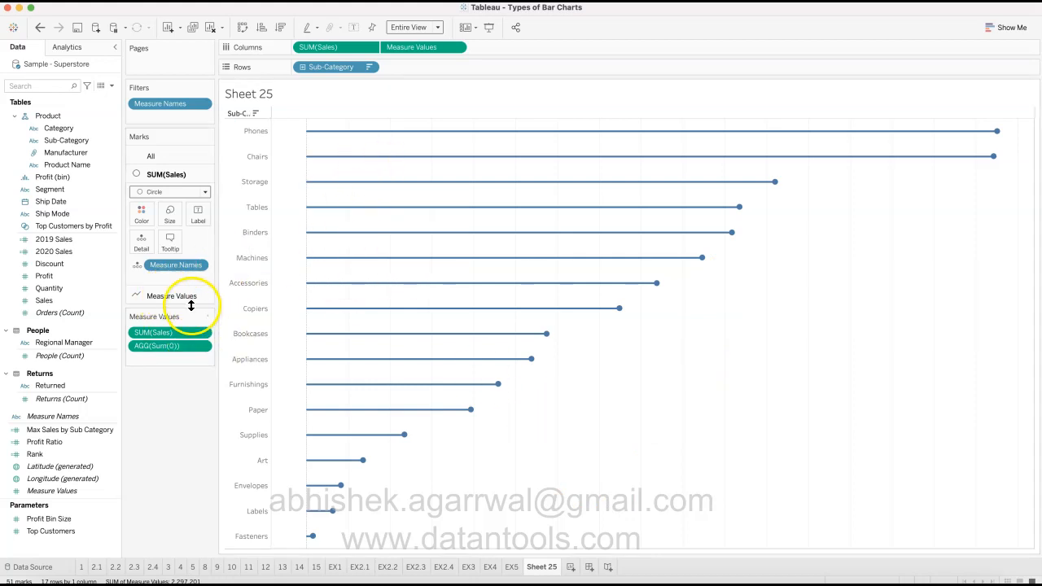
Step: Color the SUM(Sales) circles gray
{"action": "left_click", "coordinate": [140, 221]}
{"action": "left_click", "coordinate": [148, 297]}
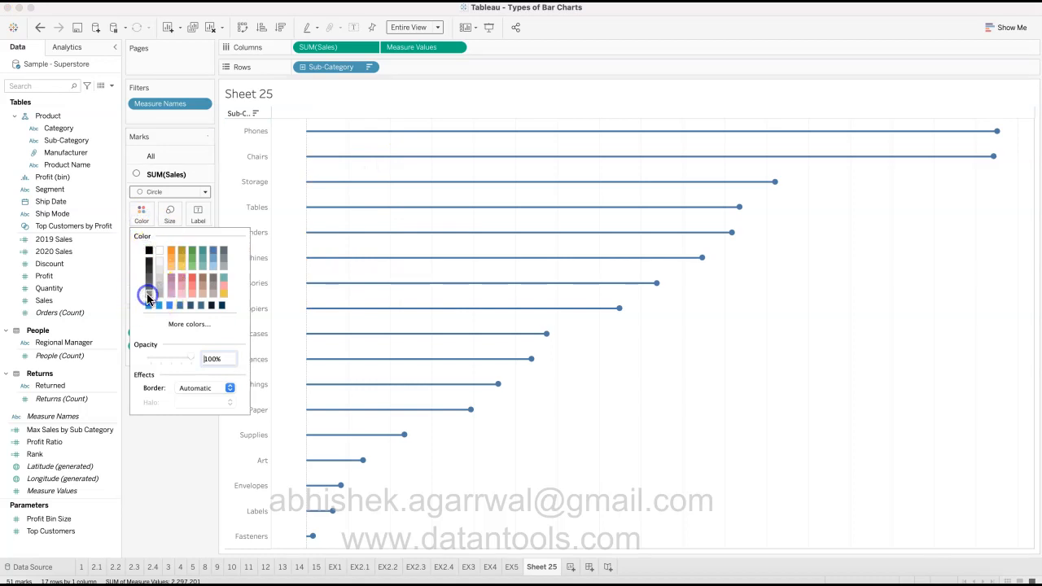
{"action": "left_click", "coordinate": [173, 484]}
Step: Color the Measure Values lines gray
{"action": "left_click", "coordinate": [173, 294]}
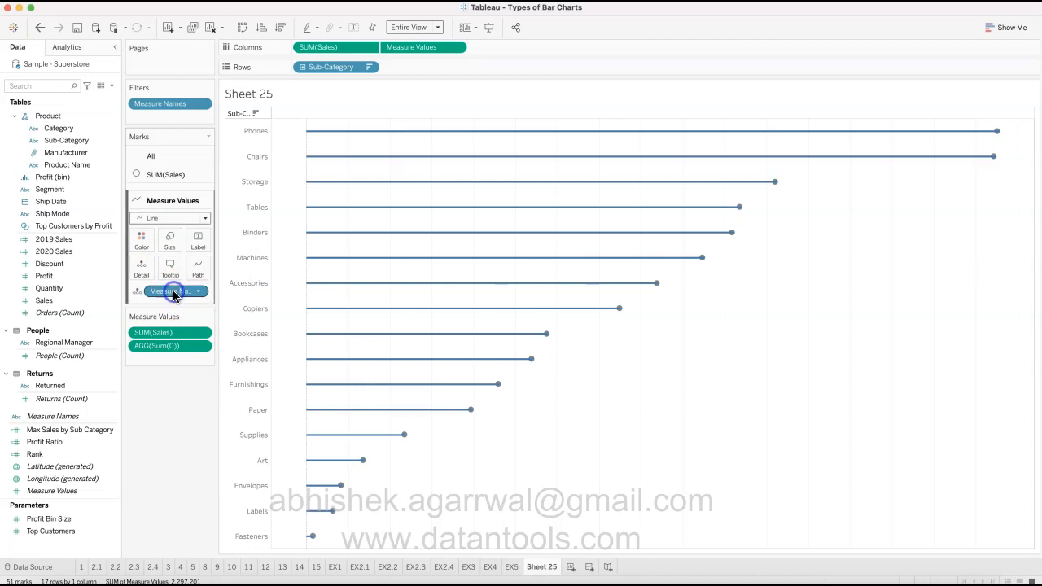
{"action": "left_click", "coordinate": [142, 233]}
{"action": "left_click", "coordinate": [149, 315]}
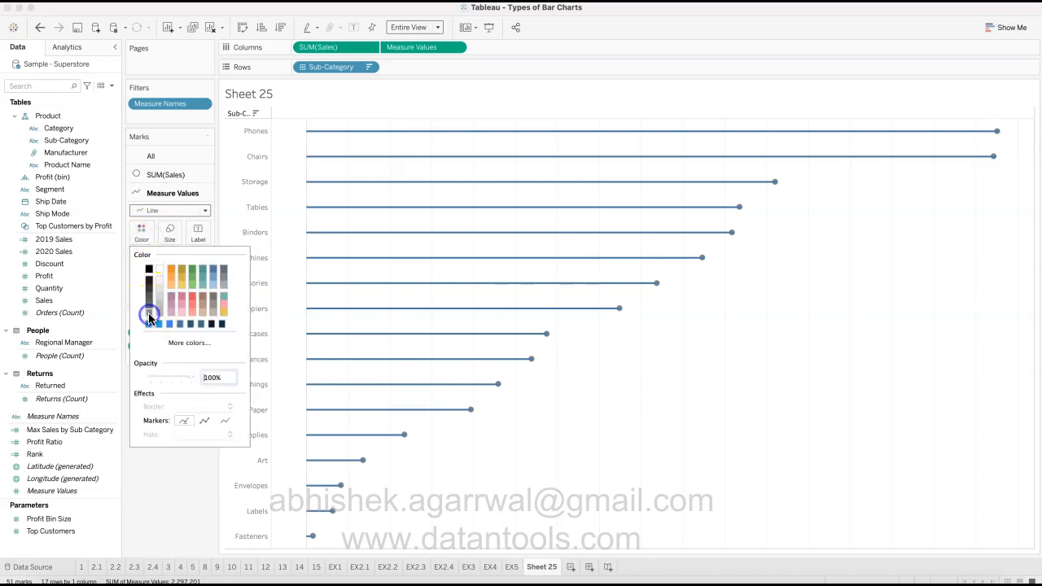
{"action": "left_click", "coordinate": [171, 486]}
Step: Recolor the SUM(Sales) circles teal and enlarge them to form clear lollipop heads
{"action": "left_click", "coordinate": [155, 174]}
{"action": "left_click", "coordinate": [142, 213]}
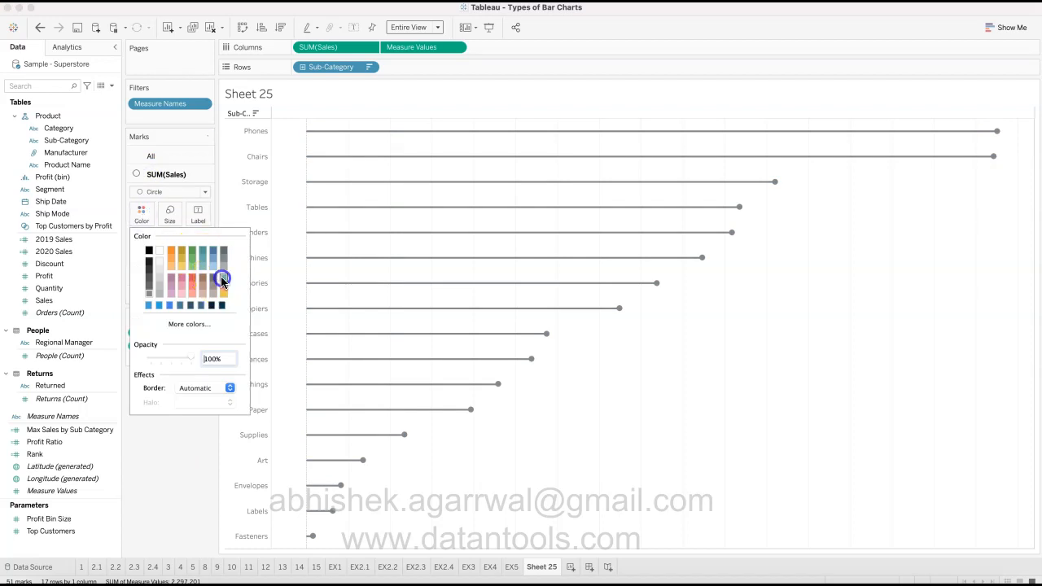
{"action": "left_click", "coordinate": [194, 453]}
{"action": "left_click", "coordinate": [170, 213]}
{"action": "left_click_drag", "start_coordinate": [191, 244], "coordinate": [208, 245]}
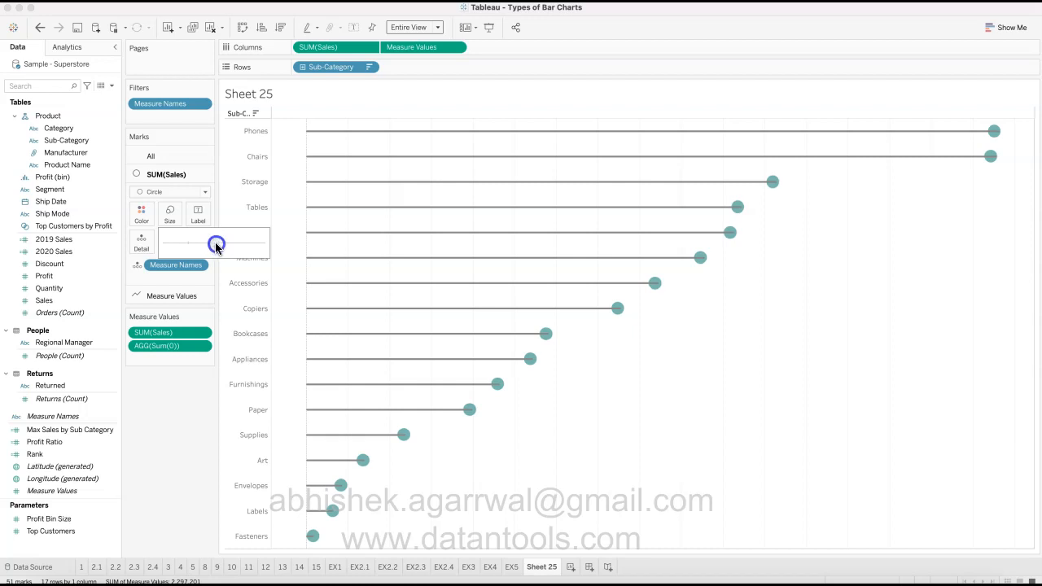
{"action": "left_click", "coordinate": [181, 425]}
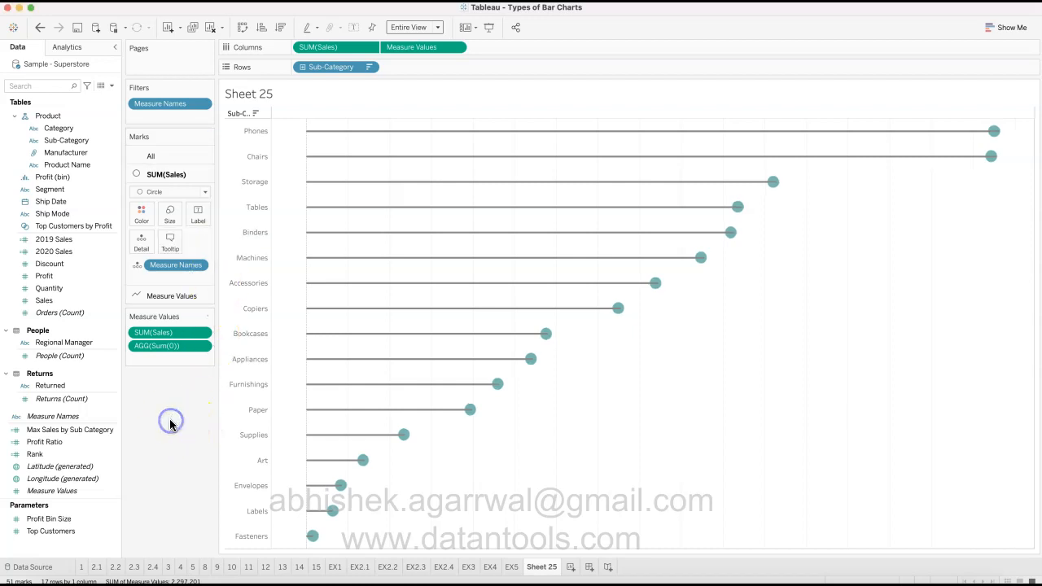
Step: Reduce the opacity of the Measure Values lines to about 33%
{"action": "left_click", "coordinate": [167, 296]}
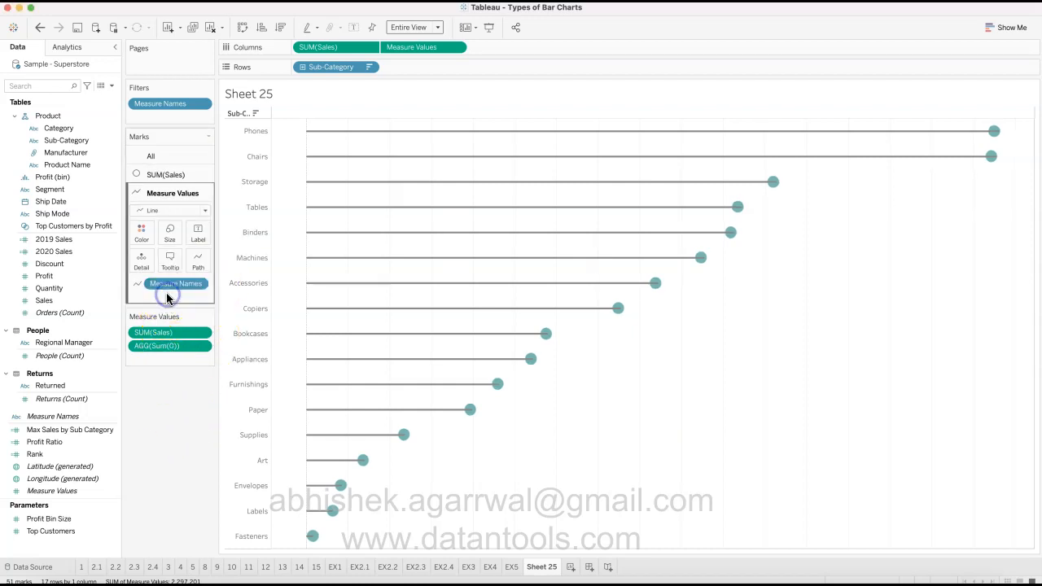
{"action": "mouse_move", "coordinate": [703, 266]}
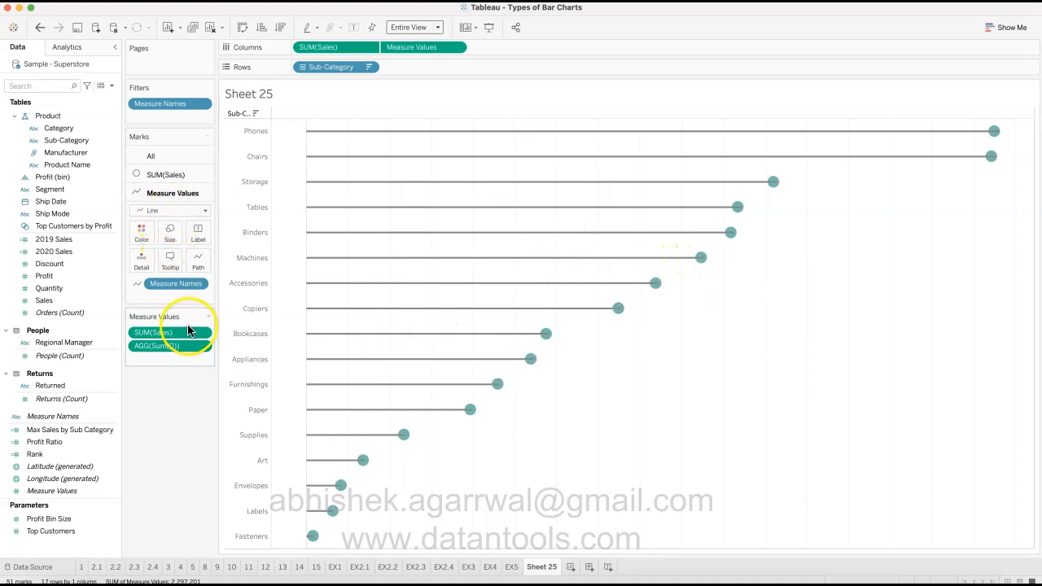
{"action": "left_click", "coordinate": [141, 233]}
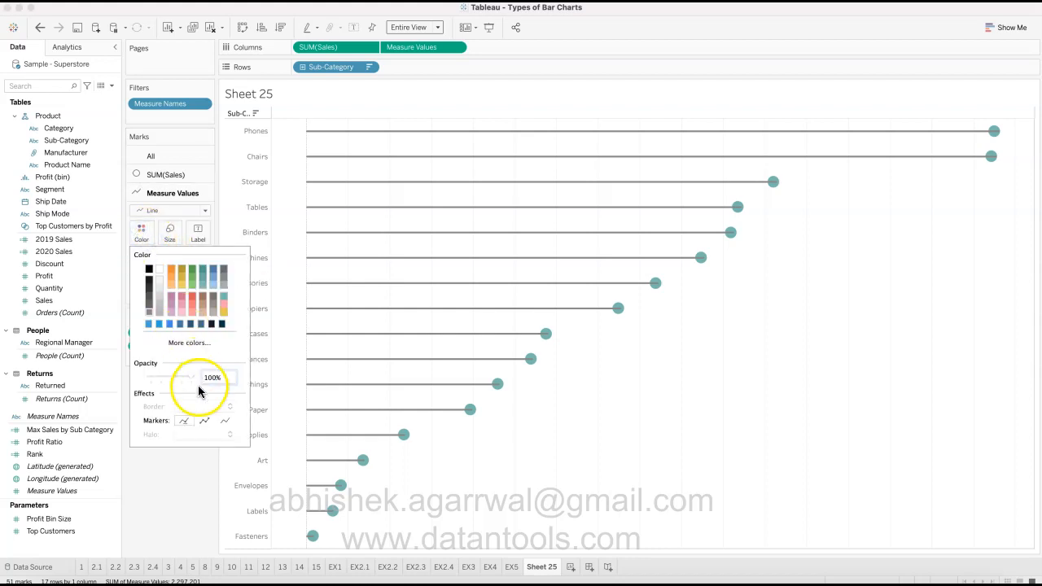
{"action": "left_click_drag", "start_coordinate": [165, 378], "coordinate": [165, 379]}
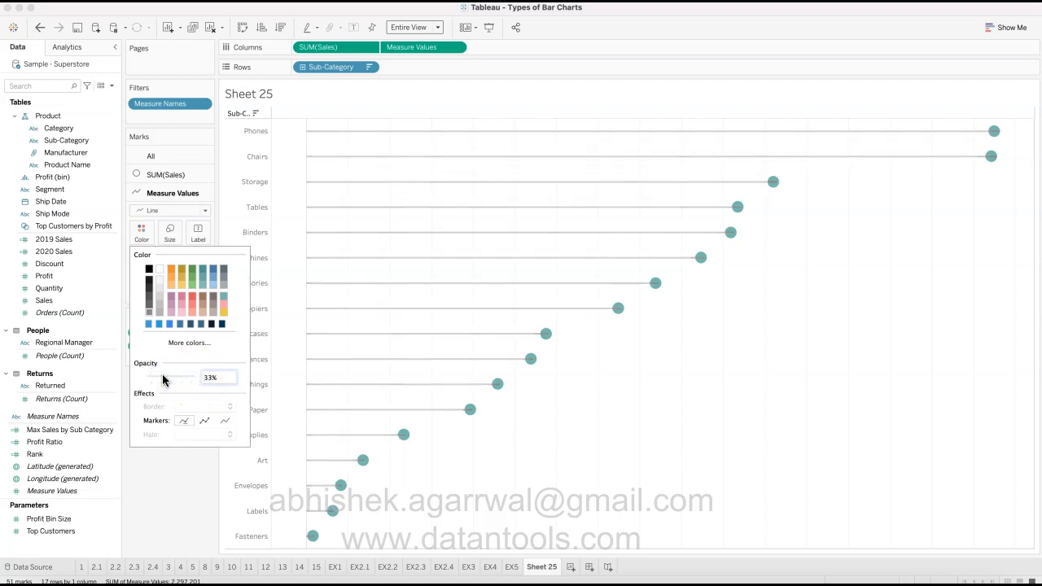
{"action": "left_click", "coordinate": [166, 379]}
{"action": "left_click", "coordinate": [183, 522]}
{"action": "mouse_move", "coordinate": [660, 293]}
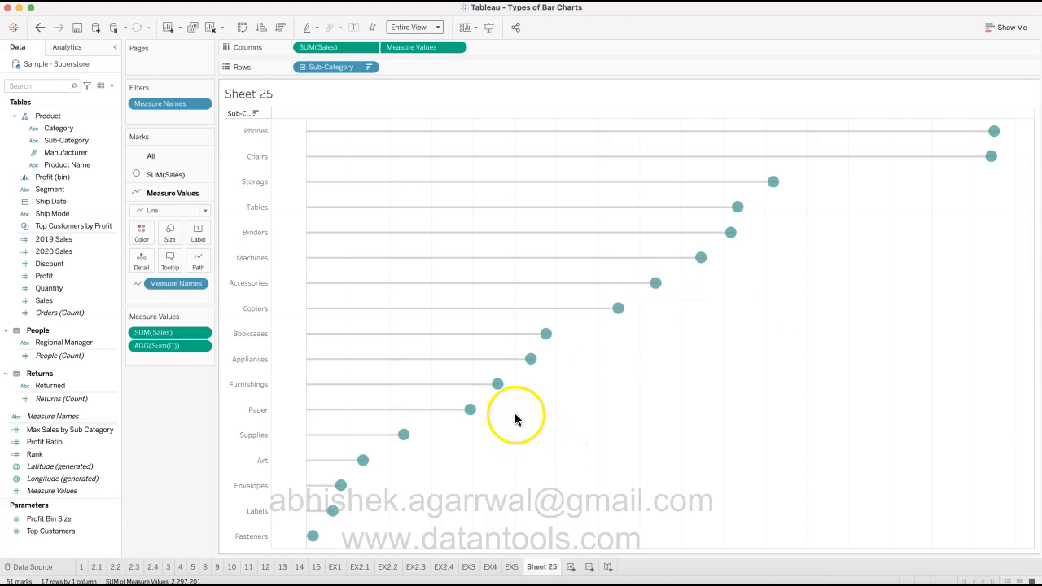
Step: Recolor the SUM(Sales) circles orange
{"action": "left_click", "coordinate": [169, 174]}
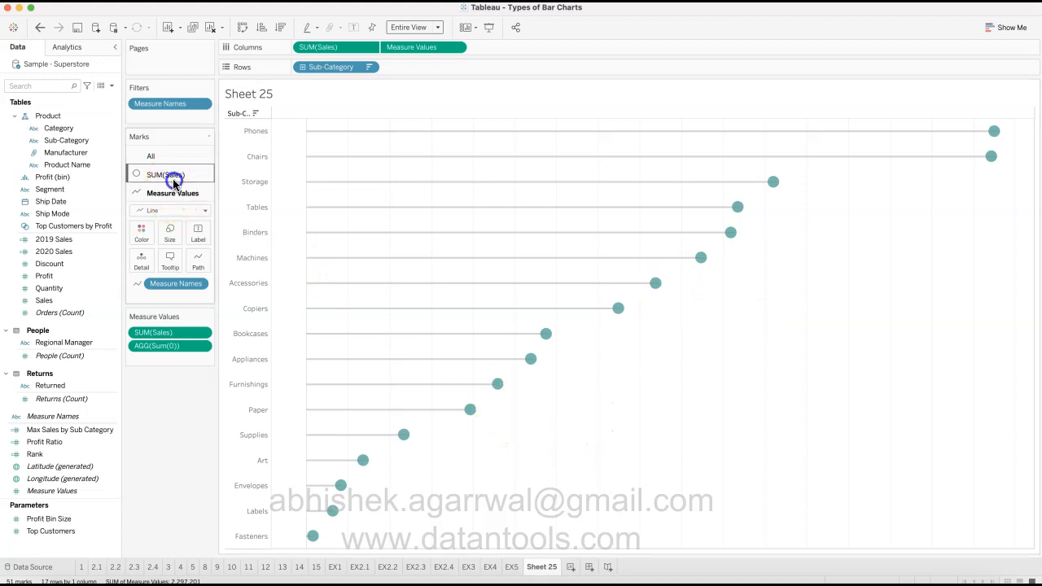
{"action": "left_click", "coordinate": [143, 216]}
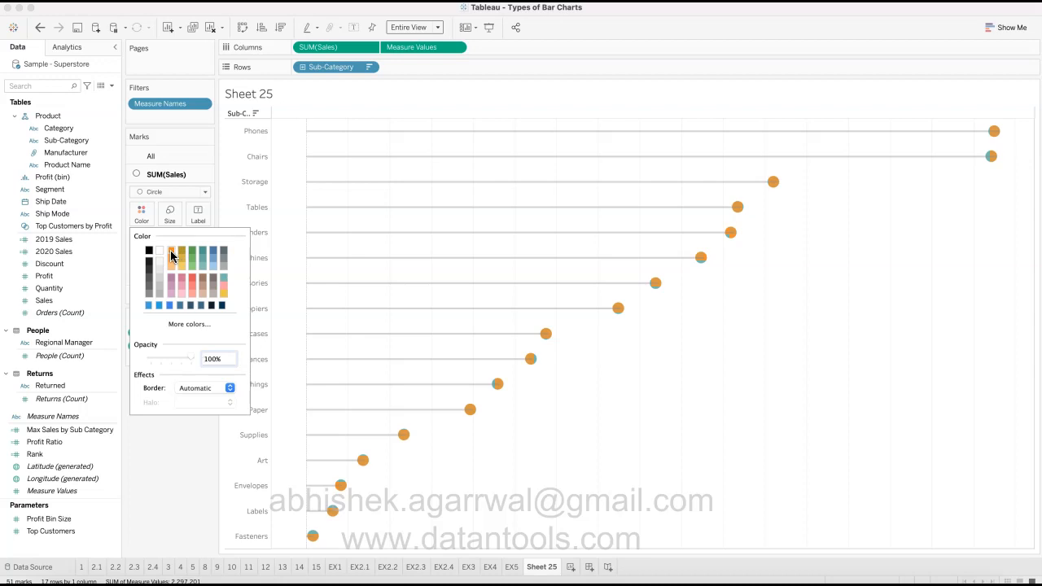
{"action": "left_click", "coordinate": [180, 449]}
{"action": "left_click", "coordinate": [584, 535]}
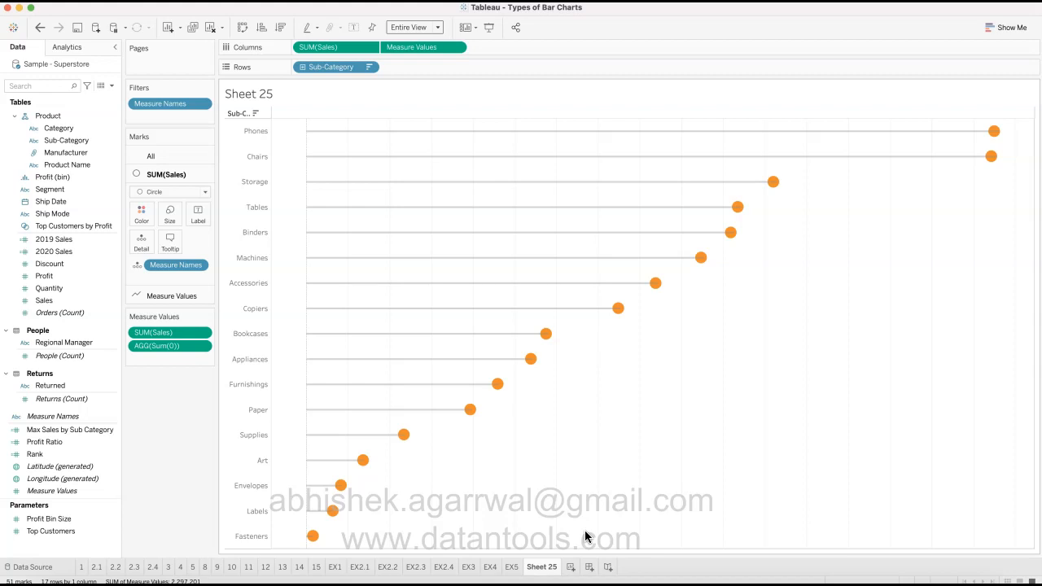
Step: Rename the lollipop chart sheet as Ex8
{"action": "double_click", "coordinate": [544, 568]}
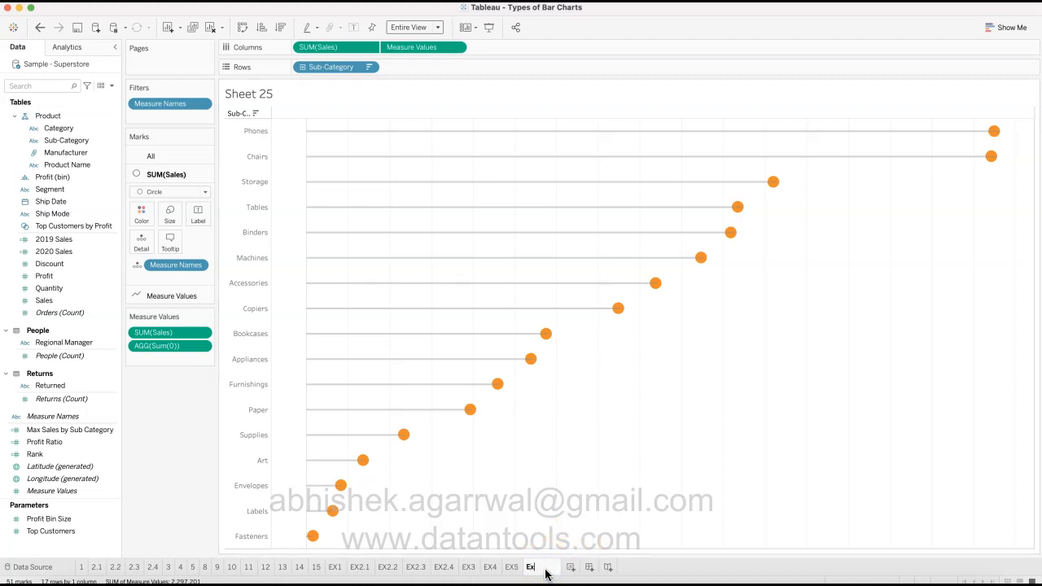
{"action": "key", "text": "Return"}
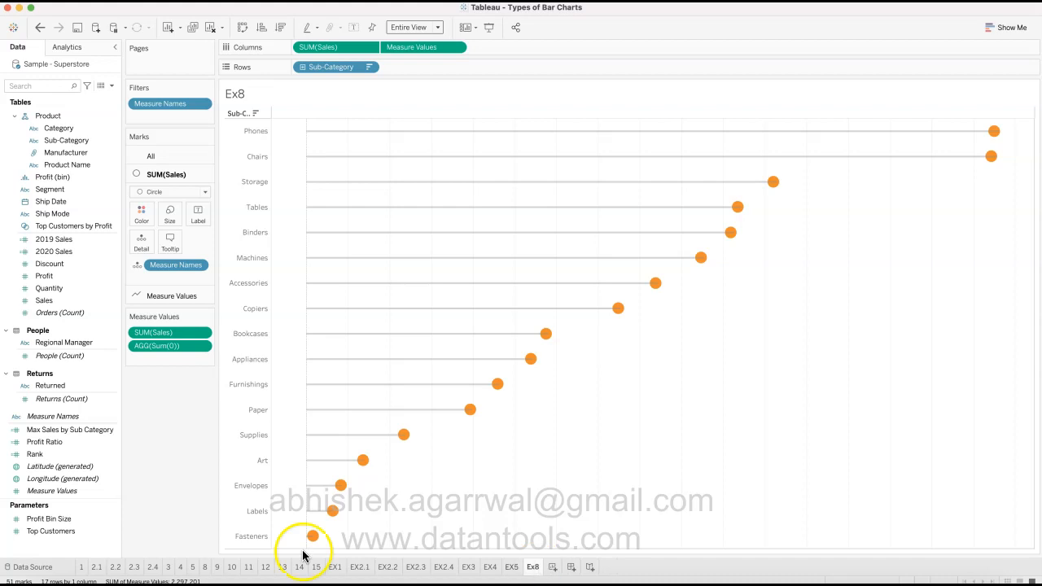
Step: Add a new worksheet, place it just before Ex8 and rename it Ex 6
{"action": "left_click", "coordinate": [204, 569]}
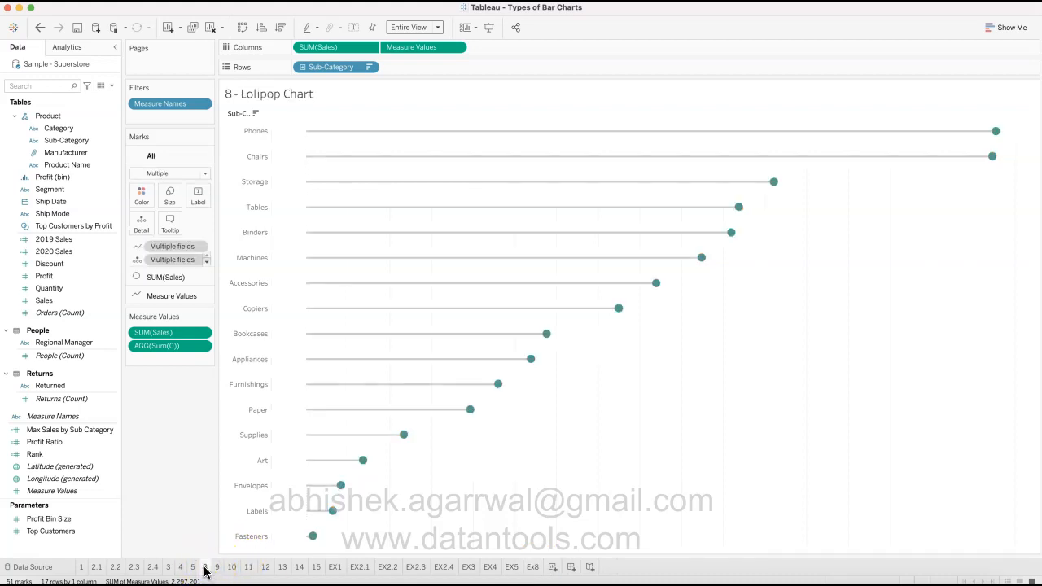
{"action": "left_click", "coordinate": [193, 568]}
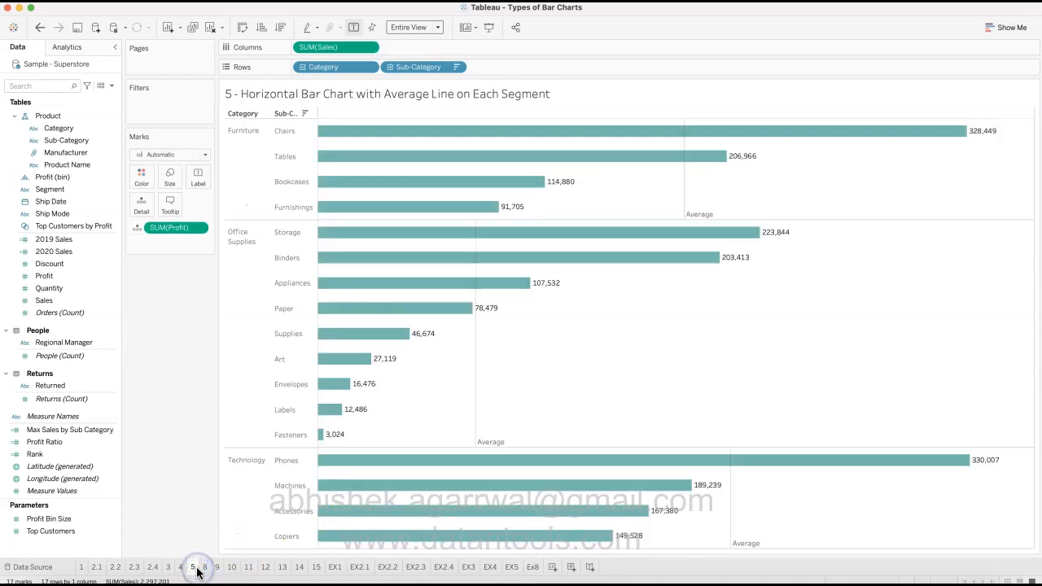
{"action": "left_click", "coordinate": [533, 568]}
{"action": "left_click", "coordinate": [553, 567]}
{"action": "left_click_drag", "start_coordinate": [576, 568], "coordinate": [529, 569]}
{"action": "double_click", "coordinate": [538, 567]}
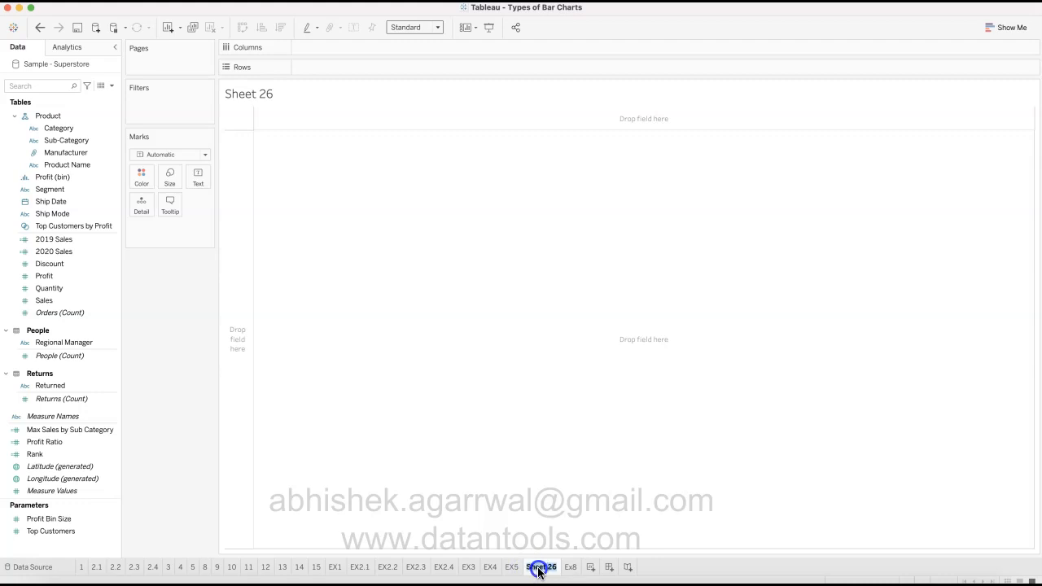
{"action": "type", "text": "Ex 6"}
{"action": "key", "text": "Return"}
{"action": "left_click", "coordinate": [548, 433]}
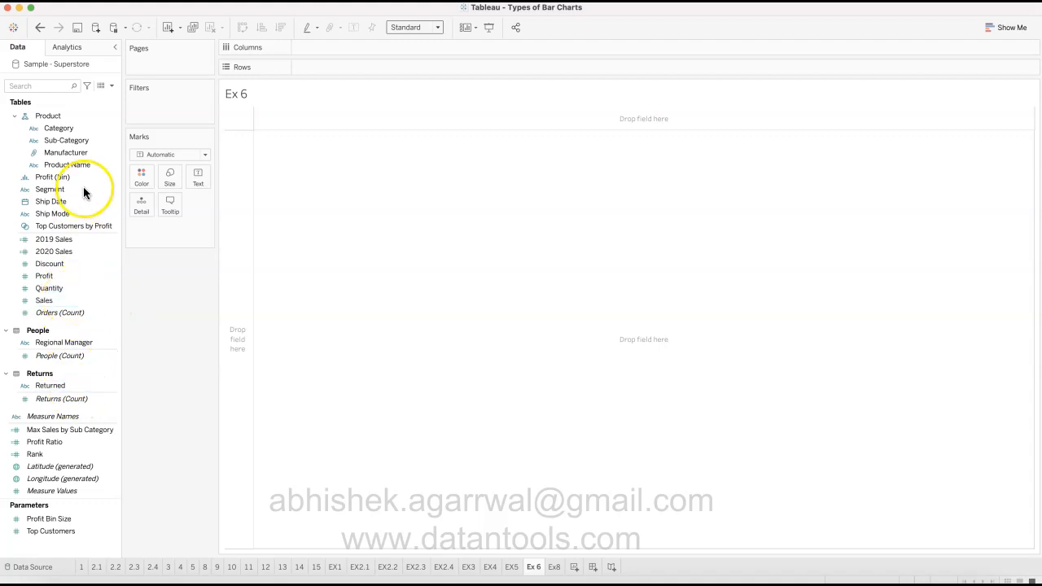
Step: Build a horizontal bar chart with Sub-Category on Rows and Sales on Columns, sorted descending by sales
{"action": "left_click_drag", "start_coordinate": [89, 138], "coordinate": [333, 68]}
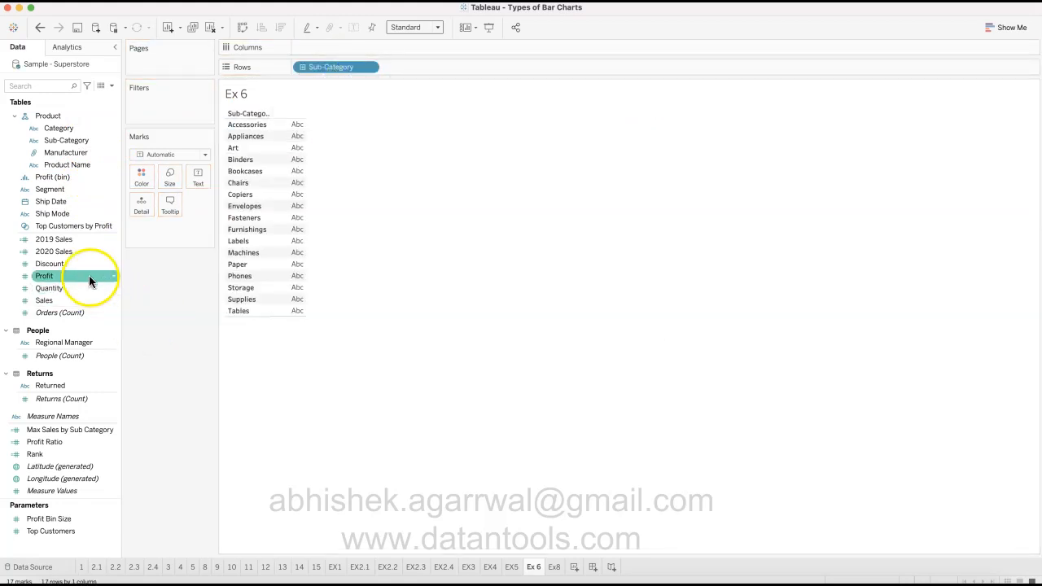
{"action": "left_click_drag", "start_coordinate": [91, 297], "coordinate": [366, 51]}
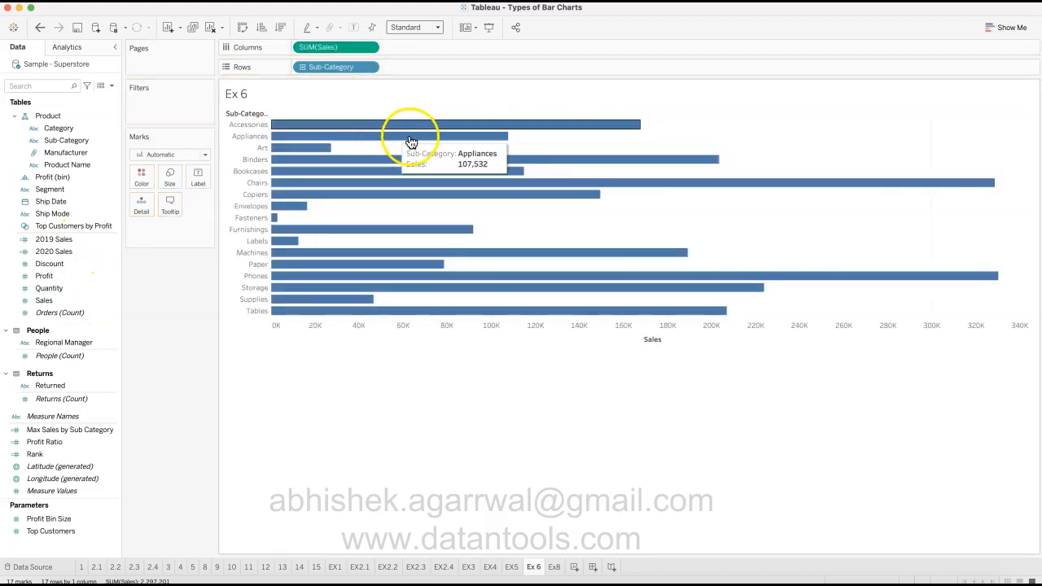
{"action": "left_click", "coordinate": [279, 32]}
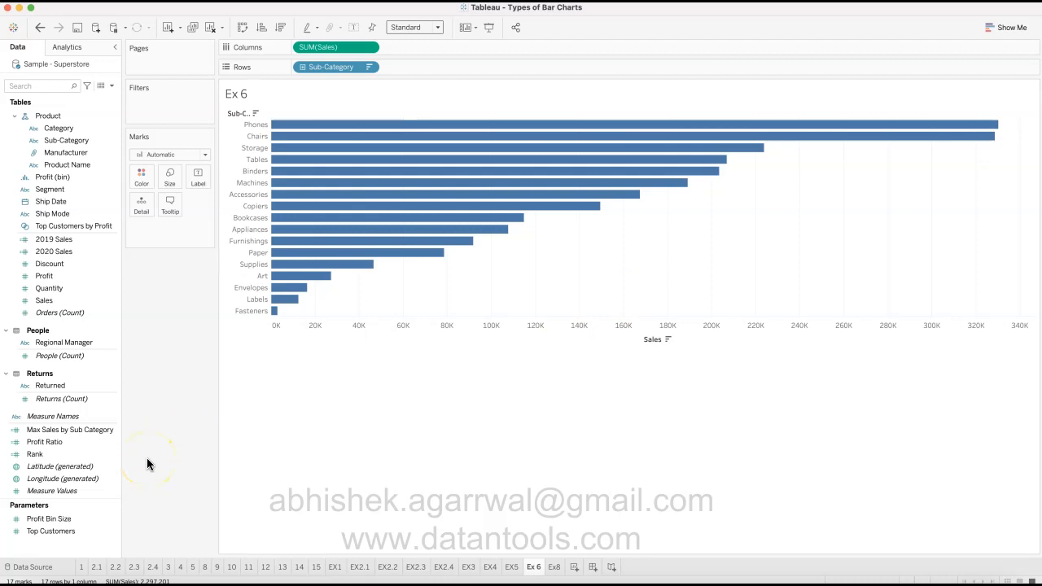
Step: Replace SUM(Sales) on Columns with Measure Values and add a SUM(0) calculation to the Measure Values
{"action": "left_click_drag", "start_coordinate": [90, 491], "coordinate": [437, 52]}
{"action": "left_click_drag", "start_coordinate": [335, 46], "coordinate": [168, 529]}
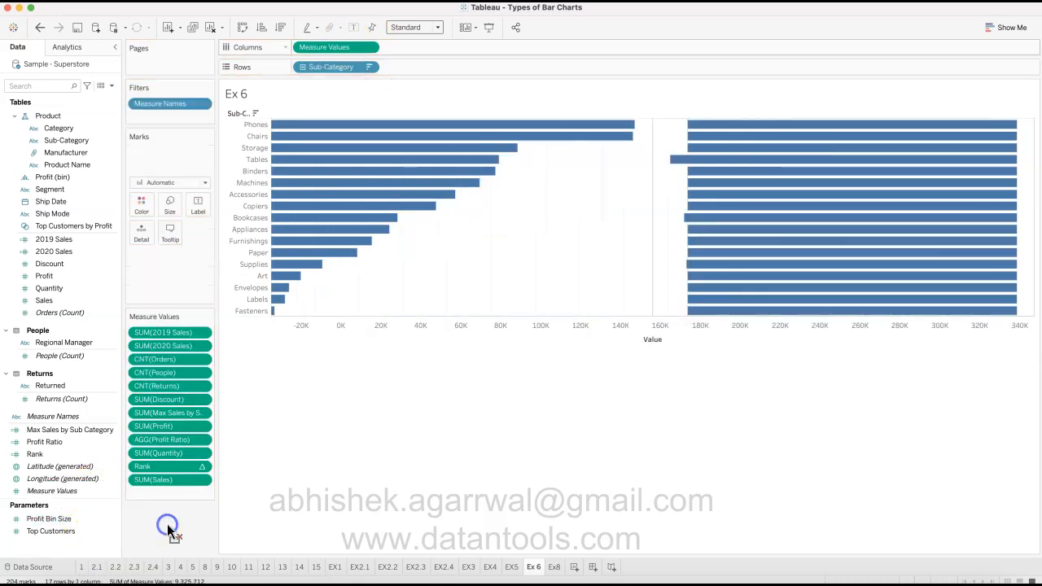
{"action": "double_click", "coordinate": [166, 435]}
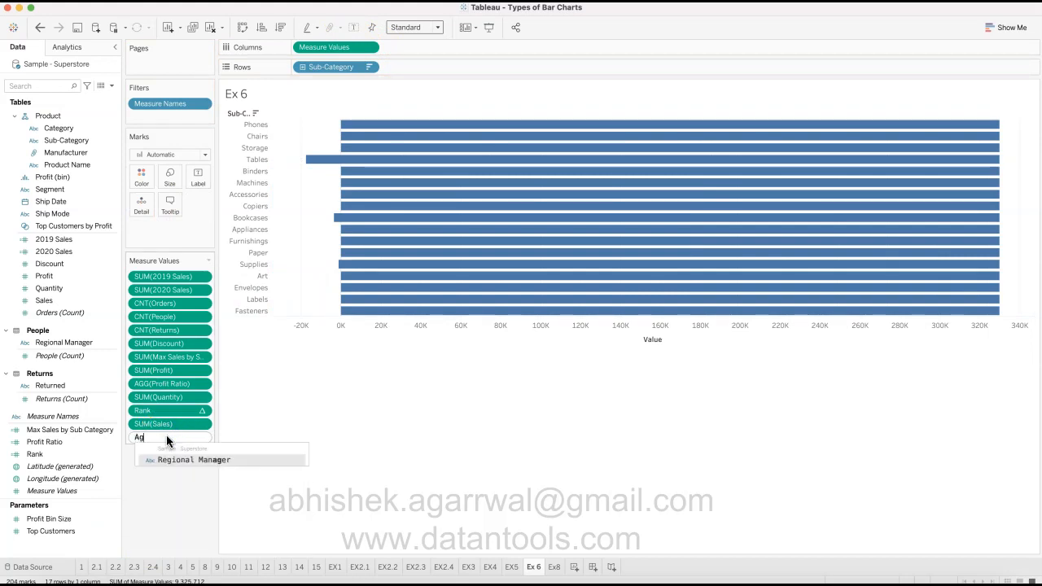
{"action": "type", "text": "sum"}
{"action": "key", "text": "Return"}
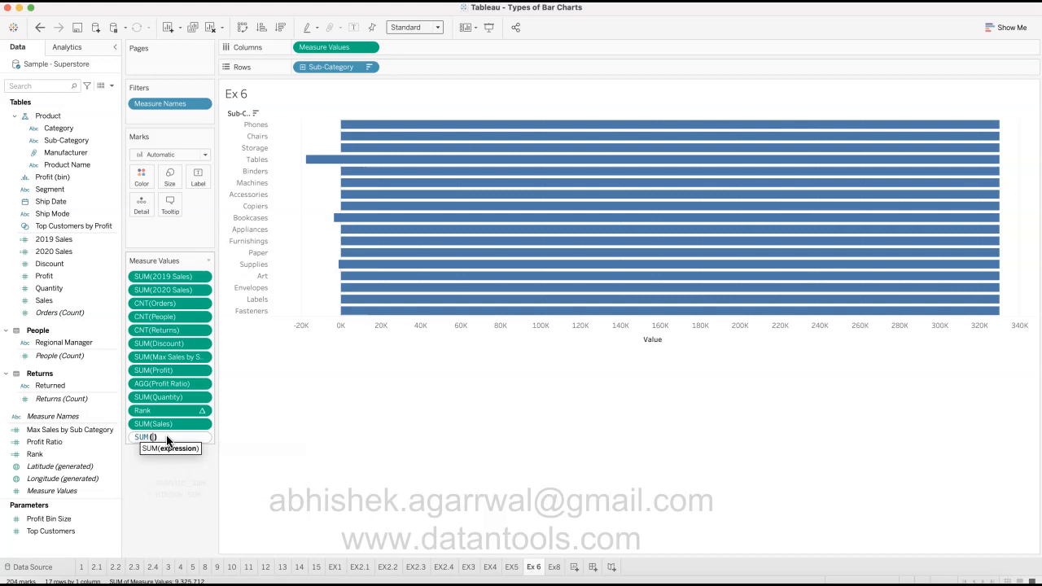
{"action": "type", "text": "0"}
{"action": "key", "text": "Return"}
Step: Remove every measure from the Measure Values except the SUM(0) calculation and SUM(Sales)
{"action": "left_click_drag", "start_coordinate": [181, 410], "coordinate": [185, 472]}
{"action": "left_click_drag", "start_coordinate": [186, 385], "coordinate": [184, 477]}
{"action": "left_click_drag", "start_coordinate": [178, 367], "coordinate": [184, 465]}
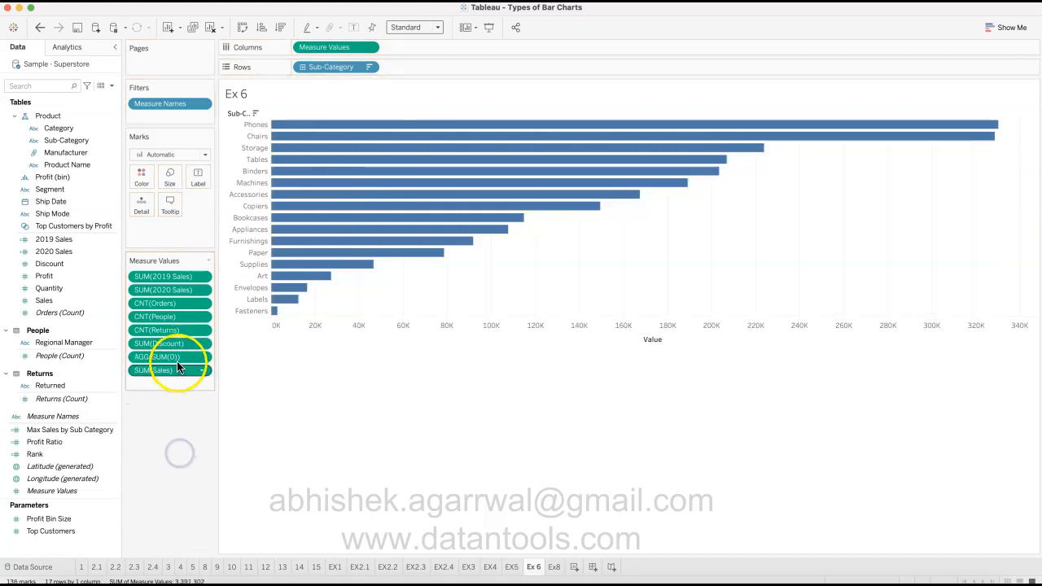
{"action": "left_click_drag", "start_coordinate": [174, 349], "coordinate": [166, 474]}
{"action": "left_click_drag", "start_coordinate": [174, 330], "coordinate": [177, 439]}
{"action": "left_click_drag", "start_coordinate": [182, 302], "coordinate": [179, 464]}
{"action": "left_click_drag", "start_coordinate": [171, 285], "coordinate": [179, 388]}
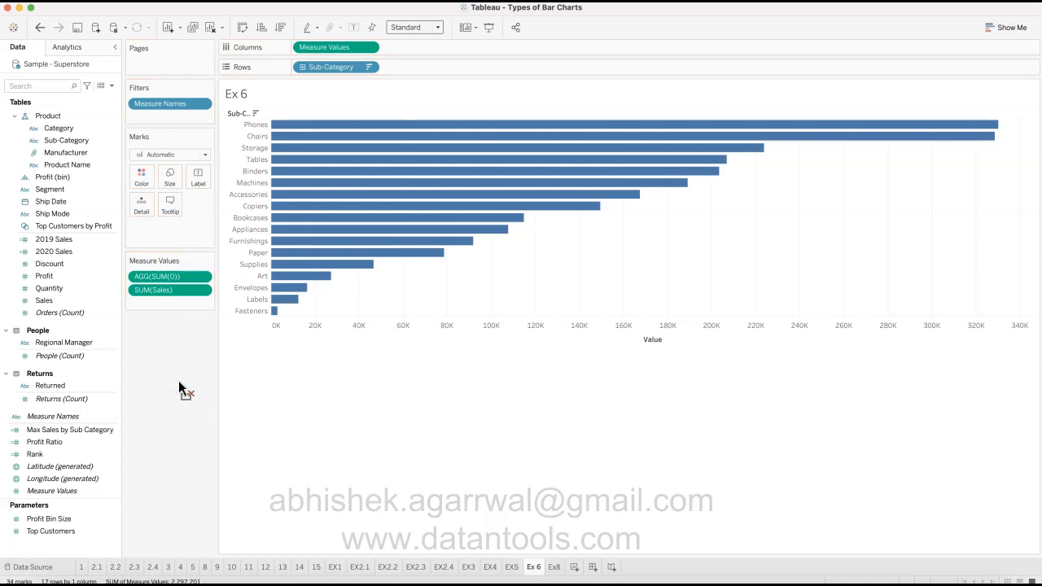
{"action": "left_click", "coordinate": [173, 282]}
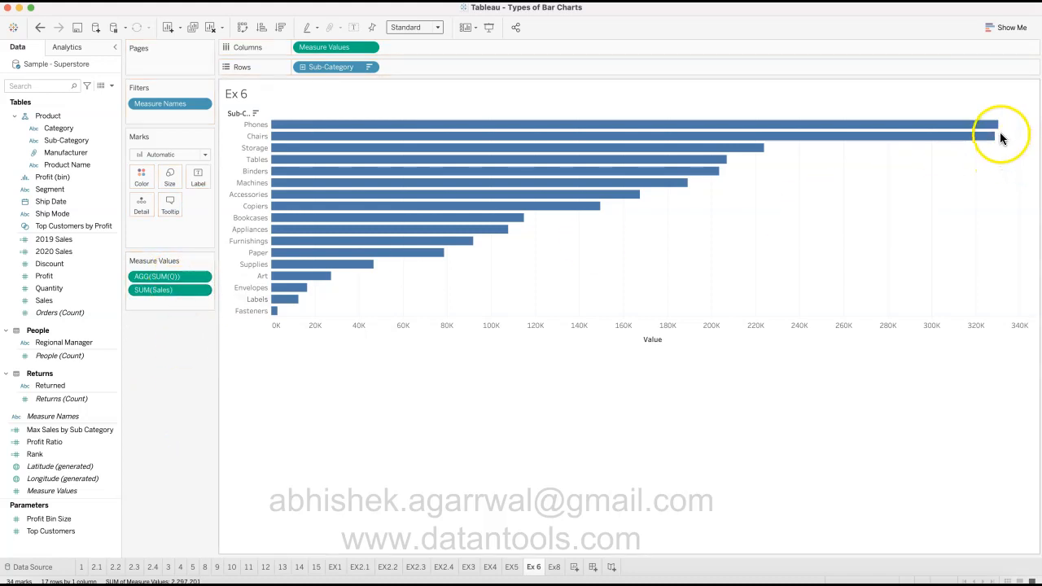
Step: Change the mark type to Line and assign Measure Names to Path, finding the field by searching "meas"
{"action": "left_click", "coordinate": [187, 154]}
{"action": "left_click", "coordinate": [181, 193]}
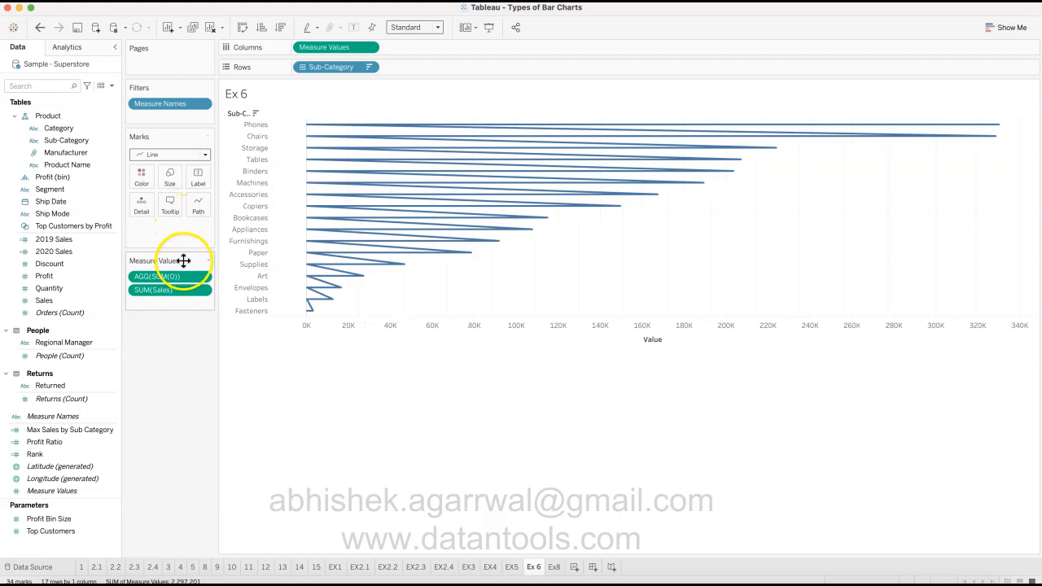
{"action": "scroll", "coordinate": [85, 267], "scroll_direction": "up", "scroll_amount": 5}
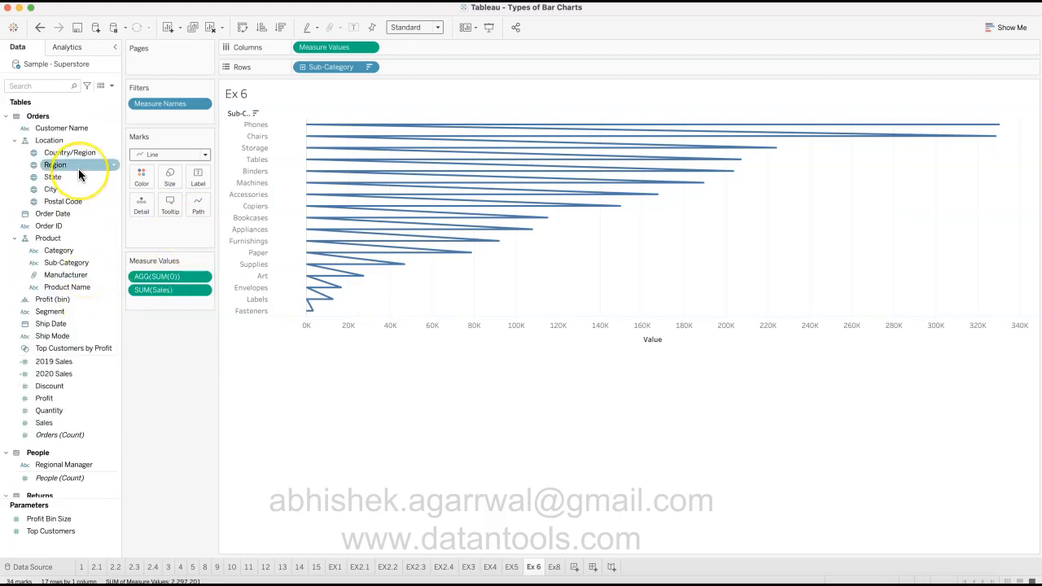
{"action": "scroll", "coordinate": [79, 174], "scroll_direction": "down", "scroll_amount": 3}
{"action": "scroll", "coordinate": [78, 173], "scroll_direction": "down", "scroll_amount": 3}
{"action": "left_click", "coordinate": [52, 85]}
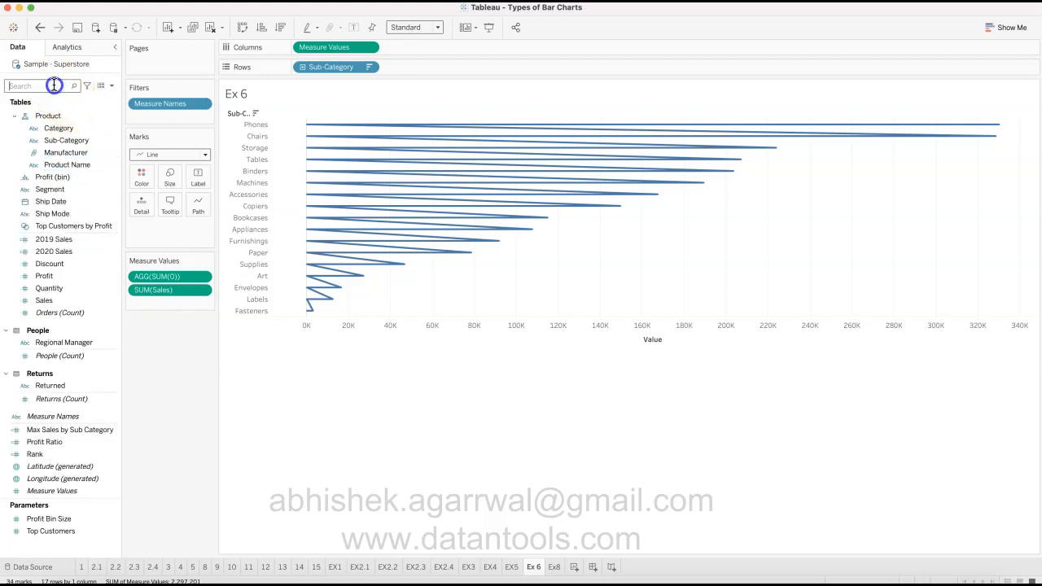
{"action": "type", "text": "meas"}
{"action": "left_click_drag", "start_coordinate": [59, 115], "coordinate": [204, 205]}
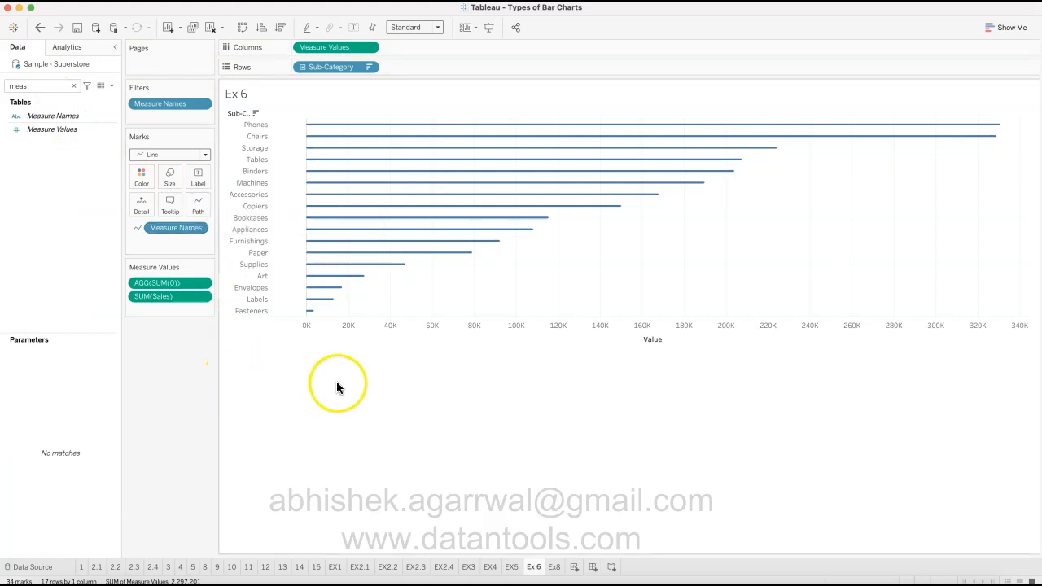
Step: Increase the line size until the sub-category lines look like thick rounded bars
{"action": "left_click", "coordinate": [177, 183]}
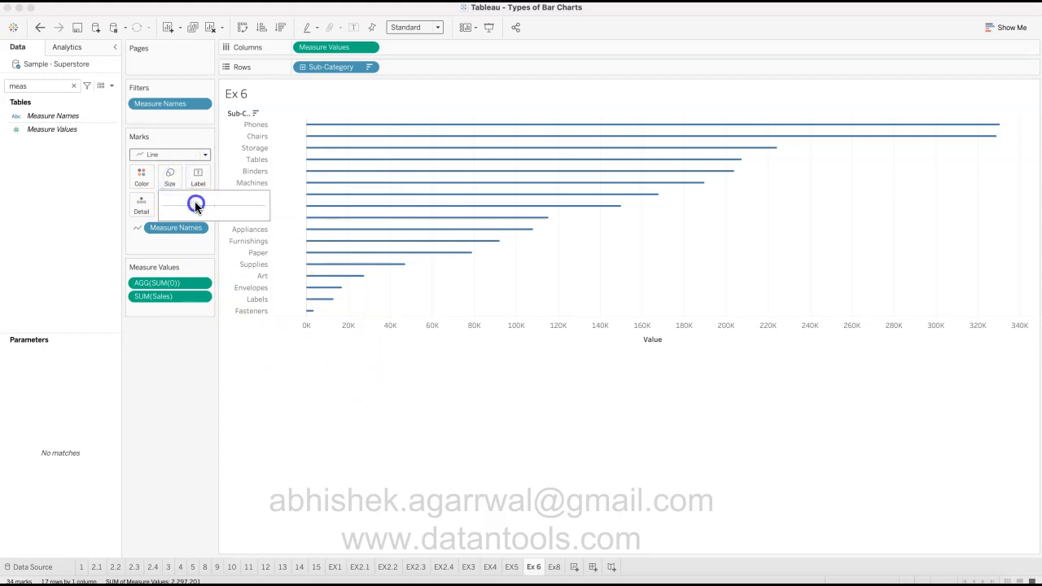
{"action": "left_click", "coordinate": [231, 207]}
{"action": "left_click_drag", "start_coordinate": [231, 206], "coordinate": [244, 206]}
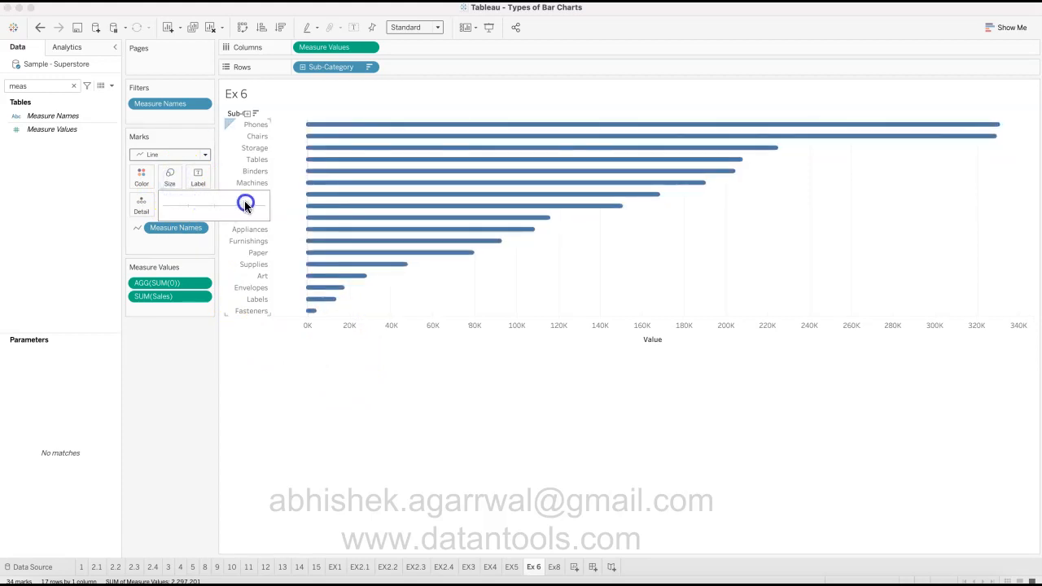
{"action": "left_click", "coordinate": [241, 203]}
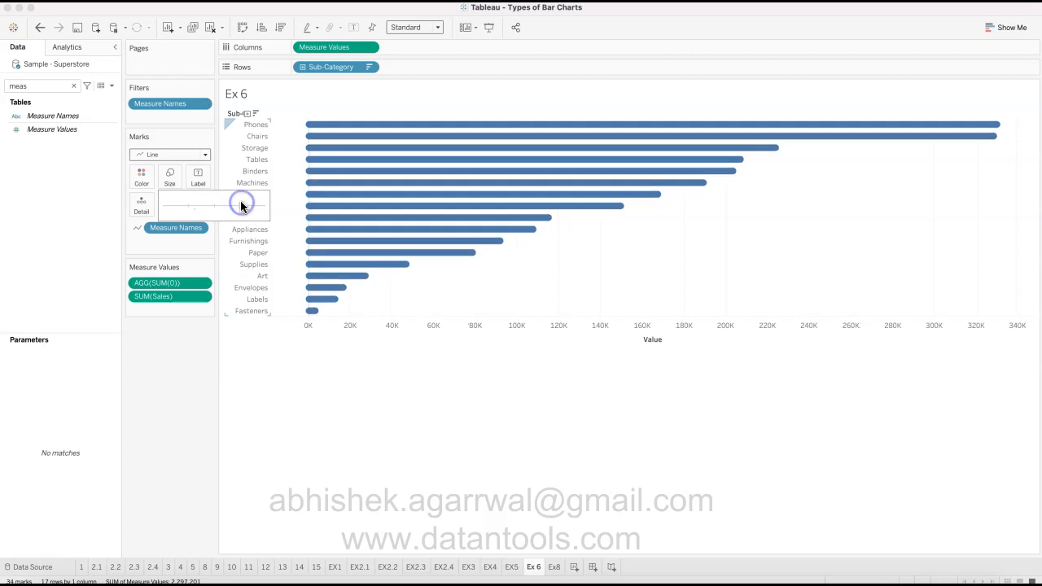
Step: Color the rounded bars teal
{"action": "left_click", "coordinate": [144, 176]}
{"action": "left_click", "coordinate": [222, 240]}
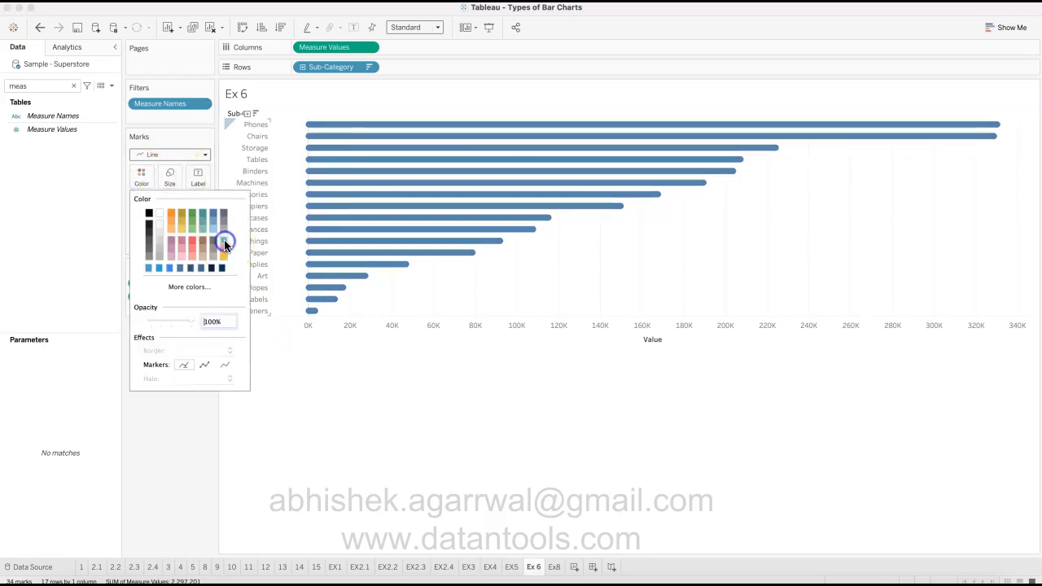
{"action": "left_click", "coordinate": [423, 431]}
Step: Set the column grid lines of the Ex 6 chart to None
{"action": "right_click", "coordinate": [596, 286]}
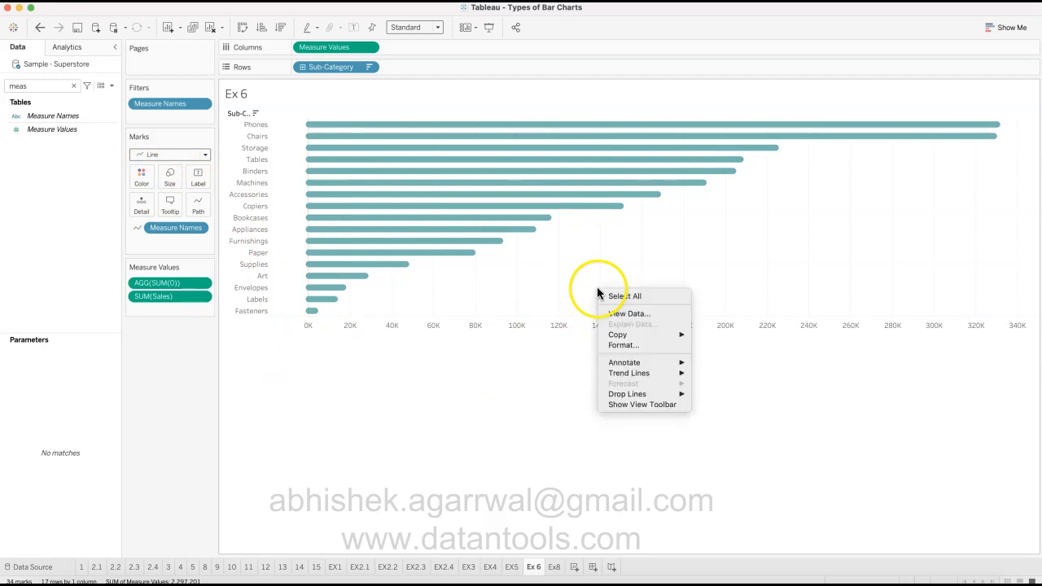
{"action": "left_click", "coordinate": [658, 345]}
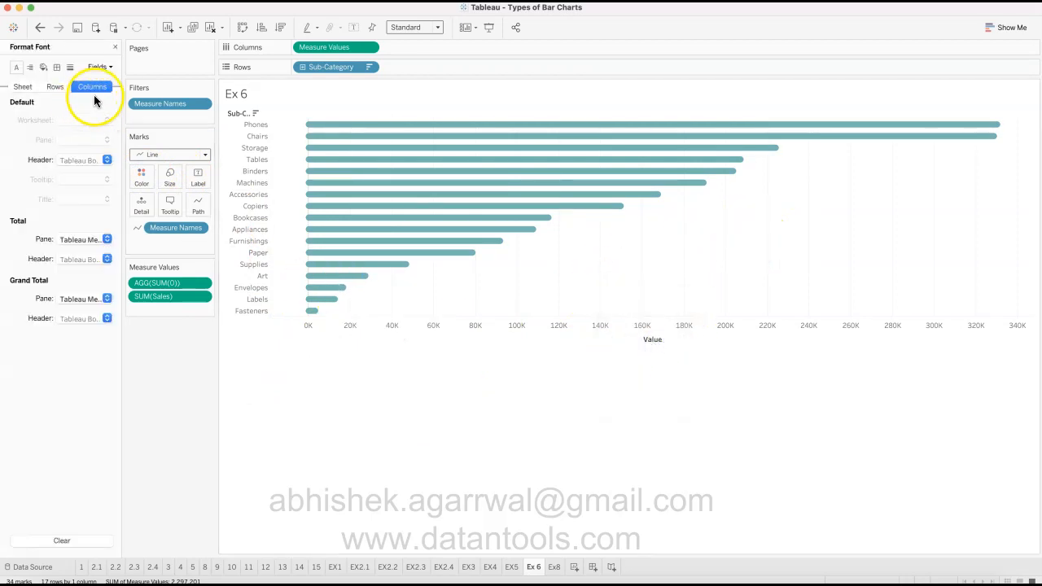
{"action": "left_click", "coordinate": [70, 67]}
{"action": "left_click", "coordinate": [85, 120]}
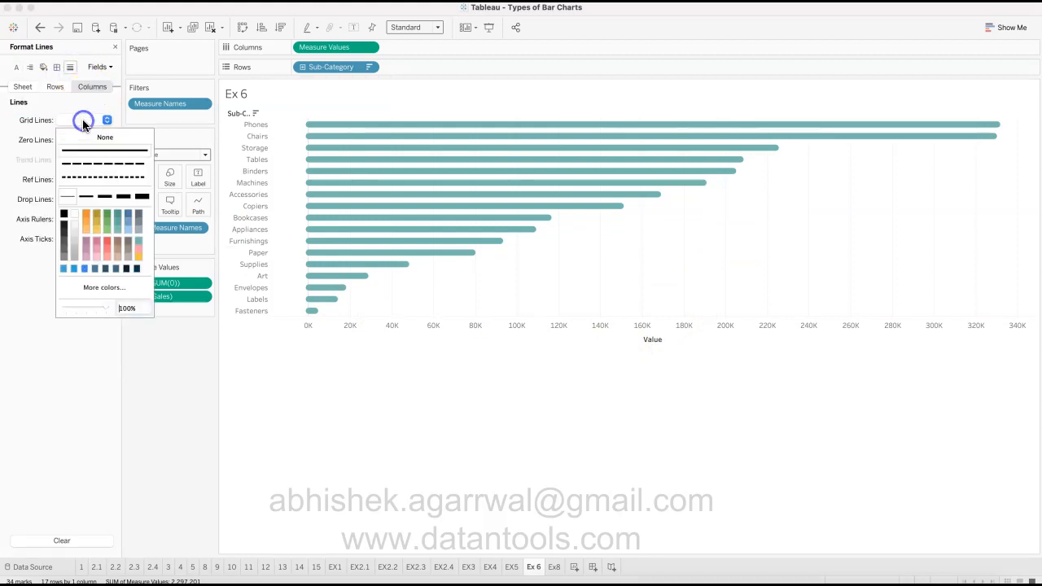
{"action": "left_click", "coordinate": [93, 136]}
{"action": "left_click", "coordinate": [385, 495]}
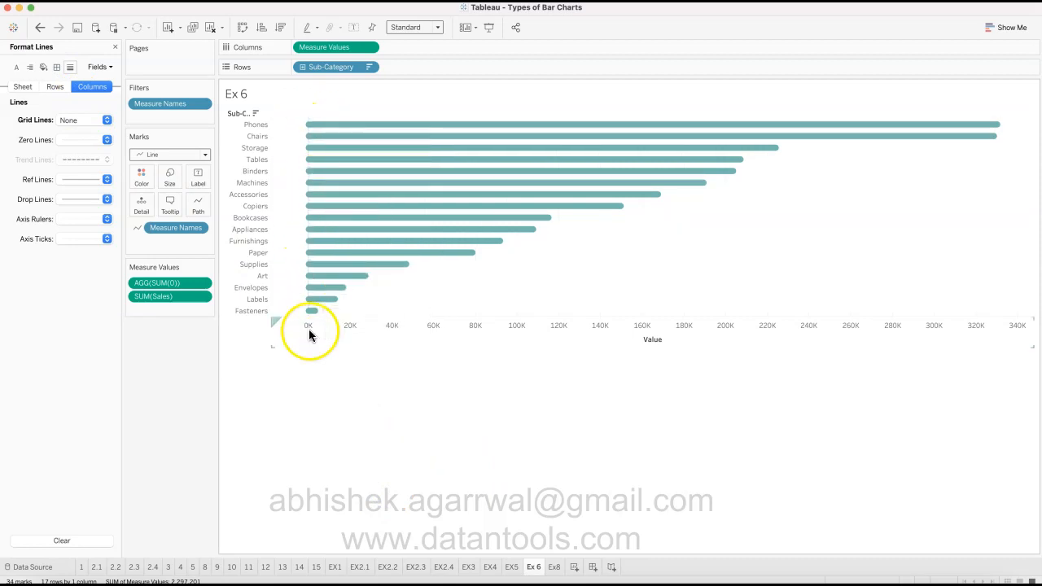
Step: Check the sheet and column border formatting and set the columns' Grand Total pane border to None
{"action": "left_click", "coordinate": [57, 71]}
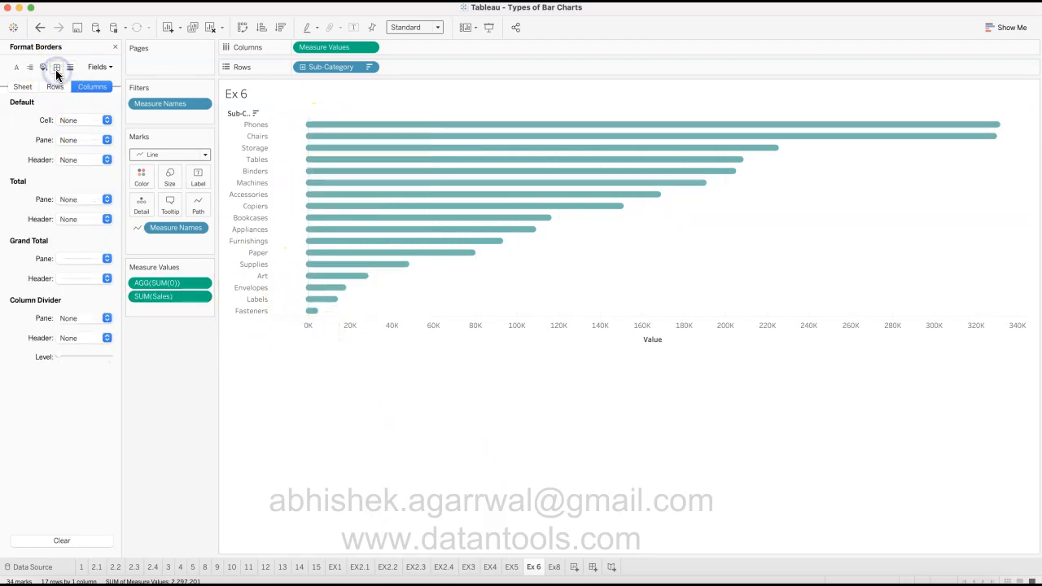
{"action": "left_click", "coordinate": [36, 89]}
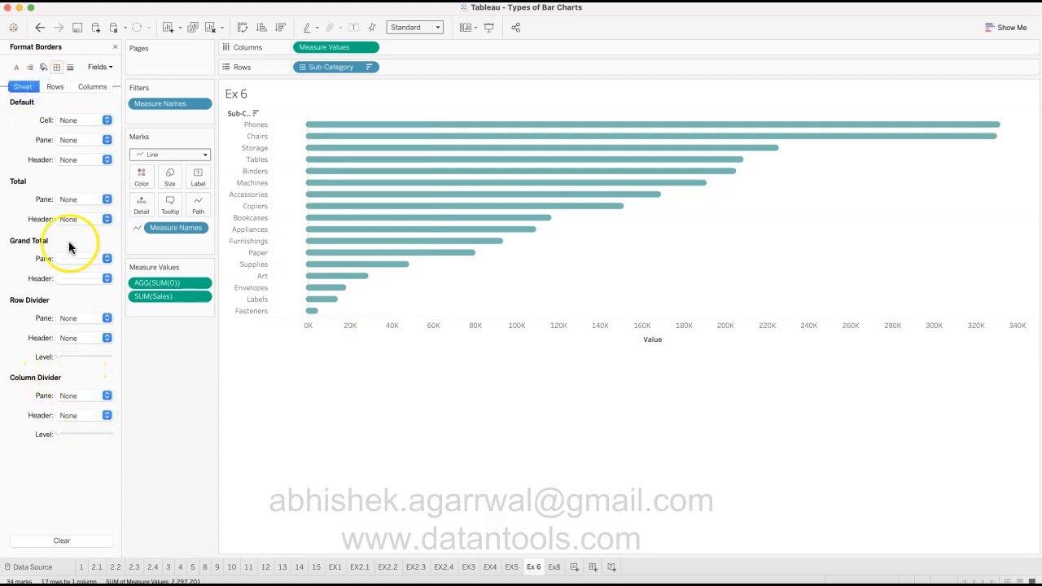
{"action": "left_click", "coordinate": [91, 87]}
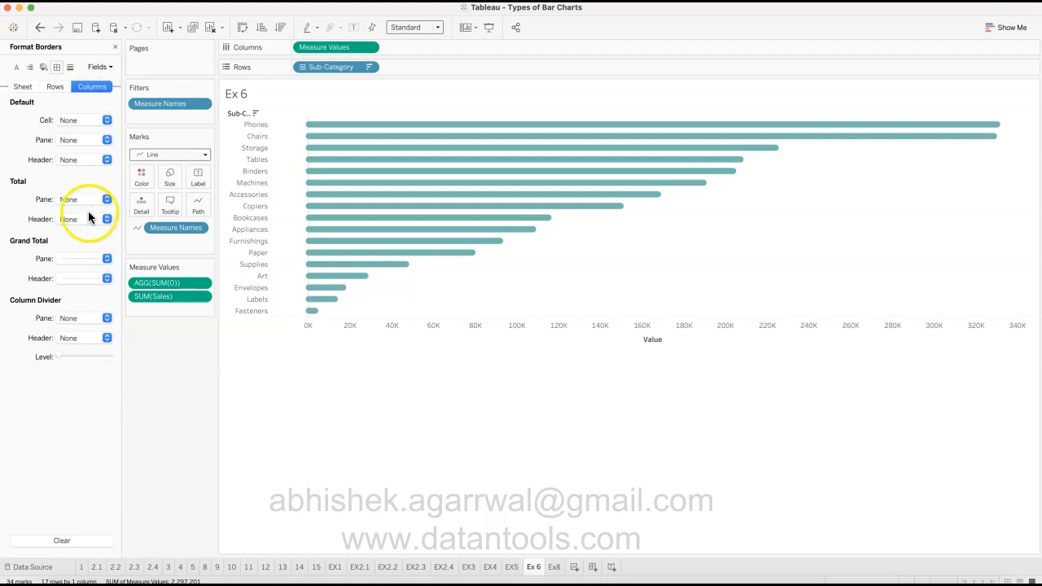
{"action": "left_click", "coordinate": [88, 259]}
{"action": "left_click", "coordinate": [100, 276]}
{"action": "left_click", "coordinate": [79, 102]}
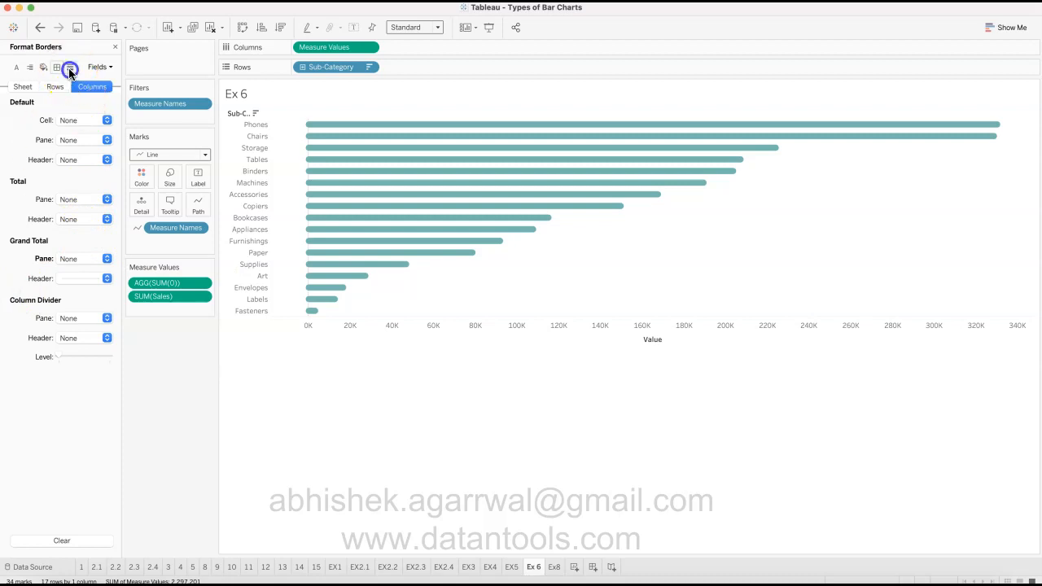
Step: Open the line style options for the column zero lines
{"action": "left_click", "coordinate": [70, 67]}
{"action": "left_click", "coordinate": [80, 144]}
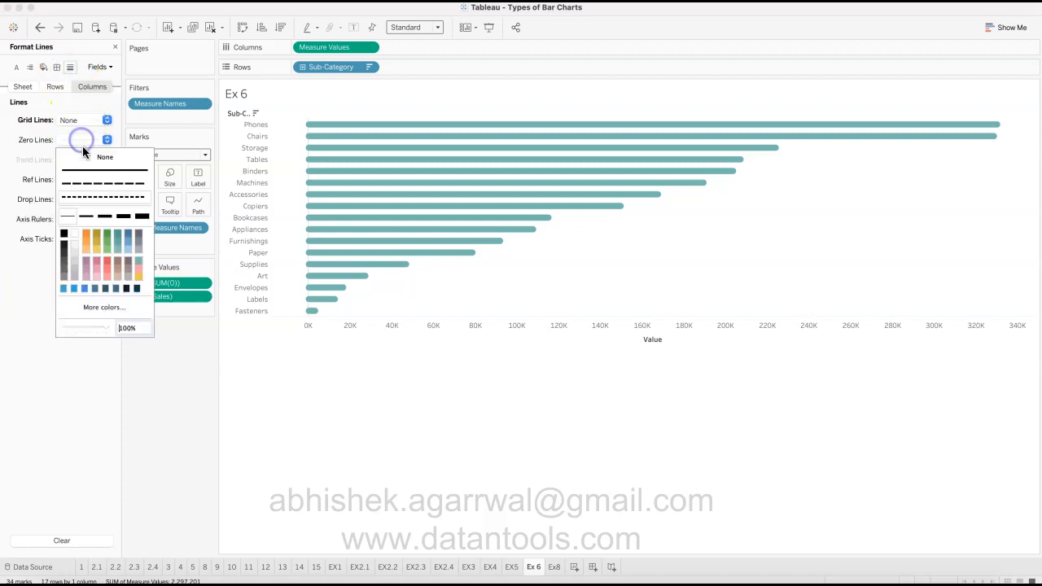
Step: Set the column zero lines to None in the Ex 6 chart
{"action": "left_click", "coordinate": [88, 156]}
{"action": "left_click", "coordinate": [311, 448]}
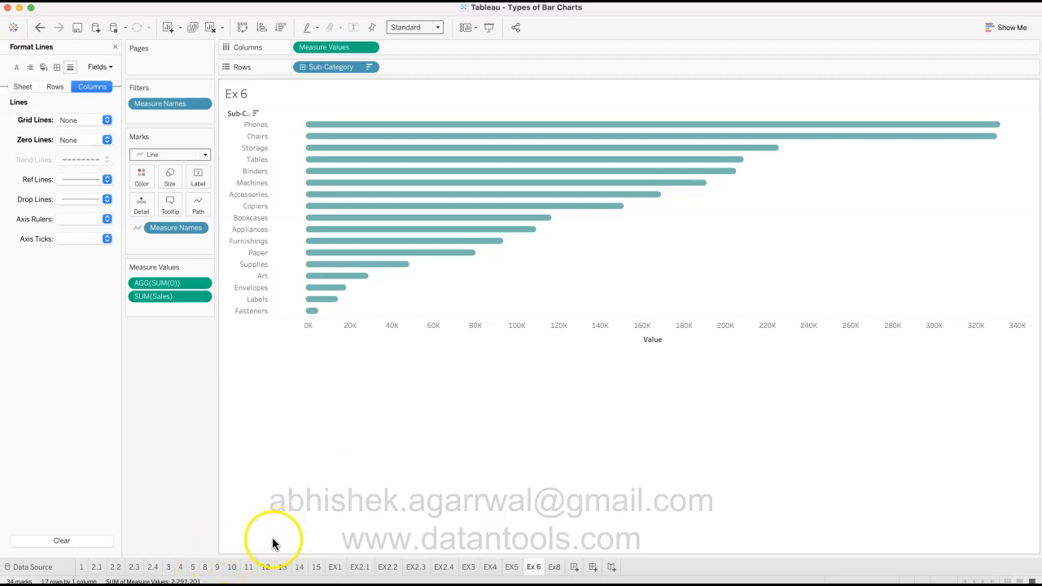
Step: Open sheet 9 and examine its rounded Sales bars, the Max Sales background lines and the Measure Values marks settings
{"action": "left_click", "coordinate": [218, 567]}
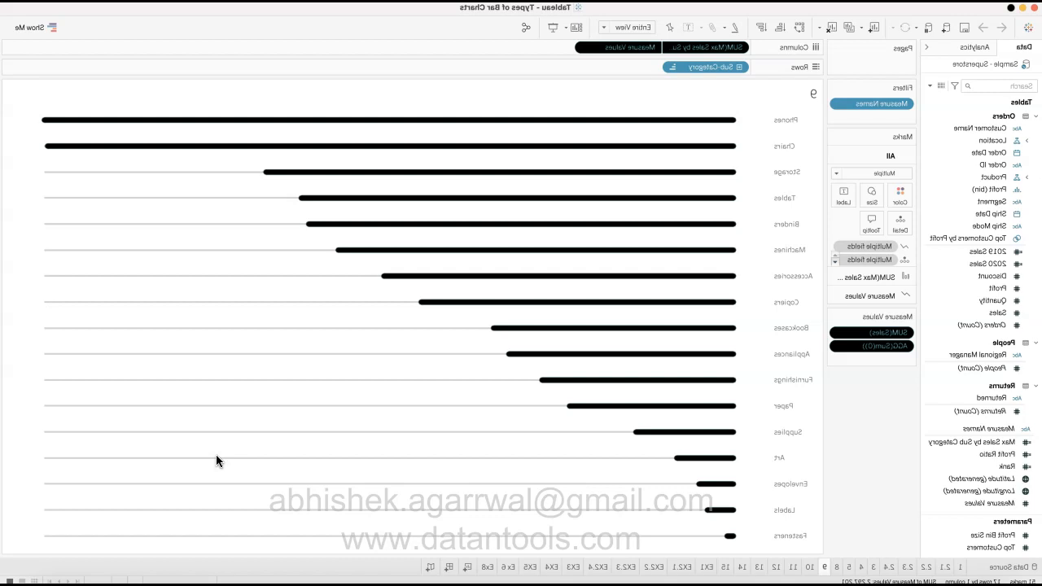
{"action": "mouse_move", "coordinate": [344, 121]}
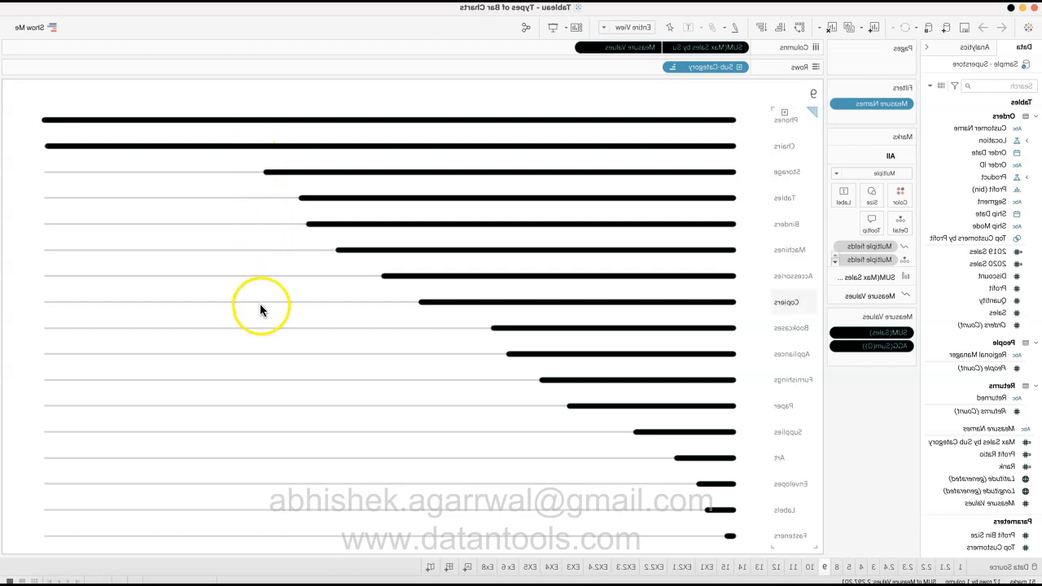
{"action": "mouse_move", "coordinate": [483, 302]}
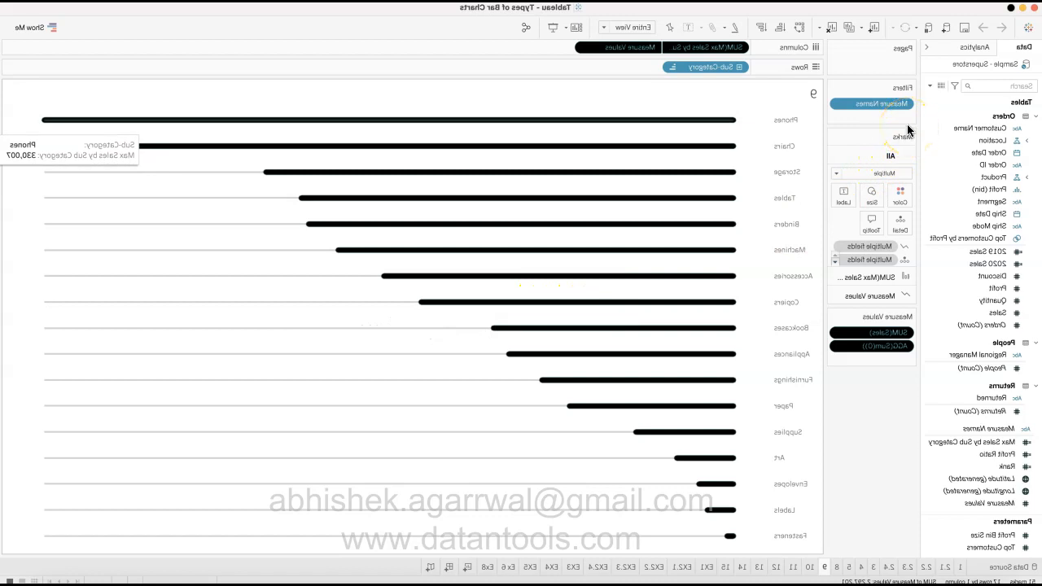
{"action": "mouse_move", "coordinate": [915, 147]}
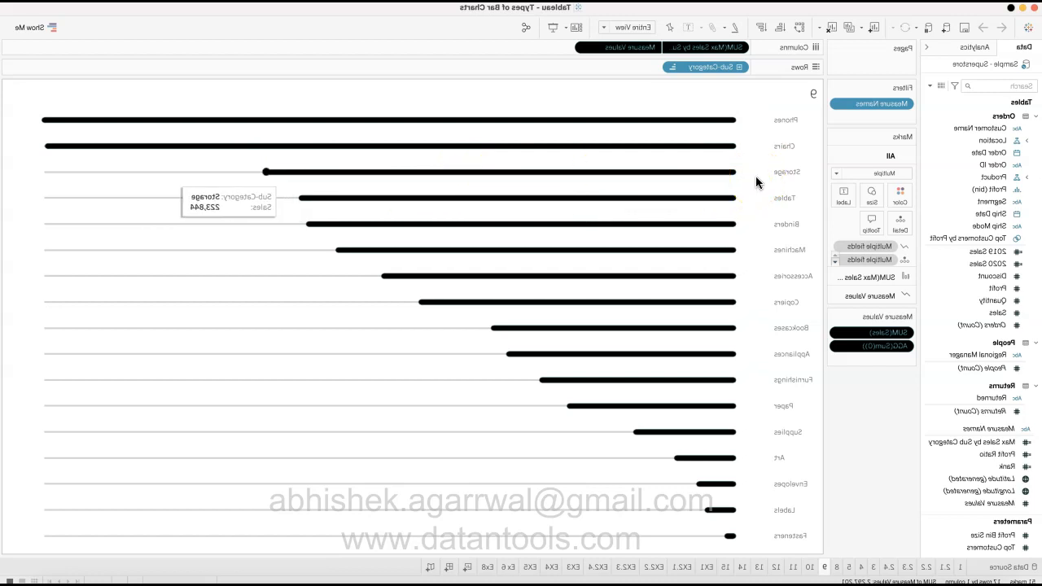
{"action": "left_click", "coordinate": [832, 176]}
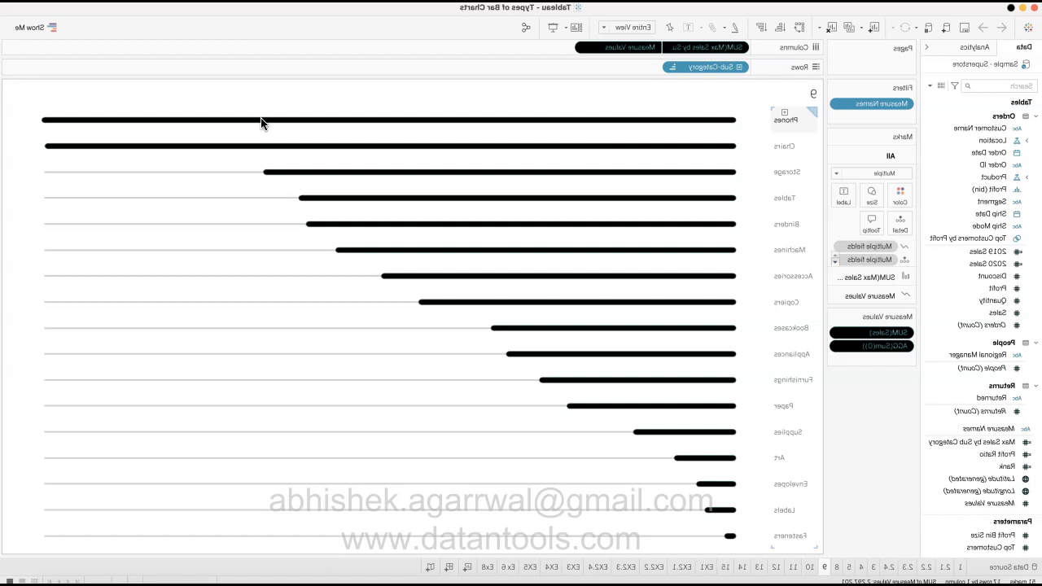
{"action": "left_click", "coordinate": [203, 446]}
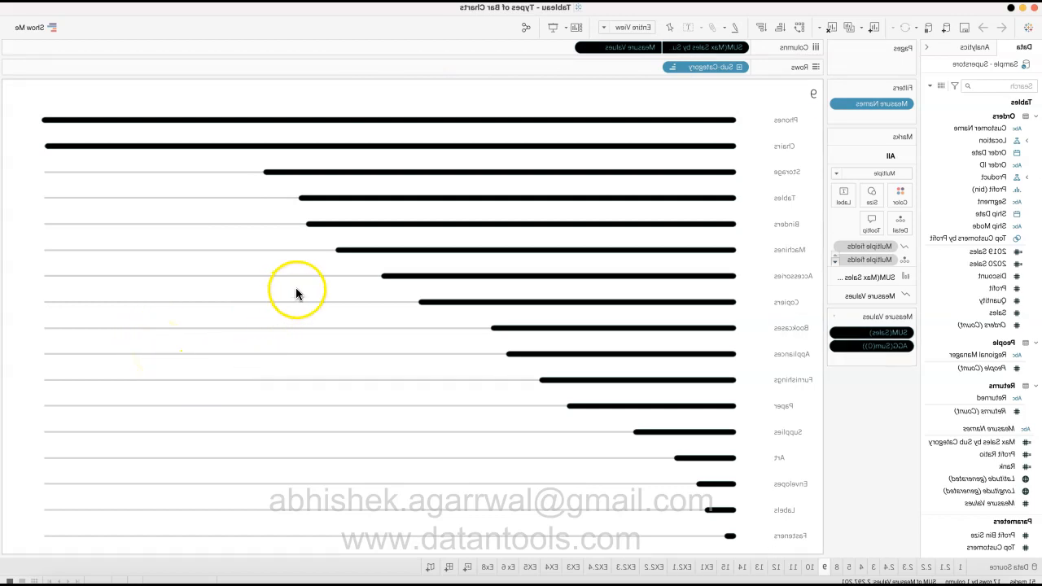
{"action": "mouse_move", "coordinate": [306, 280]}
{"action": "mouse_move", "coordinate": [675, 280]}
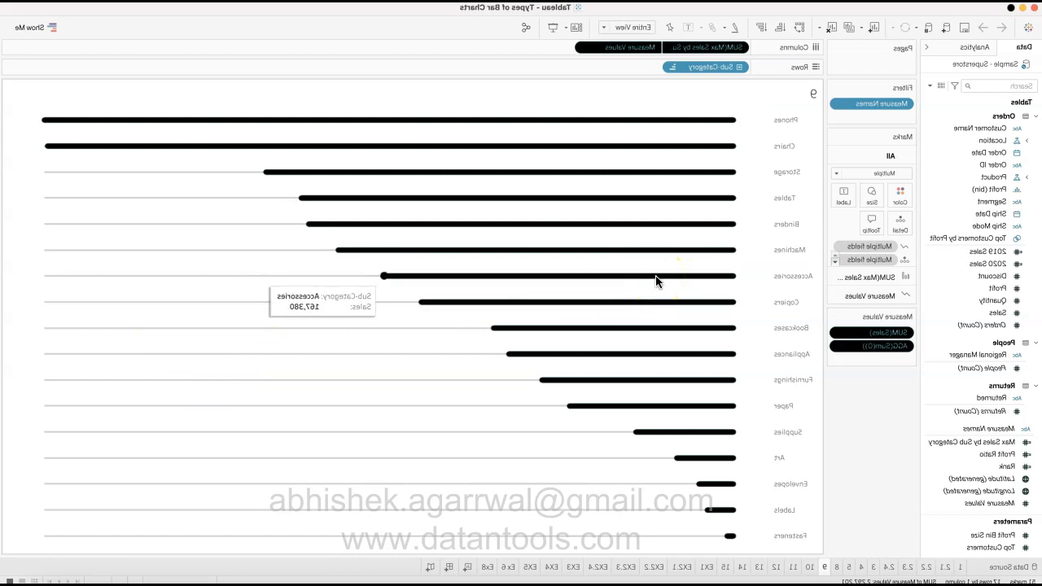
{"action": "left_click", "coordinate": [175, 298]}
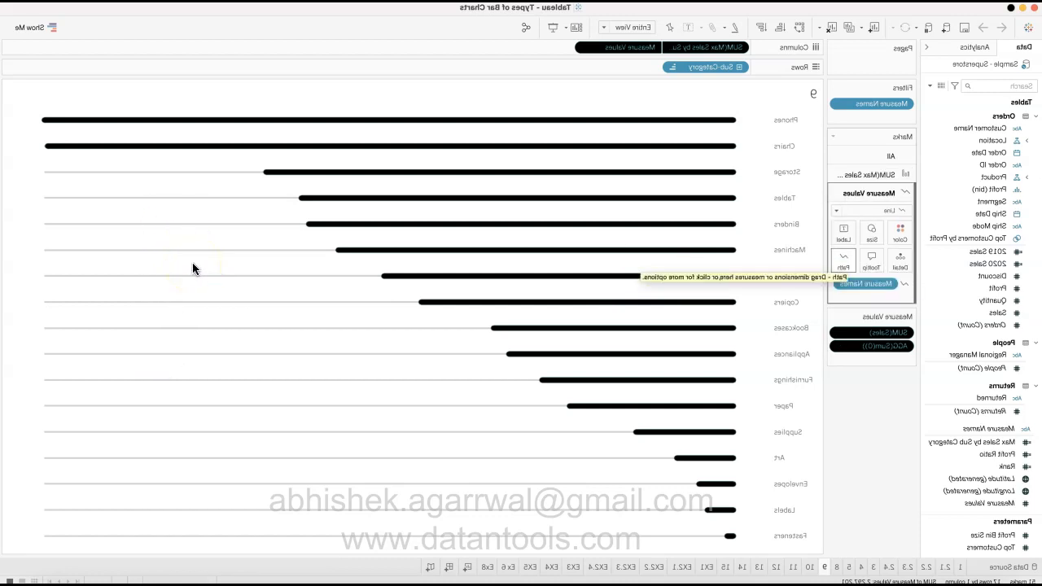
Step: Open the Max Sales by Sub Category calculation, examine its nested FIXED expressions and close it without edits
{"action": "left_click", "coordinate": [114, 452]}
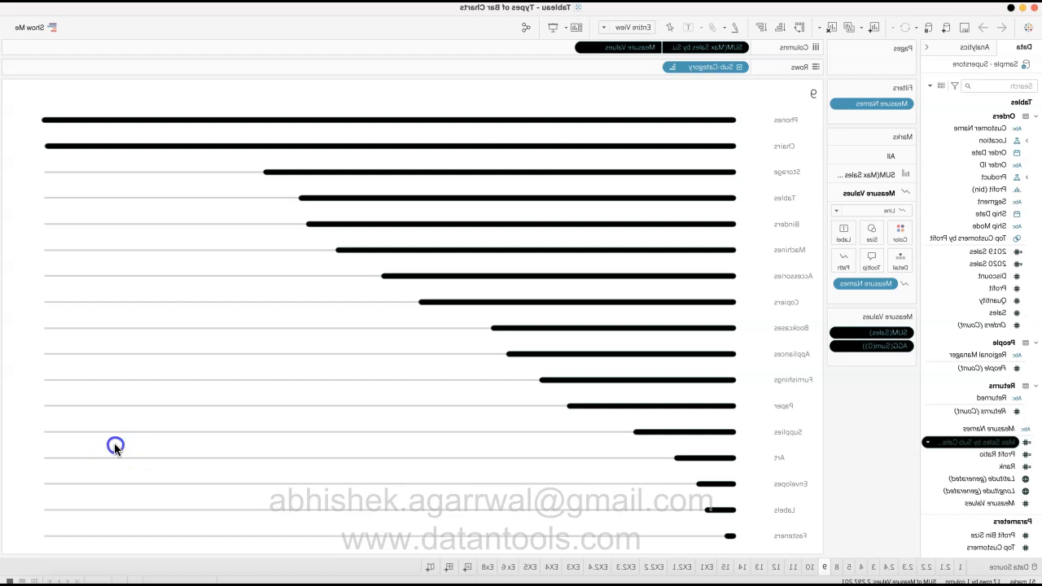
{"action": "right_click", "coordinate": [113, 442]}
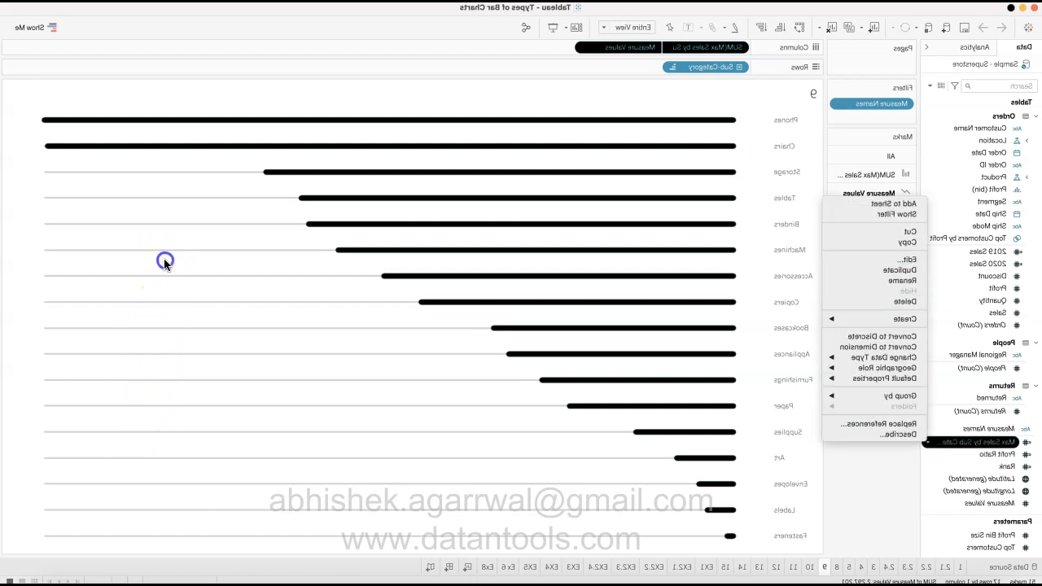
{"action": "left_click", "coordinate": [164, 258]}
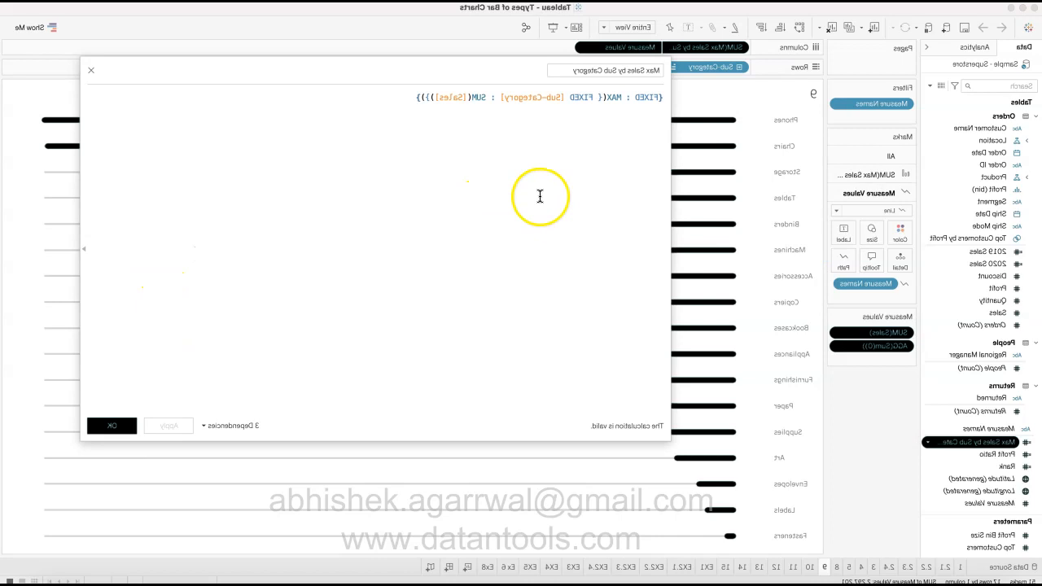
{"action": "left_click_drag", "start_coordinate": [556, 99], "coordinate": [611, 97]}
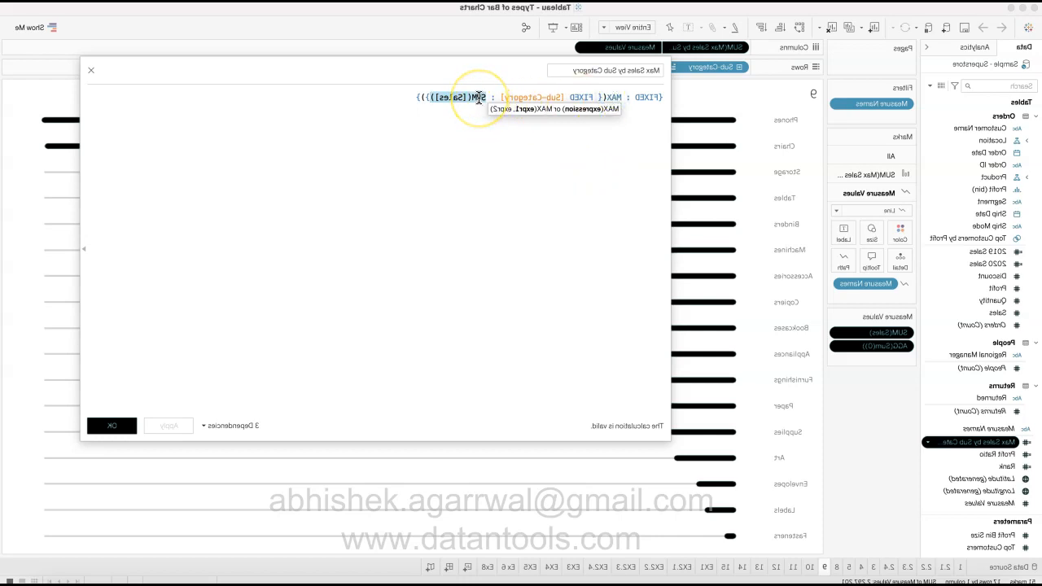
{"action": "left_click_drag", "start_coordinate": [419, 98], "coordinate": [574, 106]}
{"action": "left_click_drag", "start_coordinate": [557, 69], "coordinate": [556, 166]}
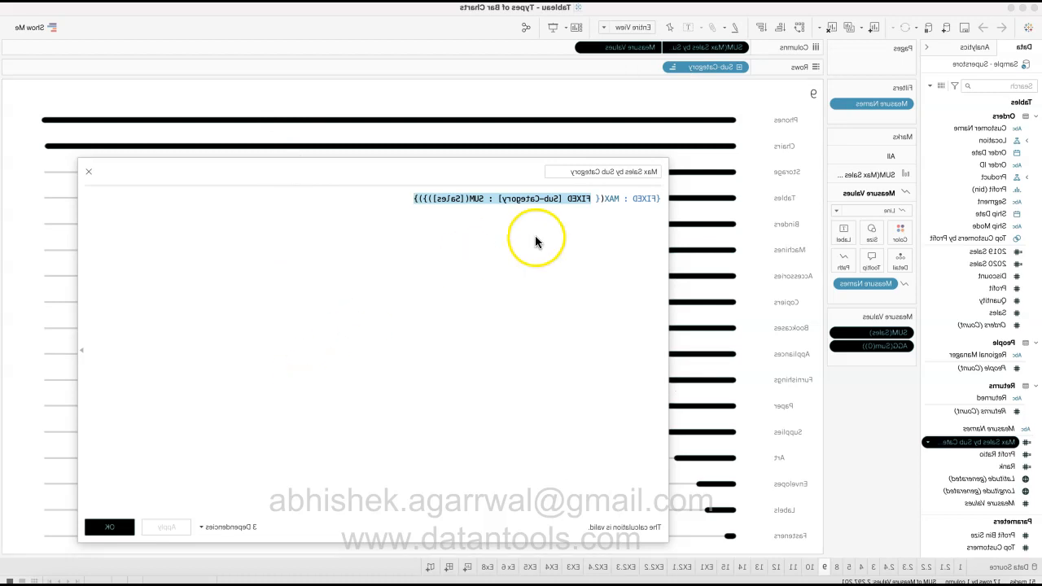
{"action": "left_click", "coordinate": [428, 199]}
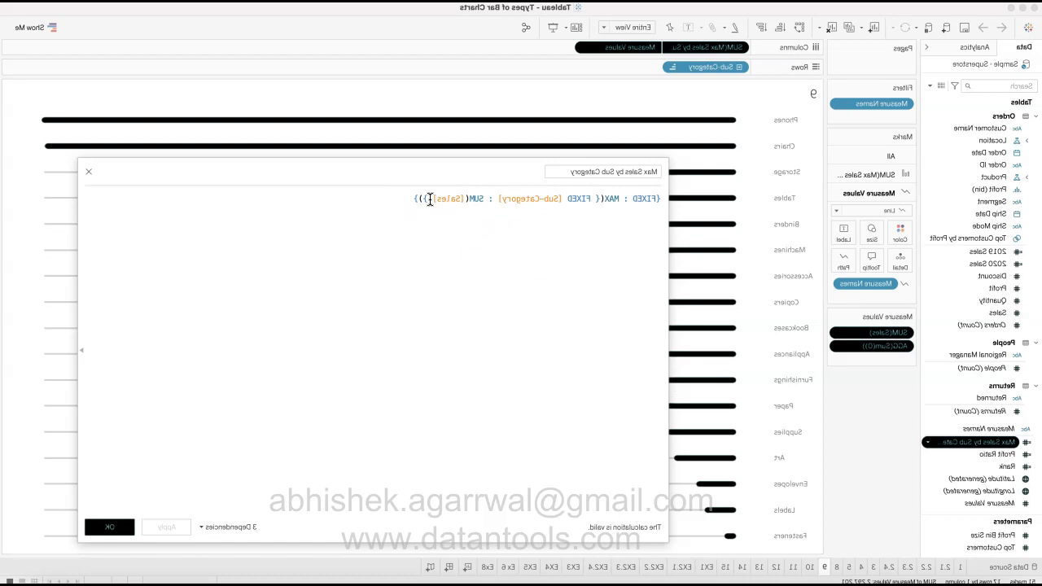
{"action": "left_click", "coordinate": [472, 202]}
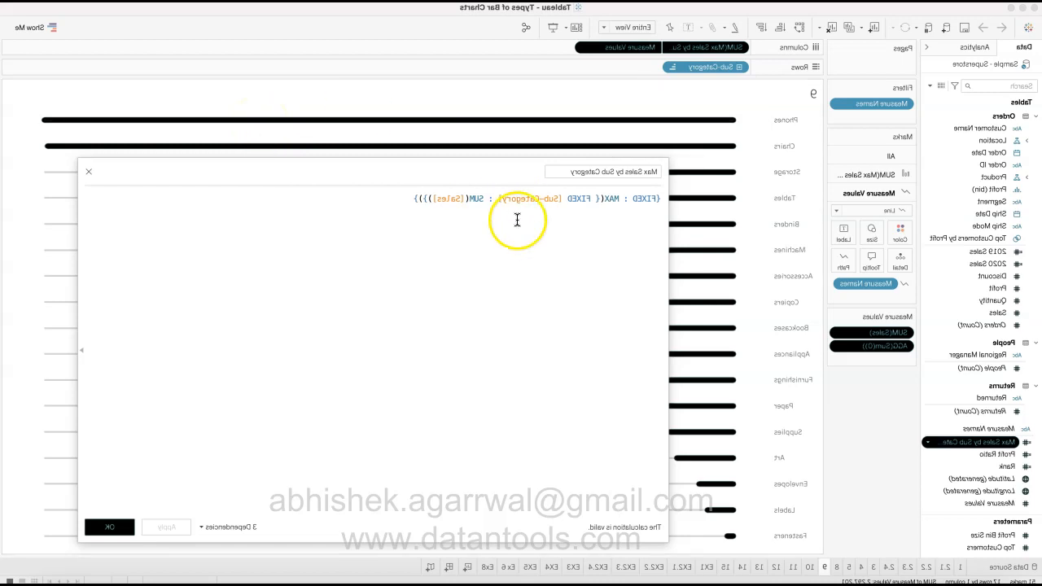
{"action": "left_click", "coordinate": [402, 198]}
{"action": "mouse_move", "coordinate": [401, 198]}
{"action": "left_mouse_down"}
{"action": "mouse_move", "coordinate": [387, 201]}
{"action": "mouse_move", "coordinate": [396, 205]}
{"action": "left_mouse_up"}
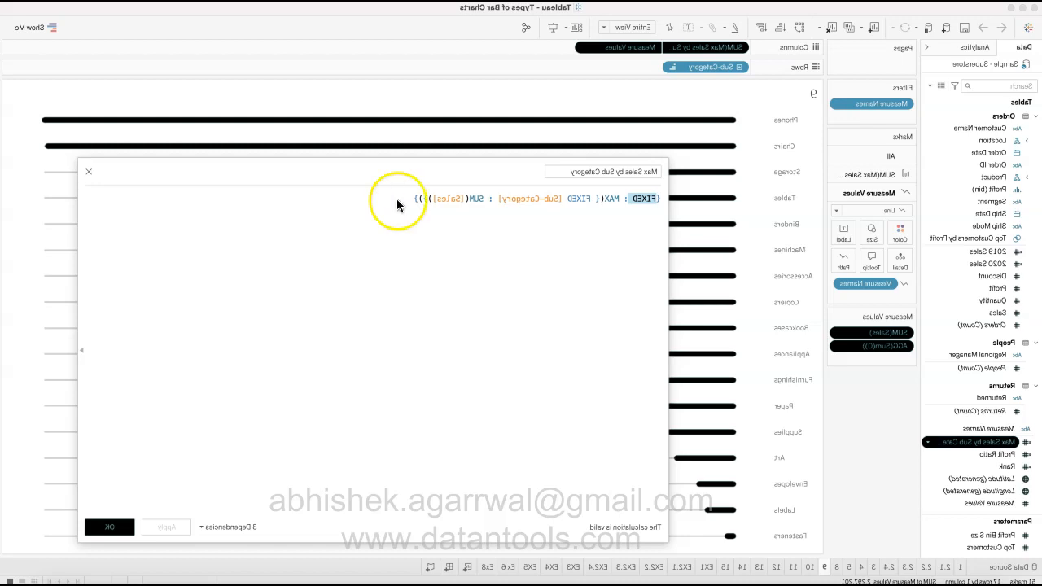
{"action": "left_click", "coordinate": [406, 199]}
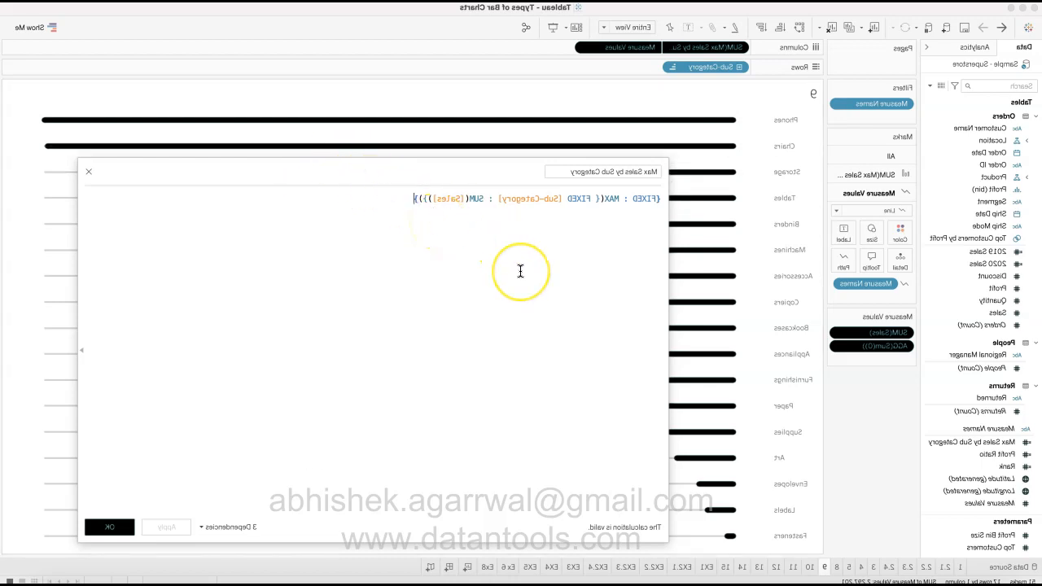
{"action": "left_click", "coordinate": [940, 530]}
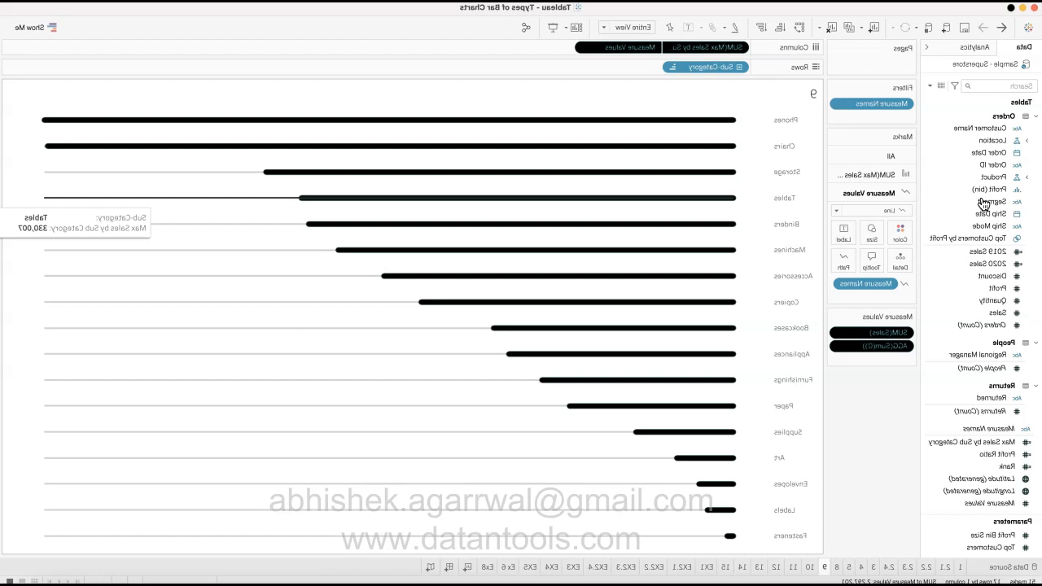
Step: Add a new worksheet and start a calculated field named Max Sales
{"action": "left_click", "coordinate": [576, 569]}
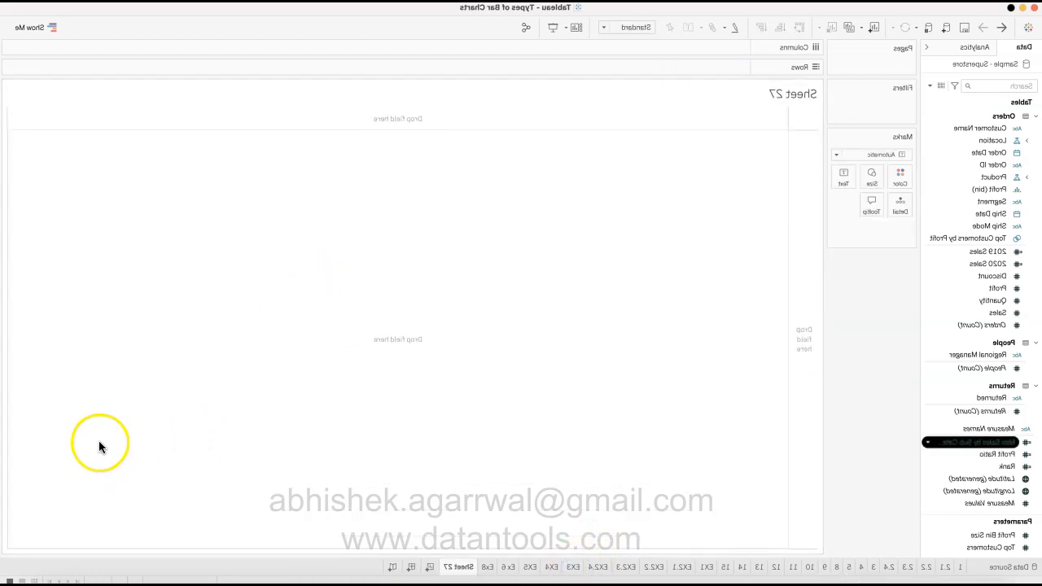
{"action": "left_click", "coordinate": [112, 88]}
{"action": "left_click", "coordinate": [105, 101]}
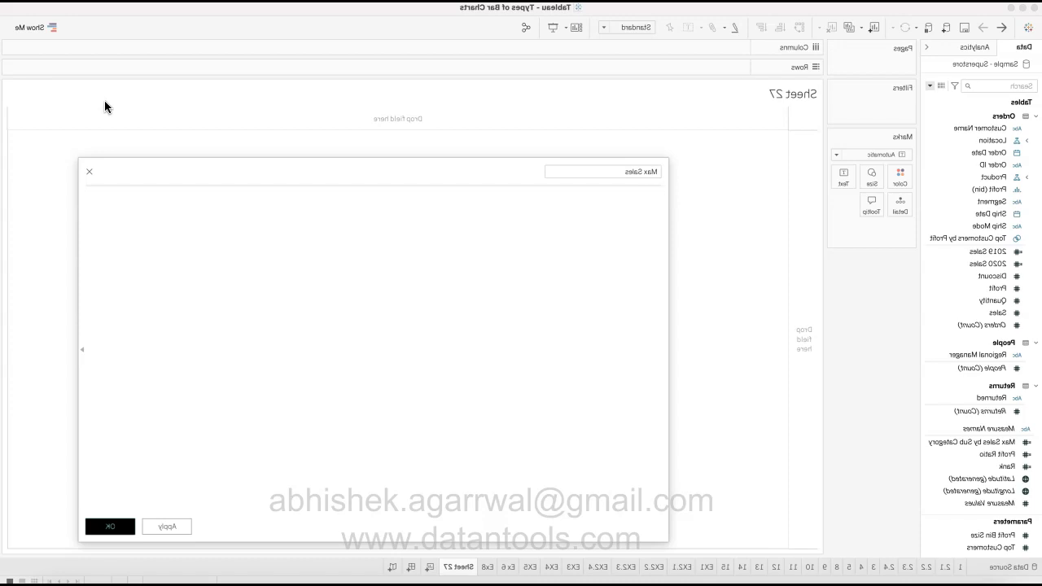
Step: Enter the formula {FIXED [Sub-Category] : SUM(Sales)} in the Max Sales calculation
{"action": "type", "text": "FIXED "}
{"action": "type", "text": "[Sub-Category]"}
{"action": "key", "text": "Return"}
{"action": "type", "text": ": sum"}
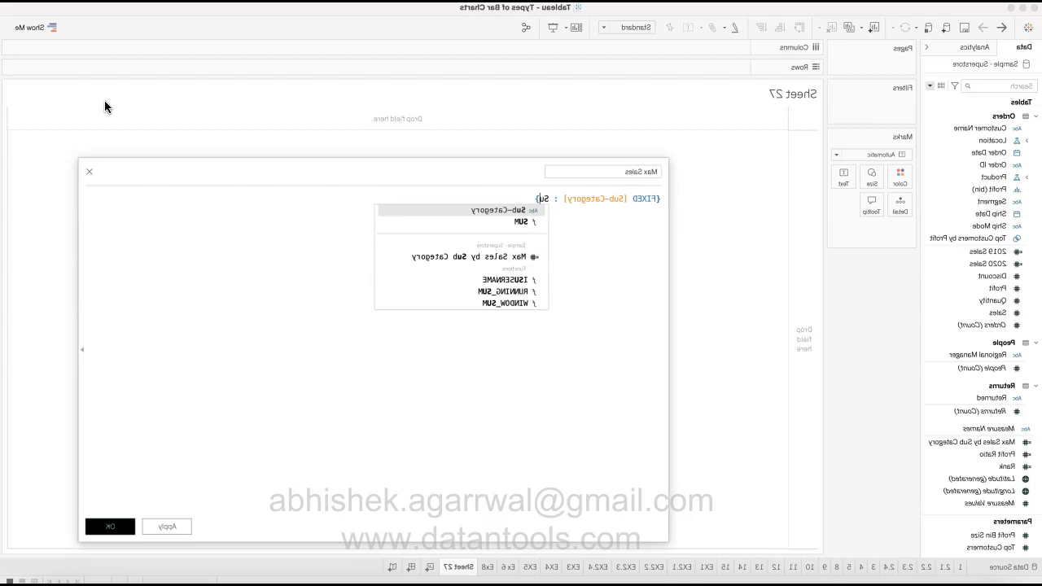
{"action": "key", "text": "Return"}
{"action": "type", "text": "Sales)"}
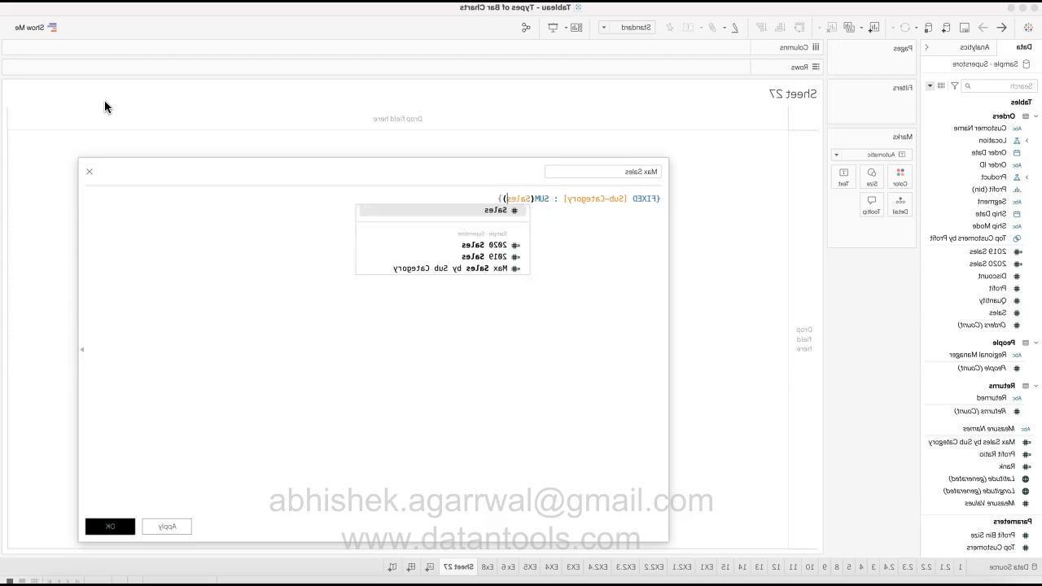
{"action": "left_click", "coordinate": [473, 281]}
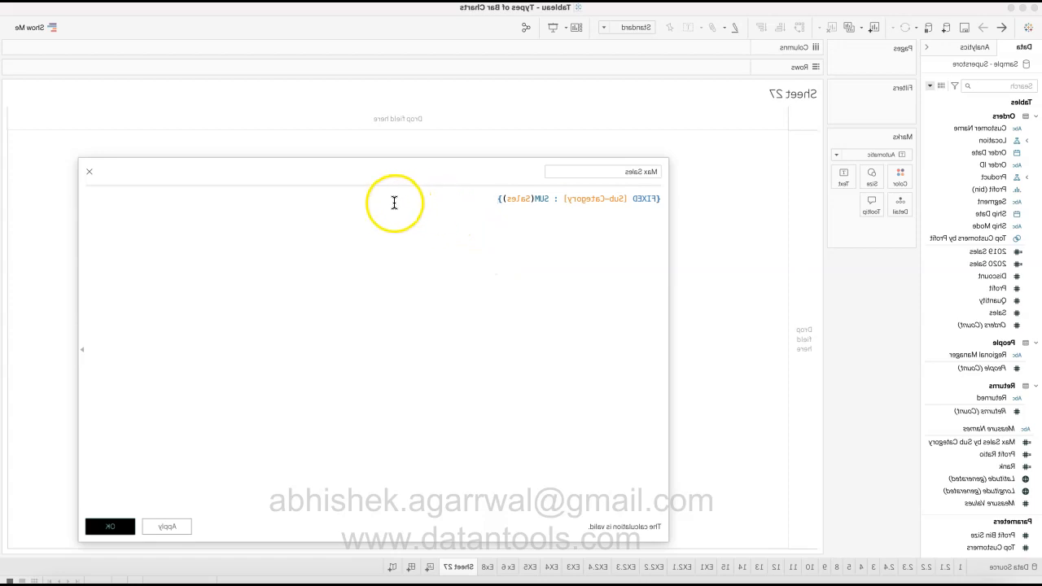
Step: Wrap the FIXED Sub-Category sales expression in Max( )
{"action": "left_click_drag", "start_coordinate": [391, 198], "coordinate": [476, 198]}
{"action": "left_click", "coordinate": [475, 198]}
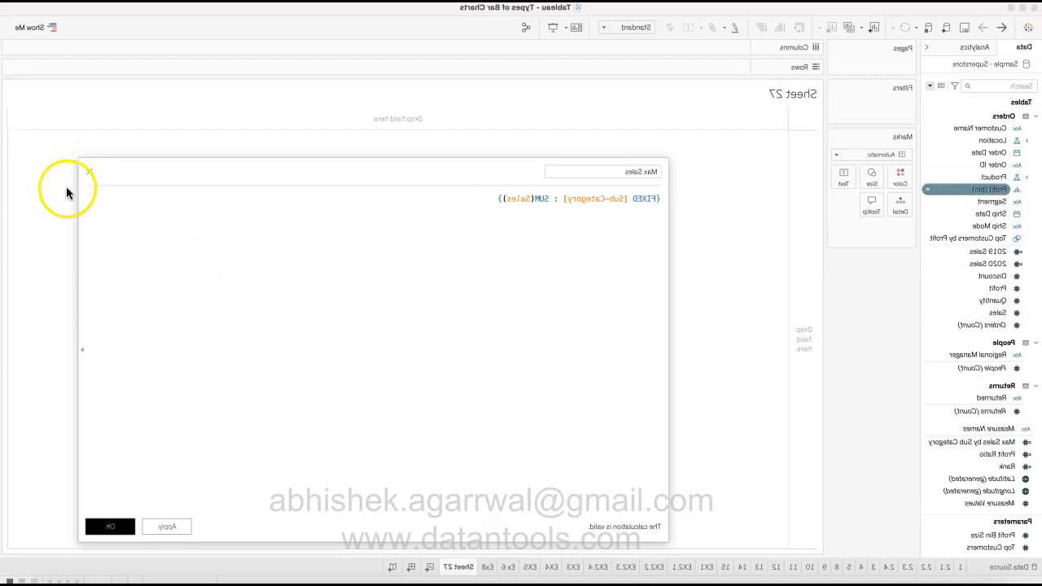
{"action": "double_click", "coordinate": [533, 199]}
{"action": "left_click_drag", "start_coordinate": [533, 199], "coordinate": [551, 200]}
{"action": "left_click", "coordinate": [551, 199]}
{"action": "left_click_drag", "start_coordinate": [423, 199], "coordinate": [442, 199]}
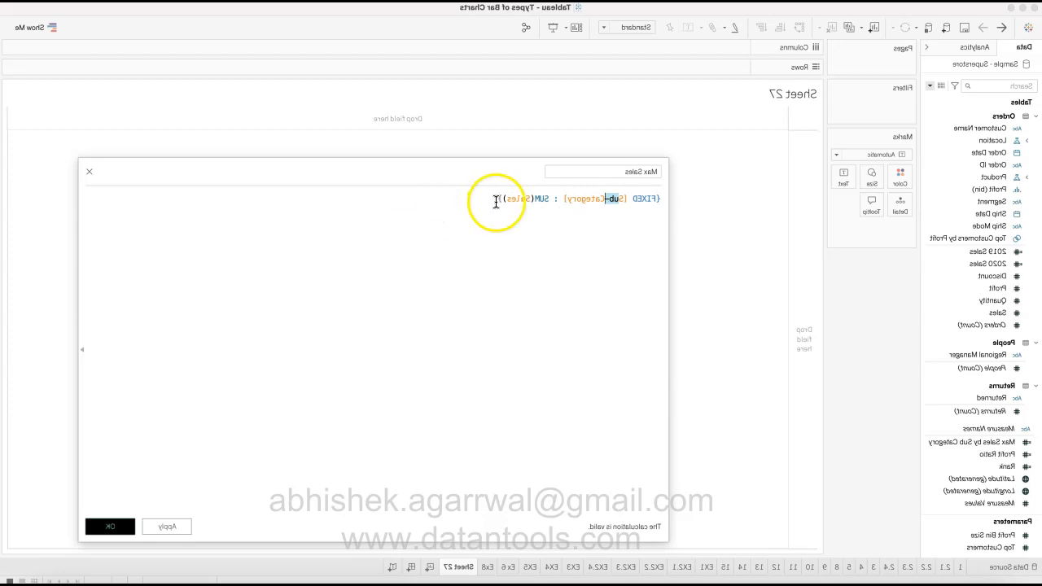
{"action": "left_click", "coordinate": [384, 198]}
{"action": "left_click", "coordinate": [424, 274]}
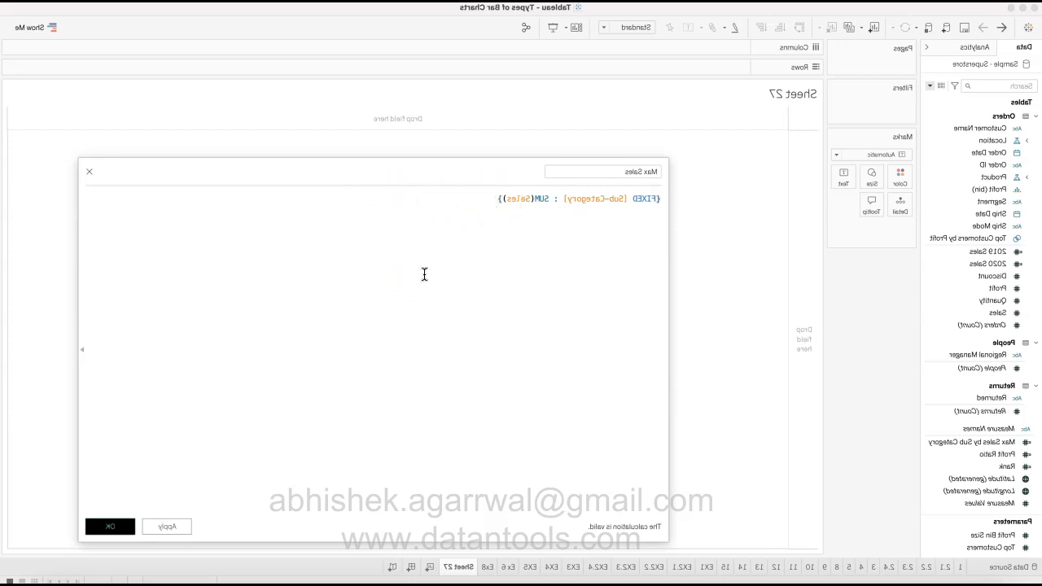
{"action": "type", "text": "Max("}
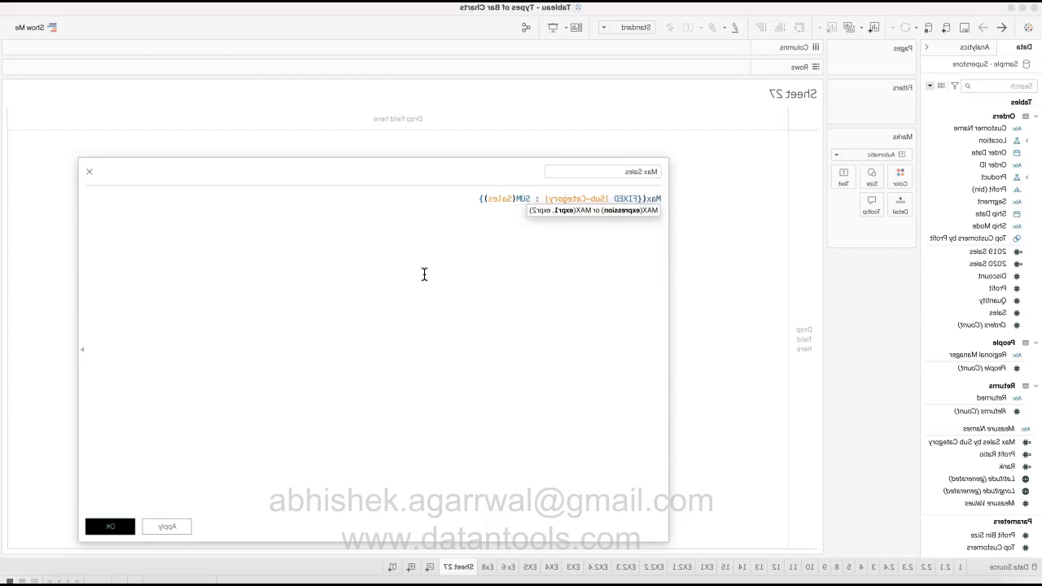
{"action": "type", "text": ")"}
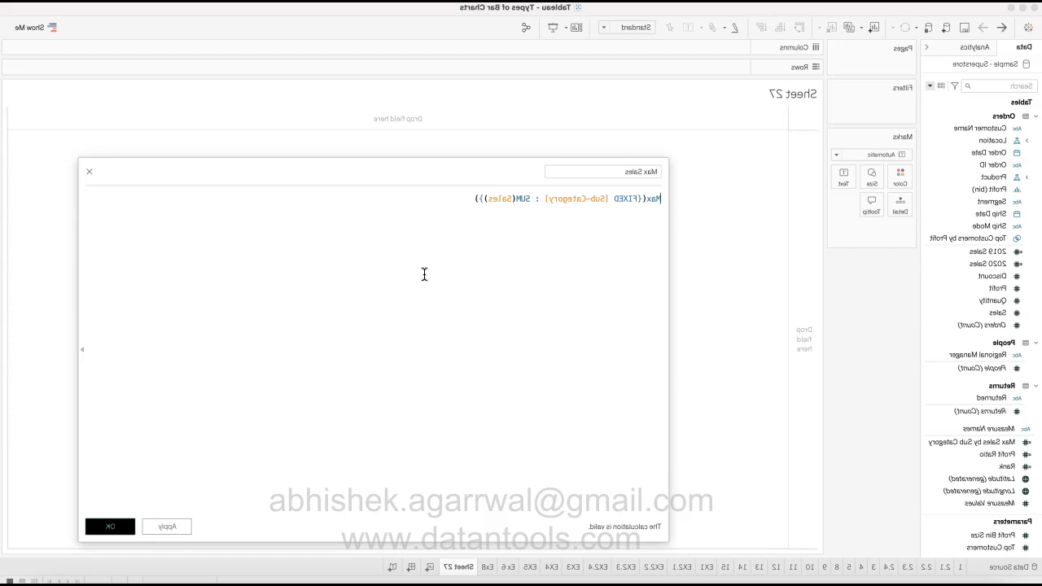
Step: Rework the formula as {FIXED : MAX({FIXED [Sub-Category] : SUM(Sales)})} and save the Max Sales field
{"action": "key", "text": "Delete"}
{"action": "key", "text": "Delete"}
{"action": "key", "text": "Delete"}
{"action": "type", "text": "{FIXED "}
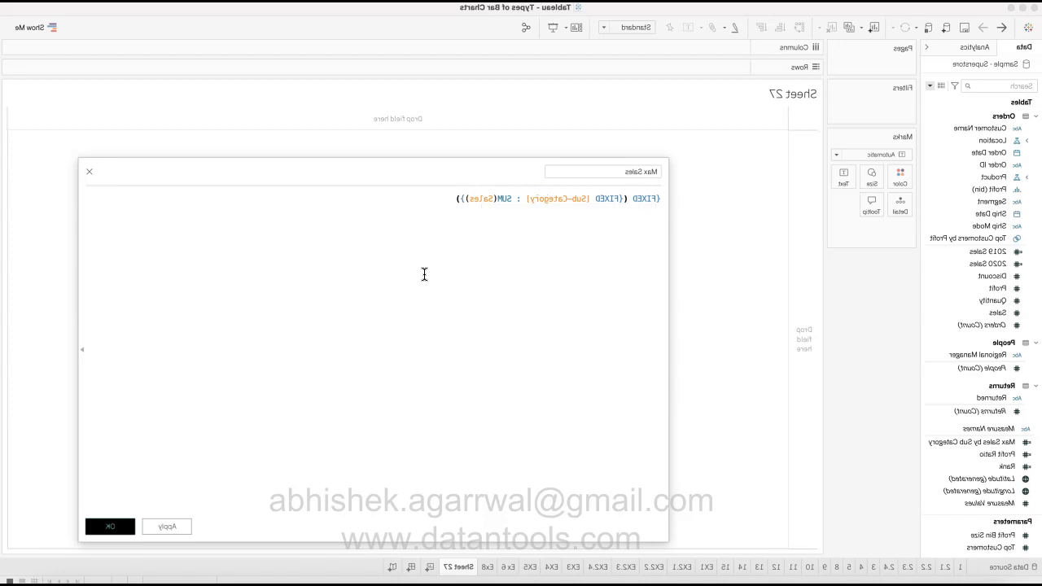
{"action": "type", "text": ": MAX"}
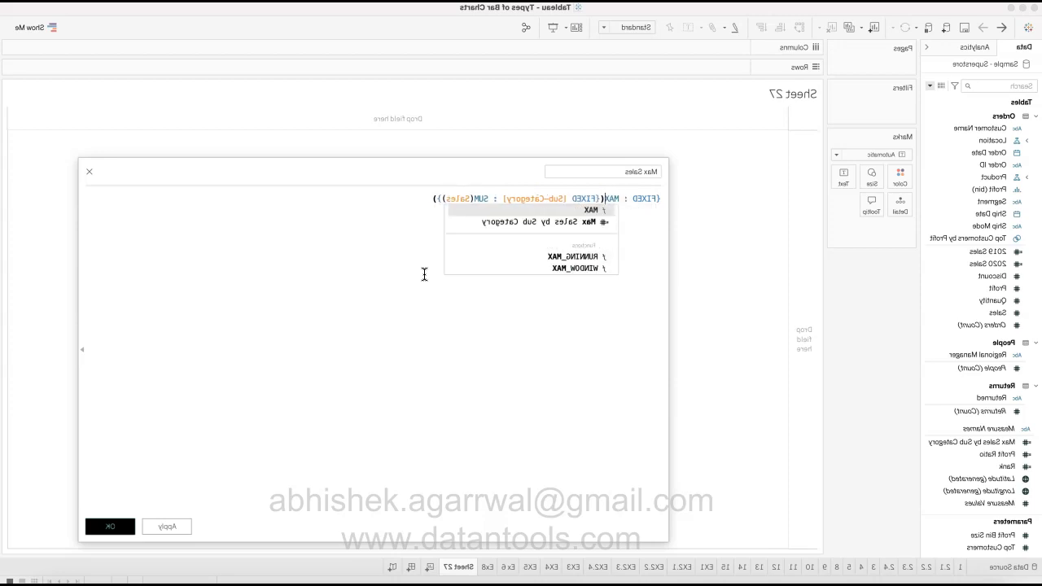
{"action": "key", "text": "Return"}
{"action": "left_click", "coordinate": [424, 274]}
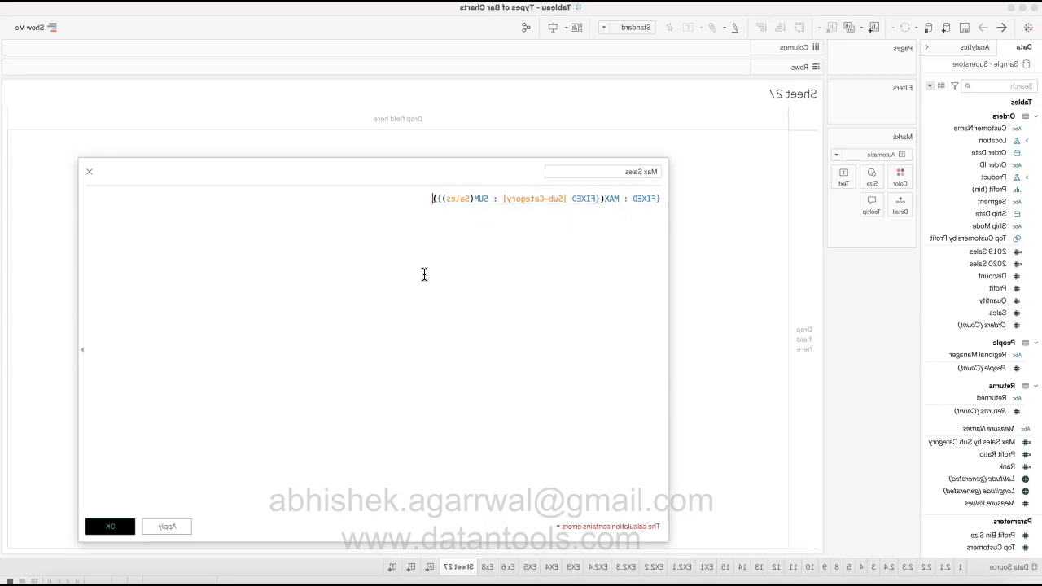
{"action": "type", "text": "}"}
{"action": "left_click", "coordinate": [437, 279]}
{"action": "left_click", "coordinate": [423, 205]}
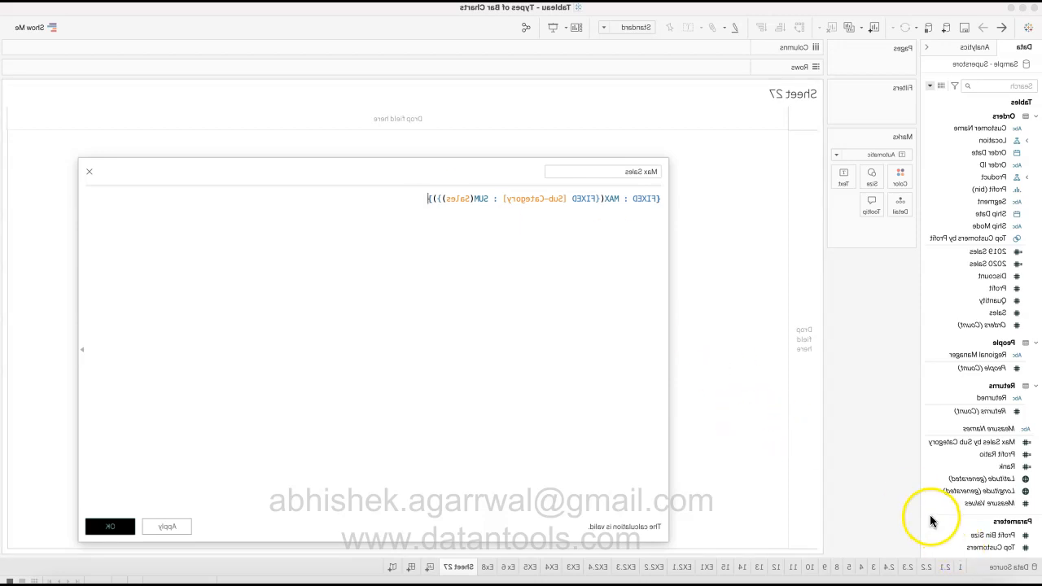
{"action": "key", "text": "Return"}
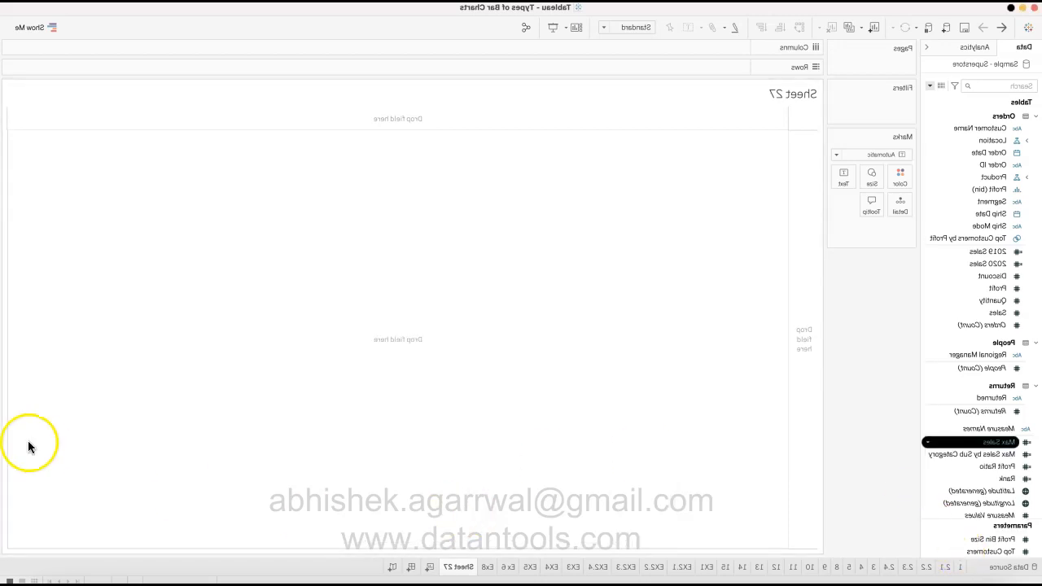
Step: Place the Max Sales field on Columns of the new worksheet
{"action": "left_click_drag", "start_coordinate": [47, 442], "coordinate": [311, 48]}
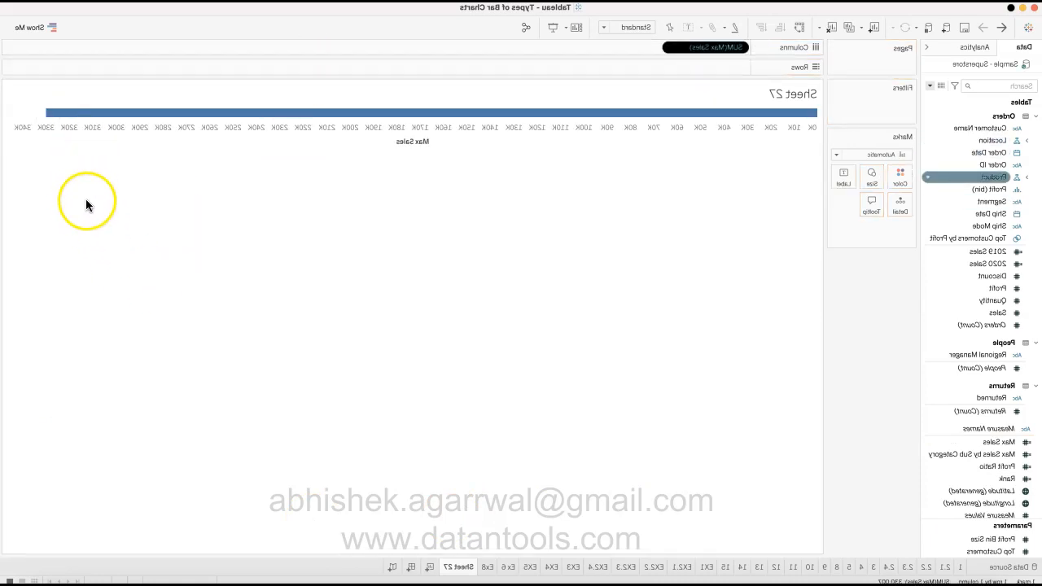
Step: Expand the Product hierarchy and place Sub-Category on Rows
{"action": "left_click", "coordinate": [16, 177]}
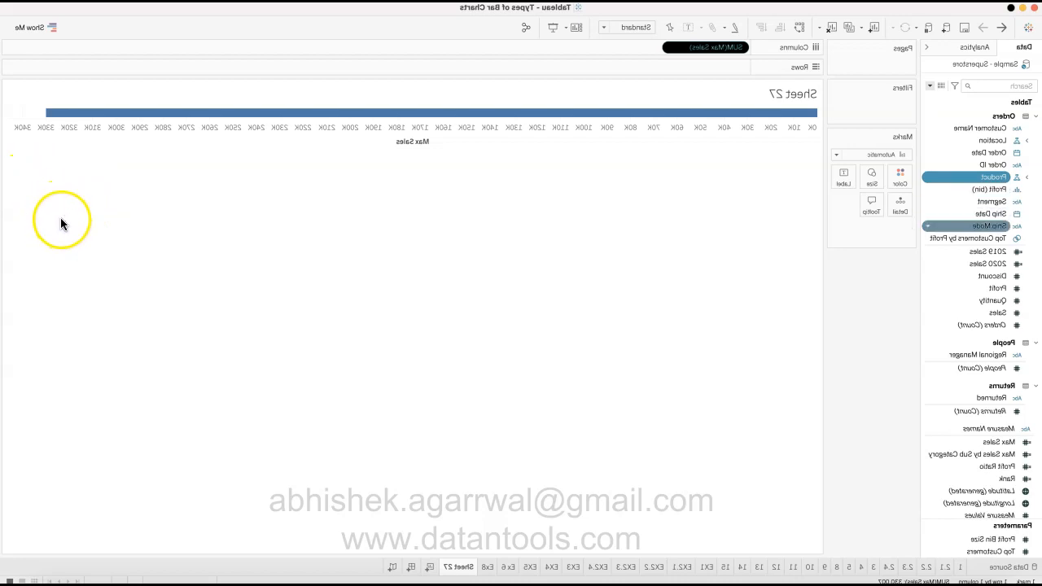
{"action": "left_click", "coordinate": [15, 179]}
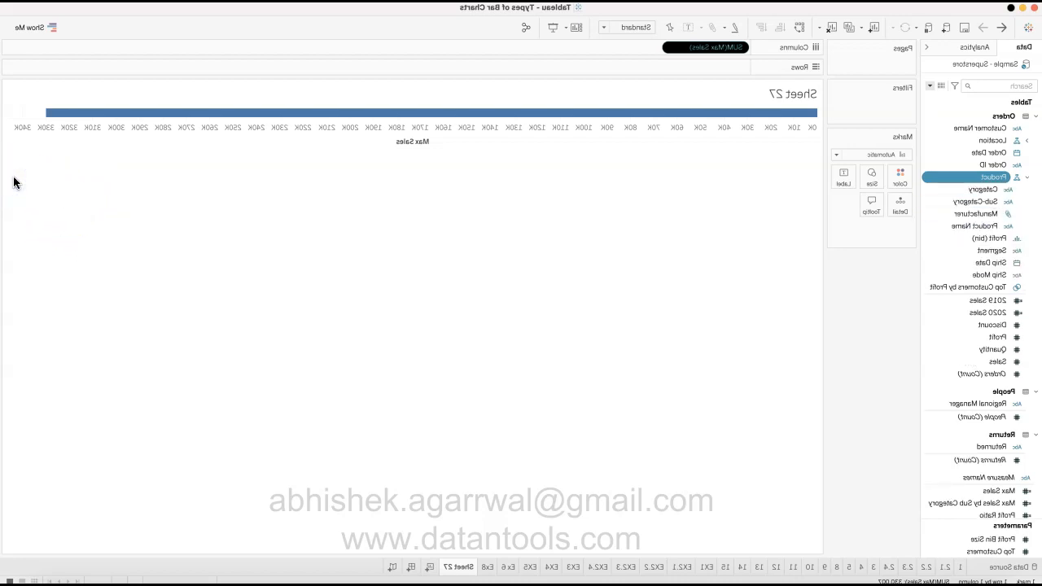
{"action": "left_click_drag", "start_coordinate": [61, 203], "coordinate": [319, 68]}
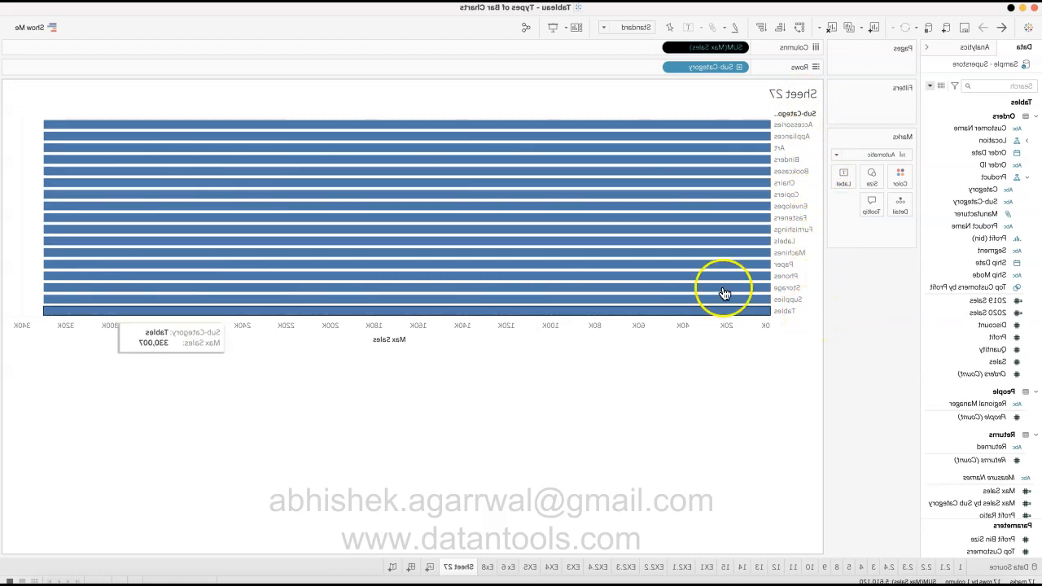
Step: Place Measure Values on Columns beside Max Sales and add an ad hoc Sum(0) calculation to the Measure Values card
{"action": "scroll", "coordinate": [64, 429], "scroll_direction": "down", "scroll_amount": 3}
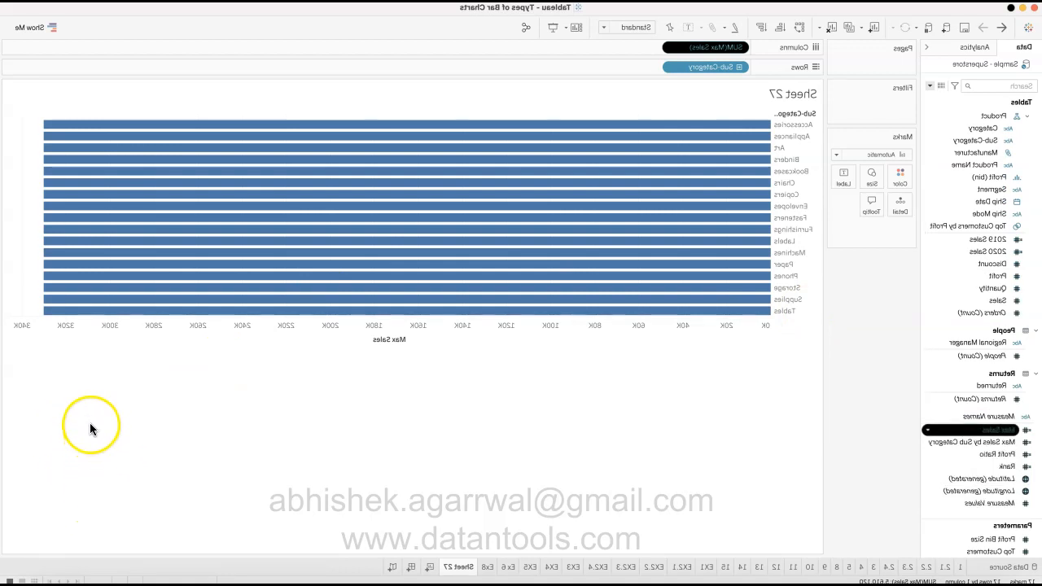
{"action": "left_click_drag", "start_coordinate": [88, 500], "coordinate": [473, 47]}
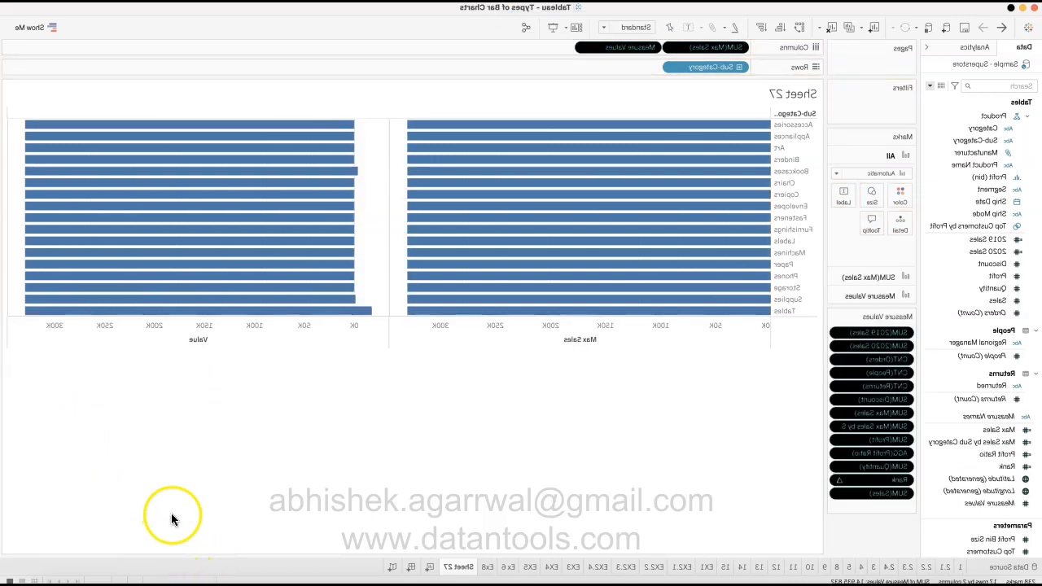
{"action": "type", "text": "Sum("}
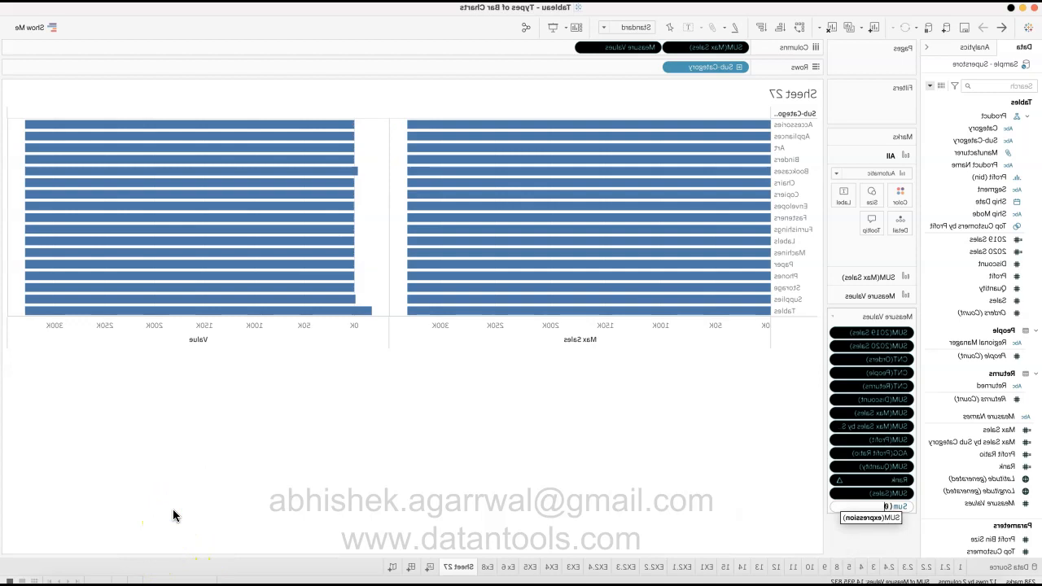
{"action": "type", "text": "0"}
{"action": "key", "text": "Return"}
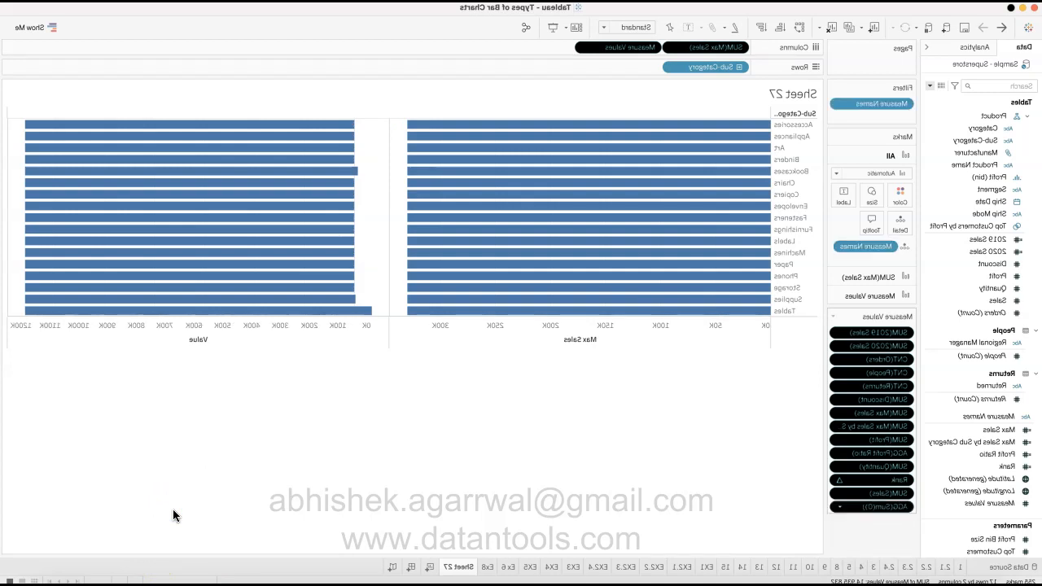
Step: Remove every measure from the Measure Values card except SUM(Sales) and Sum(0)
{"action": "left_click_drag", "start_coordinate": [174, 487], "coordinate": [393, 451]}
{"action": "left_click_drag", "start_coordinate": [177, 459], "coordinate": [186, 562]}
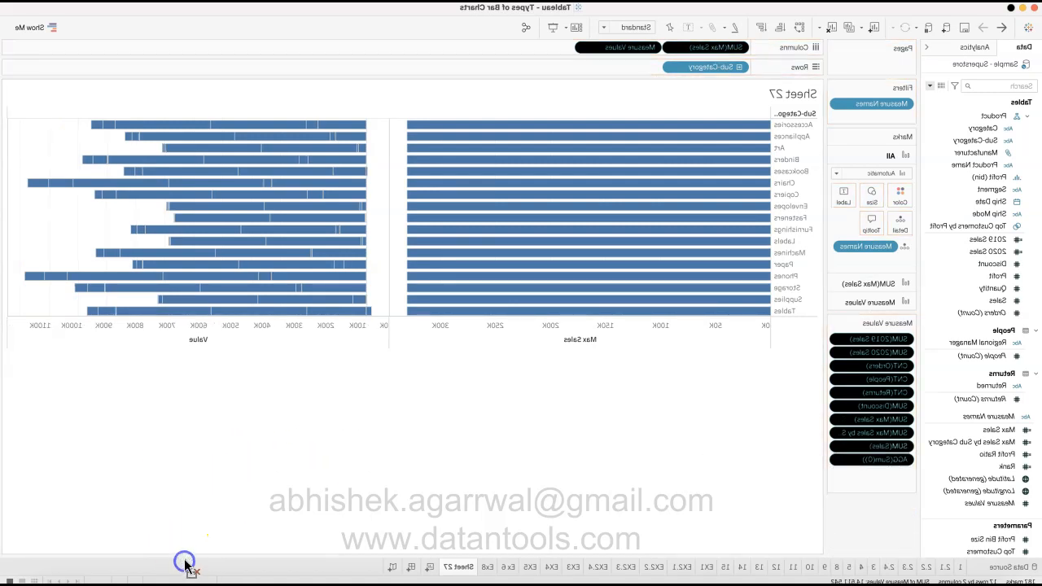
{"action": "left_click_drag", "start_coordinate": [185, 432], "coordinate": [184, 516]}
{"action": "left_click_drag", "start_coordinate": [180, 399], "coordinate": [172, 483]}
{"action": "left_click_drag", "start_coordinate": [178, 363], "coordinate": [179, 481]}
{"action": "left_click_drag", "start_coordinate": [179, 356], "coordinate": [175, 540]}
{"action": "left_click_drag", "start_coordinate": [180, 342], "coordinate": [185, 430]}
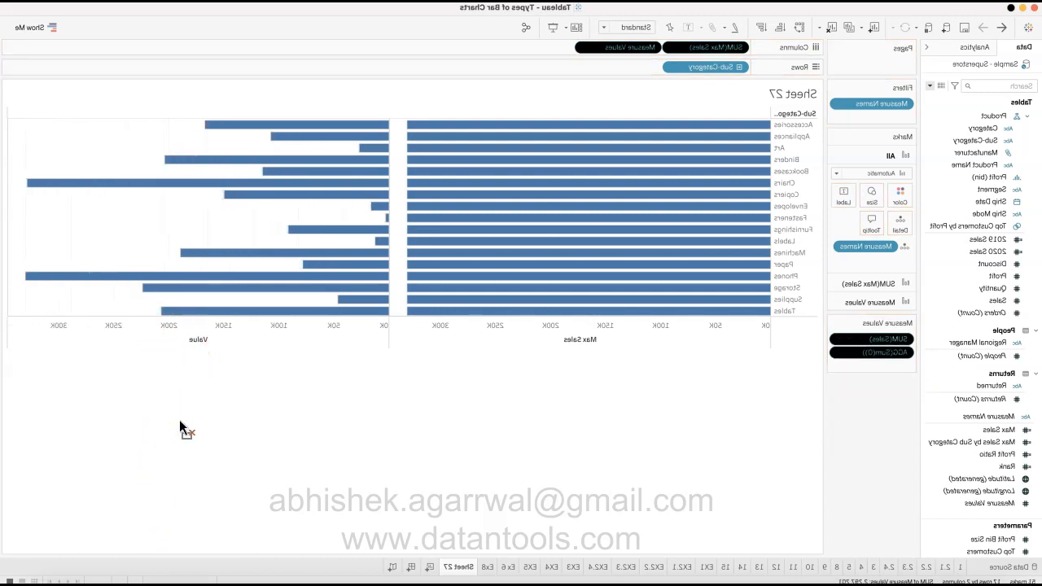
Step: Shrink the Max Sales bars to thin lines and color them gray
{"action": "left_click", "coordinate": [174, 287]}
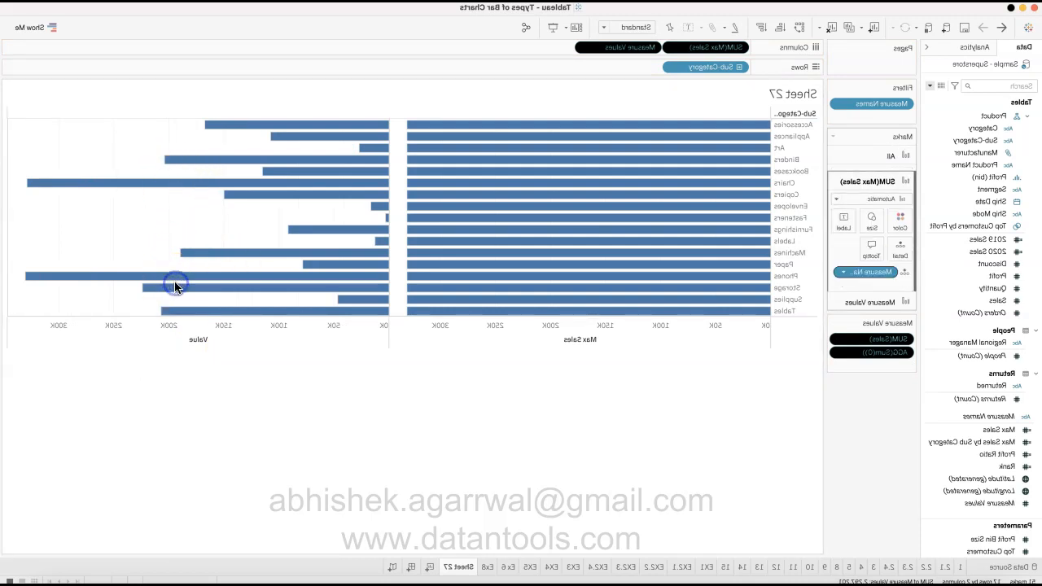
{"action": "left_click", "coordinate": [173, 216]}
{"action": "left_click_drag", "start_coordinate": [228, 239], "coordinate": [180, 245]}
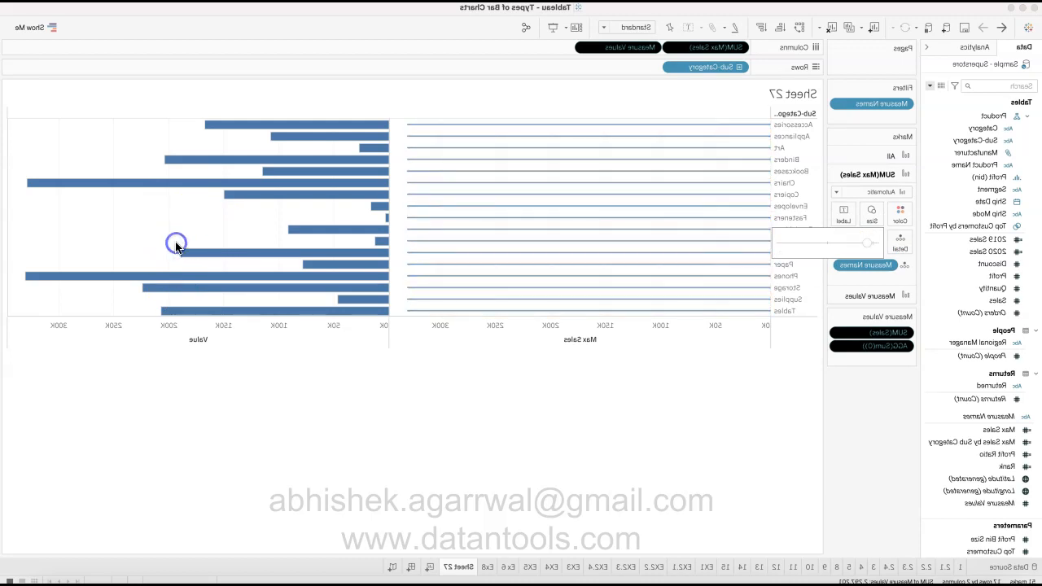
{"action": "left_click", "coordinate": [144, 216]}
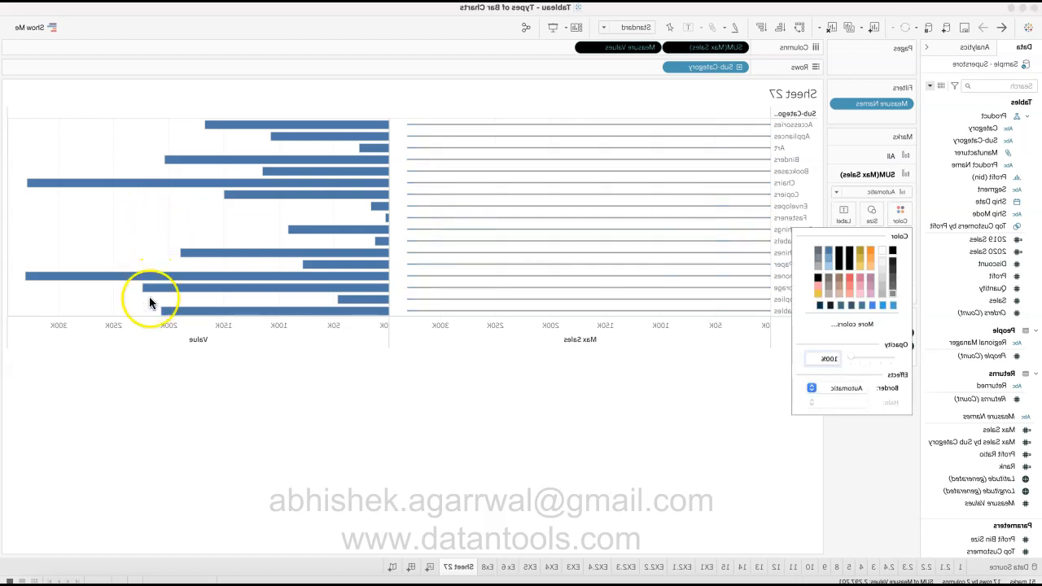
{"action": "left_click", "coordinate": [166, 467]}
Step: Change the Measure Values mark type to Line and assign Measure Names to Path
{"action": "left_click", "coordinate": [179, 294]}
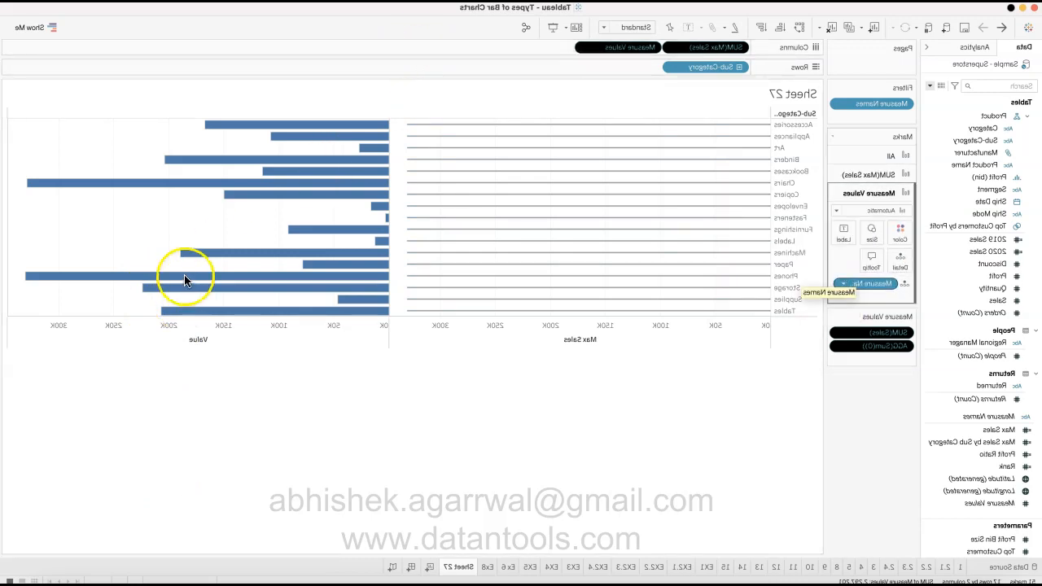
{"action": "left_click", "coordinate": [201, 214]}
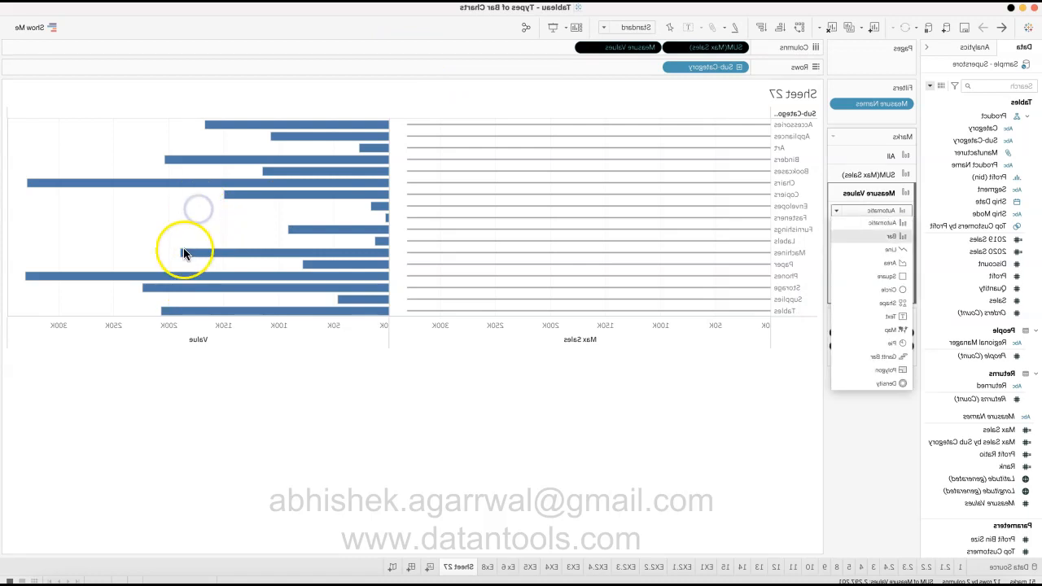
{"action": "left_click", "coordinate": [183, 252]}
{"action": "left_click_drag", "start_coordinate": [172, 284], "coordinate": [196, 265]}
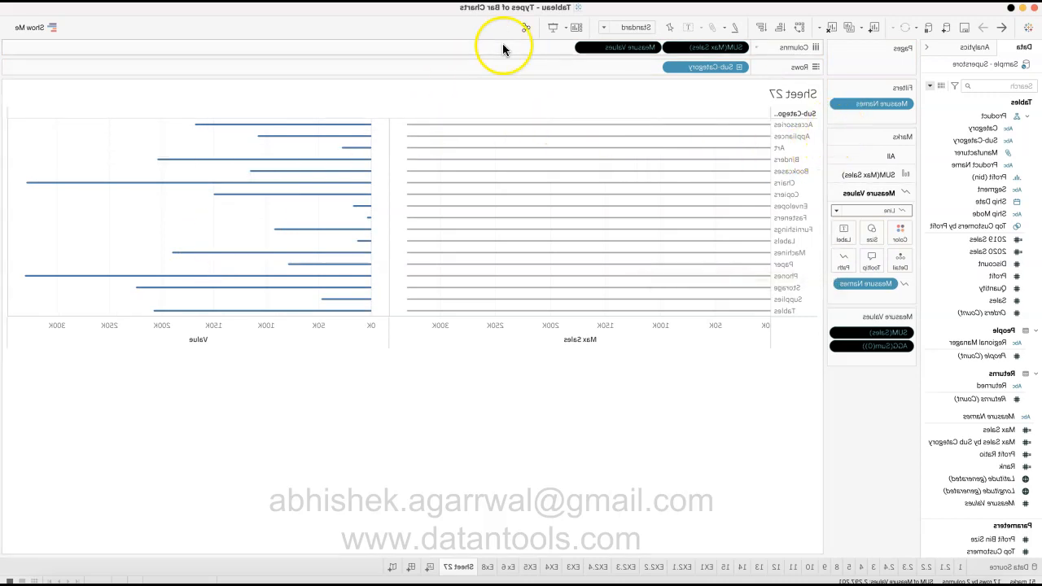
Step: Combine Max Sales and Measure Values on a dual axis and set the Max Sales mark type to Bar
{"action": "left_click", "coordinate": [457, 49]}
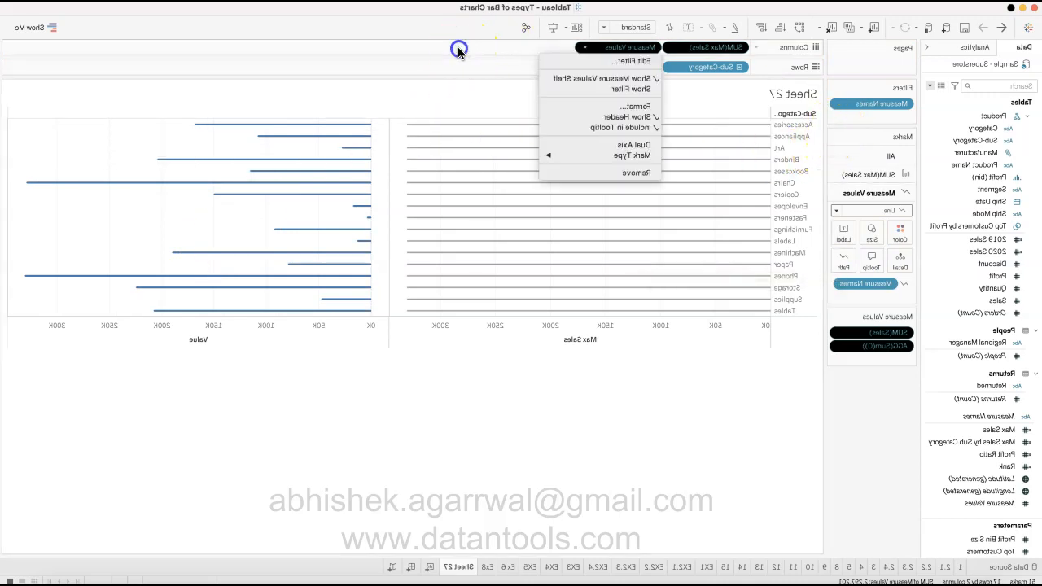
{"action": "left_click", "coordinate": [461, 145]}
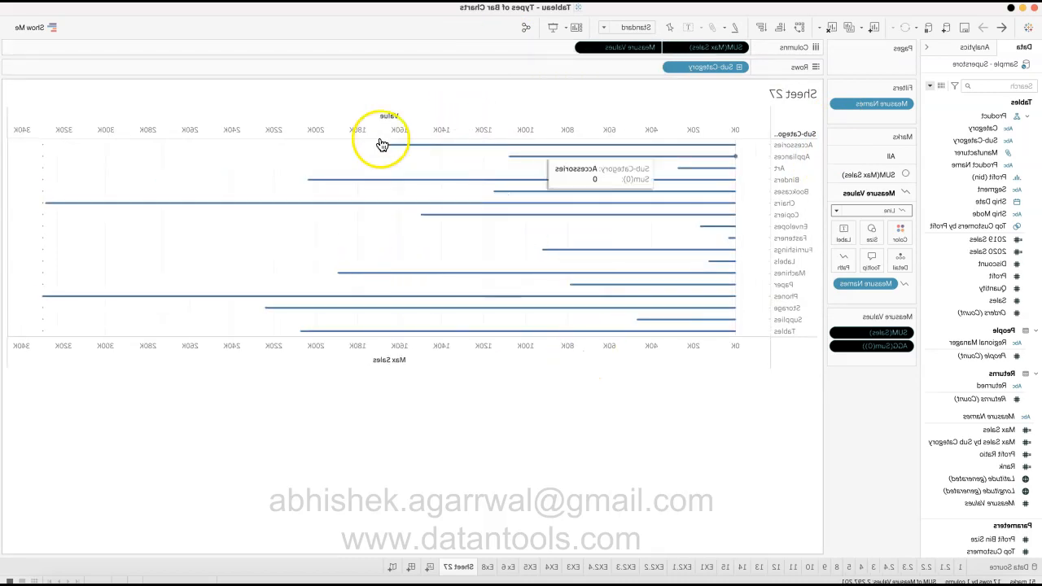
{"action": "left_click", "coordinate": [179, 174]}
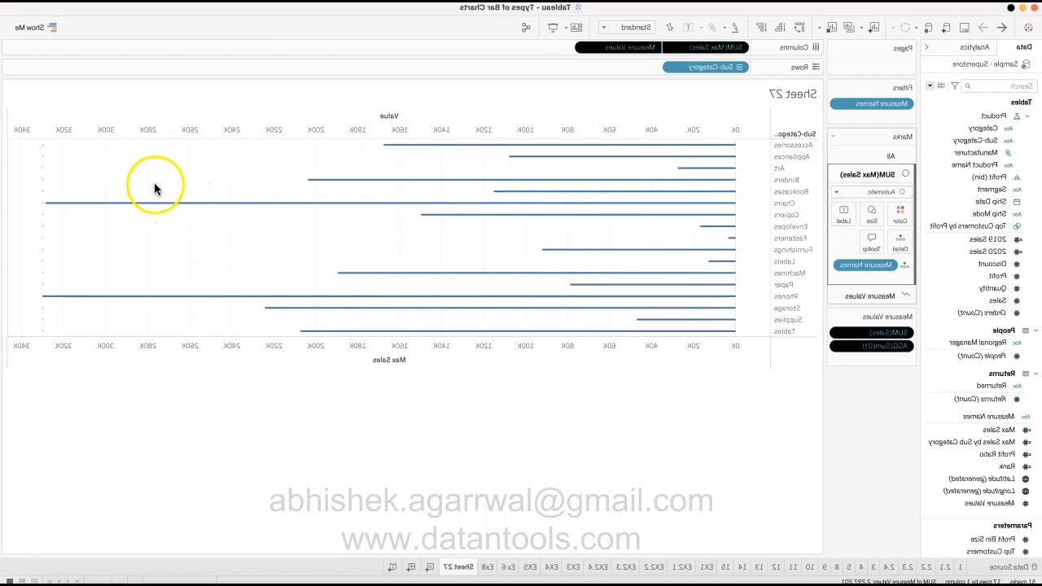
{"action": "left_click", "coordinate": [157, 193]}
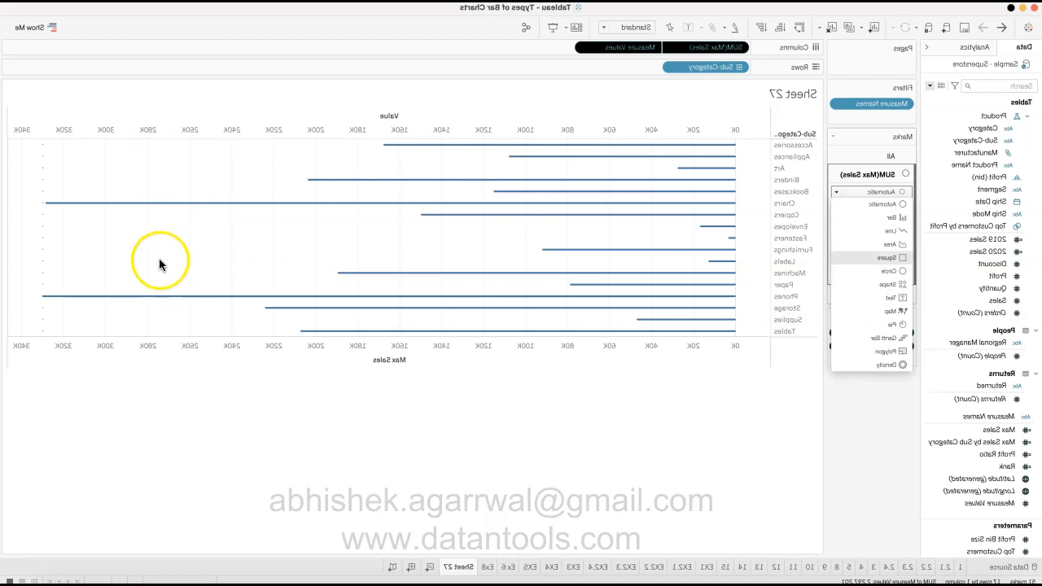
{"action": "left_click", "coordinate": [183, 218]}
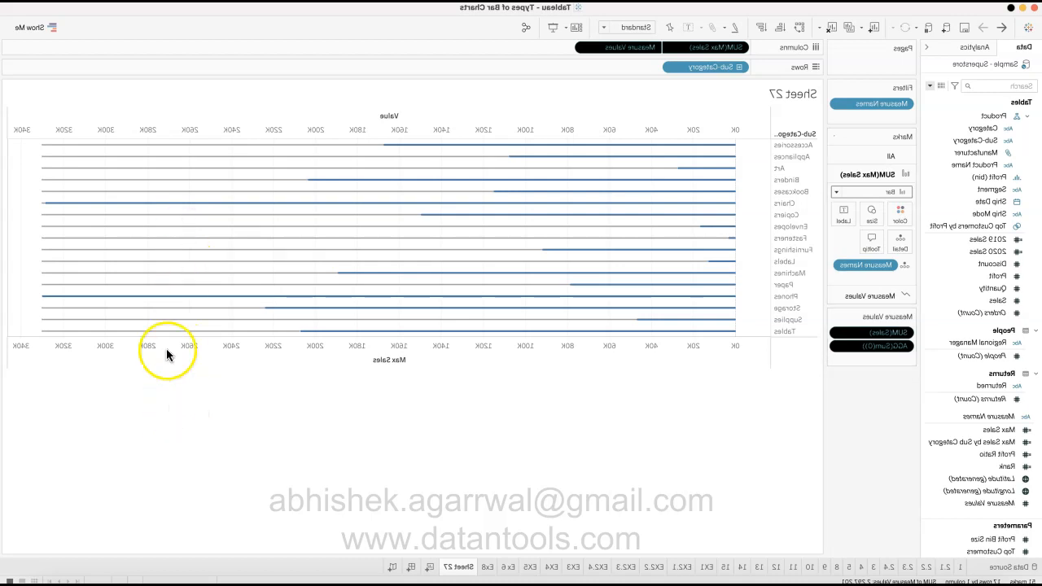
Step: Increase the size of the Measure Values lines so they form thick rounded bars
{"action": "left_click", "coordinate": [169, 295]}
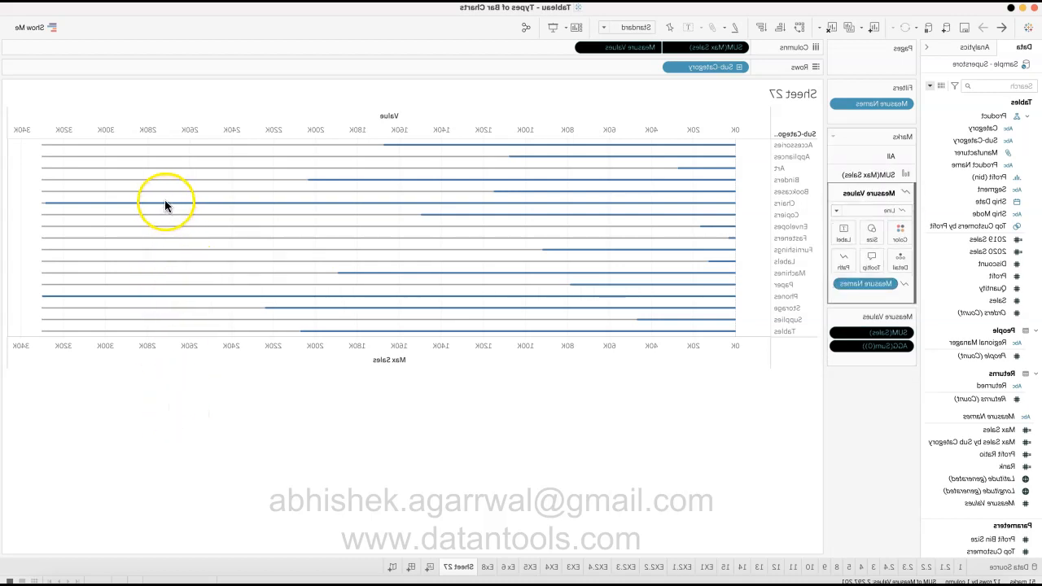
{"action": "left_click", "coordinate": [170, 233]}
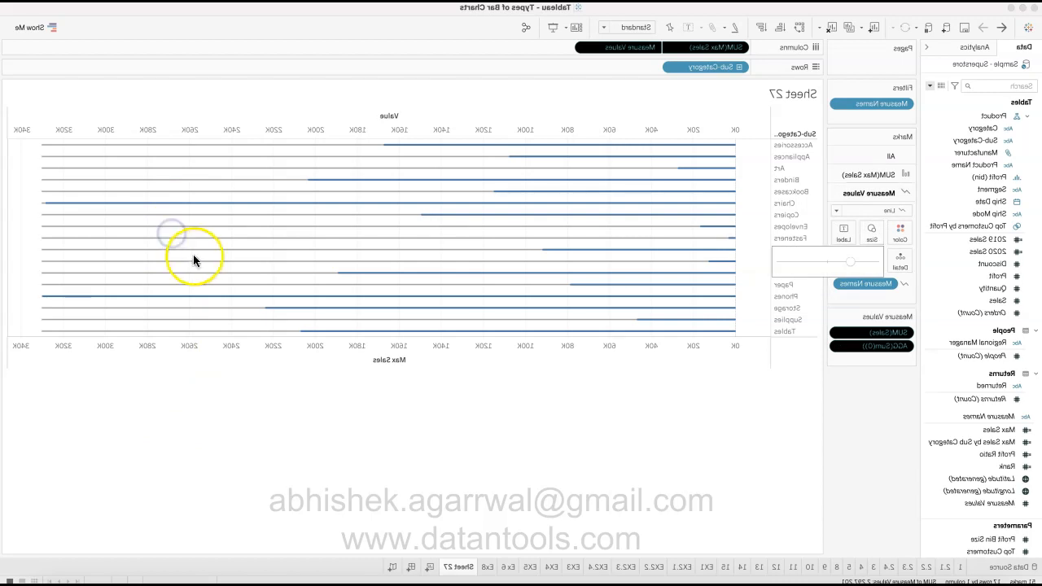
{"action": "left_click_drag", "start_coordinate": [193, 265], "coordinate": [228, 259]}
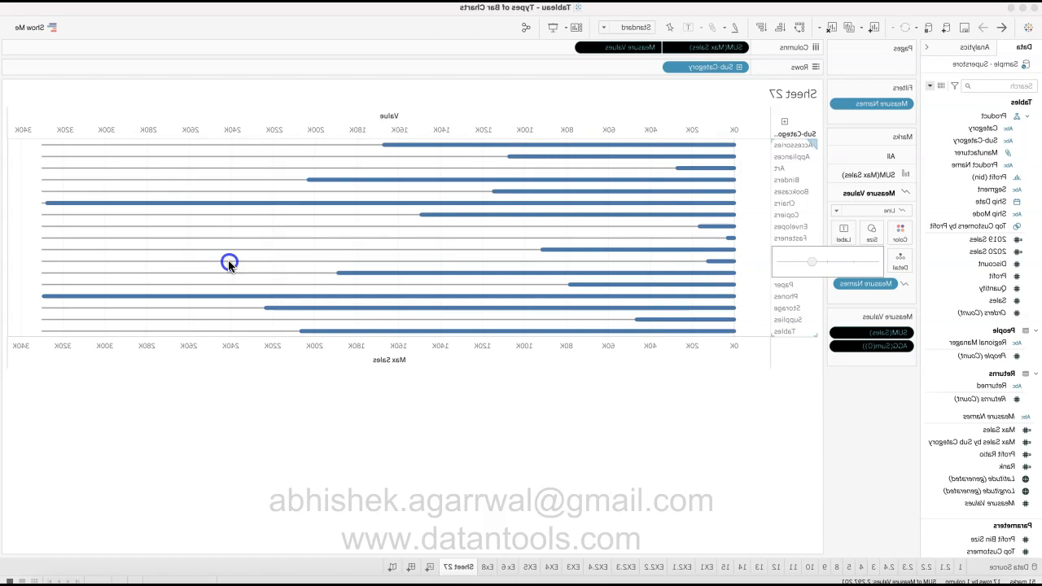
Step: Fit the chart to Entire View and check the size setting of the Measure Values lines
{"action": "left_click", "coordinate": [435, 25]}
{"action": "left_click", "coordinate": [423, 64]}
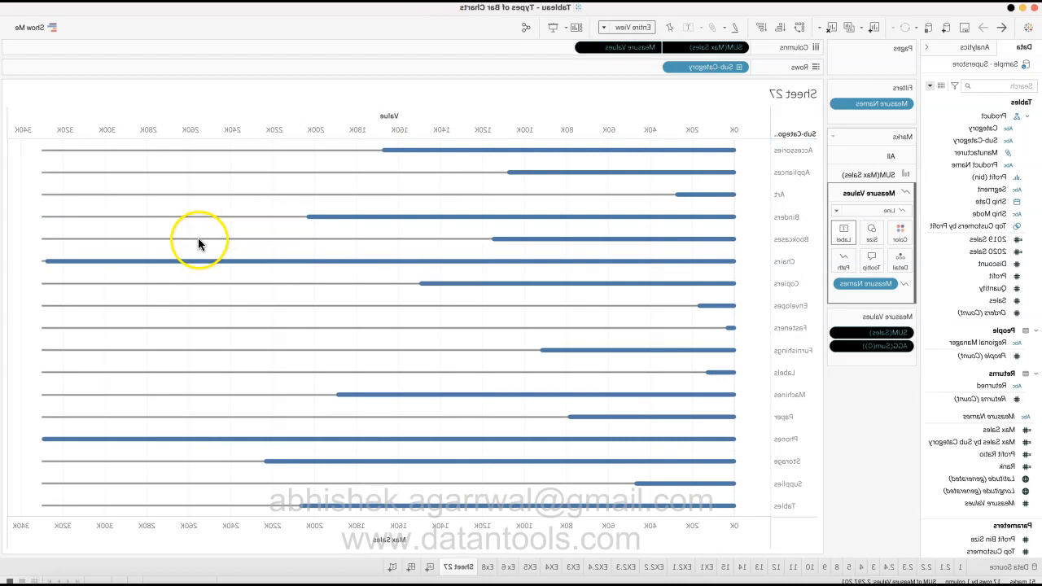
{"action": "left_click", "coordinate": [169, 238]}
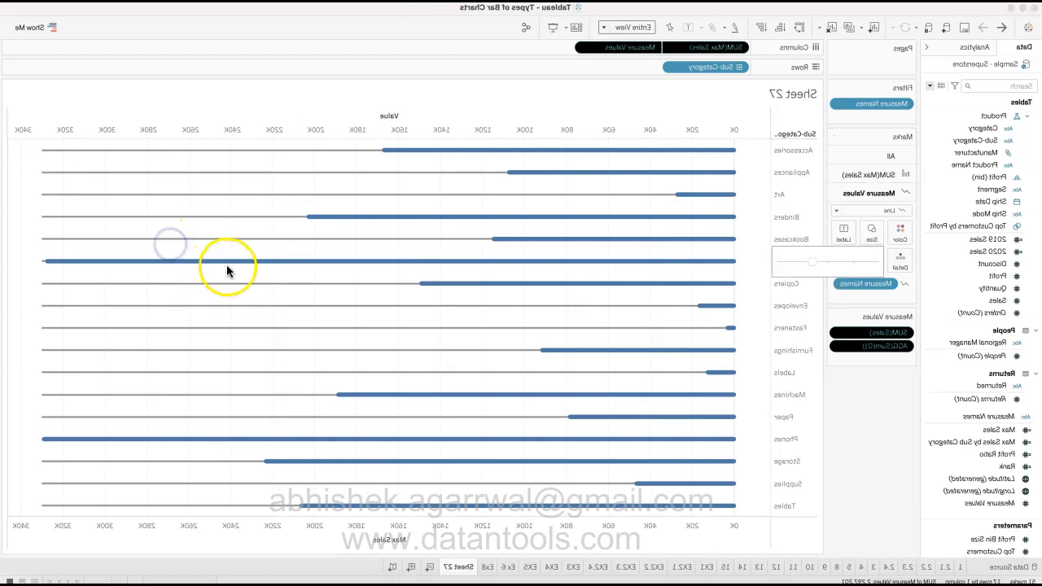
{"action": "left_click", "coordinate": [183, 408]}
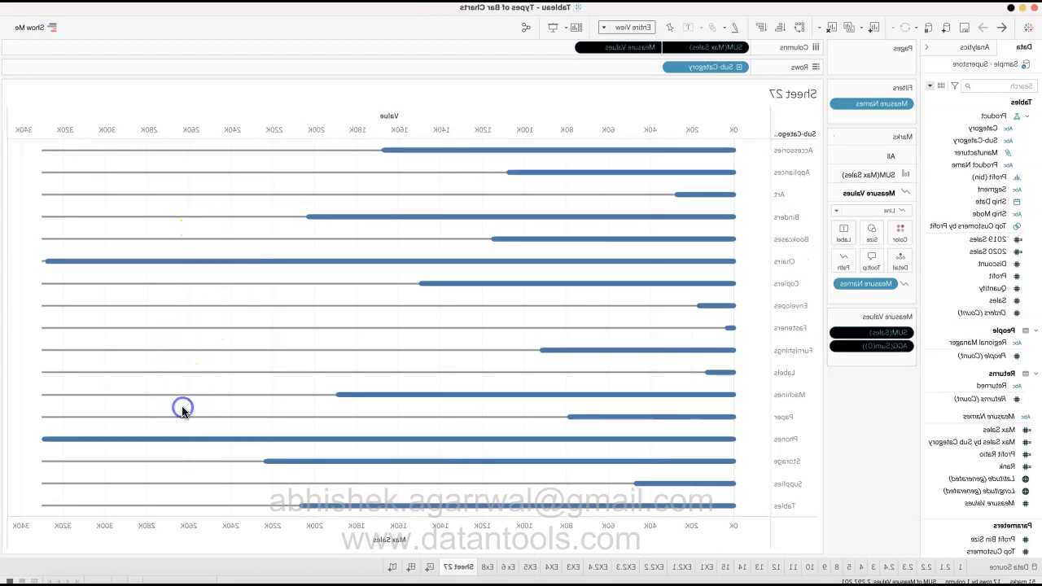
Step: Lower the color opacity of the Max Sales bars to 33%
{"action": "left_click", "coordinate": [164, 176]}
{"action": "left_click", "coordinate": [140, 221]}
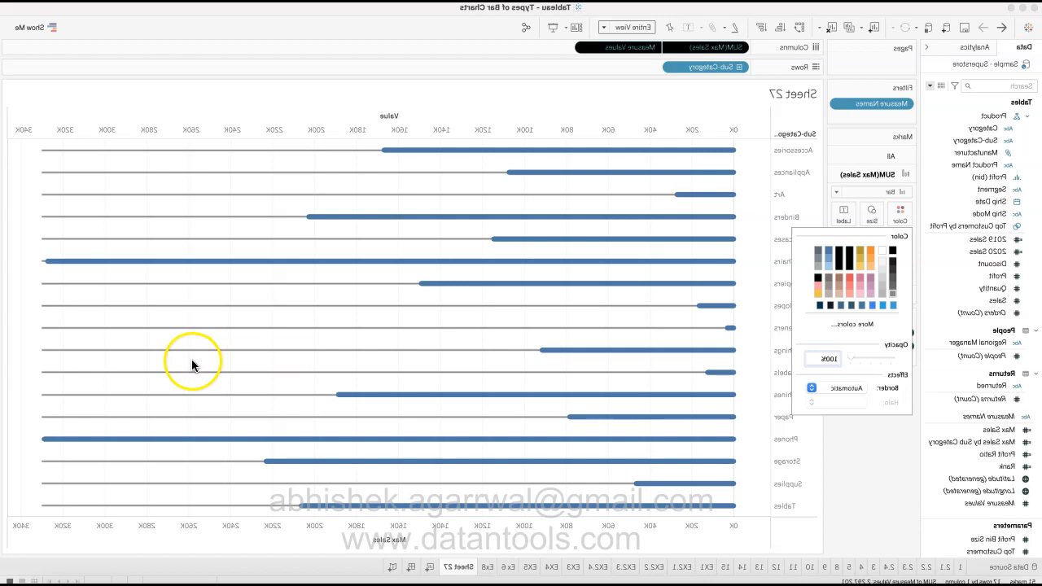
{"action": "left_click_drag", "start_coordinate": [190, 354], "coordinate": [162, 358]}
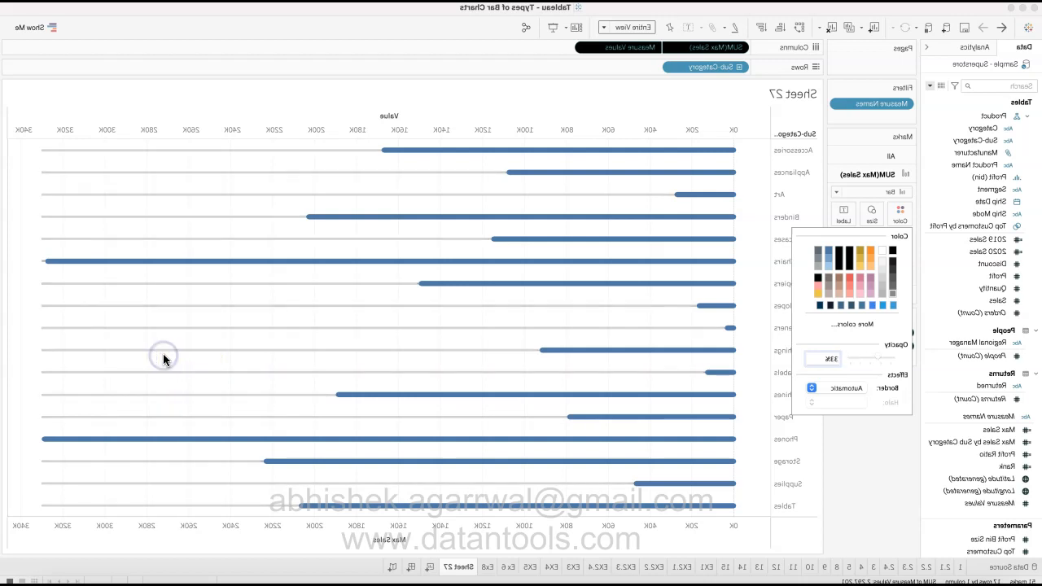
{"action": "left_click", "coordinate": [167, 496]}
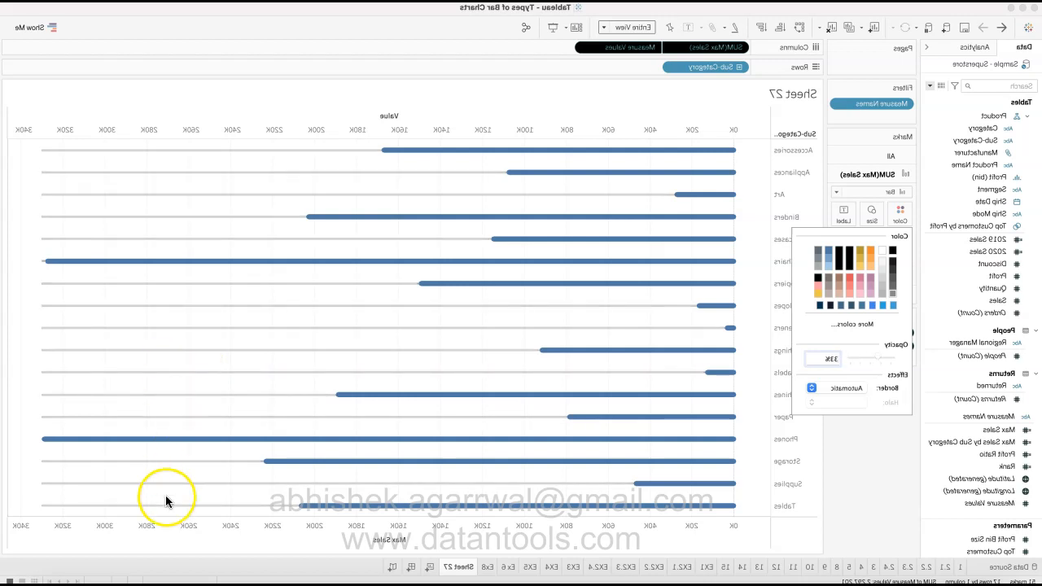
Step: Change the color of the Measure Values lines to black
{"action": "left_click", "coordinate": [165, 311]}
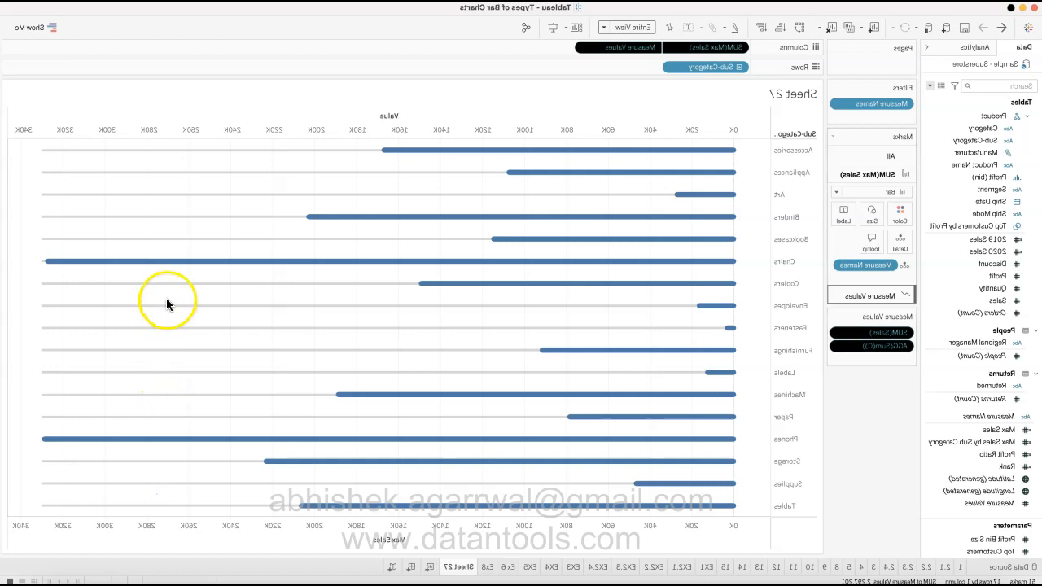
{"action": "left_click", "coordinate": [166, 298]}
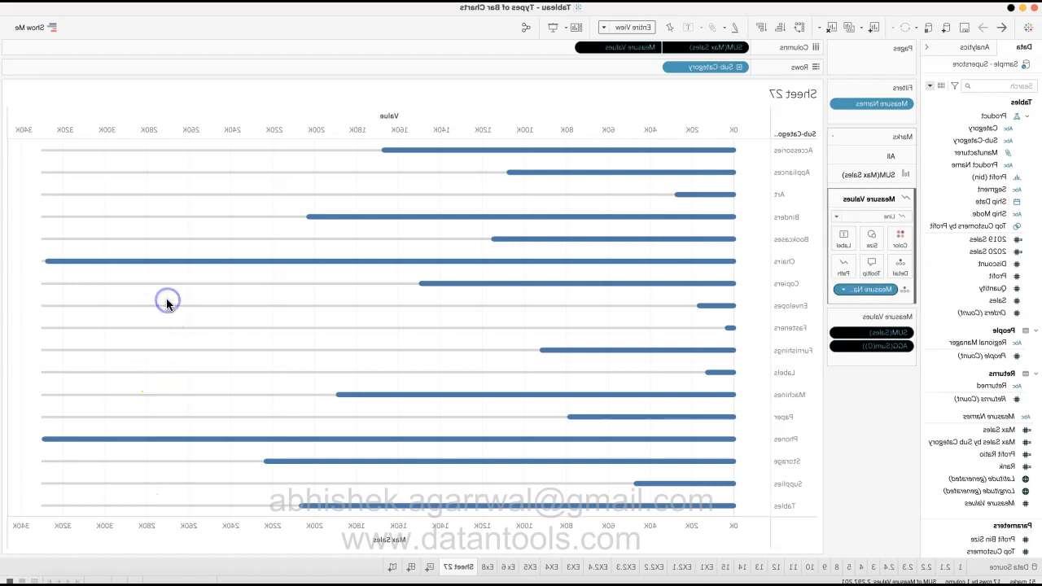
{"action": "left_click", "coordinate": [145, 232]}
{"action": "left_click", "coordinate": [220, 294]}
{"action": "left_click", "coordinate": [221, 293]}
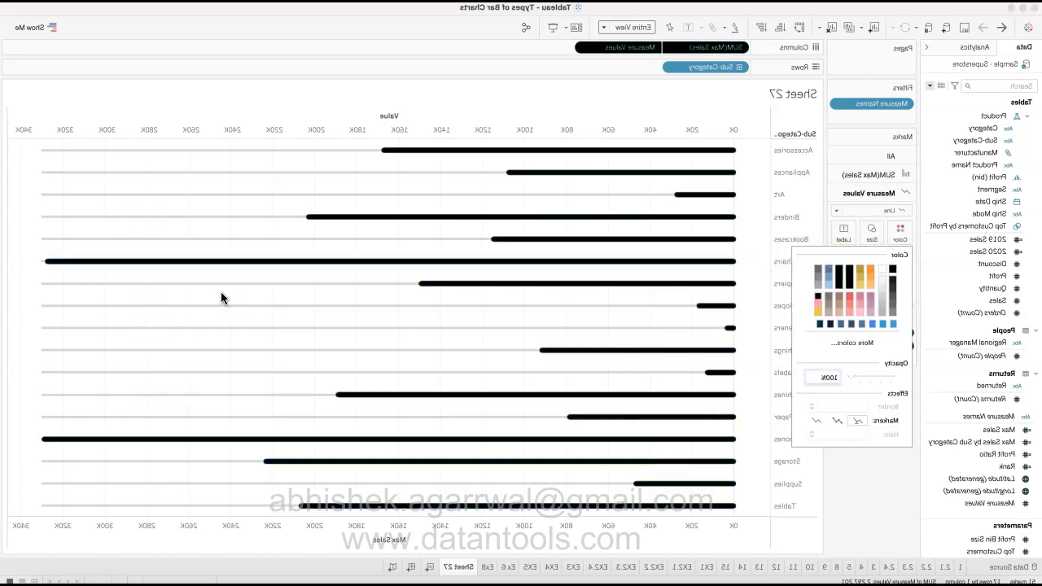
{"action": "left_click", "coordinate": [192, 494]}
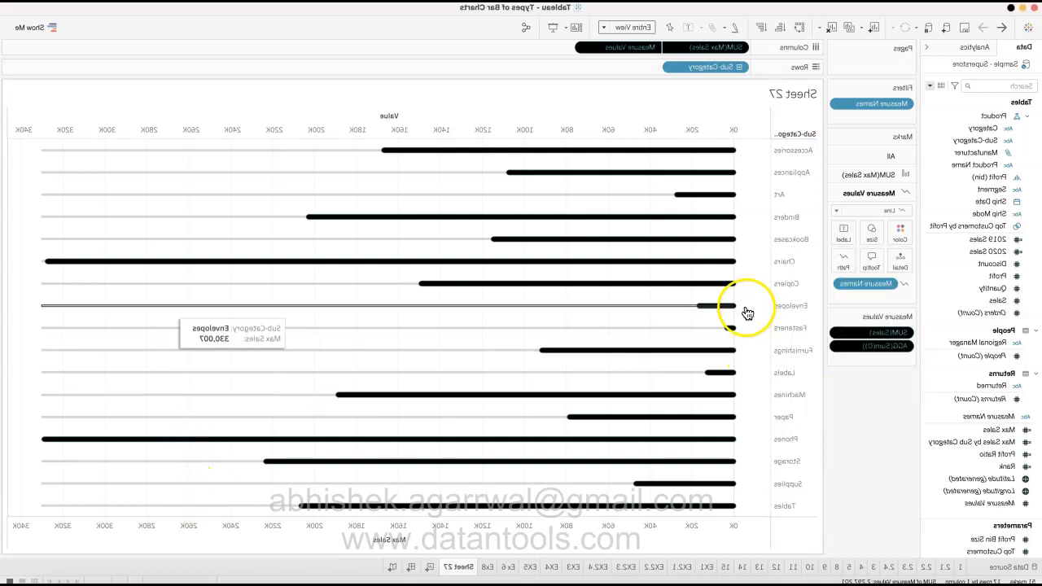
Step: Synchronize the dual axes and hide the headers of both the Value and Max Sales axes
{"action": "right_click", "coordinate": [758, 127]}
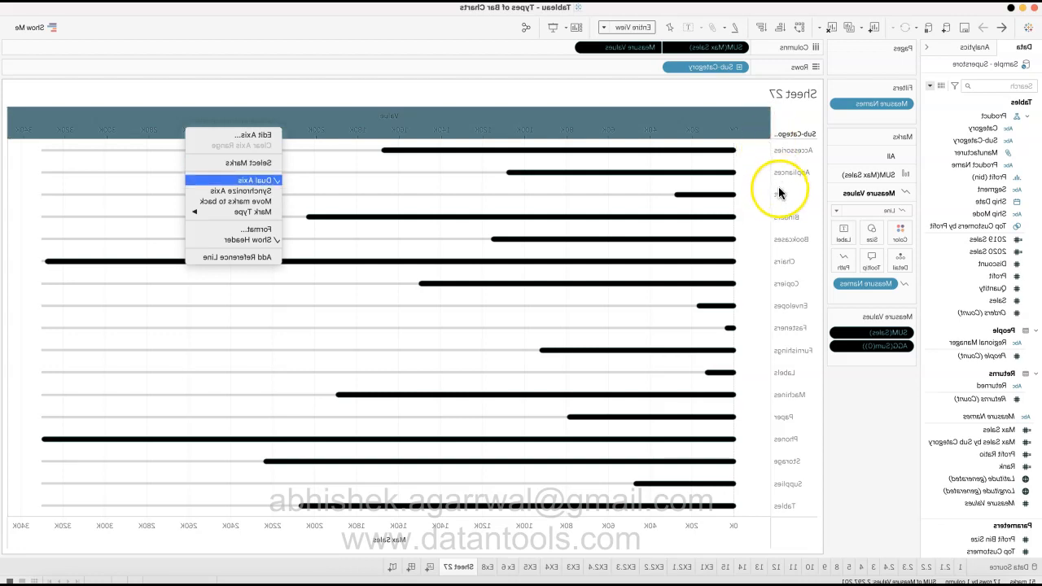
{"action": "left_click", "coordinate": [778, 191]}
{"action": "right_click", "coordinate": [723, 135]}
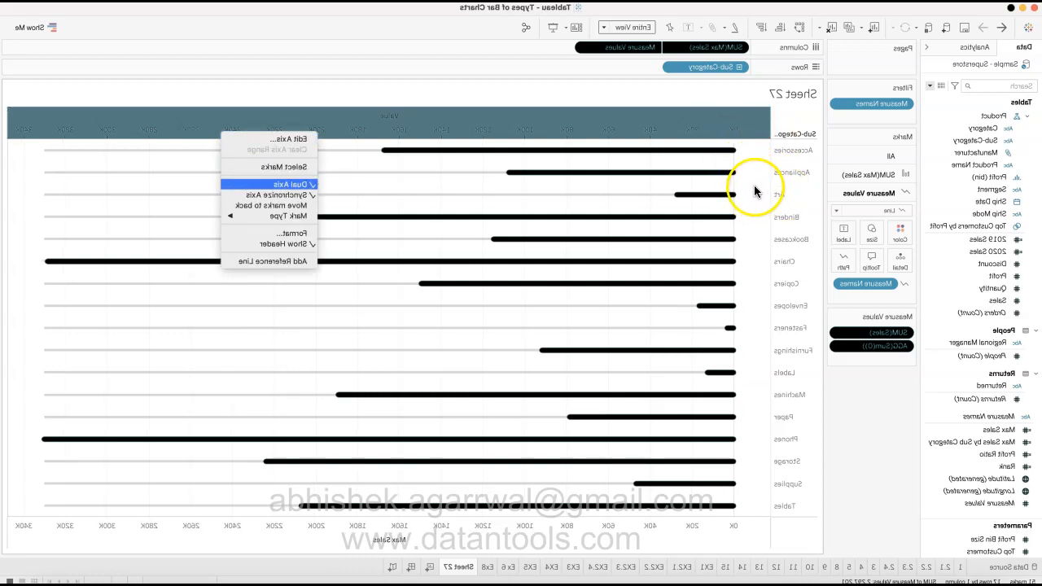
{"action": "left_click", "coordinate": [766, 246]}
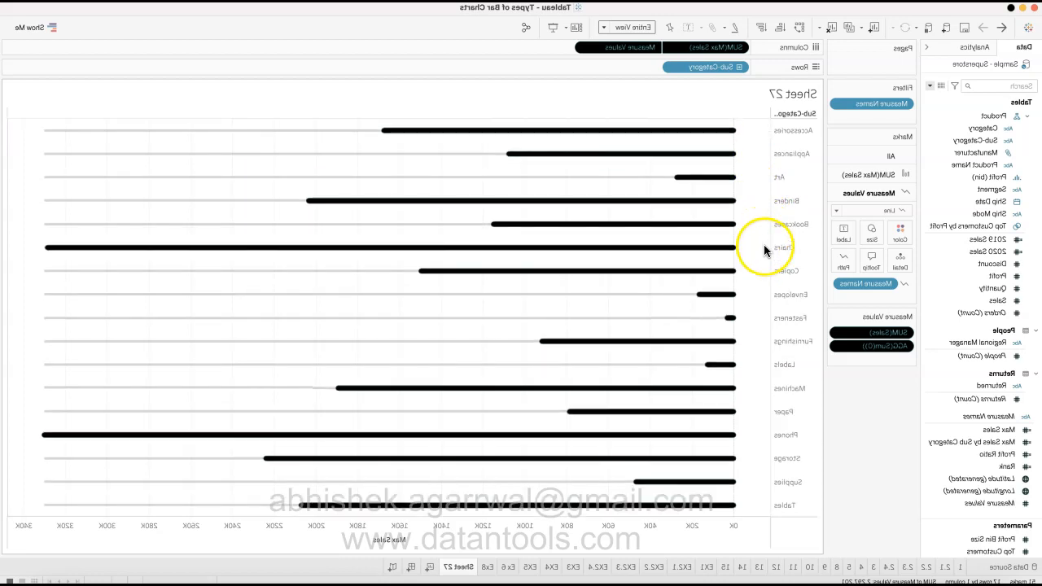
{"action": "right_click", "coordinate": [734, 528]}
{"action": "left_click", "coordinate": [741, 504]}
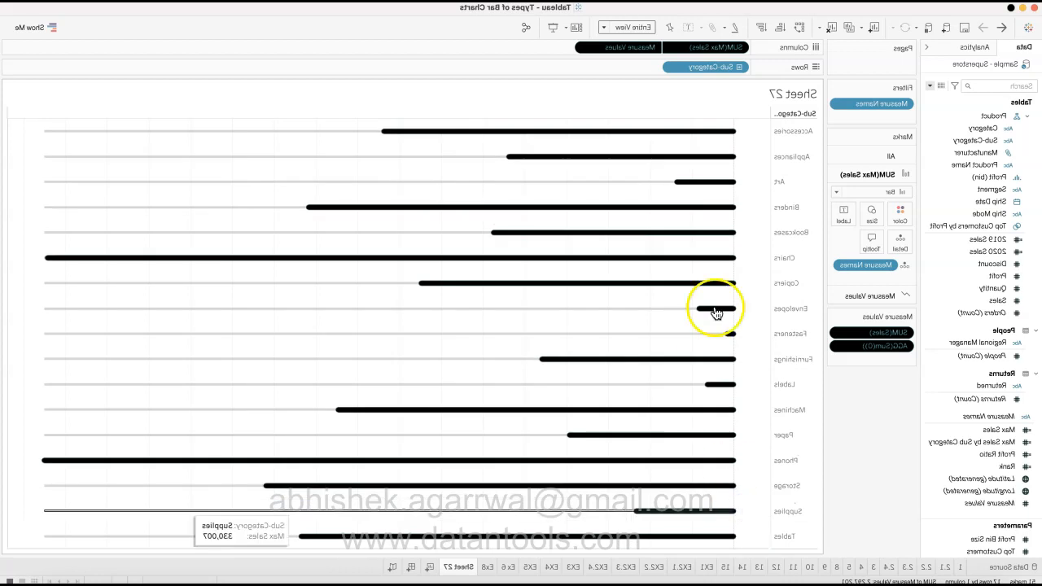
Step: Set the chart's column grid lines and zero lines to None
{"action": "right_click", "coordinate": [715, 308]}
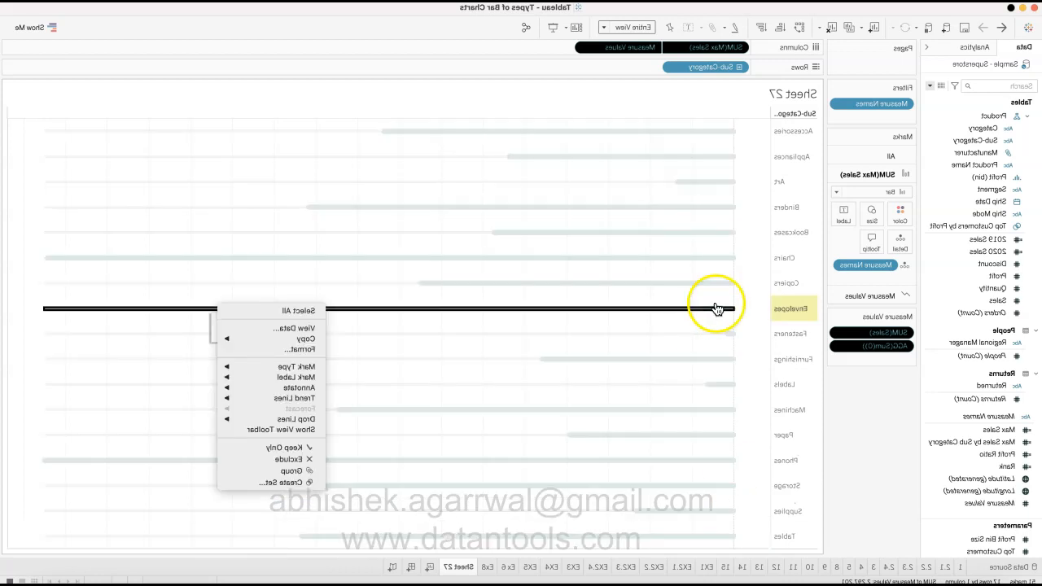
{"action": "left_click", "coordinate": [743, 351]}
{"action": "mouse_move", "coordinate": [586, 159]}
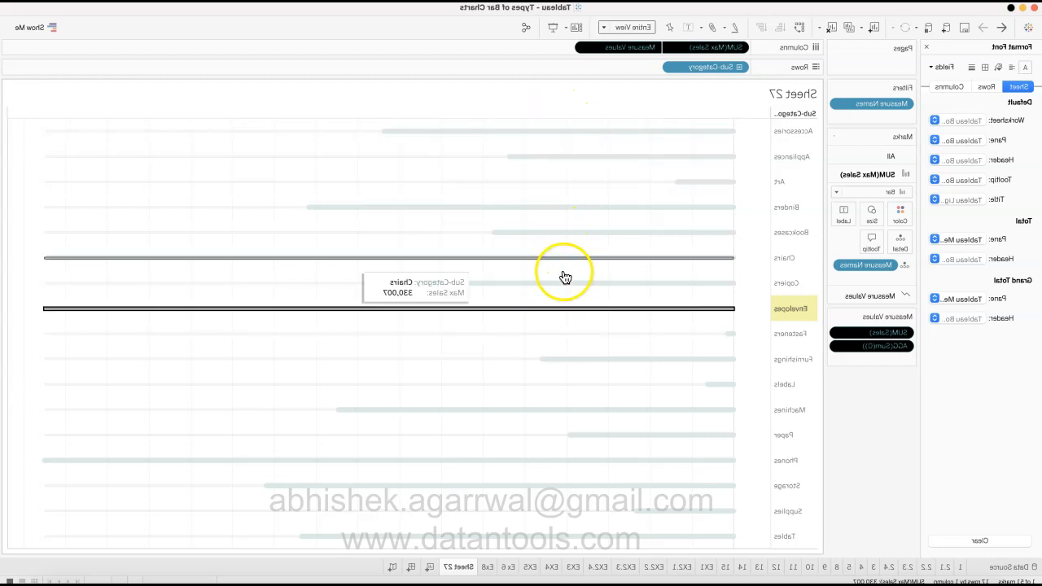
{"action": "left_click", "coordinate": [67, 70]}
{"action": "left_click", "coordinate": [85, 88]}
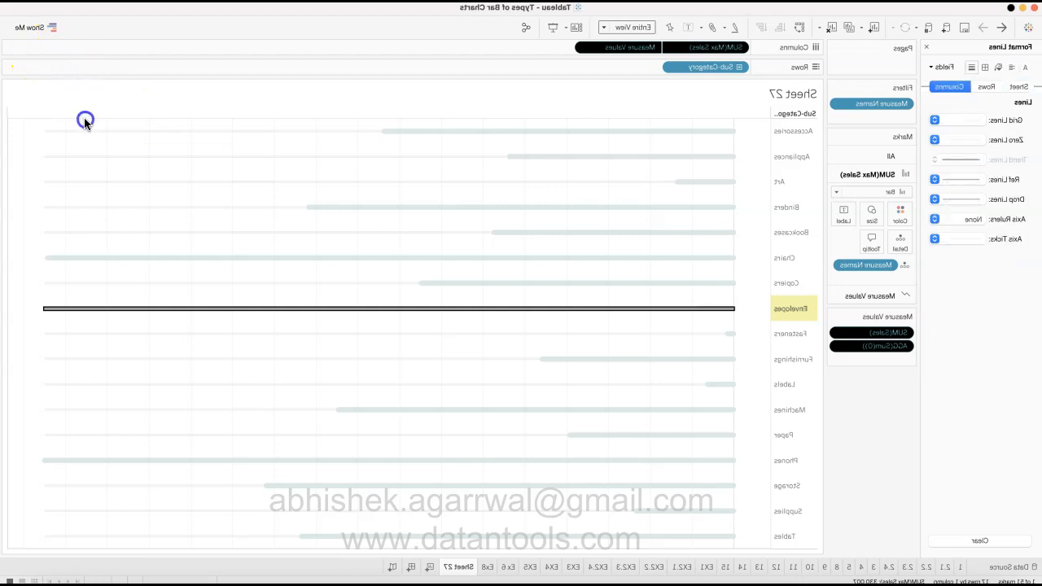
{"action": "left_click", "coordinate": [85, 121]}
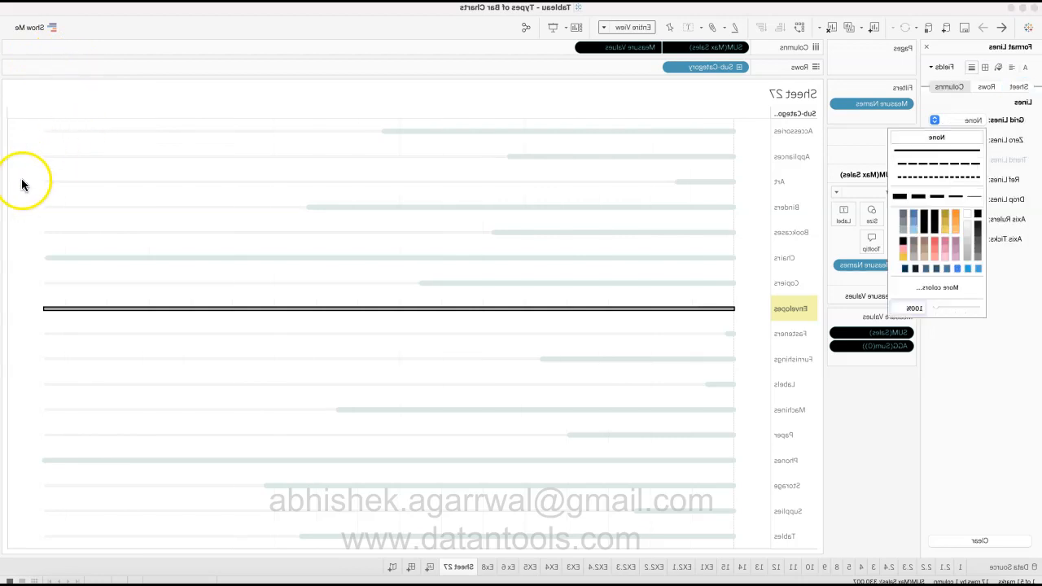
{"action": "left_click", "coordinate": [21, 181]}
{"action": "left_click", "coordinate": [79, 139]}
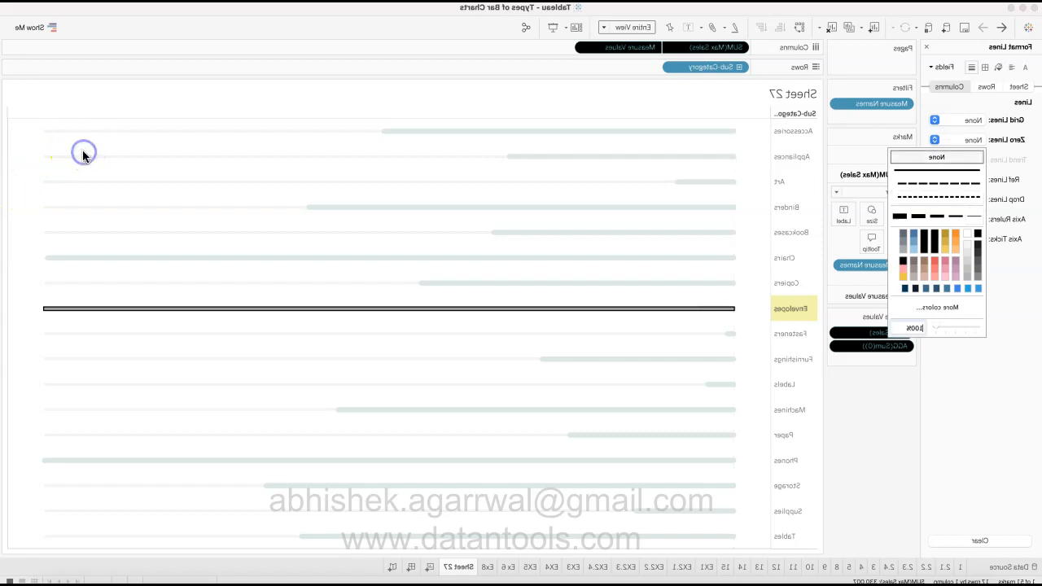
{"action": "left_click", "coordinate": [24, 198]}
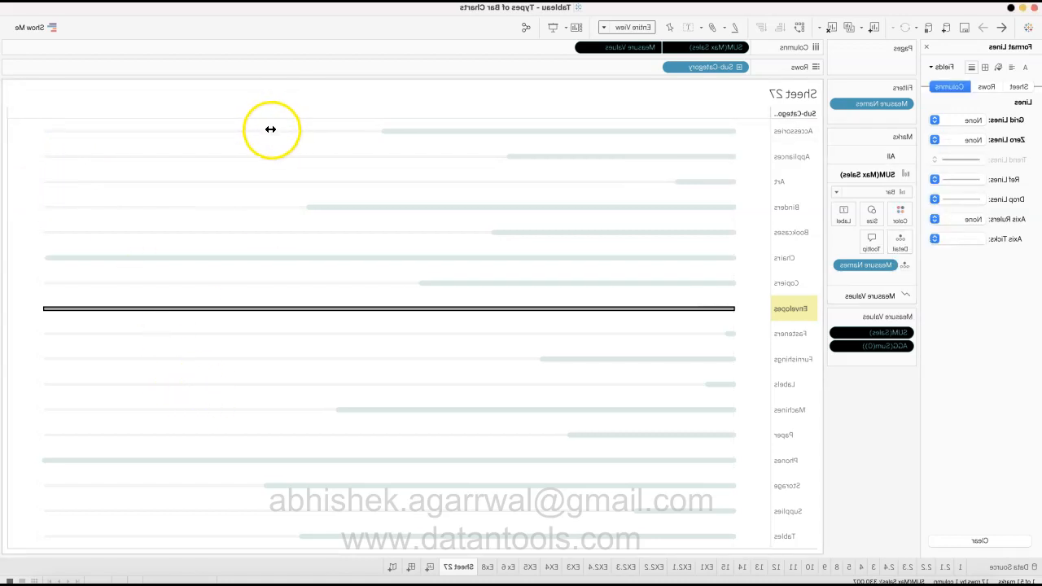
Step: Set the pane borders of the sheet's row divider and column divider to None
{"action": "left_click", "coordinate": [56, 70]}
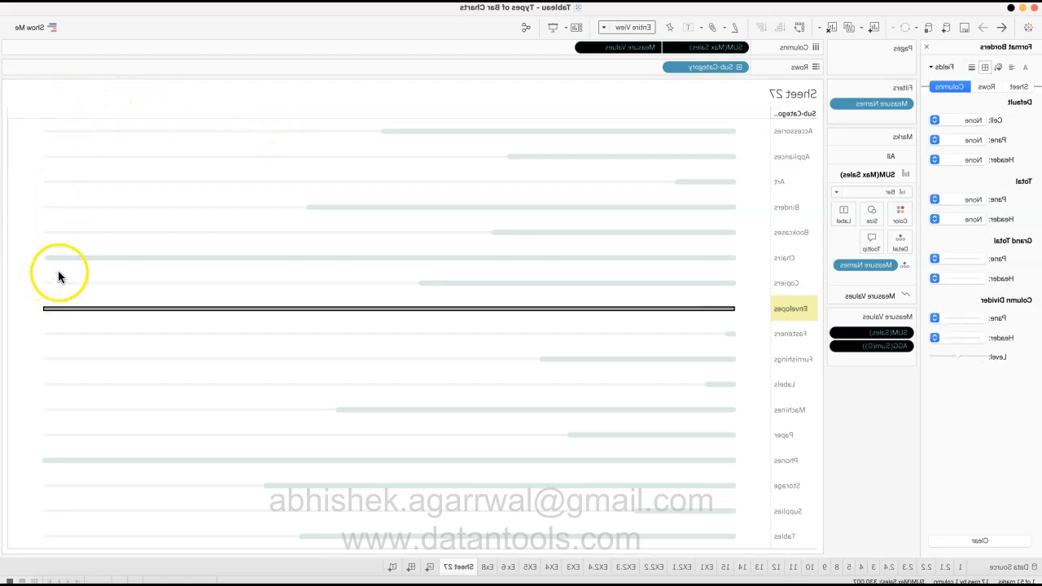
{"action": "left_click", "coordinate": [26, 86]}
{"action": "left_click", "coordinate": [85, 319]}
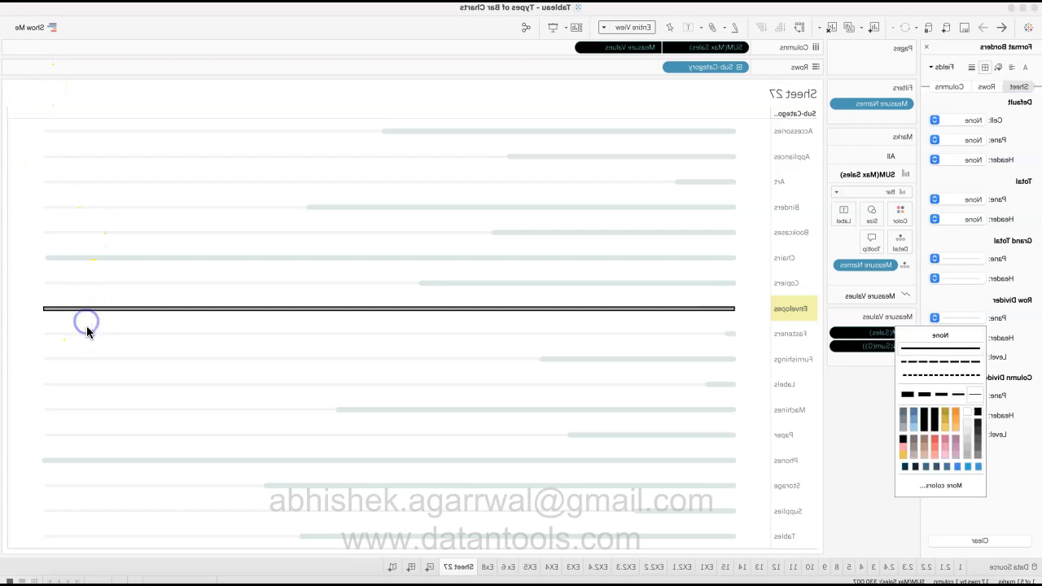
{"action": "left_click", "coordinate": [35, 343]}
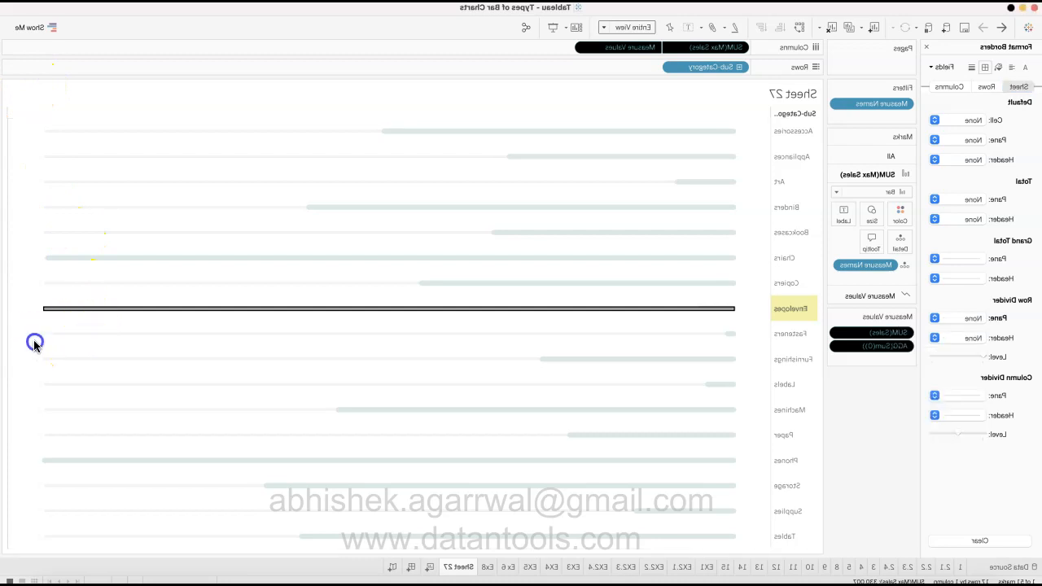
{"action": "left_click", "coordinate": [81, 394]}
{"action": "left_click", "coordinate": [181, 411]}
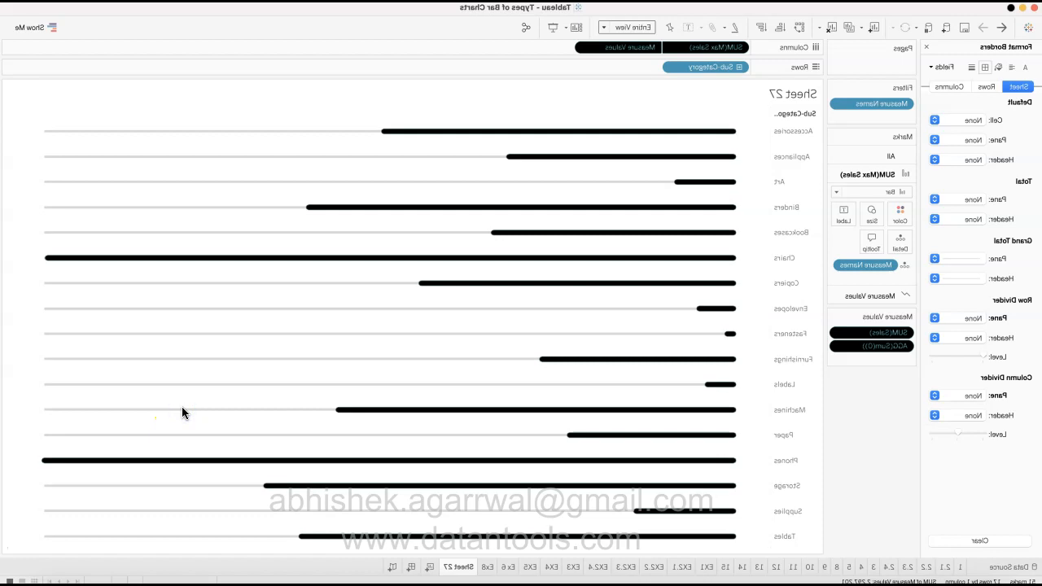
Step: Sort the Sub-Category rows in descending order by the sum of Sales
{"action": "left_click", "coordinate": [281, 36]}
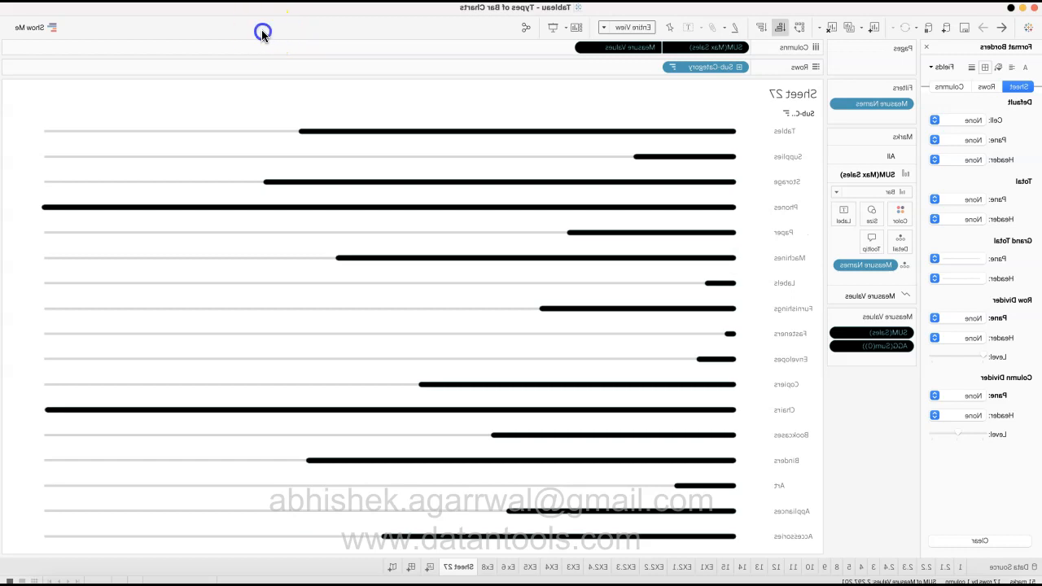
{"action": "left_click", "coordinate": [276, 34]}
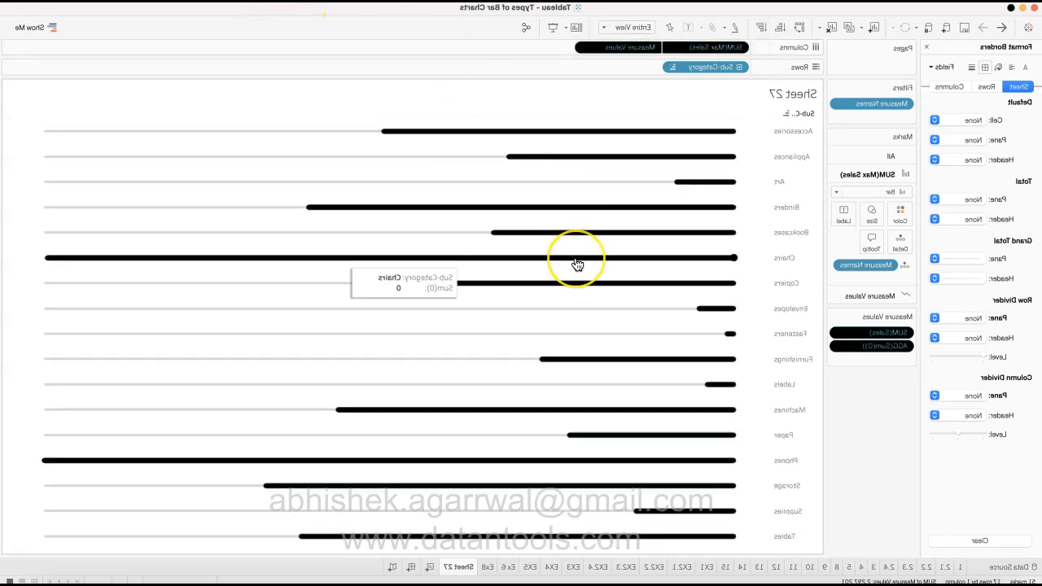
{"action": "left_click", "coordinate": [369, 68]}
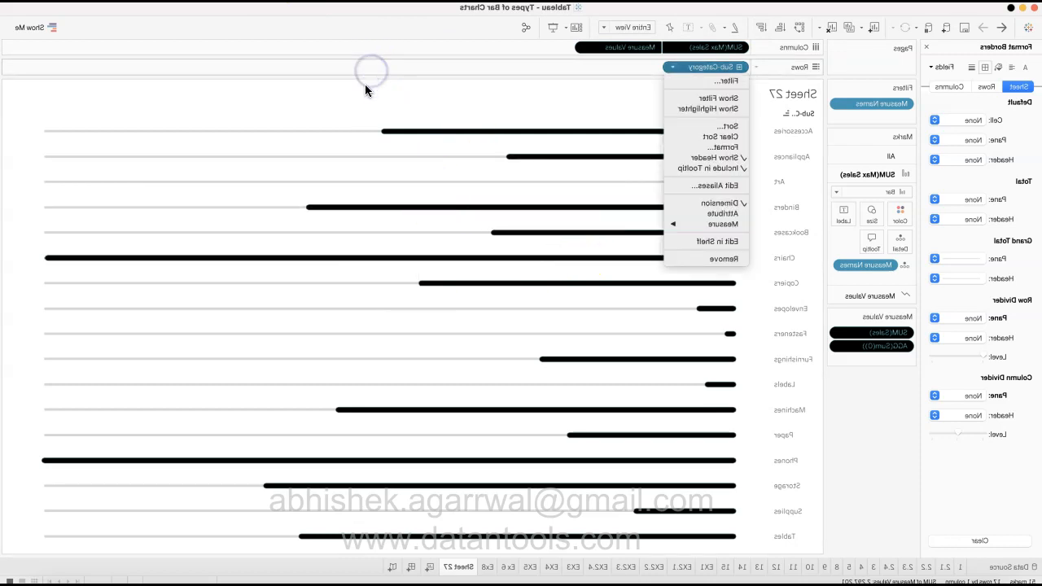
{"action": "left_click", "coordinate": [341, 129]}
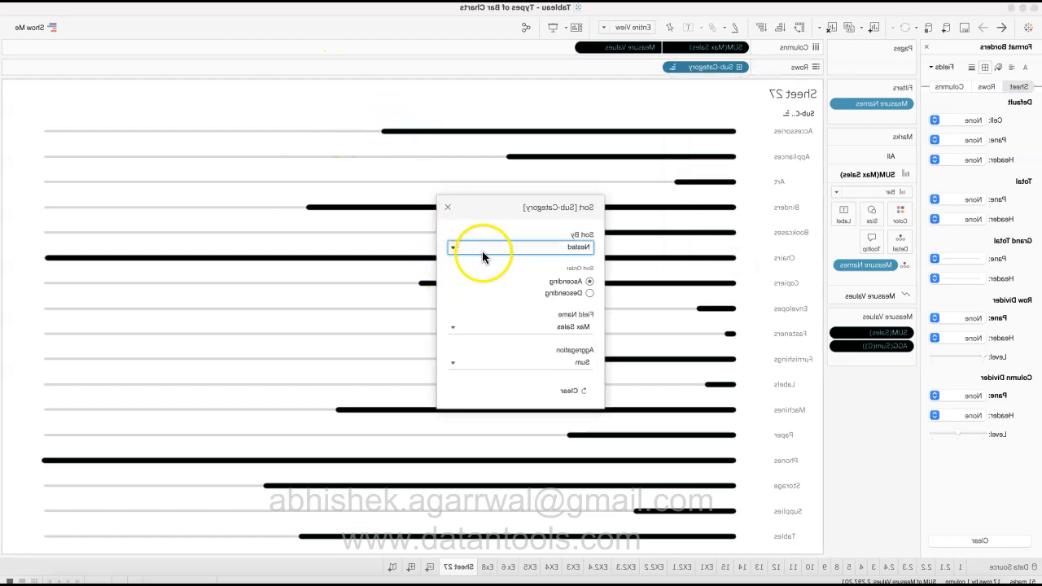
{"action": "left_click", "coordinate": [499, 327]}
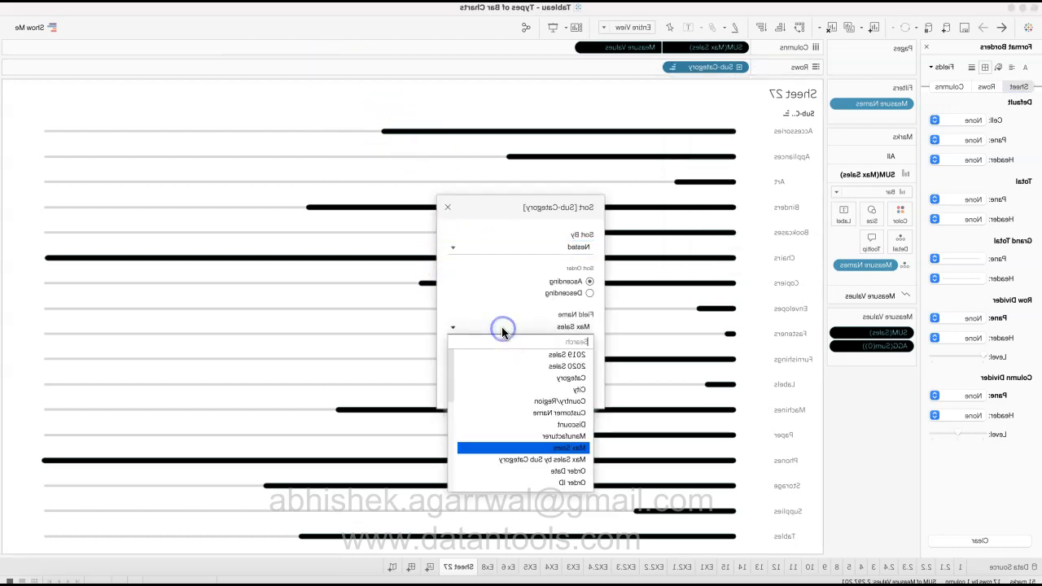
{"action": "scroll", "coordinate": [501, 427], "scroll_direction": "down", "scroll_amount": 4}
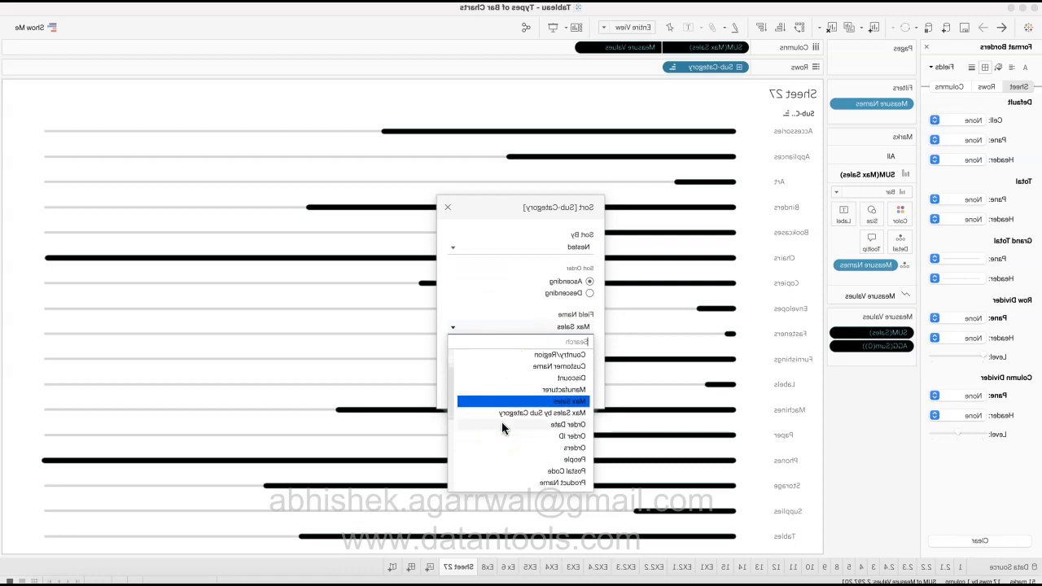
{"action": "scroll", "coordinate": [478, 405], "scroll_direction": "down", "scroll_amount": 2}
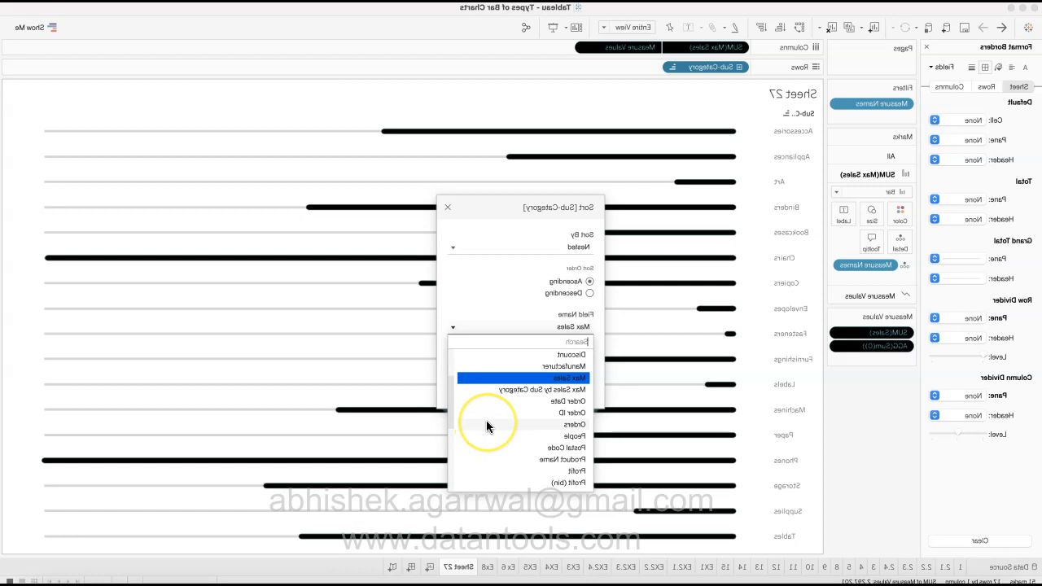
{"action": "scroll", "coordinate": [486, 420], "scroll_direction": "down", "scroll_amount": 2}
{"action": "scroll", "coordinate": [486, 420], "scroll_direction": "down", "scroll_amount": 3}
{"action": "left_click", "coordinate": [483, 420]}
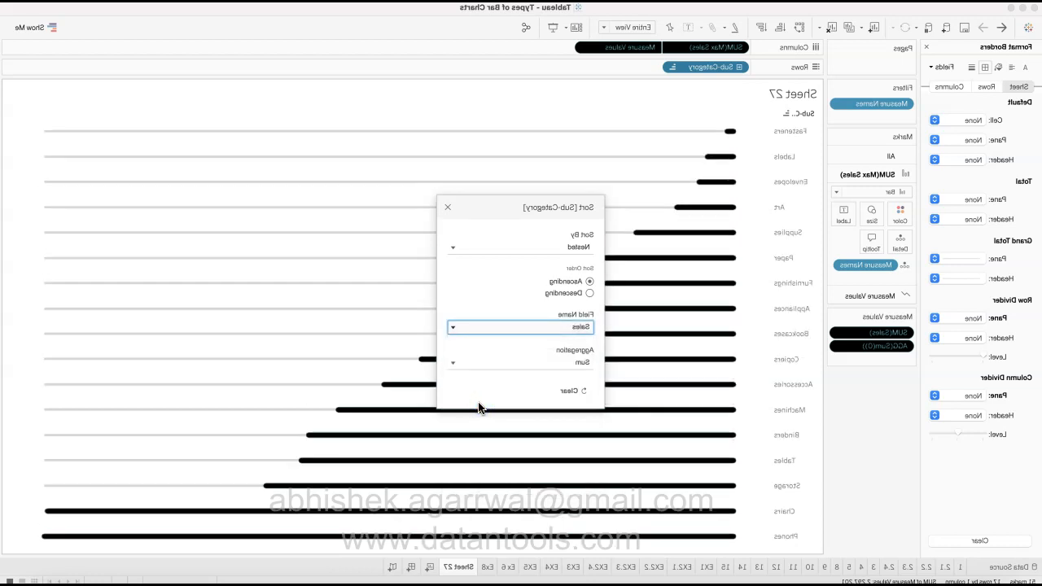
{"action": "left_click", "coordinate": [483, 291]}
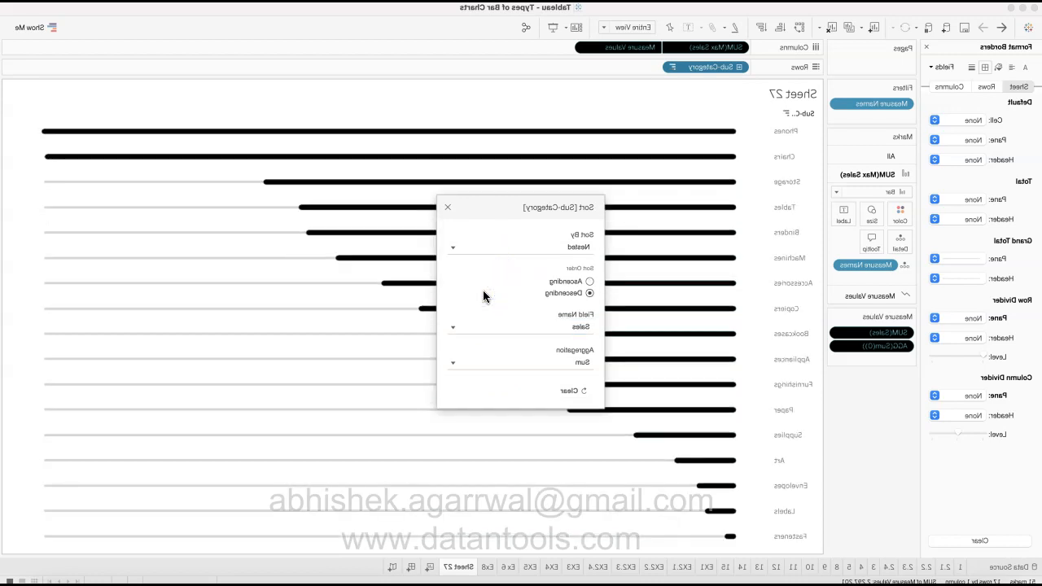
{"action": "left_click", "coordinate": [595, 209]}
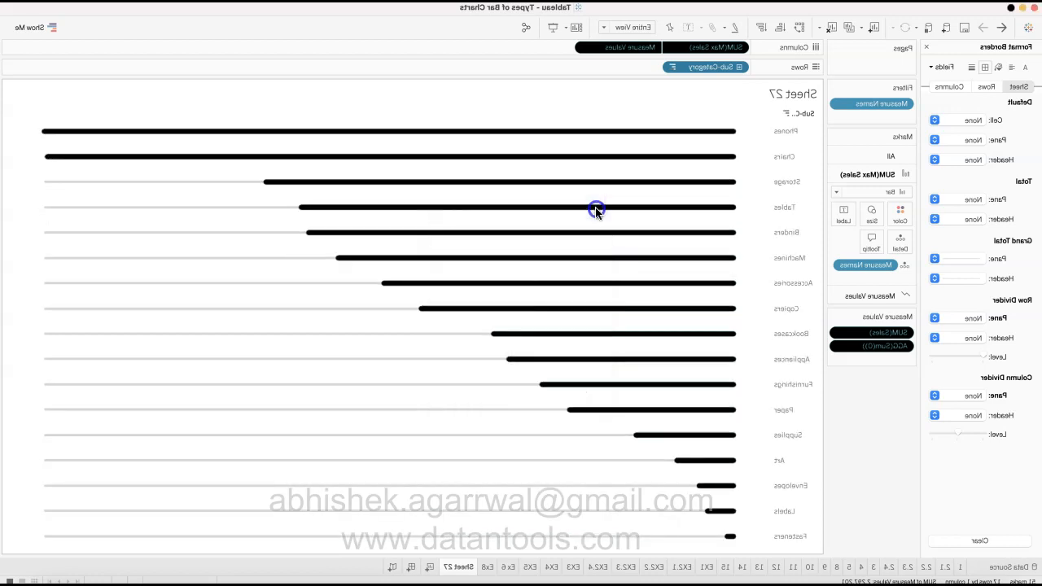
Step: Rename the worksheet Sheet 27 as Ex9
{"action": "left_click", "coordinate": [185, 487]}
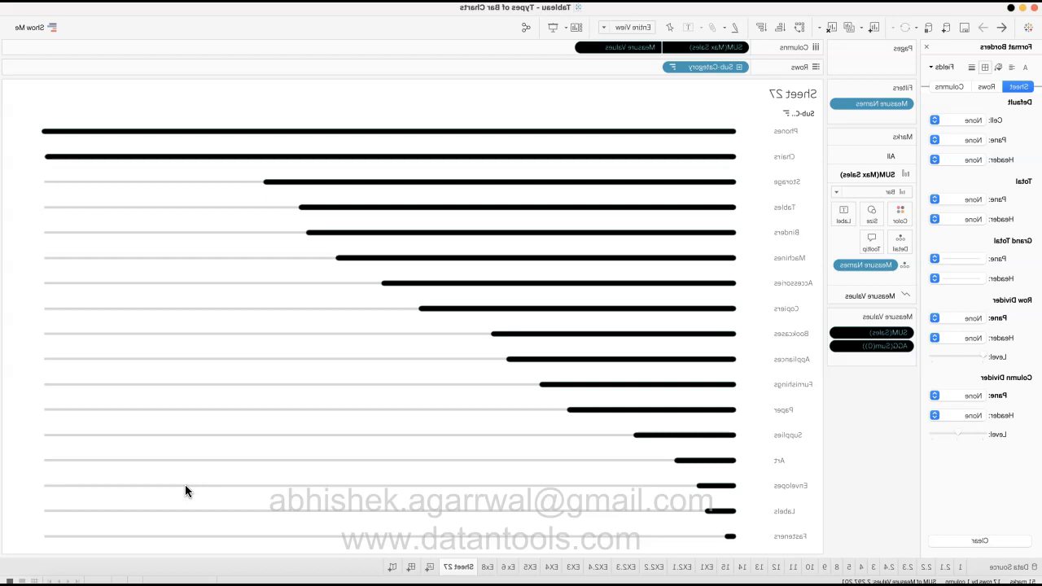
{"action": "left_click", "coordinate": [593, 567]}
{"action": "key", "text": "Return"}
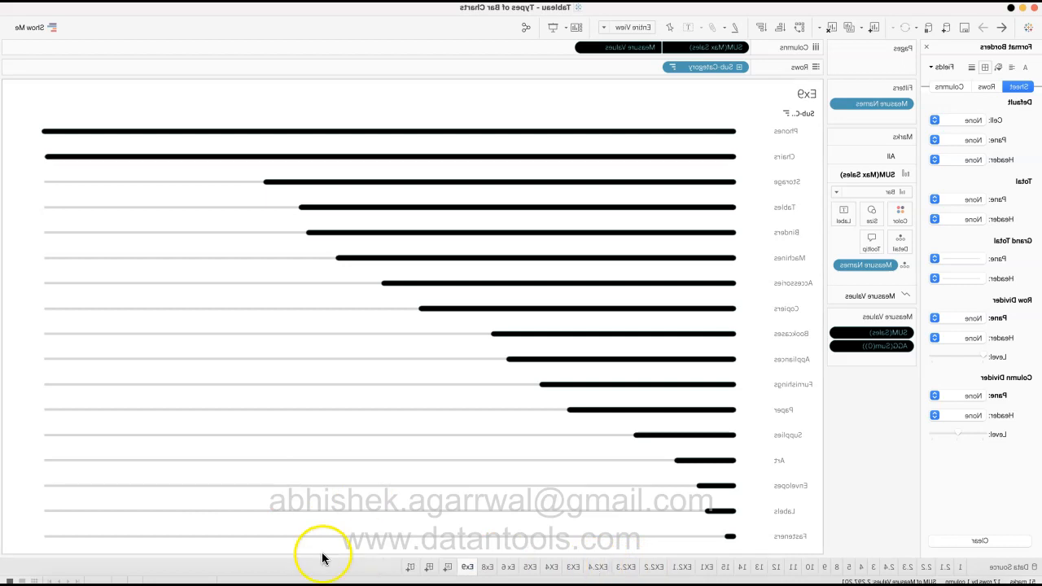
Step: Review the reference charts on worksheets 9 and 10
{"action": "left_click", "coordinate": [220, 568]}
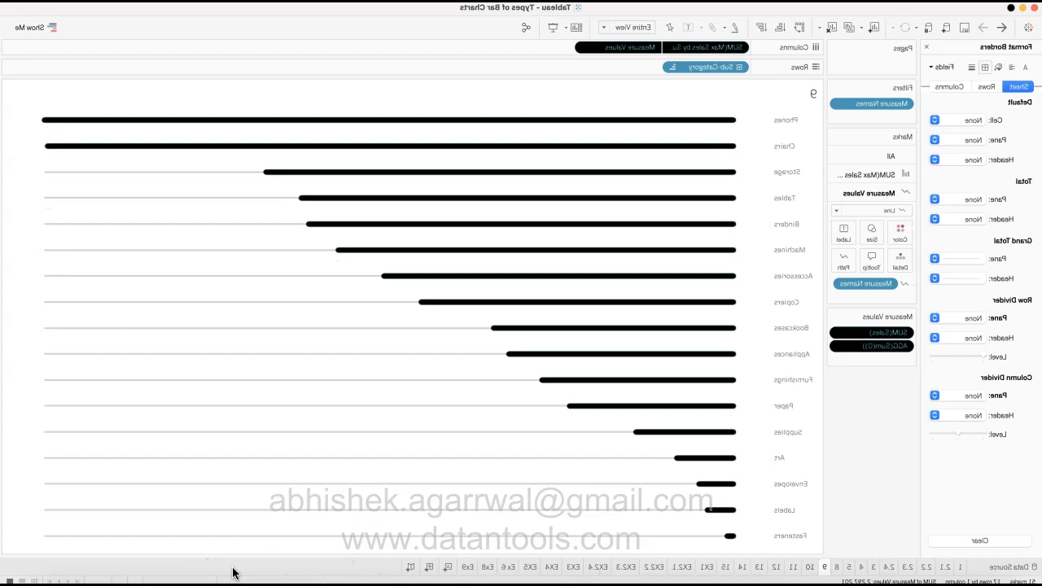
{"action": "left_click", "coordinate": [232, 571]}
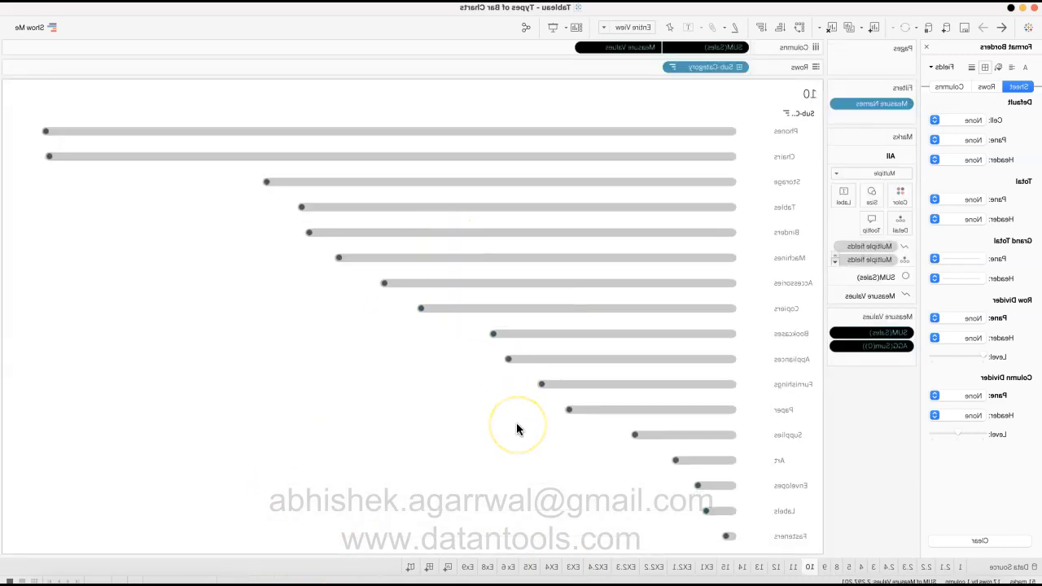
{"action": "mouse_move", "coordinate": [775, 187]}
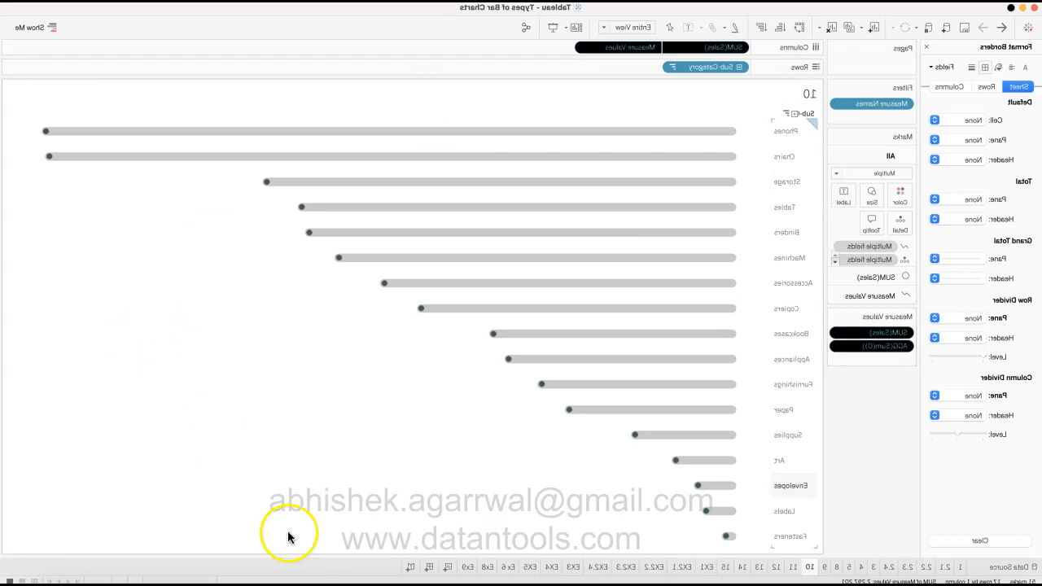
Step: Duplicate the Ex8 worksheet as Ex10, placed after Ex9
{"action": "left_click", "coordinate": [588, 567]}
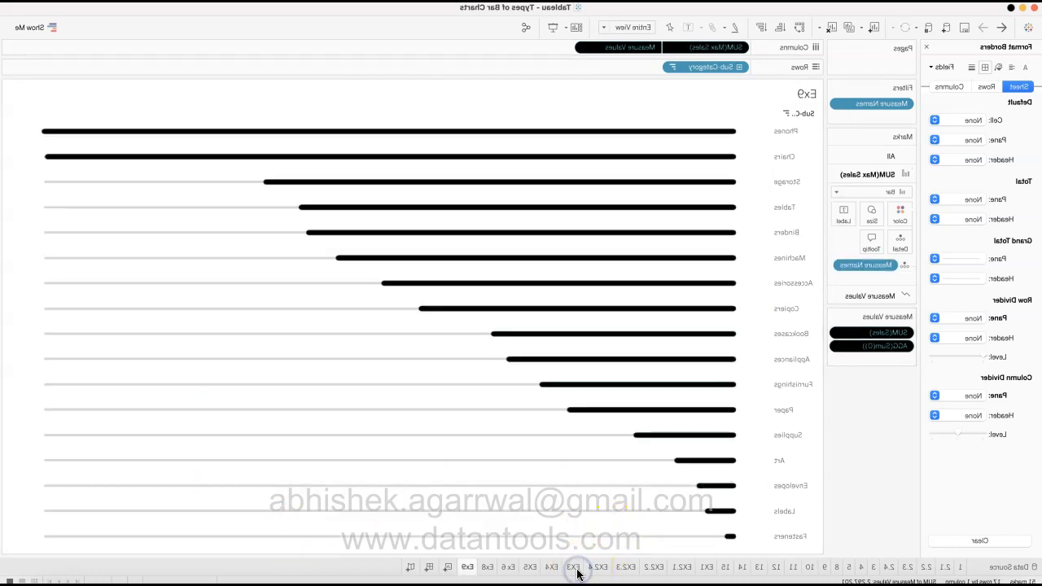
{"action": "left_click", "coordinate": [555, 568]}
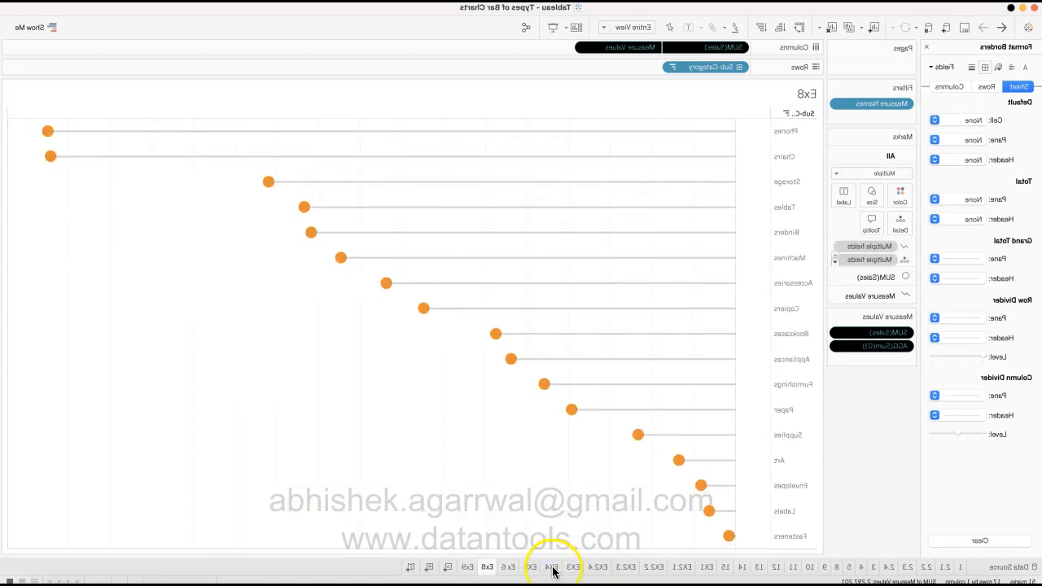
{"action": "right_click", "coordinate": [552, 570]}
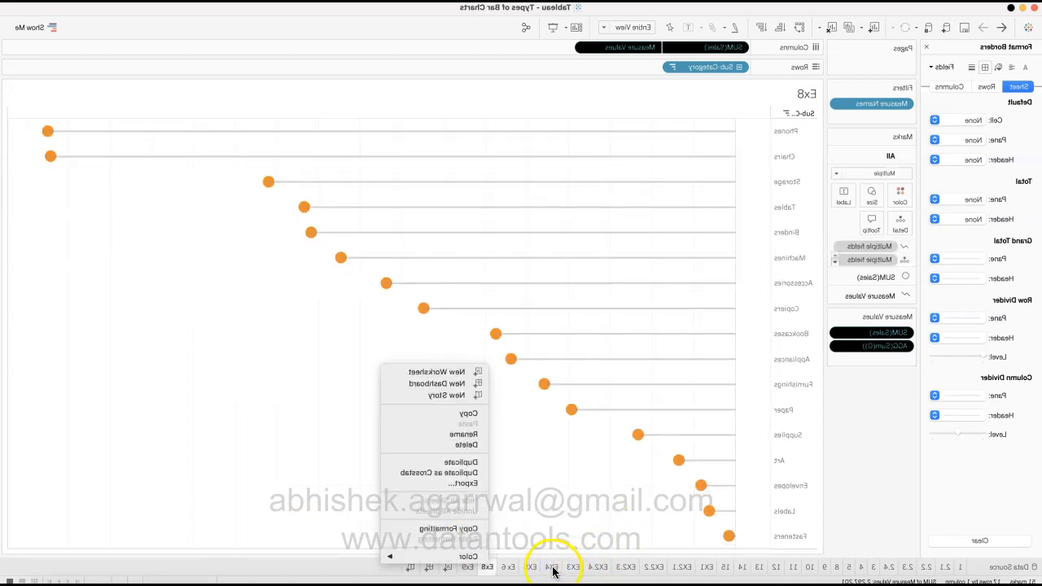
{"action": "left_click", "coordinate": [596, 462]}
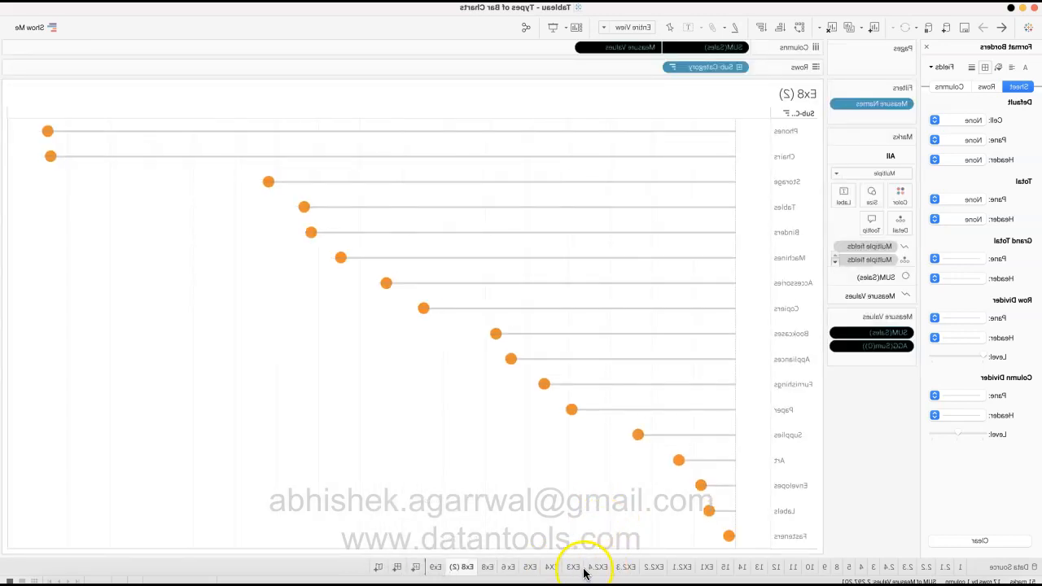
{"action": "left_click_drag", "start_coordinate": [598, 569], "coordinate": [612, 570]}
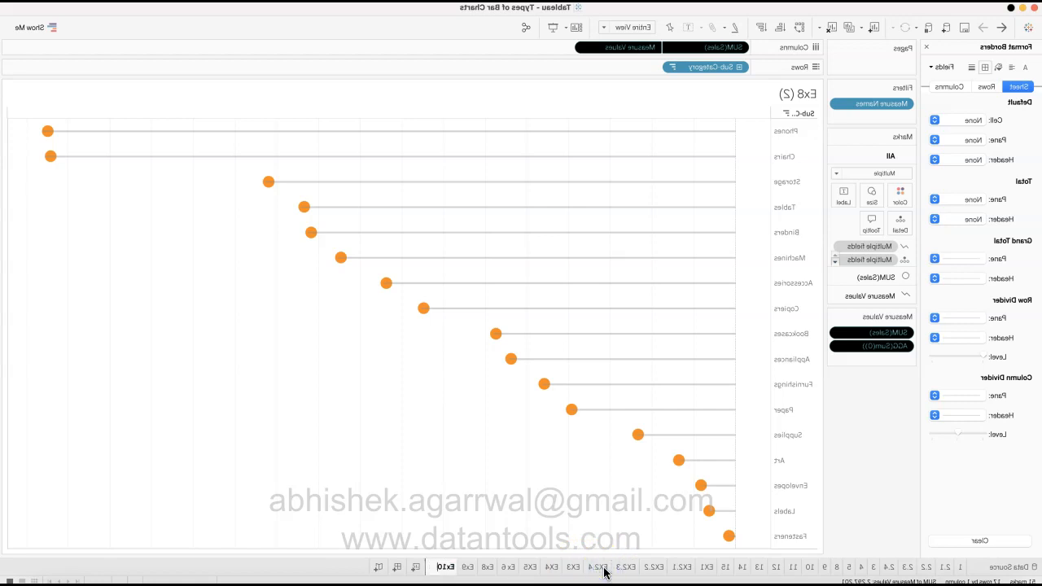
{"action": "key", "text": "Return"}
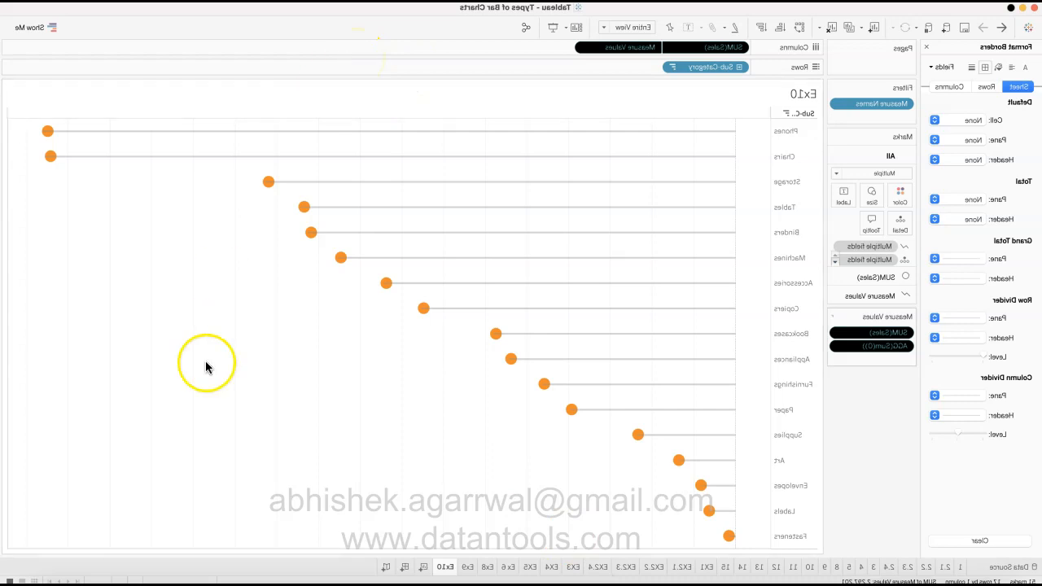
Step: Shrink the circle marks of SUM(Sales) to small dots at the line ends
{"action": "left_click", "coordinate": [177, 275]}
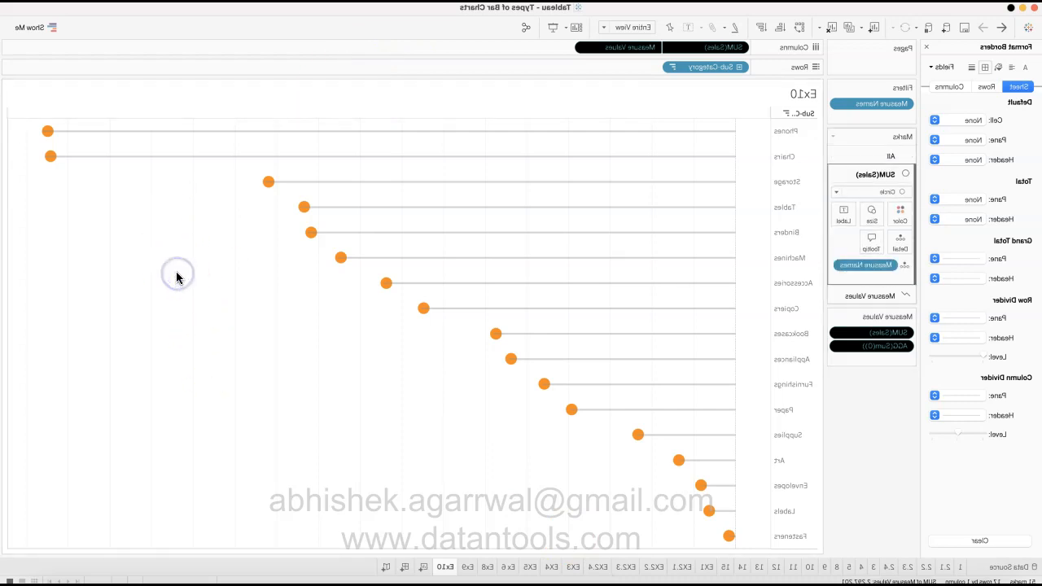
{"action": "left_click", "coordinate": [171, 221]}
{"action": "left_click_drag", "start_coordinate": [211, 241], "coordinate": [177, 244]}
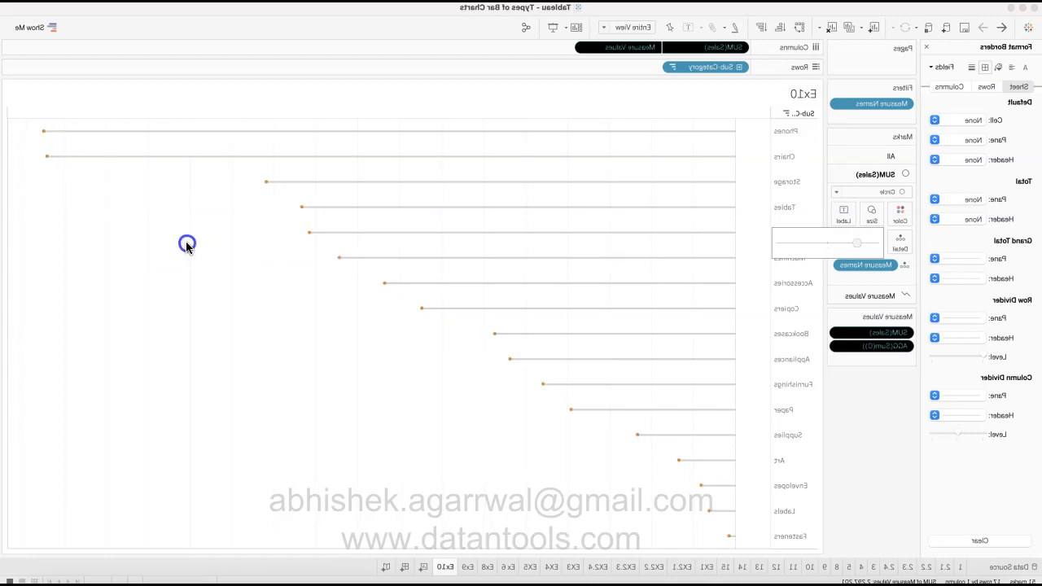
{"action": "left_click_drag", "start_coordinate": [188, 244], "coordinate": [187, 245]}
{"action": "left_click", "coordinate": [167, 309]}
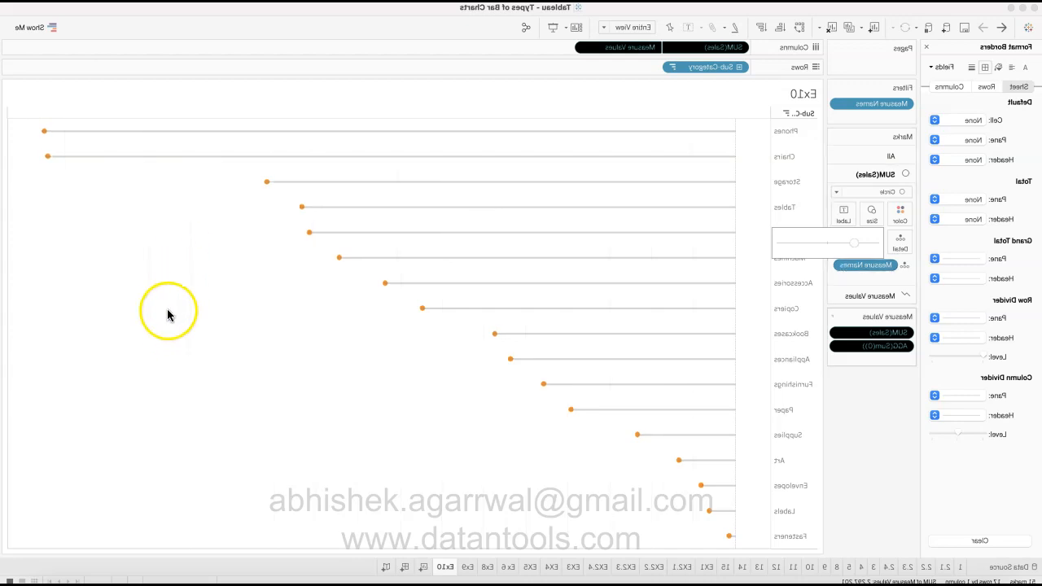
Step: Thicken the Measure Values lines into wide rounded bars that enclose the end dots
{"action": "left_click", "coordinate": [168, 234]}
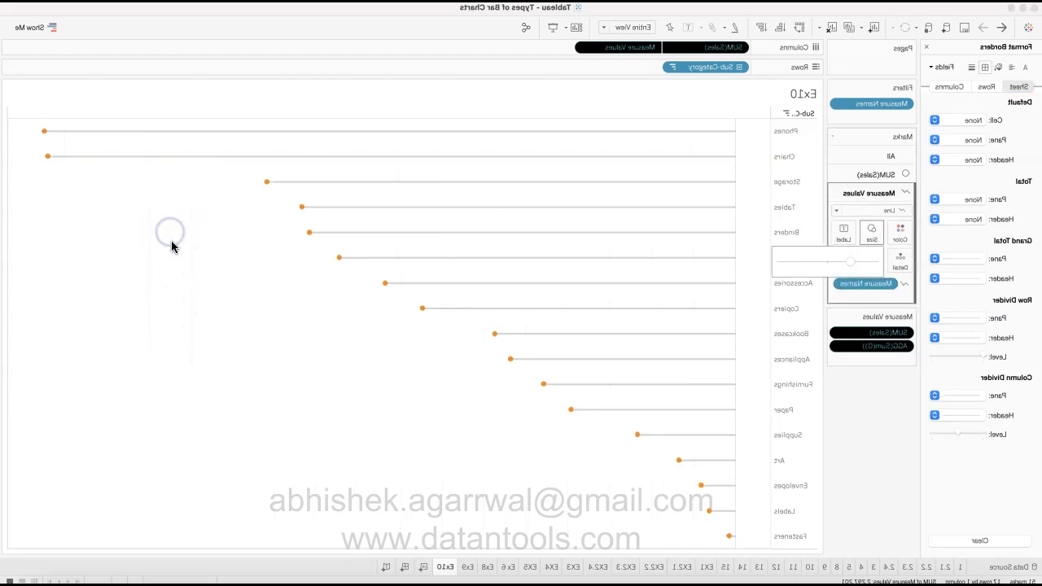
{"action": "left_click_drag", "start_coordinate": [220, 263], "coordinate": [251, 262]}
{"action": "left_click", "coordinate": [165, 437]}
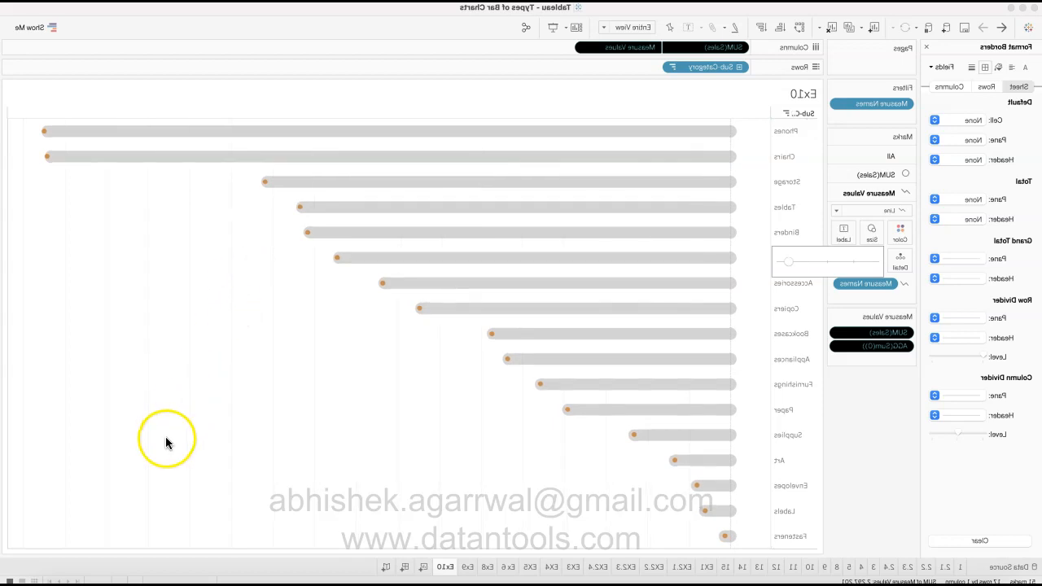
{"action": "left_click", "coordinate": [195, 489]}
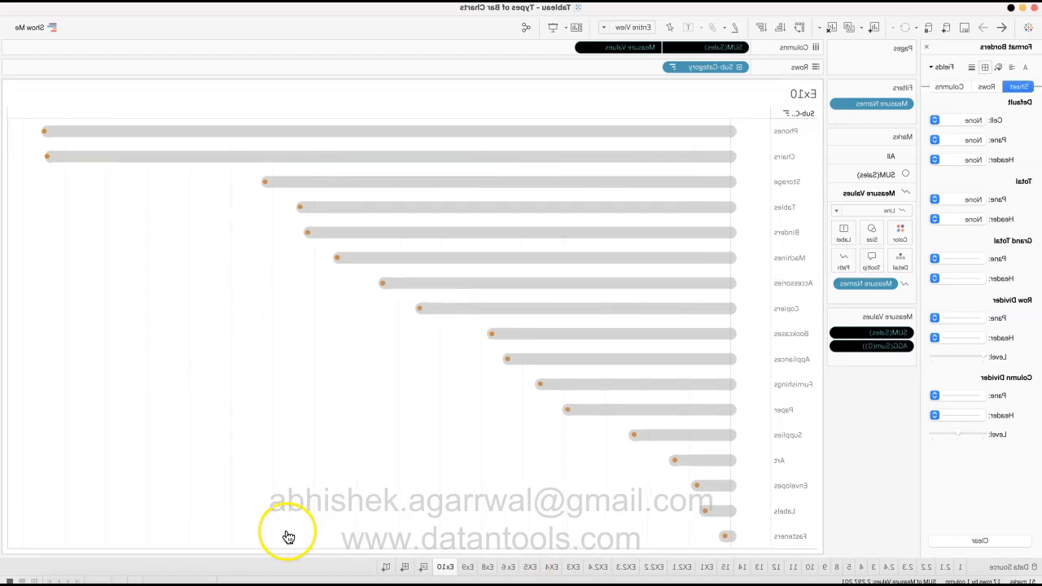
Step: Compare Ex10 with reference worksheet 10 and slightly enlarge the SUM(Sales) circles to match it
{"action": "left_click", "coordinate": [234, 570]}
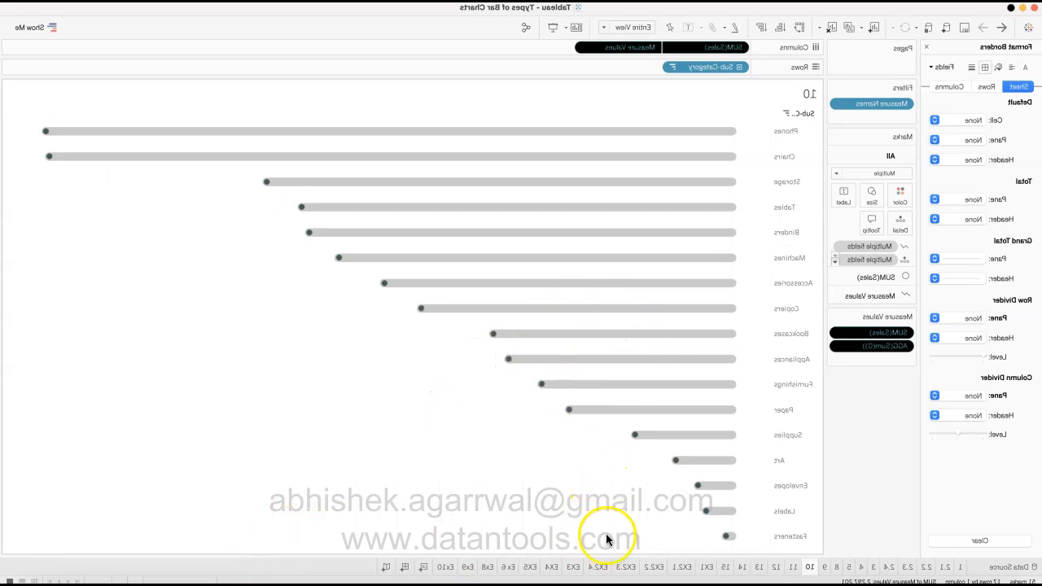
{"action": "left_click", "coordinate": [594, 567]}
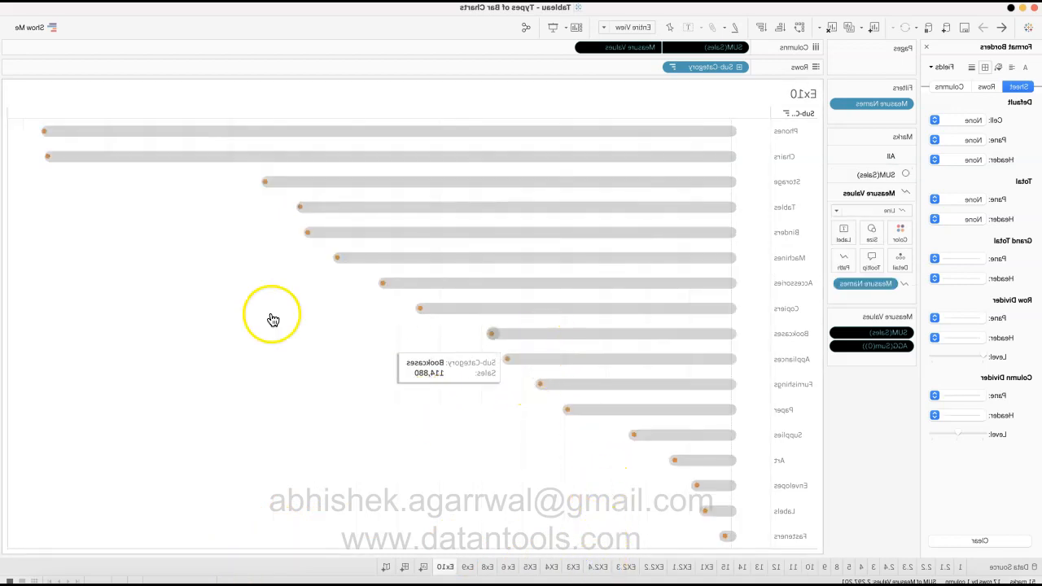
{"action": "left_click", "coordinate": [179, 177]}
{"action": "left_click", "coordinate": [172, 214]}
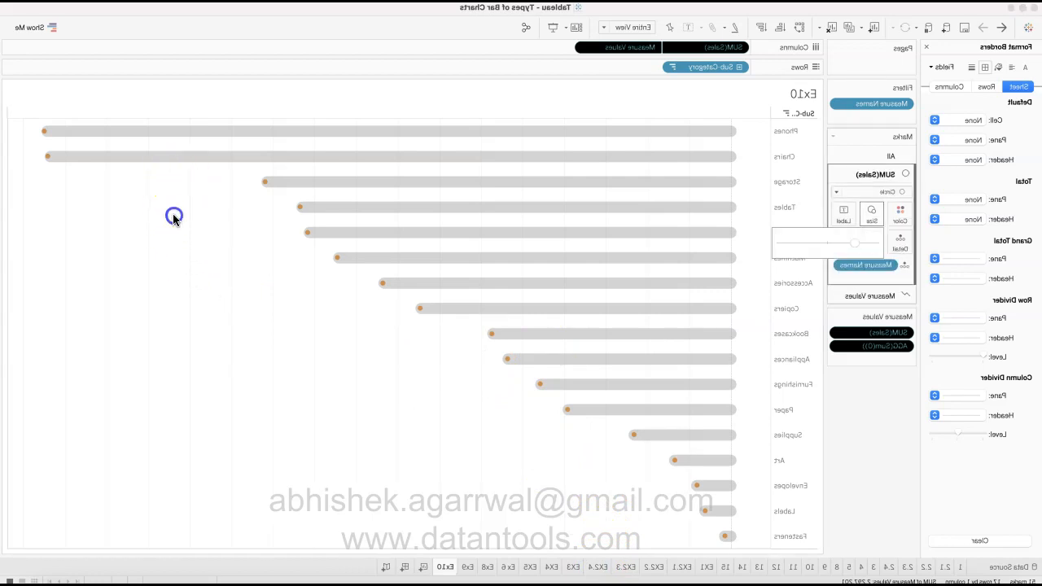
{"action": "left_click", "coordinate": [193, 243]}
{"action": "left_click_drag", "start_coordinate": [193, 242], "coordinate": [195, 242]}
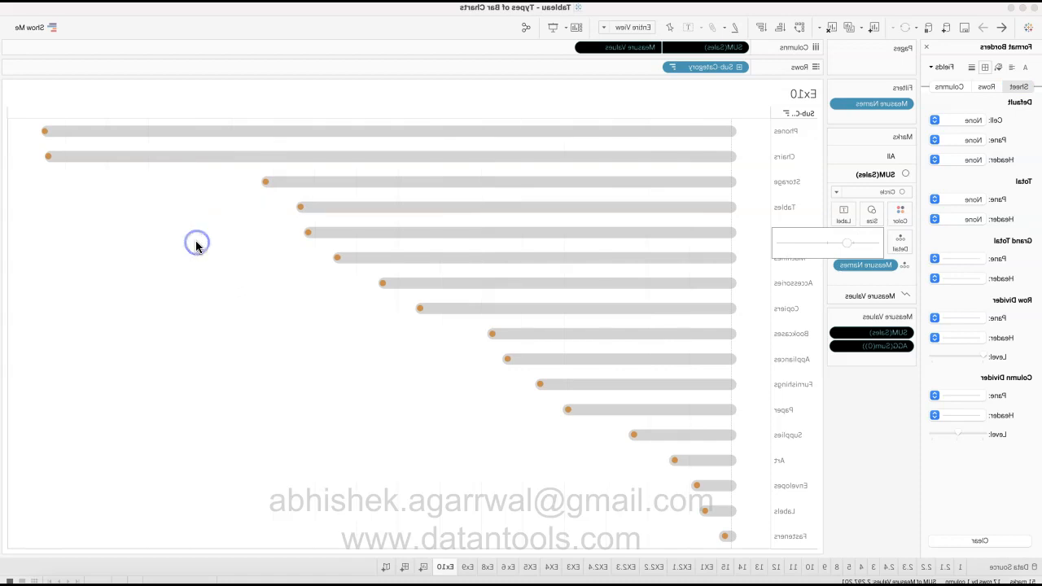
{"action": "left_click_drag", "start_coordinate": [193, 243], "coordinate": [198, 247]}
Step: Recolor the SUM(Sales) circles dark gray
{"action": "left_click", "coordinate": [144, 204]}
{"action": "left_click", "coordinate": [223, 279]}
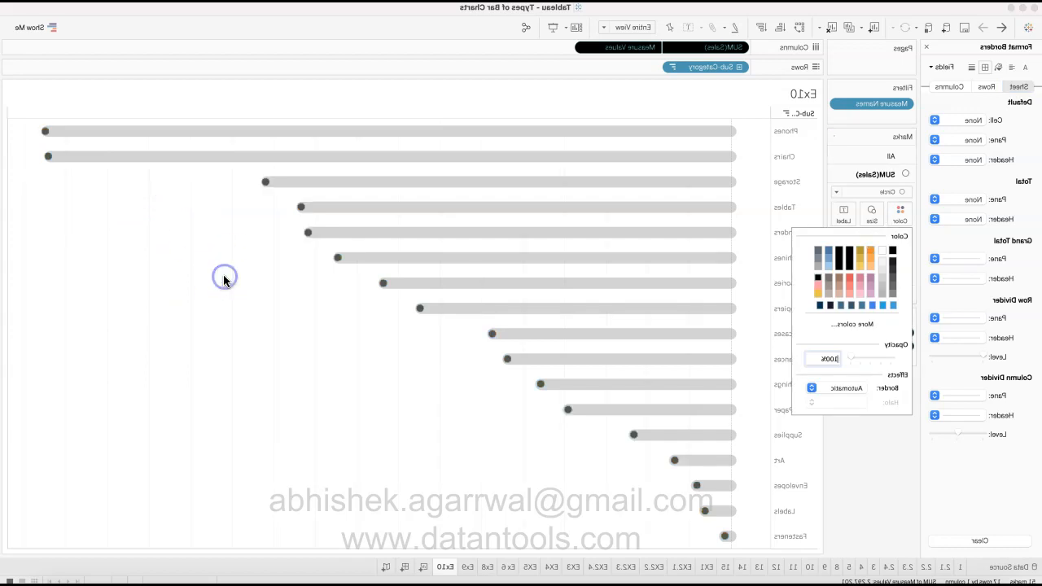
{"action": "left_click", "coordinate": [574, 454]}
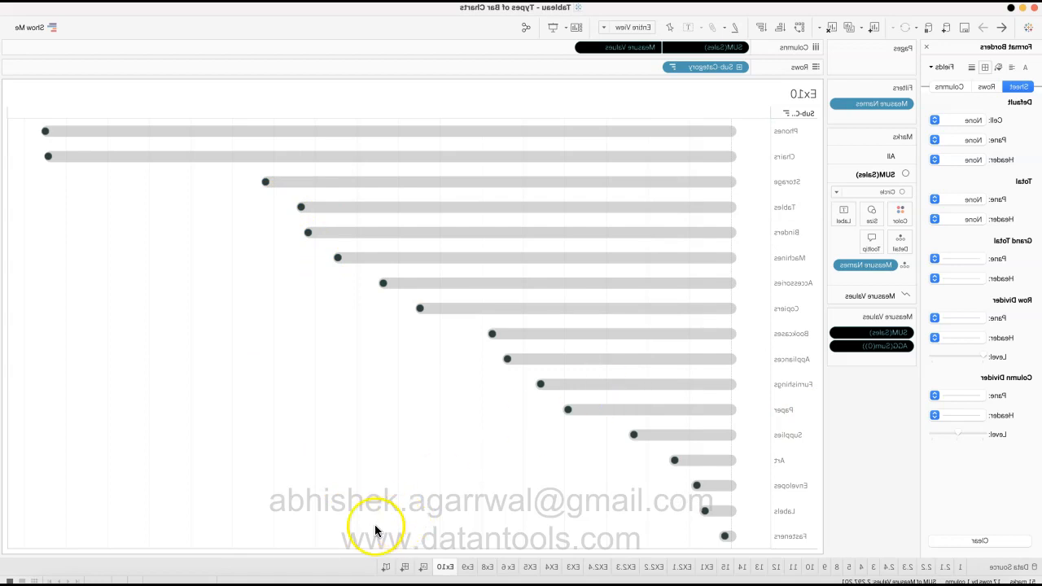
Step: Review reference worksheets 10 and 11, then examine the formula of the calculated field 2019 Sales
{"action": "left_click", "coordinate": [235, 570]}
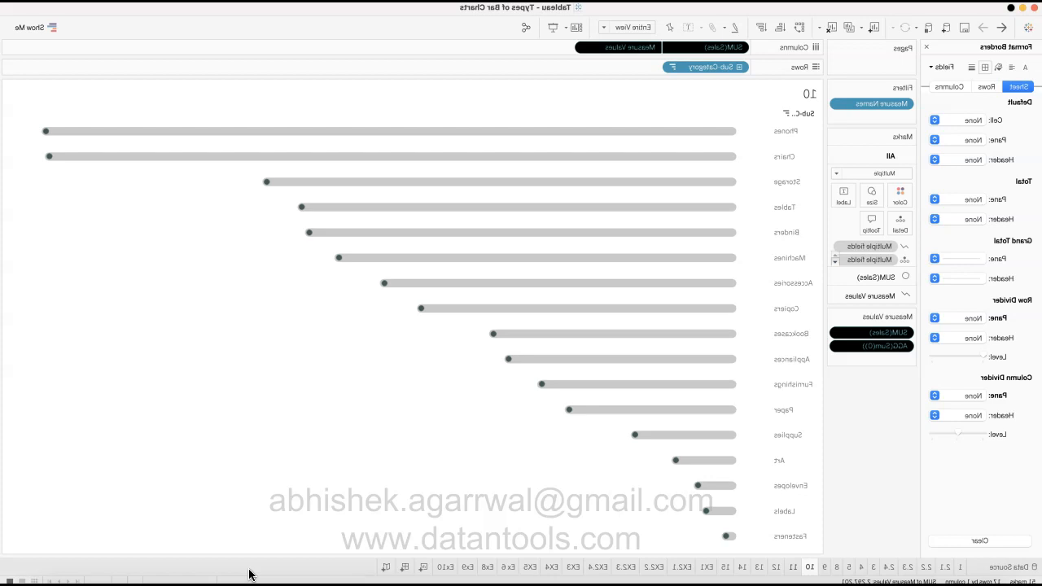
{"action": "left_click", "coordinate": [251, 573]}
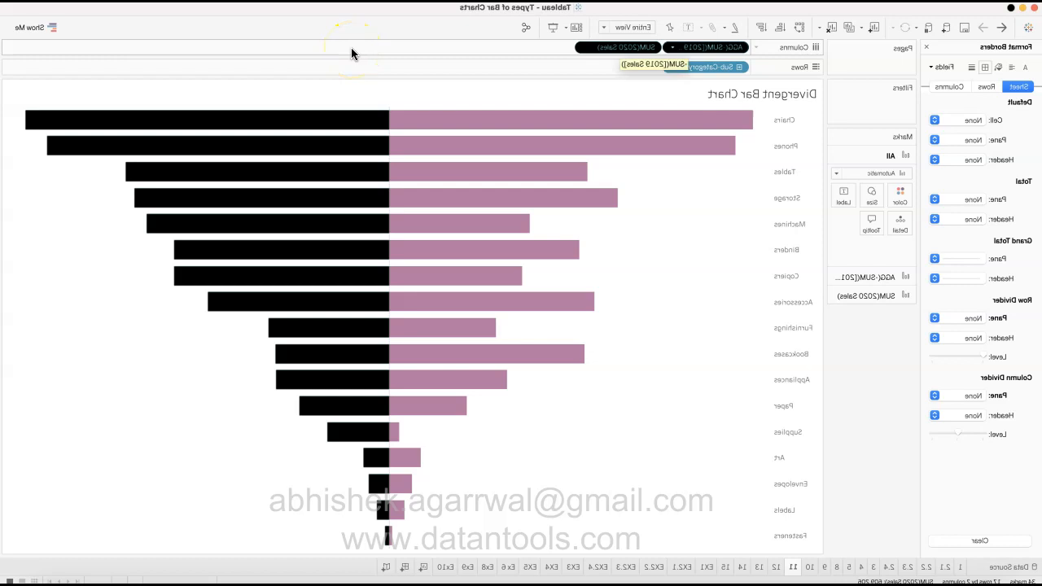
{"action": "left_click", "coordinate": [114, 50]}
{"action": "left_click", "coordinate": [77, 251]}
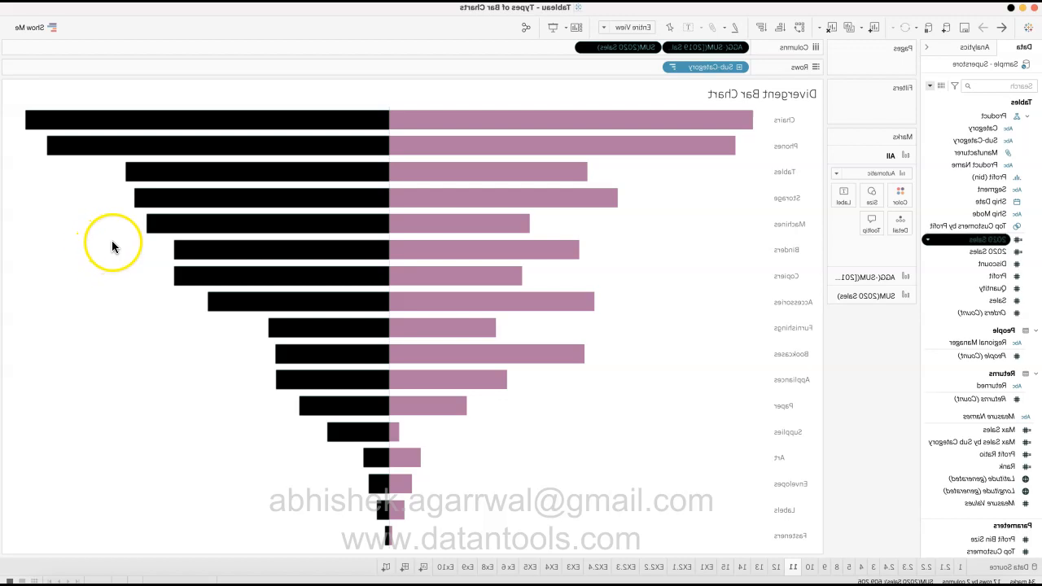
{"action": "right_click", "coordinate": [114, 240]}
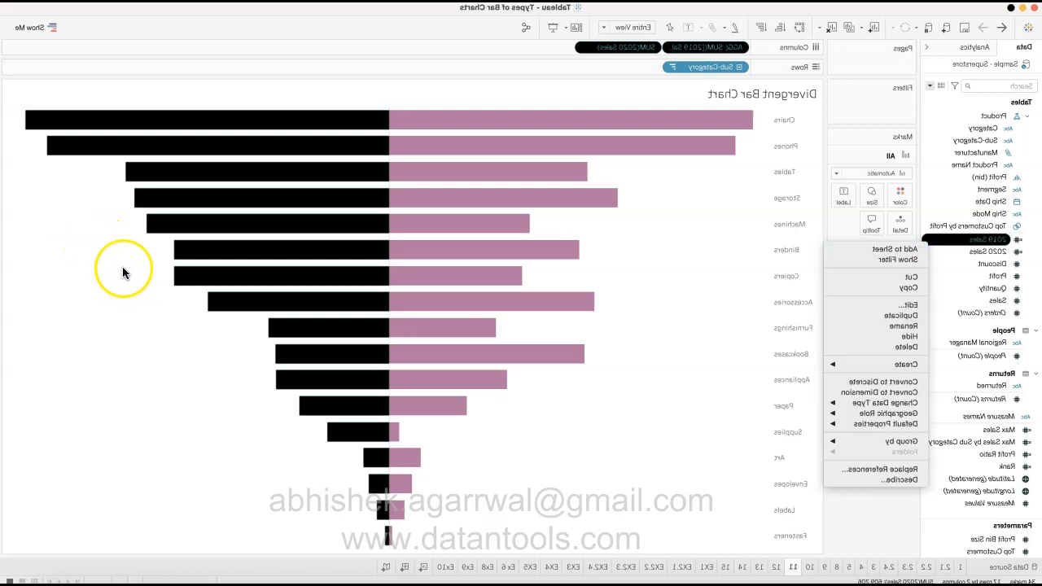
{"action": "left_click", "coordinate": [157, 305]}
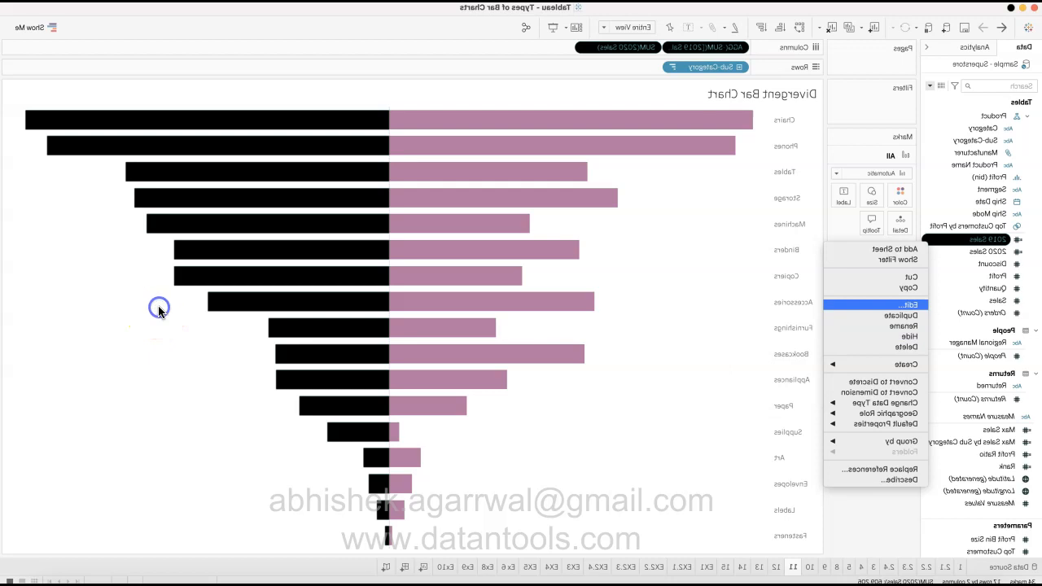
{"action": "left_click", "coordinate": [397, 201]}
{"action": "left_click_drag", "start_coordinate": [397, 200], "coordinate": [558, 200]}
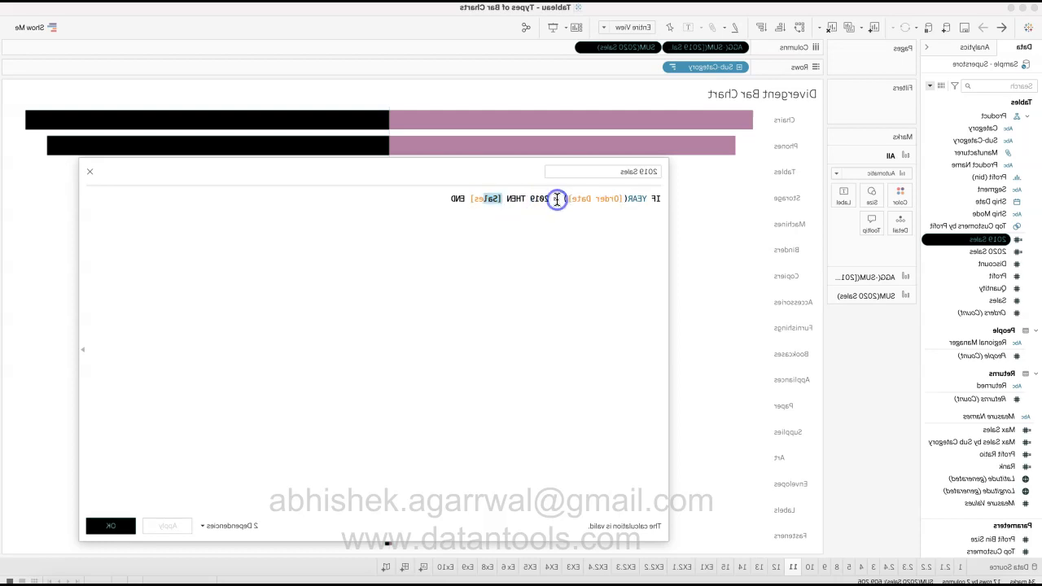
{"action": "left_click", "coordinate": [951, 172]}
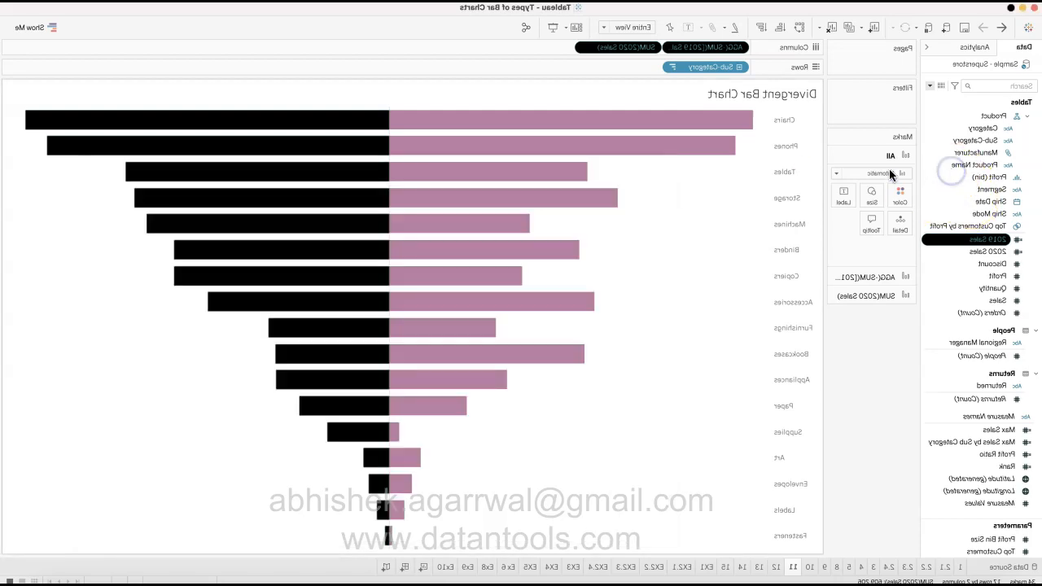
Step: Examine the formula of the calculated field 2020 Sales
{"action": "left_click", "coordinate": [928, 254]}
{"action": "right_click", "coordinate": [928, 254]}
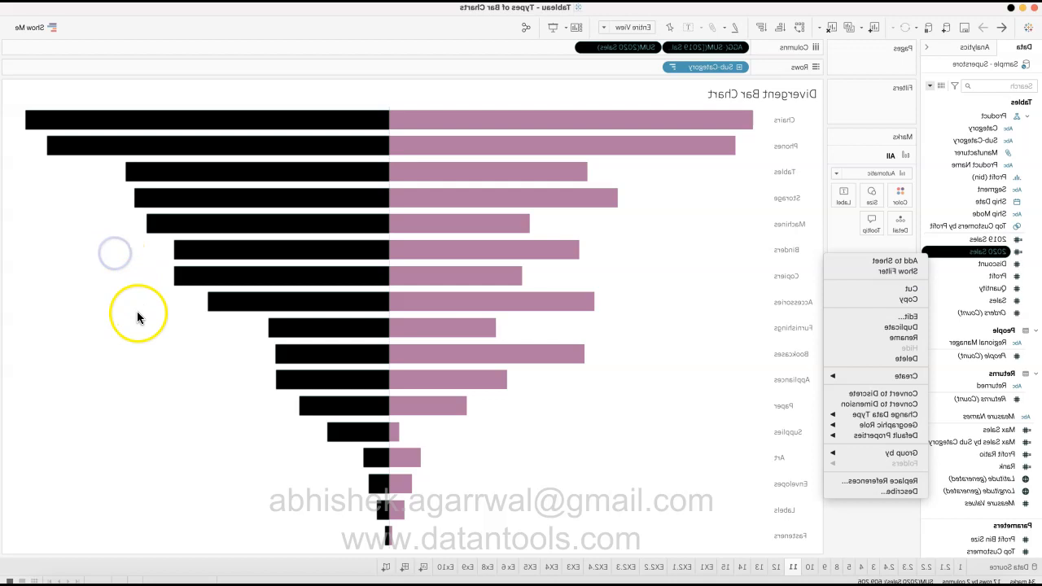
{"action": "left_click", "coordinate": [905, 315]}
{"action": "left_click", "coordinate": [565, 202]}
{"action": "left_click_drag", "start_coordinate": [566, 201], "coordinate": [446, 198]}
{"action": "left_click", "coordinate": [447, 198]}
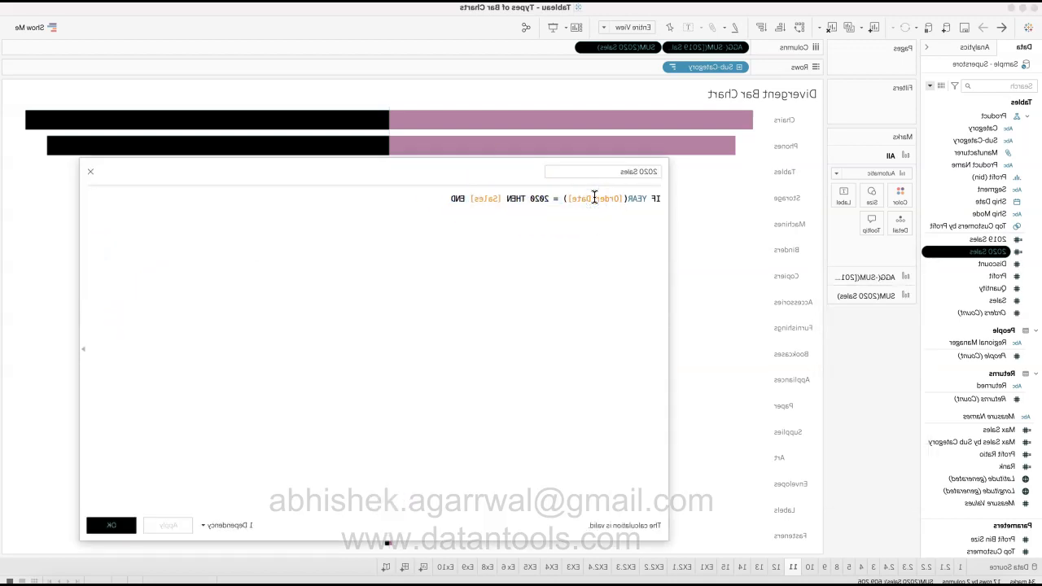
{"action": "left_click", "coordinate": [929, 527]}
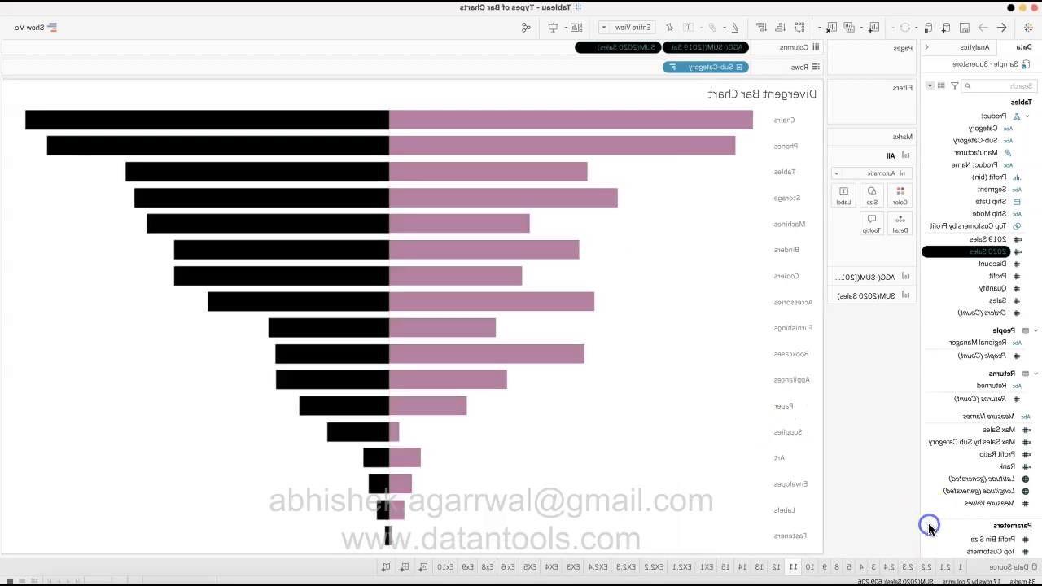
Step: Create a new worksheet after Ex10 and name it EX11
{"action": "left_click", "coordinate": [616, 563]}
{"action": "double_click", "coordinate": [616, 569]}
{"action": "key", "text": "BackSpace"}
{"action": "type", "text": "EX11"}
{"action": "key", "text": "Return"}
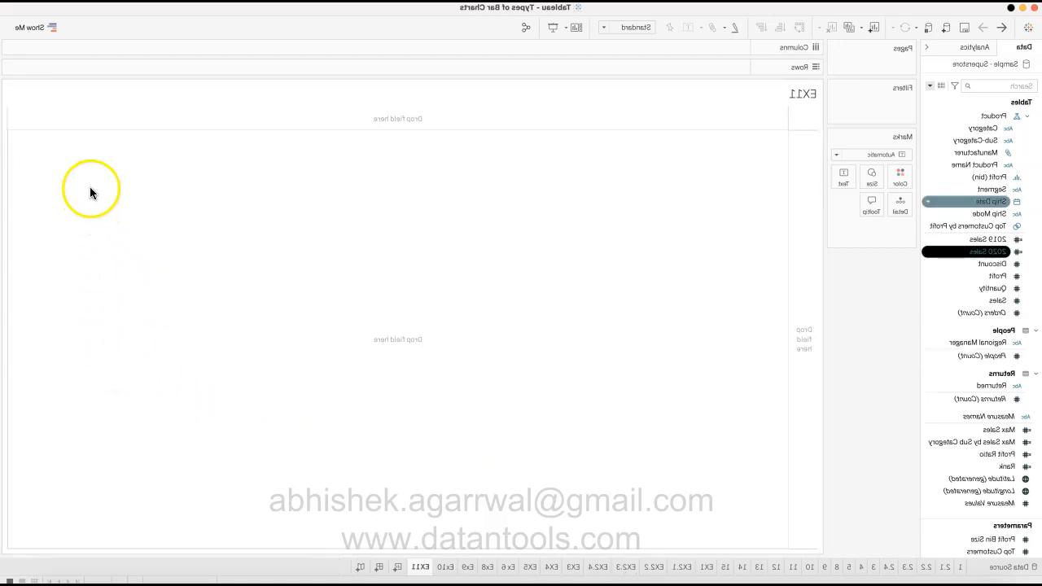
Step: Place Sub-Category on Rows and both 2019 Sales and 2020 Sales on Columns
{"action": "left_click_drag", "start_coordinate": [87, 144], "coordinate": [343, 69]}
{"action": "left_click_drag", "start_coordinate": [70, 239], "coordinate": [428, 52]}
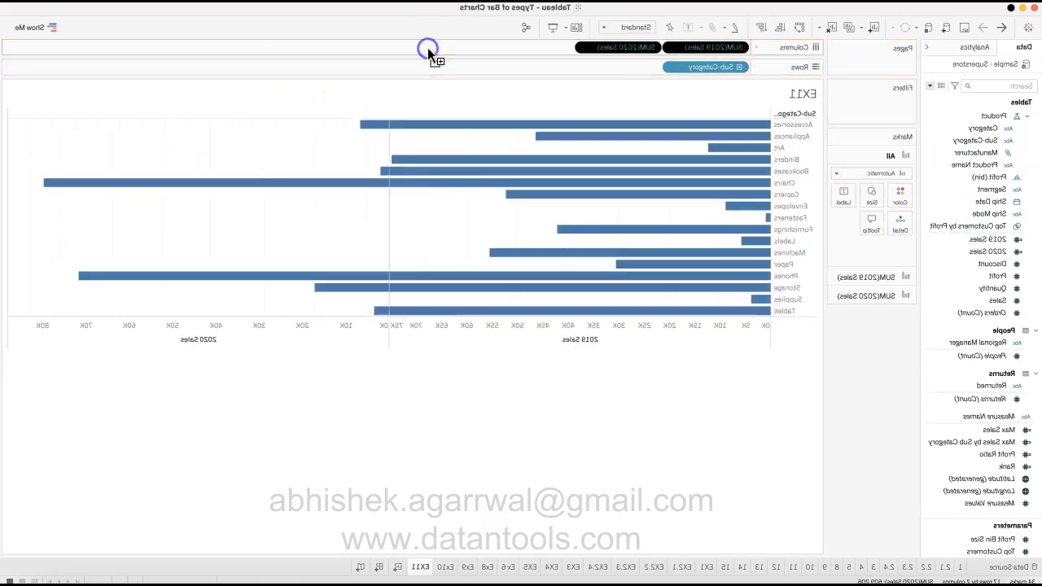
Step: Change the 2019 Sales measure on Columns to -SUM([2019 Sales]) and fit the chart to Entire View
{"action": "left_click", "coordinate": [338, 54]}
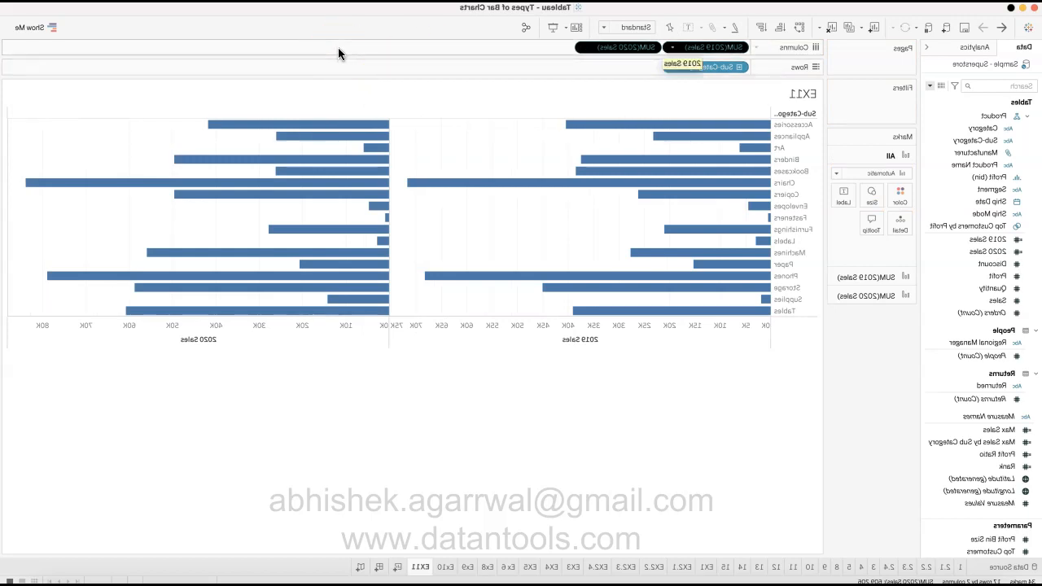
{"action": "double_click", "coordinate": [338, 47]}
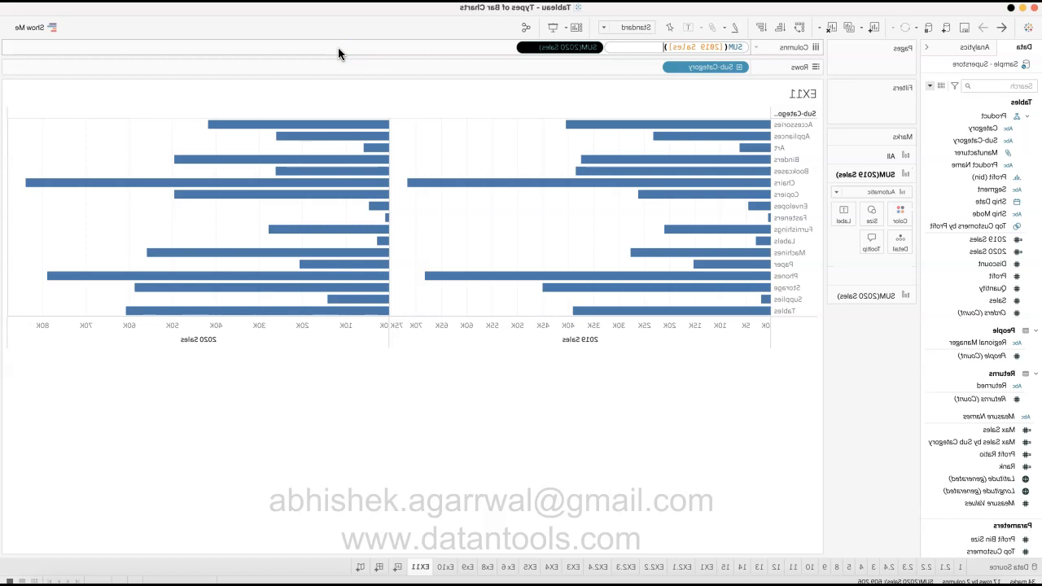
{"action": "type", "text": "-"}
{"action": "key", "text": "Return"}
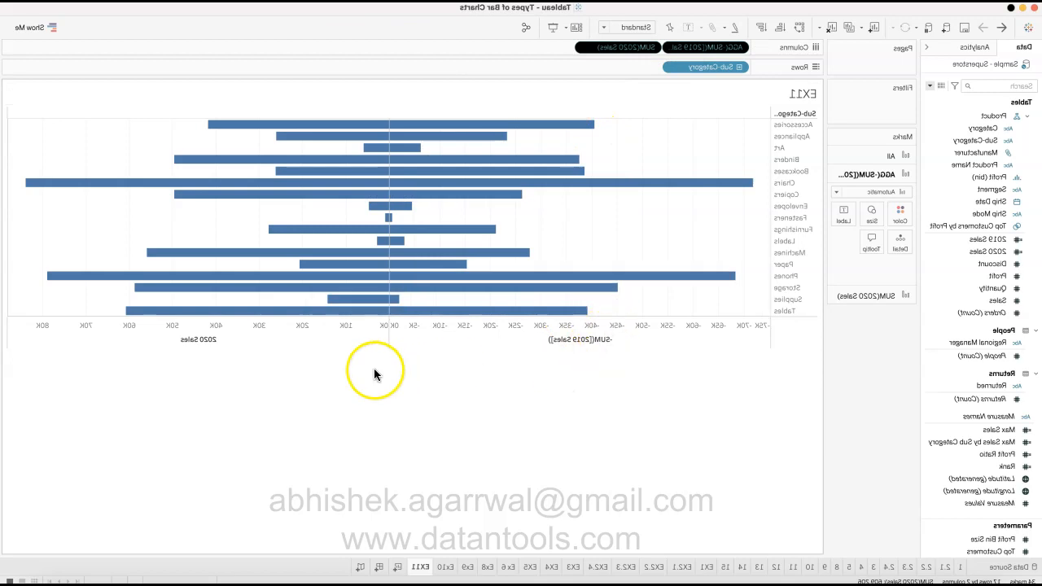
{"action": "left_click", "coordinate": [629, 28]}
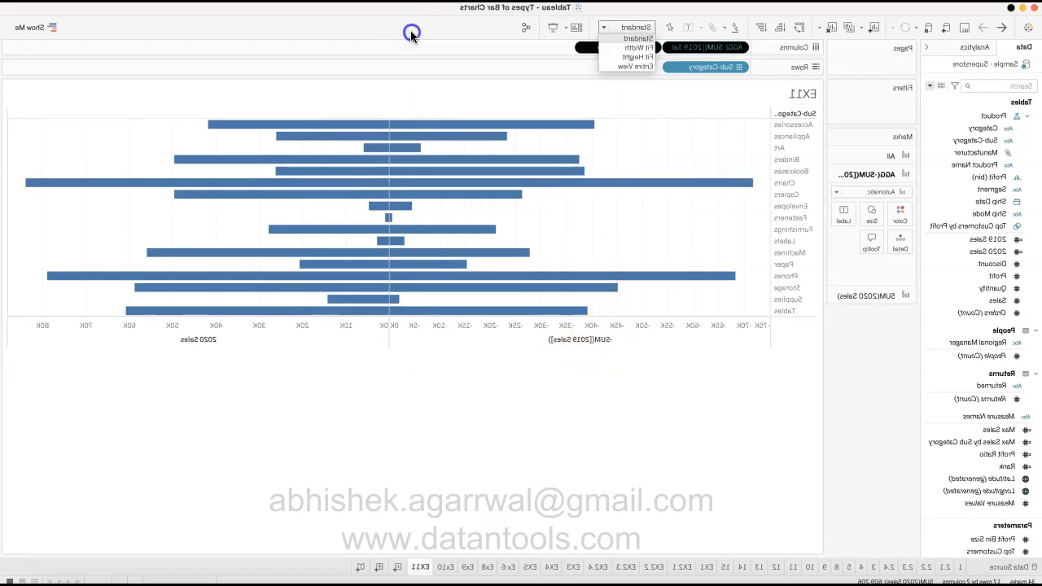
{"action": "left_click", "coordinate": [414, 68]}
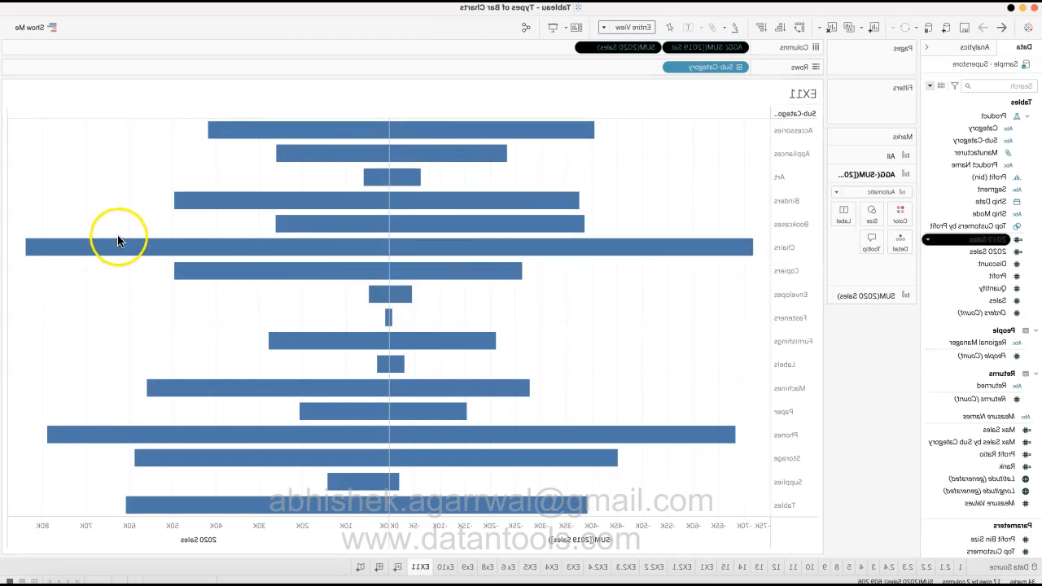
Step: Color the negated 2019 Sales bars light orange
{"action": "left_click", "coordinate": [146, 216]}
{"action": "left_click", "coordinate": [173, 254]}
{"action": "left_click", "coordinate": [174, 254]}
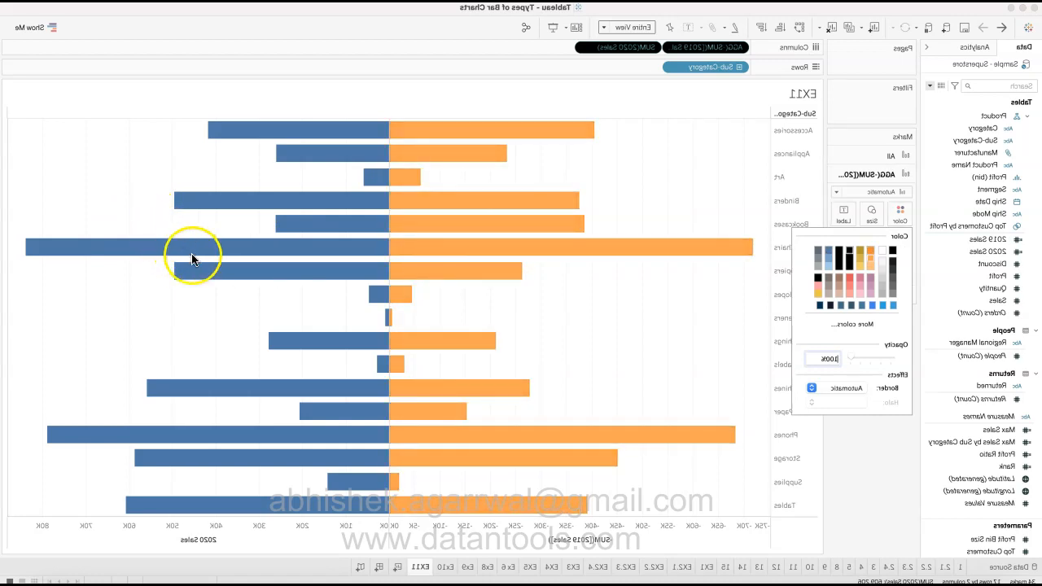
{"action": "left_click", "coordinate": [173, 494]}
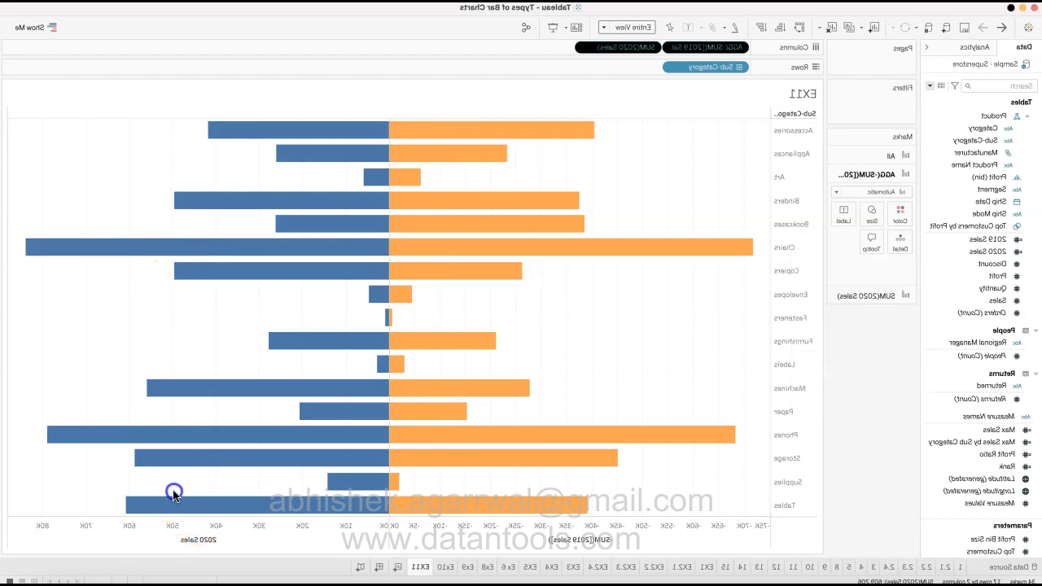
Step: Try several colors on the 2020 Sales bars and set them to slate gray
{"action": "left_click", "coordinate": [175, 295]}
{"action": "left_click", "coordinate": [174, 212]}
{"action": "left_click", "coordinate": [174, 211]}
{"action": "left_click", "coordinate": [147, 234]}
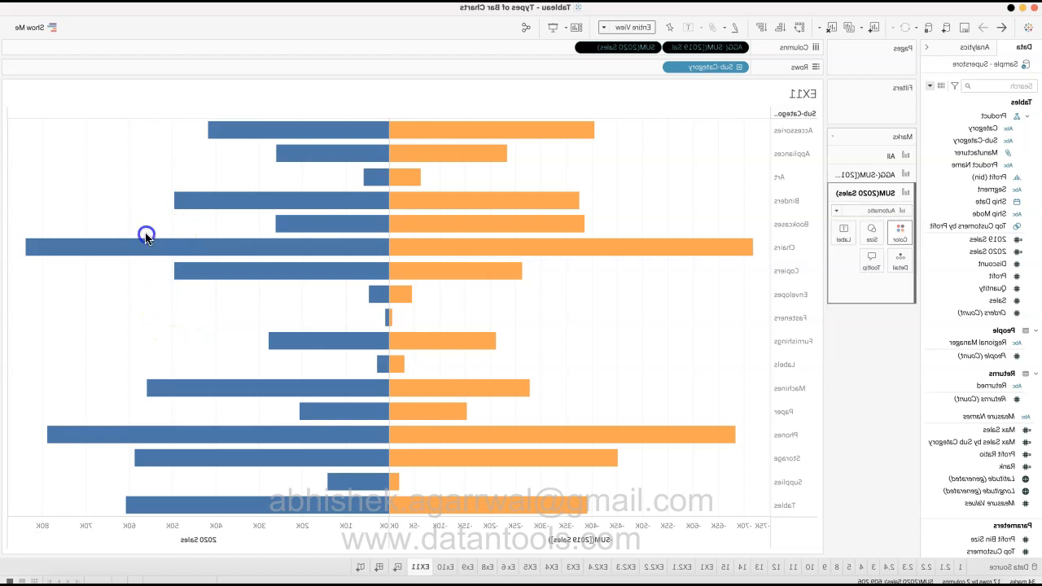
{"action": "left_click", "coordinate": [209, 273]}
{"action": "left_click", "coordinate": [223, 295]}
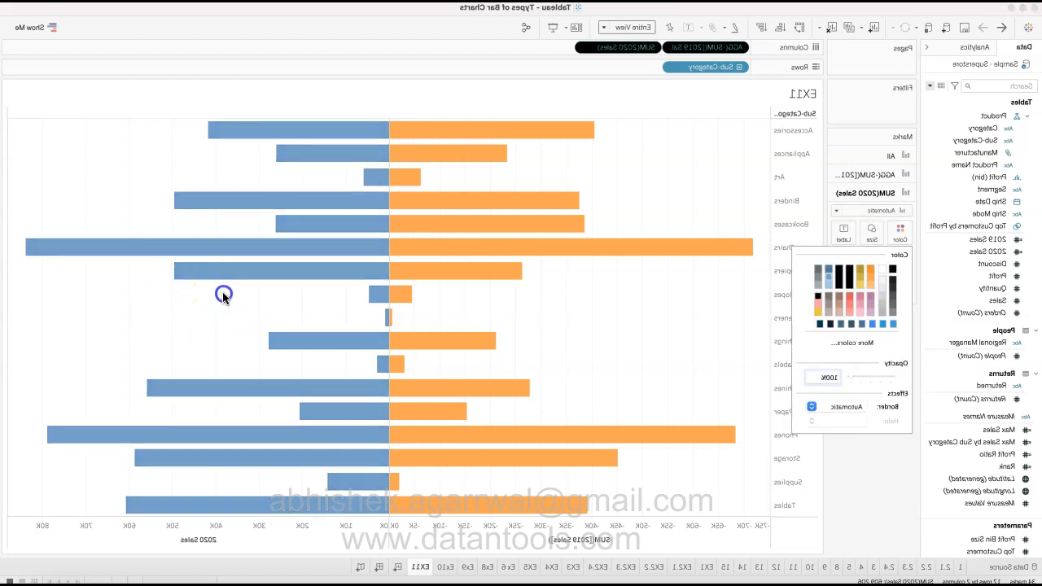
{"action": "left_click", "coordinate": [216, 281]}
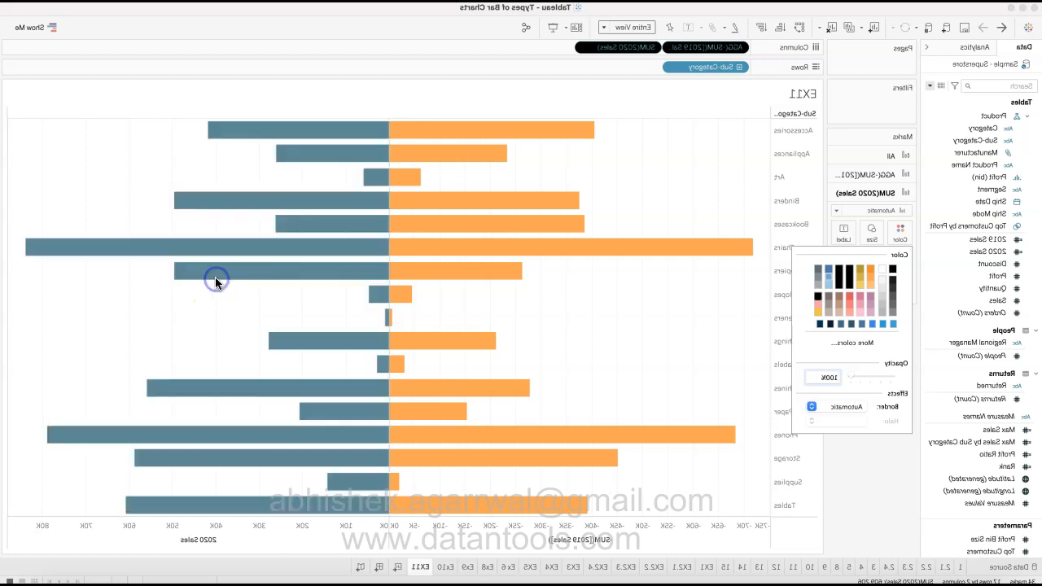
{"action": "left_click", "coordinate": [221, 279]}
{"action": "left_click", "coordinate": [203, 279]}
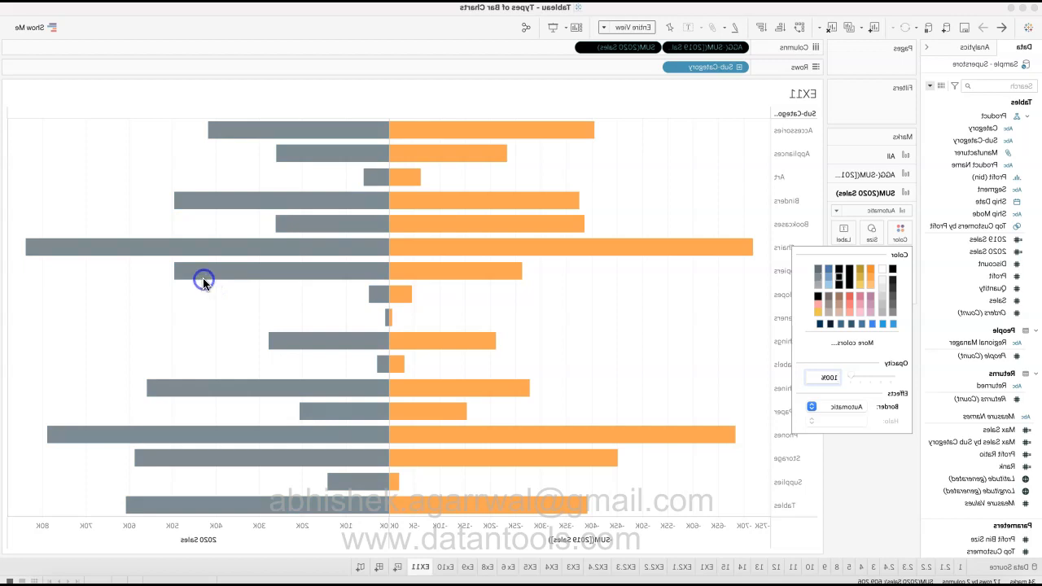
Step: Color the 2020 Sales bars black and sort the sub-categories in descending order by 2020 Sales
{"action": "left_click", "coordinate": [193, 475]}
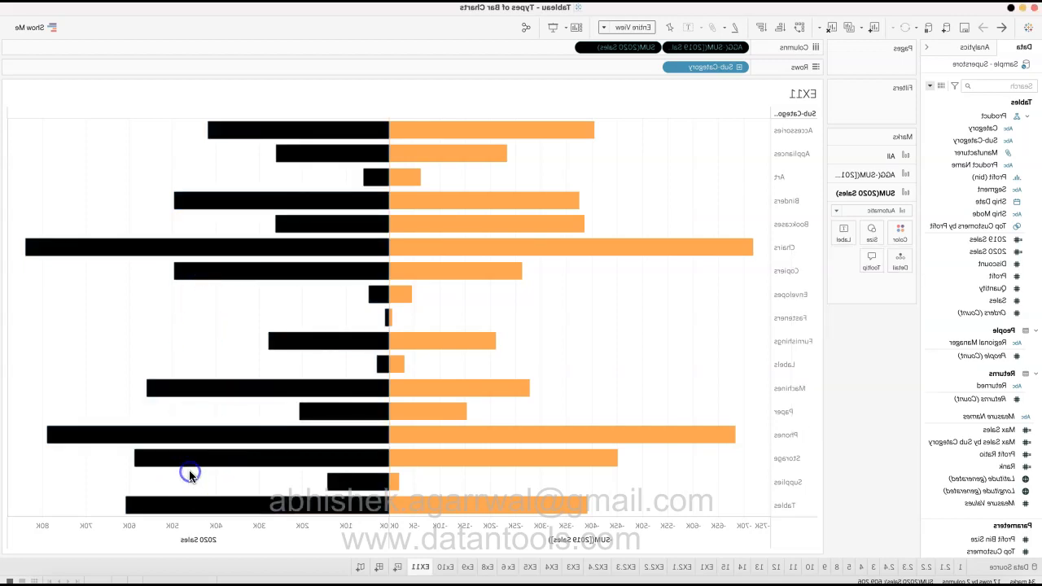
{"action": "left_click", "coordinate": [380, 400]}
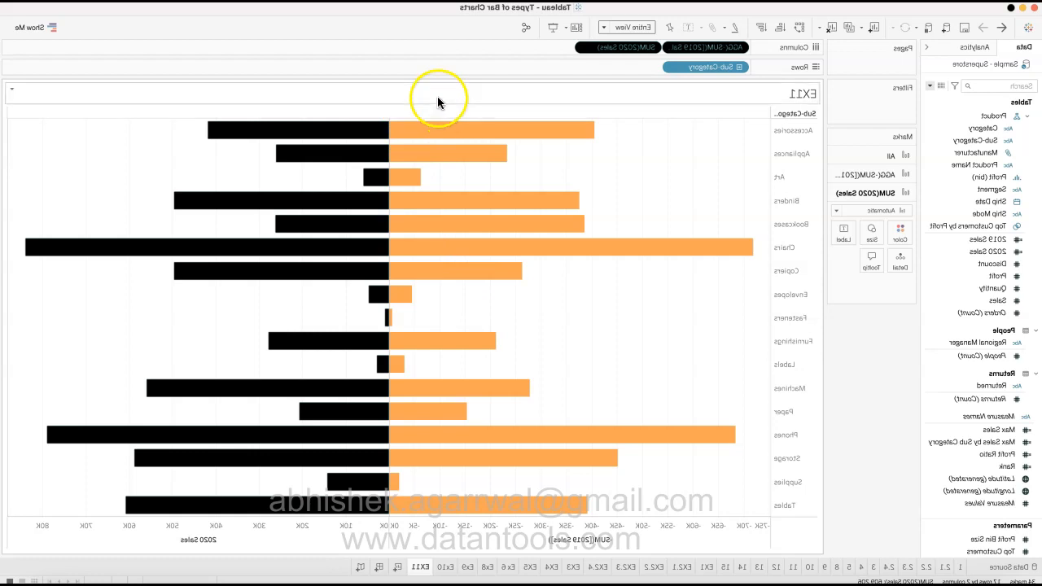
{"action": "left_click", "coordinate": [843, 112]}
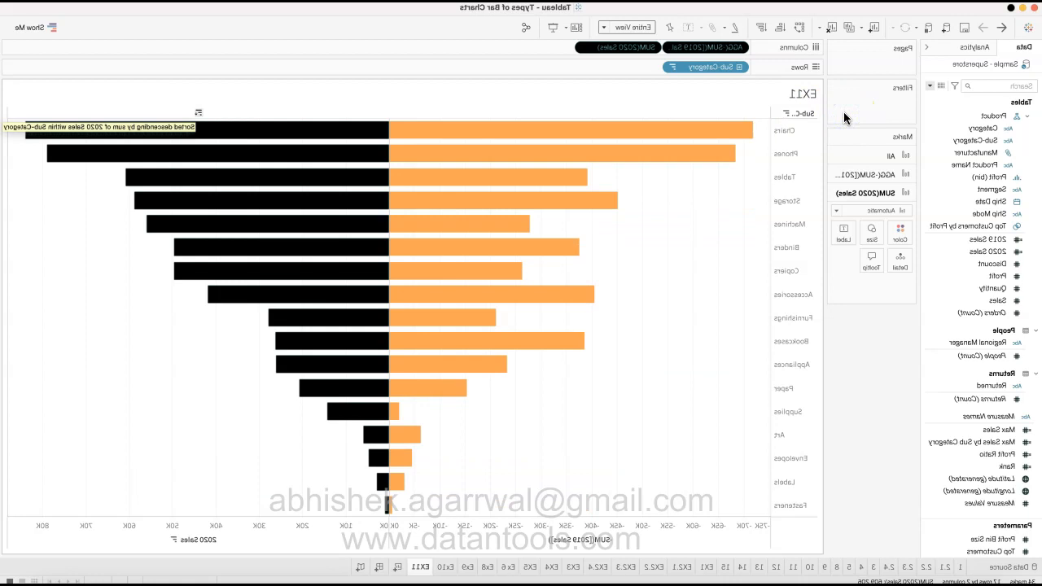
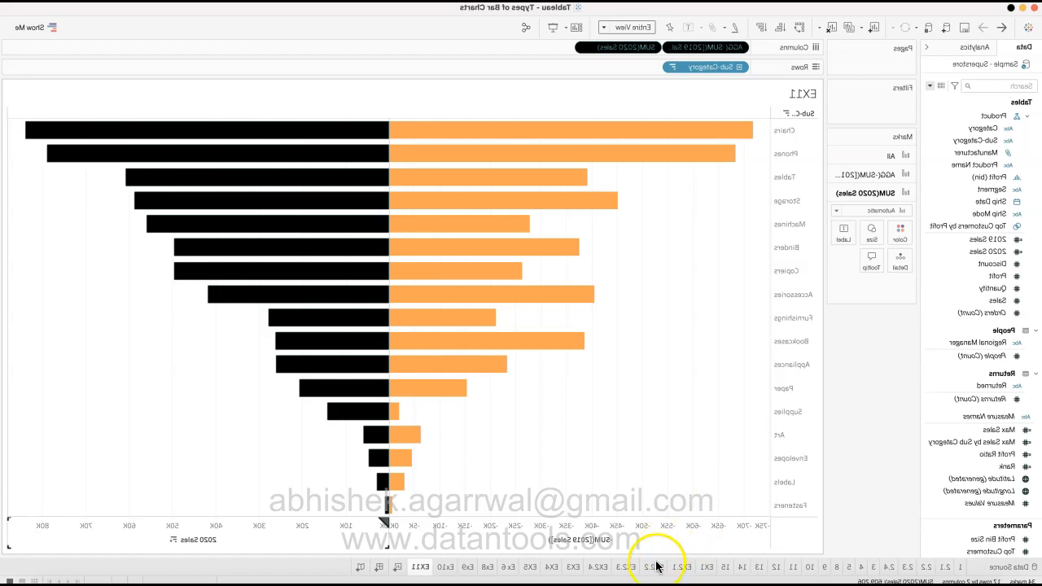
Step: Review sheet 12, the bar chart inside bar chart example, checking its bars and the fields used
{"action": "left_click", "coordinate": [265, 578]}
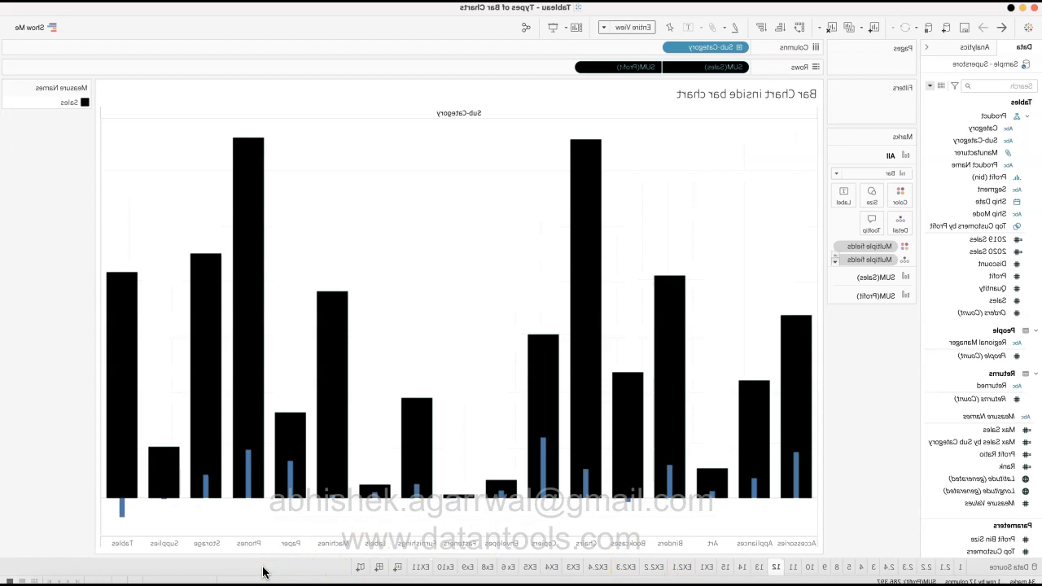
{"action": "left_click", "coordinate": [403, 396]}
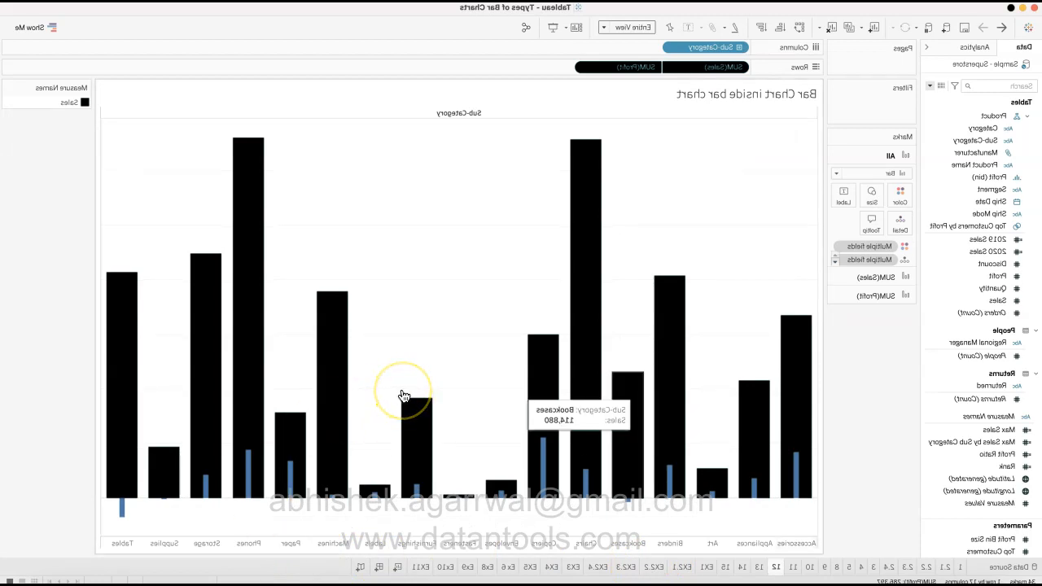
{"action": "mouse_move", "coordinate": [443, 272]}
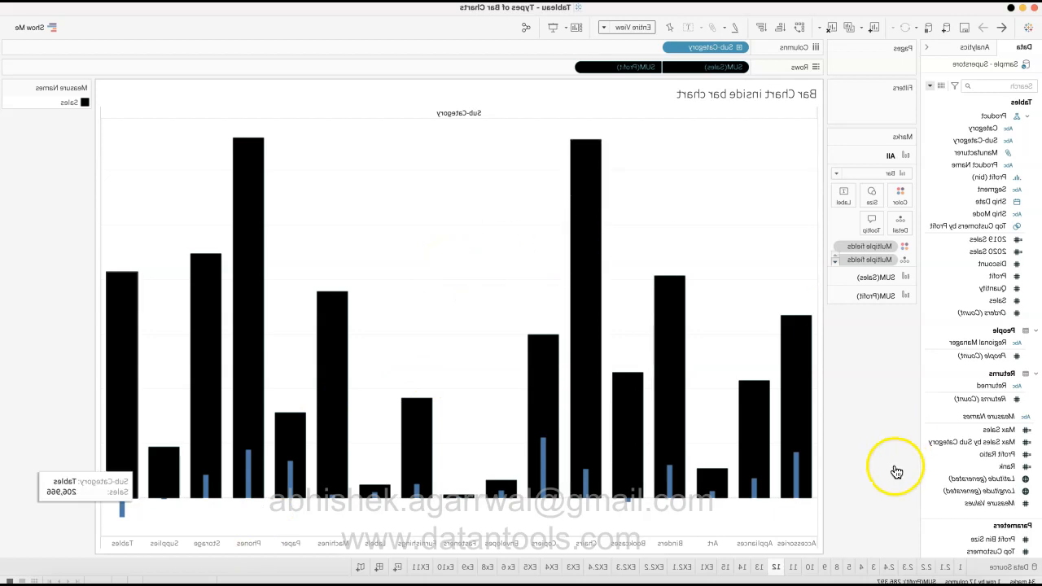
{"action": "mouse_move", "coordinate": [925, 523]}
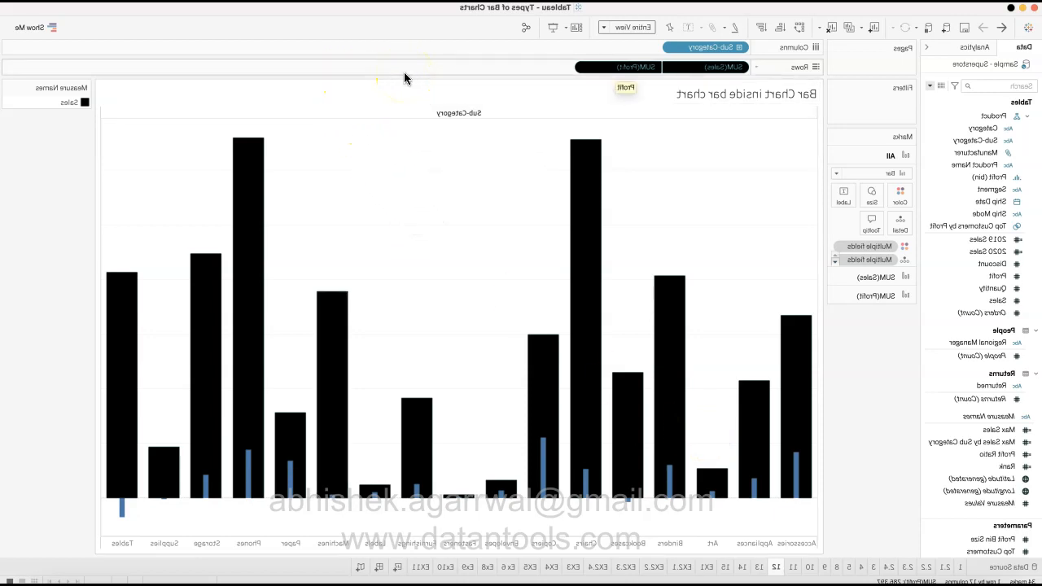
Step: Add a new worksheet and name it EX12
{"action": "left_click", "coordinate": [645, 569]}
{"action": "double_click", "coordinate": [644, 569]}
{"action": "type", "text": "EX12"}
{"action": "key", "text": "Return"}
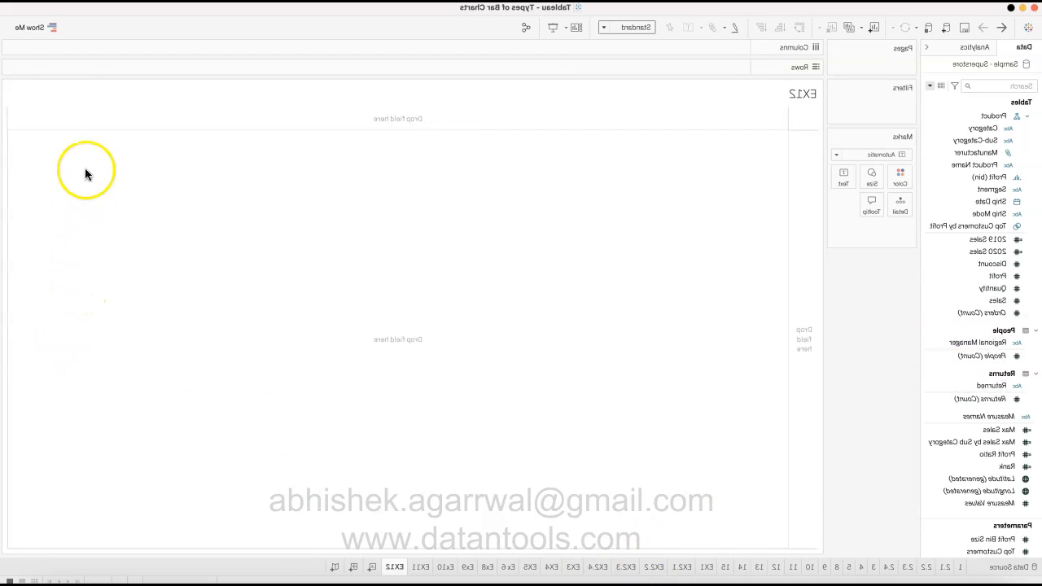
Step: Place Sub-Category on Columns and Sales and Profit on Rows, and combine the two measures on a dual axis
{"action": "left_click_drag", "start_coordinate": [969, 140], "coordinate": [699, 41]}
{"action": "left_click_drag", "start_coordinate": [346, 41], "coordinate": [346, 43]}
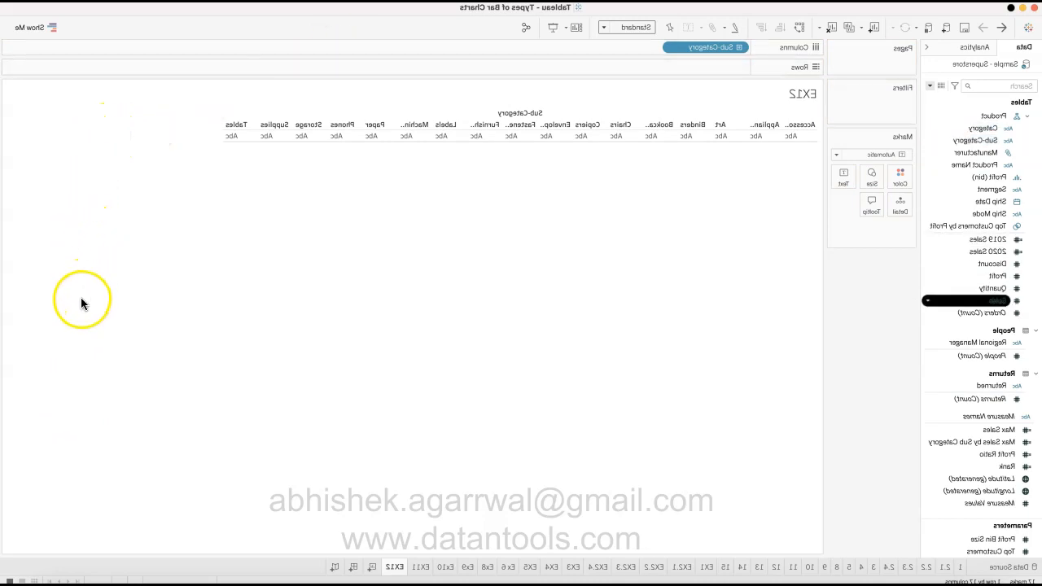
{"action": "mouse_move", "coordinate": [81, 304]}
{"action": "left_mouse_down"}
{"action": "mouse_move", "coordinate": [268, 179]}
{"action": "mouse_move", "coordinate": [333, 69]}
{"action": "left_mouse_up"}
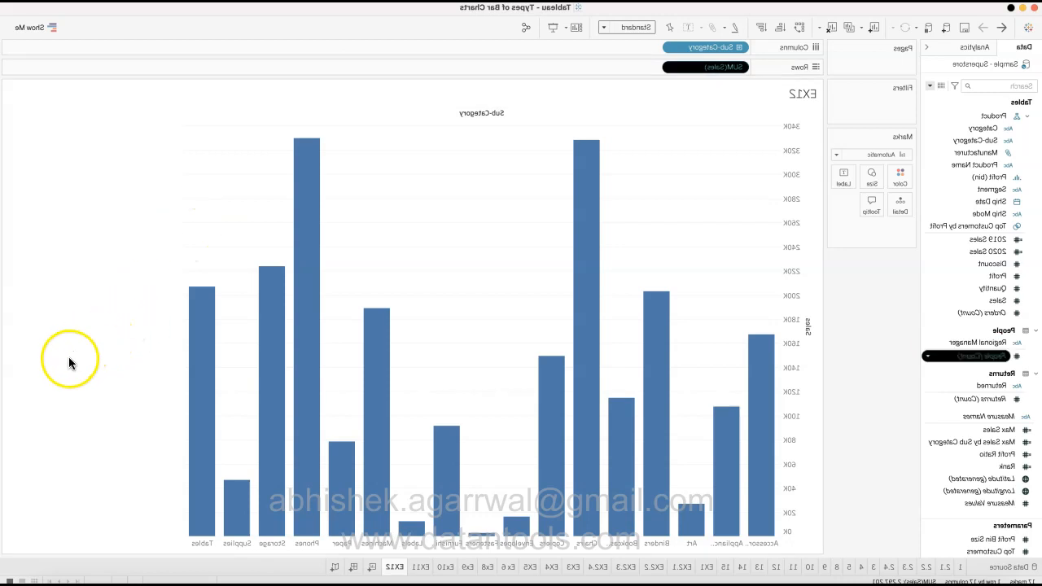
{"action": "left_click_drag", "start_coordinate": [74, 281], "coordinate": [461, 70]}
{"action": "left_click", "coordinate": [458, 69]}
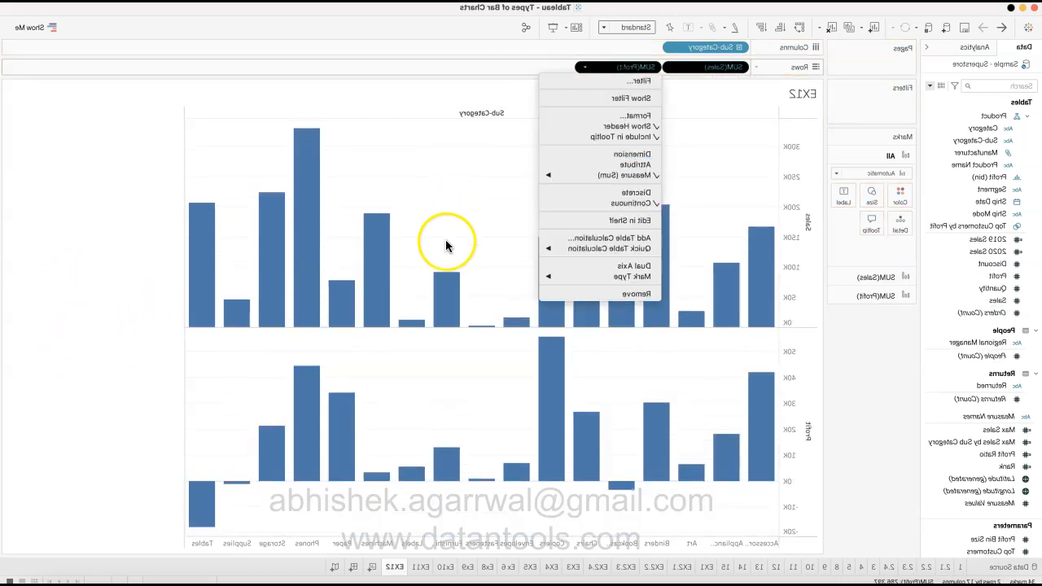
{"action": "left_click", "coordinate": [444, 267]}
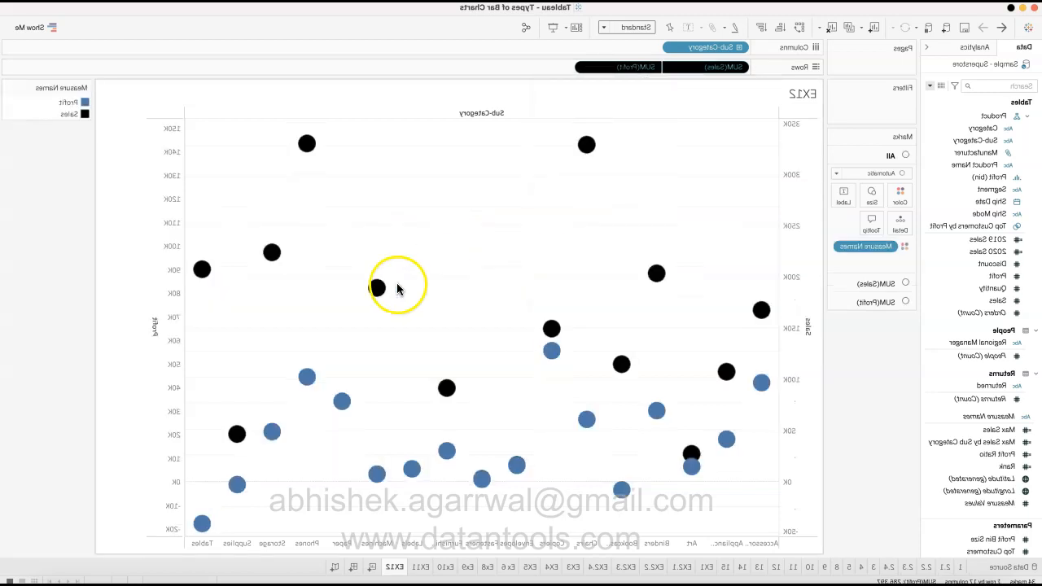
Step: Set the mark type of both the Sales and the Profit measures to Bar
{"action": "right_click", "coordinate": [184, 286]}
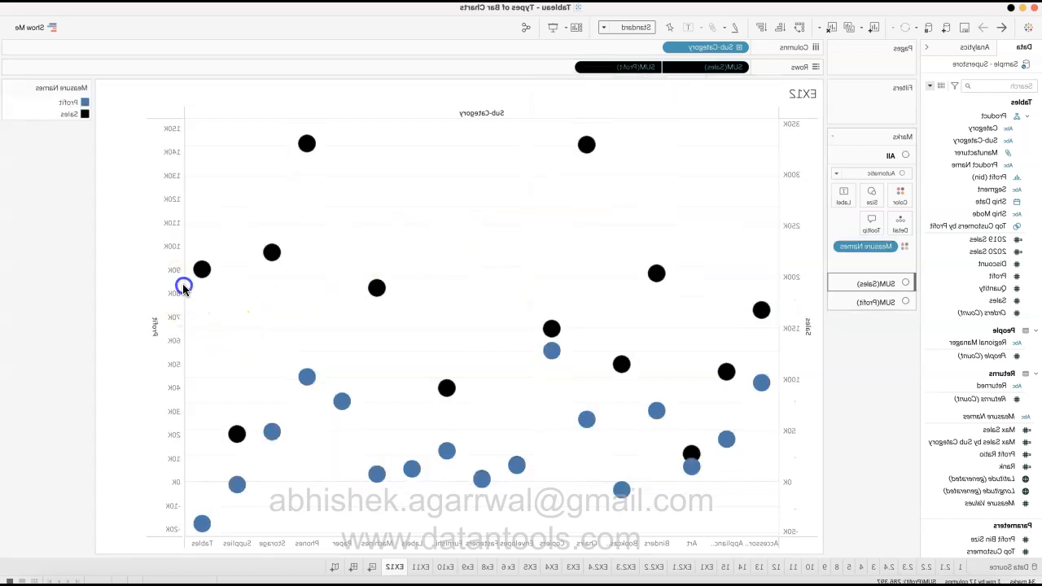
{"action": "left_click", "coordinate": [168, 193]}
{"action": "left_click", "coordinate": [154, 218]}
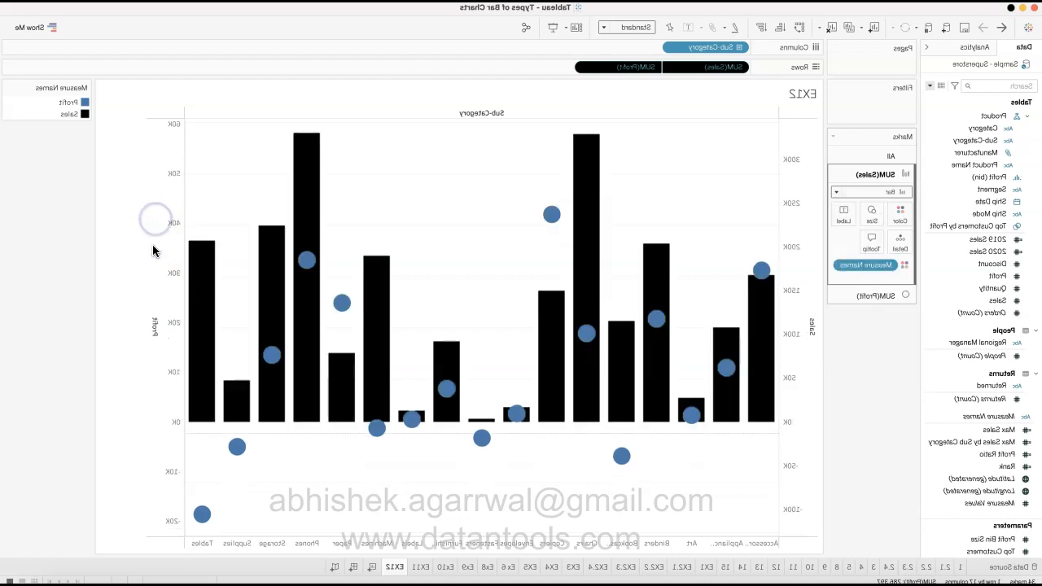
{"action": "left_click", "coordinate": [169, 295]}
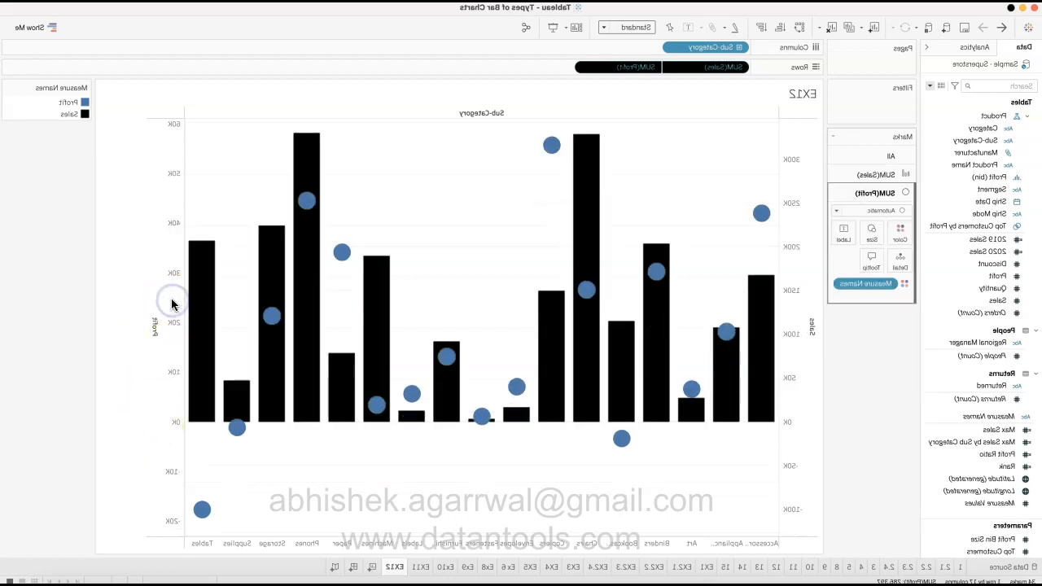
{"action": "left_click", "coordinate": [175, 210]}
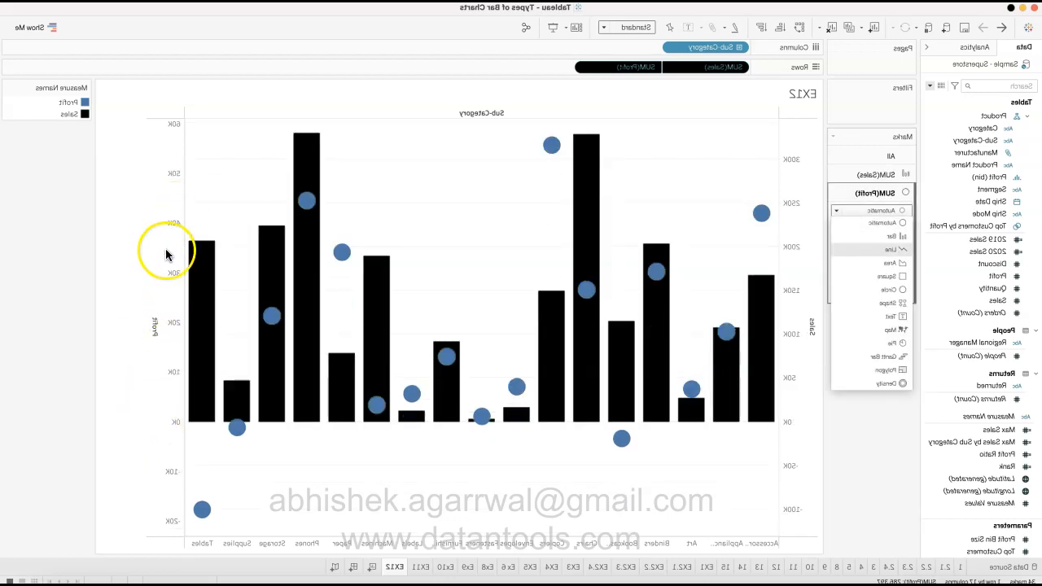
{"action": "left_click", "coordinate": [165, 244]}
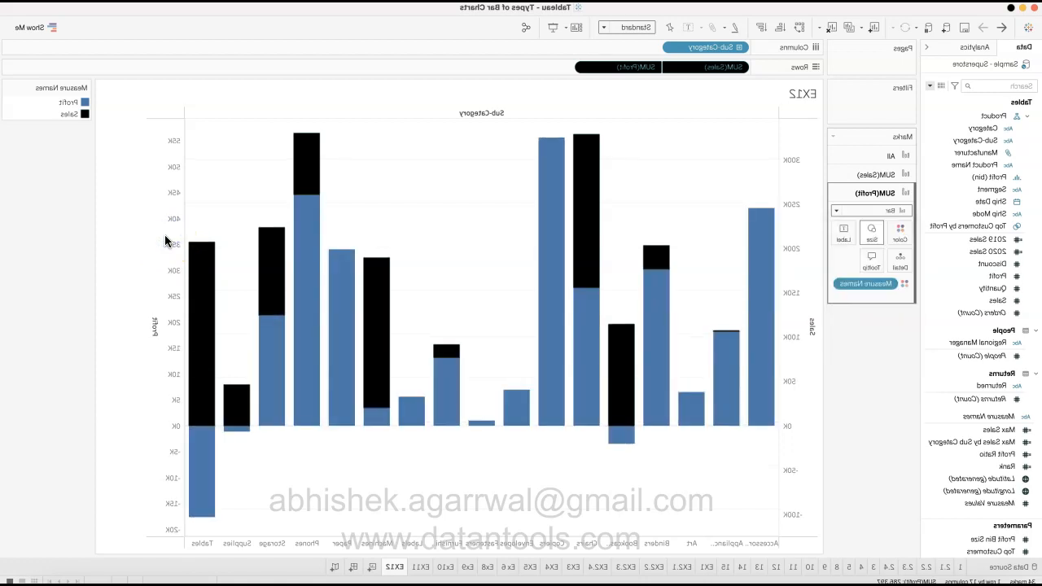
Step: Reduce the size of the Profit bars so they are thinner than the Sales bars
{"action": "left_click", "coordinate": [165, 237]}
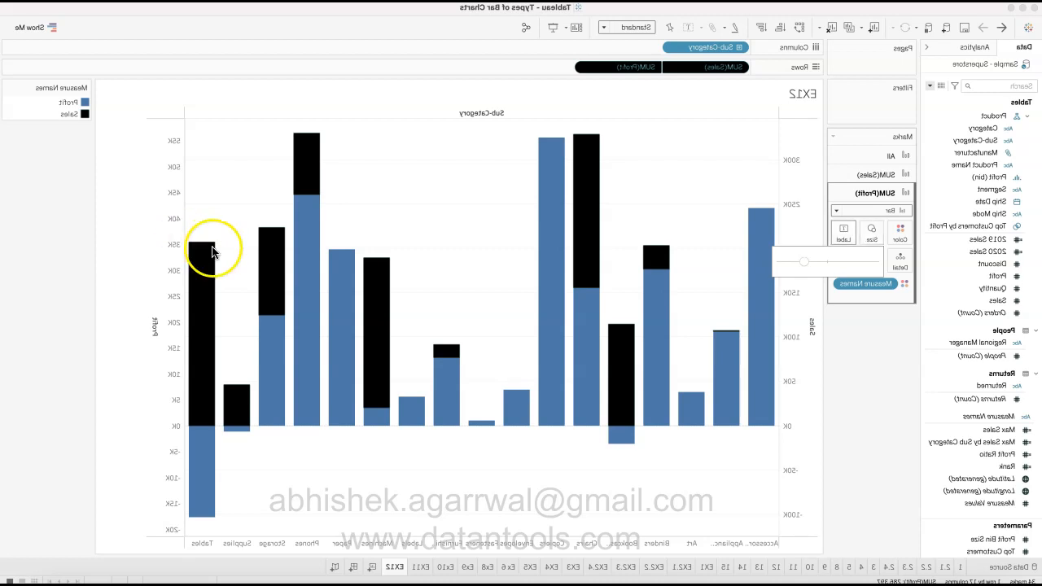
{"action": "left_click_drag", "start_coordinate": [235, 264], "coordinate": [181, 266]}
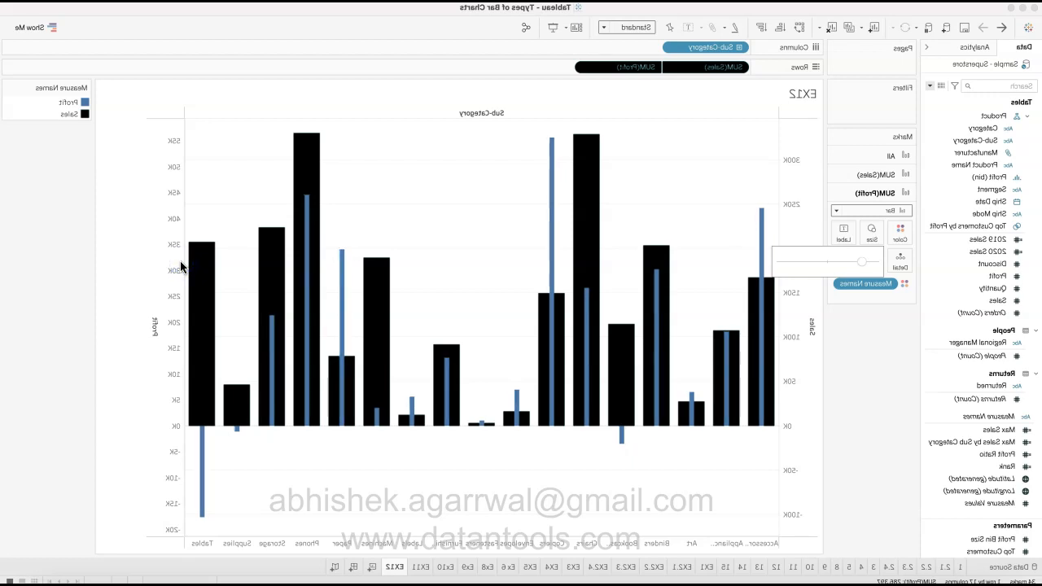
{"action": "left_click", "coordinate": [175, 418]}
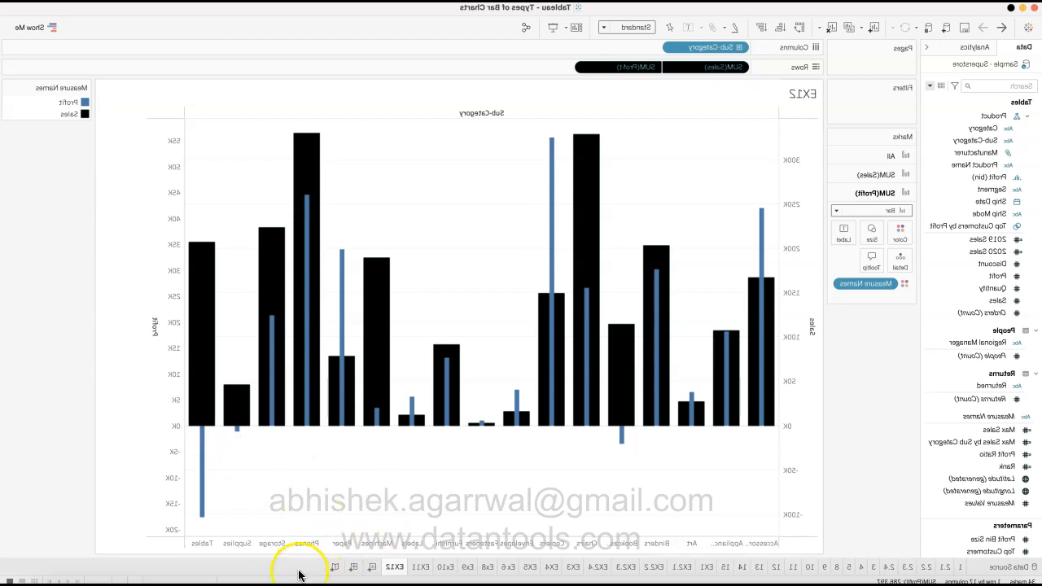
Step: Compare EX12 with the reference chart on sheet 12 and synchronize the Profit axis with the Sales axis
{"action": "left_click", "coordinate": [266, 569]}
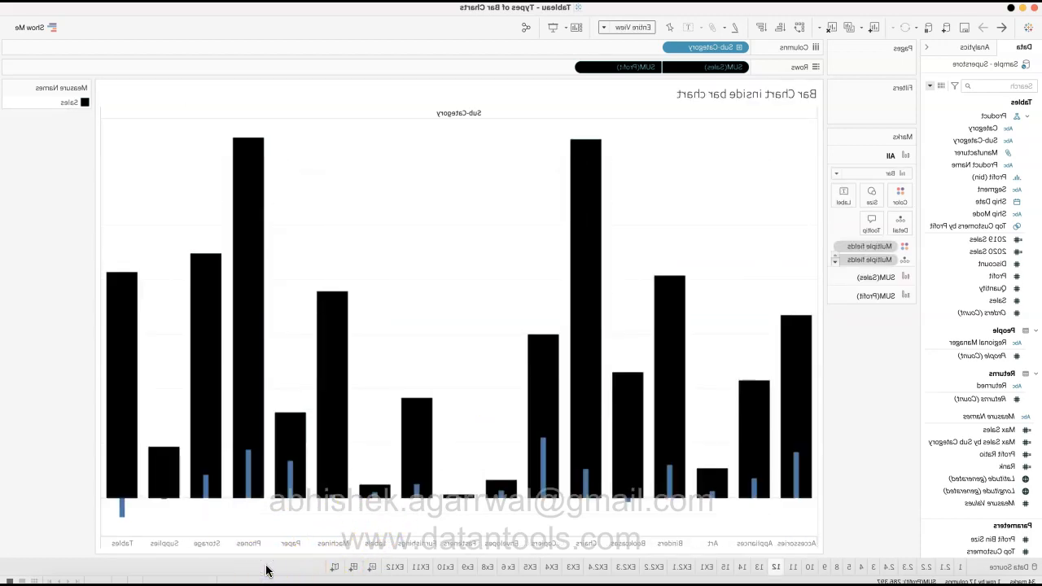
{"action": "left_click", "coordinate": [656, 562]}
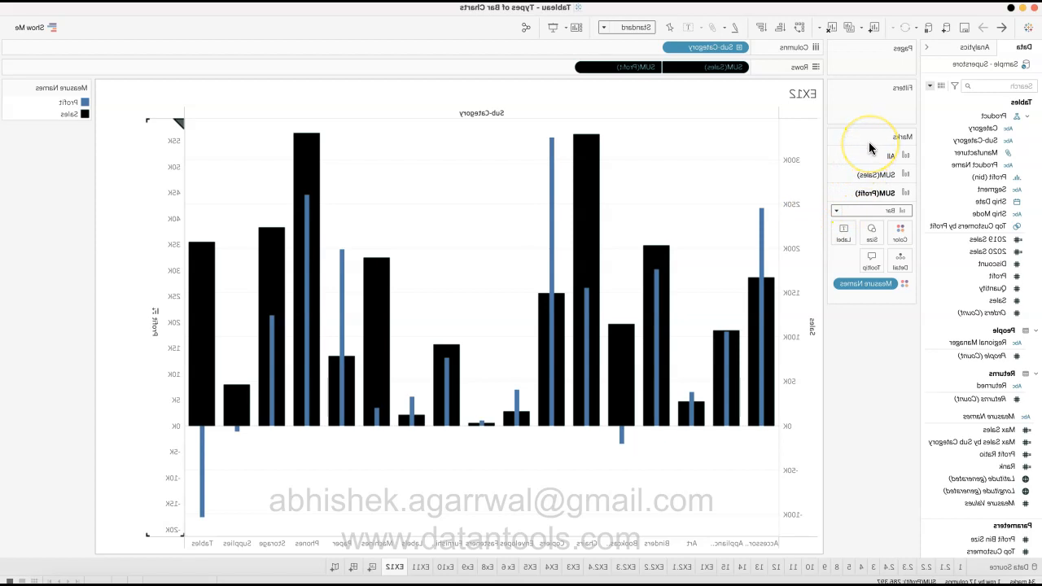
{"action": "right_click", "coordinate": [864, 231]}
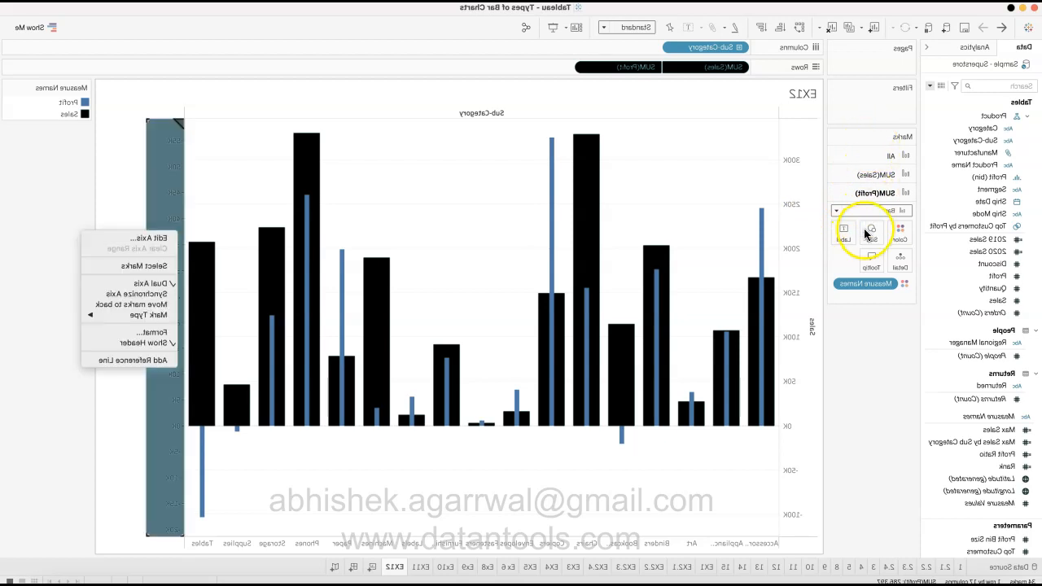
{"action": "left_click", "coordinate": [887, 295]}
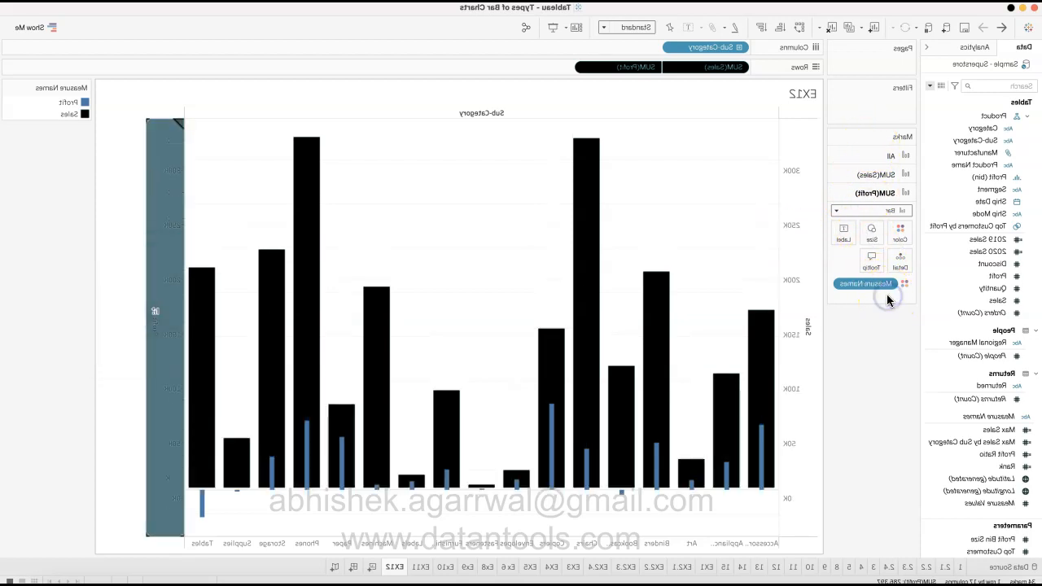
Step: Hide the headers of the Profit and Sales axes and fit the chart to Entire View
{"action": "right_click", "coordinate": [879, 302]}
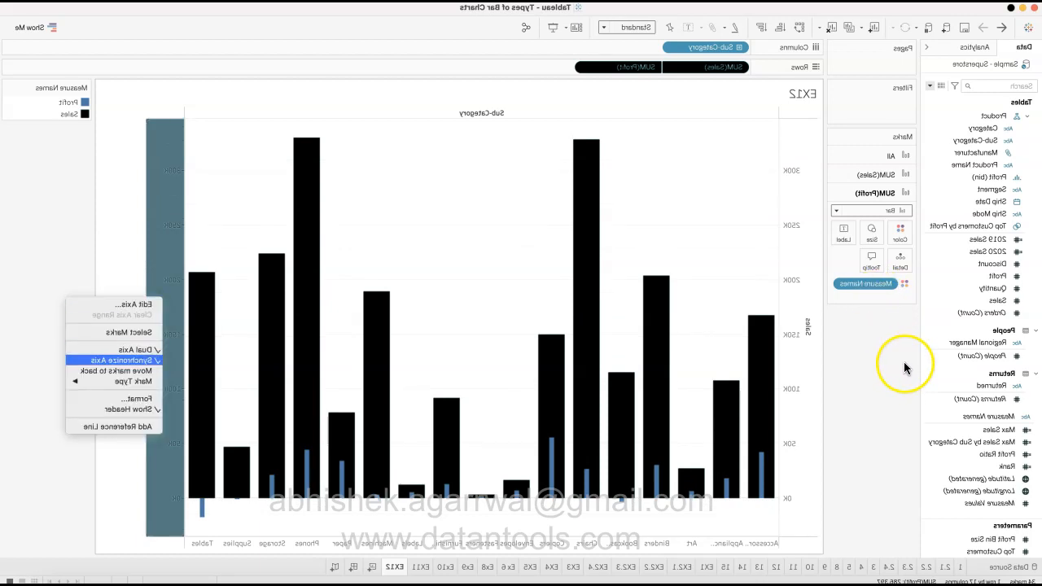
{"action": "left_click", "coordinate": [903, 415]}
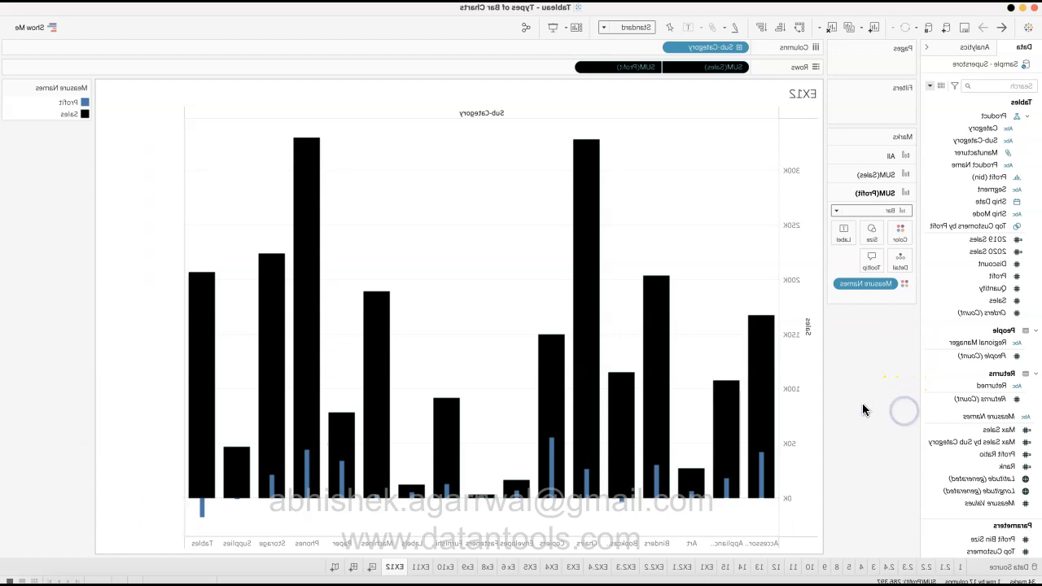
{"action": "right_click", "coordinate": [237, 358]}
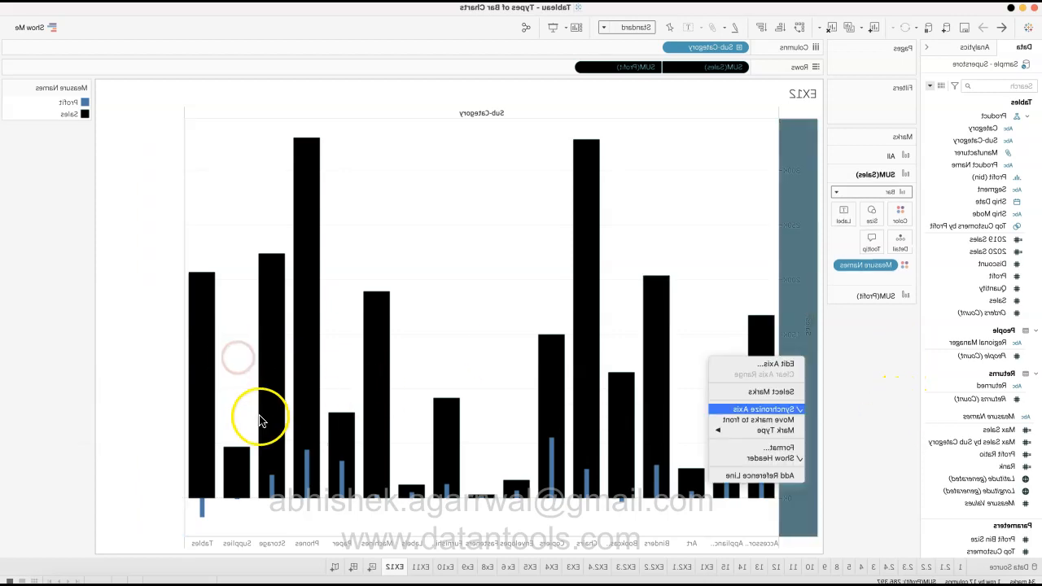
{"action": "left_click", "coordinate": [268, 457]}
{"action": "left_click", "coordinate": [406, 31]}
{"action": "left_click", "coordinate": [408, 70]}
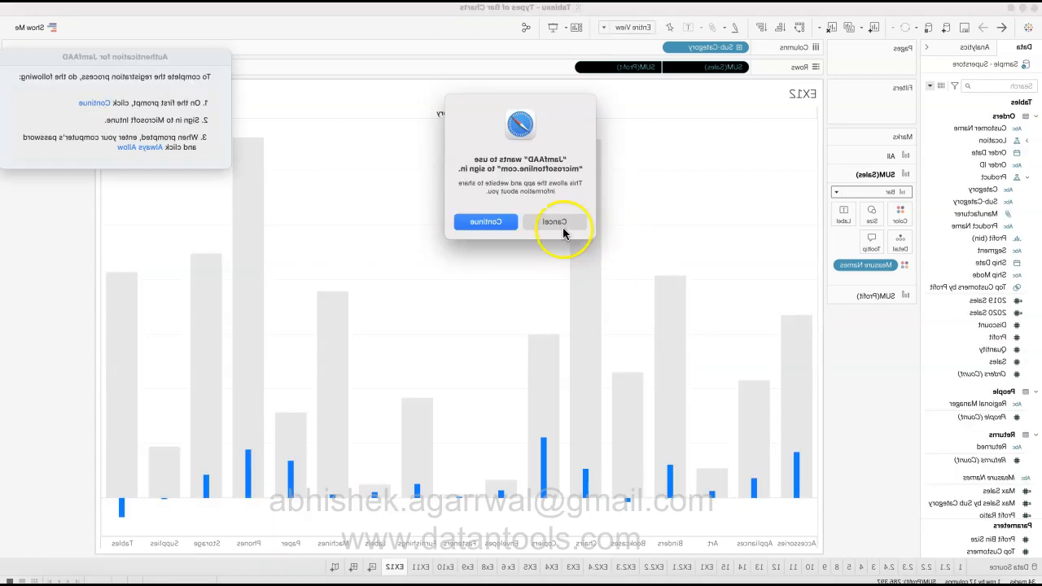
Step: Clear the JamfAAD sign-in prompt, close the login window and return to the Tableau worksheet
{"action": "left_click", "coordinate": [549, 225]}
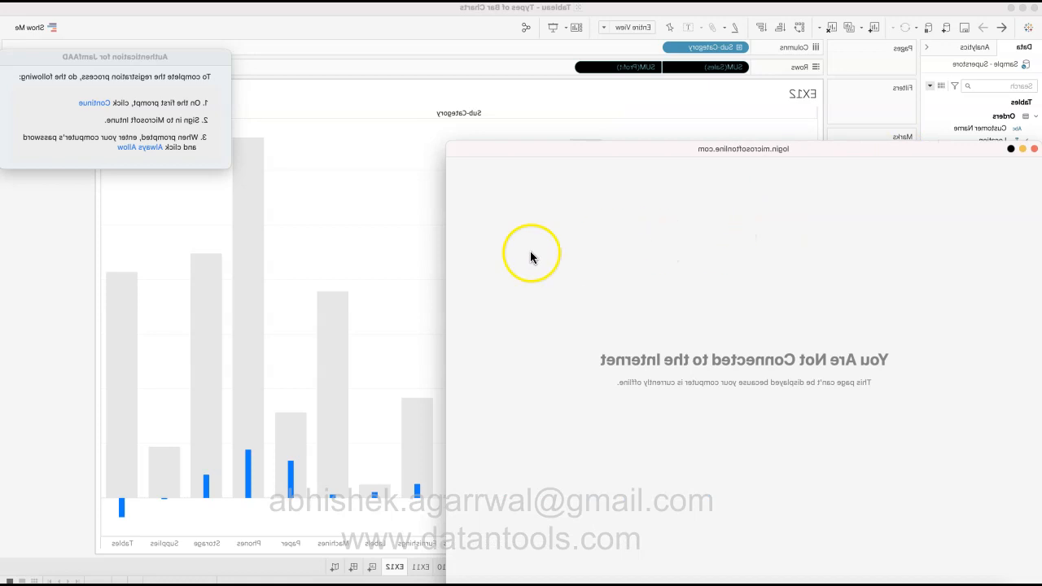
{"action": "left_click", "coordinate": [7, 150]}
{"action": "key", "text": "super+Tab"}
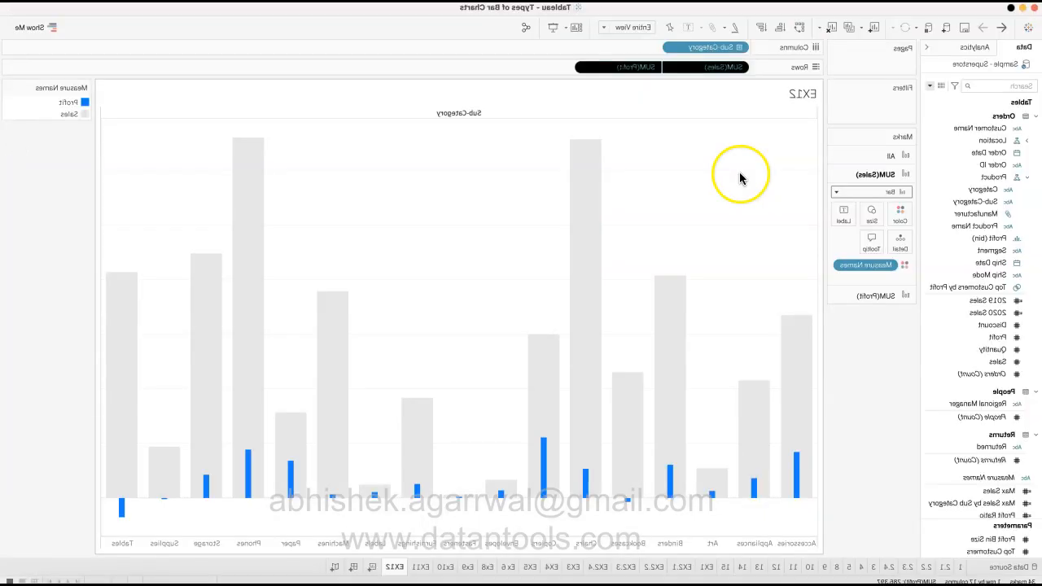
Step: Review the color assigned to Sales in the Edit Colors dialog and cancel it
{"action": "left_click", "coordinate": [591, 211]}
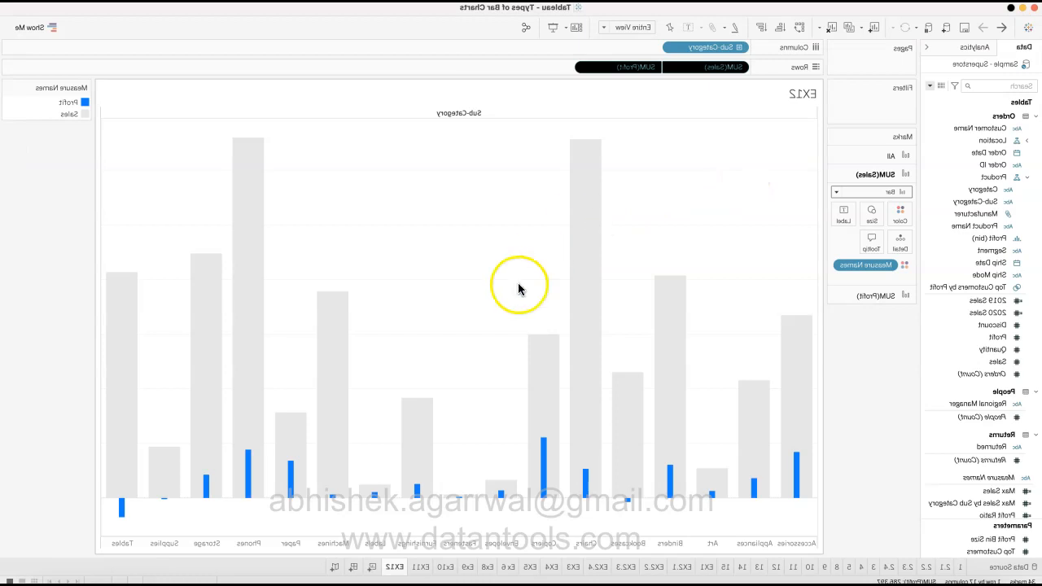
{"action": "mouse_move", "coordinate": [238, 330]}
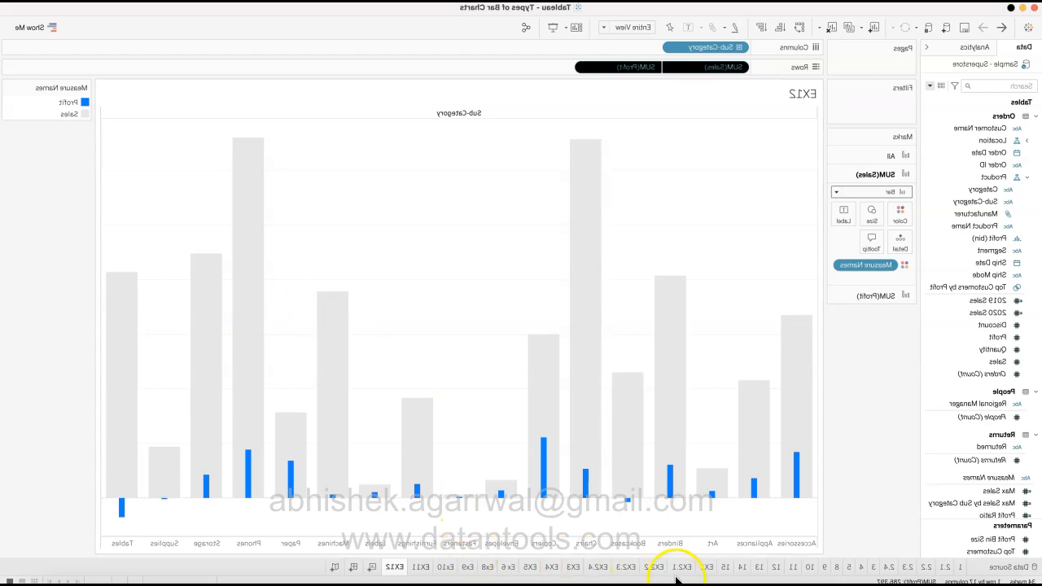
{"action": "mouse_move", "coordinate": [236, 348]}
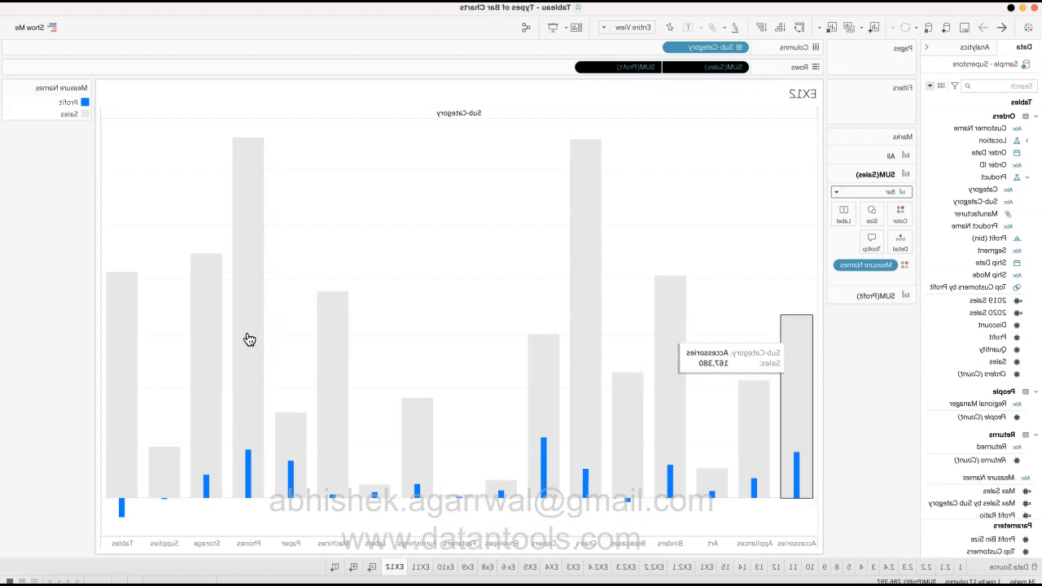
{"action": "left_click", "coordinate": [144, 217]}
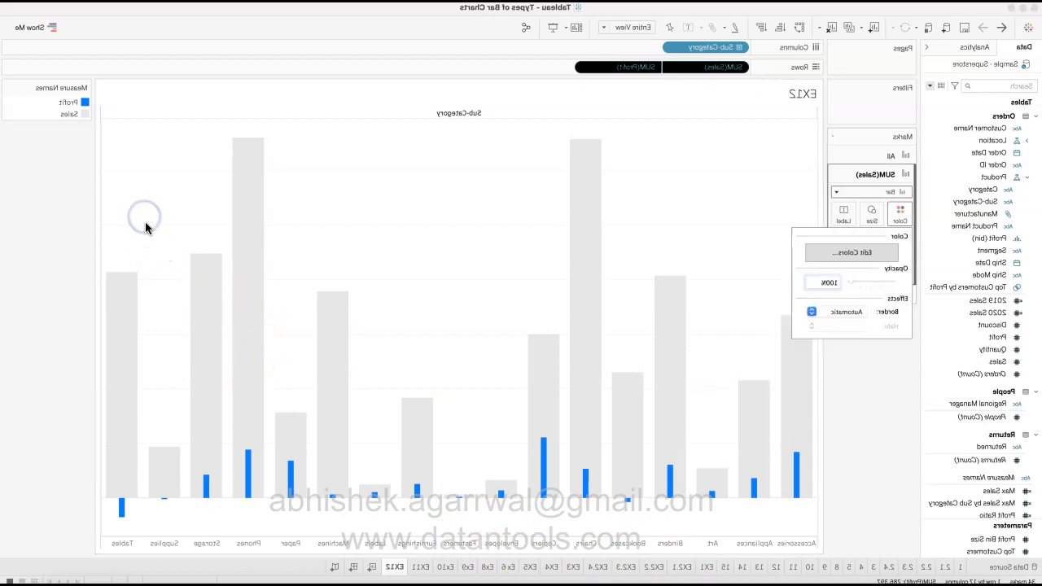
{"action": "left_click", "coordinate": [172, 251]}
{"action": "left_click", "coordinate": [371, 221]}
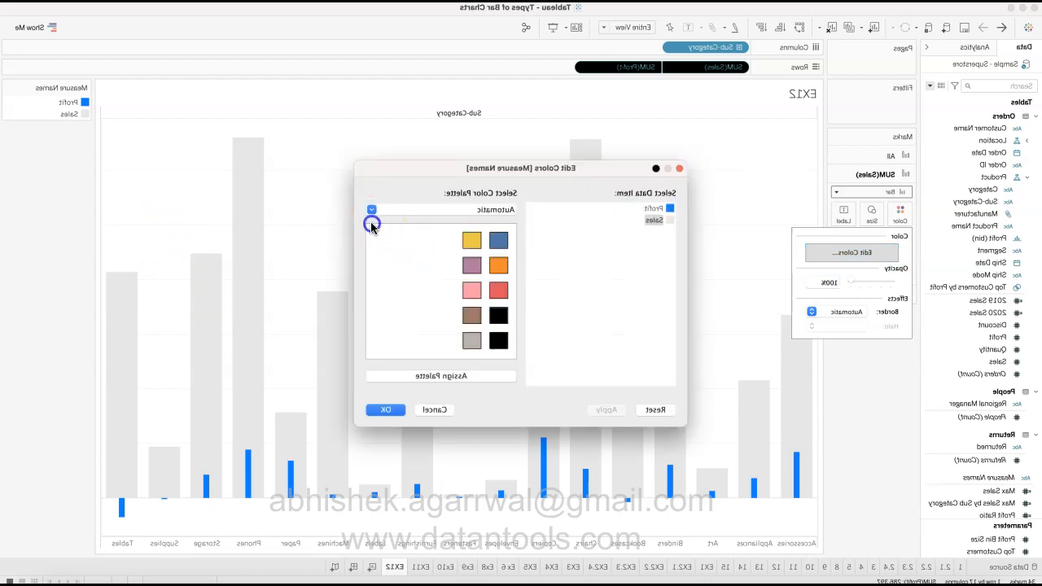
{"action": "left_click", "coordinate": [602, 407]}
{"action": "left_click", "coordinate": [161, 423]}
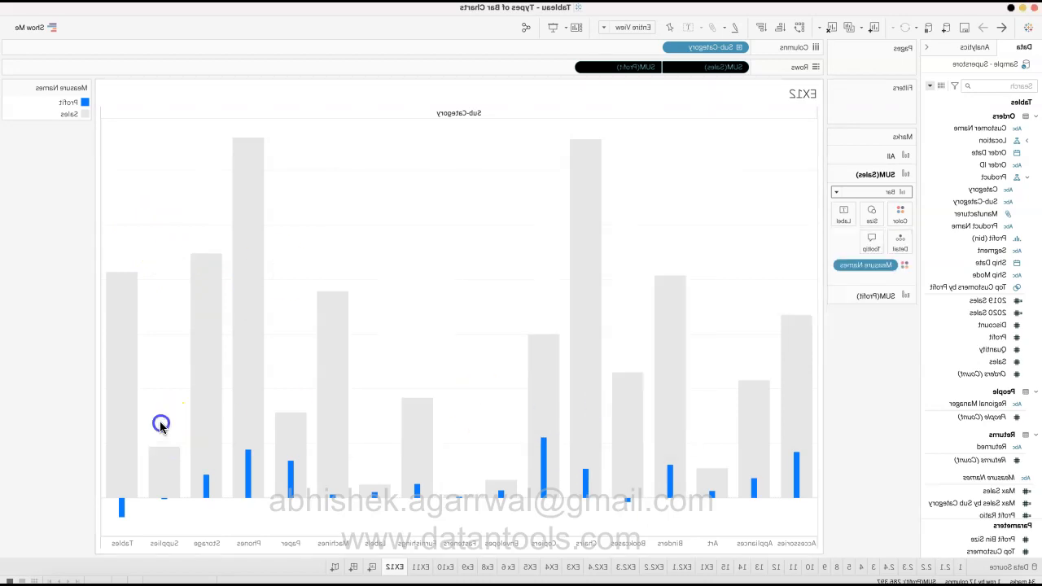
Step: Pick a blue from the color pencils for the Profit bars and apply it
{"action": "left_click", "coordinate": [170, 297]}
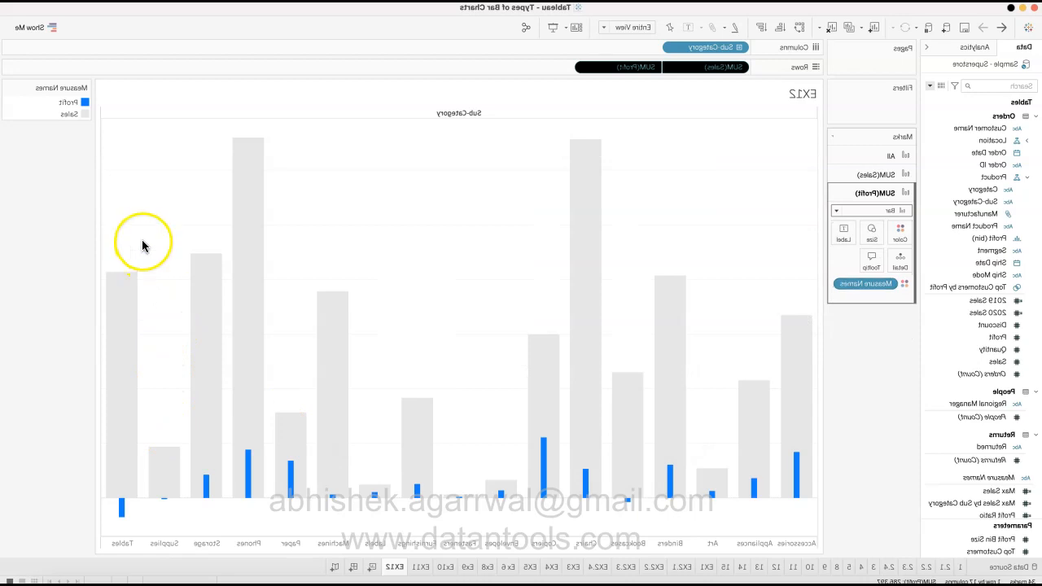
{"action": "left_click", "coordinate": [141, 239]}
{"action": "left_click", "coordinate": [195, 272]}
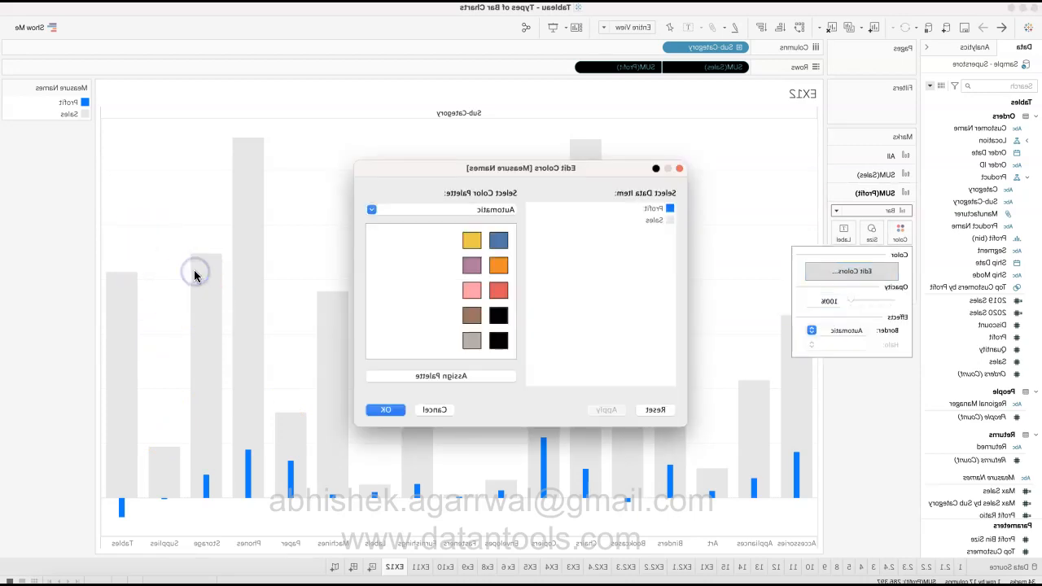
{"action": "double_click", "coordinate": [370, 212]}
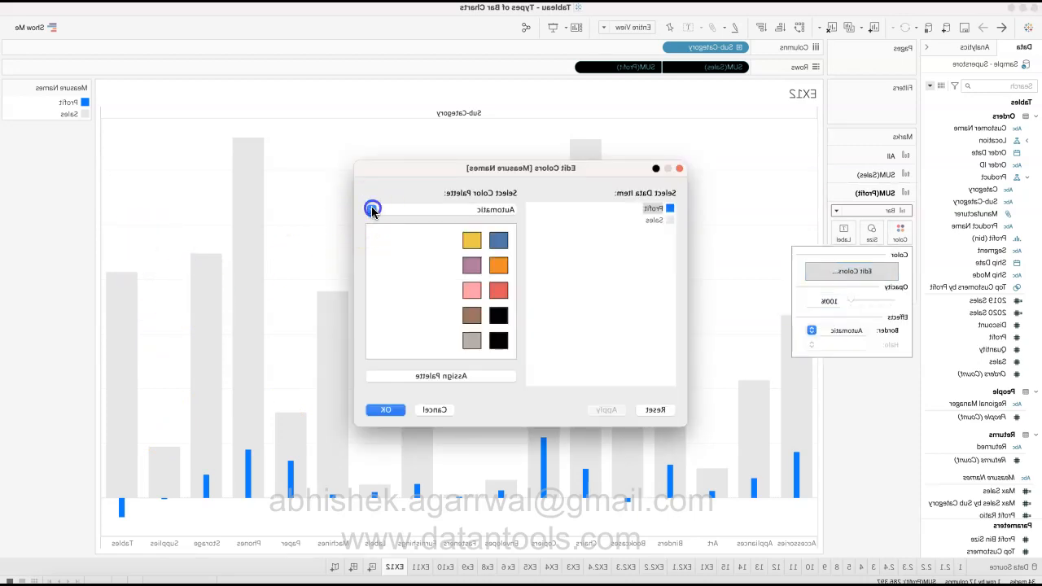
{"action": "left_click", "coordinate": [291, 282]}
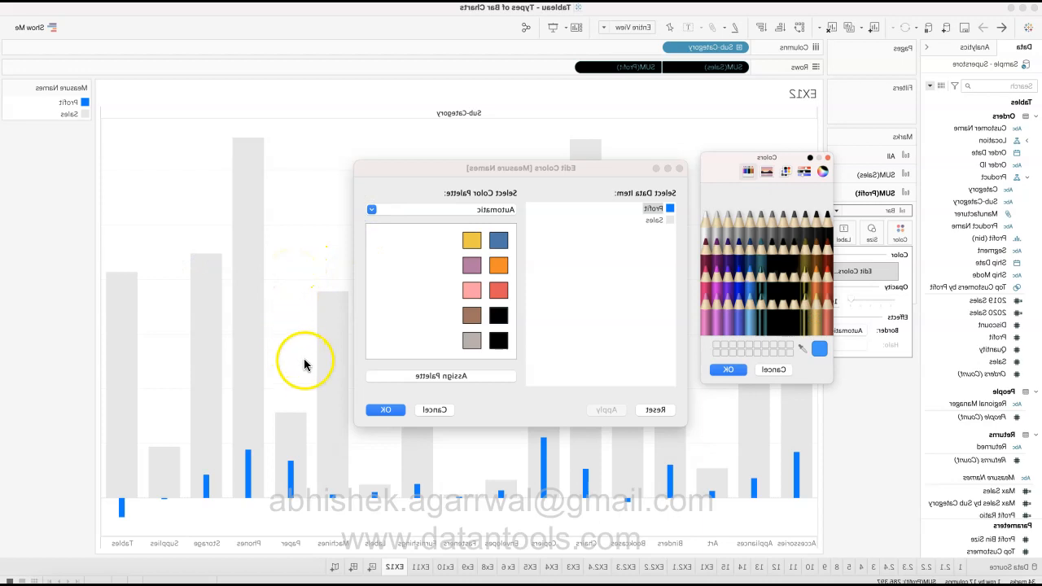
{"action": "left_click", "coordinate": [302, 367]}
{"action": "left_click", "coordinate": [658, 410]}
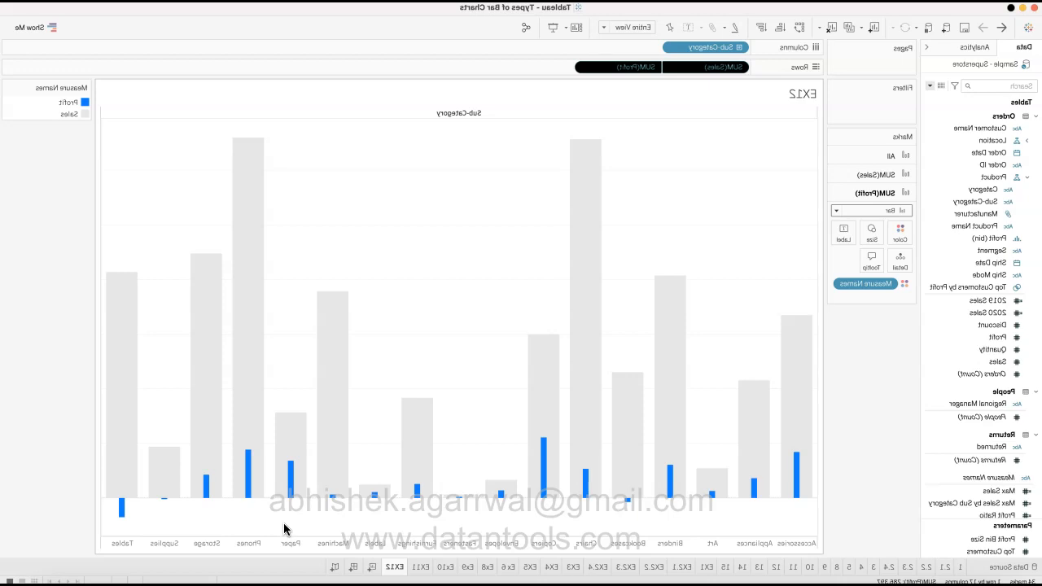
Step: Open reference sheet 13 and examine the top-ranked sub-categories for each order year and how Rank is computed
{"action": "mouse_move", "coordinate": [283, 567]}
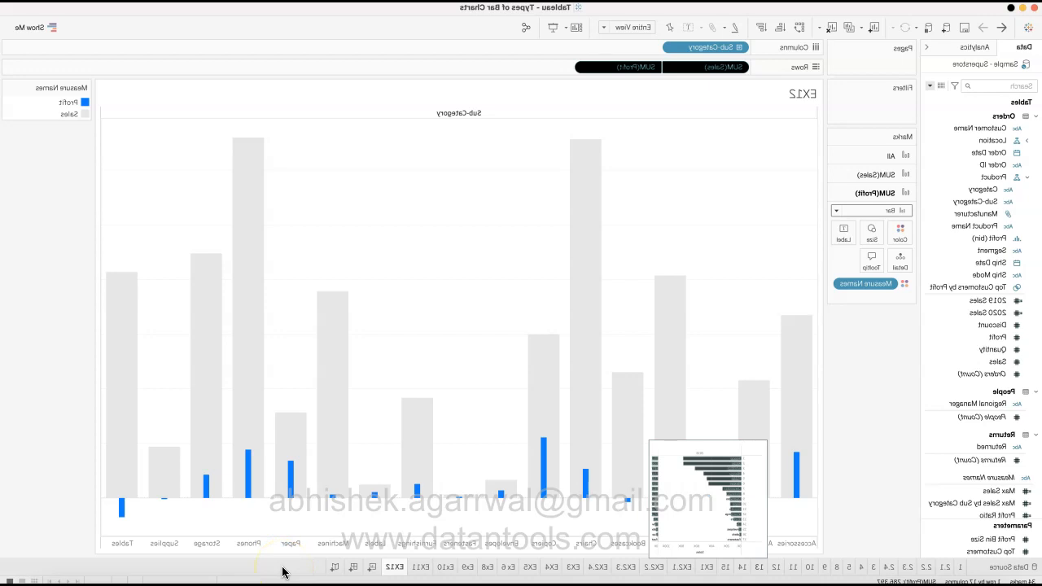
{"action": "left_click", "coordinate": [282, 570]}
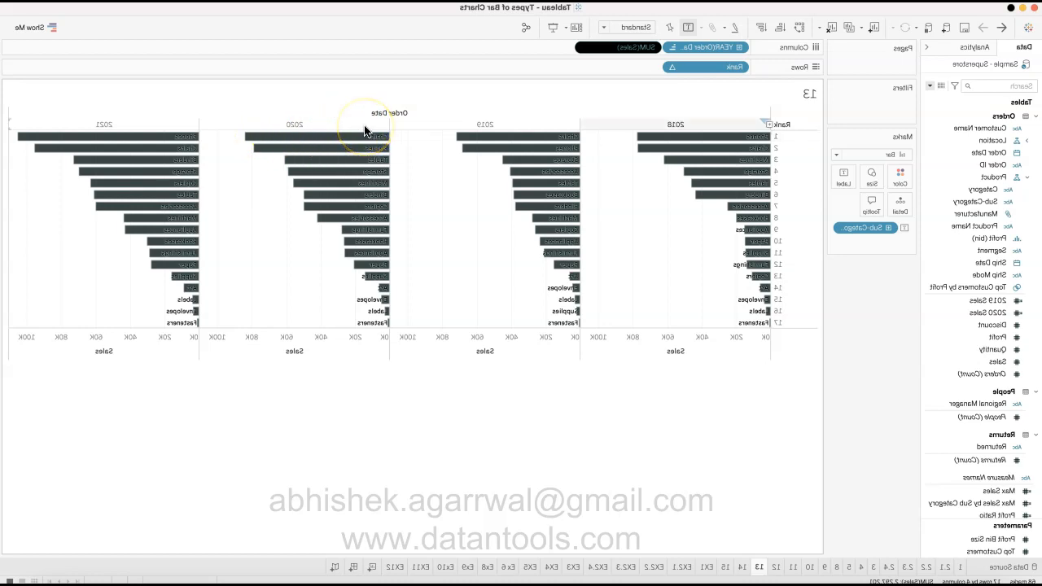
{"action": "mouse_move", "coordinate": [370, 140]}
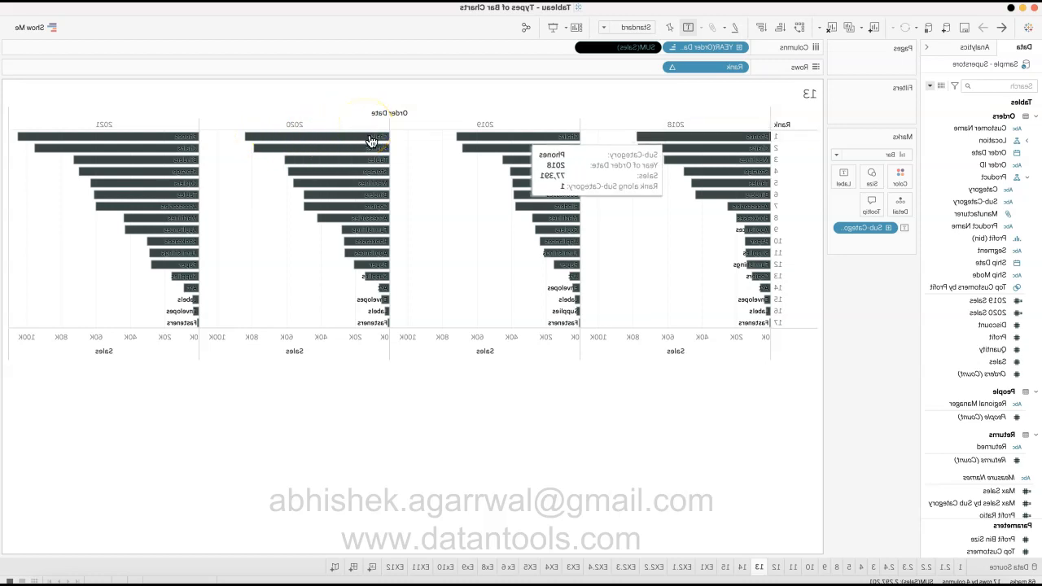
{"action": "mouse_move", "coordinate": [553, 138]}
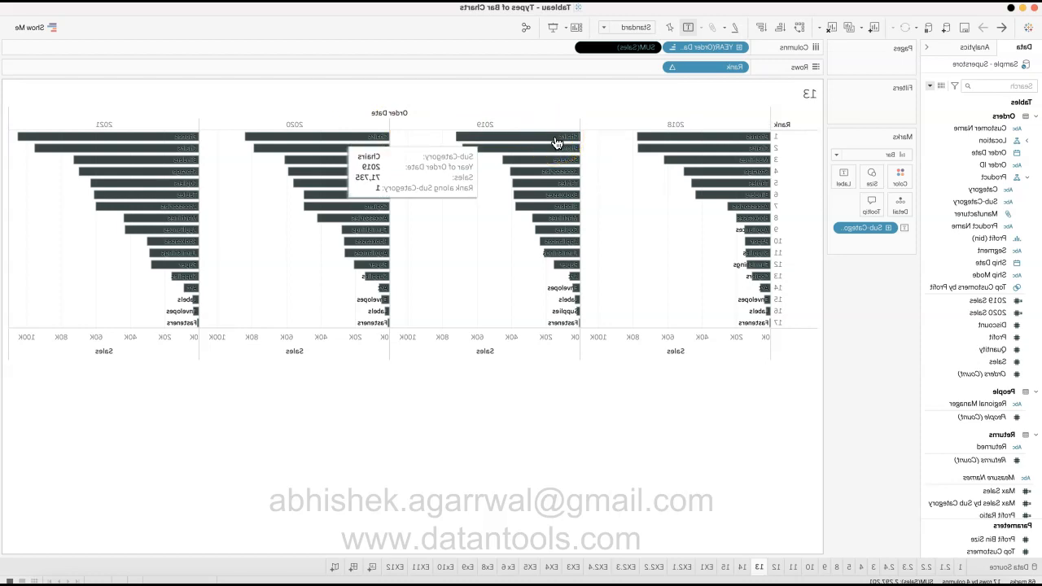
{"action": "mouse_move", "coordinate": [694, 142]}
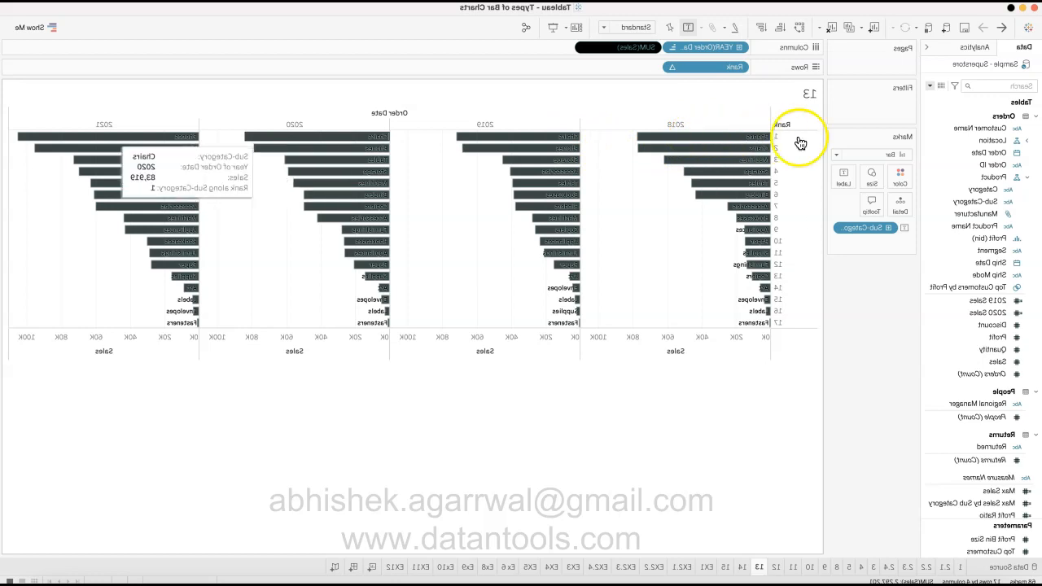
{"action": "mouse_move", "coordinate": [853, 141]}
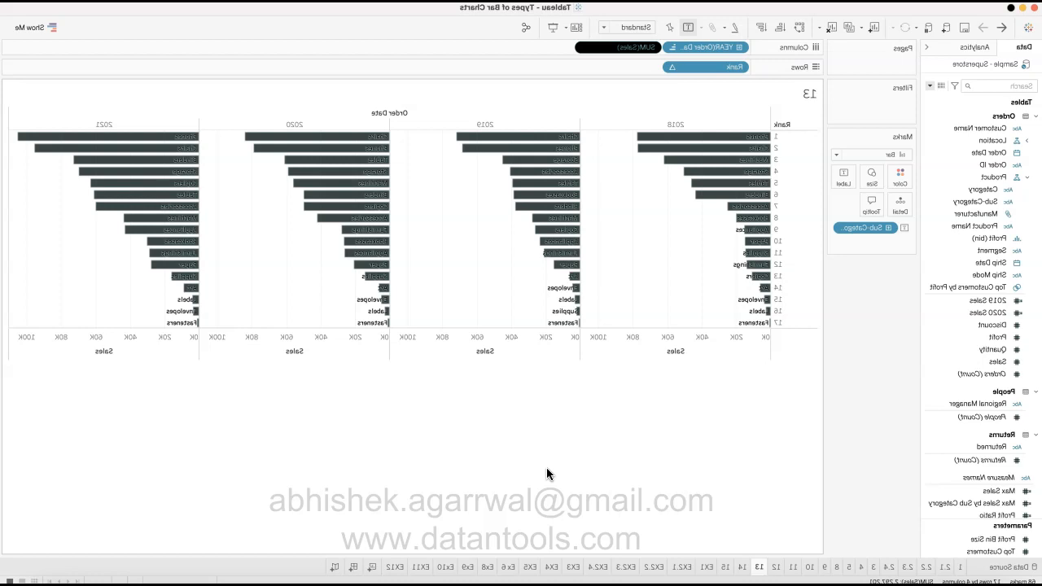
{"action": "left_click", "coordinate": [349, 98]}
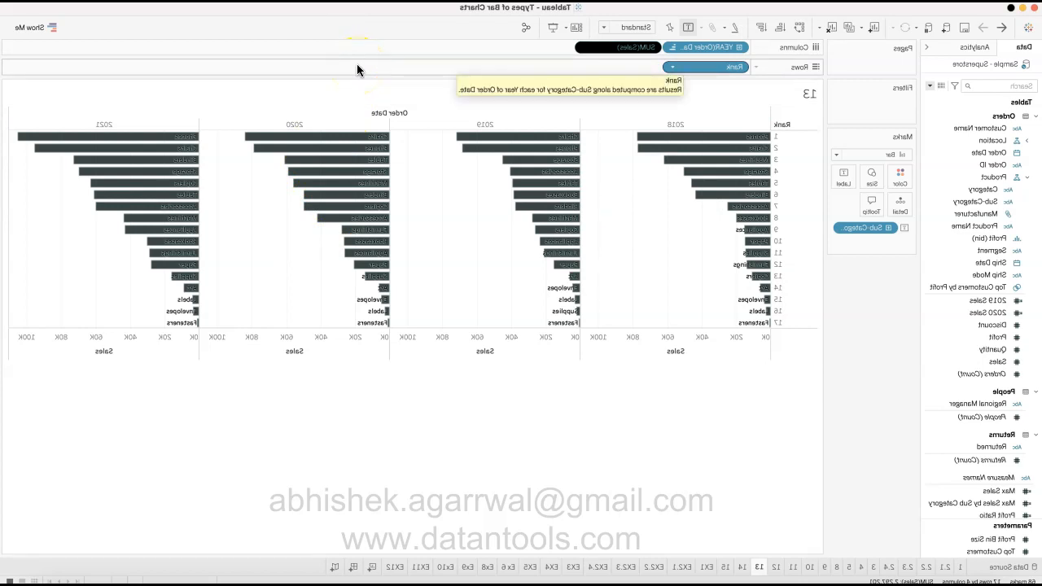
Step: Create a new worksheet and name it Ex13
{"action": "left_click", "coordinate": [671, 570]}
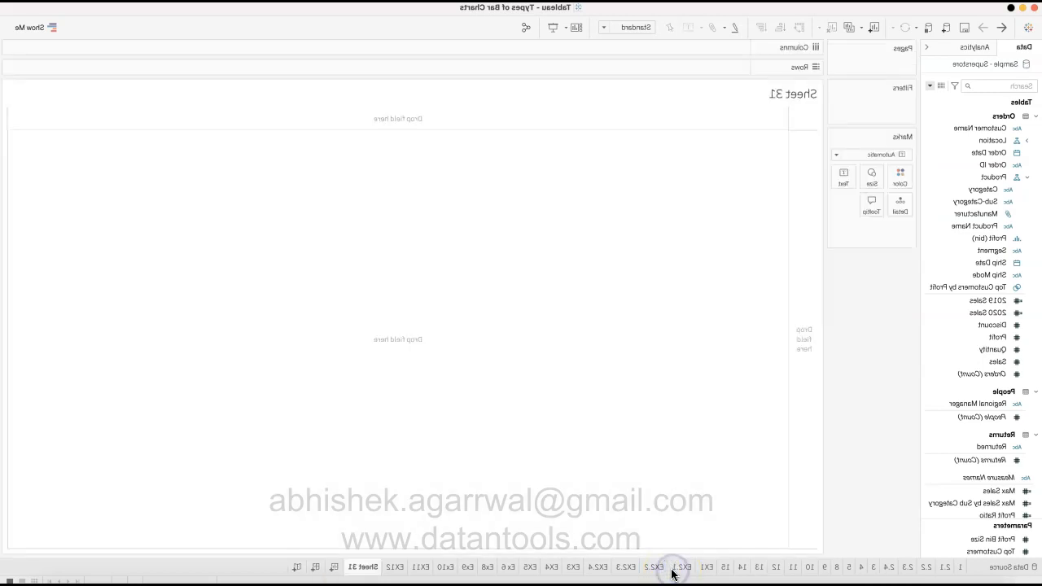
{"action": "type", "text": "Ex13"}
{"action": "key", "text": "Return"}
{"action": "left_click", "coordinate": [392, 213]}
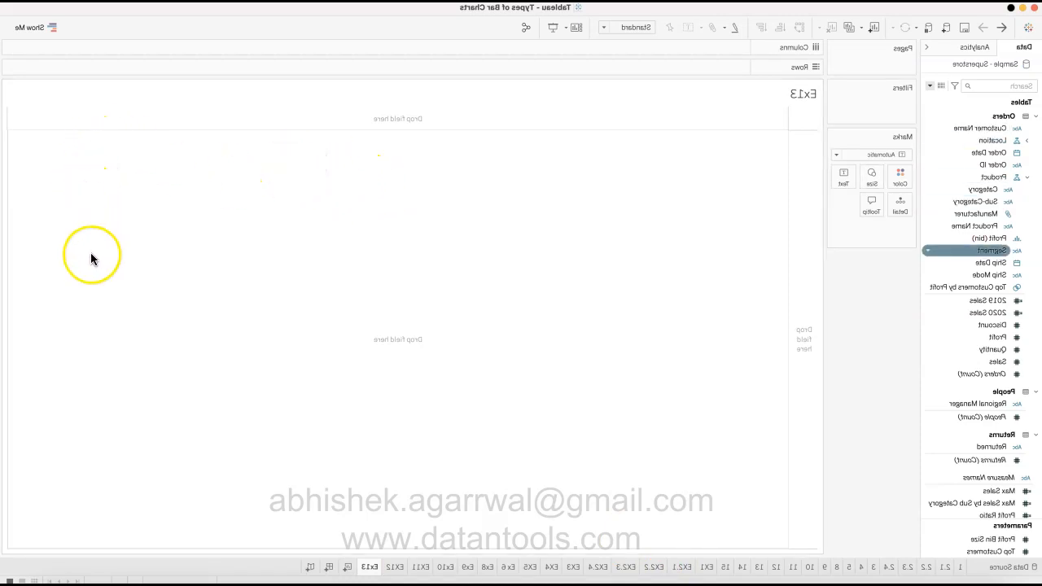
Step: Place Order Date by year on Columns, followed by the sum of Sales
{"action": "left_click_drag", "start_coordinate": [87, 151], "coordinate": [358, 45]}
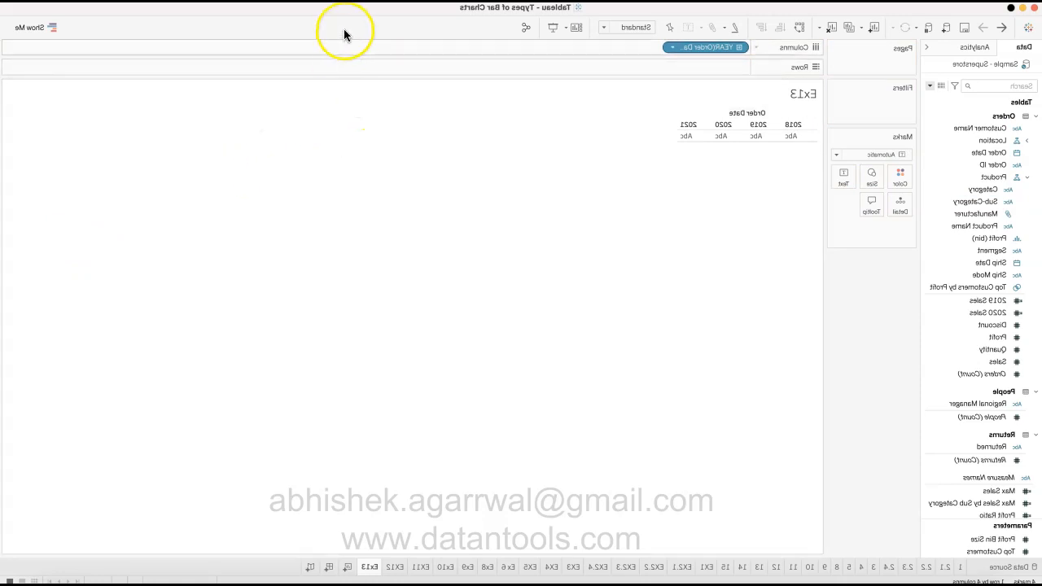
{"action": "left_click", "coordinate": [98, 234]}
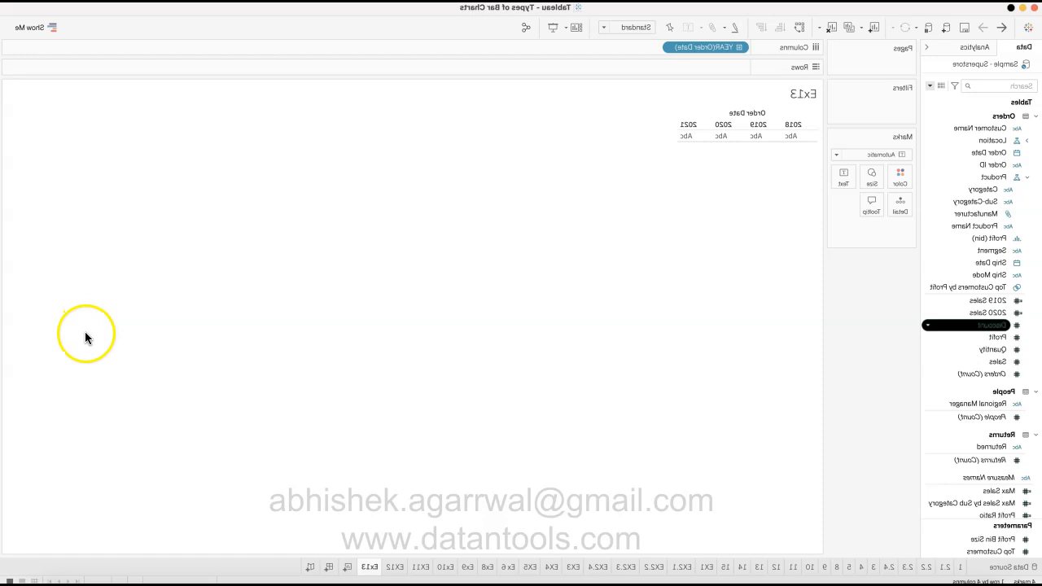
{"action": "left_click_drag", "start_coordinate": [84, 364], "coordinate": [458, 52]}
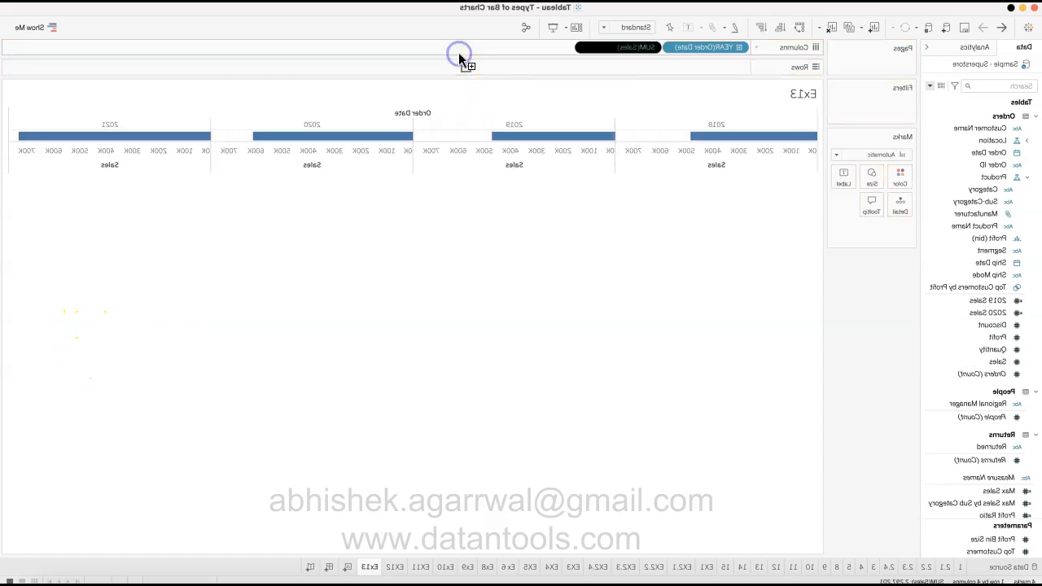
{"action": "mouse_move", "coordinate": [442, 138]}
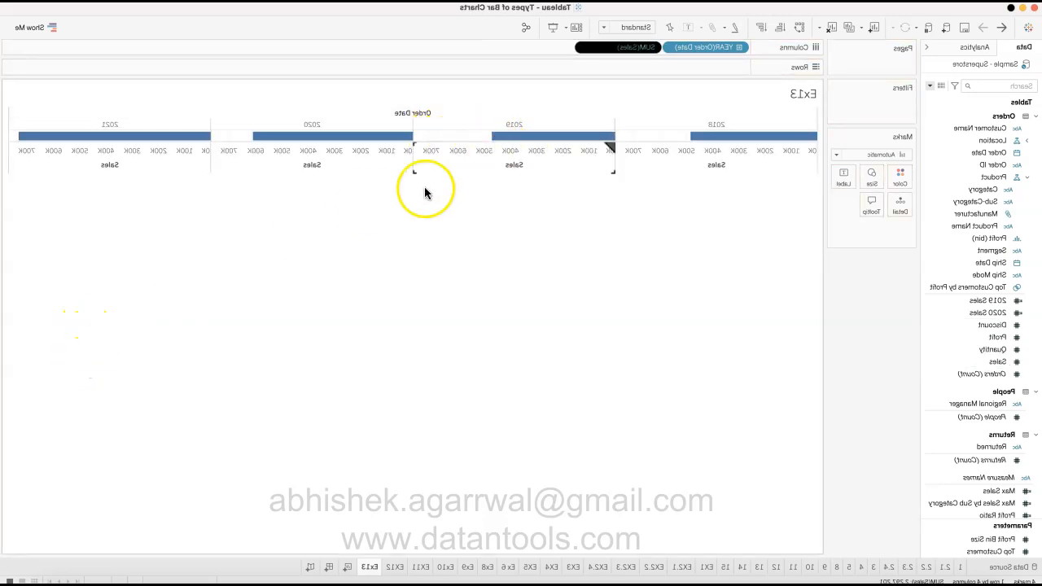
Step: Label the marks with Sub-Category and set the mark type to Bar
{"action": "left_click_drag", "start_coordinate": [95, 204], "coordinate": [94, 203]}
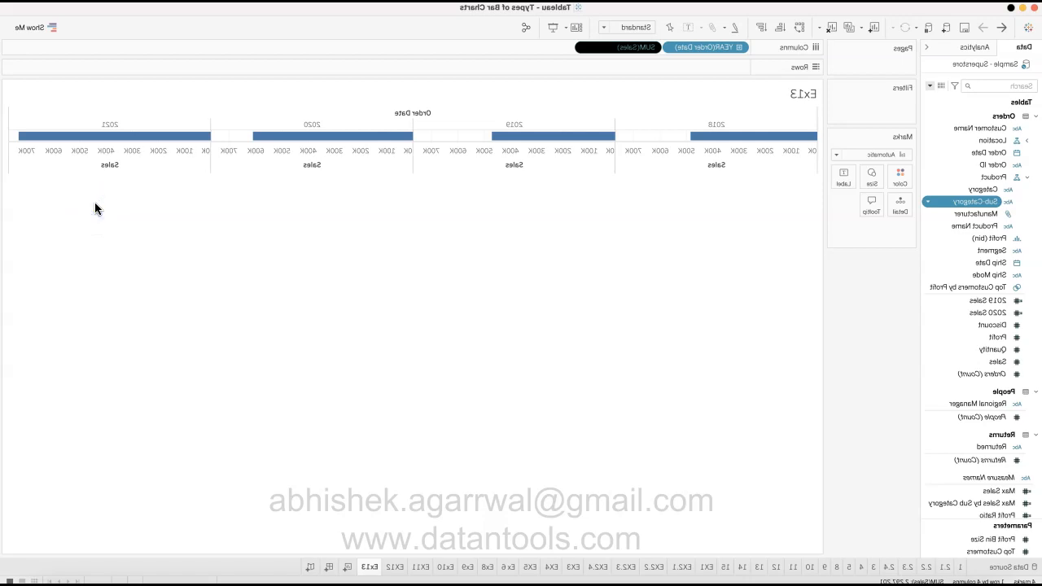
{"action": "left_click", "coordinate": [35, 246], "text": "ctrl"}
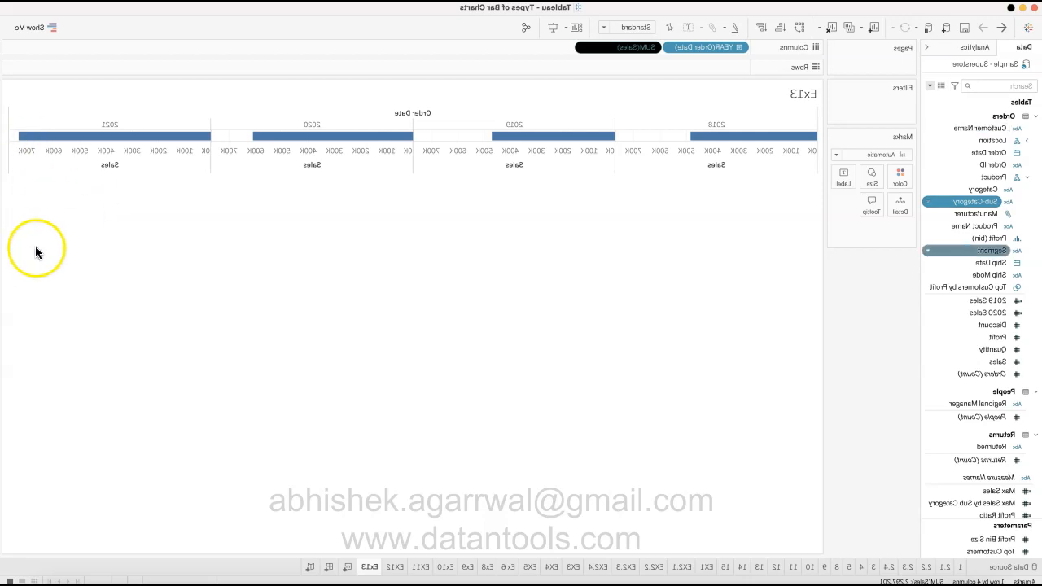
{"action": "left_click_drag", "start_coordinate": [90, 203], "coordinate": [195, 177]}
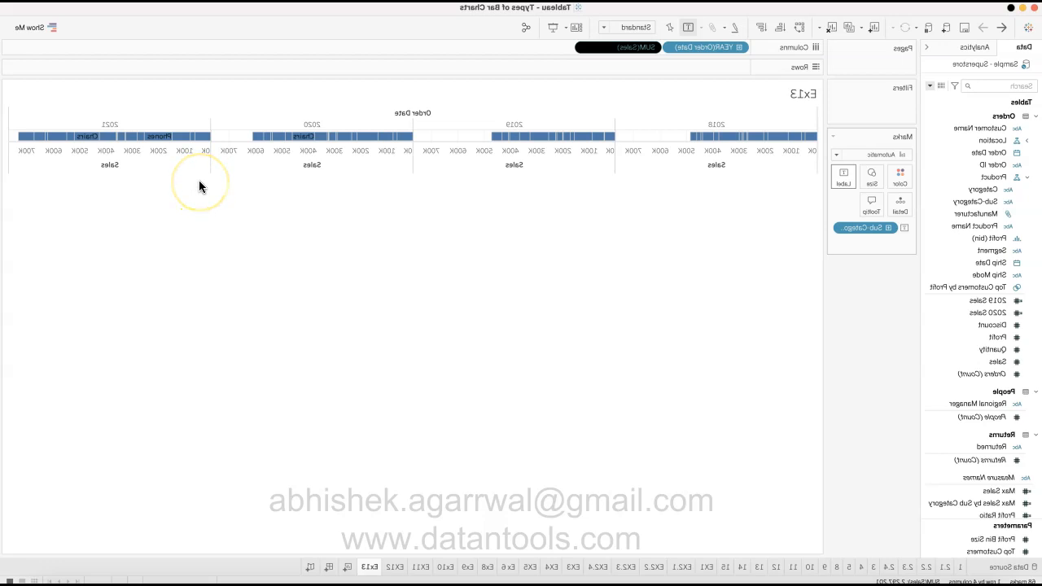
{"action": "left_click", "coordinate": [193, 158]}
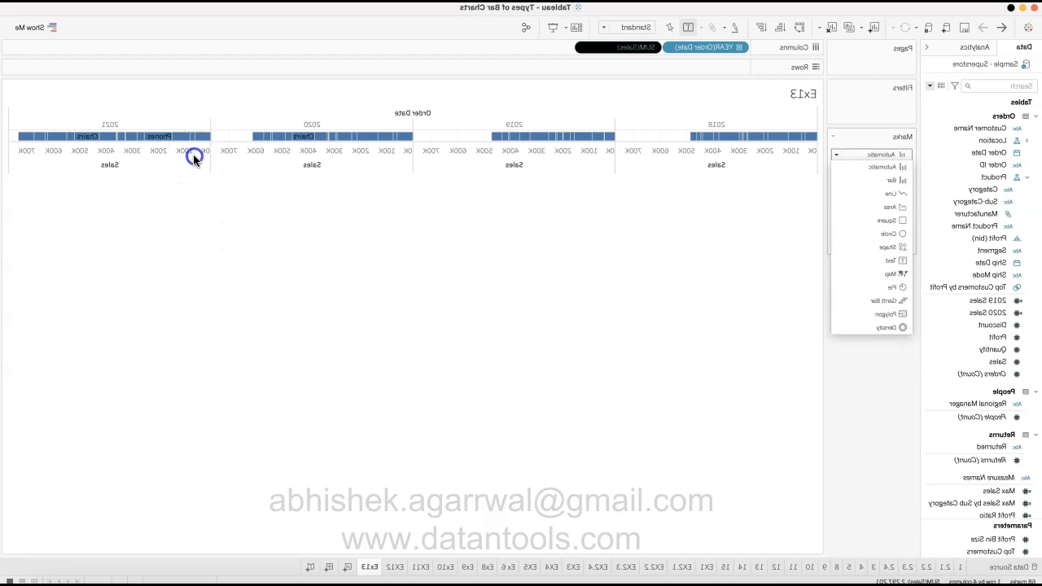
{"action": "left_click", "coordinate": [187, 179]}
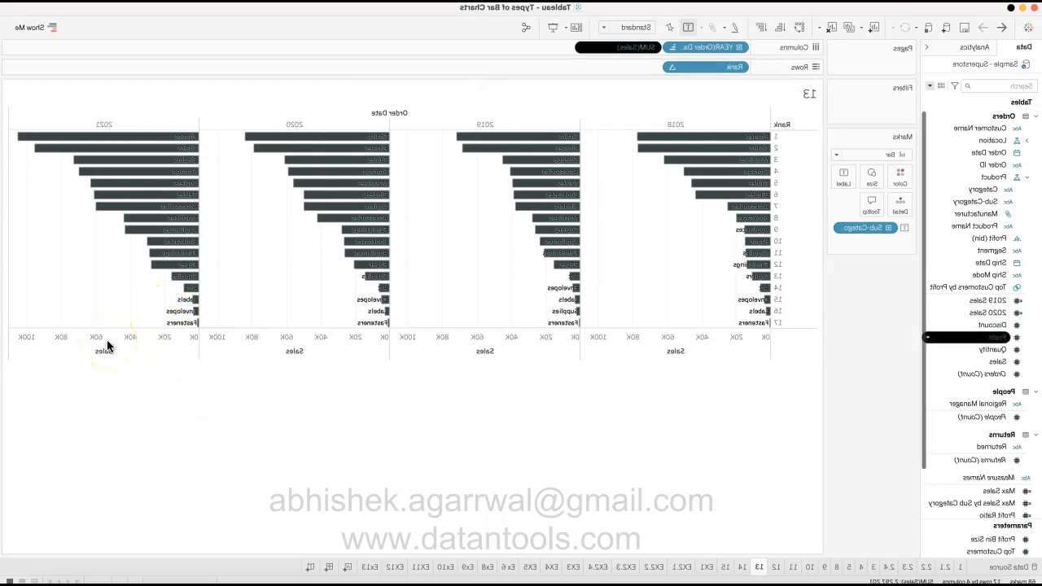
Step: On sheet 13, search the data fields for "rank", review the formula of the Rank calculated field and close its editor
{"action": "scroll", "coordinate": [106, 341], "scroll_direction": "down", "scroll_amount": 3}
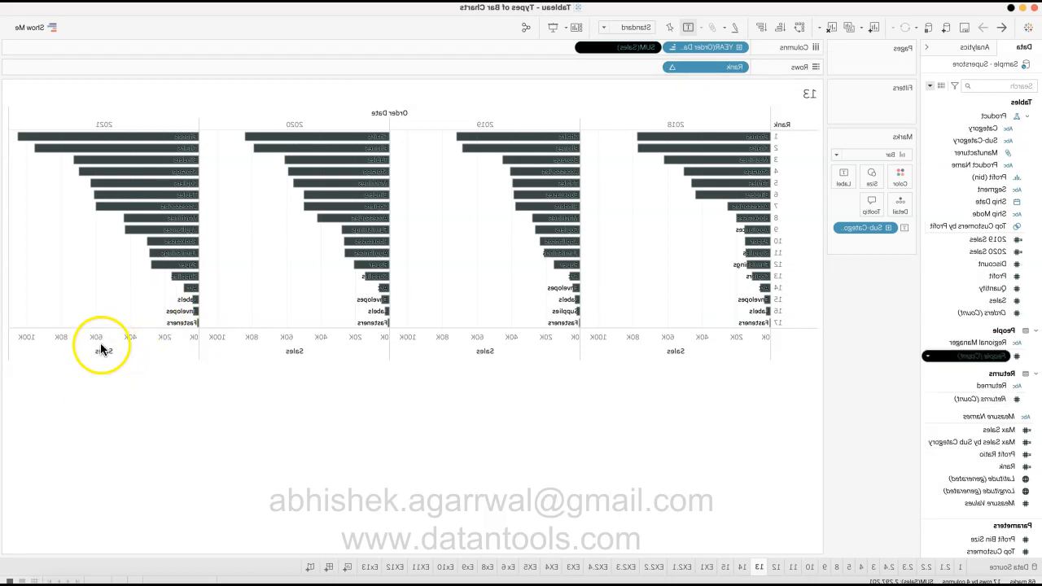
{"action": "scroll", "coordinate": [88, 322], "scroll_direction": "up", "scroll_amount": 3}
{"action": "left_click", "coordinate": [59, 87]}
{"action": "type", "text": "rank"}
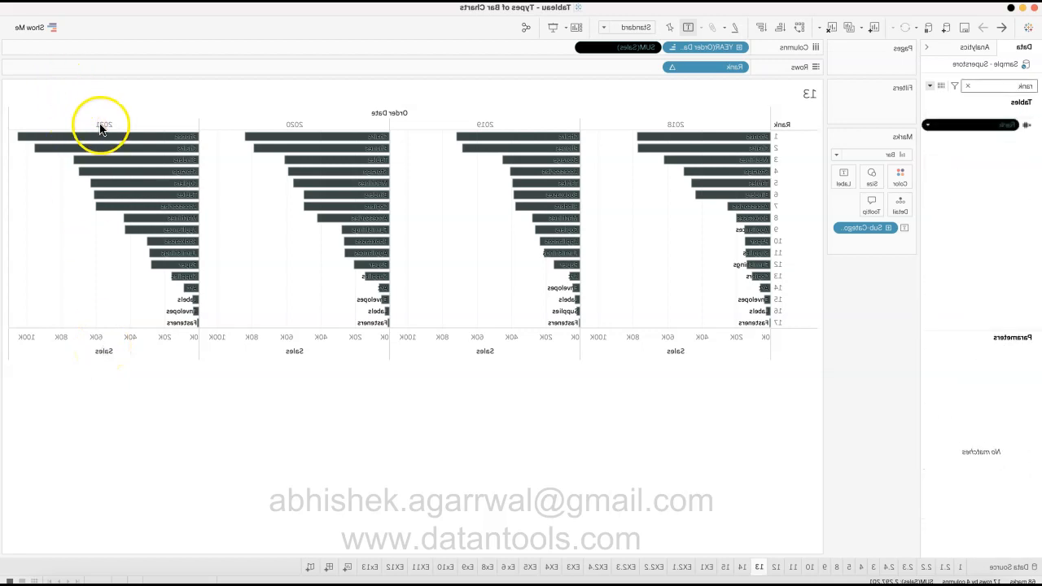
{"action": "right_click", "coordinate": [102, 124]}
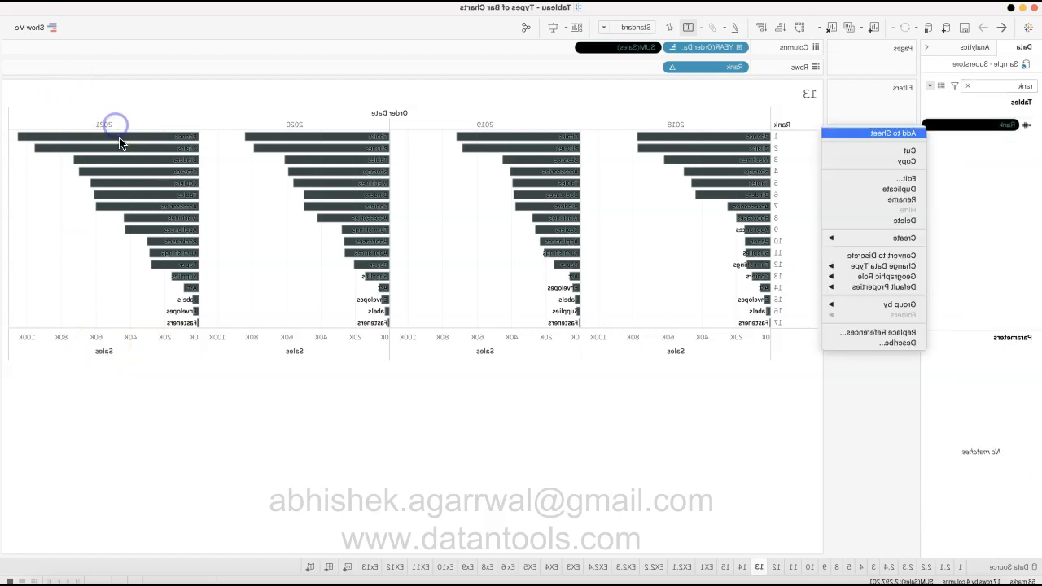
{"action": "left_click", "coordinate": [138, 176]}
{"action": "left_click_drag", "start_coordinate": [383, 203], "coordinate": [471, 195]}
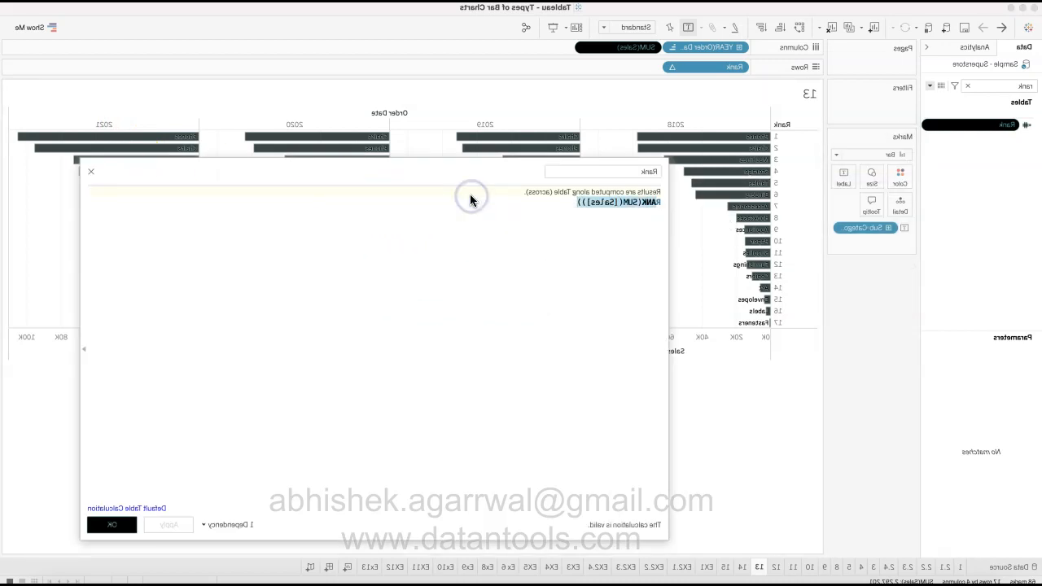
{"action": "left_click", "coordinate": [470, 197]}
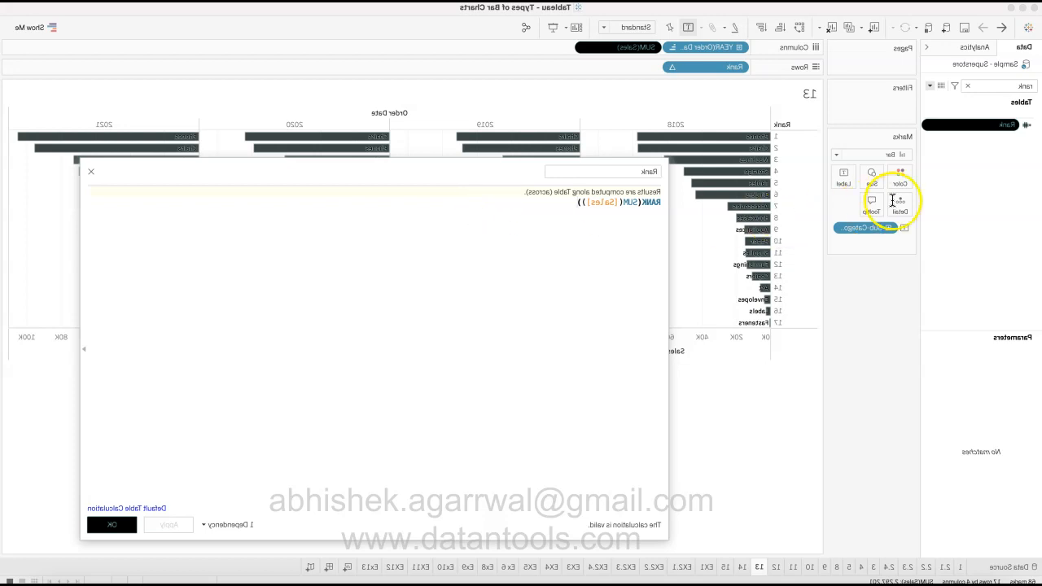
{"action": "left_click", "coordinate": [951, 172]}
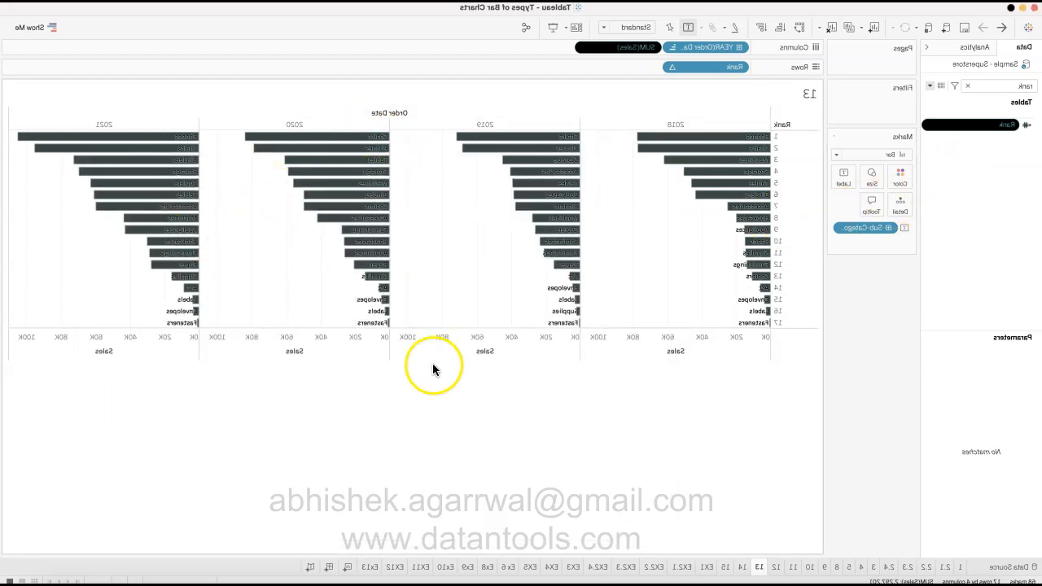
Step: On the Ex13 sheet, review the formula of the Rank calculated field and place Rank on Rows
{"action": "left_click", "coordinate": [677, 567]}
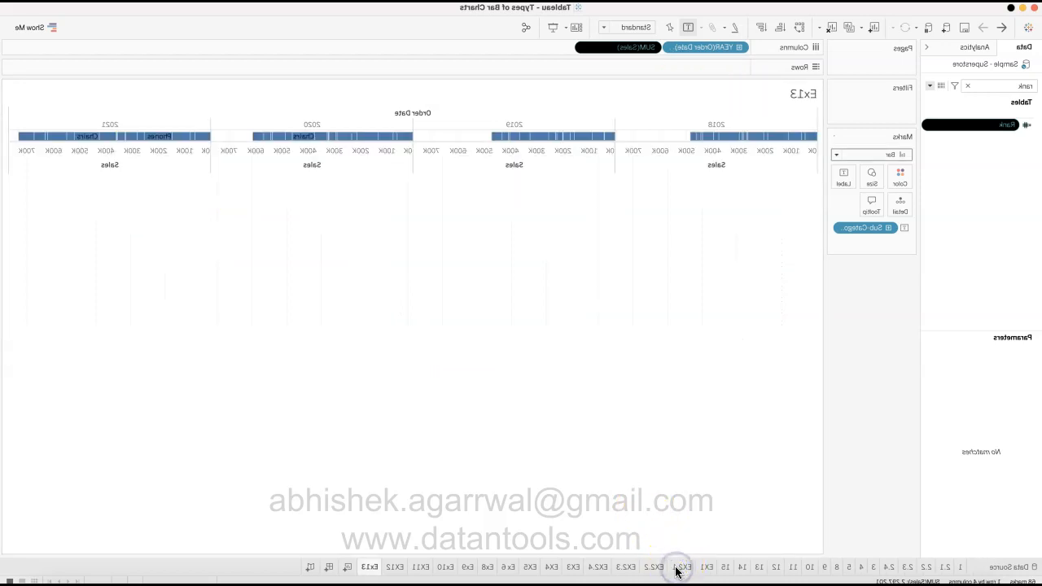
{"action": "right_click", "coordinate": [113, 124]}
{"action": "left_click", "coordinate": [143, 181]}
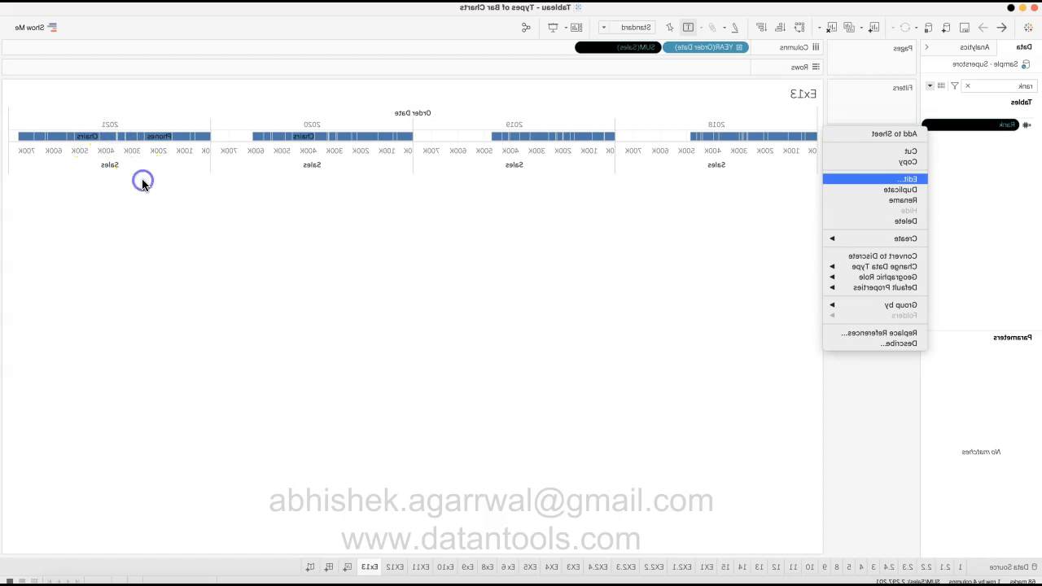
{"action": "left_click", "coordinate": [411, 204]}
{"action": "left_click_drag", "start_coordinate": [412, 204], "coordinate": [447, 204]}
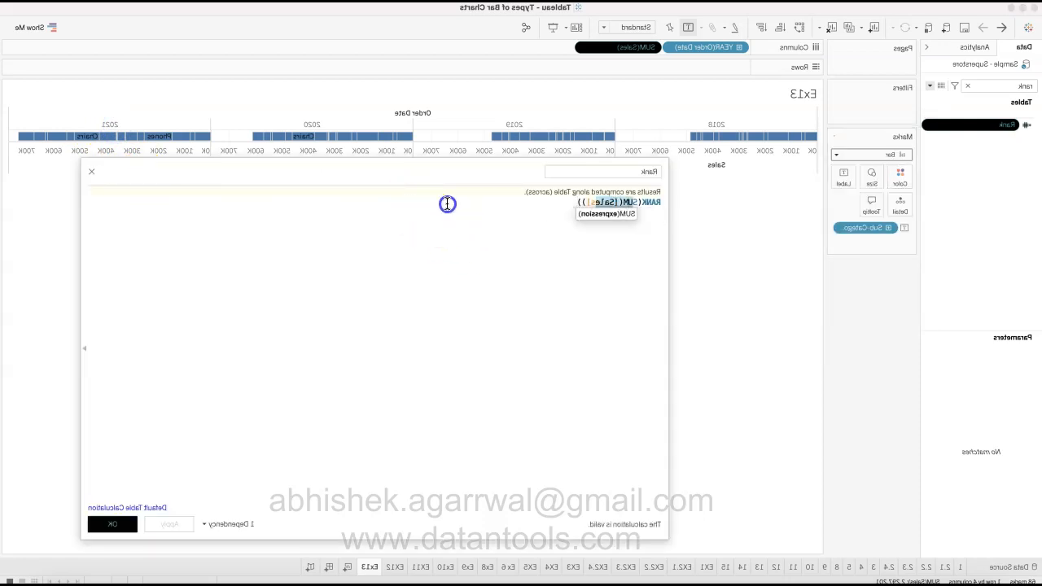
{"action": "left_click", "coordinate": [934, 523]}
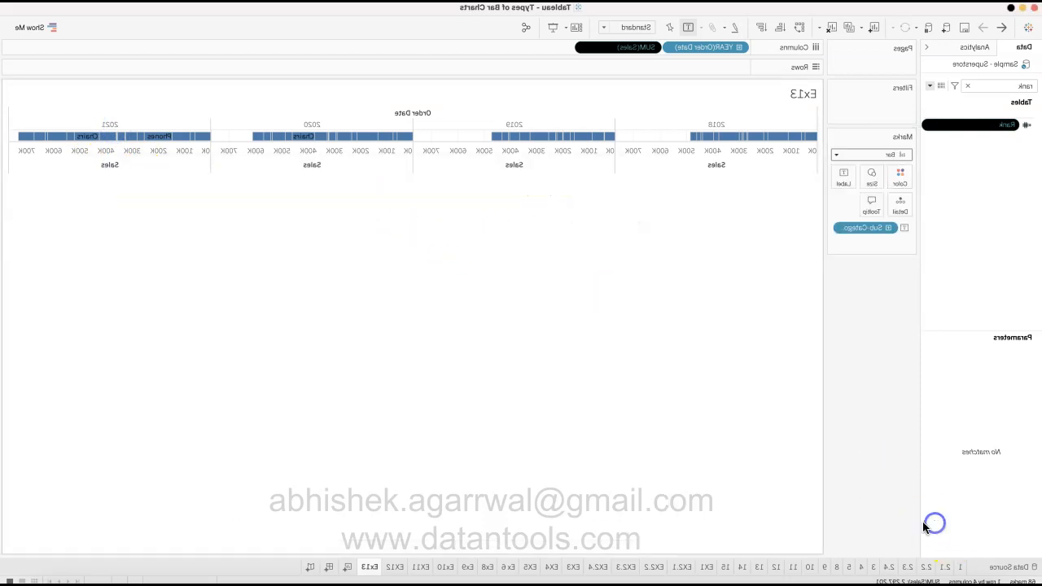
{"action": "left_click_drag", "start_coordinate": [99, 124], "coordinate": [331, 66]}
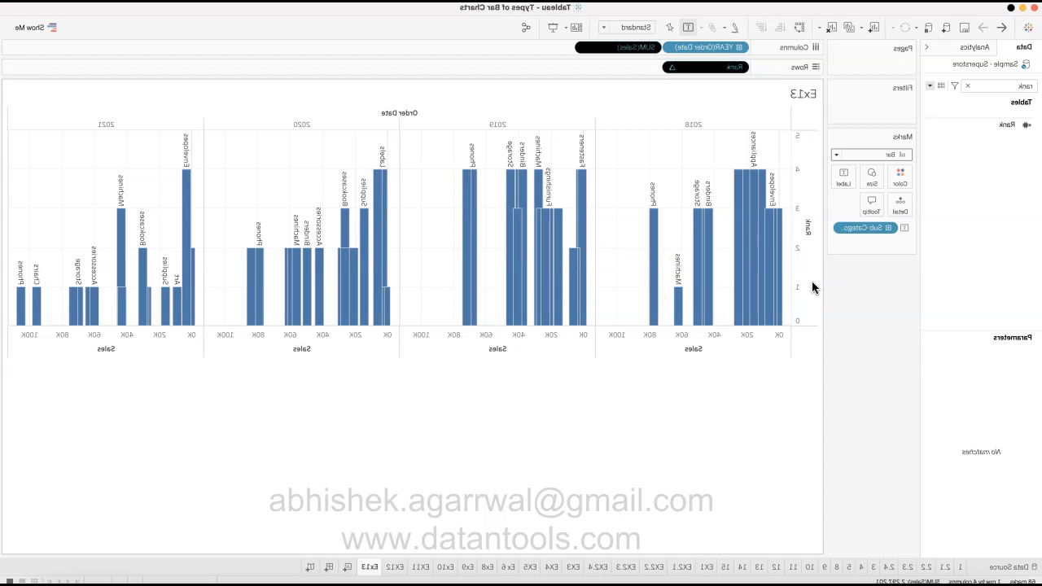
Step: Try converting the Ex13 chart to the suggested horizontal bars chart type
{"action": "left_click", "coordinate": [1009, 33]}
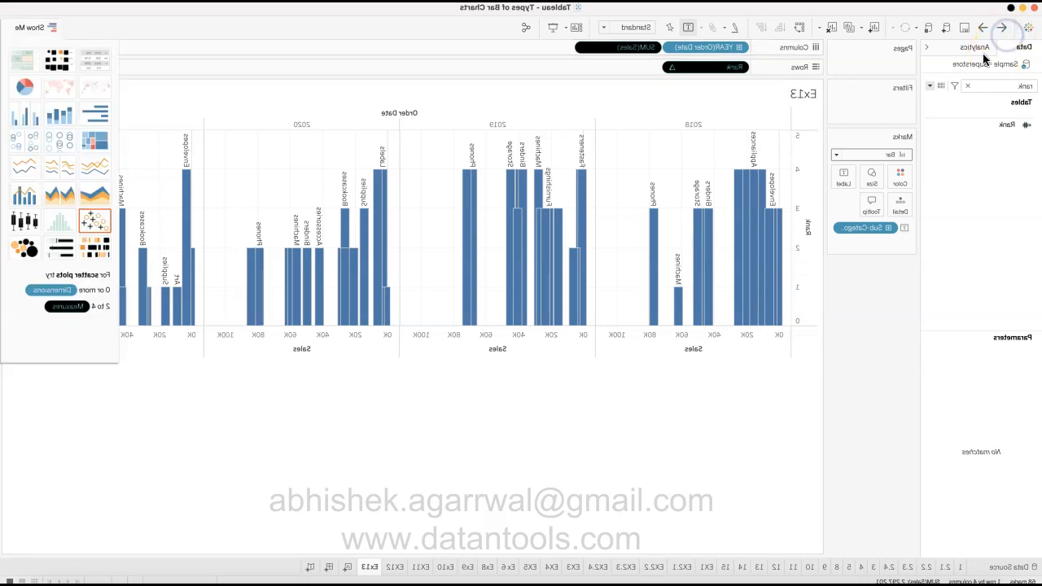
{"action": "left_click", "coordinate": [941, 117]}
{"action": "left_click", "coordinate": [656, 466]}
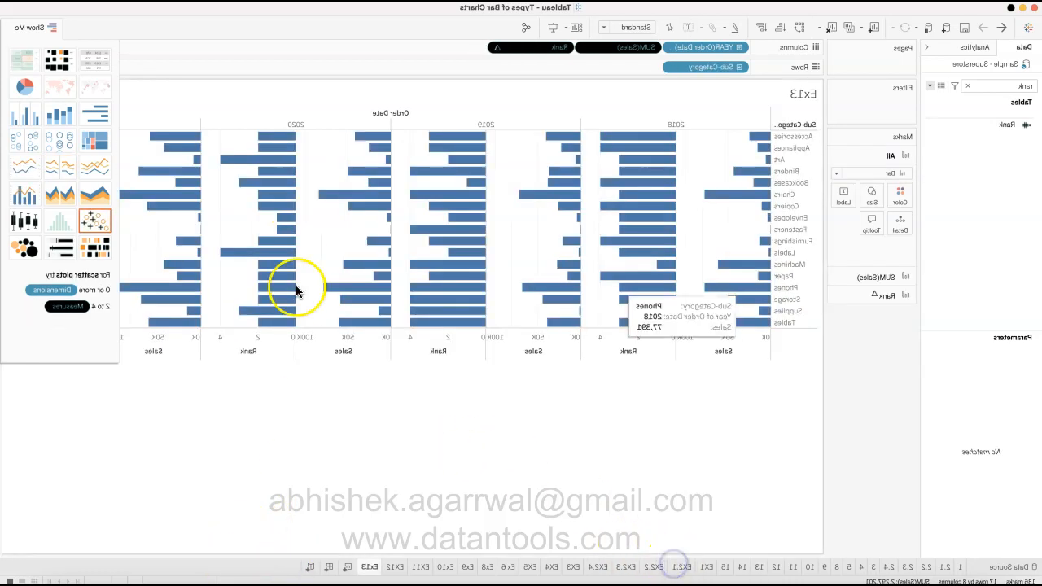
{"action": "left_click", "coordinate": [1007, 22]}
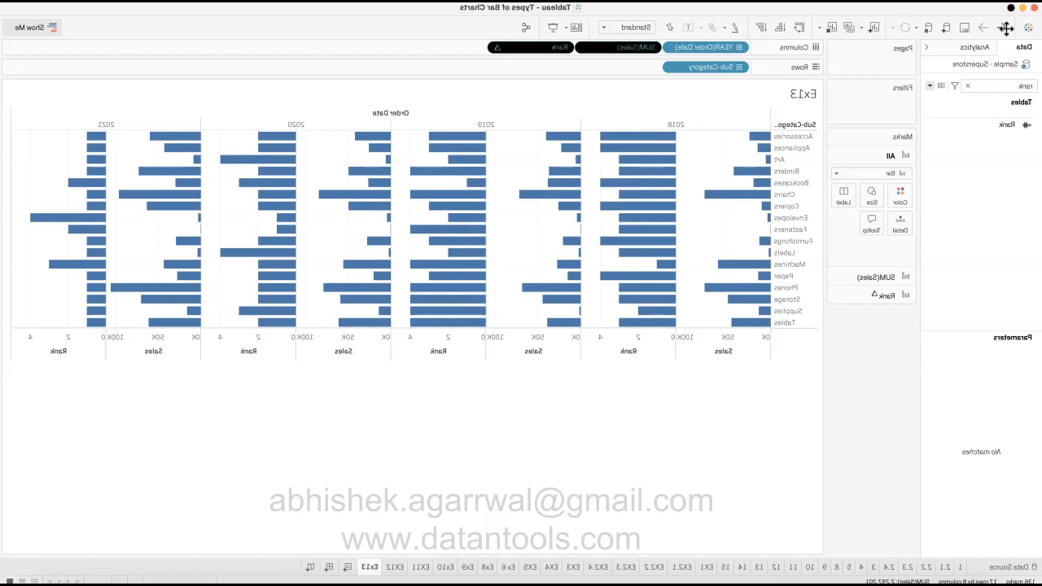
{"action": "left_click", "coordinate": [869, 32]}
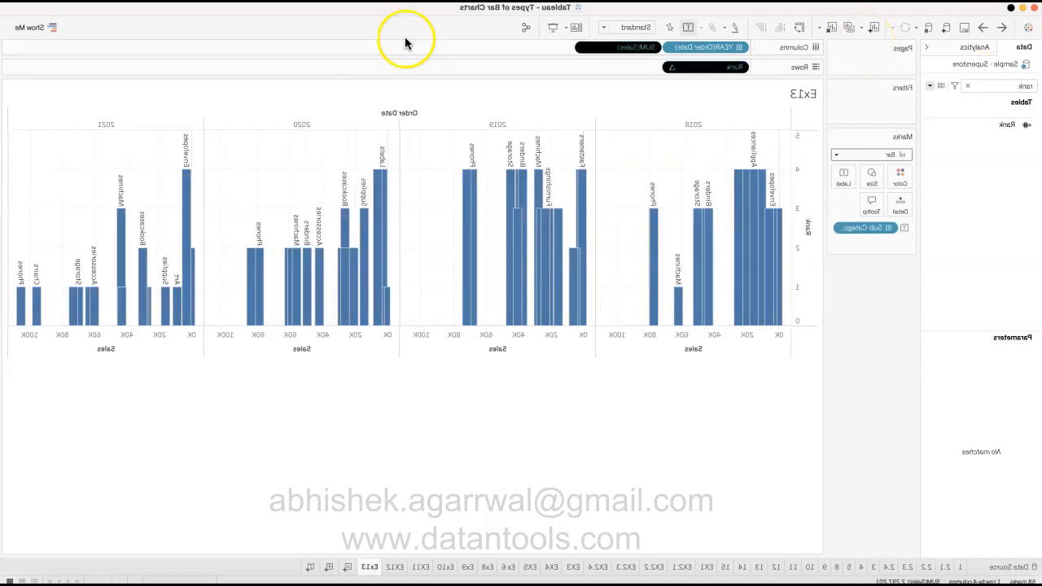
Step: Compute Rank on Rows using Sub-Category and convert the field to discrete
{"action": "left_click", "coordinate": [370, 72]}
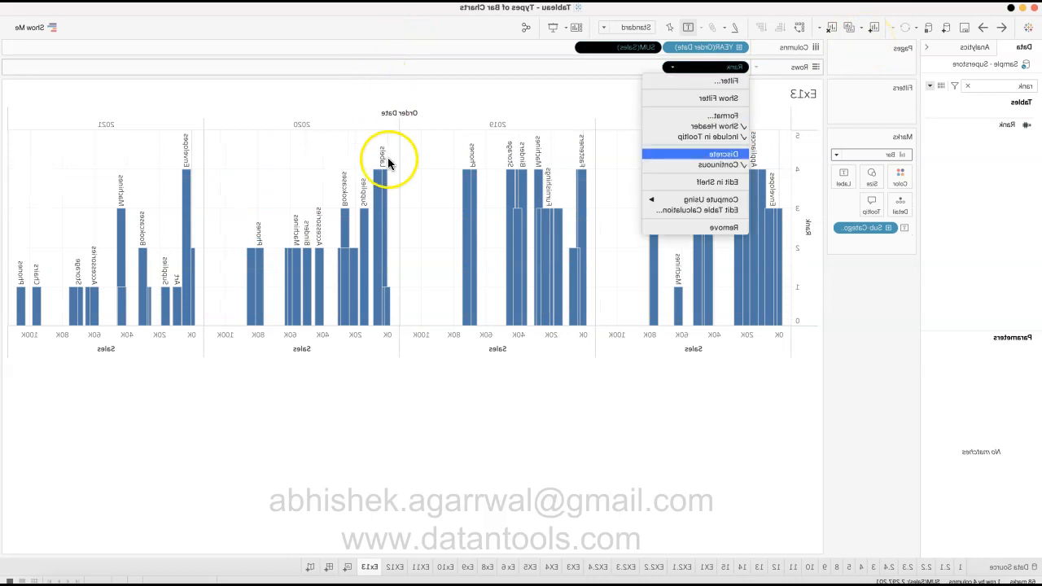
{"action": "mouse_move", "coordinate": [383, 198]}
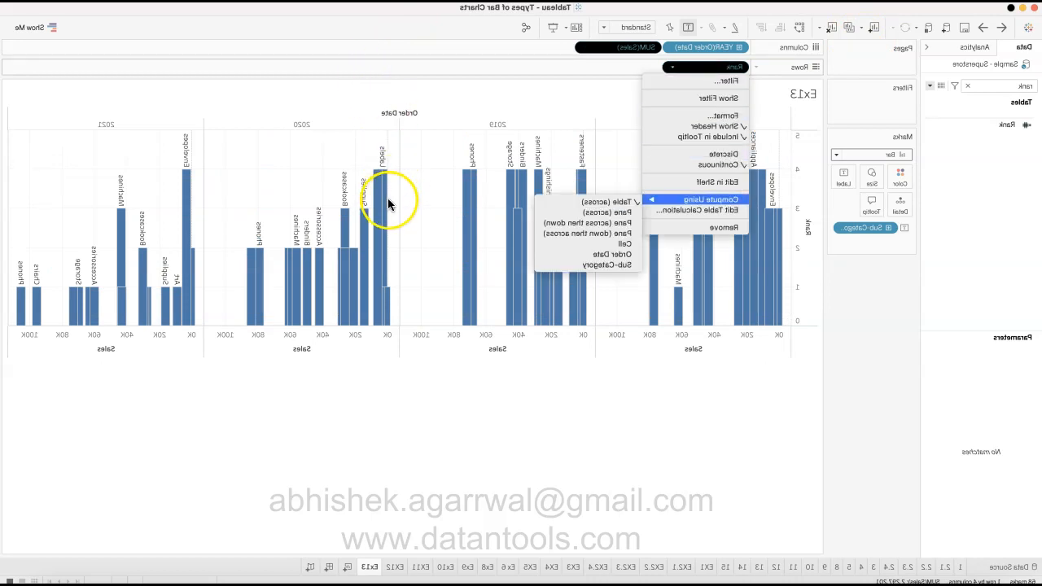
{"action": "left_click", "coordinate": [450, 267]}
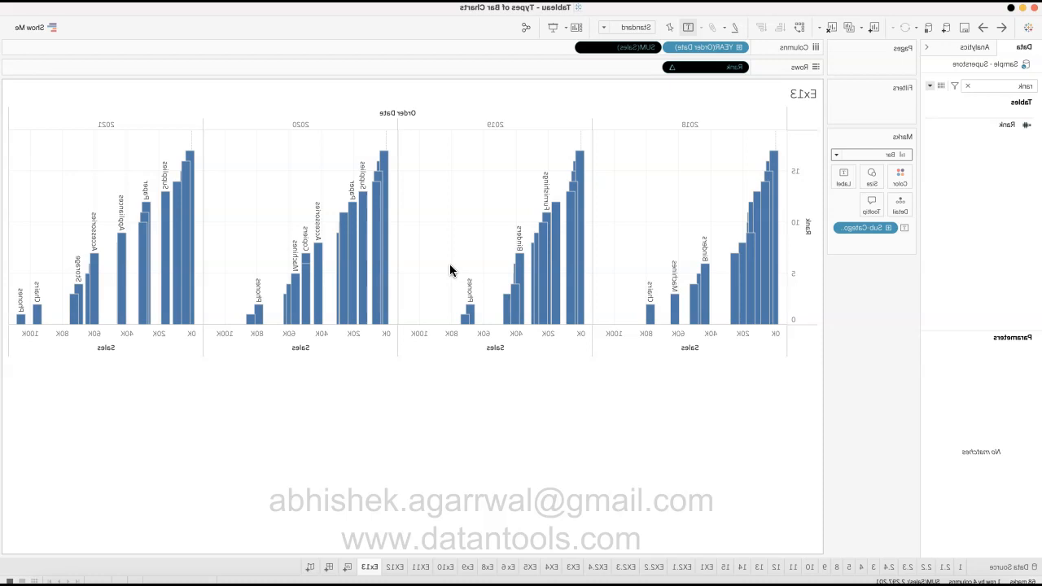
{"action": "left_click", "coordinate": [368, 71]}
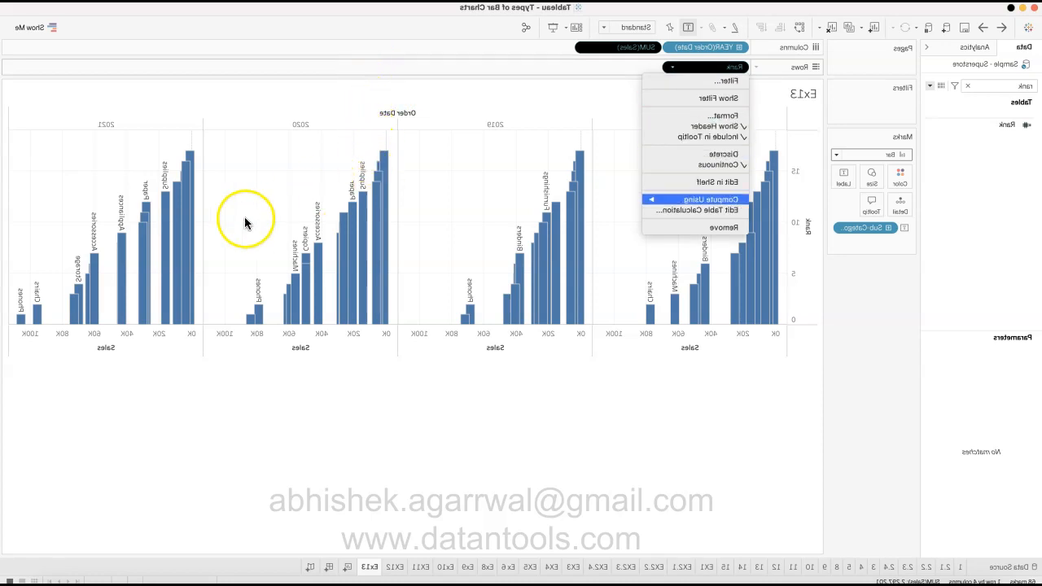
{"action": "left_click", "coordinate": [325, 157]}
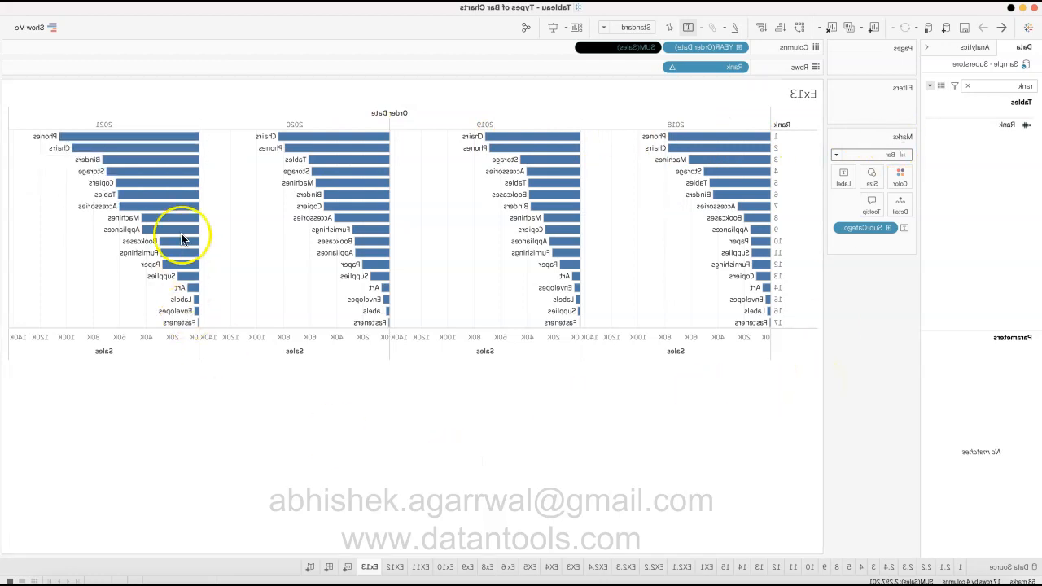
Step: Change the color of all bars in Ex13 to black
{"action": "left_click", "coordinate": [135, 184]}
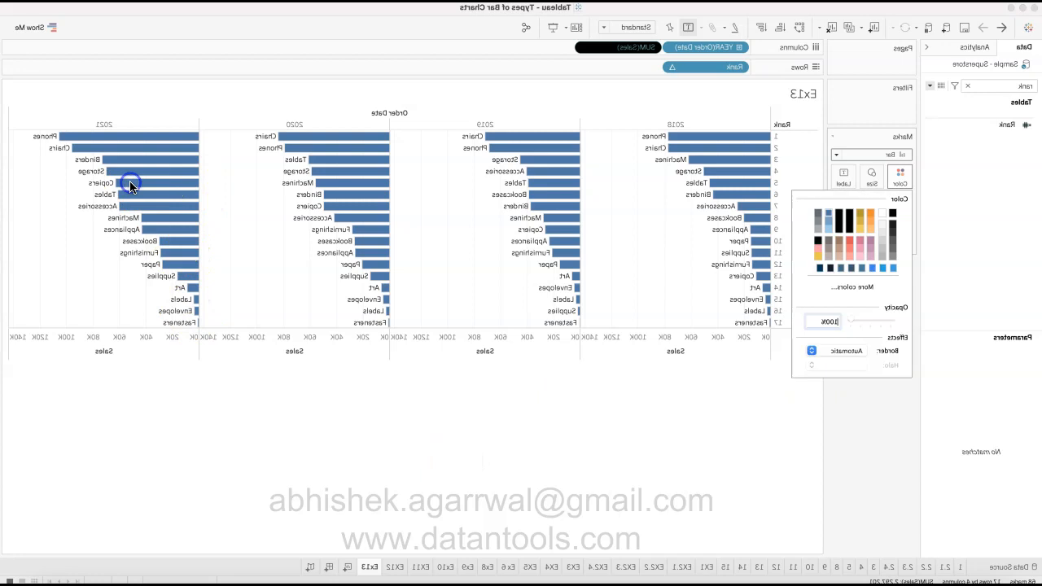
{"action": "left_click", "coordinate": [224, 241]}
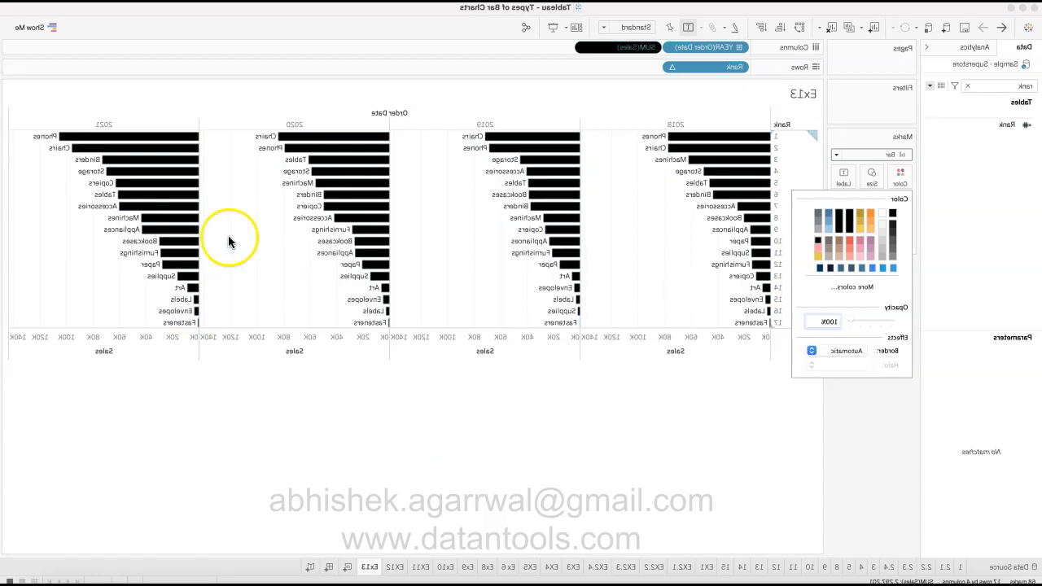
{"action": "left_click", "coordinate": [302, 390]}
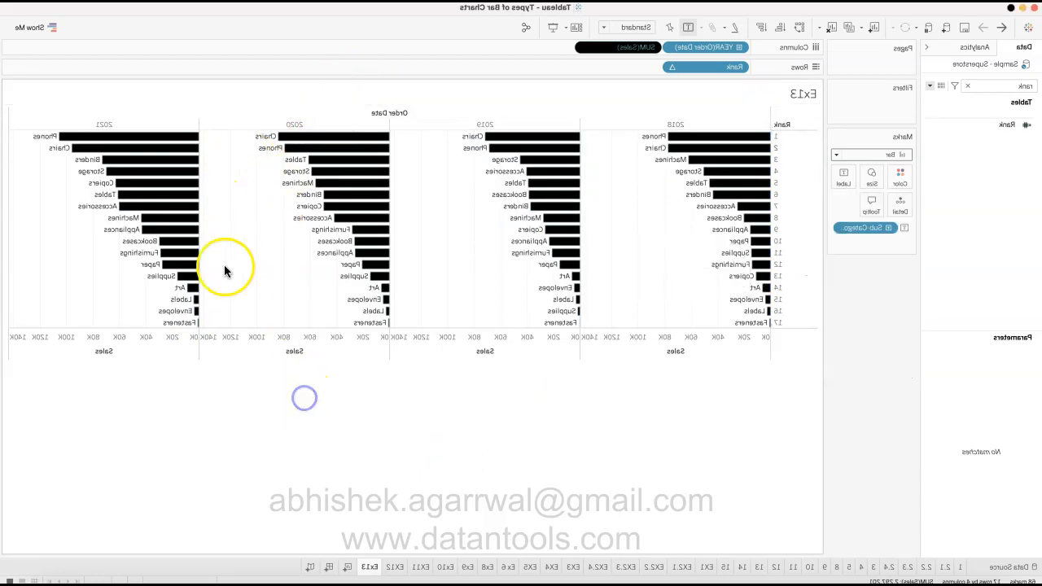
Step: Set the mark labels' horizontal alignment to left and their font to Tableau Medium
{"action": "left_click", "coordinate": [197, 176]}
{"action": "left_click", "coordinate": [267, 273]}
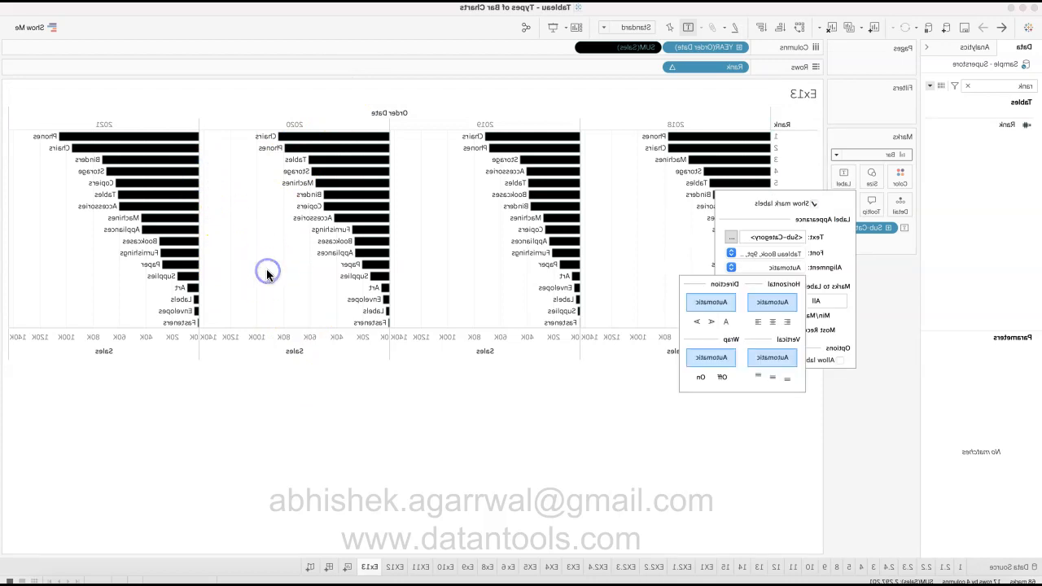
{"action": "left_click", "coordinate": [252, 326]}
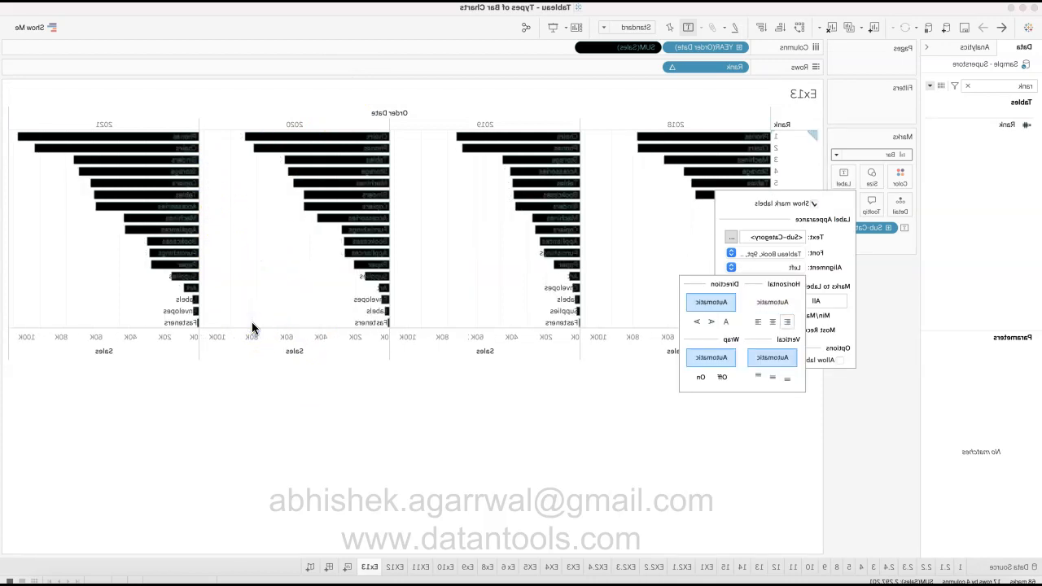
{"action": "left_click", "coordinate": [263, 235]}
{"action": "left_click", "coordinate": [267, 250]}
{"action": "left_click", "coordinate": [270, 272]}
{"action": "left_click", "coordinate": [313, 275]}
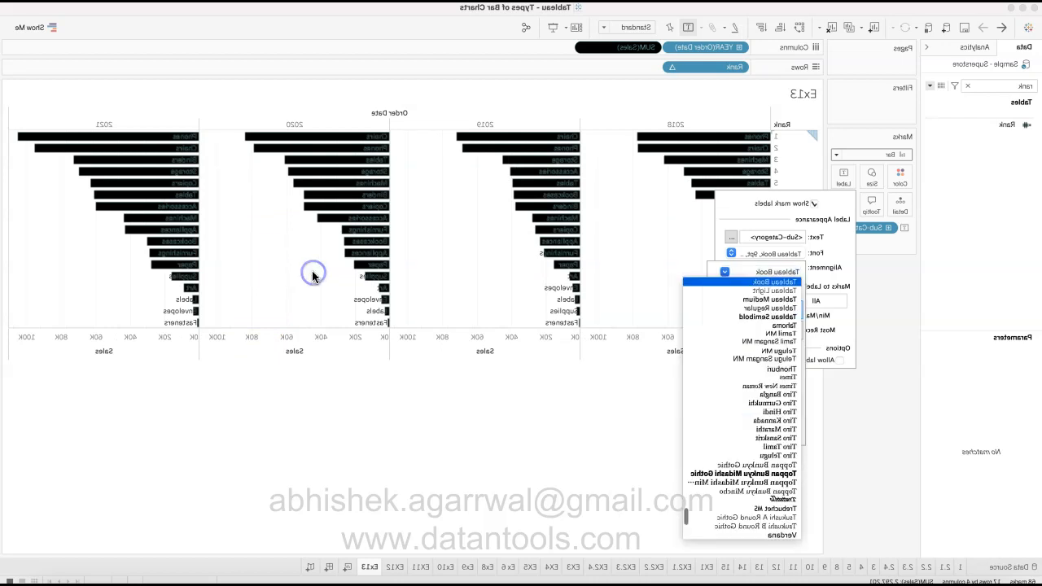
{"action": "left_click", "coordinate": [308, 301]}
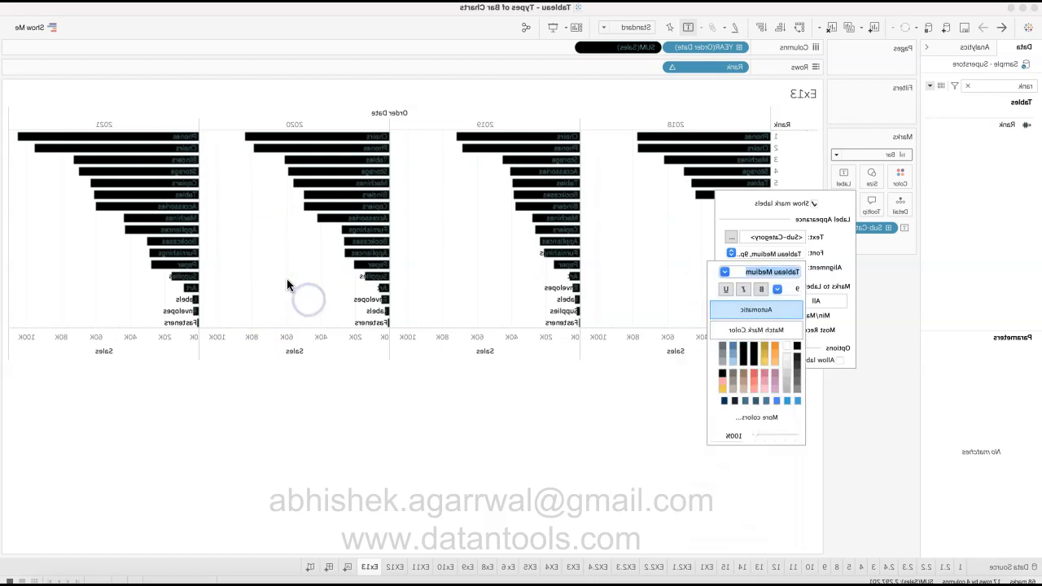
{"action": "left_click", "coordinate": [437, 439]}
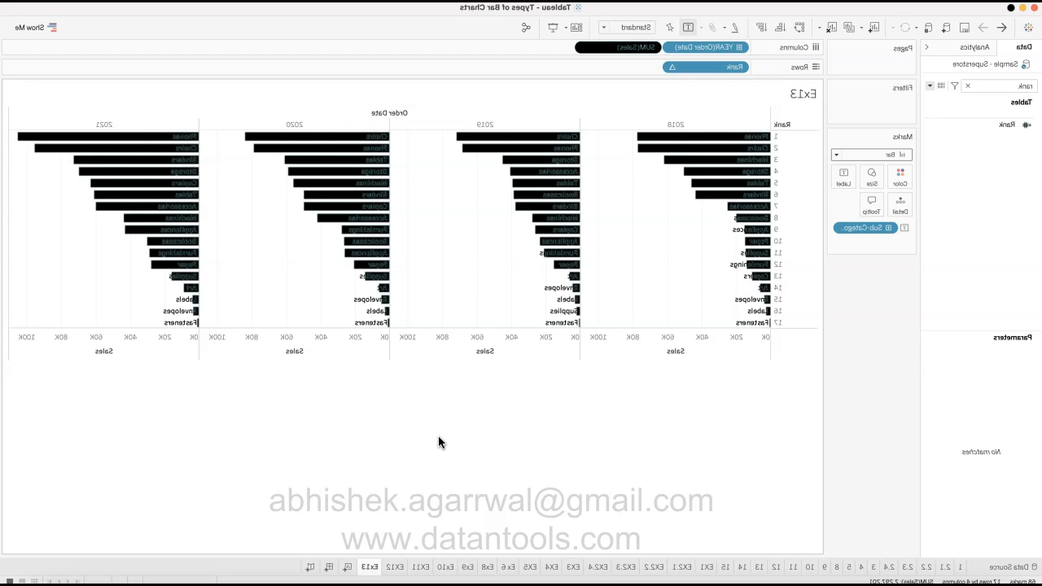
Step: Fit the Ex13 chart to Entire View
{"action": "left_click", "coordinate": [434, 29]}
{"action": "key", "text": "Down"}
{"action": "key", "text": "Down"}
{"action": "key", "text": "Down"}
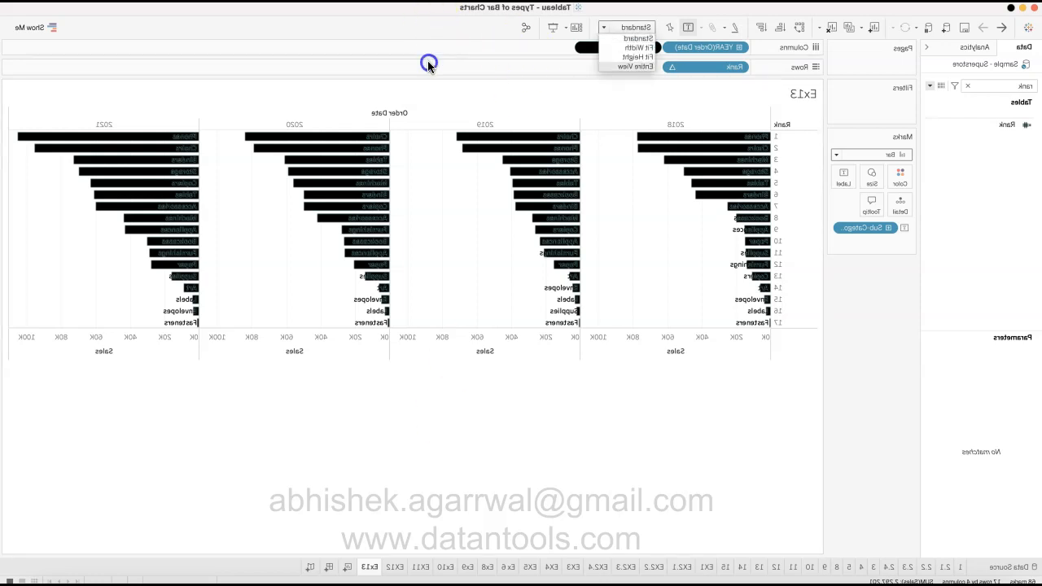
{"action": "key", "text": "Return"}
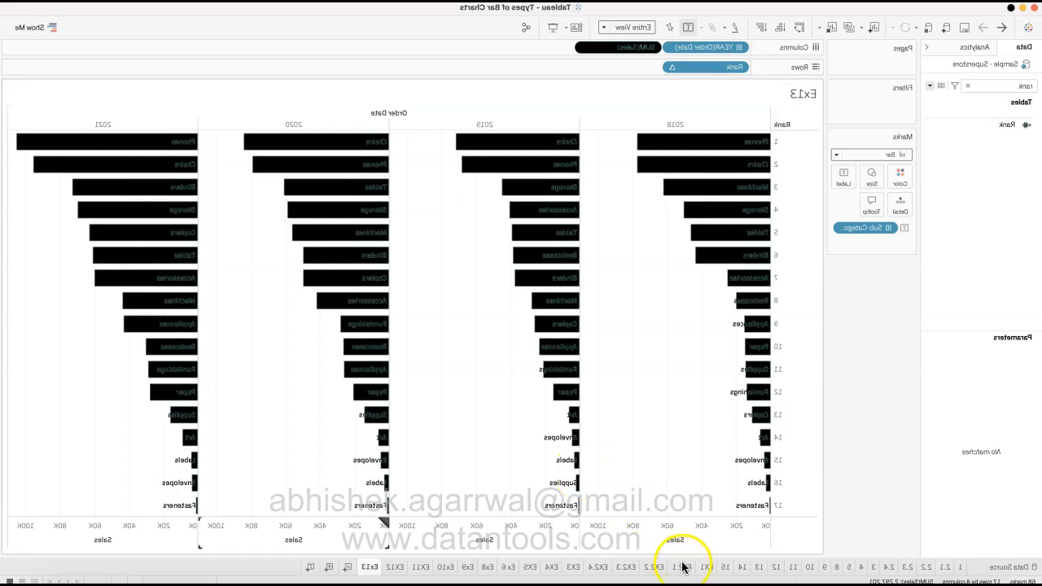
Step: On sheet 14, assign black to the Sales measure so its circles stand out from the lines
{"action": "left_click", "coordinate": [303, 570]}
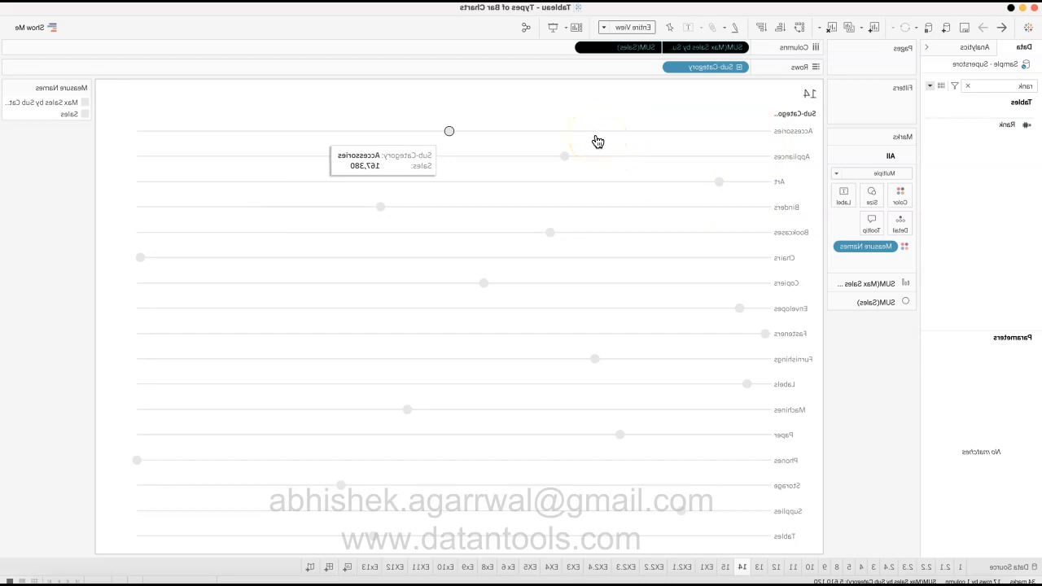
{"action": "left_click", "coordinate": [561, 153]}
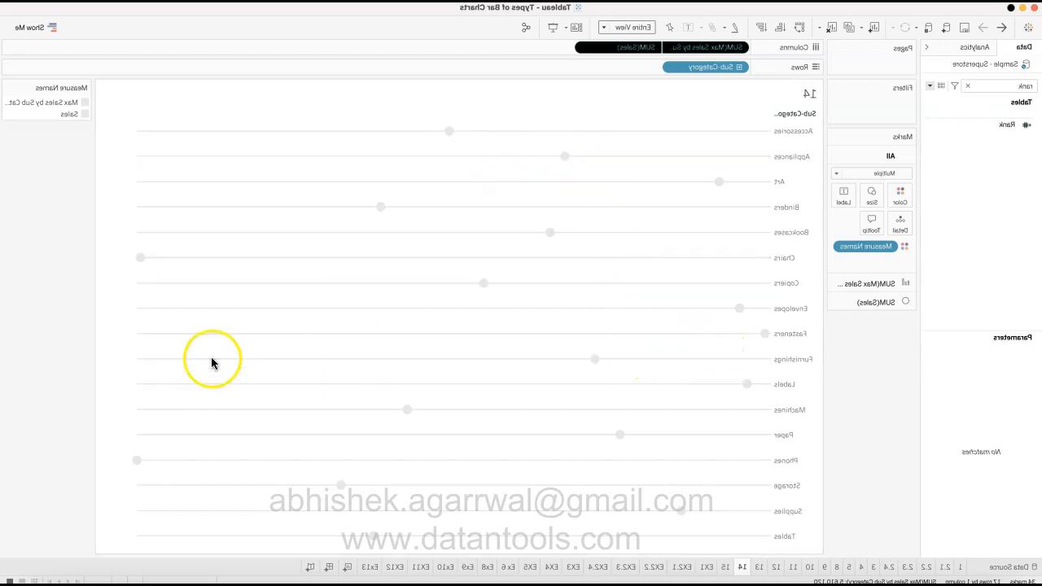
{"action": "left_click", "coordinate": [178, 306]}
{"action": "left_click", "coordinate": [147, 242]}
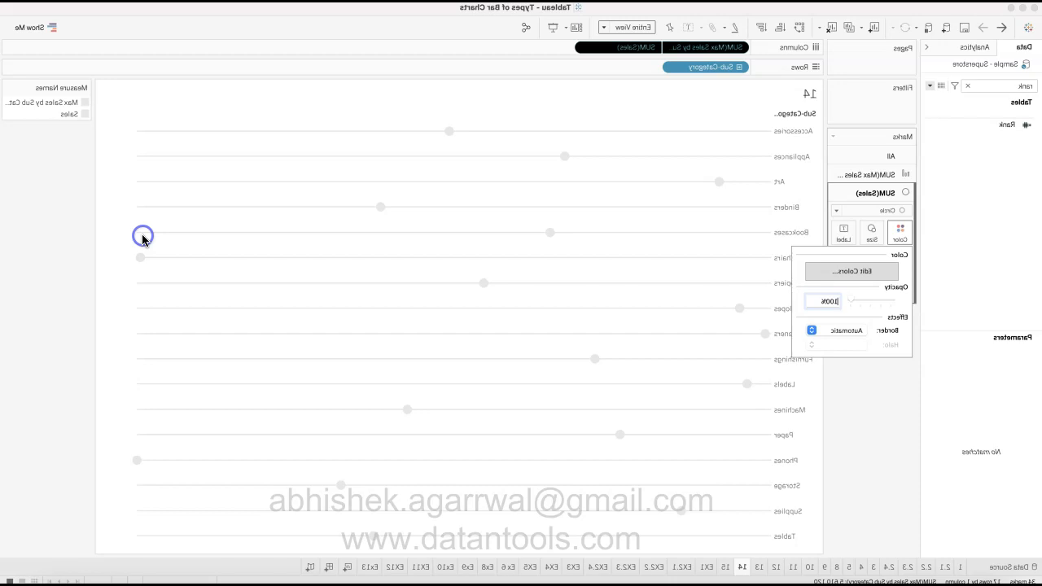
{"action": "left_click", "coordinate": [202, 276]}
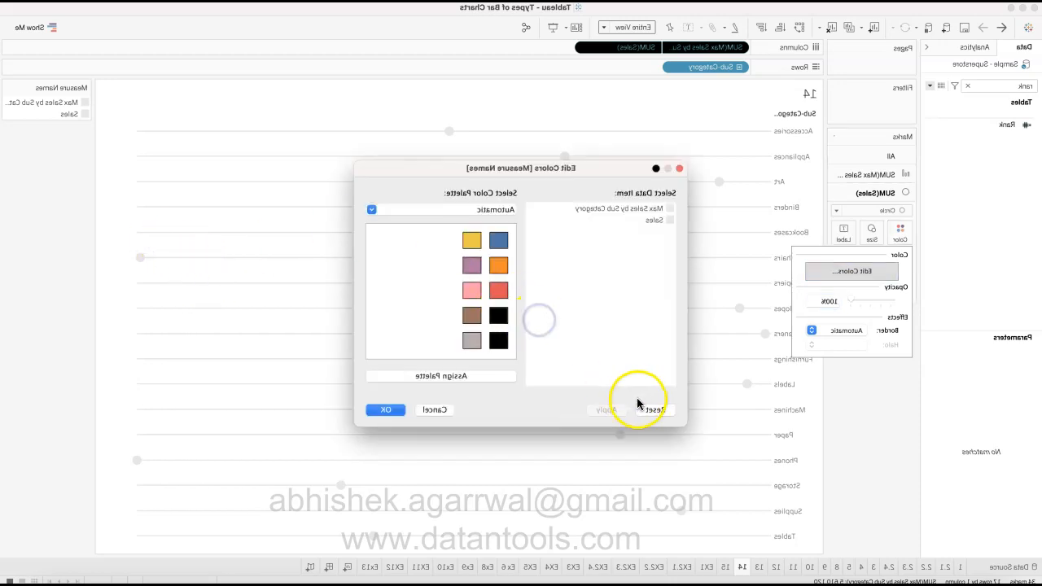
{"action": "left_click", "coordinate": [663, 219]}
{"action": "left_click", "coordinate": [498, 315]}
{"action": "left_click", "coordinate": [655, 410]}
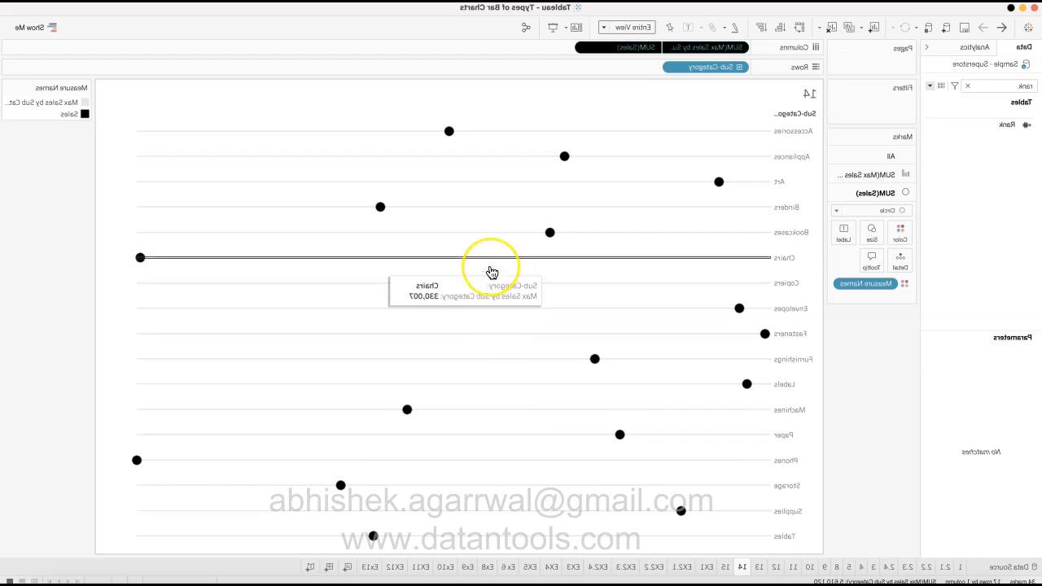
Step: Sort Sub-Category on sheet 14 by the field Sales in descending order
{"action": "left_click", "coordinate": [370, 72]}
{"action": "left_click", "coordinate": [354, 128]}
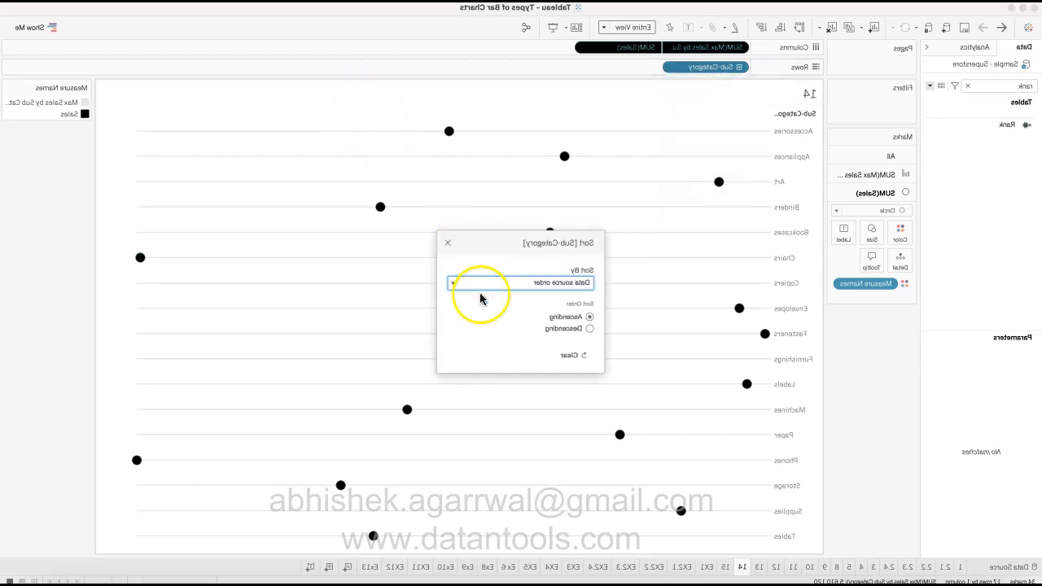
{"action": "left_click", "coordinate": [492, 283]}
{"action": "left_click", "coordinate": [495, 315]}
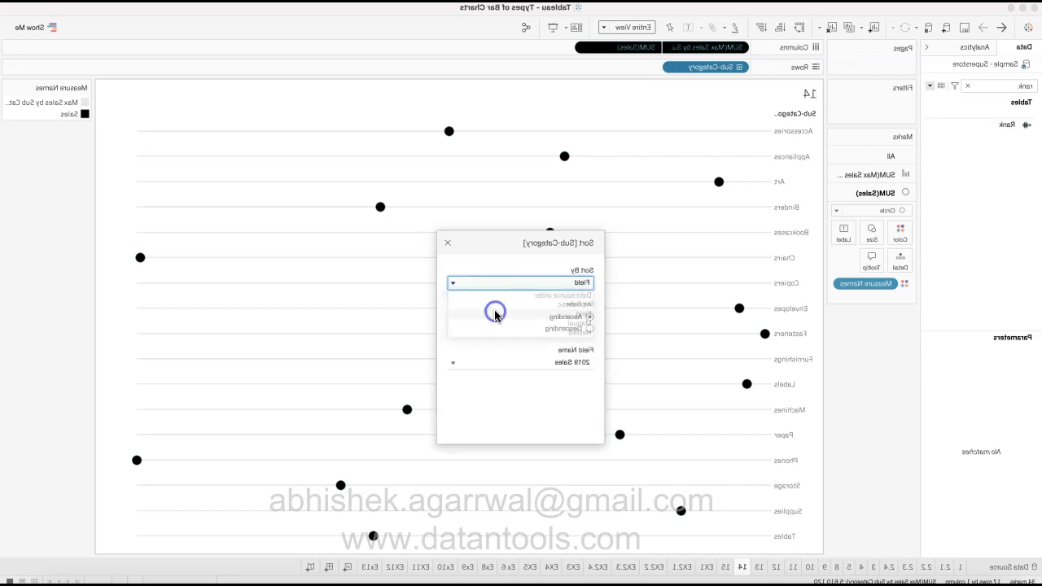
{"action": "left_click", "coordinate": [496, 362]}
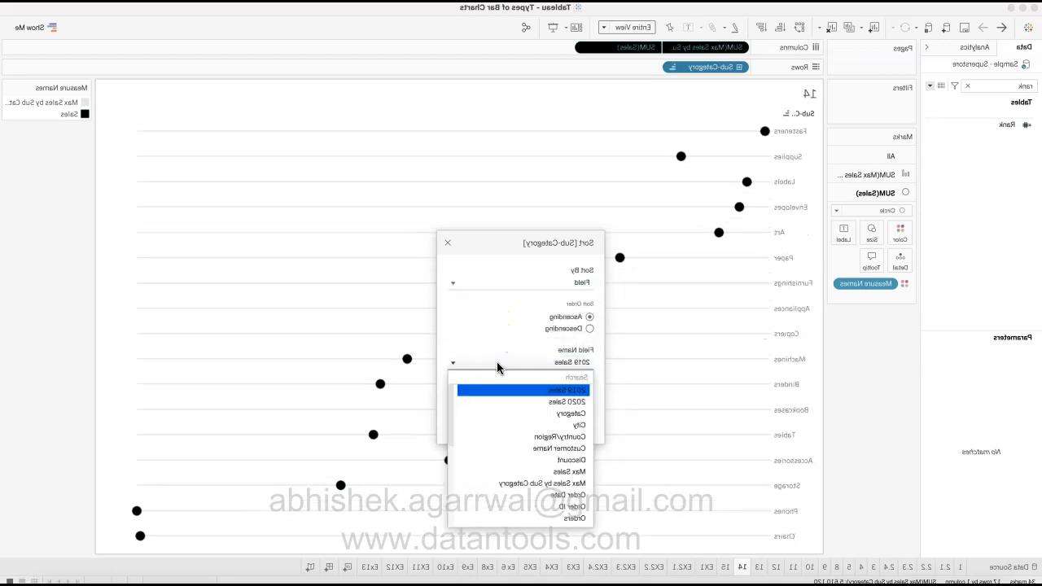
{"action": "scroll", "coordinate": [500, 484], "scroll_direction": "down", "scroll_amount": 3}
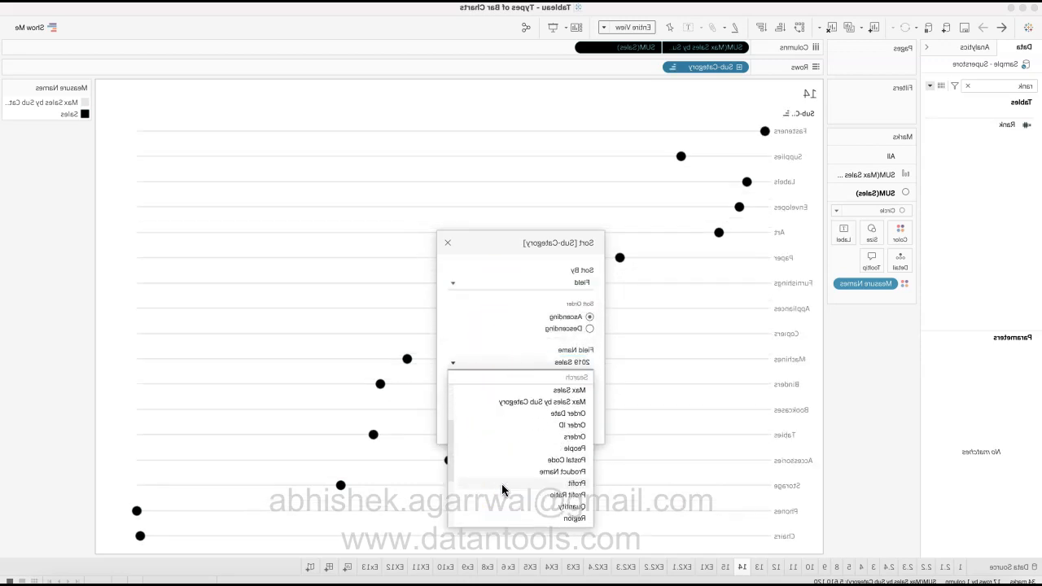
{"action": "scroll", "coordinate": [504, 481], "scroll_direction": "down", "scroll_amount": 3}
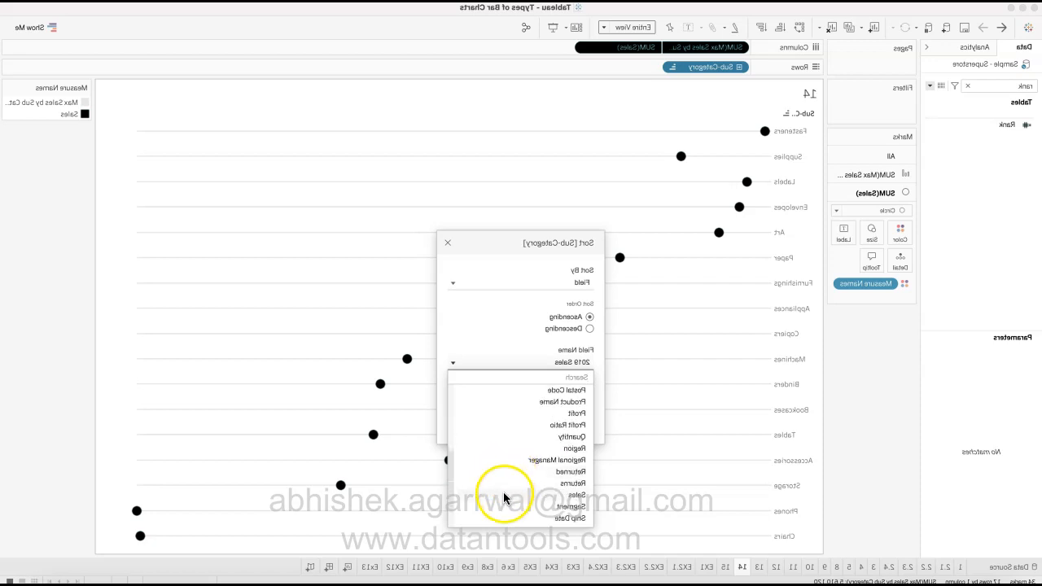
{"action": "left_click", "coordinate": [503, 493]}
{"action": "left_click", "coordinate": [486, 329]}
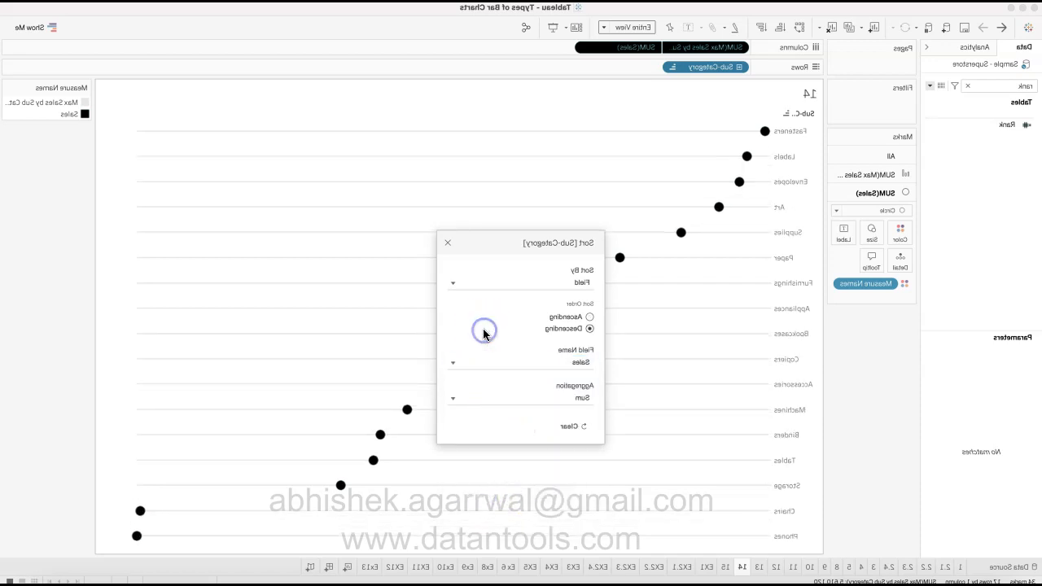
Step: Close the sort settings on sheet 14, duplicate sheet Ex9 and place the copy after Ex13
{"action": "left_click", "coordinate": [593, 245]}
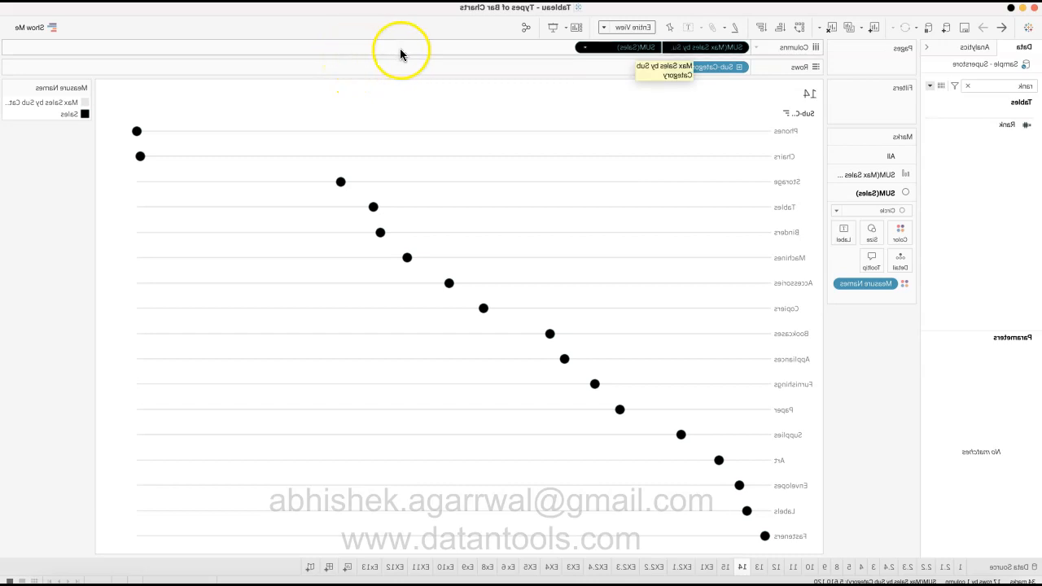
{"action": "left_click", "coordinate": [625, 567]}
{"action": "left_click", "coordinate": [605, 572]}
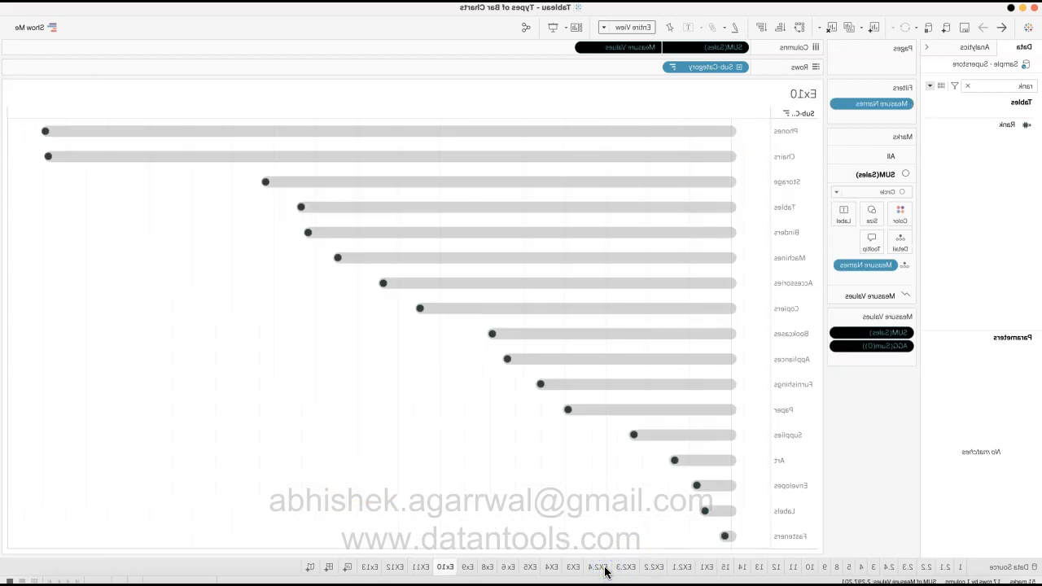
{"action": "left_click", "coordinate": [581, 573]}
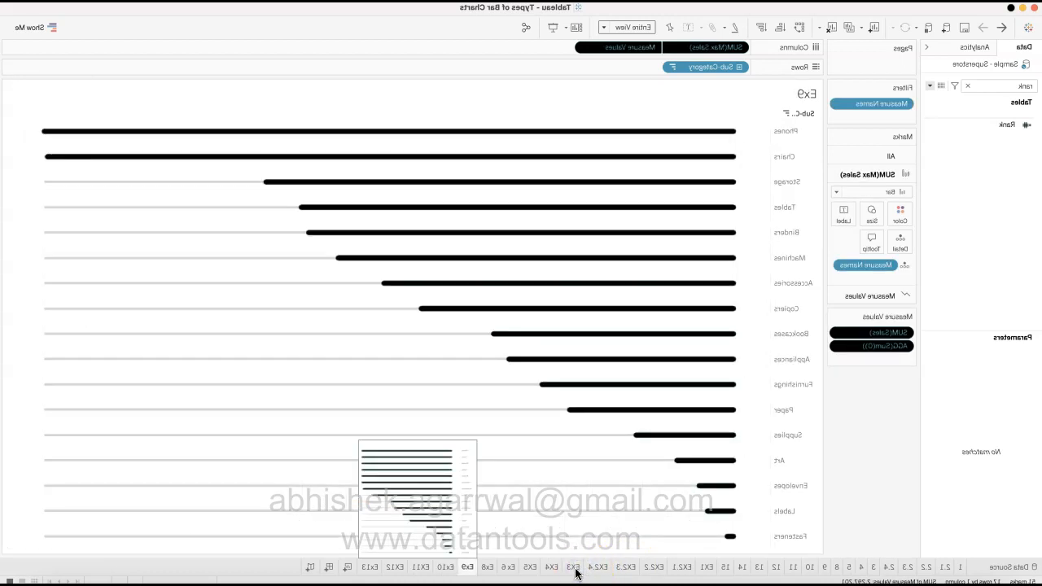
{"action": "right_click", "coordinate": [575, 574]}
{"action": "left_click", "coordinate": [621, 463]}
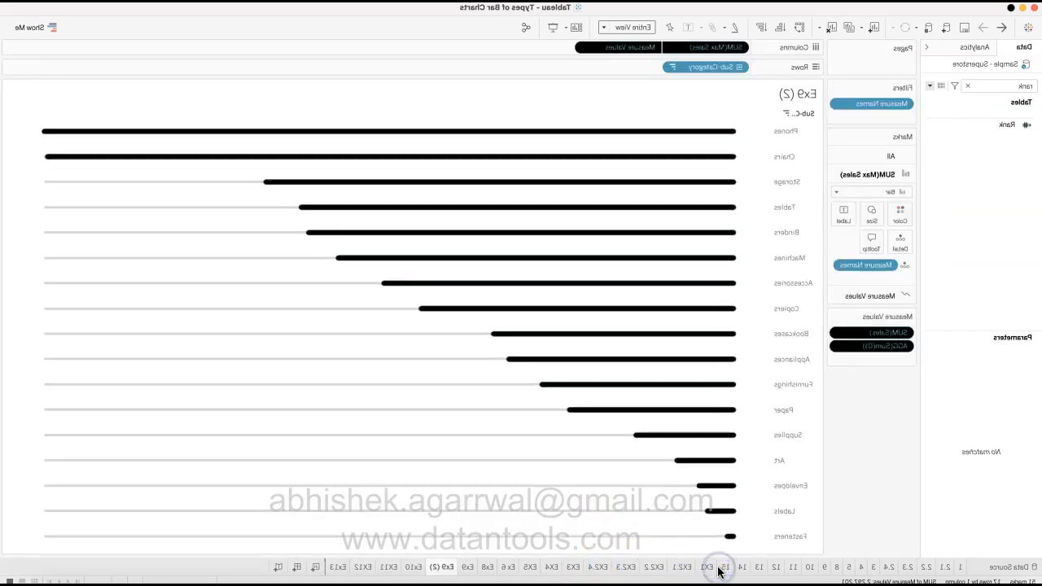
{"action": "left_click_drag", "start_coordinate": [603, 570], "coordinate": [715, 568]}
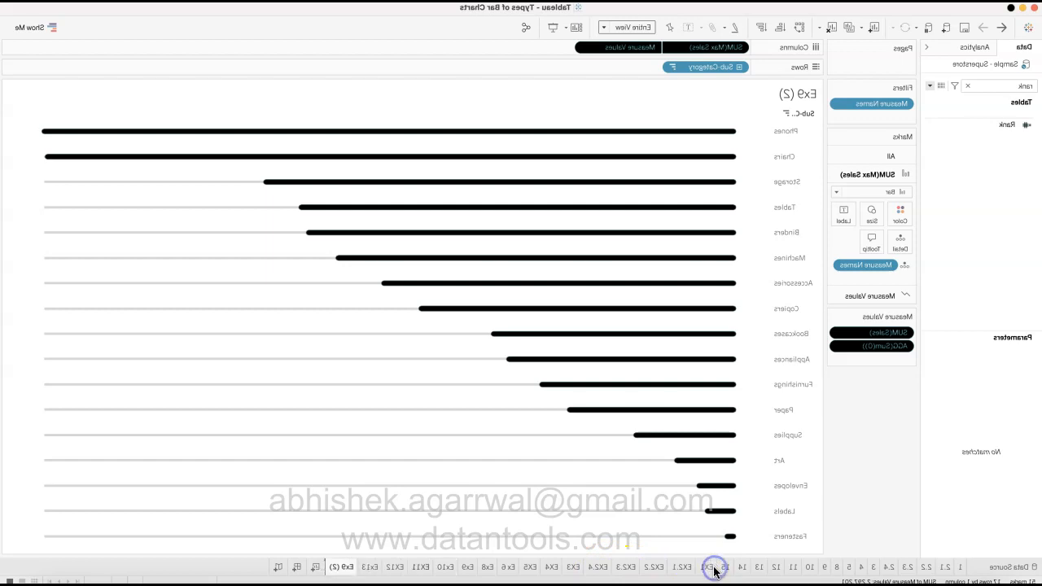
Step: Rename the duplicated sheet as Ex14
{"action": "double_click", "coordinate": [703, 568]}
{"action": "type", "text": "Ex"}
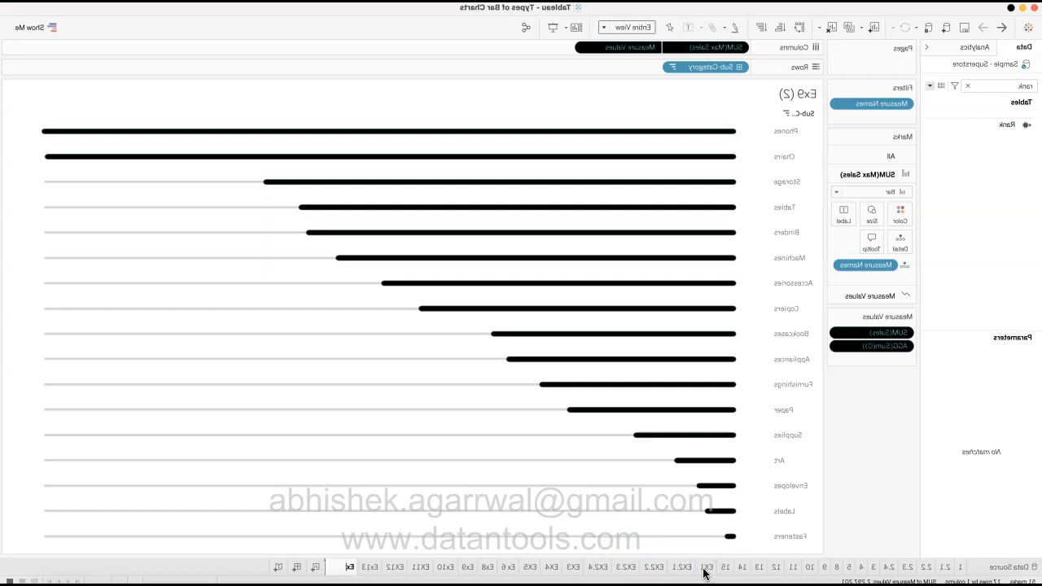
{"action": "type", "text": "14"}
{"action": "key", "text": "Return"}
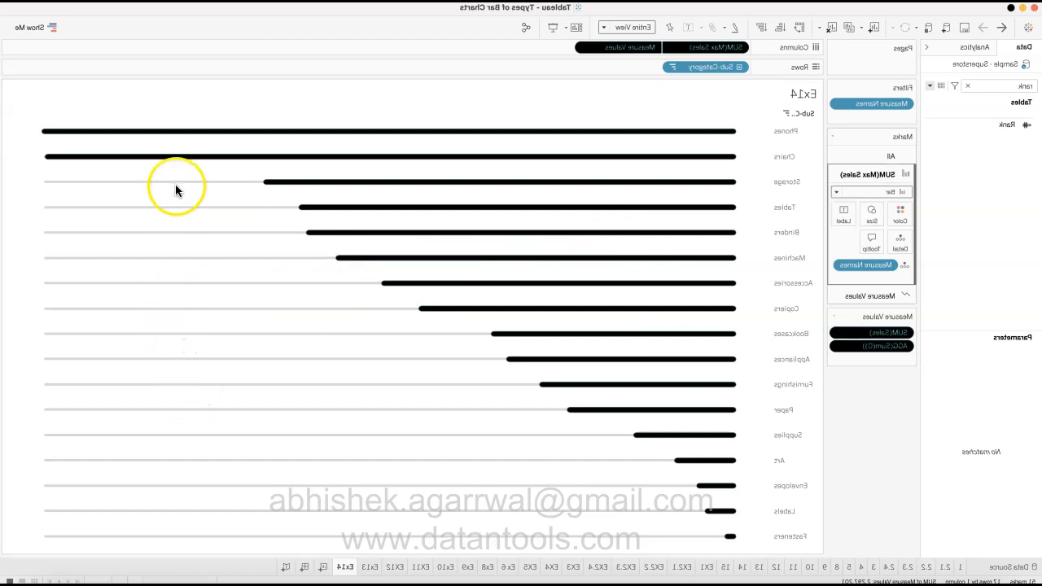
Step: Change the mark type of Measure Values on Ex14 from line to Circle
{"action": "left_click", "coordinate": [173, 293]}
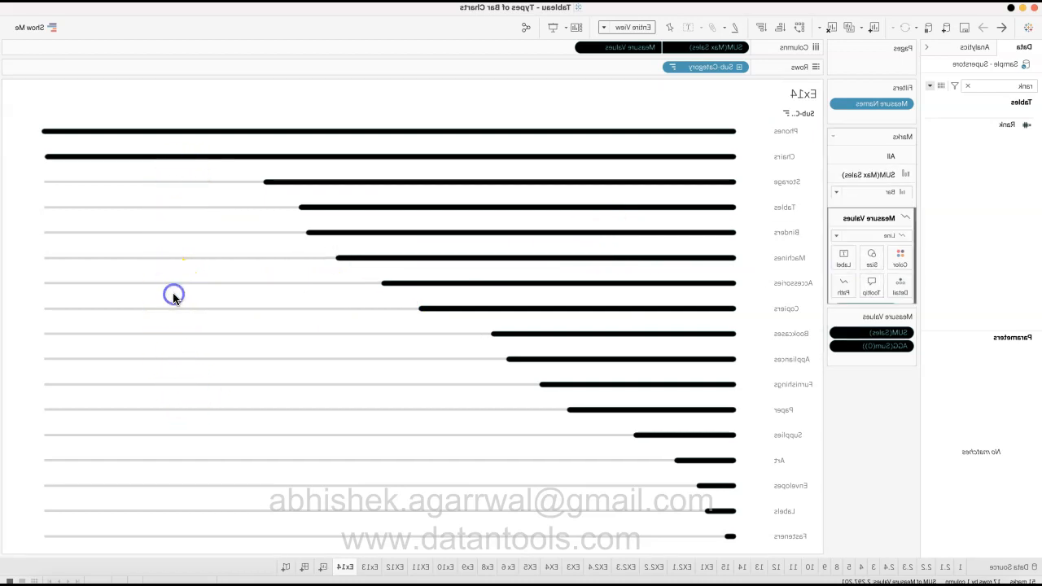
{"action": "left_click", "coordinate": [172, 212]}
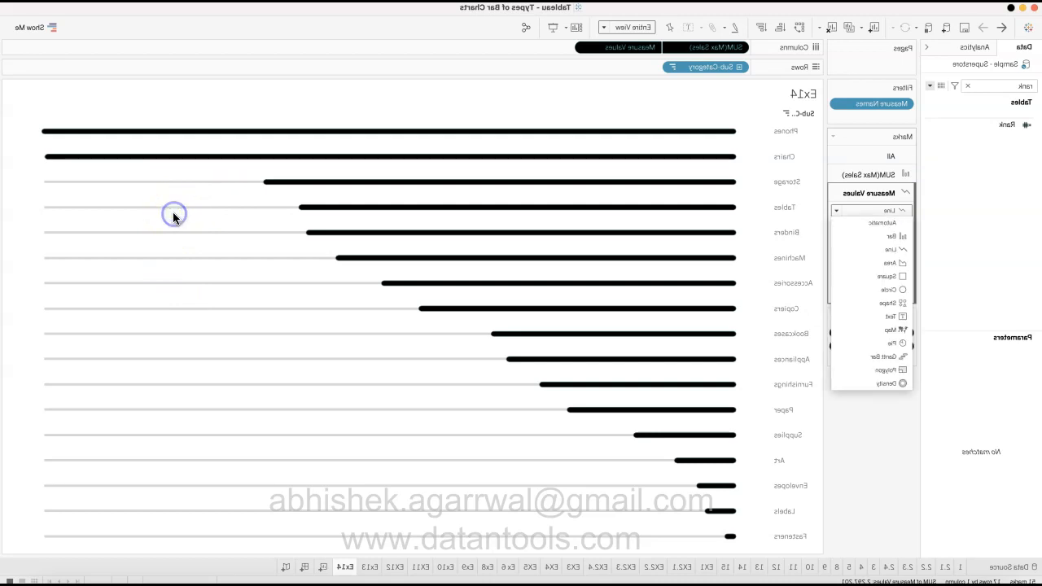
{"action": "left_click", "coordinate": [173, 289]}
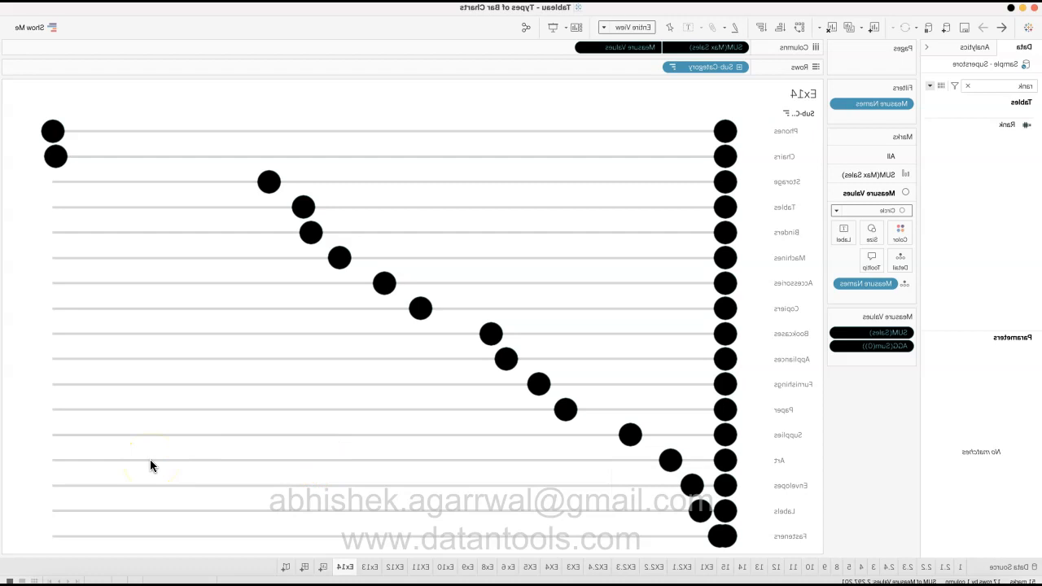
Step: Remove the zero-sum measure AGG(Sum([0])) from Measure Values on Ex14 and shrink the Sales circles
{"action": "left_click_drag", "start_coordinate": [186, 345], "coordinate": [184, 480]}
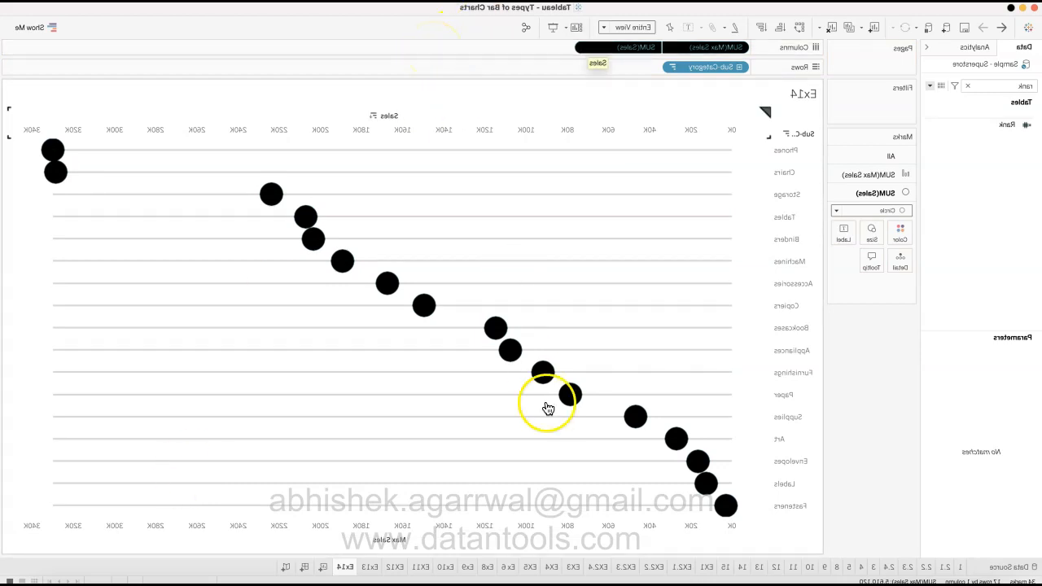
{"action": "left_click", "coordinate": [174, 237]}
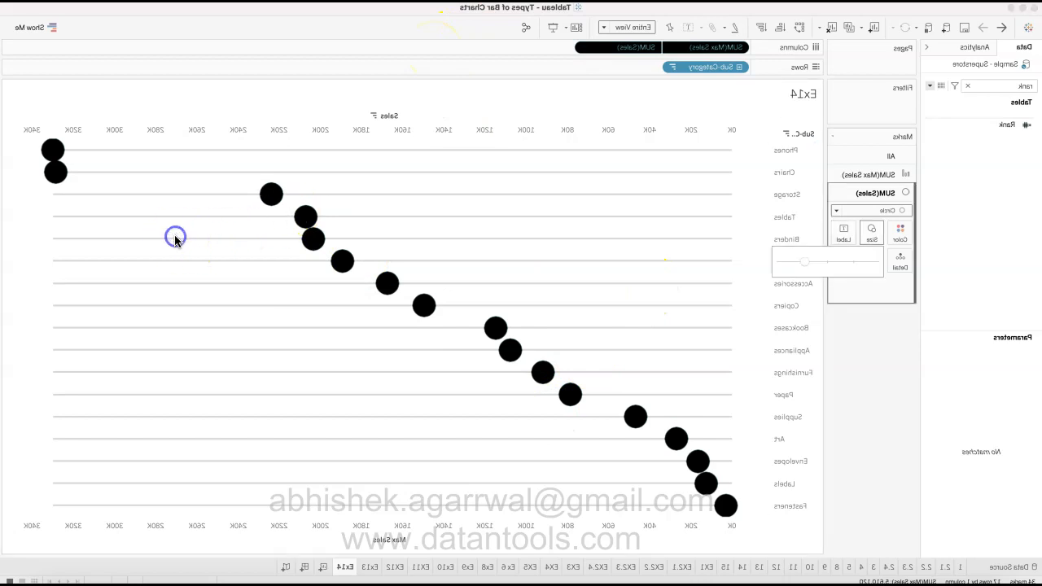
{"action": "left_click_drag", "start_coordinate": [236, 263], "coordinate": [202, 265]}
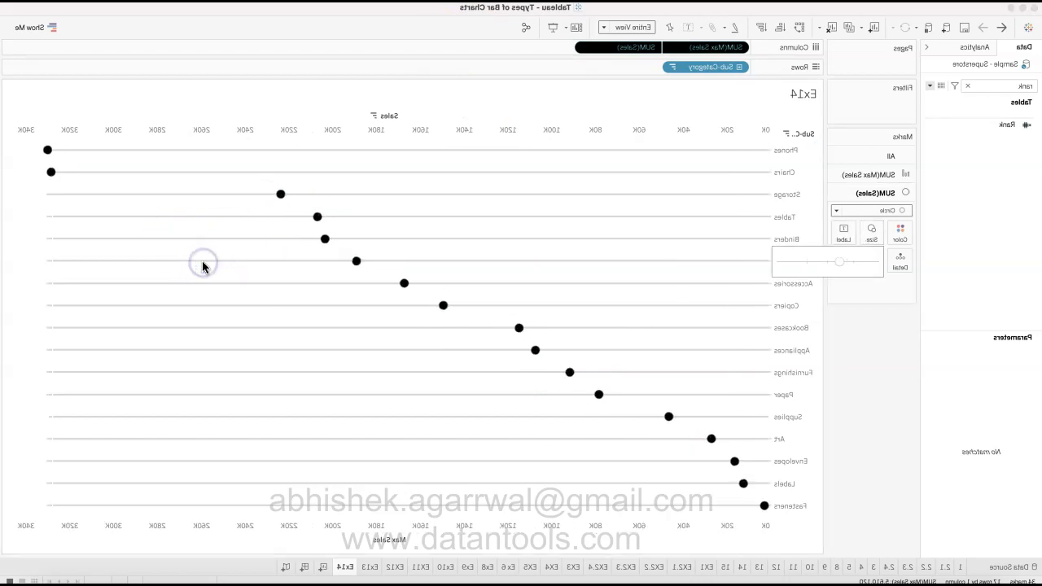
Step: Hide the Sales and Max Sales axis headers on the Ex14 chart
{"action": "left_click", "coordinate": [448, 133]}
{"action": "right_click", "coordinate": [477, 133]}
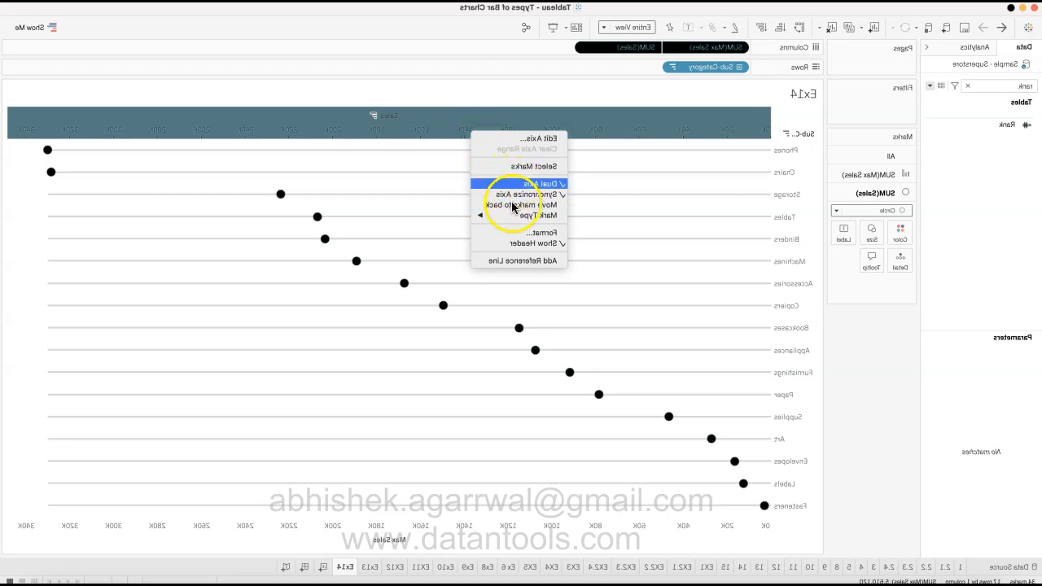
{"action": "left_click", "coordinate": [509, 242]}
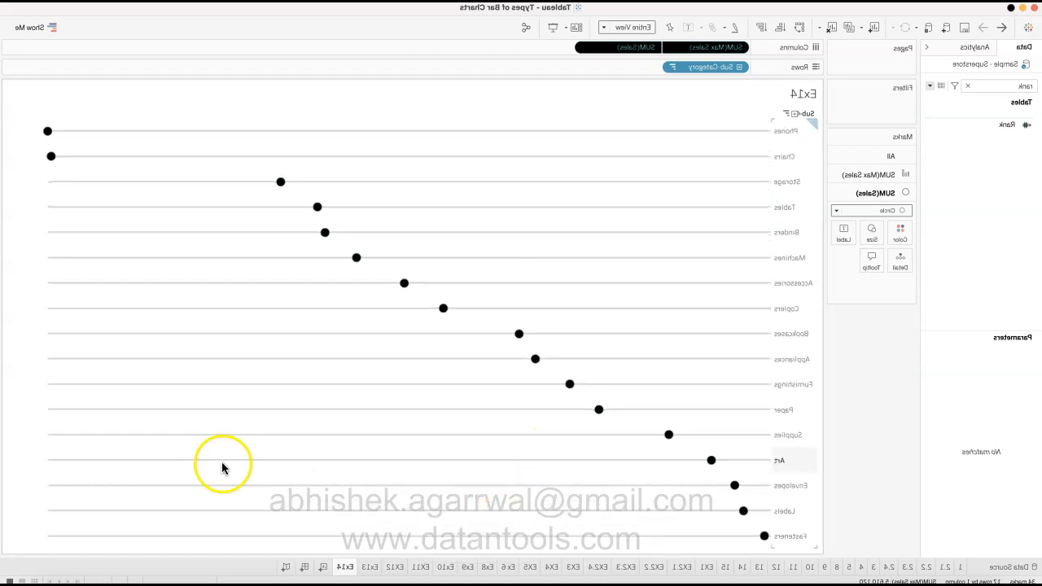
{"action": "left_click", "coordinate": [163, 465]}
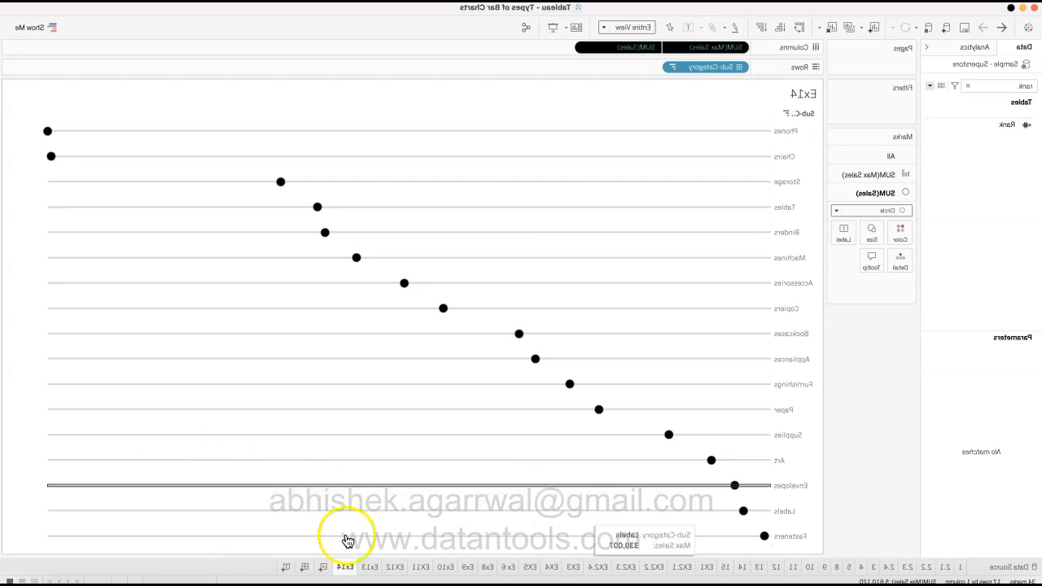
Step: Check the Progress Bars example on sheet 15 and duplicate sheet Ex9 as the starting point for rebuilding it
{"action": "left_click", "coordinate": [319, 569]}
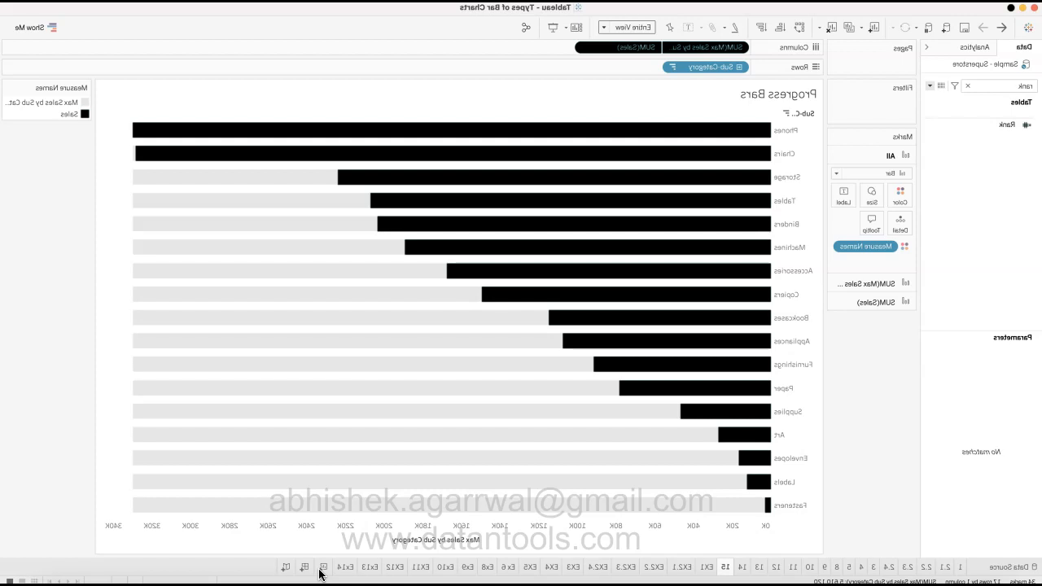
{"action": "left_click", "coordinate": [547, 567]}
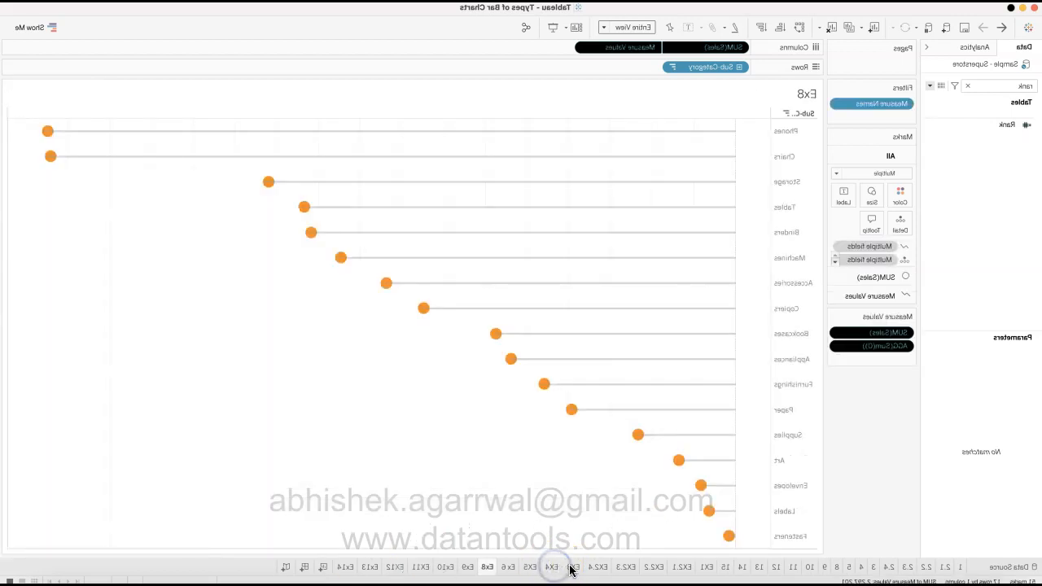
{"action": "left_click", "coordinate": [571, 568]}
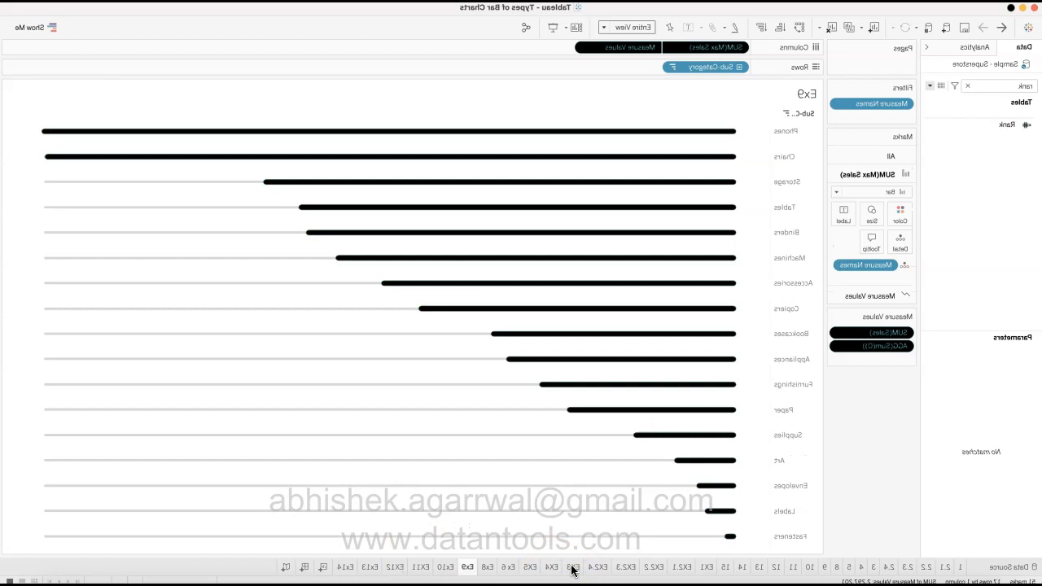
{"action": "right_click", "coordinate": [571, 569]}
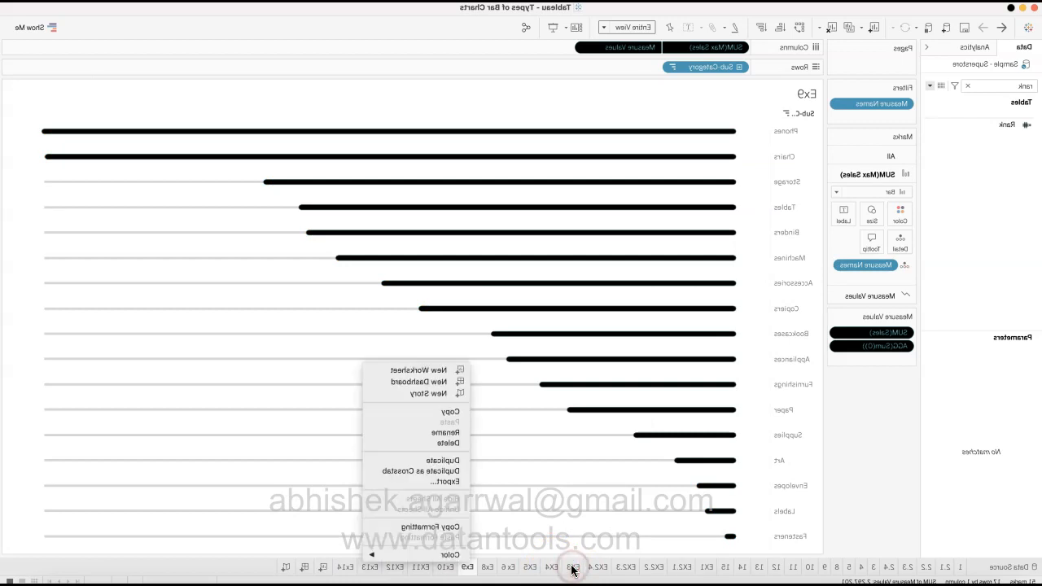
{"action": "left_click", "coordinate": [612, 462]}
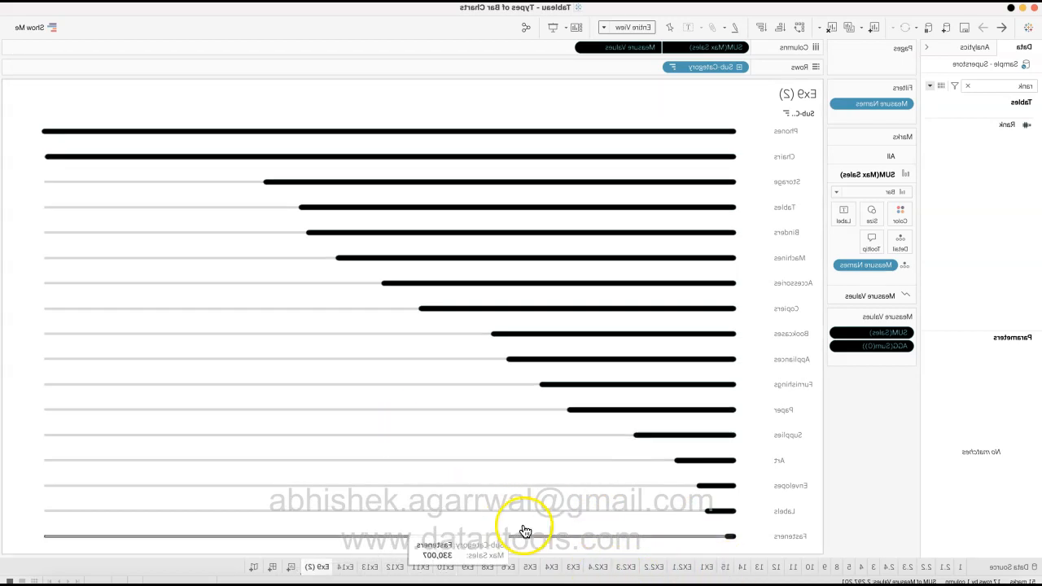
Step: Compare the Ex9 copy with the original and sheet 15, and rename the copy as Ex15
{"action": "left_click", "coordinate": [574, 573]}
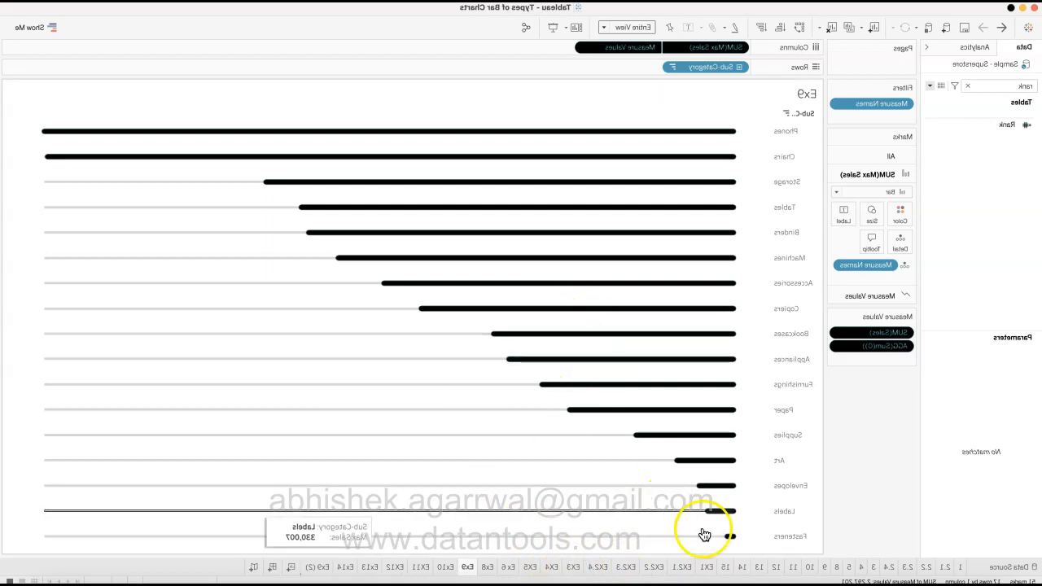
{"action": "left_click", "coordinate": [723, 571]}
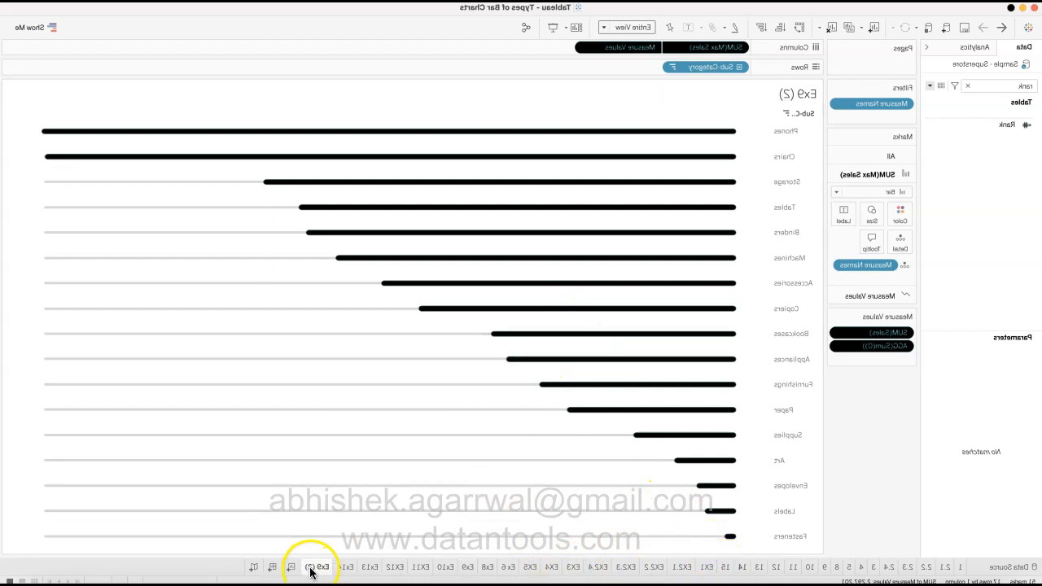
{"action": "left_click", "coordinate": [319, 572]}
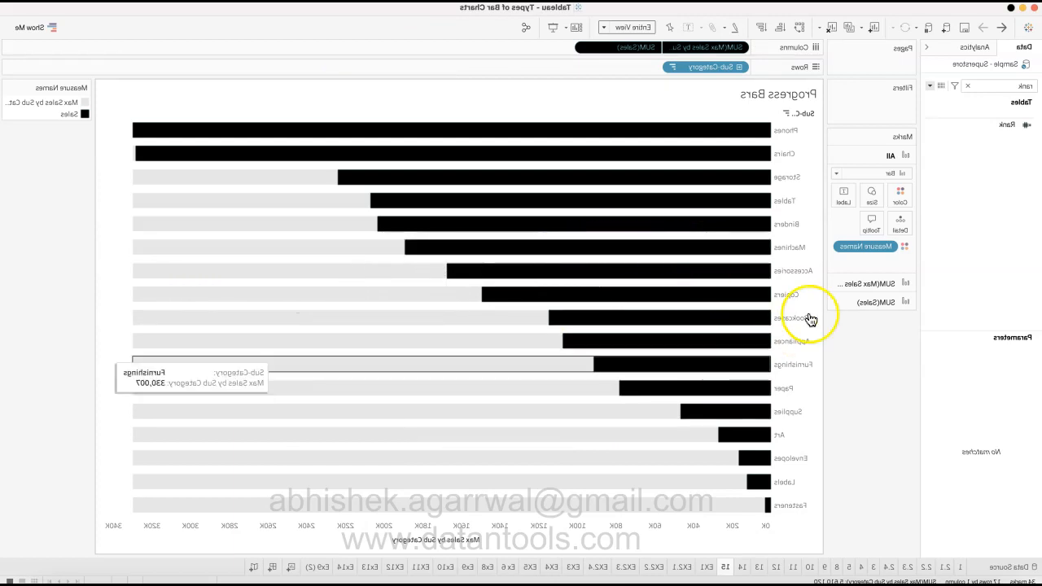
{"action": "left_click", "coordinate": [728, 570]}
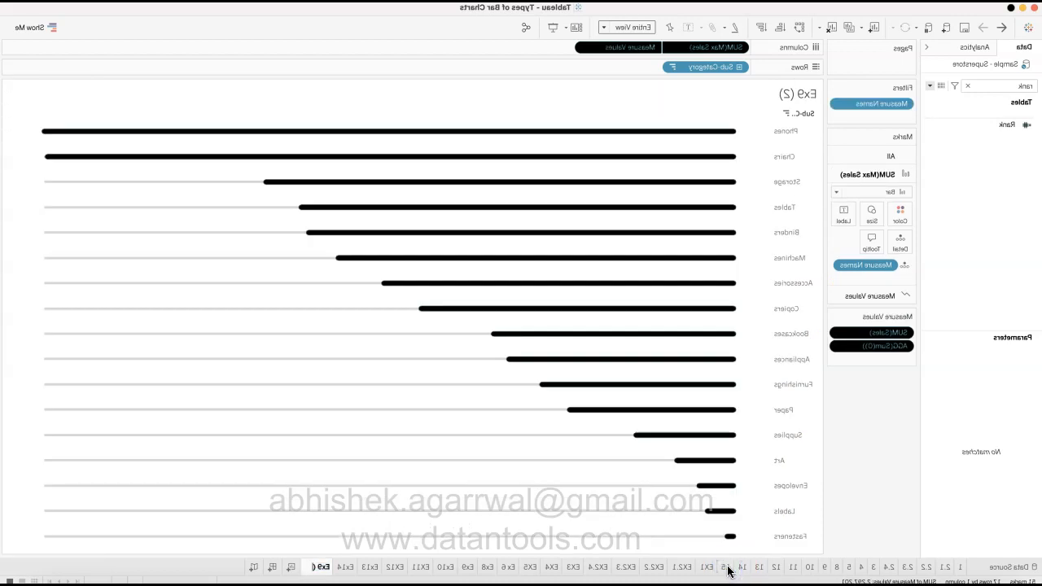
{"action": "type", "text": "Ex15"}
{"action": "key", "text": "Return"}
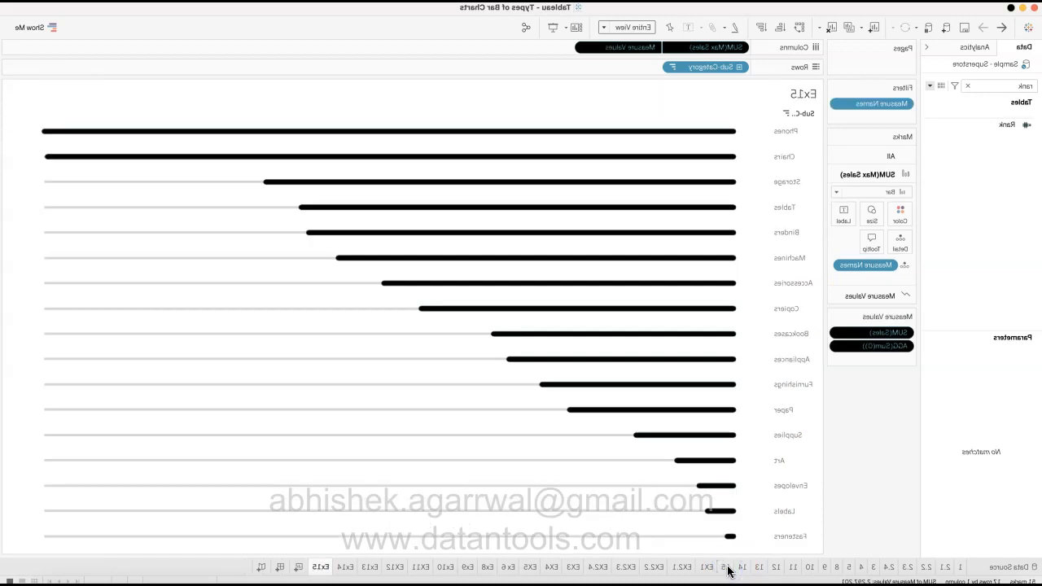
Step: Remove the zero-sum measure AGG(Sum([0])) from Ex15 and change the Sales mark type to Bar
{"action": "left_click_drag", "start_coordinate": [170, 348], "coordinate": [170, 425]}
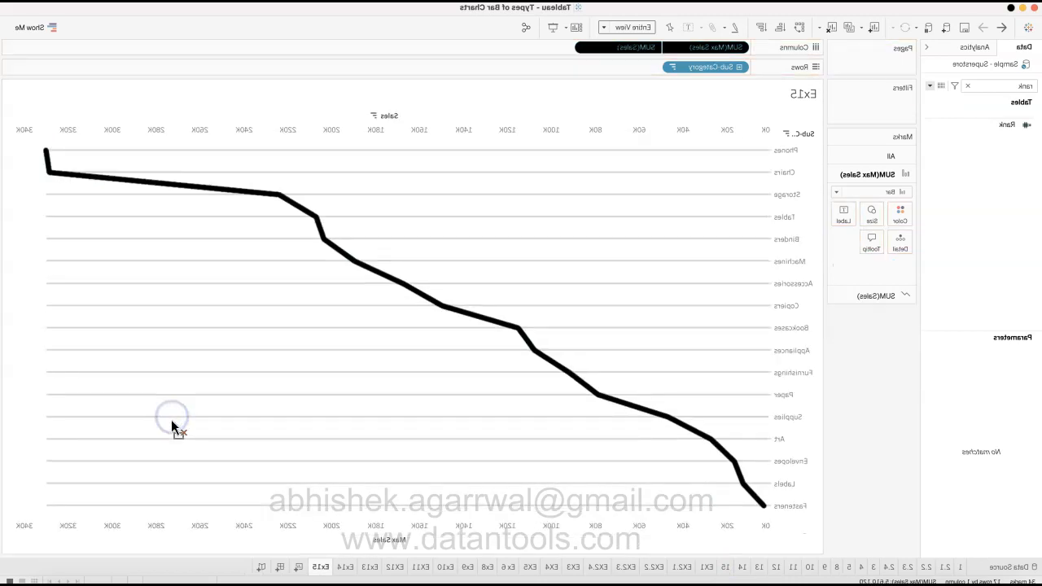
{"action": "left_click", "coordinate": [164, 199]}
{"action": "left_click", "coordinate": [165, 193]}
{"action": "left_click", "coordinate": [167, 292]}
{"action": "left_click", "coordinate": [168, 216]}
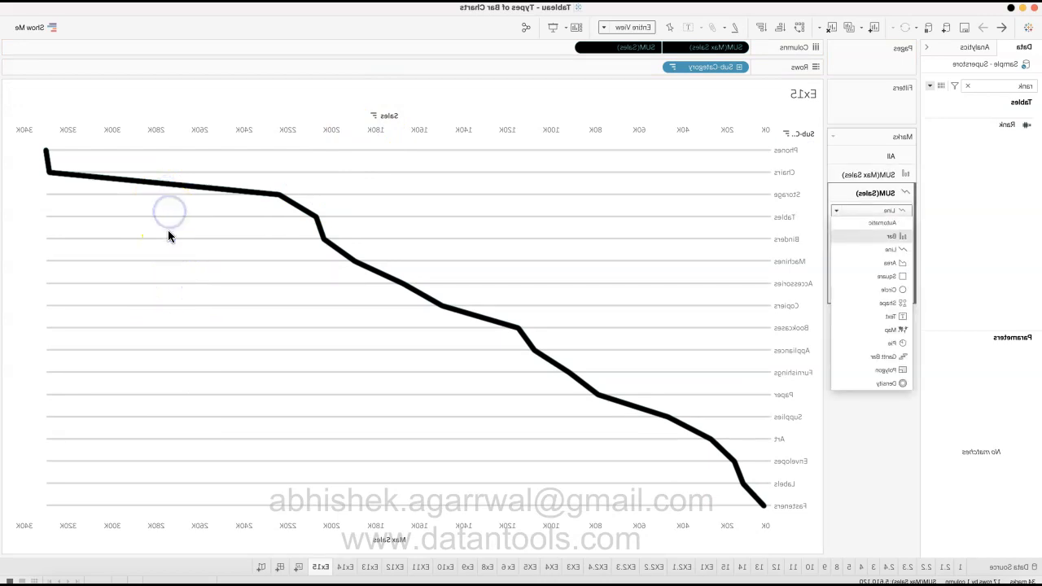
{"action": "left_click", "coordinate": [168, 236]}
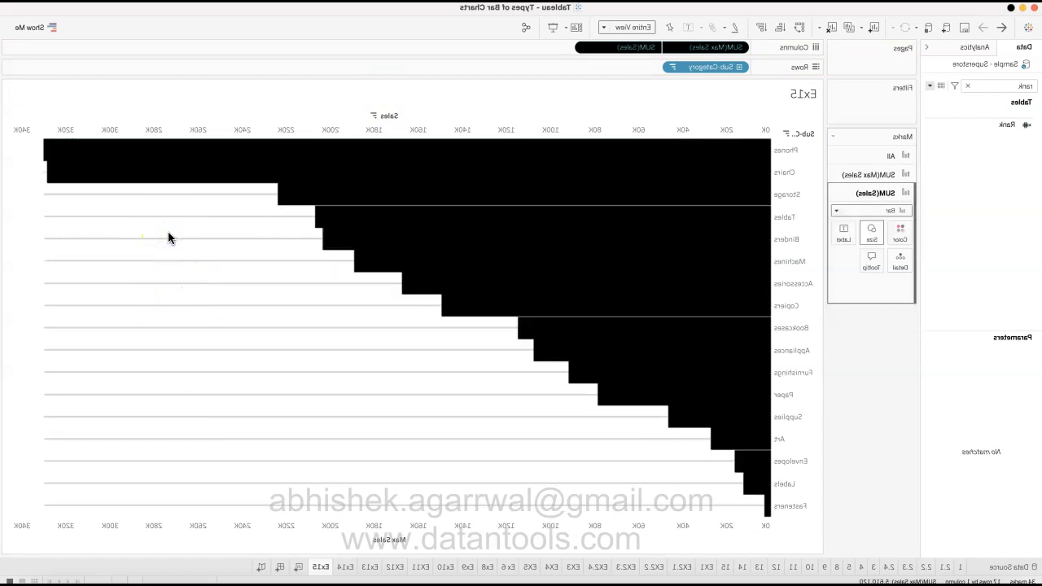
Step: Narrow the Sales bars on Ex15 so that gaps separate the sub-categories
{"action": "left_click", "coordinate": [171, 237]}
{"action": "left_click_drag", "start_coordinate": [247, 265], "coordinate": [223, 267]}
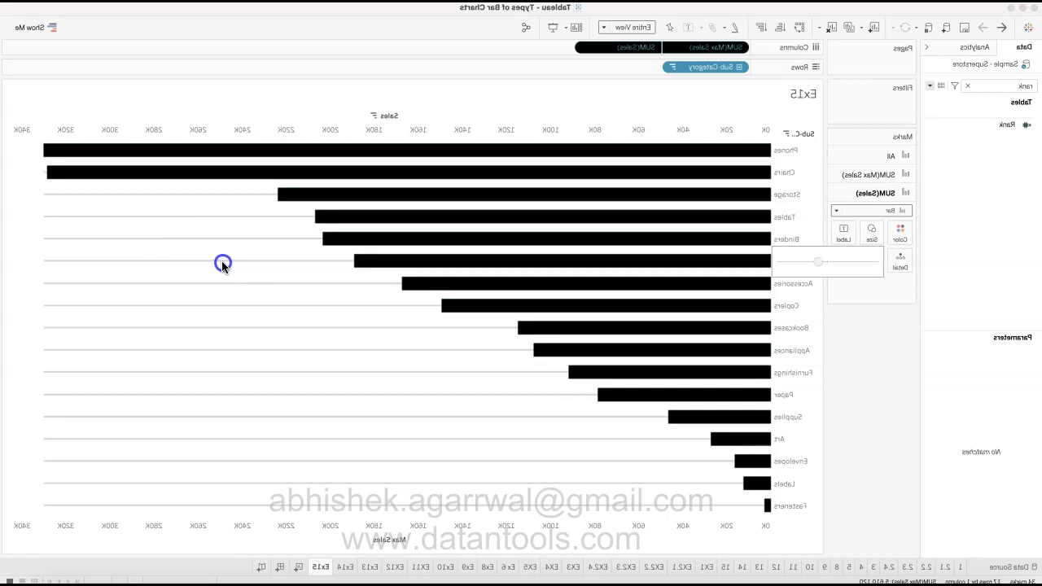
{"action": "left_click", "coordinate": [222, 265]}
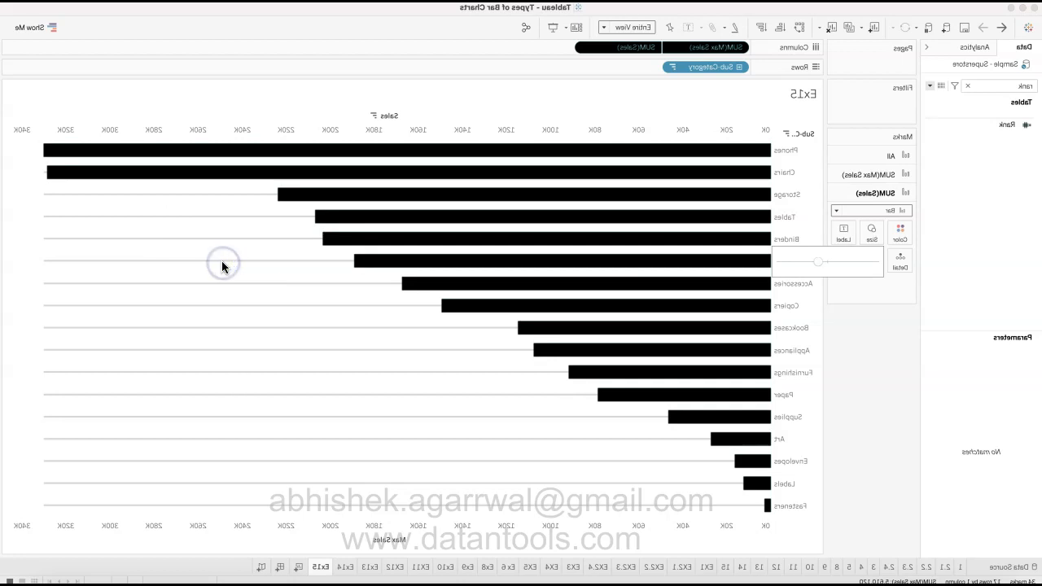
{"action": "left_click", "coordinate": [218, 262]}
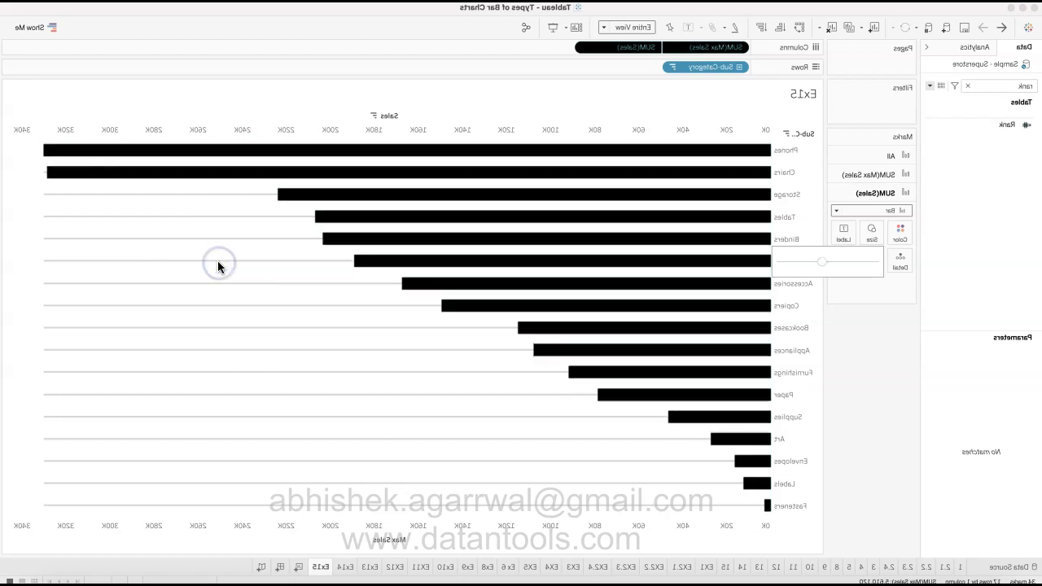
Step: Widen the Max Sales bars on Ex15 to match the thickness of the Sales bars
{"action": "left_click", "coordinate": [184, 182]}
{"action": "left_click", "coordinate": [177, 216]}
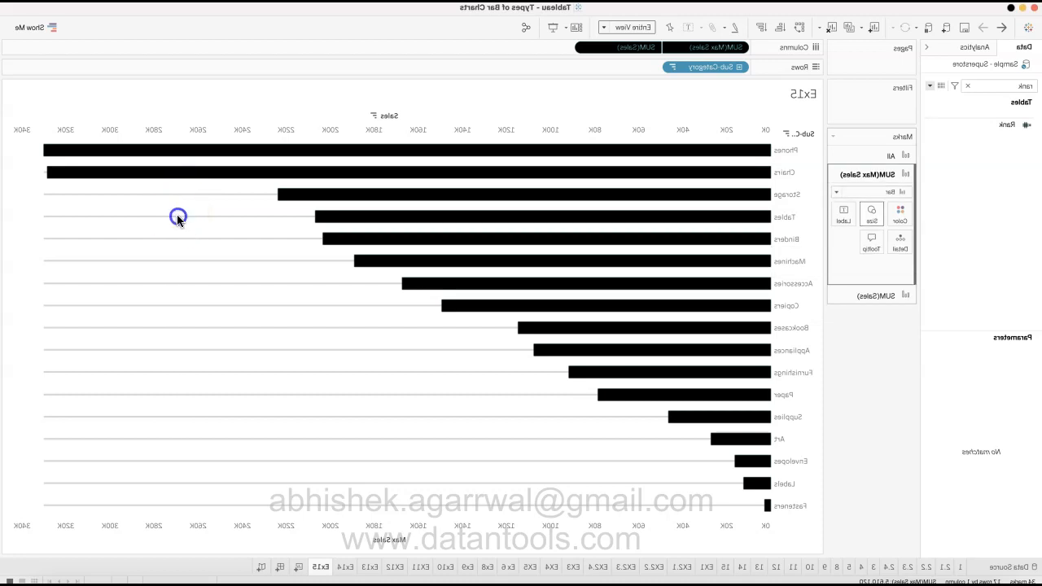
{"action": "left_click_drag", "start_coordinate": [171, 243], "coordinate": [219, 241]}
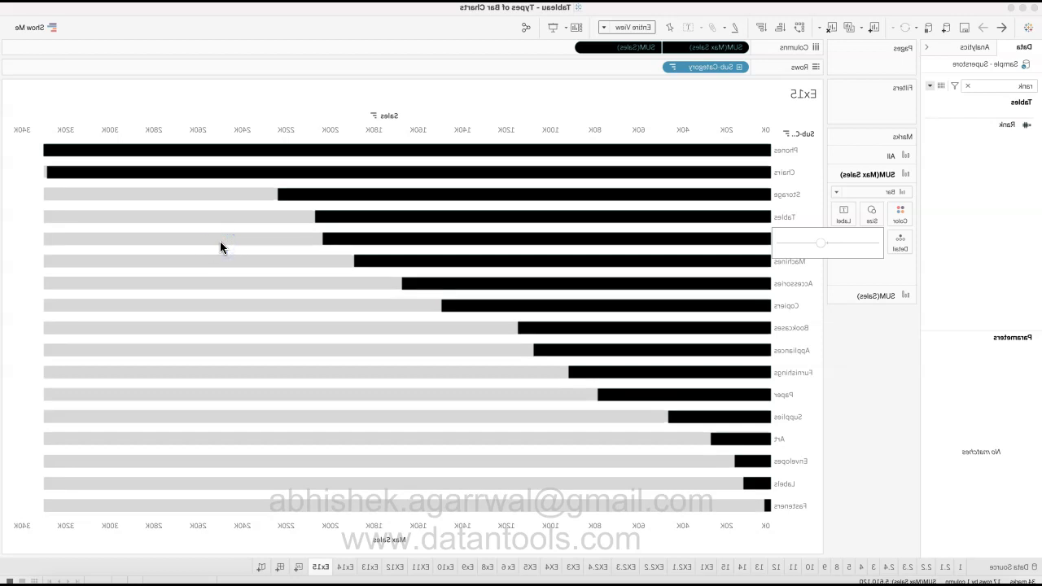
{"action": "left_click", "coordinate": [164, 419]}
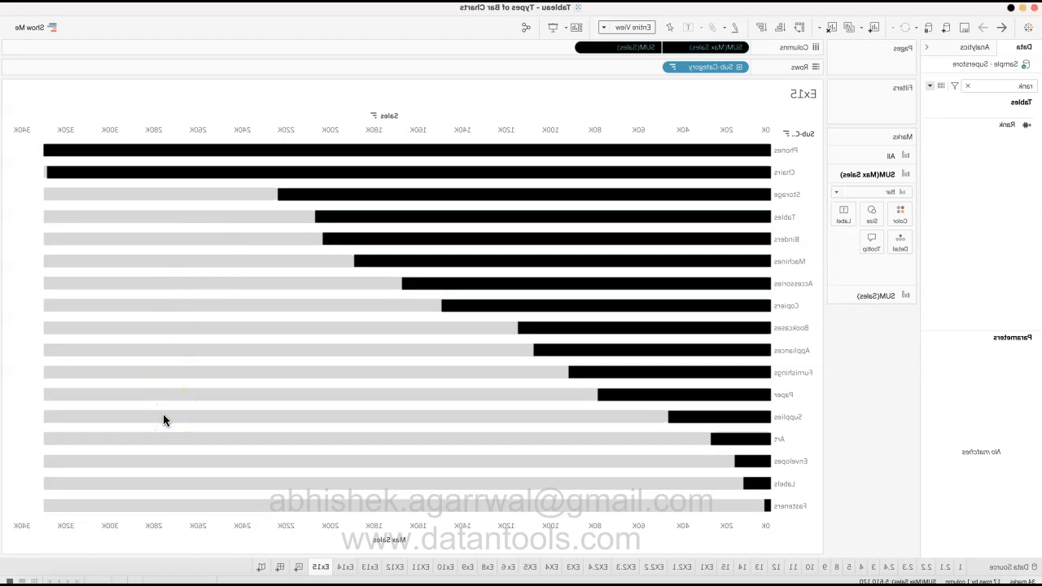
Step: Hide the Sales and Max Sales axis headers on Ex15 and compare the chart with sheet 15
{"action": "right_click", "coordinate": [505, 135]}
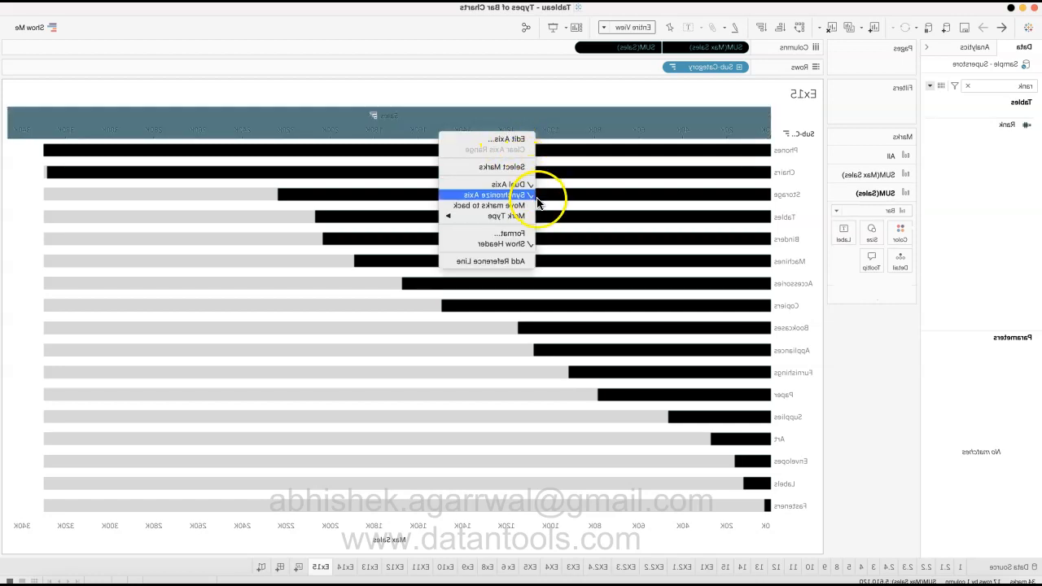
{"action": "left_click", "coordinate": [542, 243]}
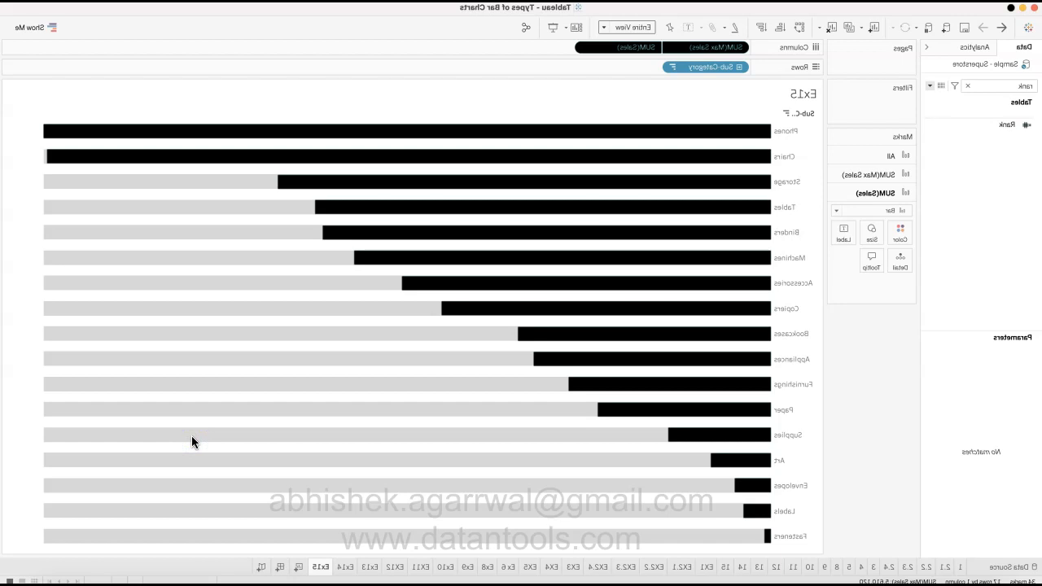
{"action": "left_click", "coordinate": [317, 571]}
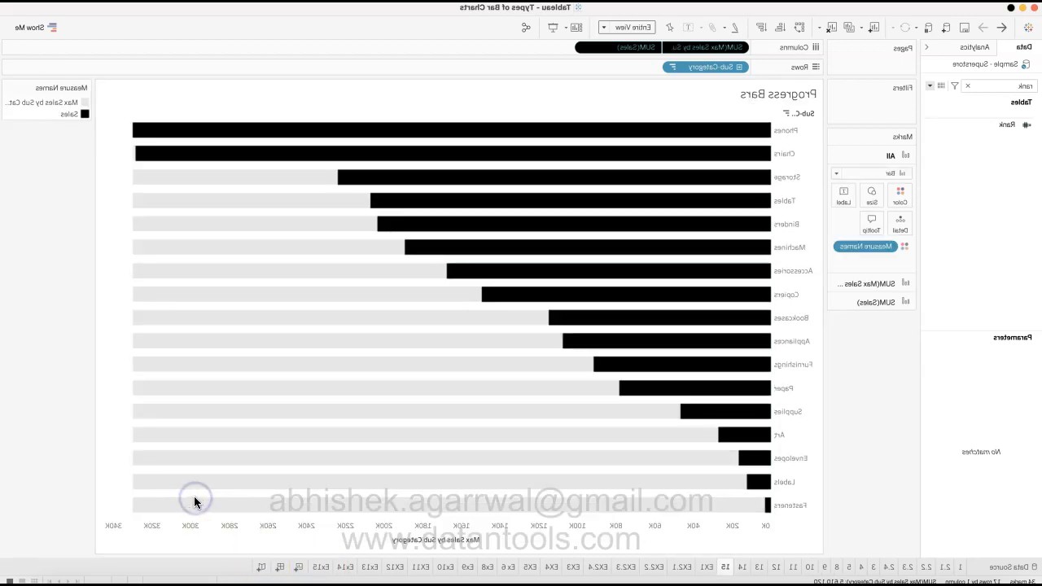
{"action": "left_click", "coordinate": [198, 561]}
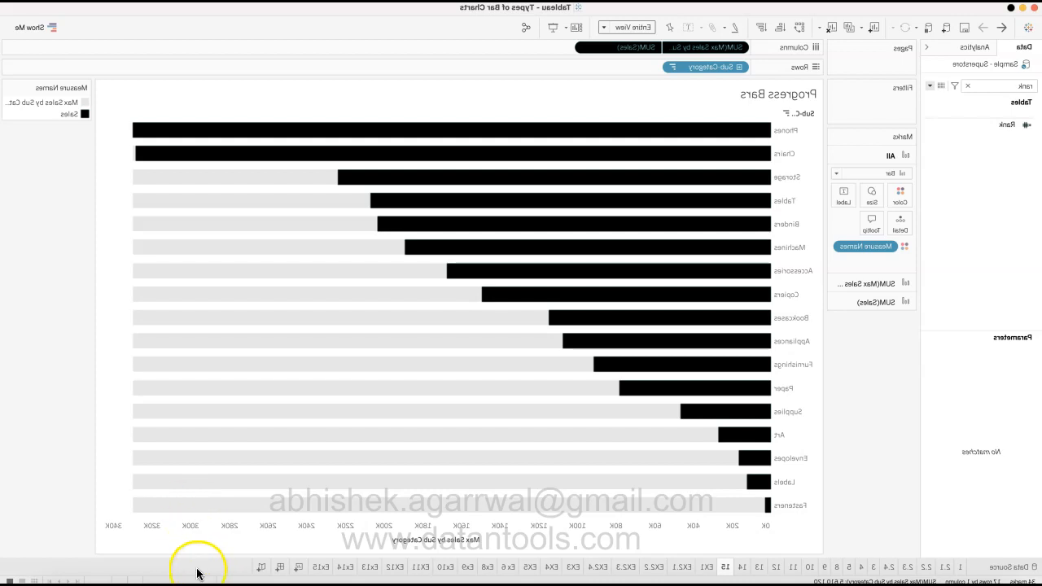
Step: Review the finished example sheets, including Ex15, EX12, EX11, Ex 6, EX4 and EX2.2, one after another
{"action": "left_click", "coordinate": [535, 569]}
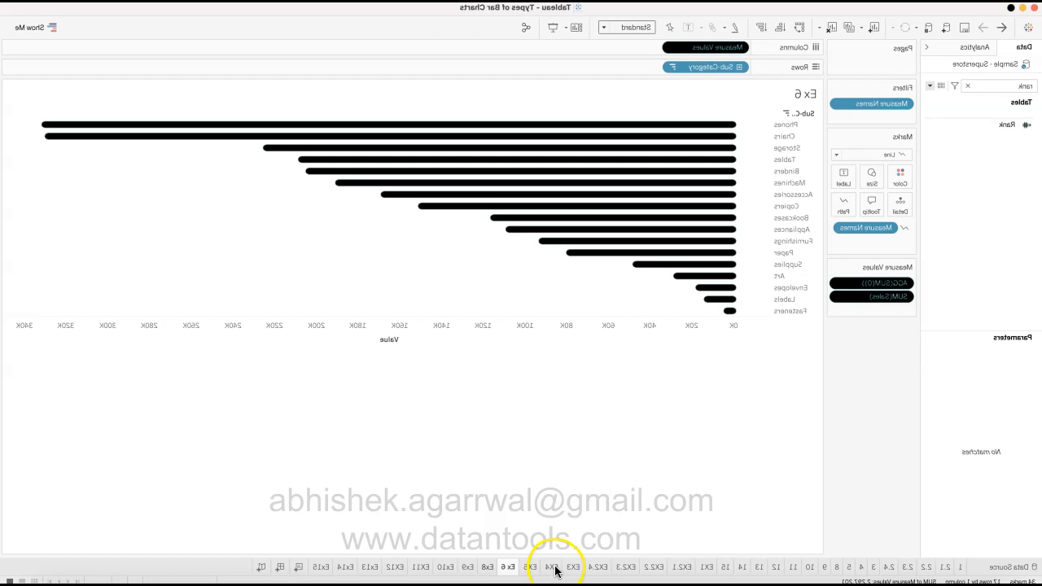
{"action": "left_click", "coordinate": [721, 570]}
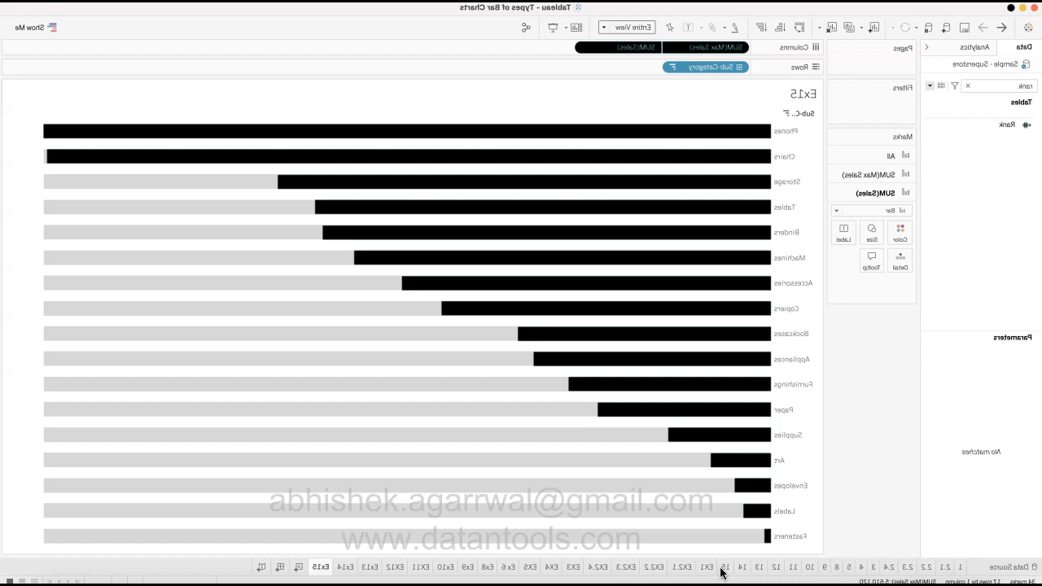
{"action": "left_click", "coordinate": [625, 564]}
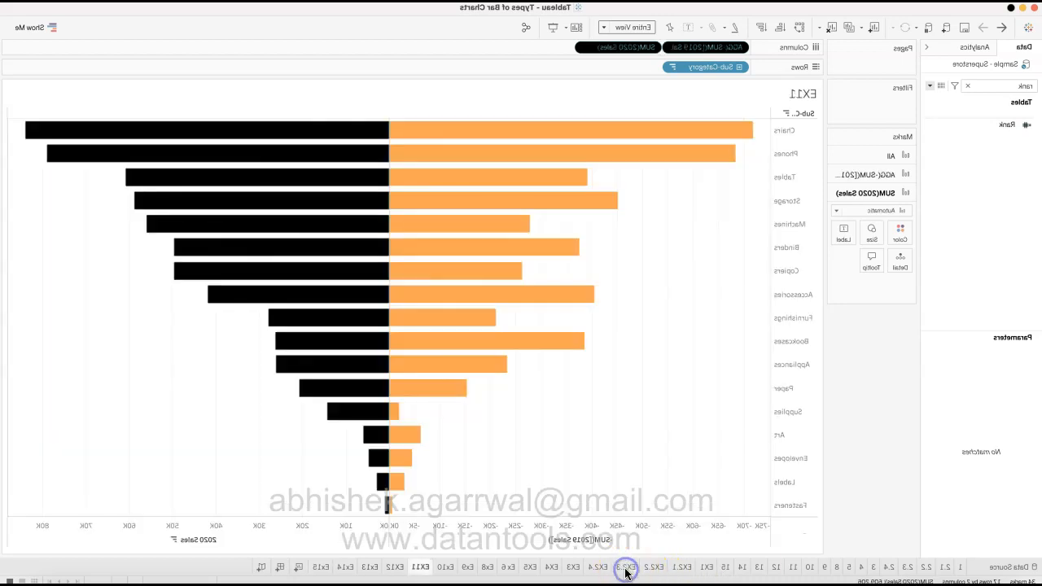
{"action": "left_click", "coordinate": [646, 567]}
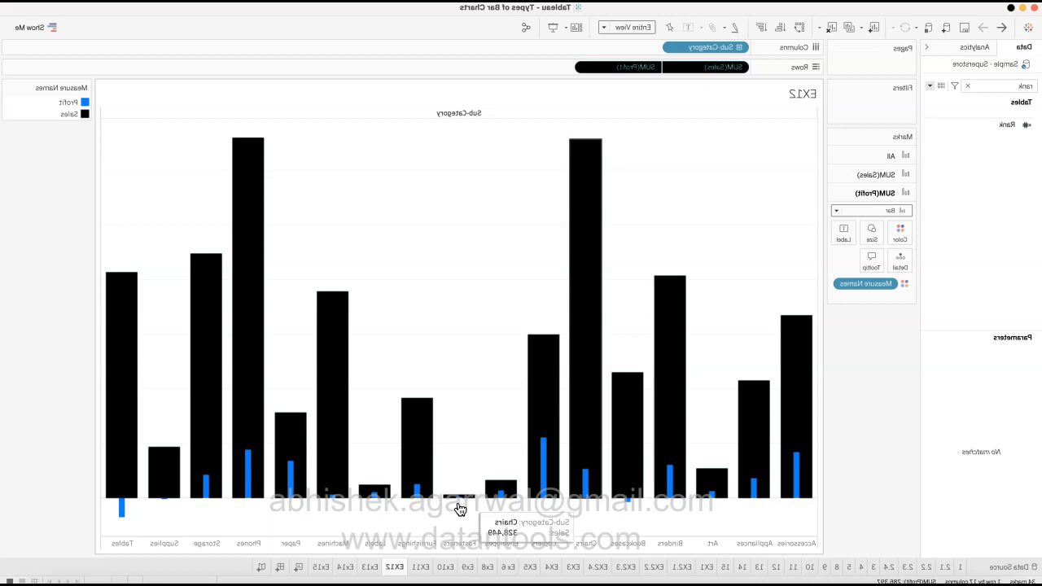
{"action": "left_click", "coordinate": [721, 568]}
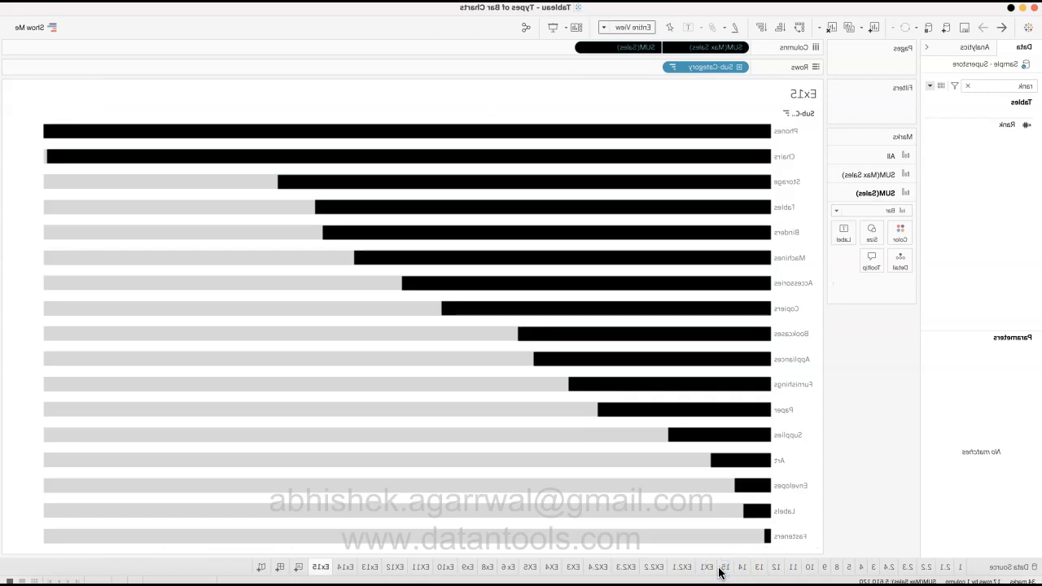
{"action": "left_click", "coordinate": [703, 569]}
{"action": "left_click", "coordinate": [671, 568]}
{"action": "left_click", "coordinate": [647, 570]}
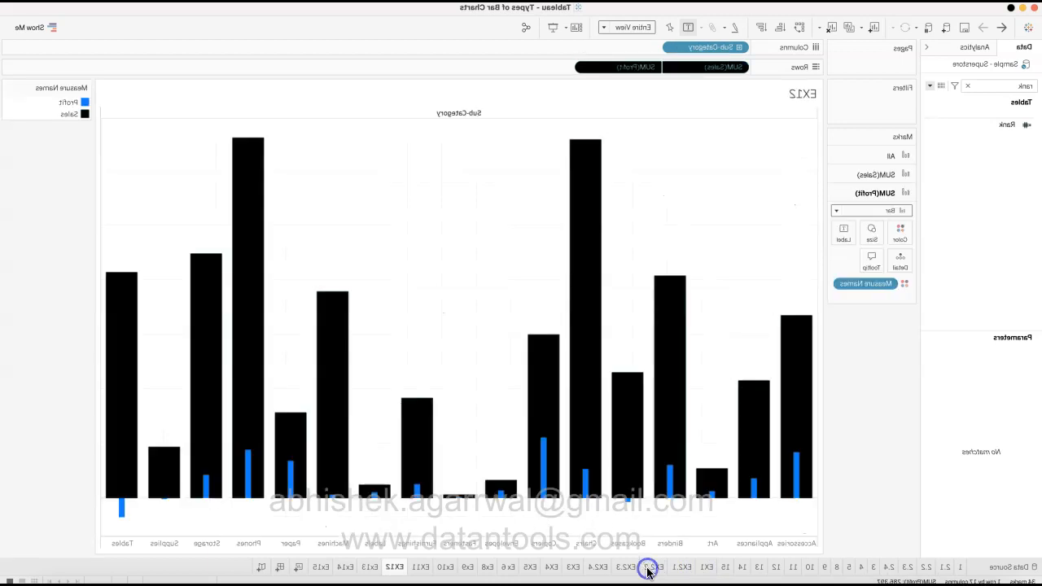
{"action": "left_click", "coordinate": [620, 568]}
{"action": "left_click", "coordinate": [599, 570]}
{"action": "left_click", "coordinate": [568, 568]}
{"action": "left_click", "coordinate": [554, 568]}
{"action": "left_click", "coordinate": [533, 570]}
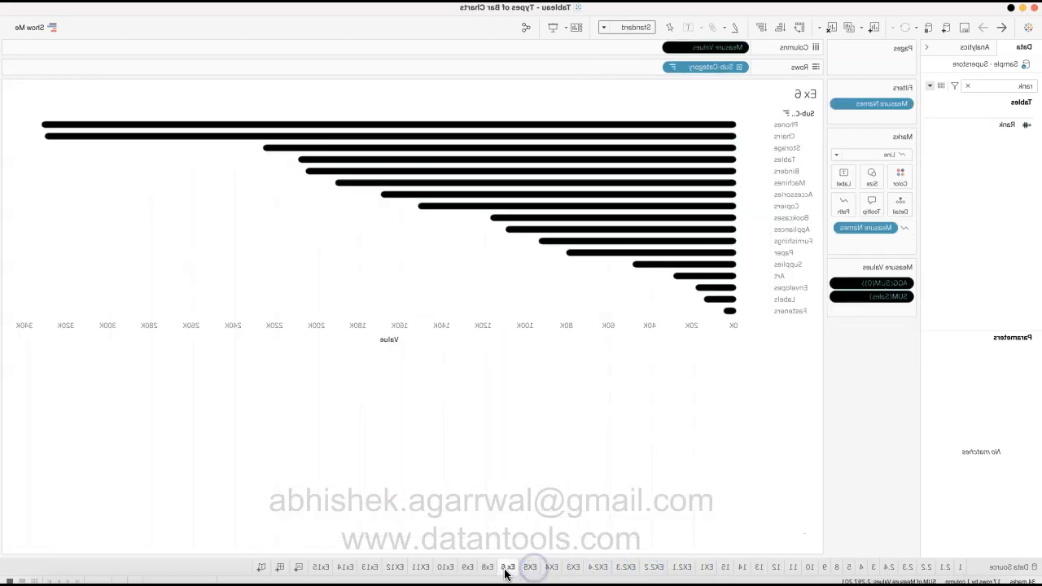
{"action": "left_click", "coordinate": [505, 569]}
{"action": "left_click", "coordinate": [495, 572]}
{"action": "left_click", "coordinate": [462, 571]}
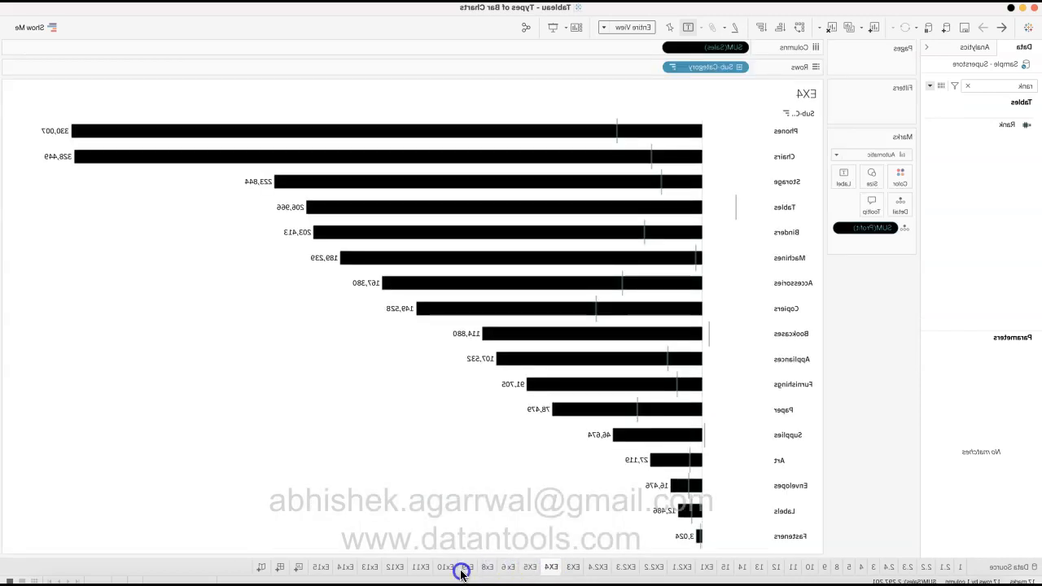
{"action": "left_click", "coordinate": [441, 570]}
{"action": "left_click", "coordinate": [413, 572]}
{"action": "left_click", "coordinate": [387, 569]}
{"action": "left_click", "coordinate": [361, 567]}
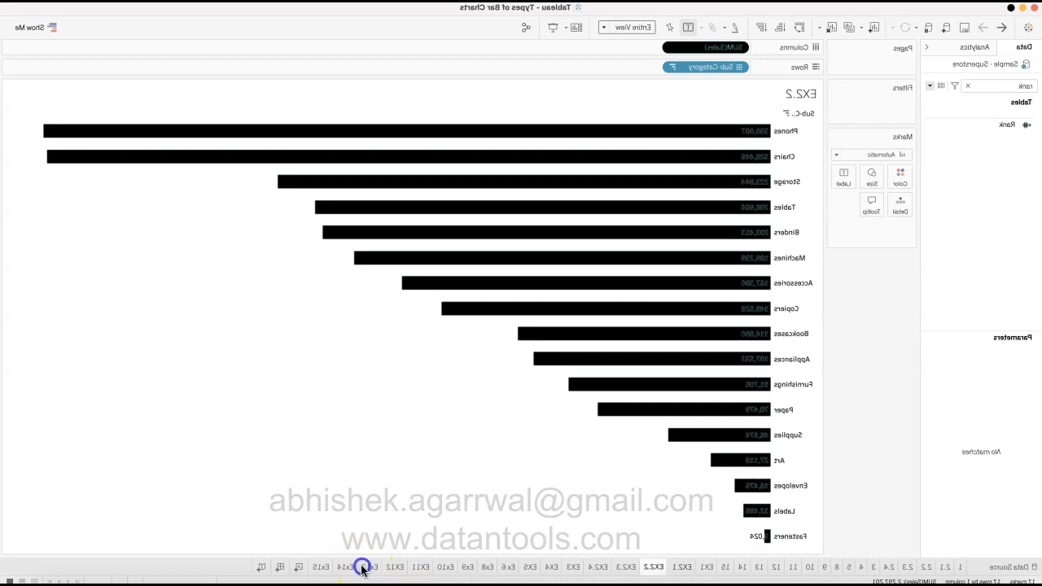
{"action": "left_click", "coordinate": [385, 570]}
{"action": "left_click", "coordinate": [422, 570]}
{"action": "left_click", "coordinate": [456, 573]}
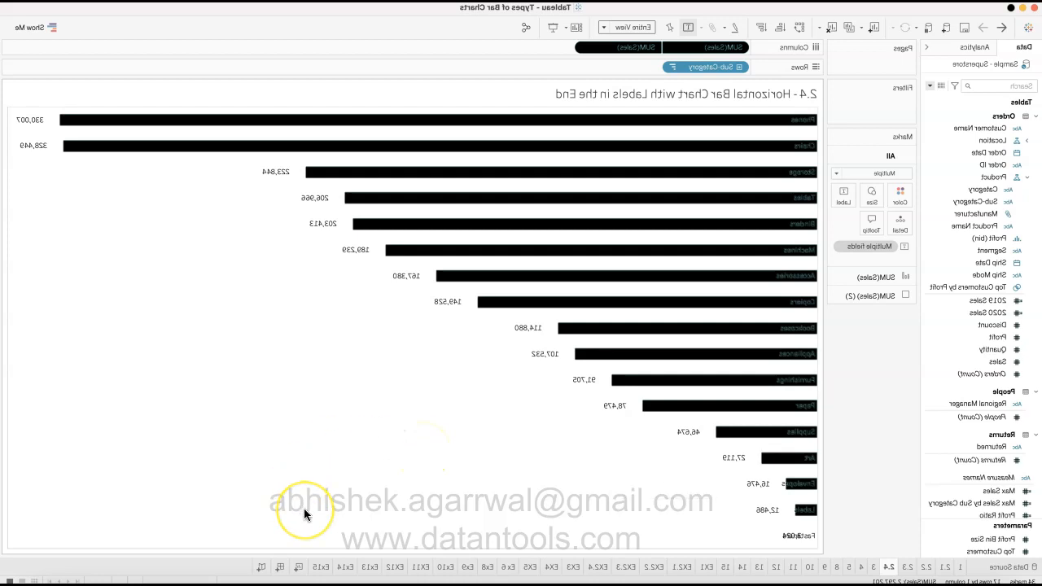
Step: Duplicate sheet 2.4, place the copy between sheets 5 and 8, and rename it as 7
{"action": "right_click", "coordinate": [158, 574]}
{"action": "left_click", "coordinate": [201, 461]}
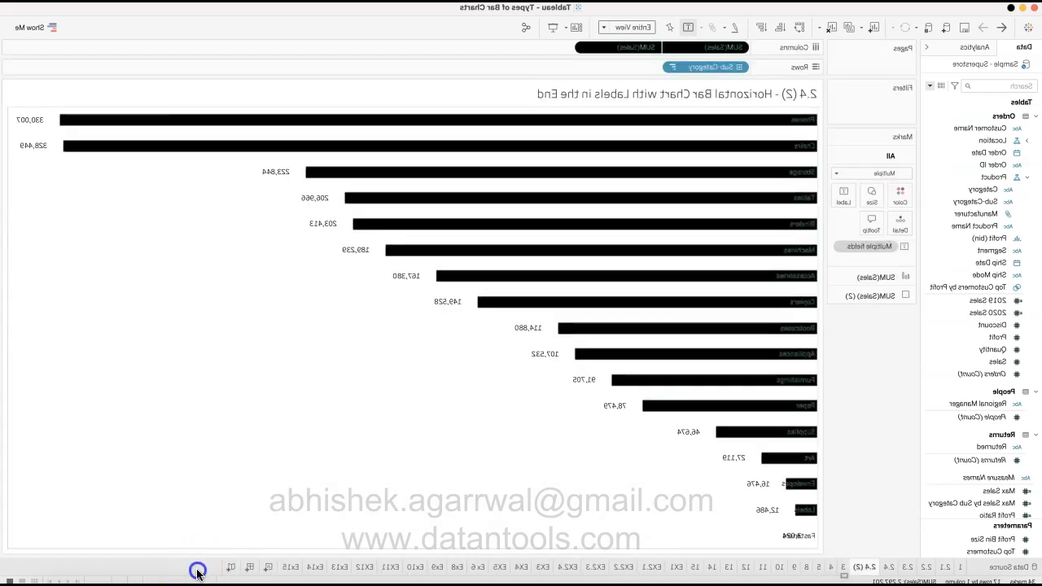
{"action": "left_click", "coordinate": [234, 570]}
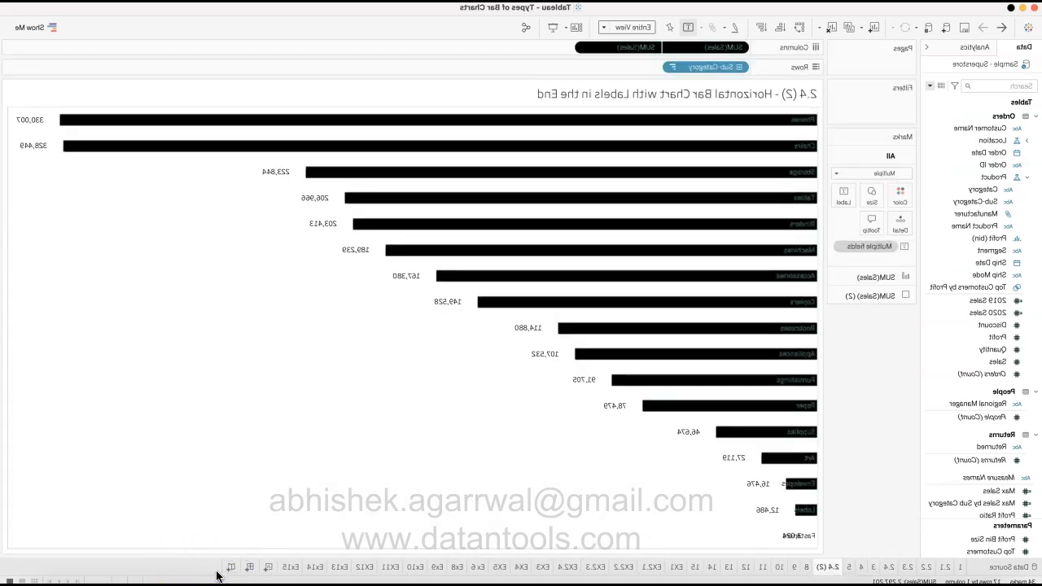
{"action": "key", "text": "Return"}
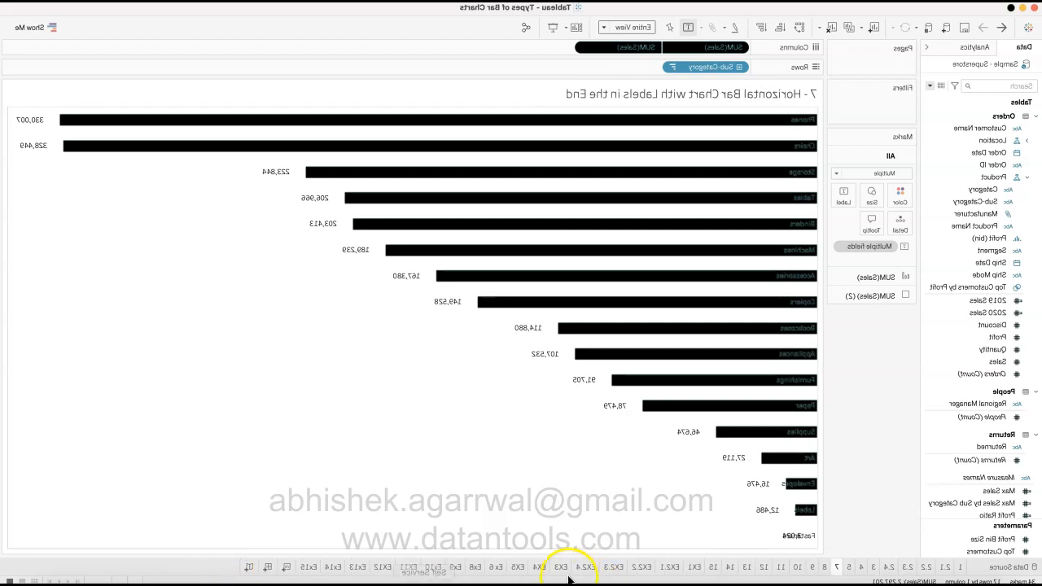
Step: Check the Ex 6 chart, and remove the second SUM(Sales) from Columns on sheet 7
{"action": "left_click", "coordinate": [496, 566]}
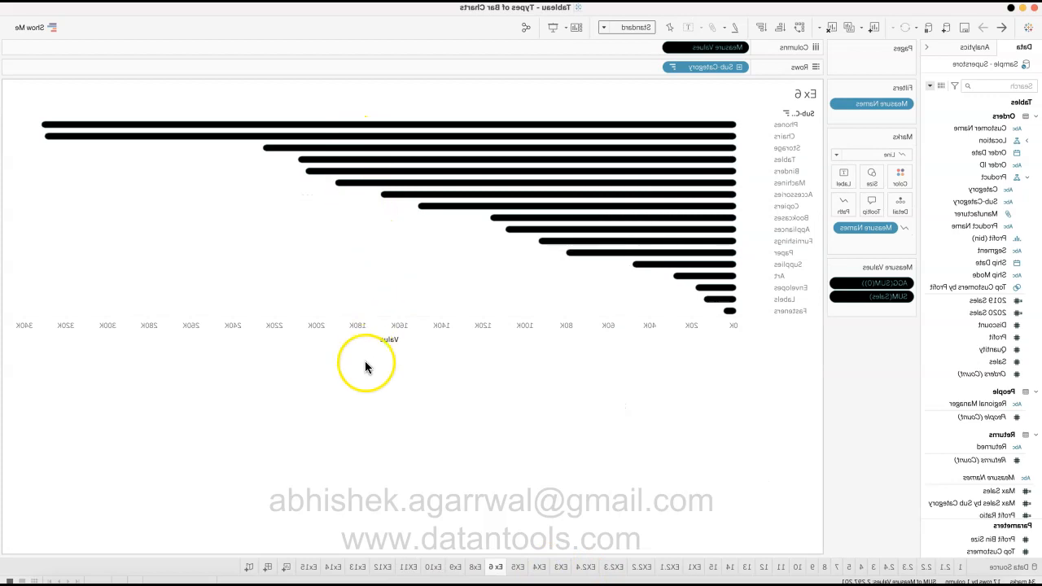
{"action": "left_click", "coordinate": [205, 567]}
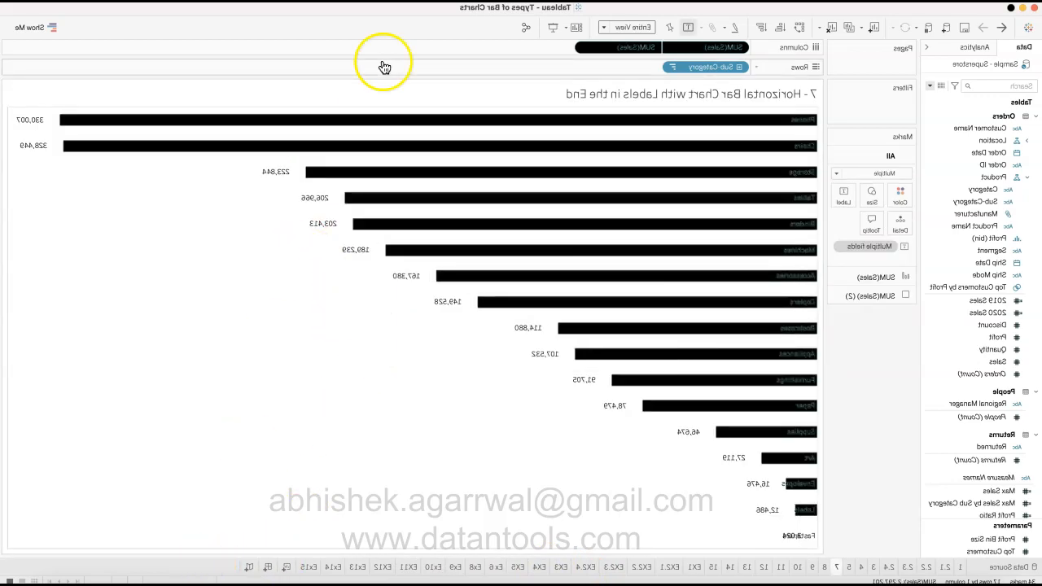
{"action": "left_click_drag", "start_coordinate": [416, 47], "coordinate": [169, 397]}
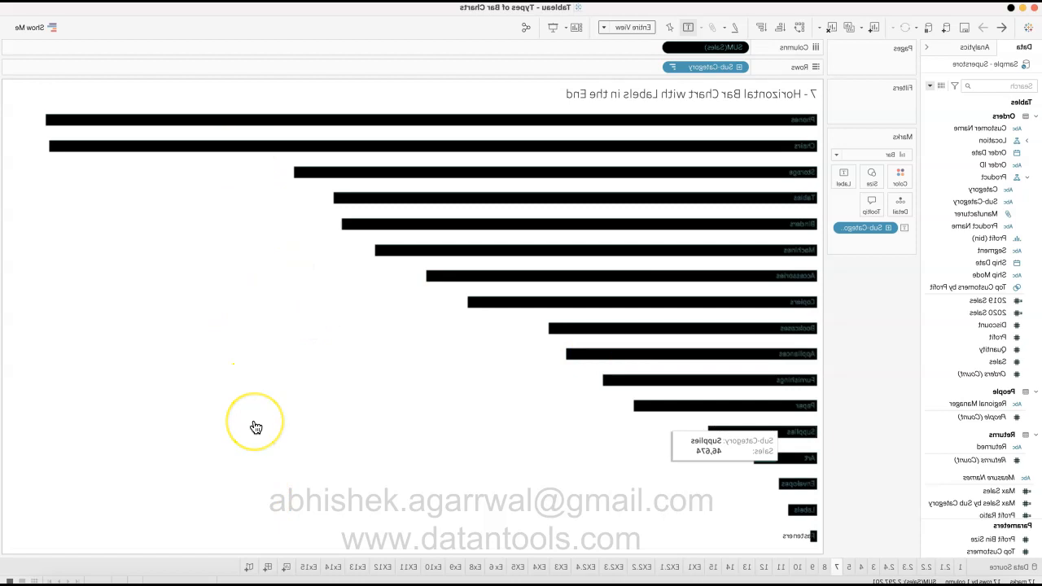
Step: Reduce the mark size on sheet 7 so that the Sales bars become thin lines
{"action": "left_click", "coordinate": [161, 191]}
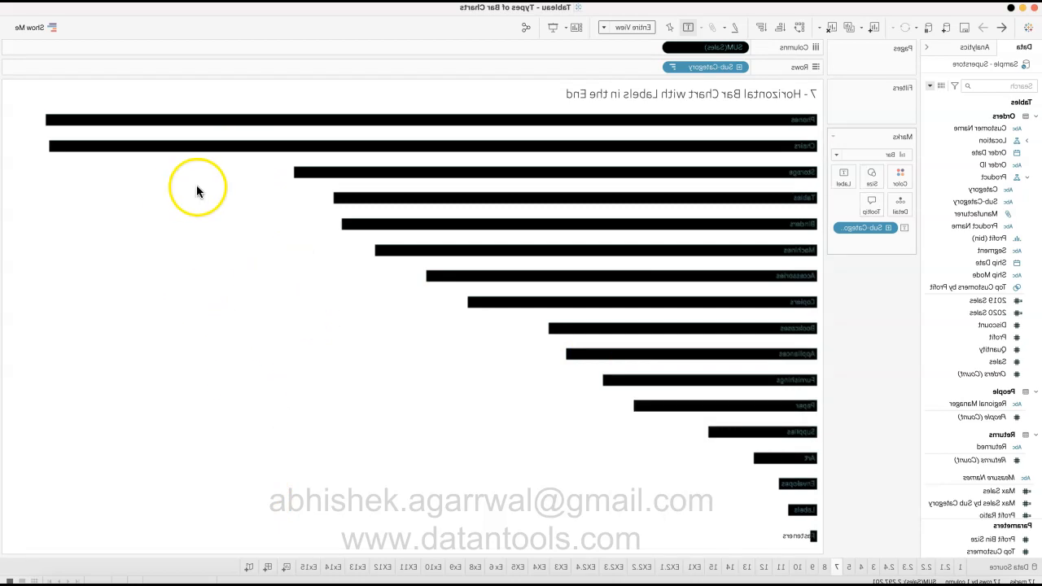
{"action": "left_click", "coordinate": [174, 180]}
{"action": "left_click_drag", "start_coordinate": [209, 205], "coordinate": [139, 204]}
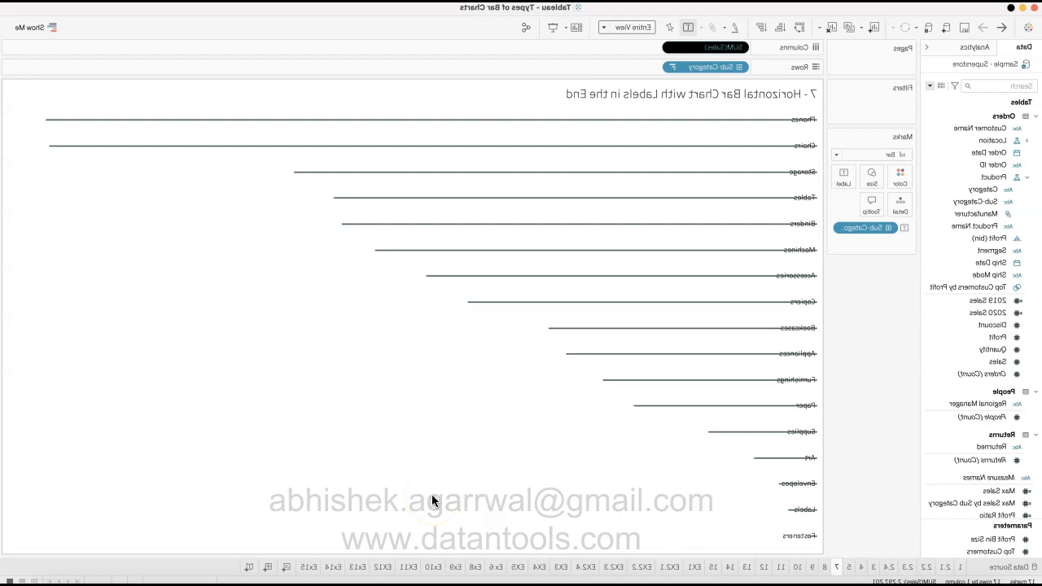
{"action": "mouse_move", "coordinate": [260, 137]}
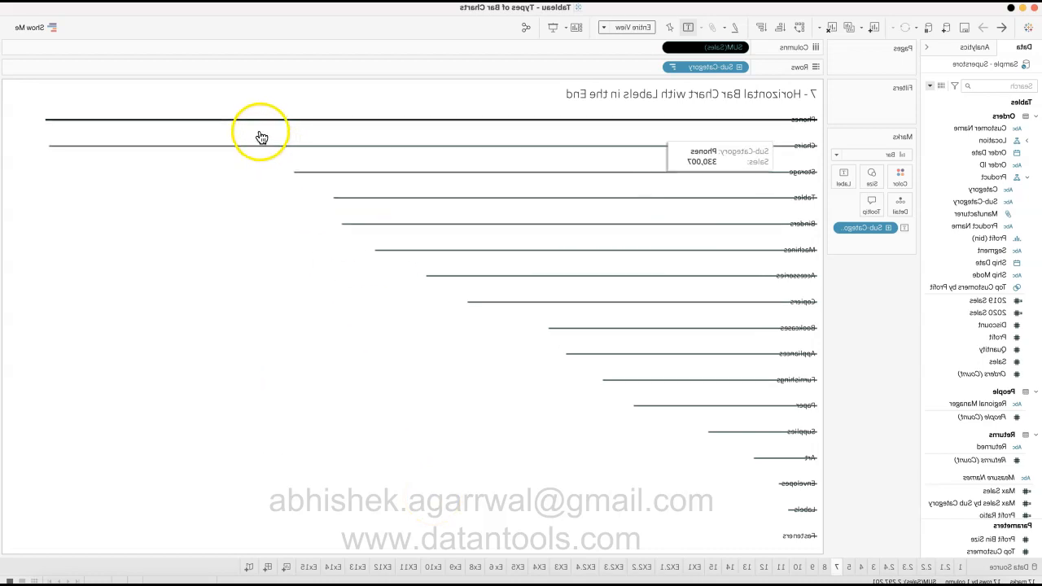
{"action": "mouse_move", "coordinate": [272, 193]}
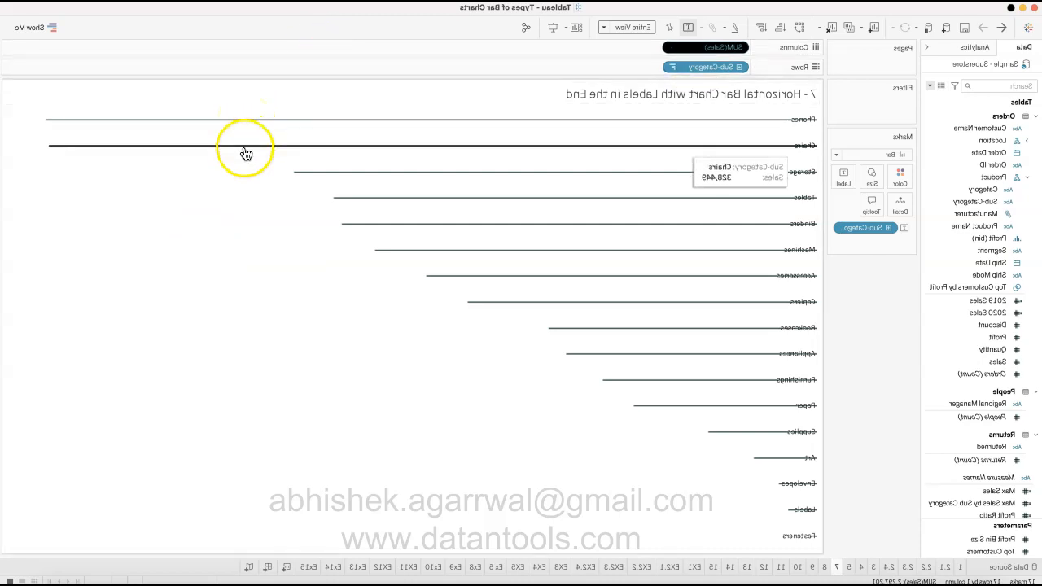
{"action": "mouse_move", "coordinate": [243, 211]}
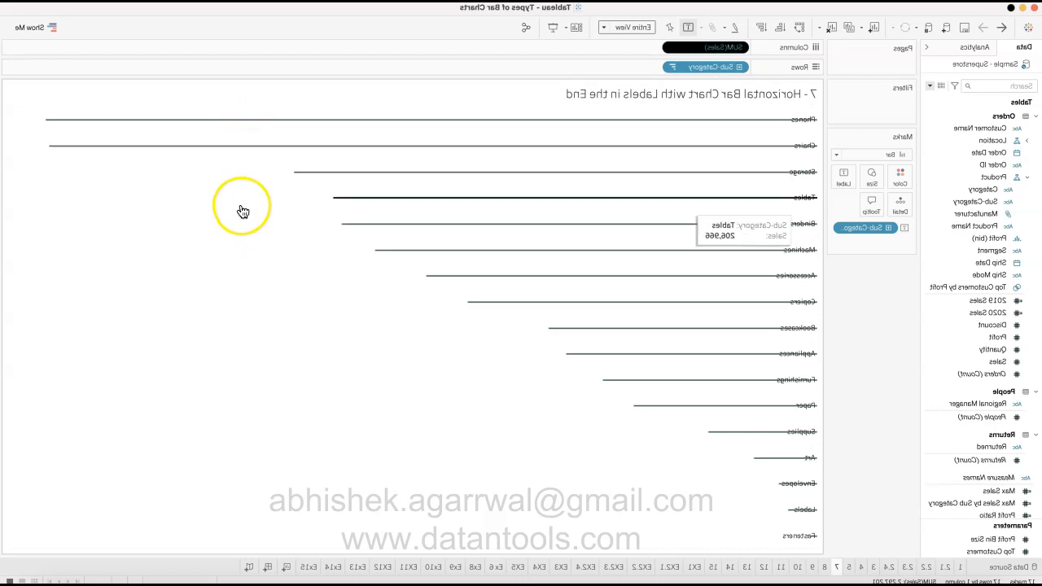
Step: Try Bottom and Middle vertical alignment for the sub-category labels on sheet 7, and return it to Automatic
{"action": "left_click", "coordinate": [199, 184]}
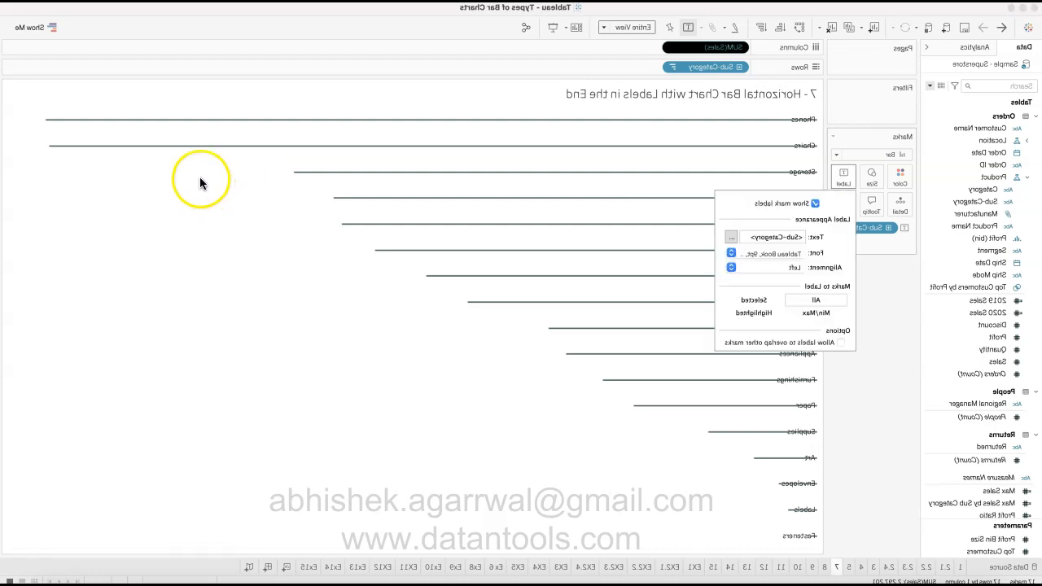
{"action": "left_click", "coordinate": [268, 266]}
{"action": "left_click", "coordinate": [253, 326]}
{"action": "left_click", "coordinate": [255, 367]}
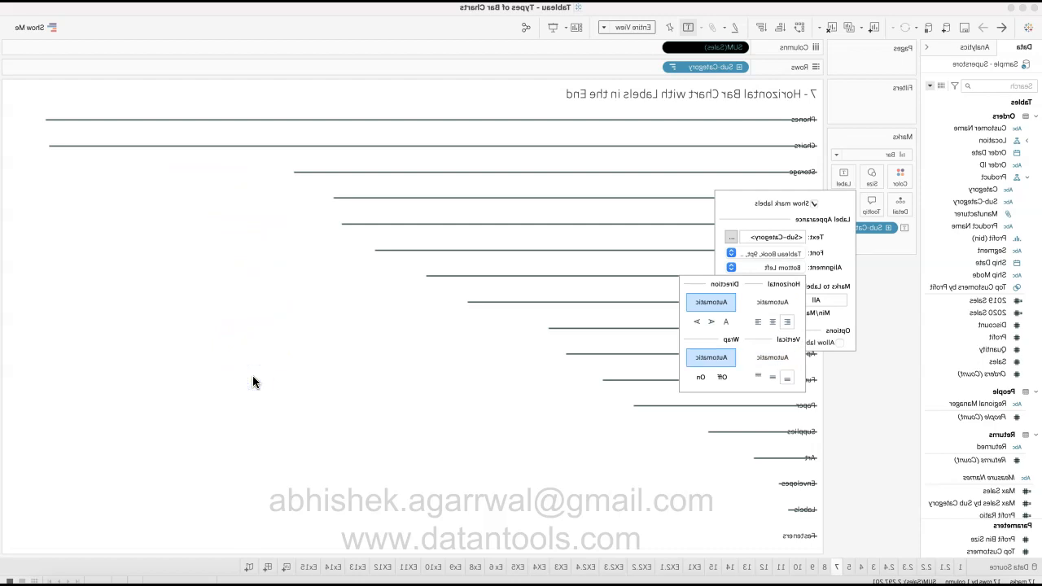
{"action": "left_click", "coordinate": [269, 373]}
{"action": "left_click", "coordinate": [253, 378]}
{"action": "left_click", "coordinate": [268, 379]}
{"action": "left_click", "coordinate": [276, 376]}
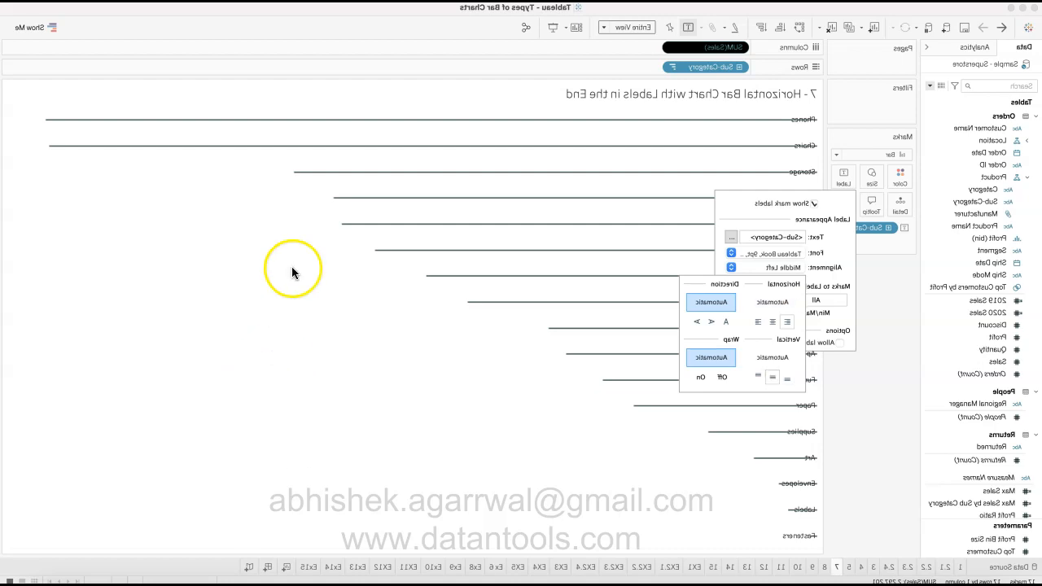
{"action": "left_click", "coordinate": [275, 355]}
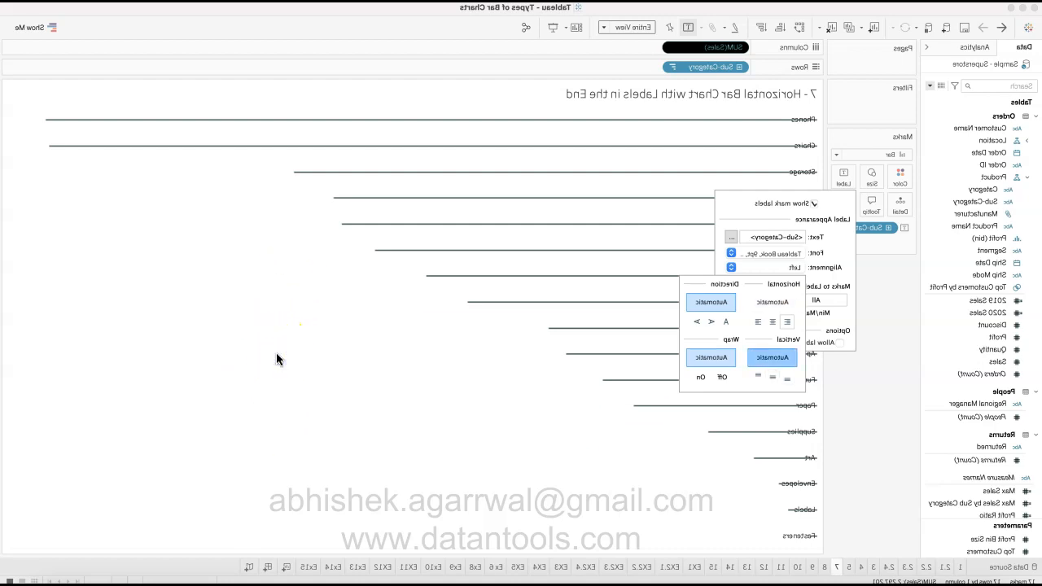
{"action": "left_click", "coordinate": [279, 284]}
Step: Insert a blank line above <Sub-Category> in the label text to place the names below the thin bars
{"action": "left_click", "coordinate": [302, 236]}
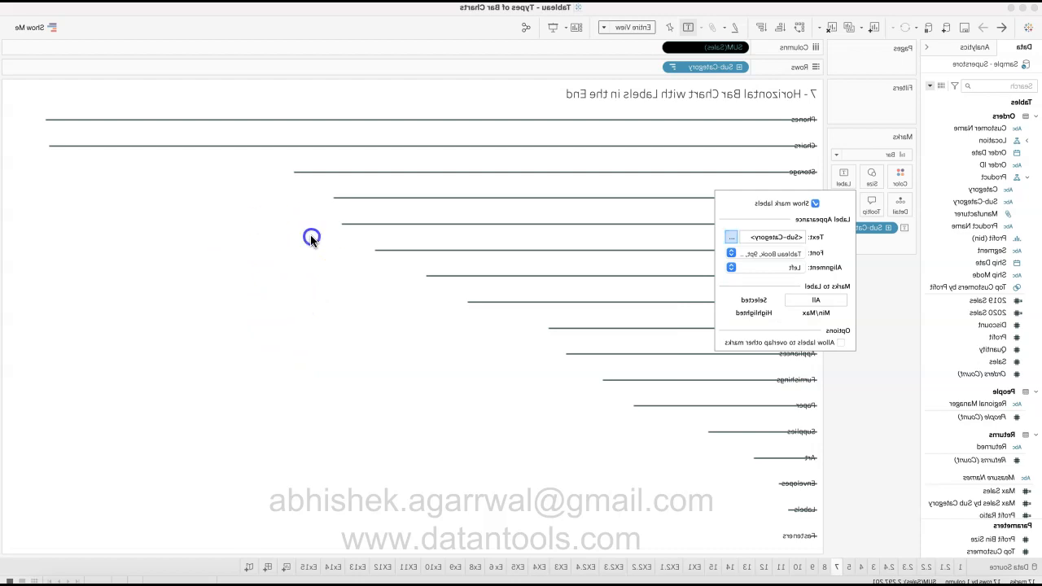
{"action": "left_click", "coordinate": [263, 285]}
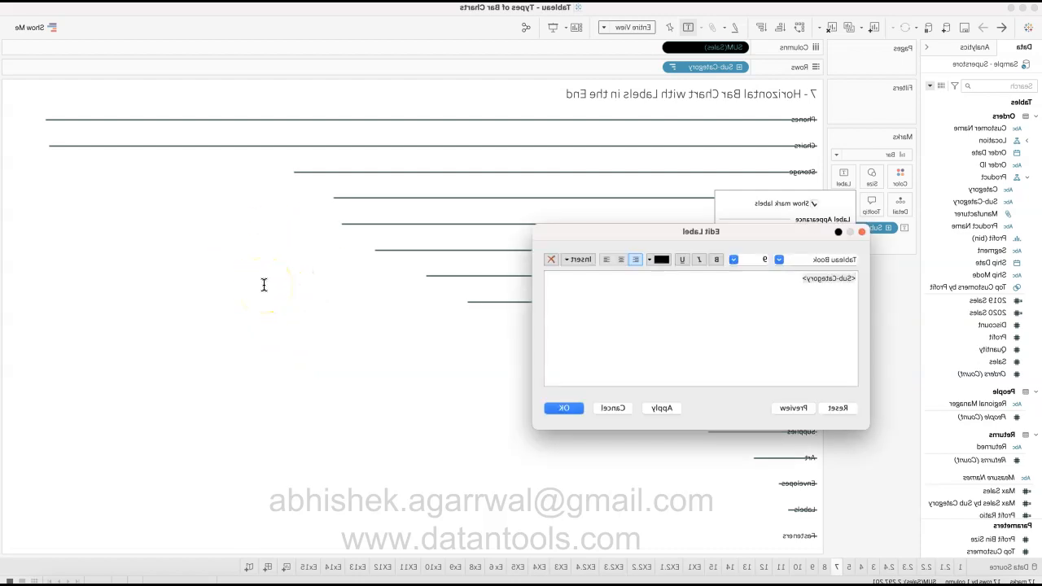
{"action": "key", "text": "Return"}
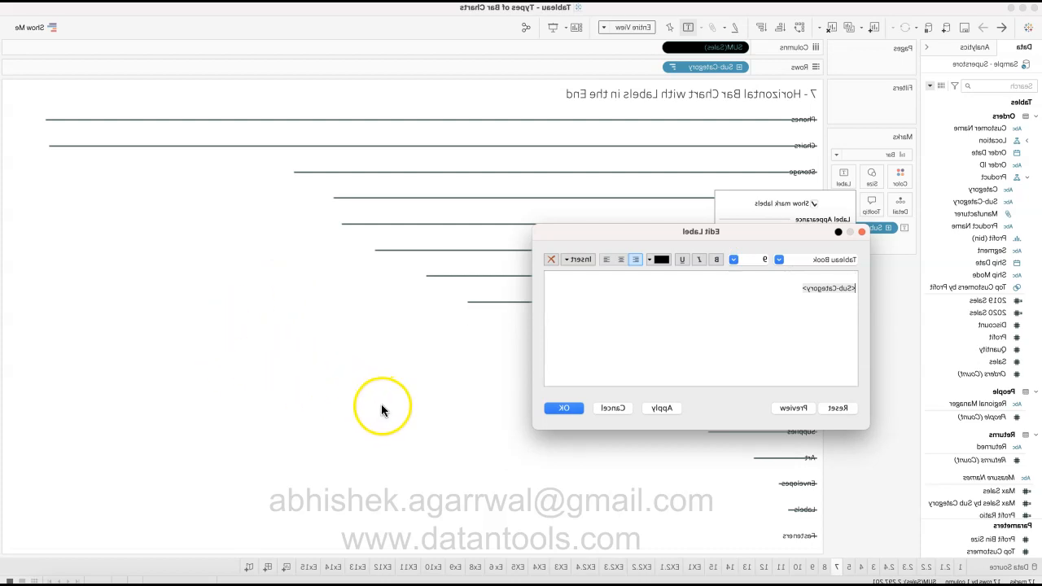
{"action": "left_click", "coordinate": [662, 407]}
{"action": "left_click", "coordinate": [478, 408]}
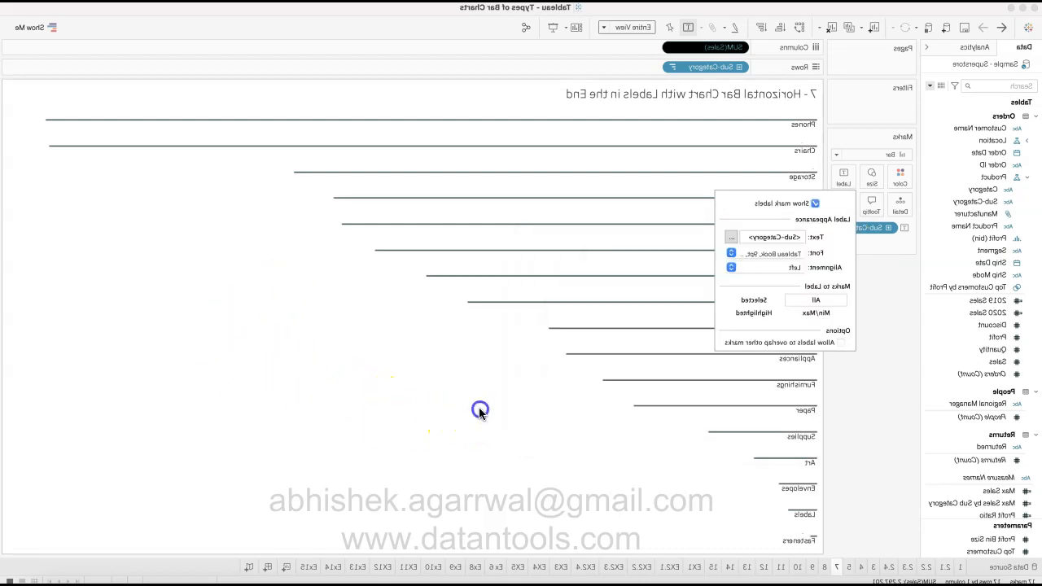
{"action": "left_click", "coordinate": [196, 443]}
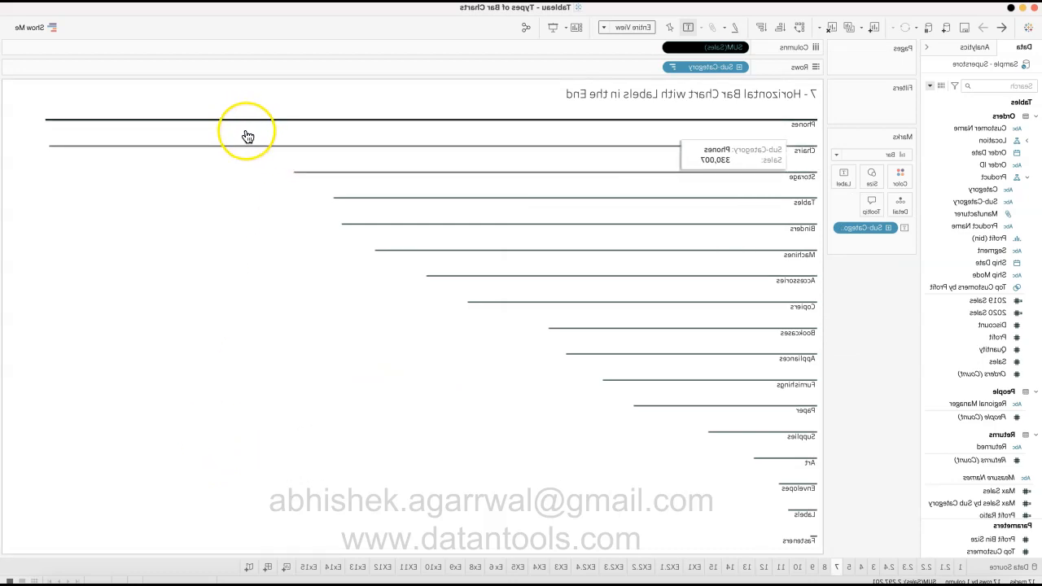
{"action": "left_click", "coordinate": [630, 413]}
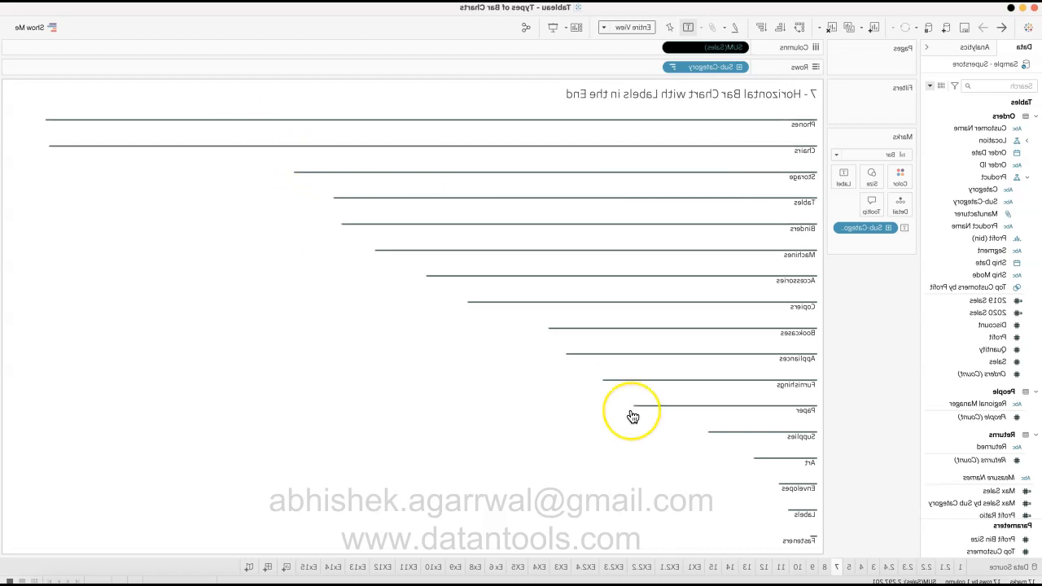